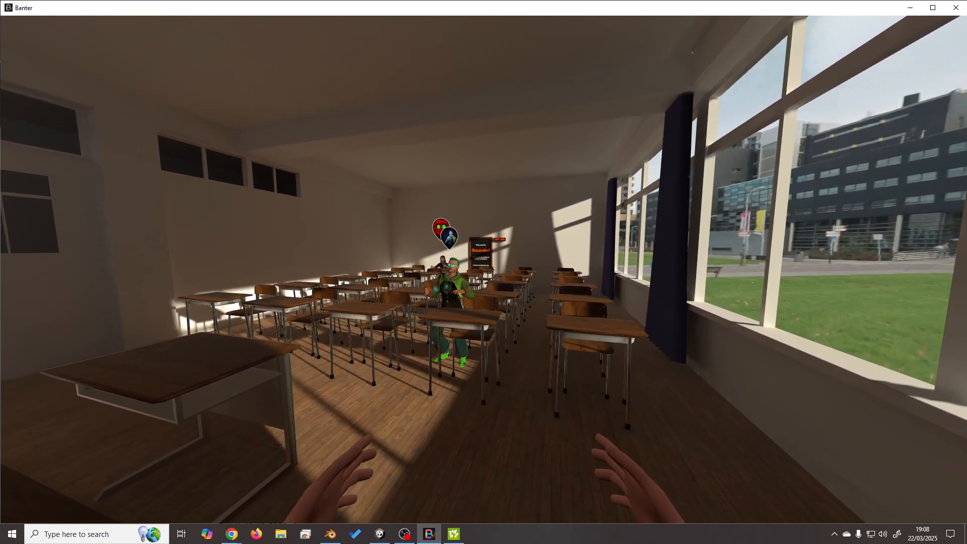
Switch to Blender and open the recent file plants.blend.
key(super+Tab)
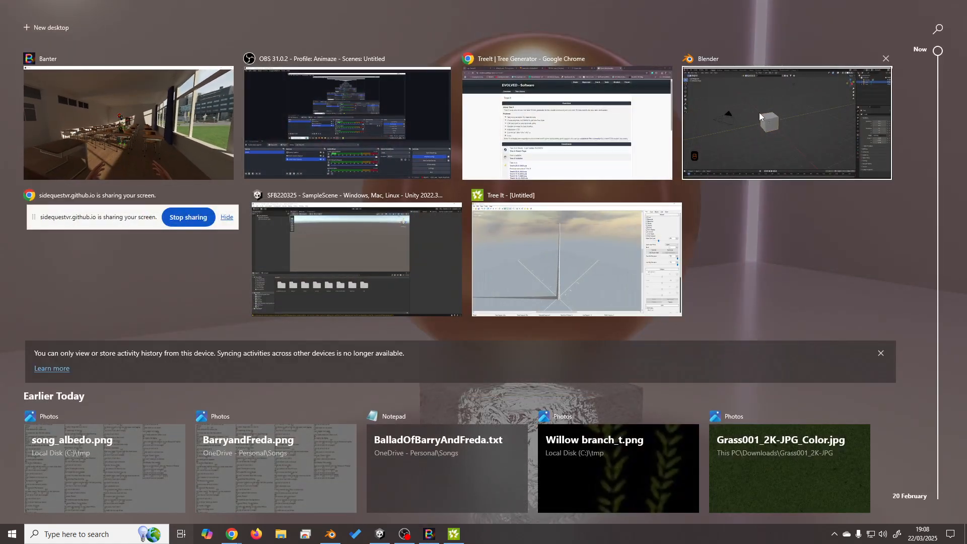
click(722, 171)
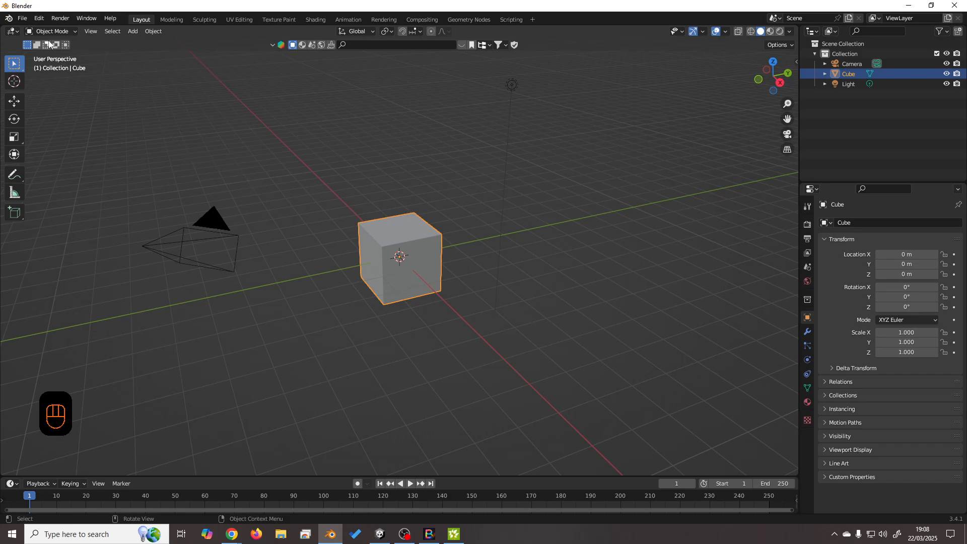
click(22, 18)
mouse_move(70, 49)
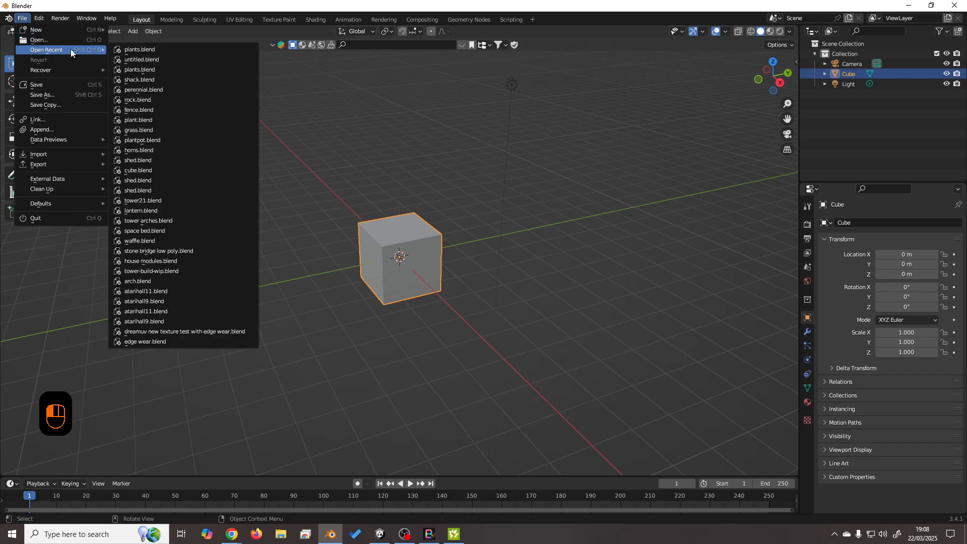
click(167, 50)
Examine the maple trees, potted plant, hanging vine and large willow tree from several angles.
scroll(447, 300, down, 3)
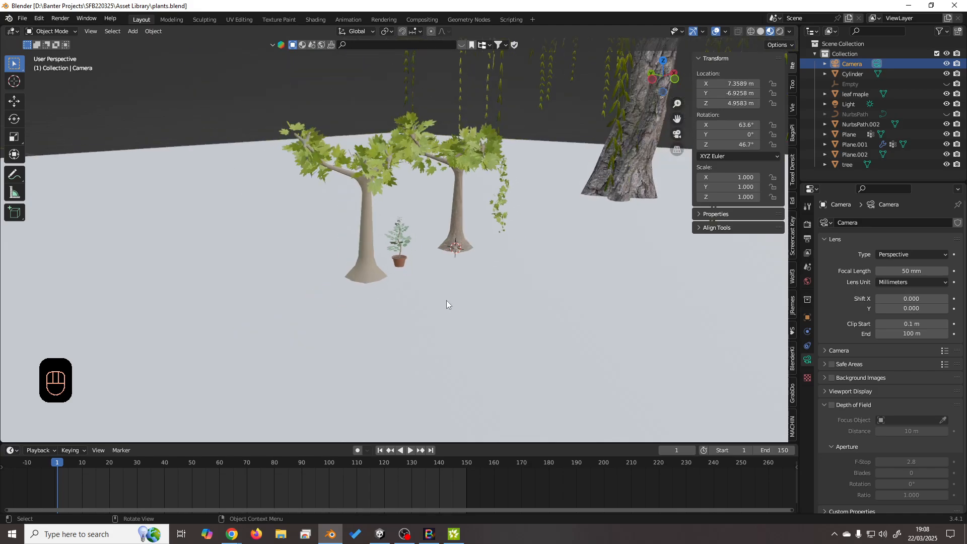
scroll(498, 268, up, 2)
middle_drag(497, 268, 453, 272)
scroll(453, 272, down, 3)
scroll(495, 269, up, 3)
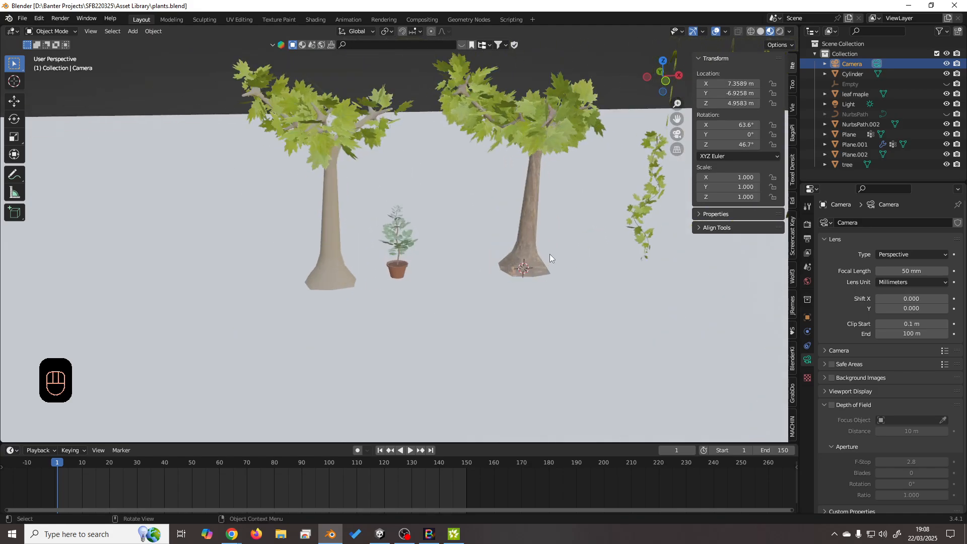
middle_drag(550, 254, 655, 247)
scroll(655, 246, down, 6)
middle_drag(515, 197, 445, 179)
click(428, 149)
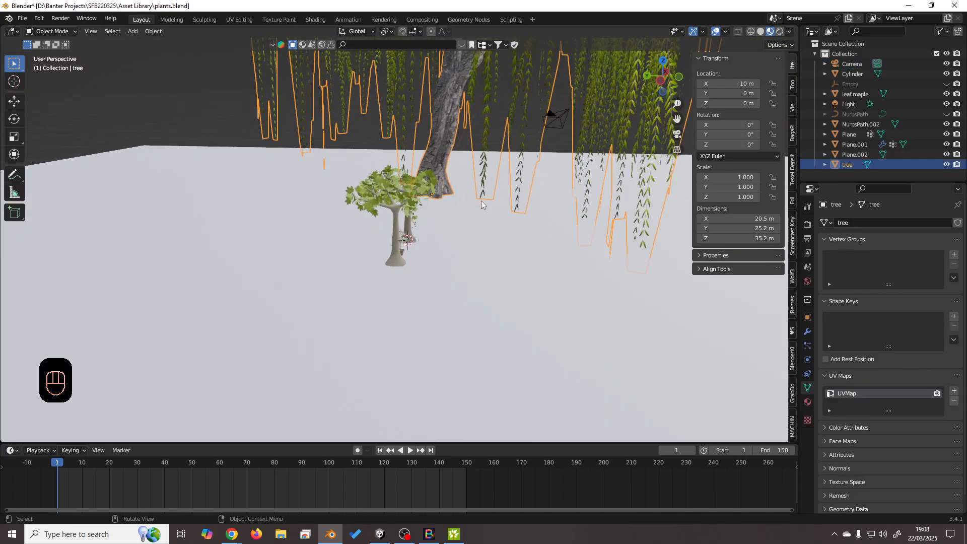
click(577, 169)
middle_drag(576, 169, 462, 206)
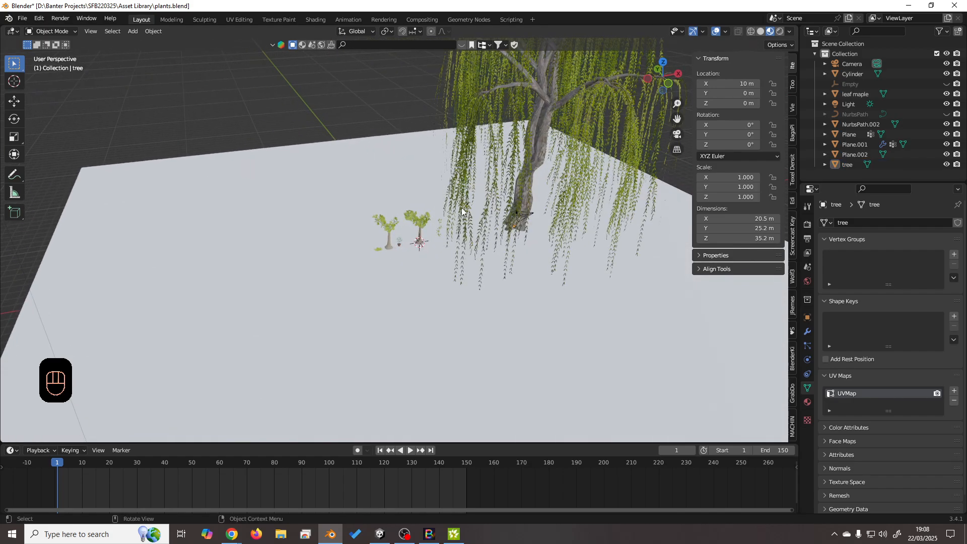
Show the viewport with rendered shading and set the Cycles render max samples to 10.
click(781, 32)
middle_drag(520, 283, 574, 279)
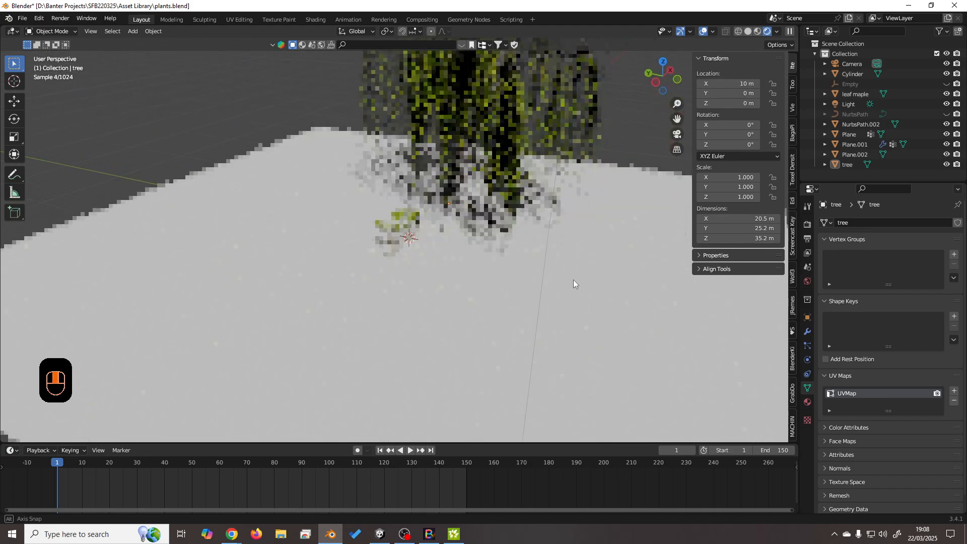
click(808, 224)
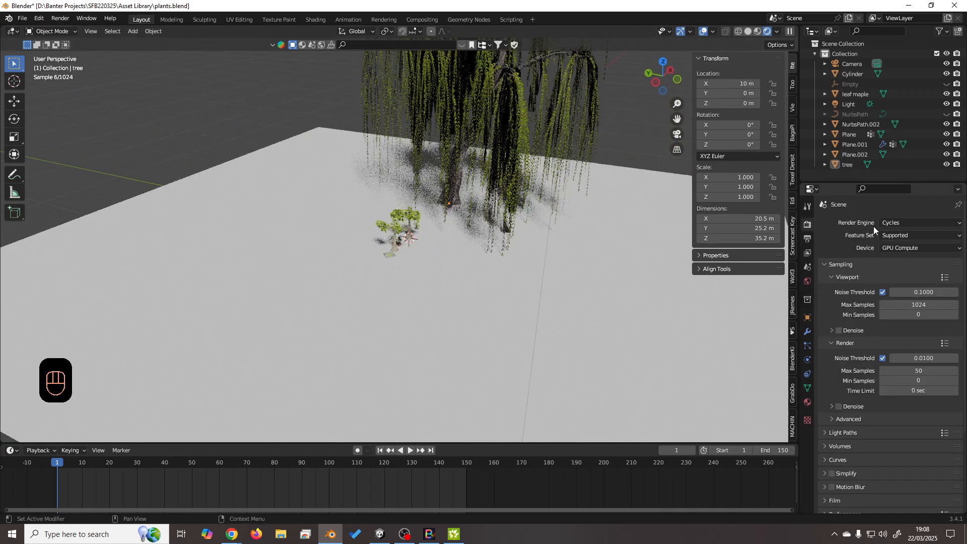
click(925, 371)
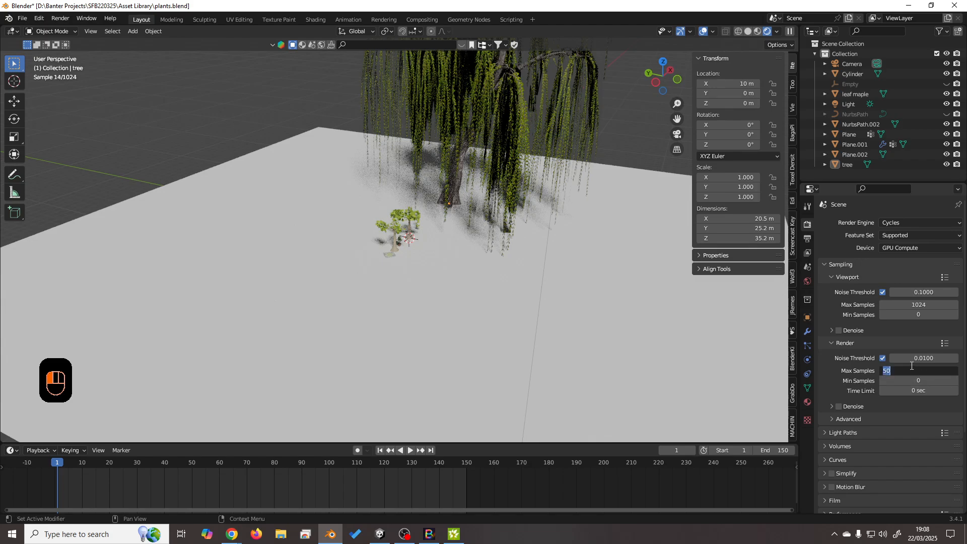
text(10)
key(Return)
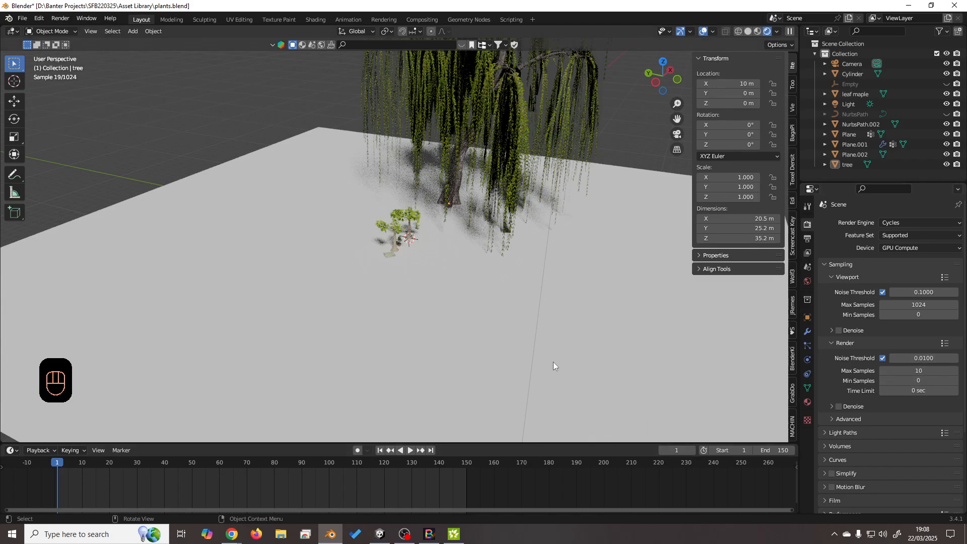
Change the scene's render engine to Eevee.
middle_drag(554, 362, 457, 260)
scroll(495, 276, up, 3)
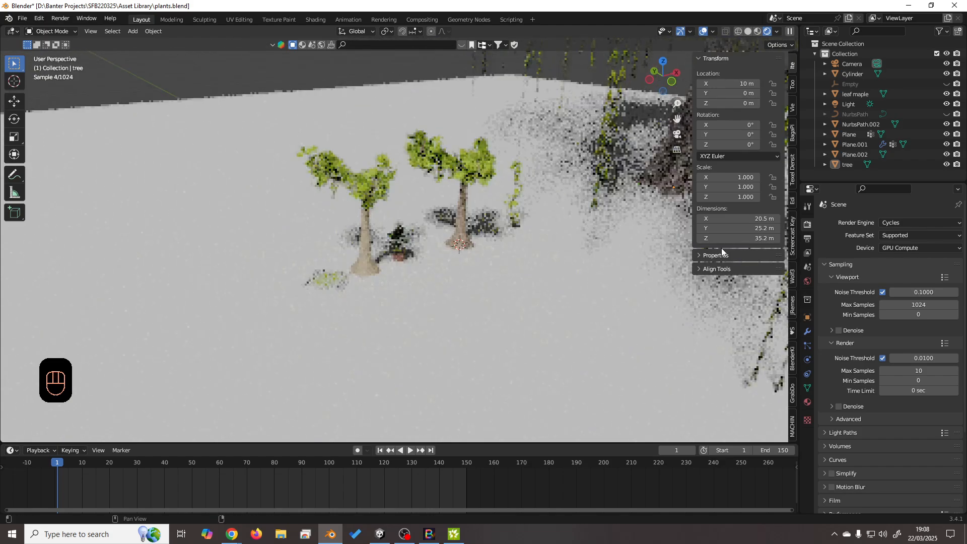
click(902, 225)
click(900, 235)
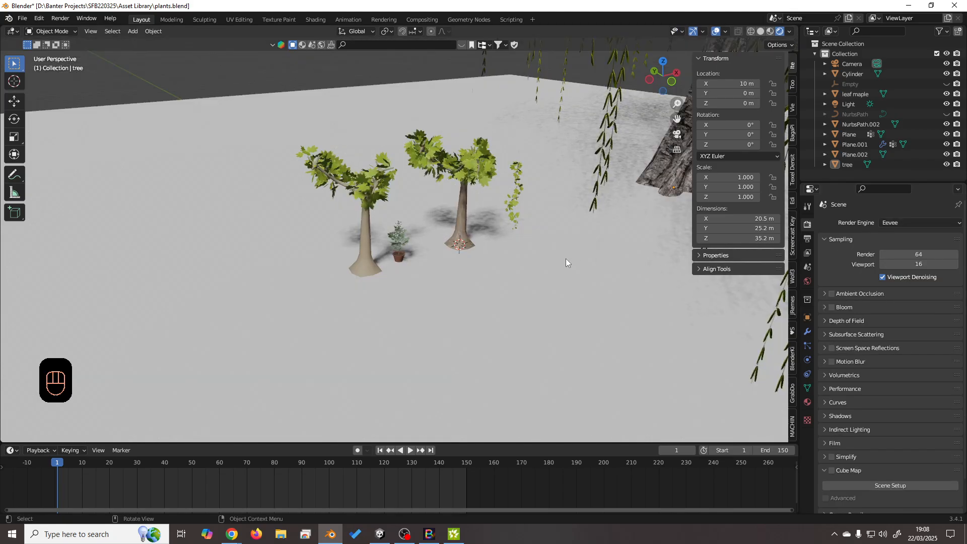
Inspect the plants in the Eevee view and select the potted plant between the two maple trees.
scroll(534, 268, down, 3)
scroll(534, 268, up, 4)
mouse_move(534, 268)
middle_down()
mouse_move(499, 259)
mouse_move(542, 274)
mouse_move(494, 252)
mouse_move(560, 249)
mouse_move(434, 261)
mouse_move(521, 267)
middle_up()
scroll(480, 286, up, 5)
scroll(480, 286, down, 3)
scroll(523, 252, up, 3)
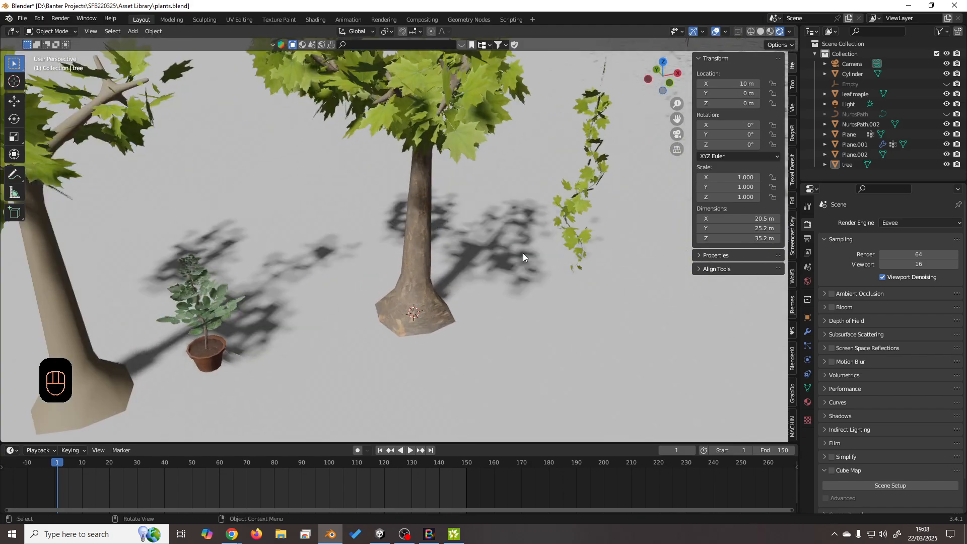
click(582, 200)
click(403, 273)
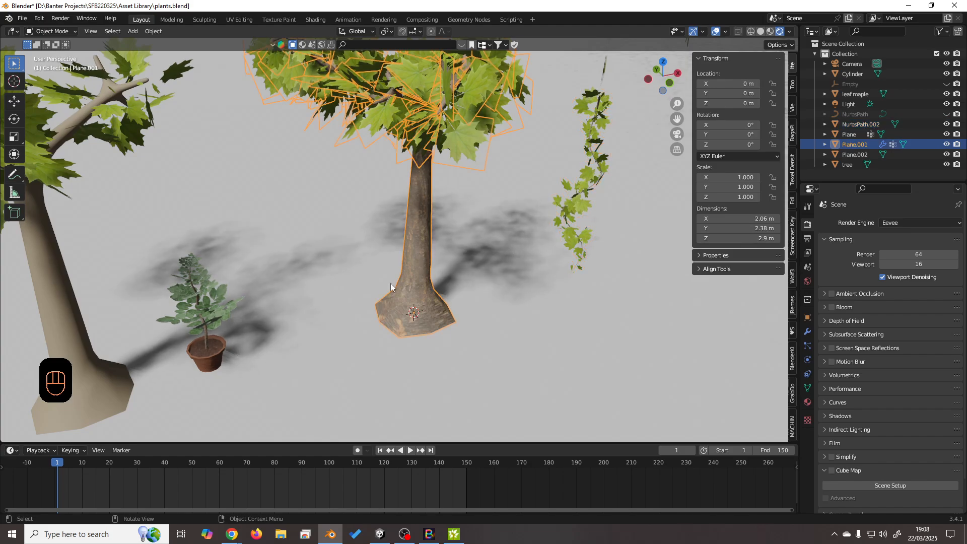
scroll(373, 288, down, 4)
click(301, 308)
scroll(326, 323, up, 5)
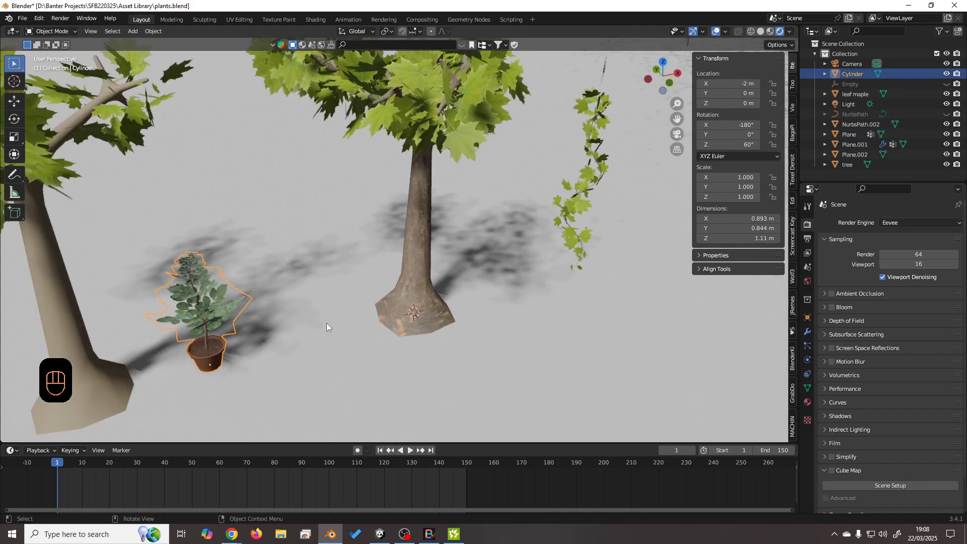
Examine the selected potted plant and its neighbouring trees up close and from a distance.
shift+middle_drag(325, 326, 479, 247)
middle_drag(396, 268, 416, 307)
scroll(409, 300, up, 5)
scroll(410, 303, down, 4)
scroll(413, 309, up, 2)
scroll(415, 307, down, 6)
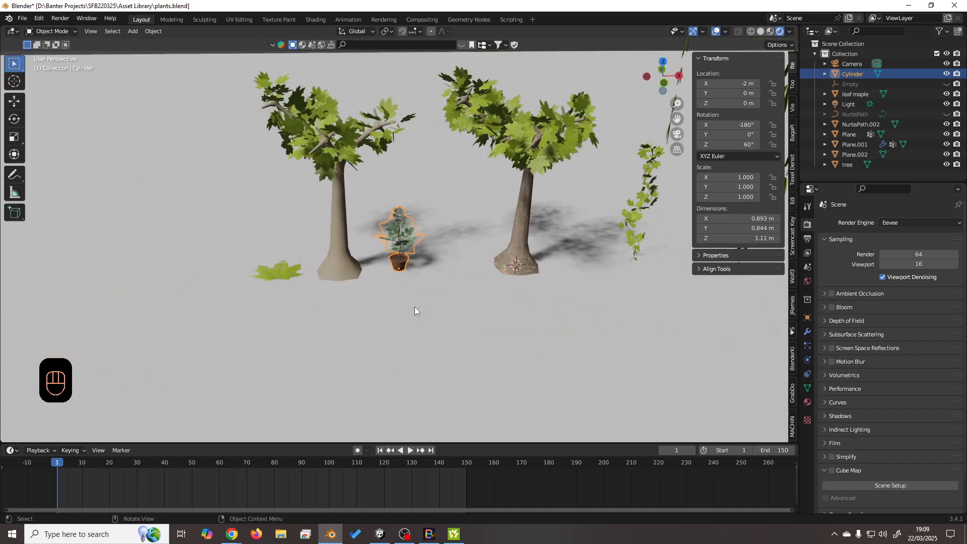
scroll(415, 306, up, 5)
scroll(415, 305, down, 5)
scroll(421, 298, up, 5)
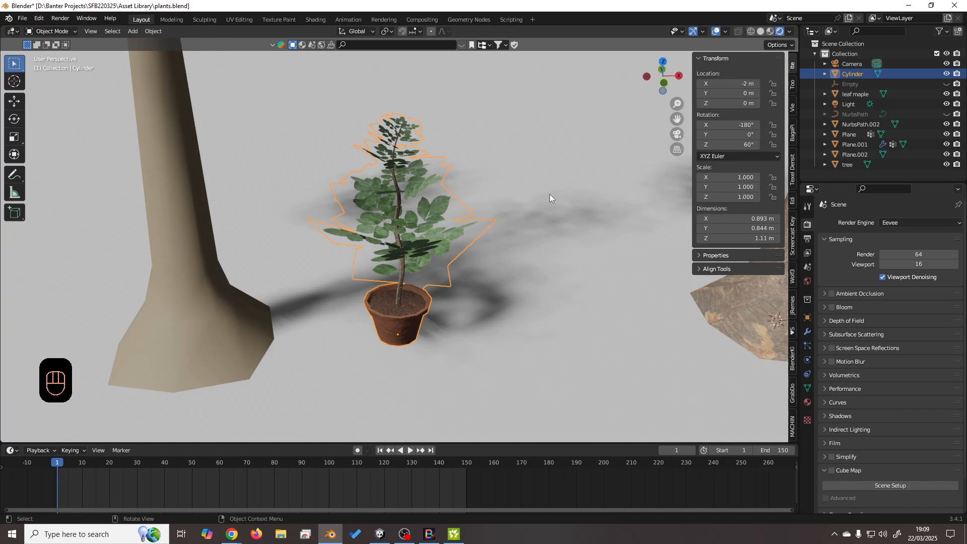
scroll(551, 198, down, 3)
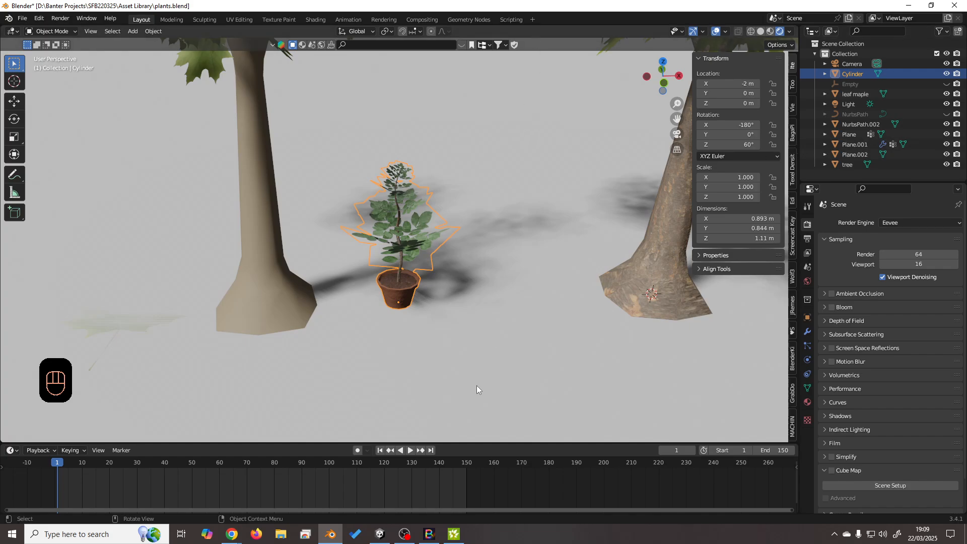
Split the 3D viewport horizontally into an upper and a lower area.
right_click(455, 444)
click(442, 456)
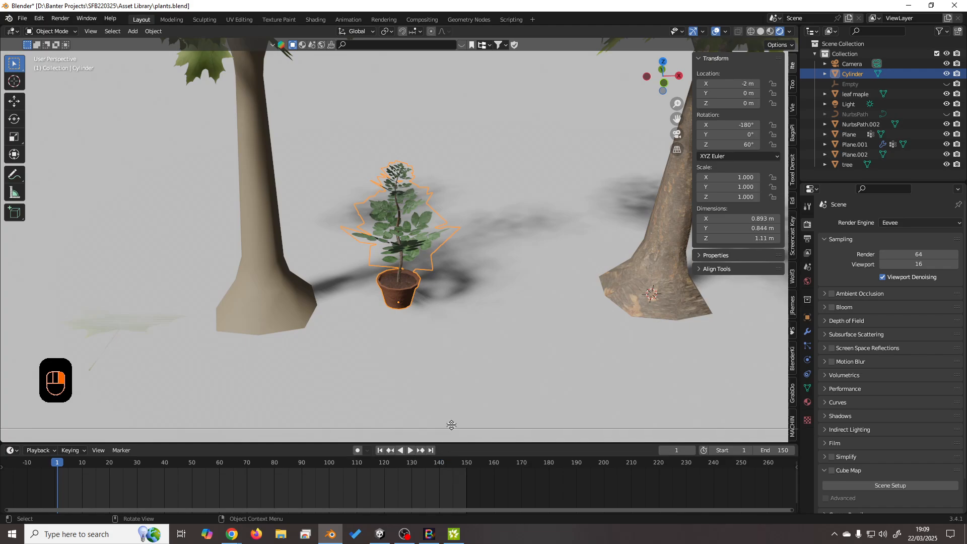
click(462, 332)
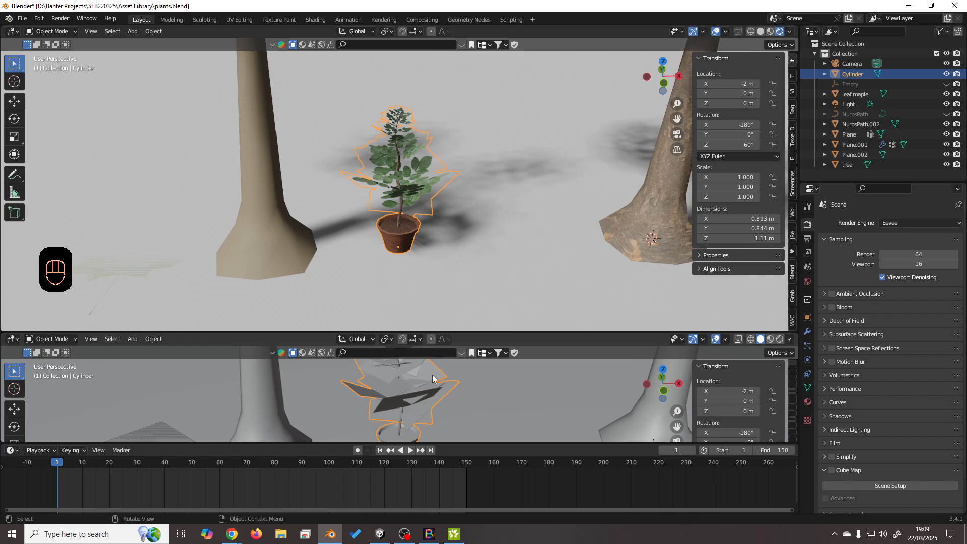
Join the two stacked viewport areas back into one, keeping the rendered view.
right_click(476, 383)
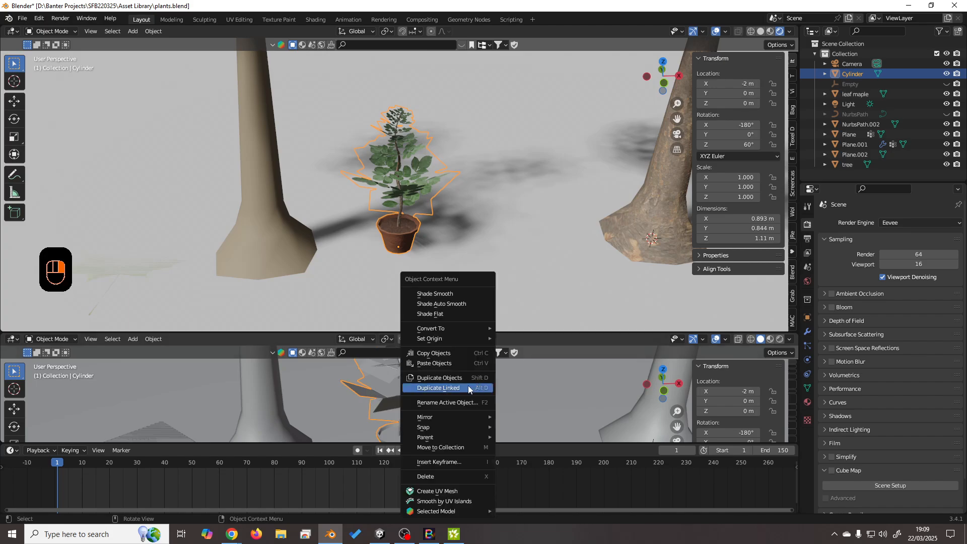
right_click(523, 334)
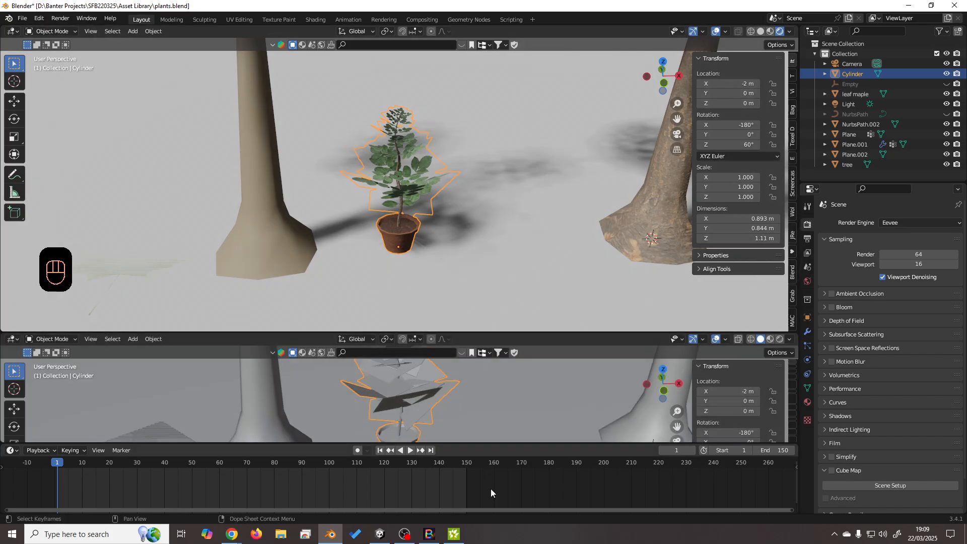
right_click(479, 333)
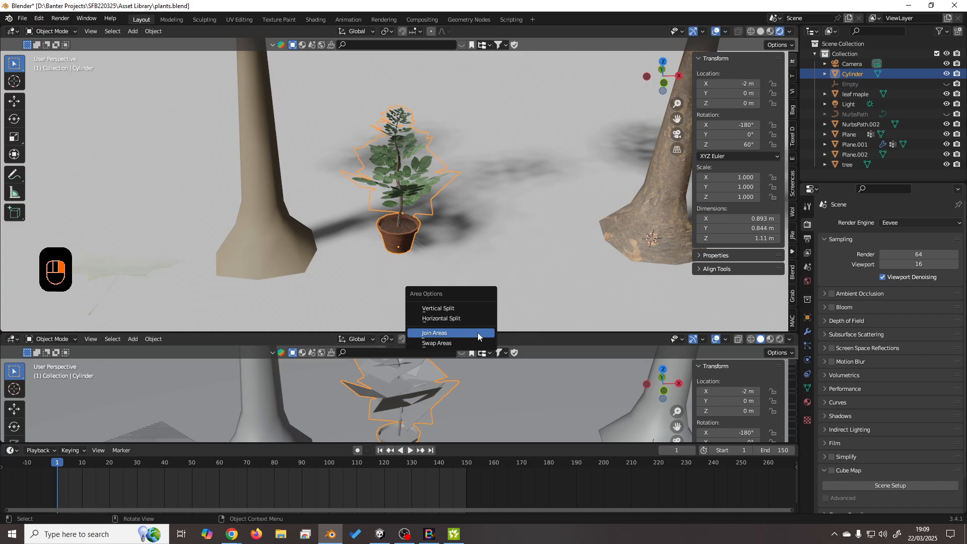
click(477, 333)
click(468, 395)
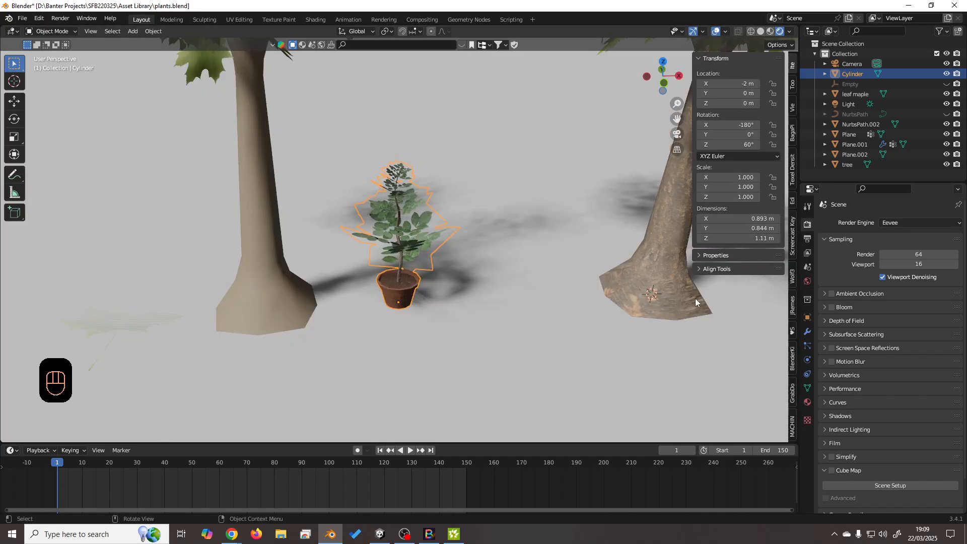
Split the 3D viewport vertically into two side-by-side areas and hide the transform sidebar in both.
right_click(799, 158)
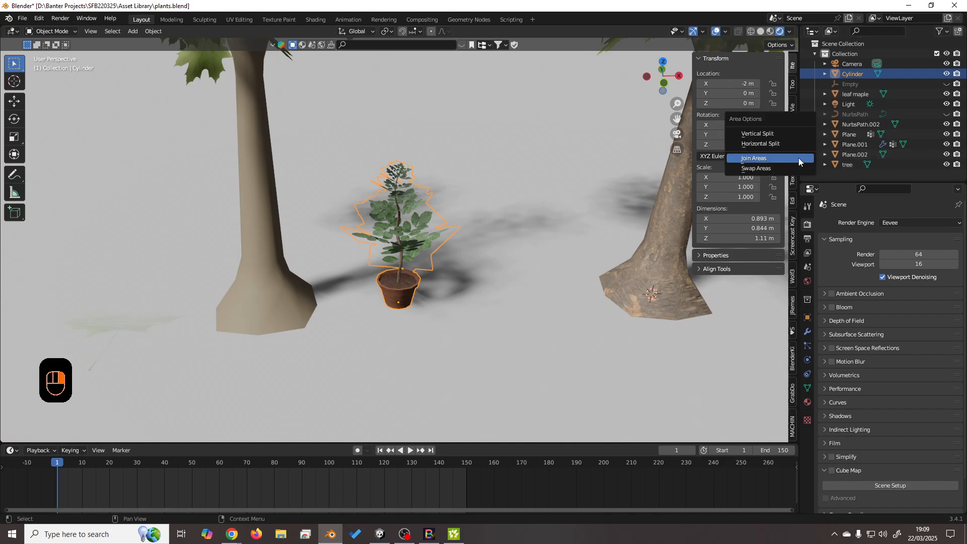
click(788, 135)
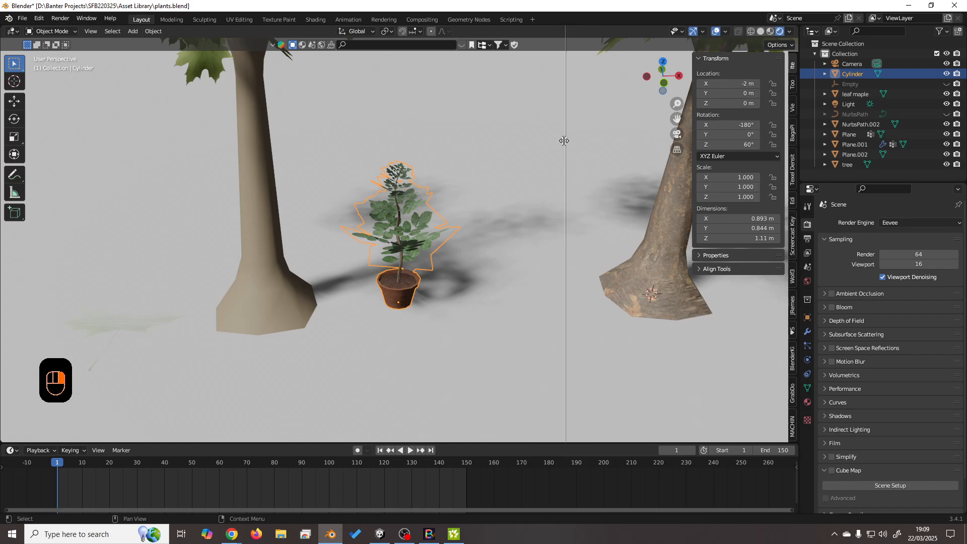
click(556, 141)
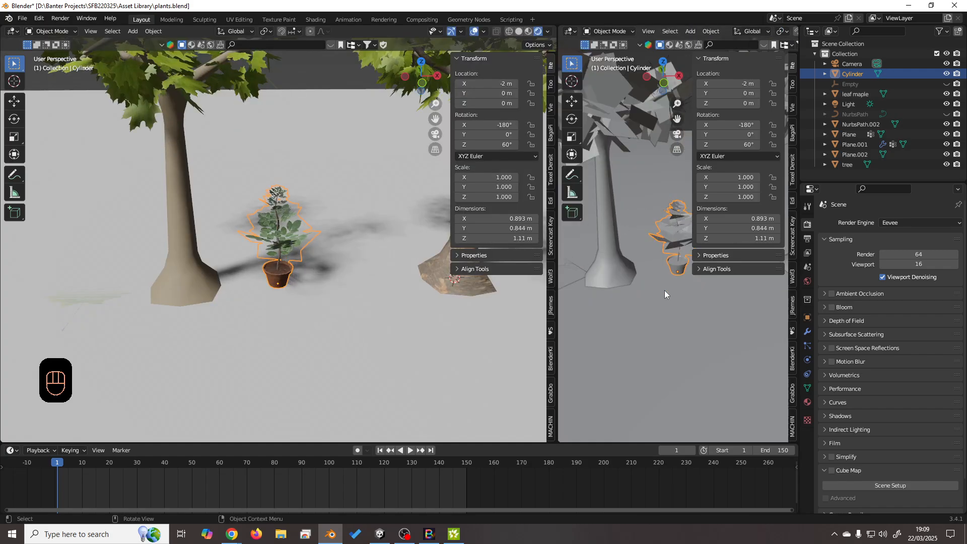
key(n)
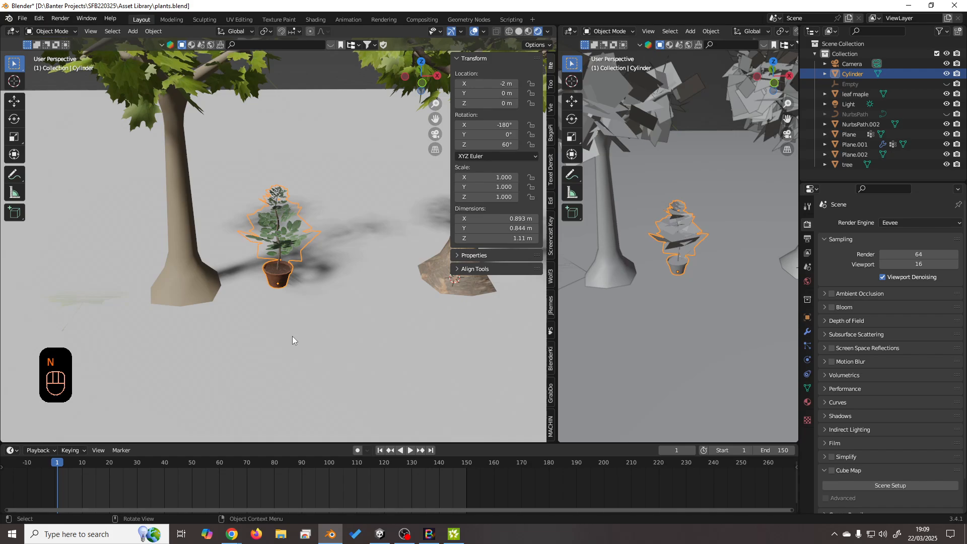
key(n)
middle_drag(684, 143, 643, 156)
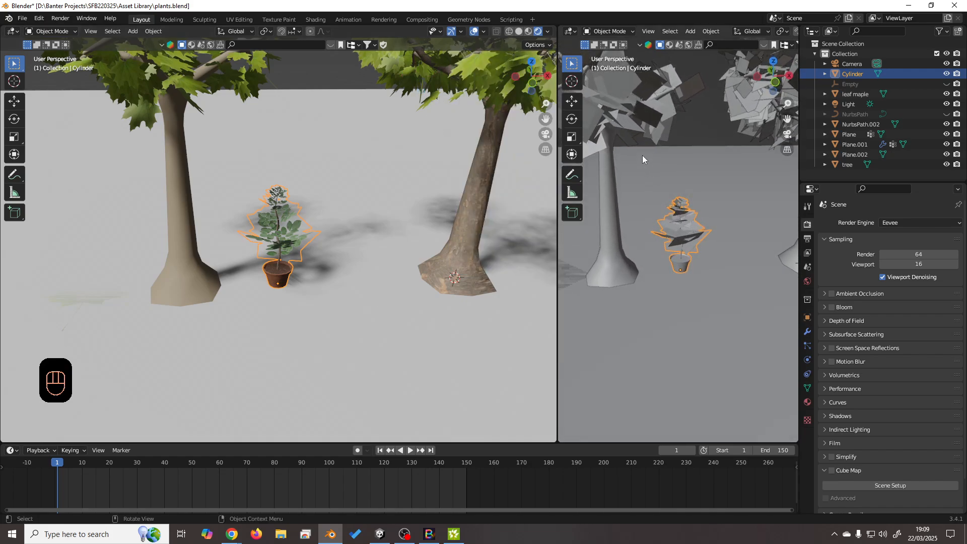
Change the new solid-shaded area beside the rendered viewport to the Video Sequencer editor.
click(569, 31)
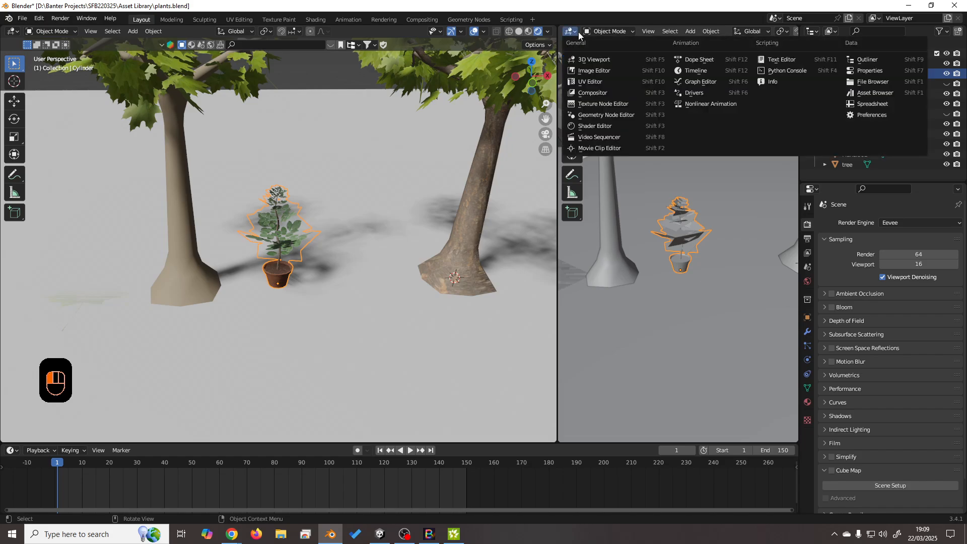
click(570, 33)
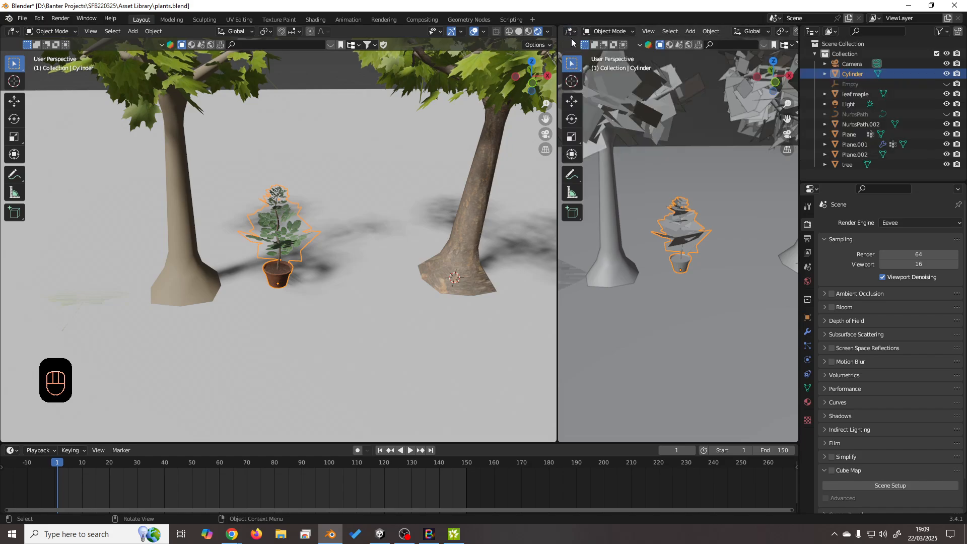
click(569, 32)
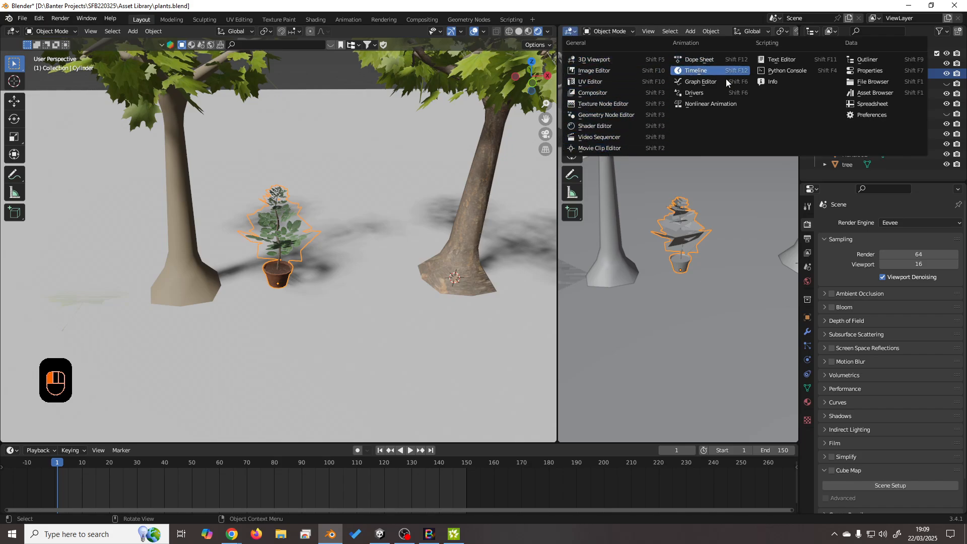
click(588, 138)
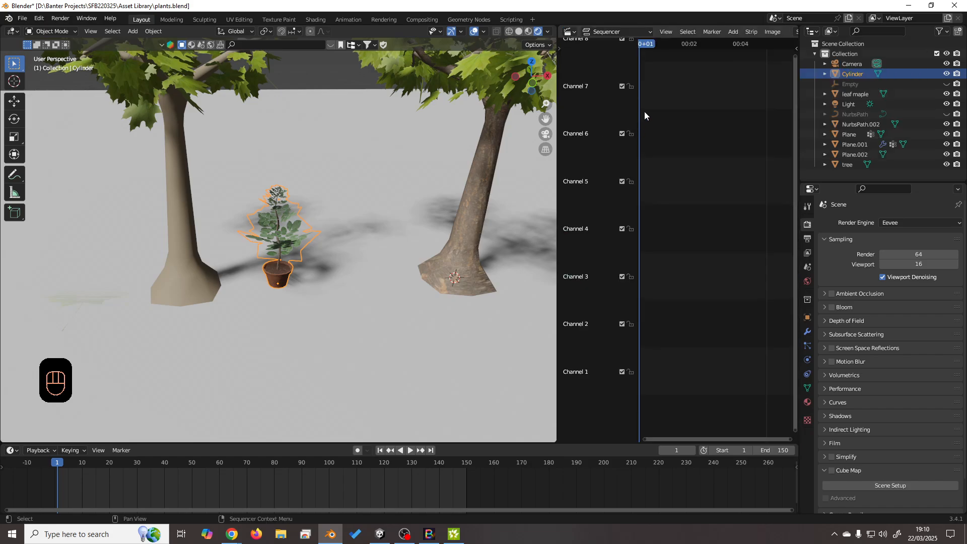
mouse_move(559, 123)
mouse_down()
mouse_move(283, 131)
mouse_move(596, 138)
mouse_move(560, 132)
mouse_up()
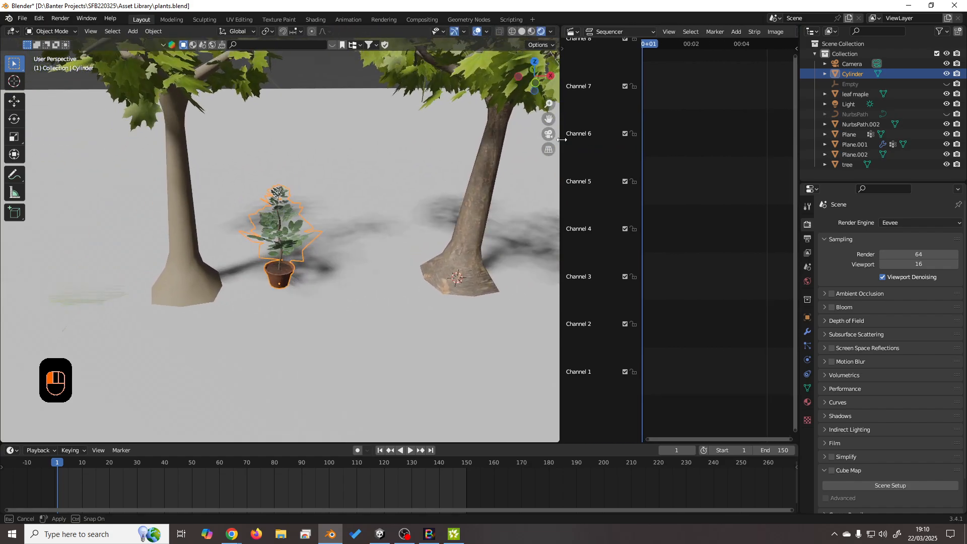
Change the Video Sequencer area to the Asset Browser and widen it slightly into the 3D viewport.
click(573, 31)
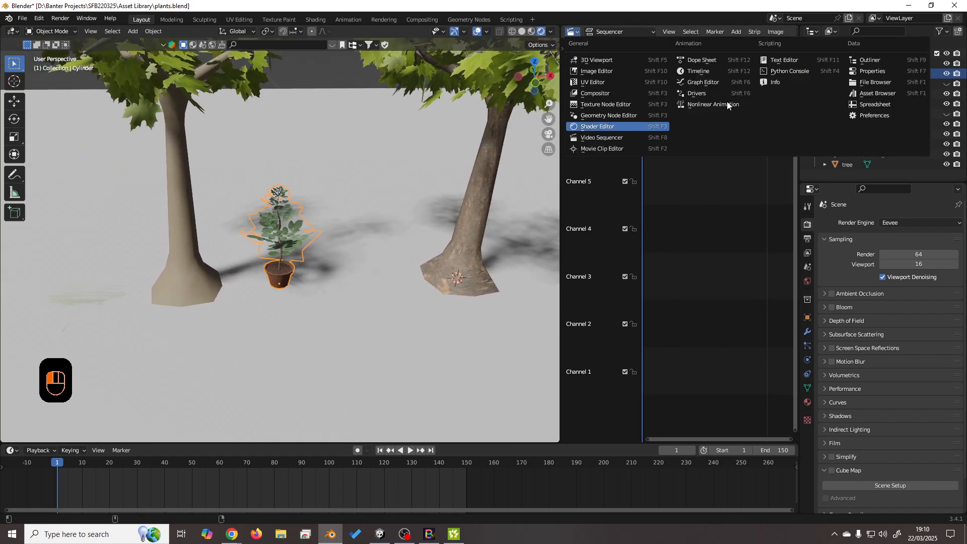
click(879, 94)
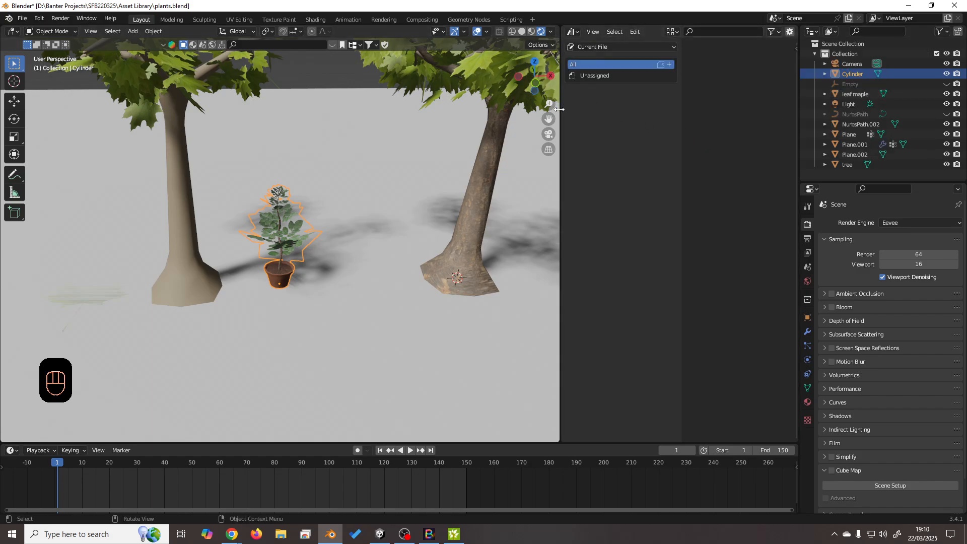
drag(560, 116, 530, 113)
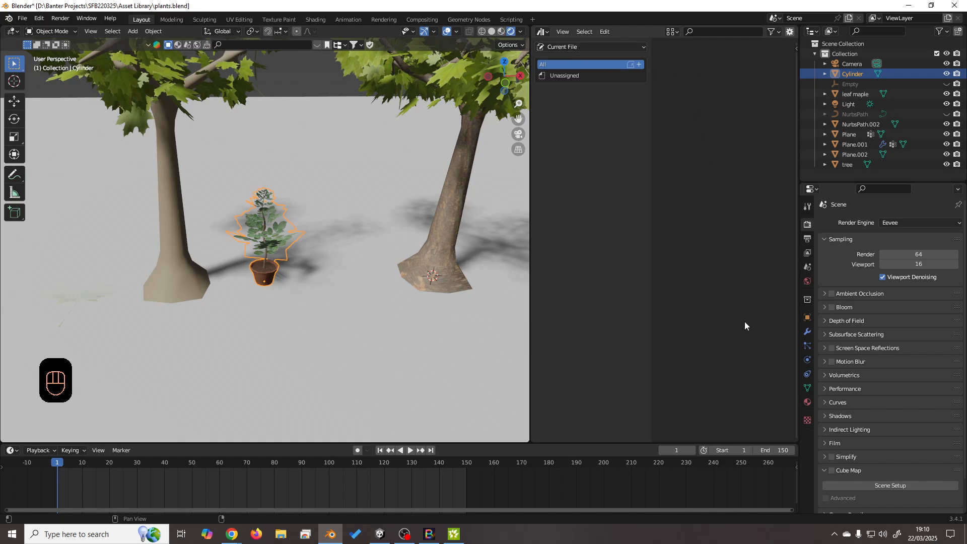
Show the Asset Library in the Asset Browser and look through its assets.
click(563, 48)
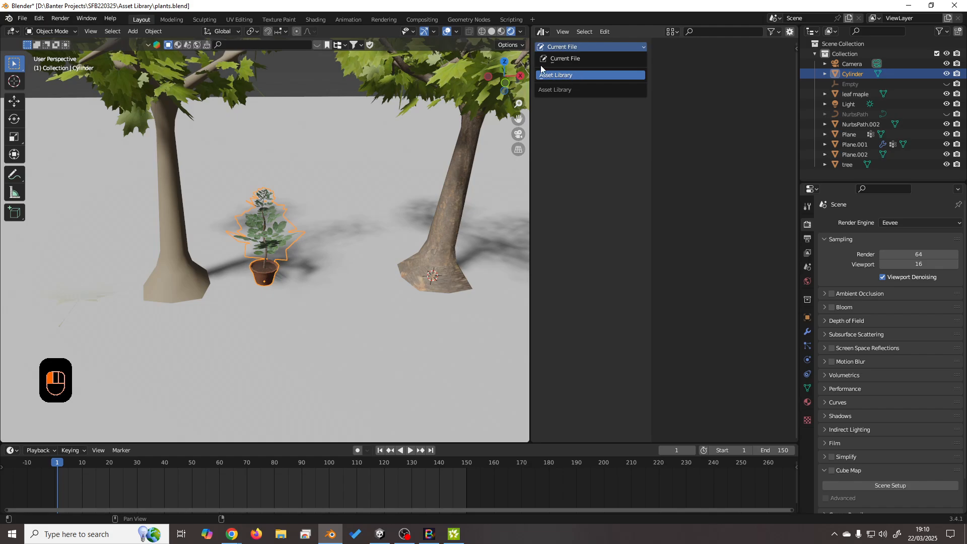
click(558, 76)
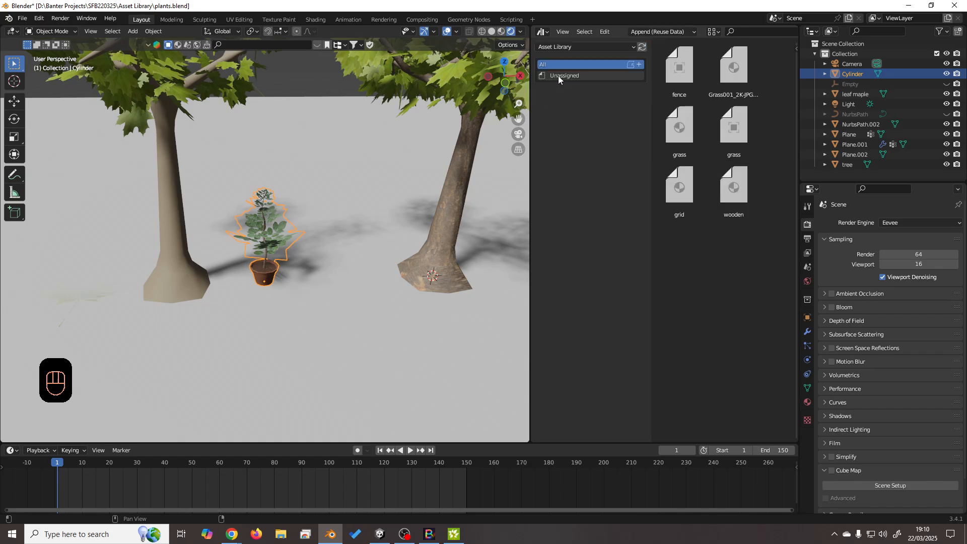
scroll(740, 212, down, 3)
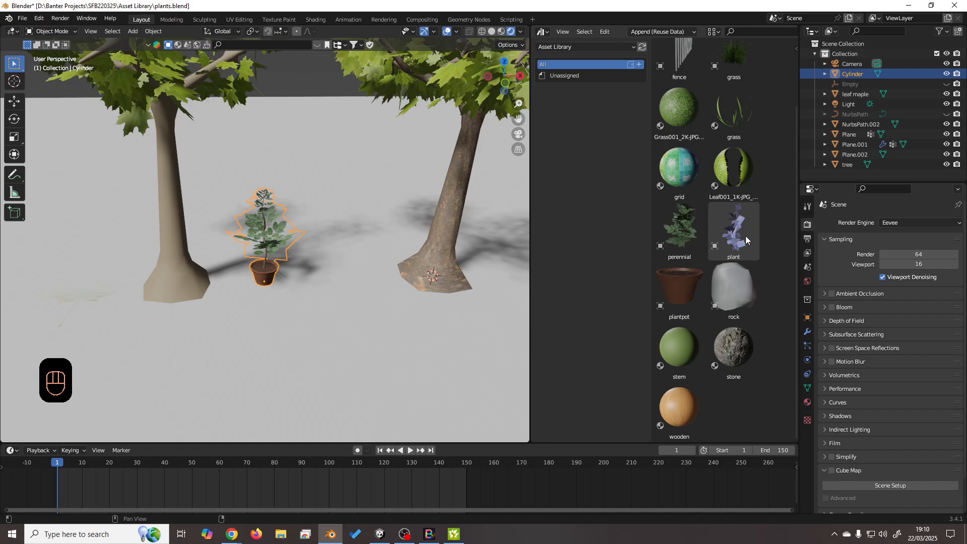
scroll(740, 214, up, 3)
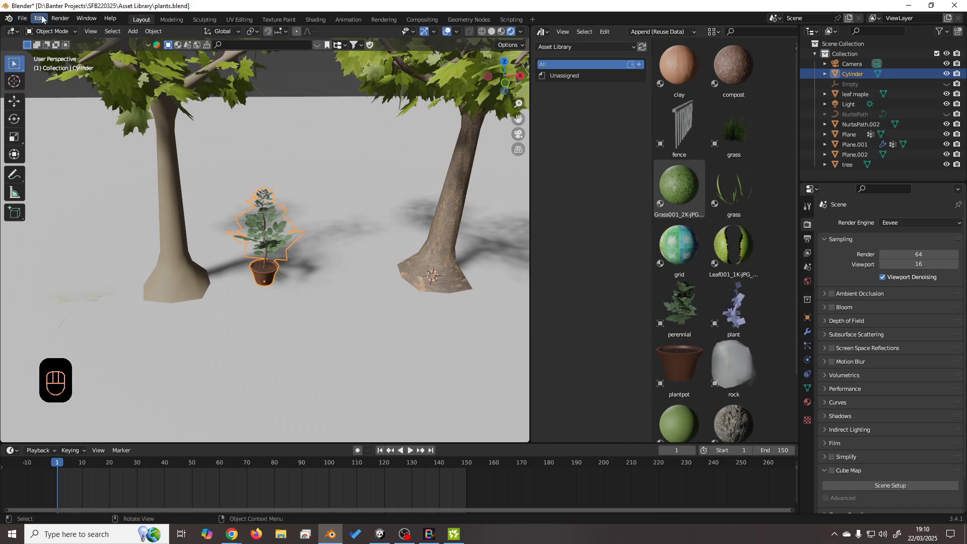
Review the Asset Libraries entry under File Paths in the preferences, then close the preferences.
click(40, 19)
click(68, 163)
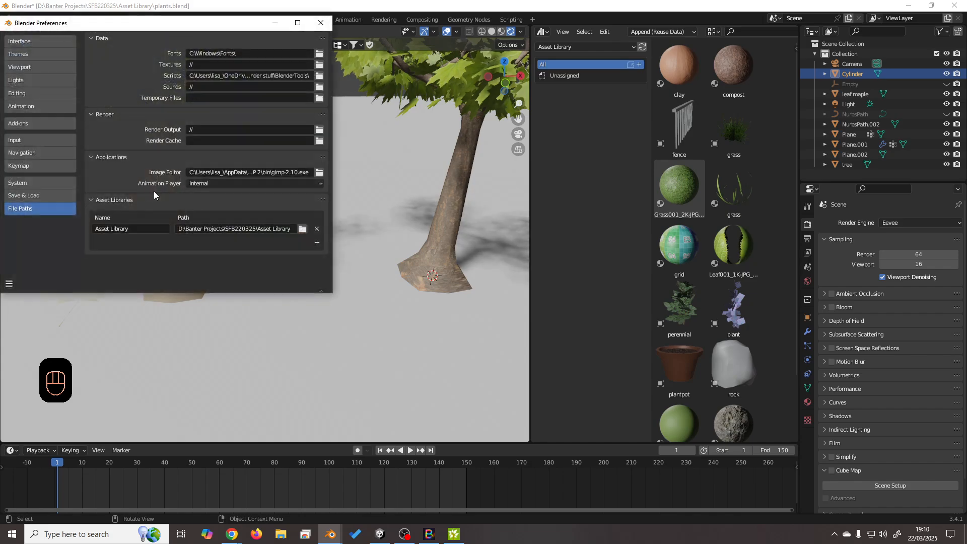
click(26, 196)
click(26, 167)
click(30, 209)
click(321, 23)
Select Asset Library again as the Asset Browser source and examine its models and materials.
click(579, 46)
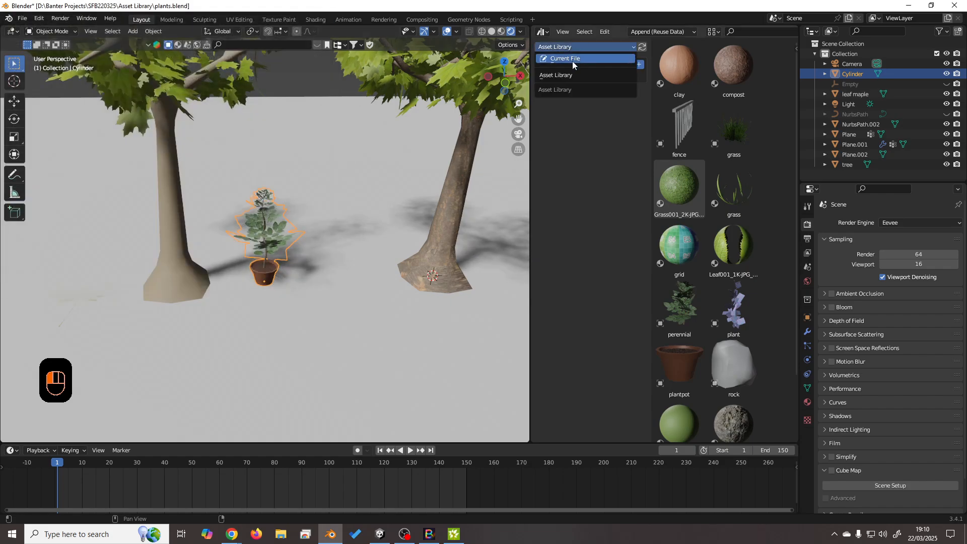
mouse_move(567, 75)
mouse_down()
mouse_move(576, 58)
mouse_move(570, 77)
mouse_move(580, 74)
mouse_up()
scroll(747, 226, down, 5)
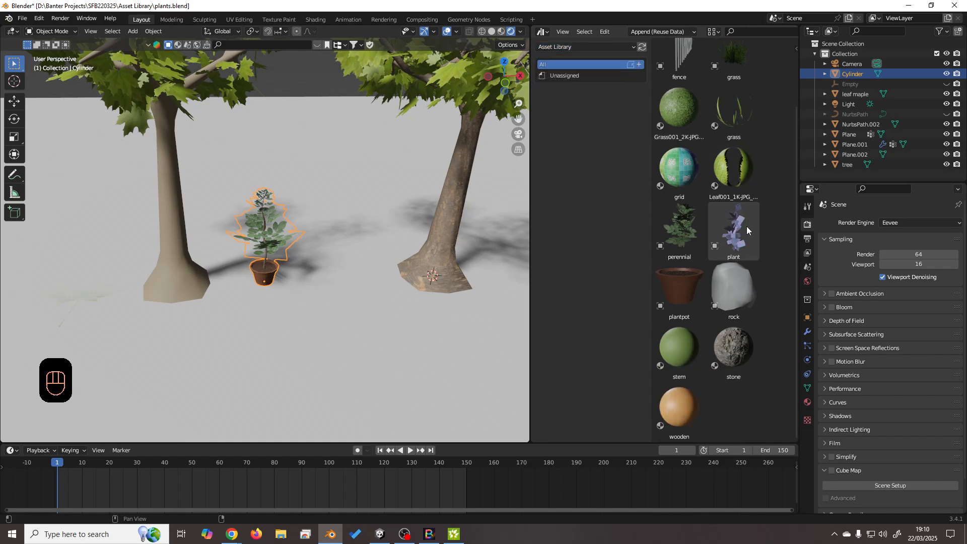
scroll(747, 225, up, 5)
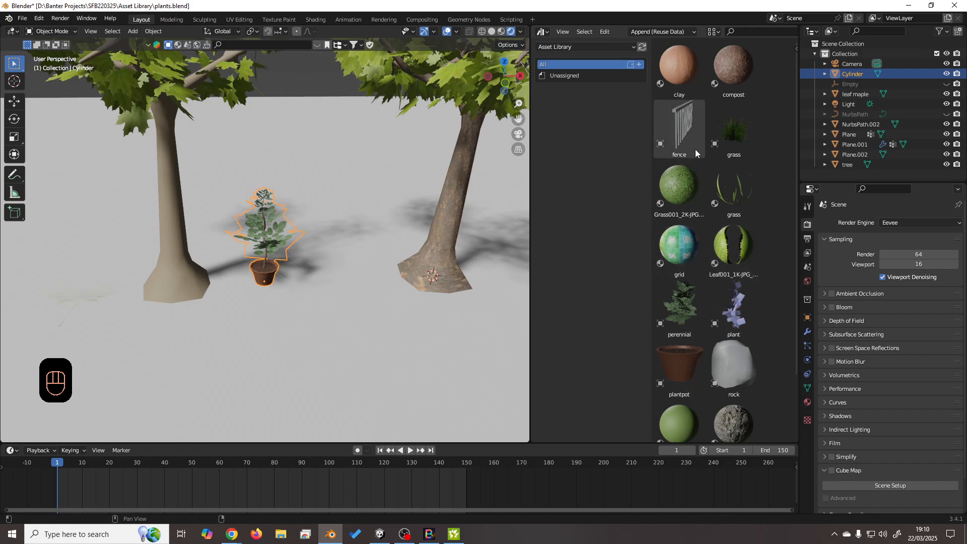
Switch the Asset Browser source to Current File to check which assets the open scene contains.
mouse_move(575, 47)
mouse_down()
mouse_move(571, 64)
mouse_move(568, 57)
mouse_up()
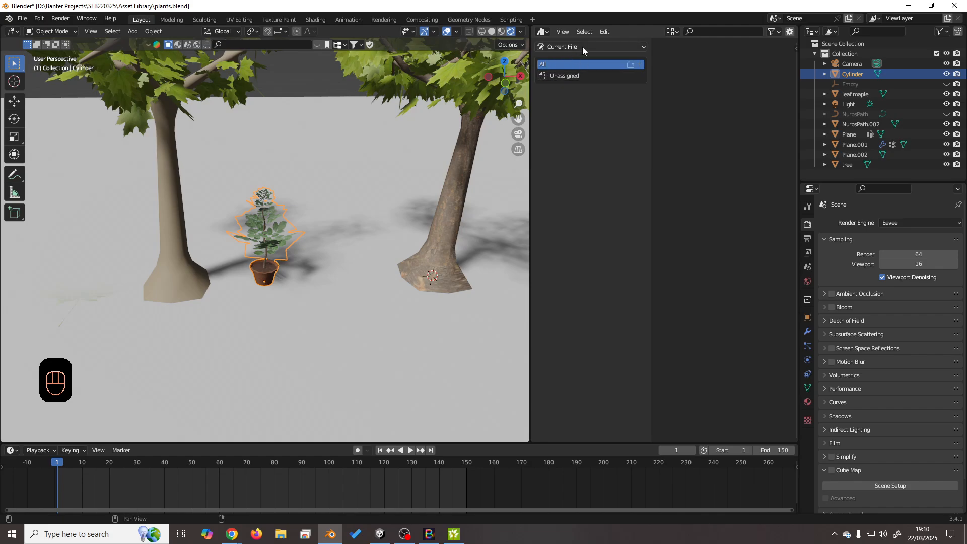
scroll(330, 263, down, 3)
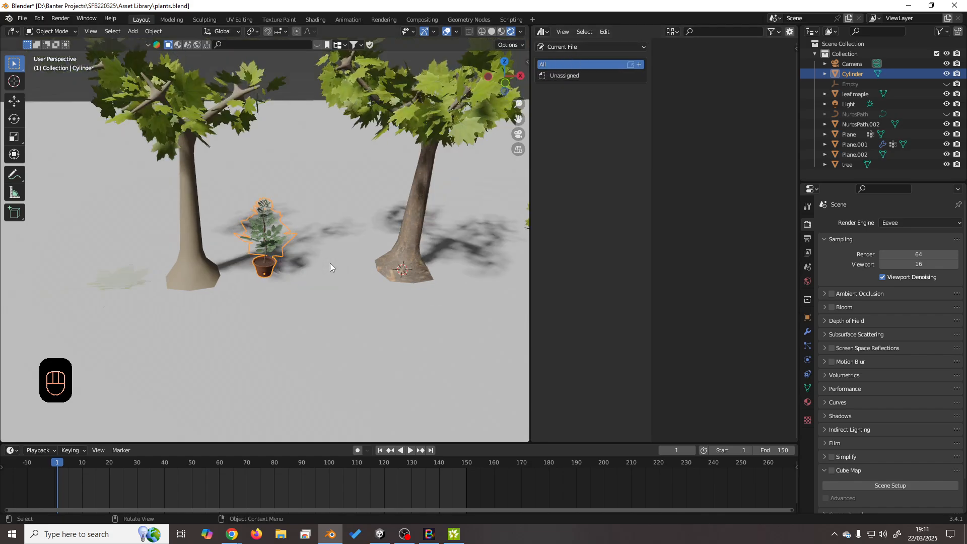
scroll(330, 263, up, 5)
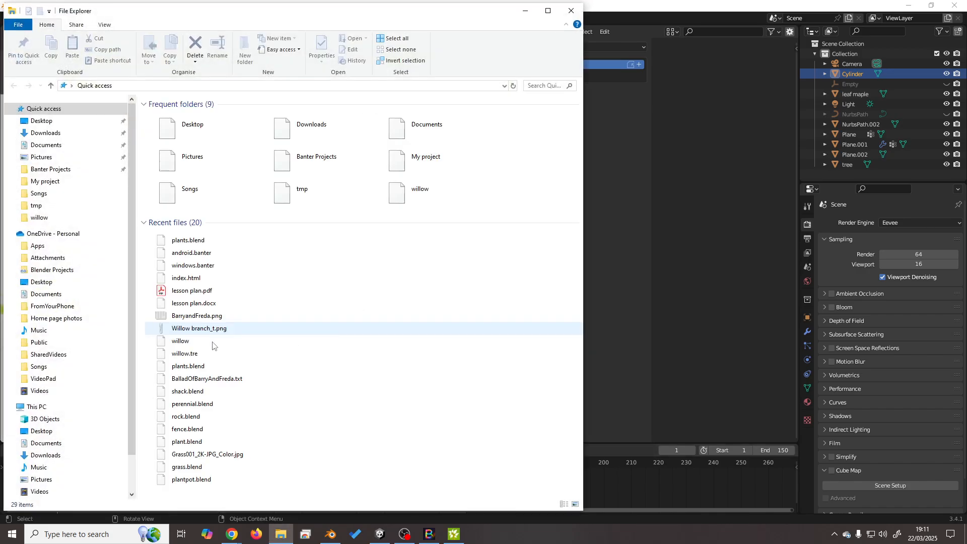
In File Explorer, create a folder named Assets inside the Banter Projects folder, then close the window.
click(76, 471)
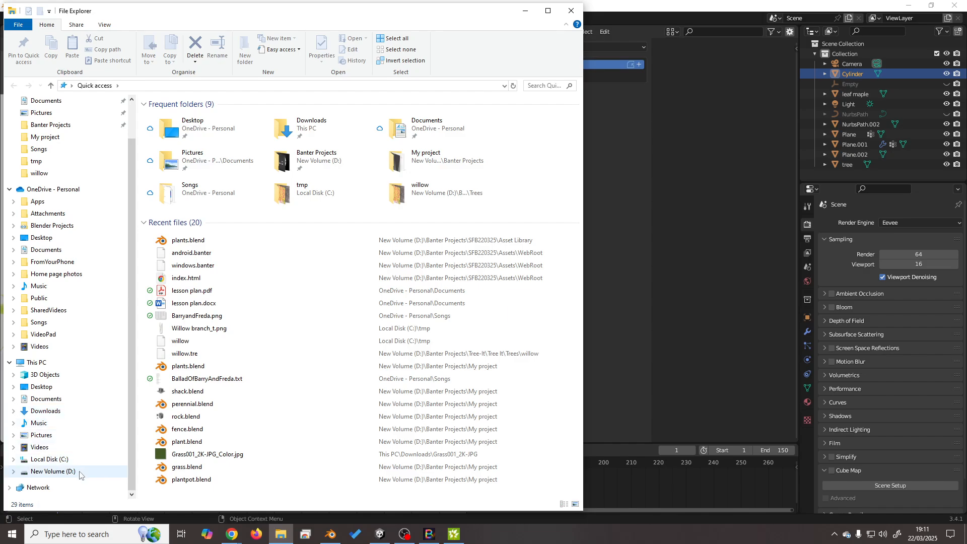
click(185, 161)
double_click(185, 160)
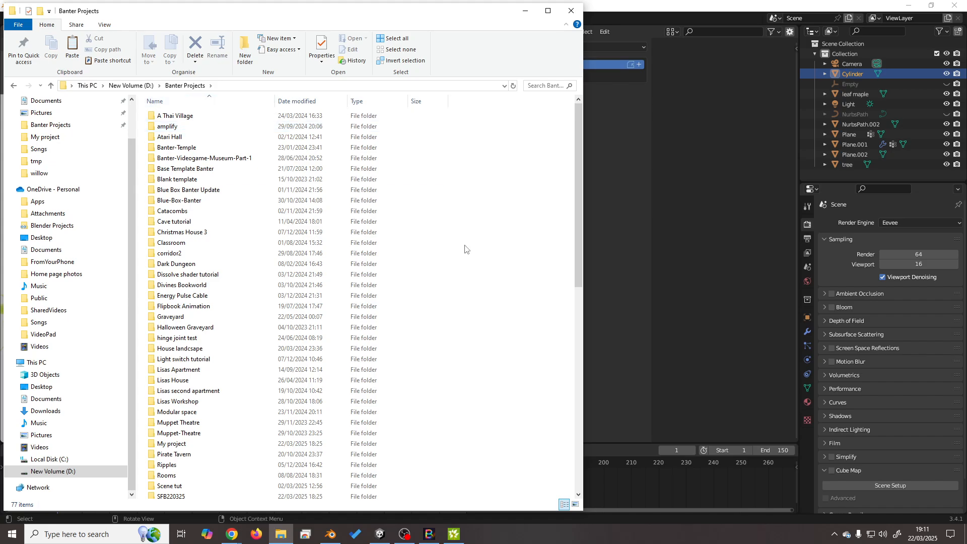
right_click(461, 218)
mouse_move(490, 365)
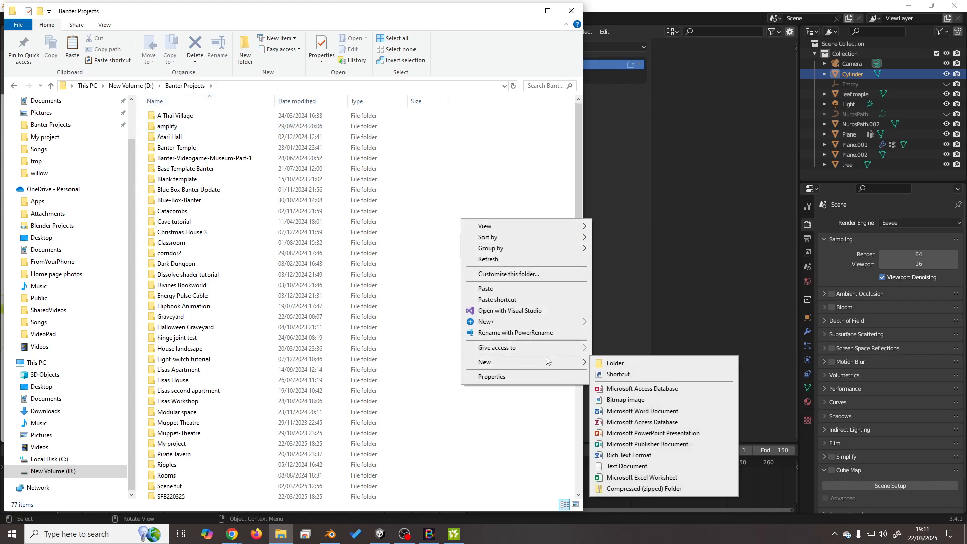
click(605, 364)
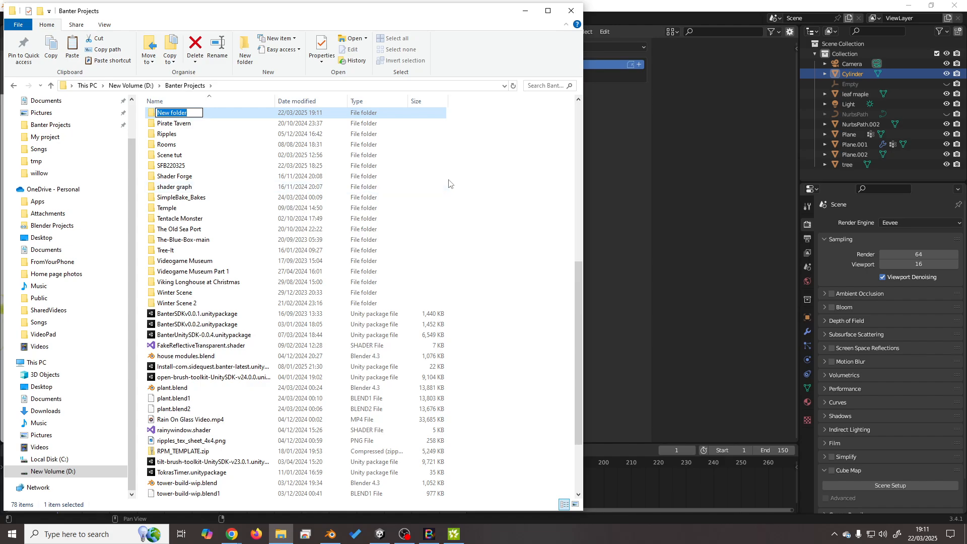
text(Assets)
key(Return)
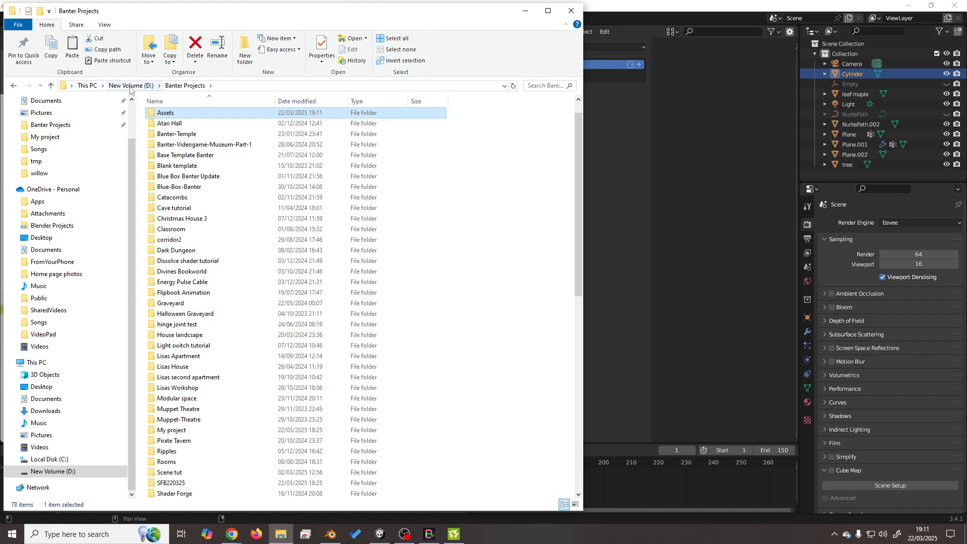
click(571, 10)
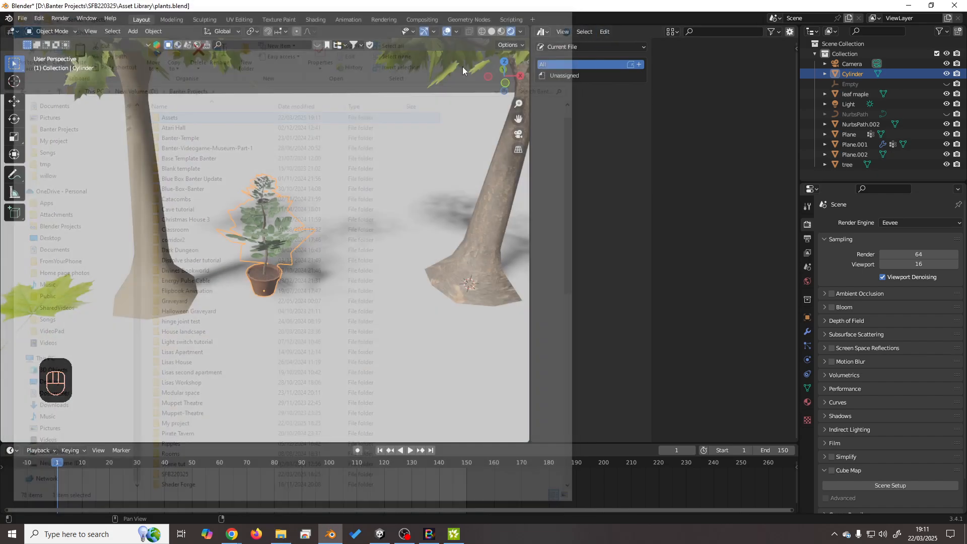
Remove the existing Asset Library entry from the asset libraries in the preferences.
click(38, 19)
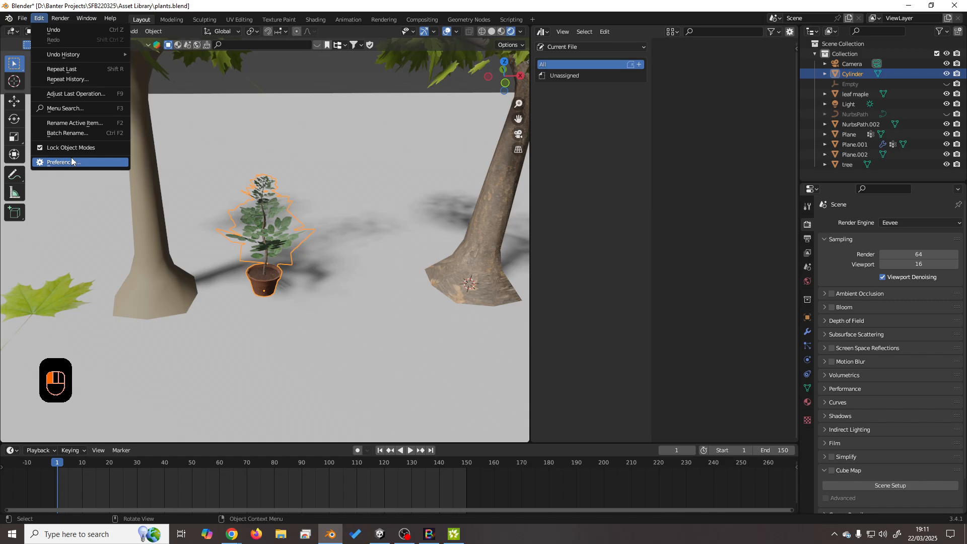
click(71, 158)
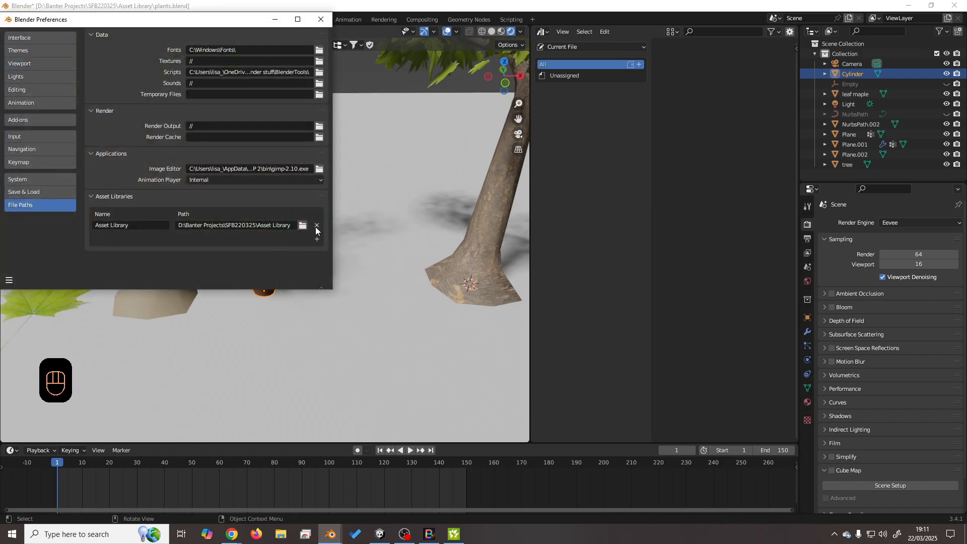
click(316, 227)
Add the folder D:\Banter Projects\Assets as a new asset library and close the preferences.
click(318, 228)
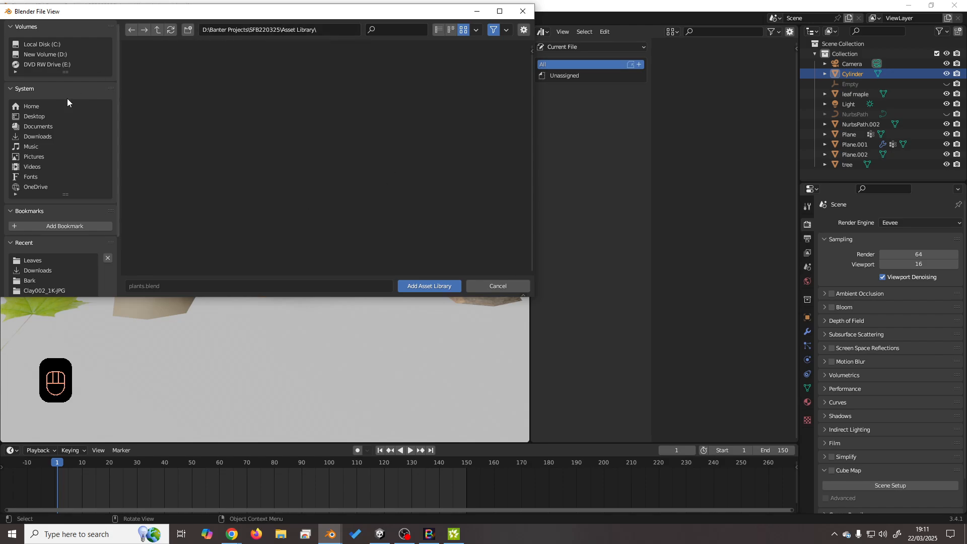
click(159, 30)
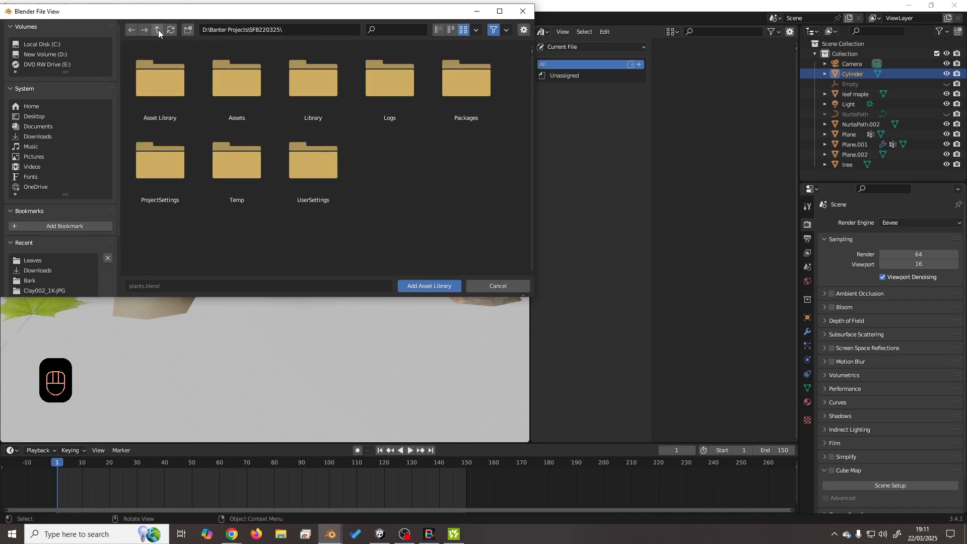
click(158, 29)
double_click(285, 94)
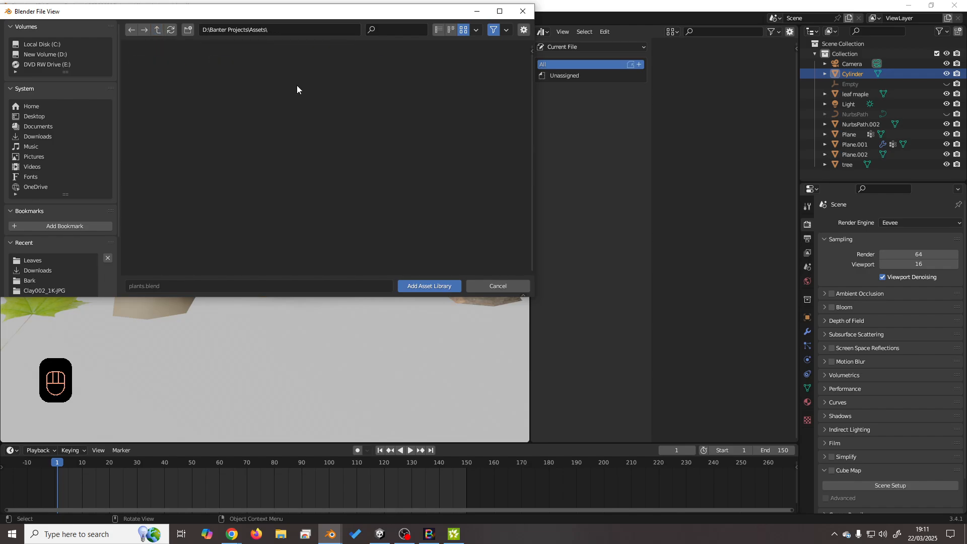
click(410, 286)
click(320, 20)
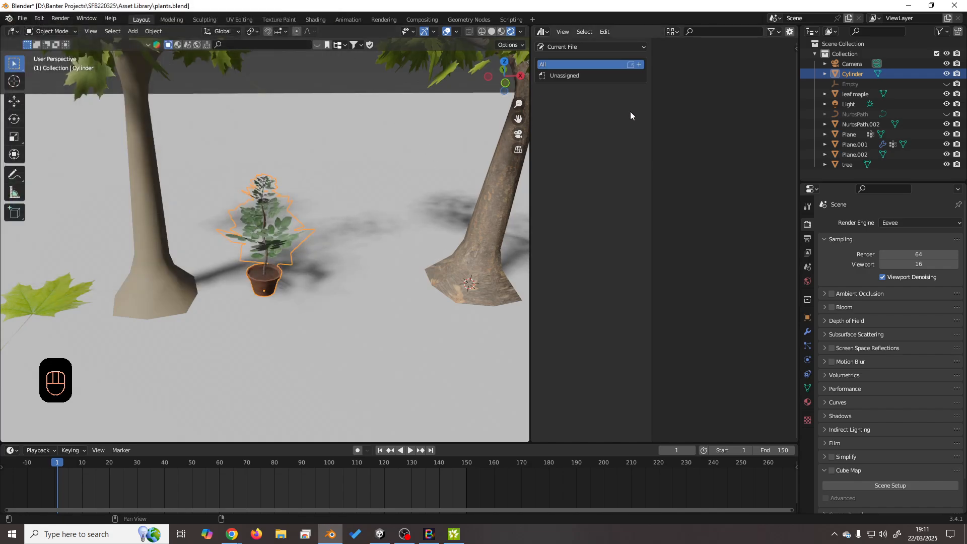
Set the Asset Browser source to the Assets library.
click(582, 46)
click(571, 76)
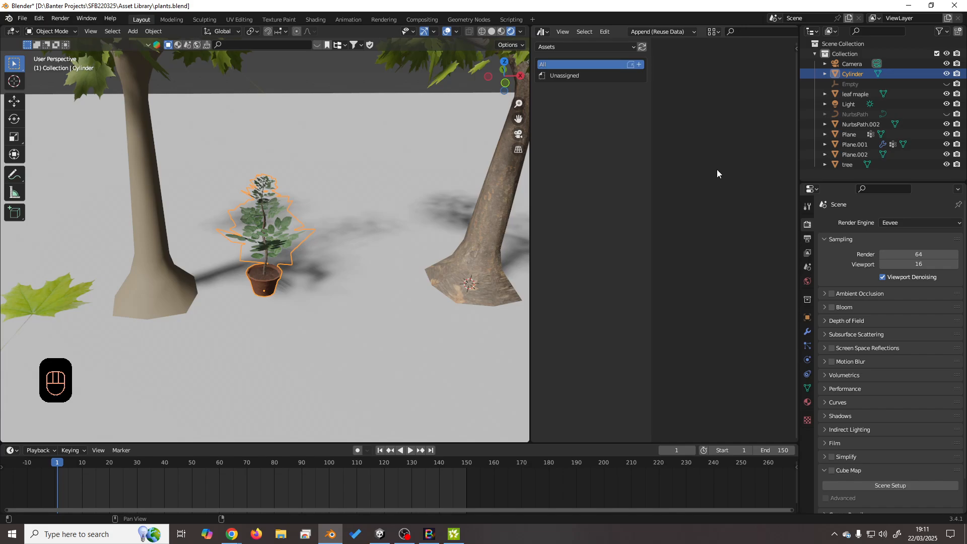
Examine the potted plant and the surrounding trees in the 3D viewport from several distances and angles.
scroll(440, 251, down, 4)
scroll(441, 251, up, 6)
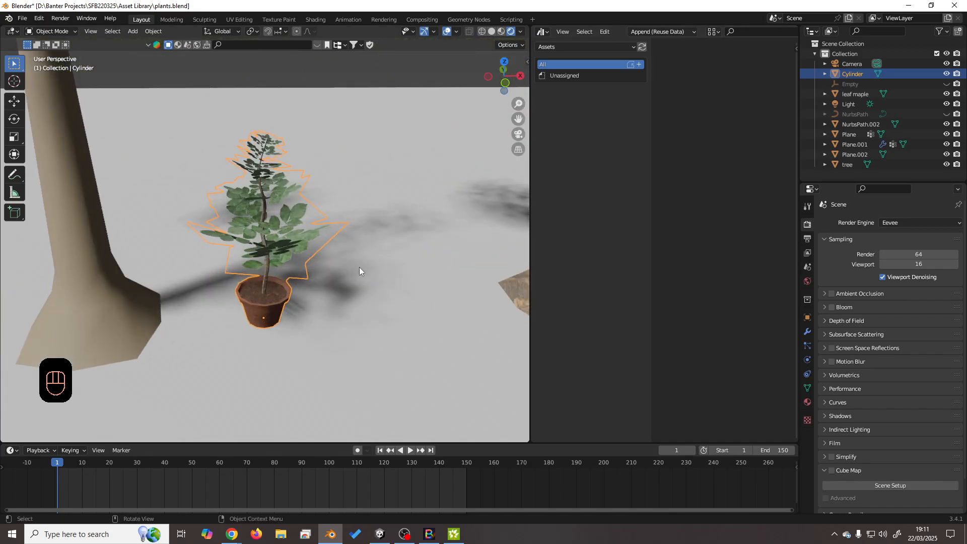
middle_drag(359, 268, 322, 267)
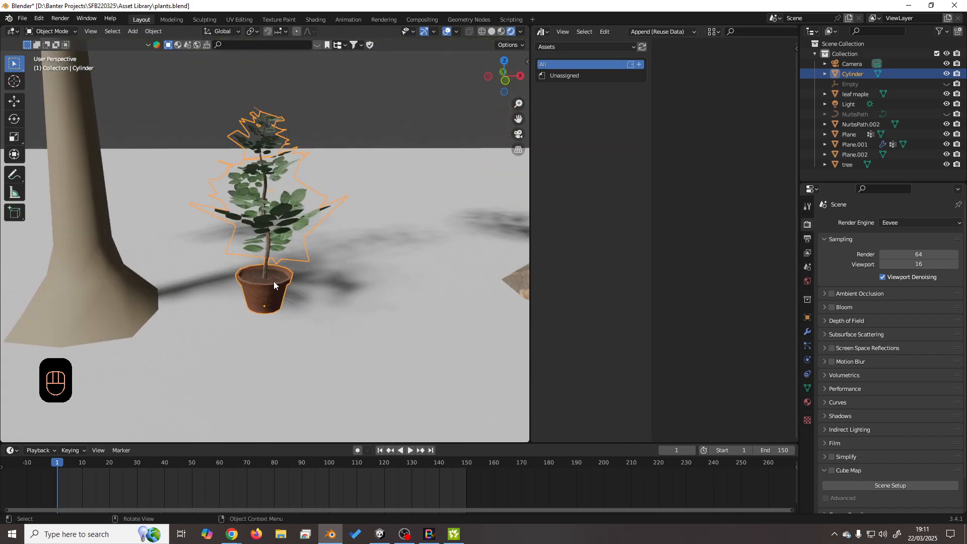
scroll(274, 281, down, 5)
scroll(273, 283, down, 2)
scroll(276, 279, up, 7)
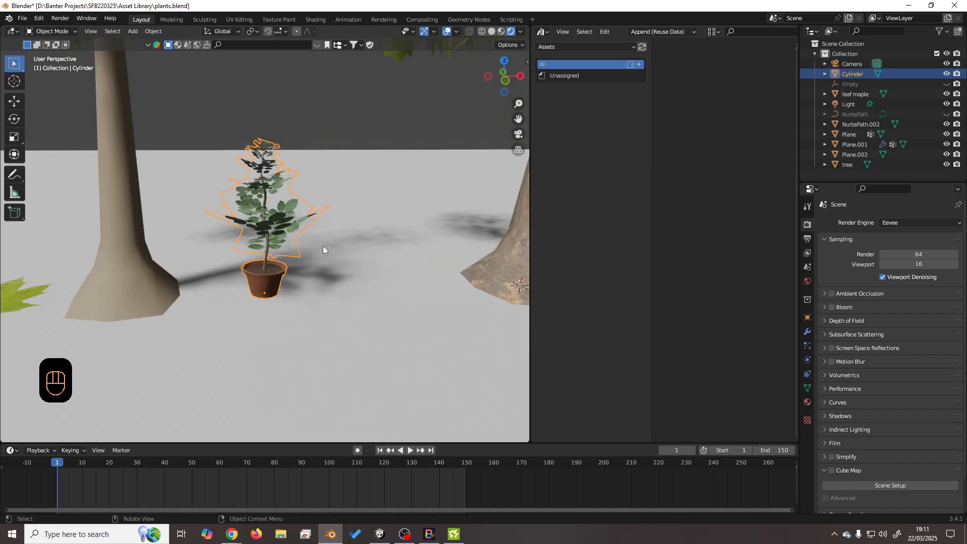
mouse_move(323, 246)
middle_down()
mouse_move(343, 251)
mouse_move(323, 253)
middle_up()
scroll(323, 253, down, 5)
scroll(324, 251, up, 3)
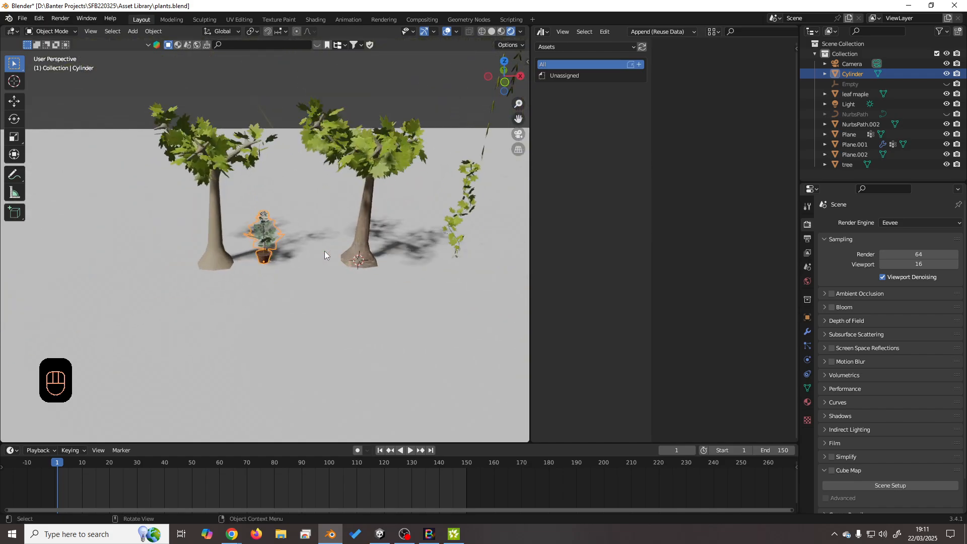
scroll(325, 250, up, 2)
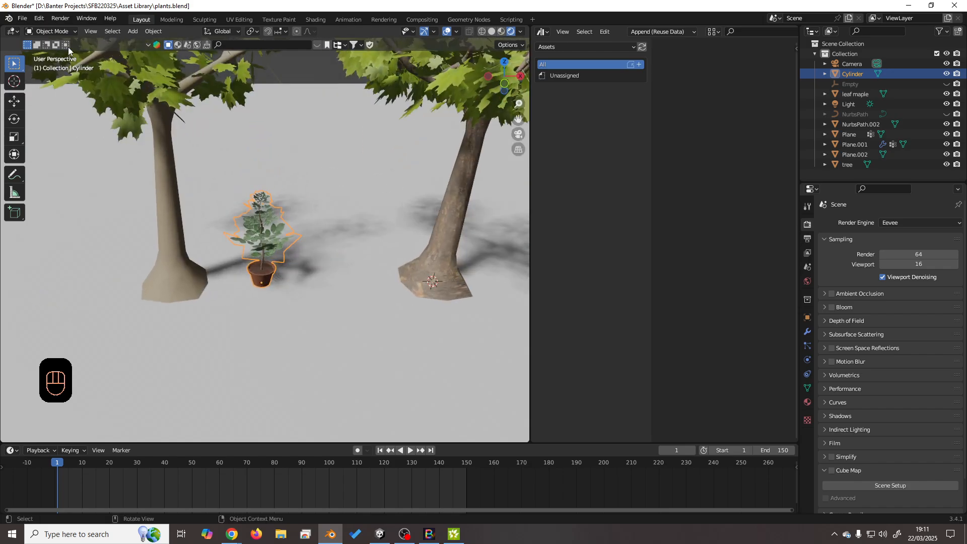
Save the scene as plants.blend in the D:\Banter Projects\Assets folder.
click(22, 19)
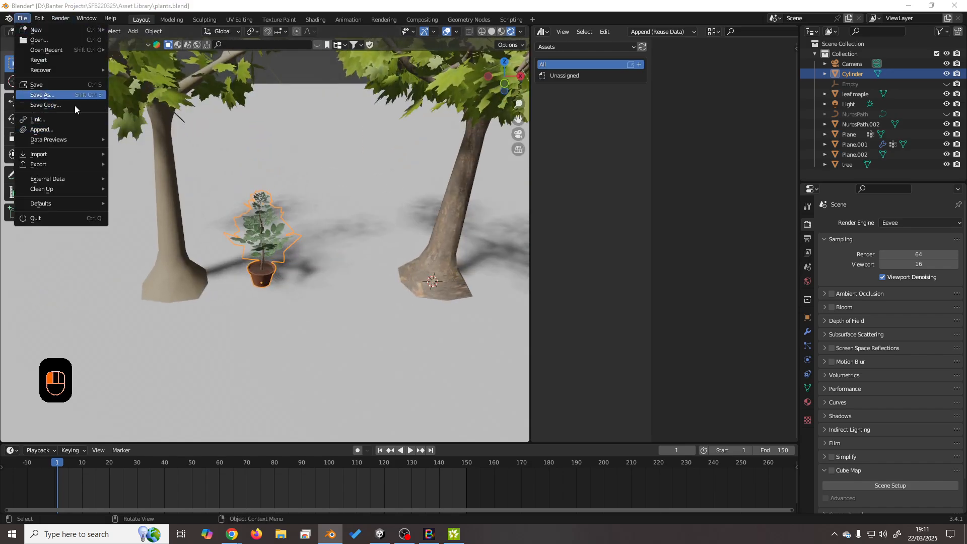
click(40, 98)
click(373, 140)
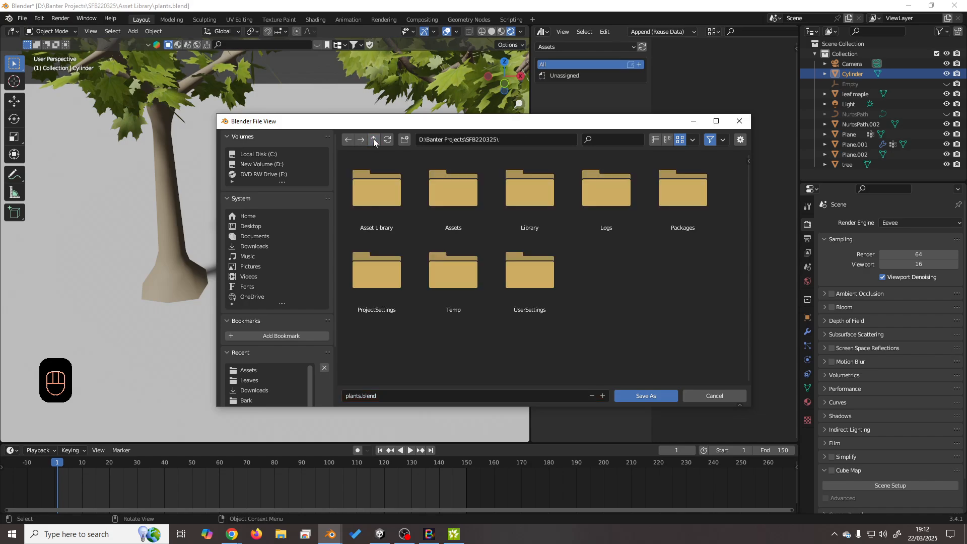
double_click(446, 194)
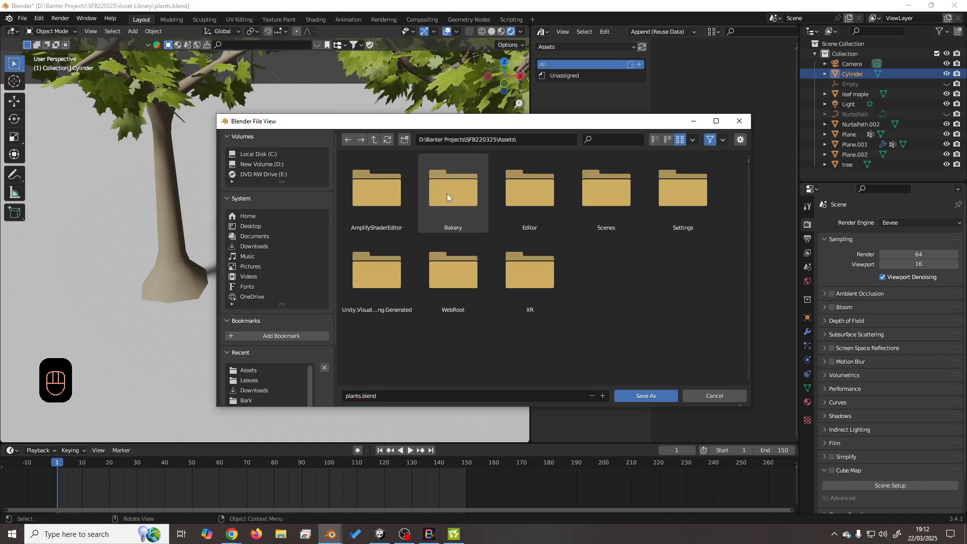
click(374, 140)
click(373, 140)
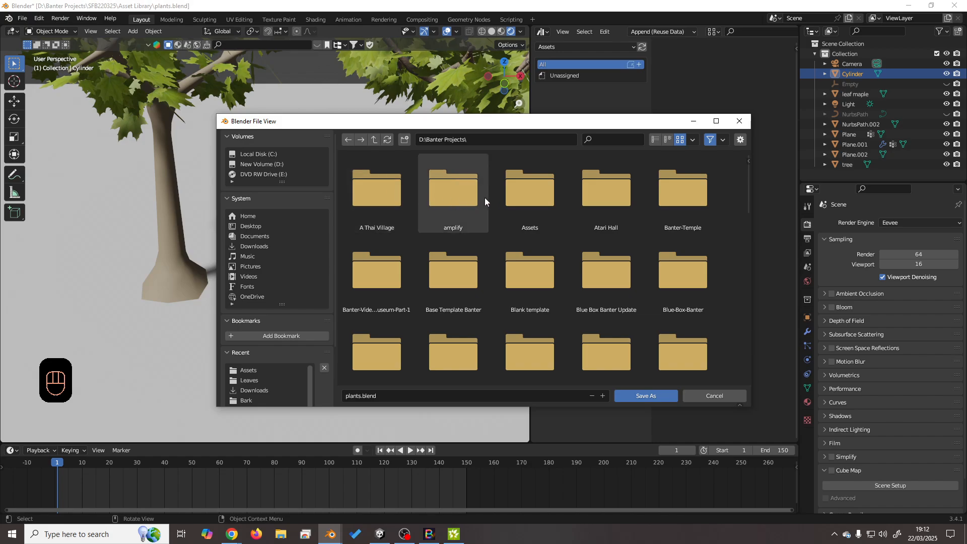
double_click(519, 201)
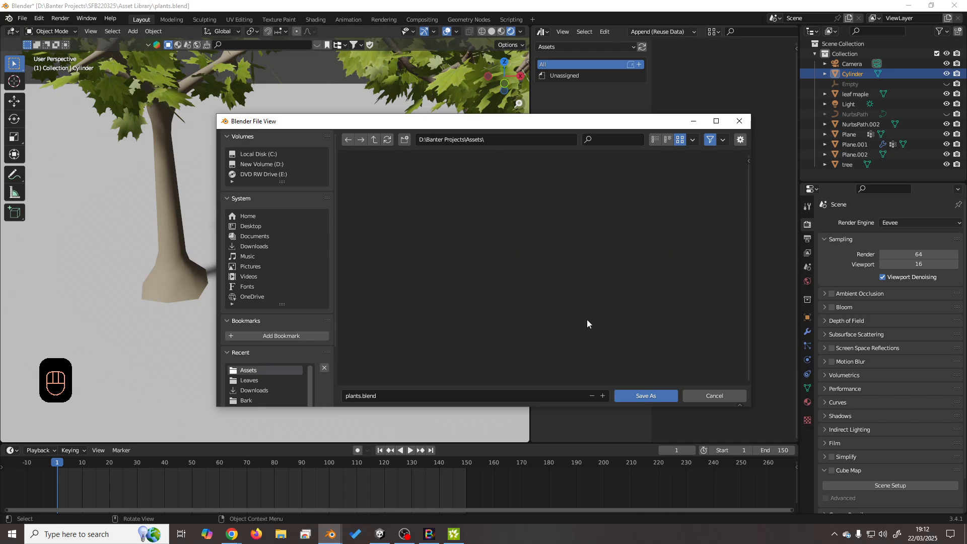
click(639, 397)
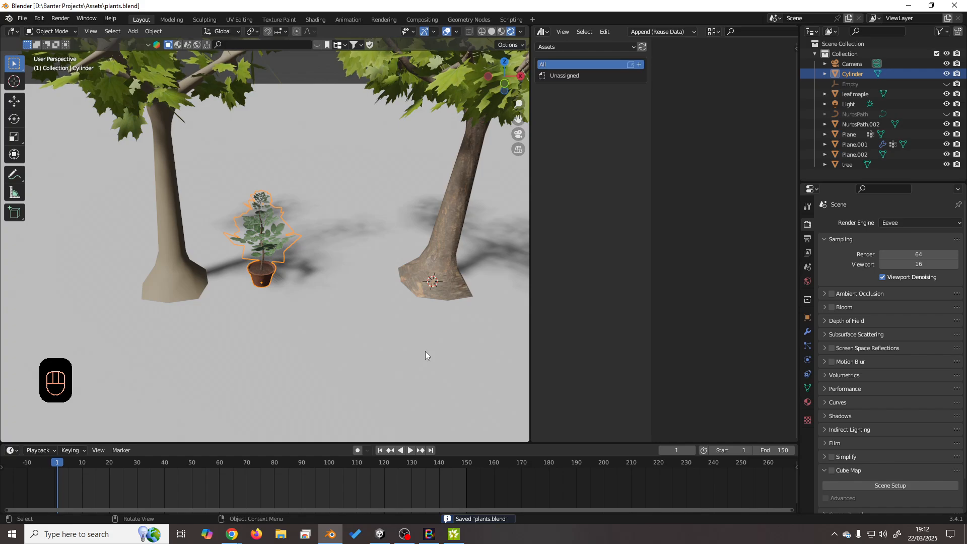
Rename the potted plant object between the two trees as plant.
scroll(401, 320, down, 3)
scroll(401, 321, up, 3)
middle_drag(416, 292, 414, 283)
middle_drag(444, 232, 279, 293)
scroll(279, 294, up, 4)
scroll(279, 293, down, 4)
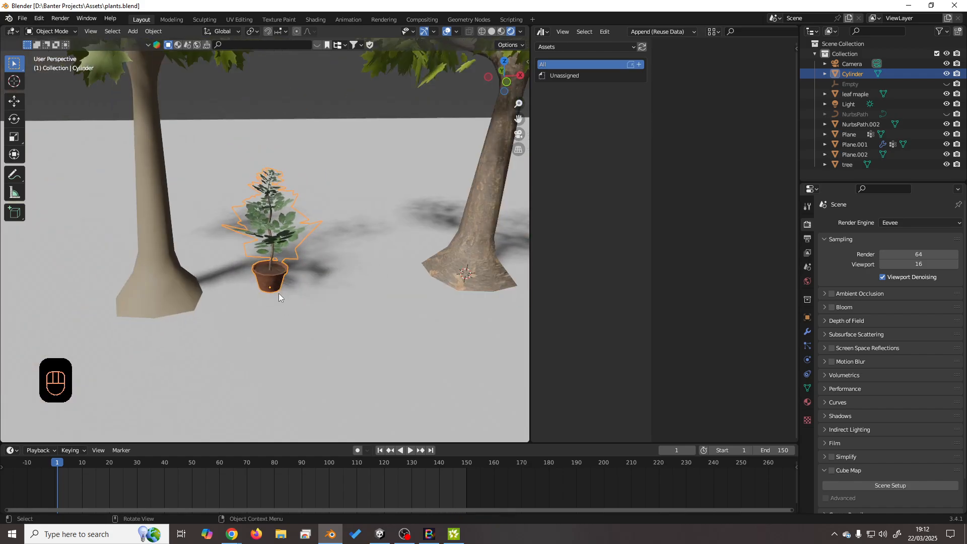
scroll(279, 293, up, 4)
scroll(279, 293, down, 2)
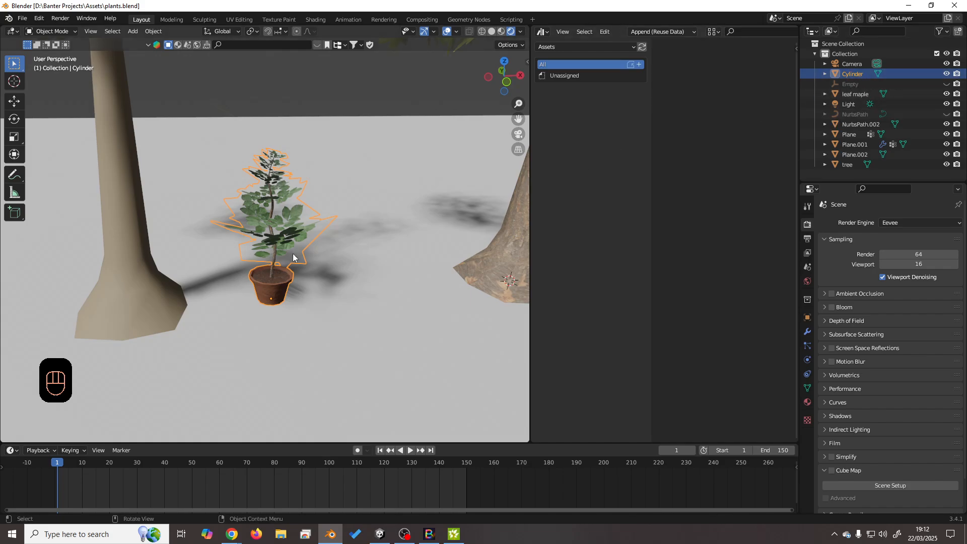
key(F2)
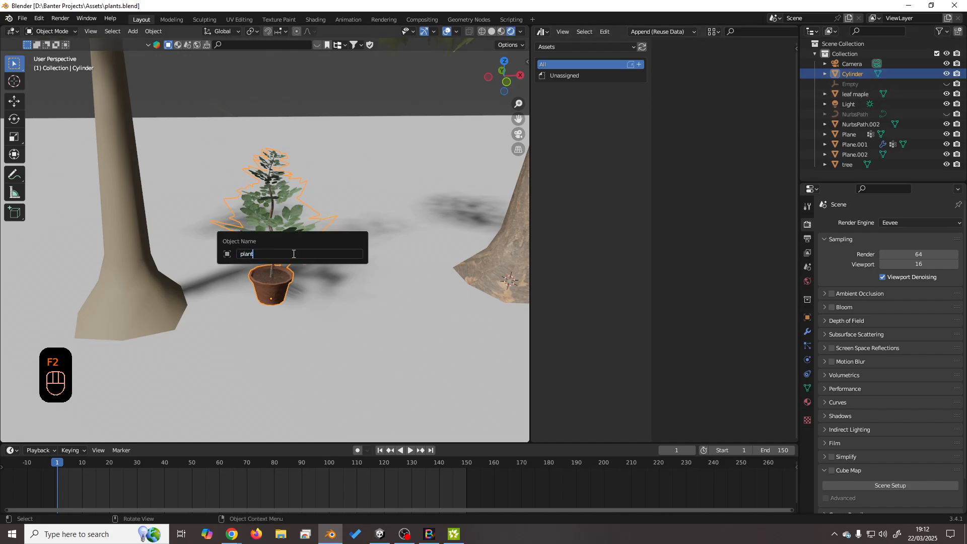
key(Return)
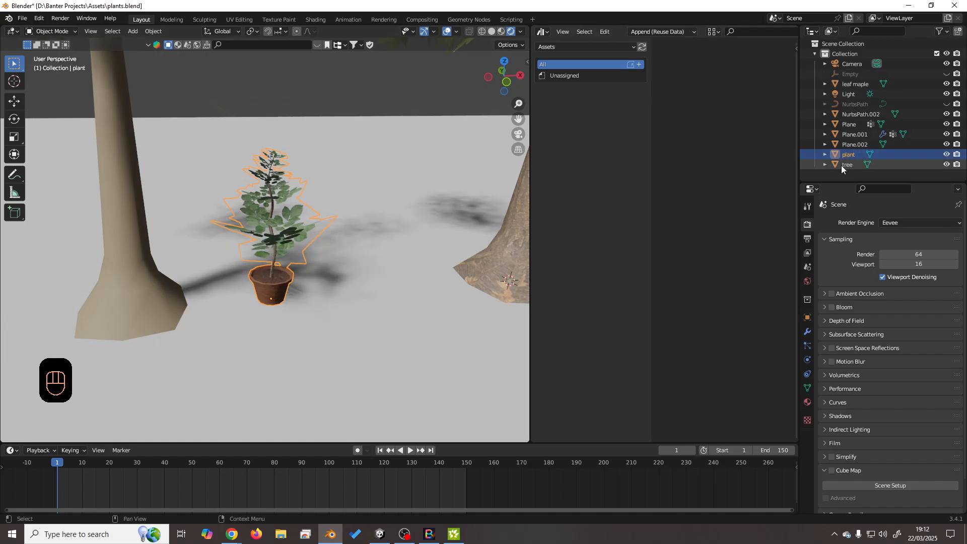
Mark the plant object as an asset and apply its rotation and scale.
right_click(853, 155)
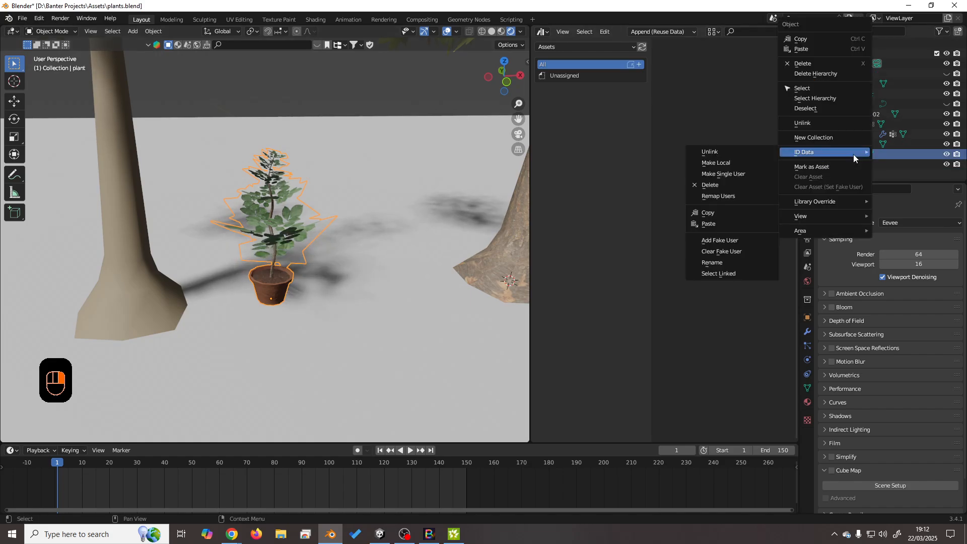
click(831, 167)
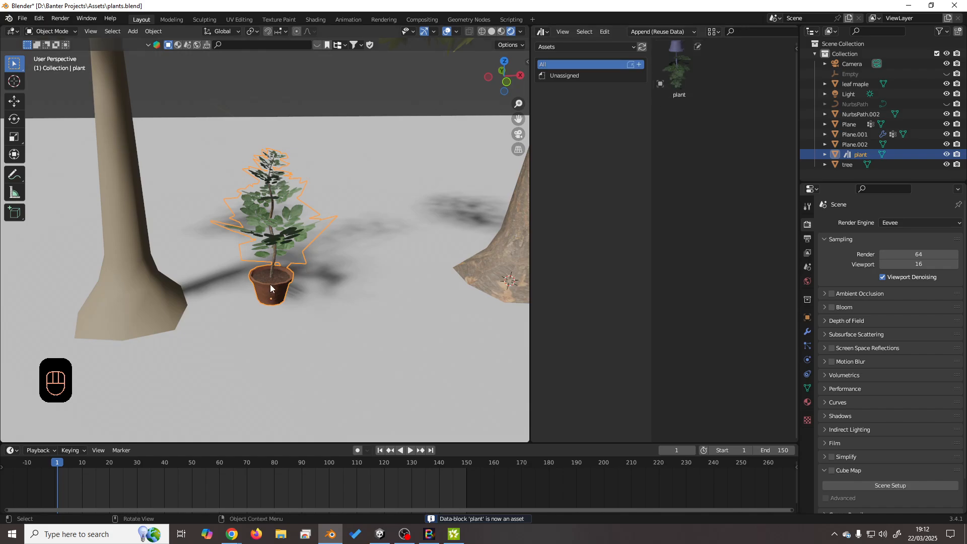
key(ctrl+a)
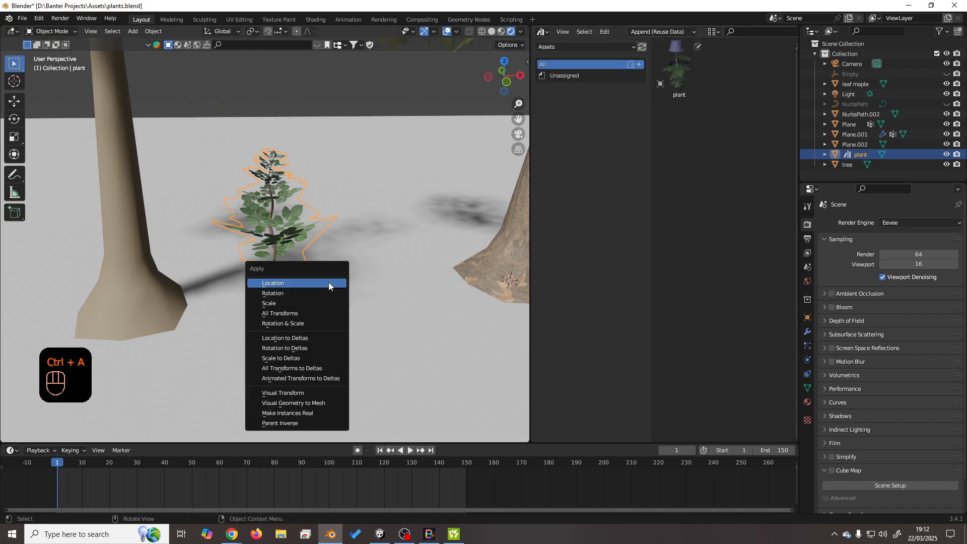
click(279, 325)
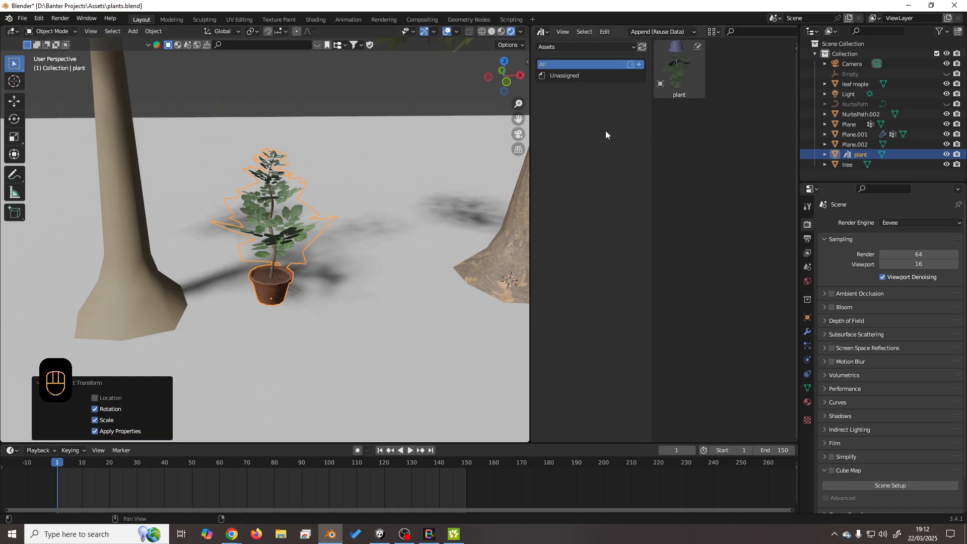
Clear the plant object's asset status and mark it as an asset again to regenerate its preview.
right_click(862, 159)
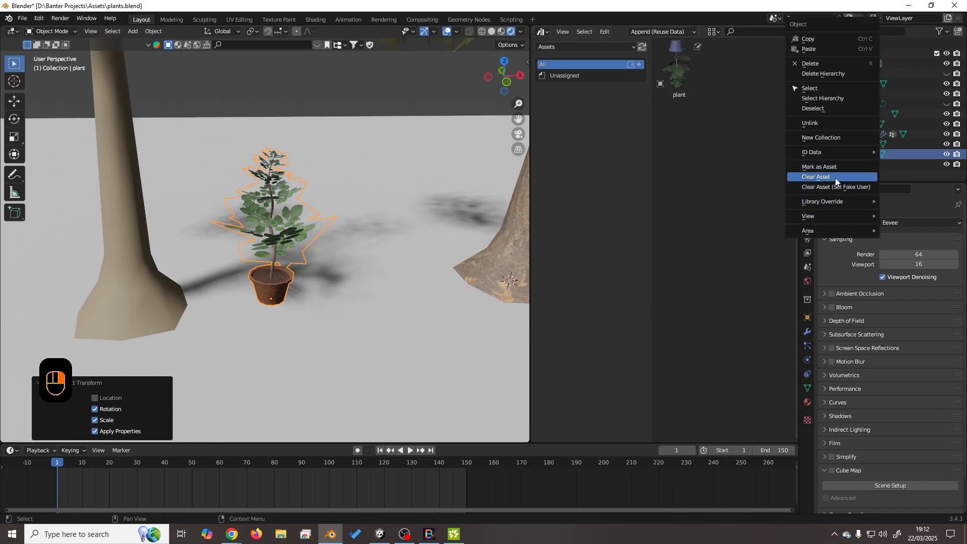
click(836, 181)
right_click(851, 155)
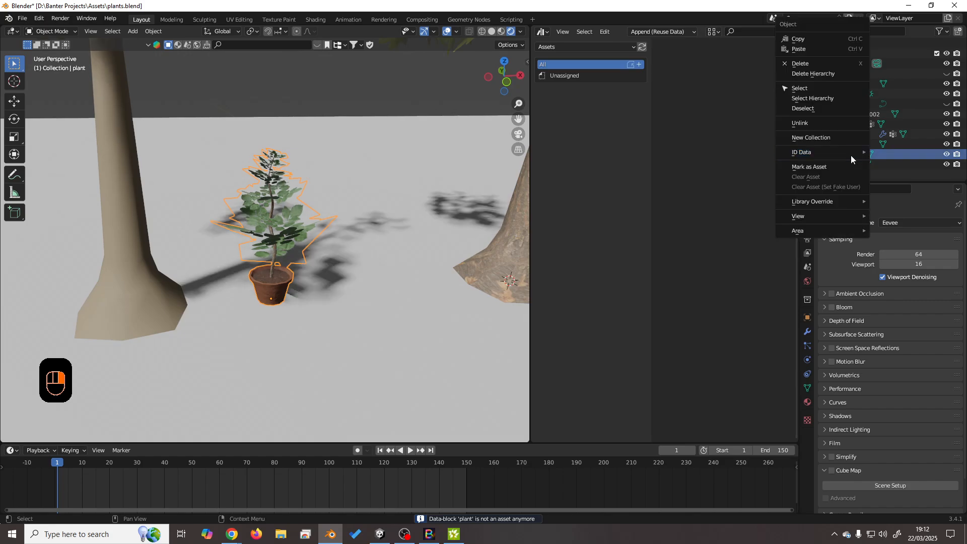
click(821, 167)
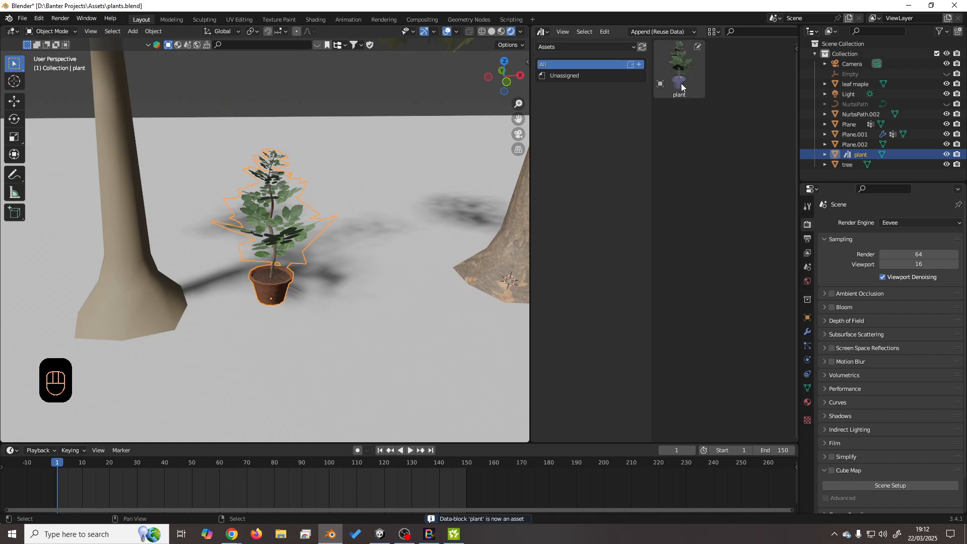
Place four copies of the plant asset from the Asset Browser on the ground around the trees.
drag(682, 87, 405, 358)
scroll(404, 358, down, 3)
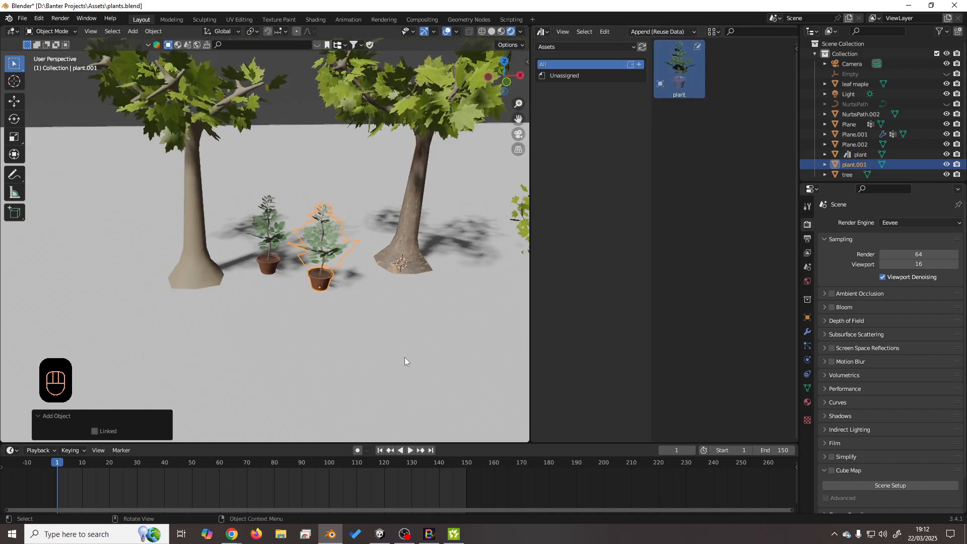
scroll(404, 358, up, 4)
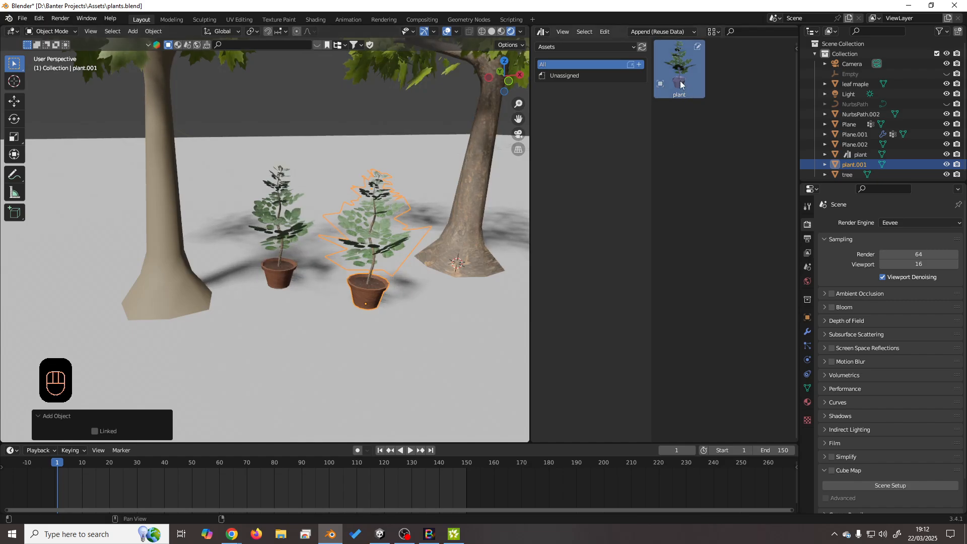
drag(682, 85, 321, 157)
drag(677, 76, 217, 170)
drag(680, 73, 216, 351)
Examine the placed potted plants and the compost in a pot up close and from a distance.
middle_drag(410, 372, 367, 333)
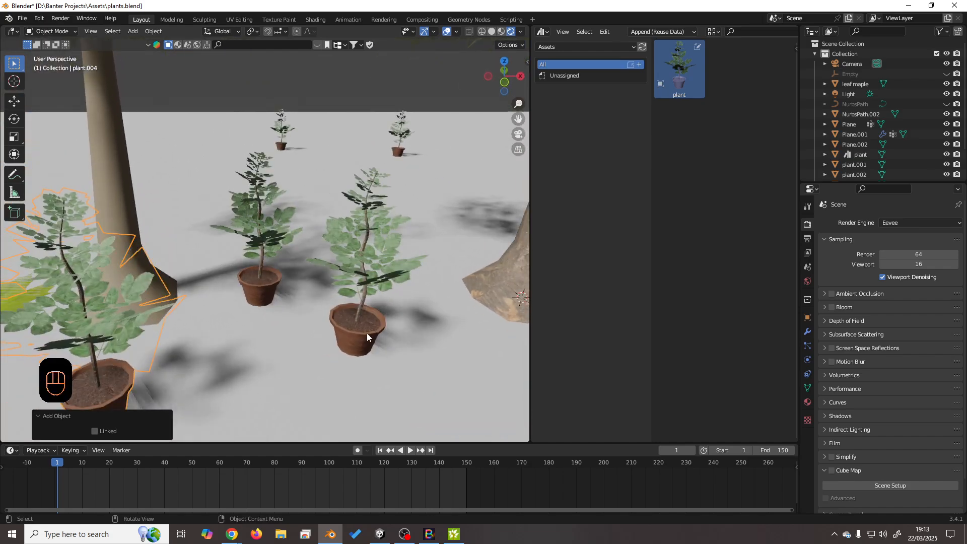
scroll(366, 336, up, 2)
alt+middle_click(398, 348)
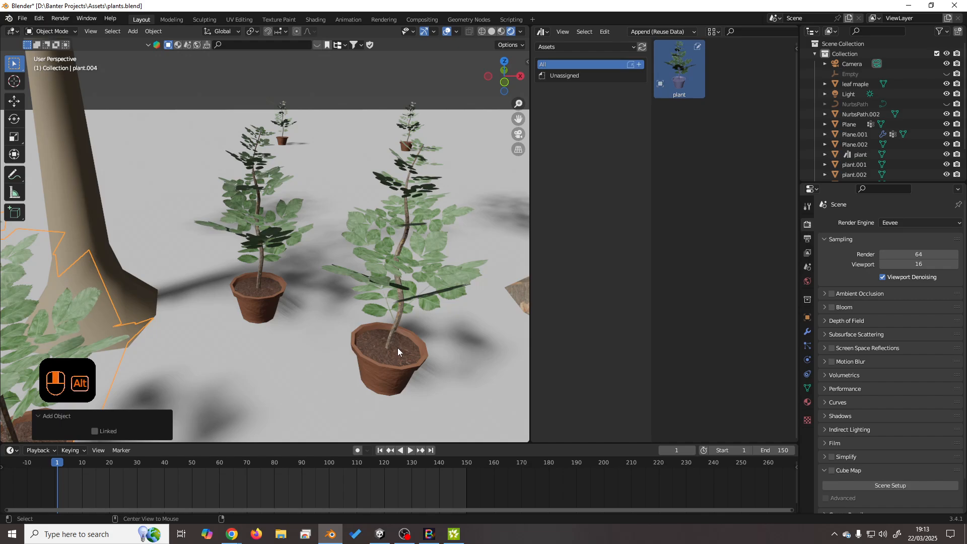
alt+scroll(398, 348, up, 1)
scroll(302, 287, up, 5)
middle_drag(276, 270, 277, 271)
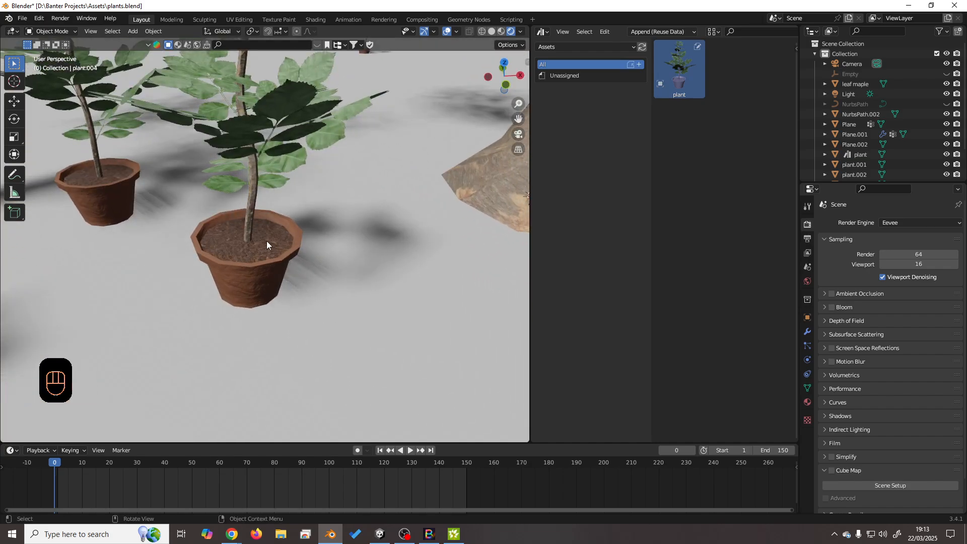
scroll(430, 321, down, 8)
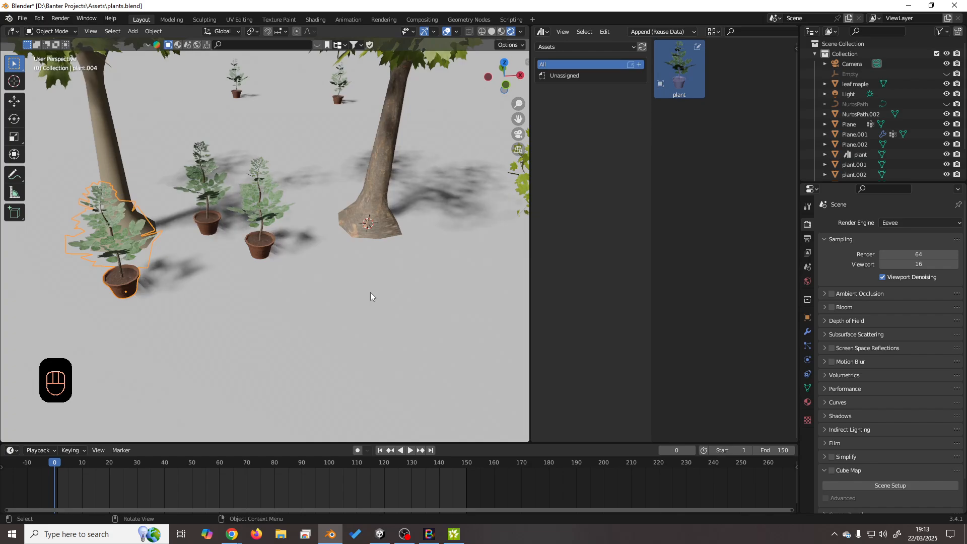
middle_drag(371, 292, 351, 282)
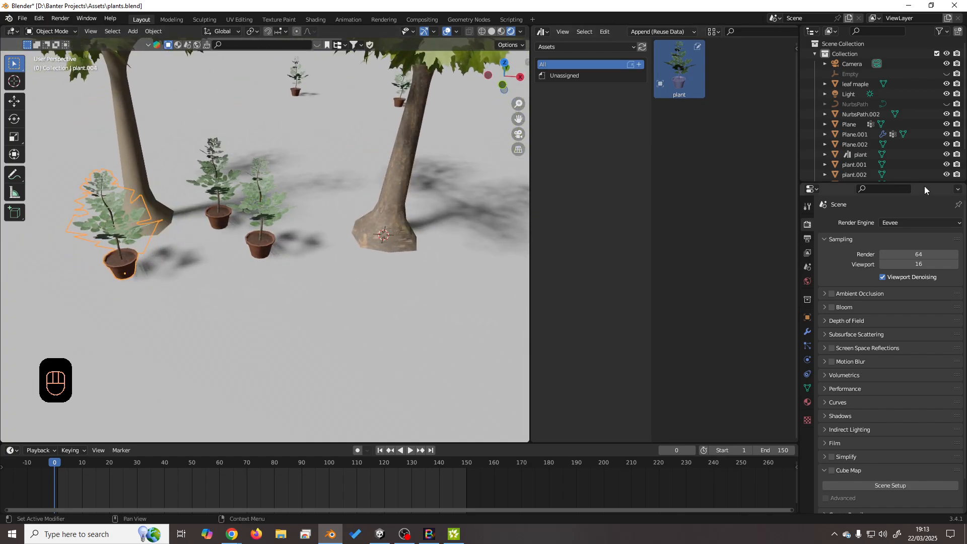
Mark the compost material of the selected plant as an asset and apply it to the ground plane.
click(808, 402)
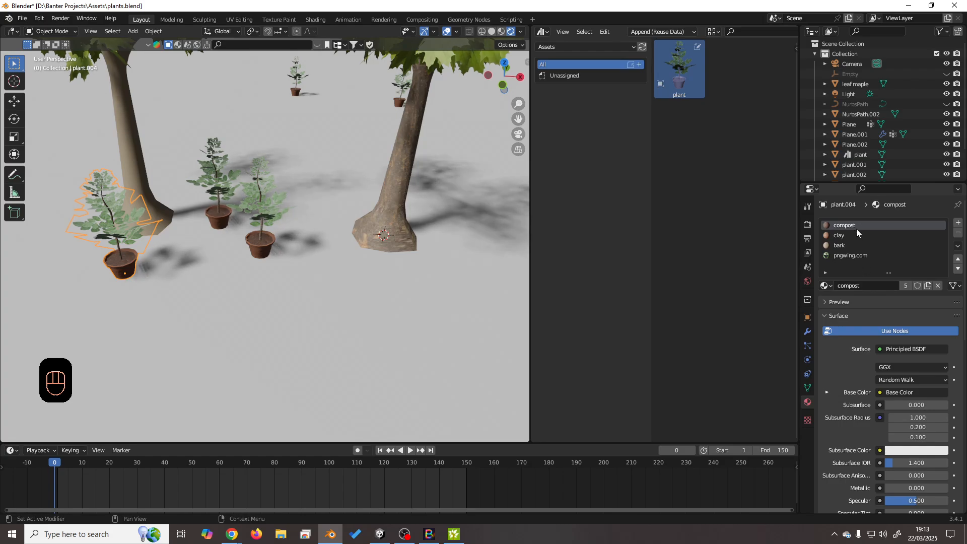
right_drag(858, 225, 814, 220)
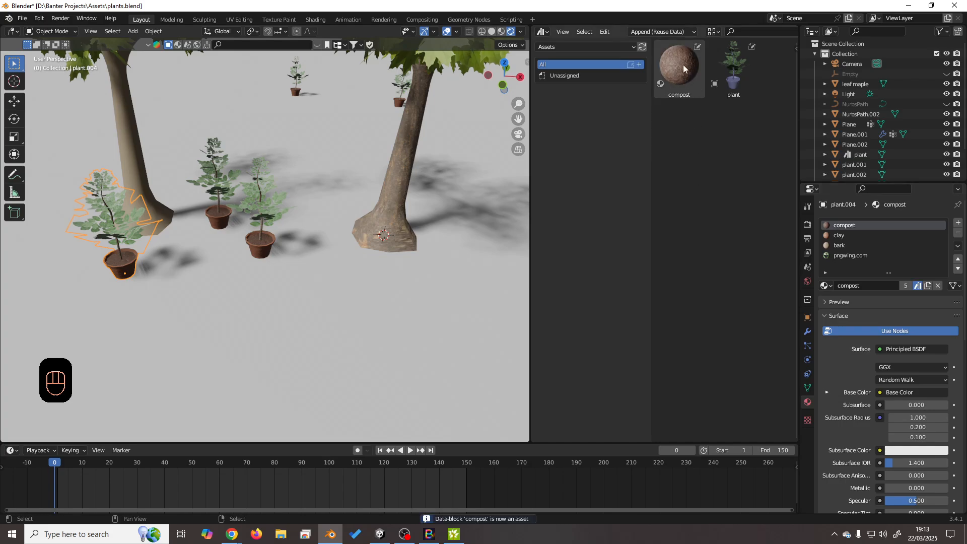
drag(685, 68, 483, 263)
drag(363, 332, 439, 373)
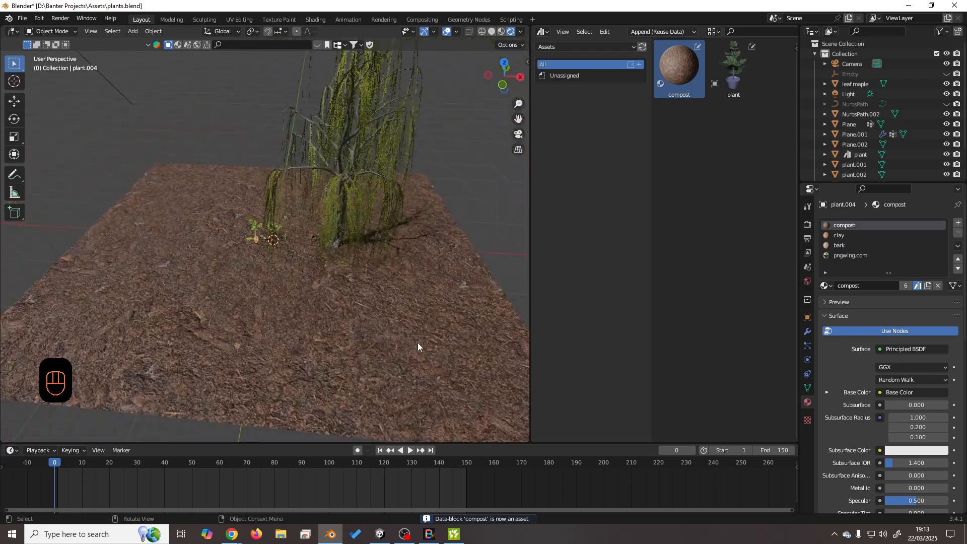
Select the ground plane and inspect the scale of the compost texture across it.
middle_drag(418, 343, 363, 335)
scroll(386, 326, up, 4)
scroll(386, 326, down, 8)
click(364, 337)
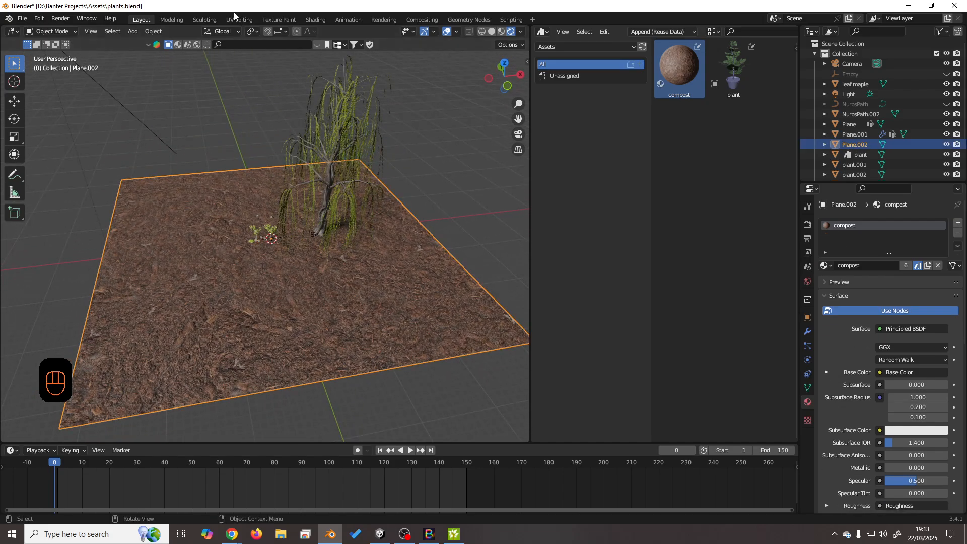
scroll(312, 334, up, 3)
scroll(311, 335, down, 3)
middle_drag(311, 335, 339, 310)
scroll(339, 310, up, 5)
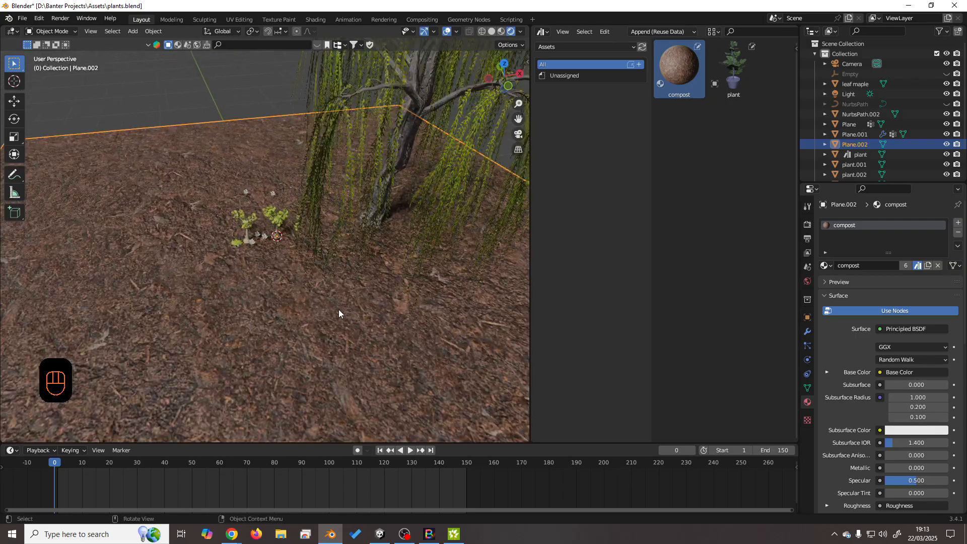
scroll(338, 310, down, 5)
scroll(339, 309, up, 5)
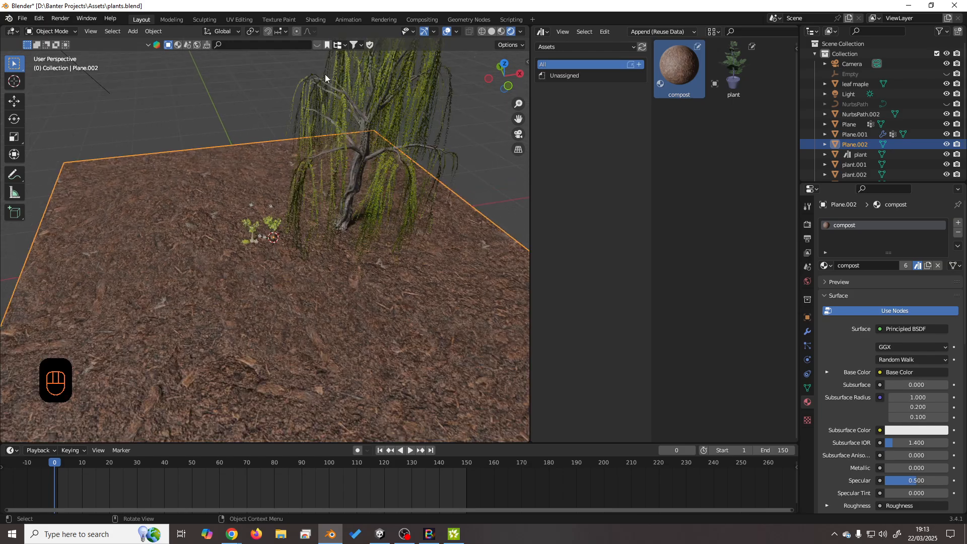
In the UV Editing workspace, scale all of the ground plane's UVs by about 9.035 and again by about -3.627, and return to Layout.
click(231, 20)
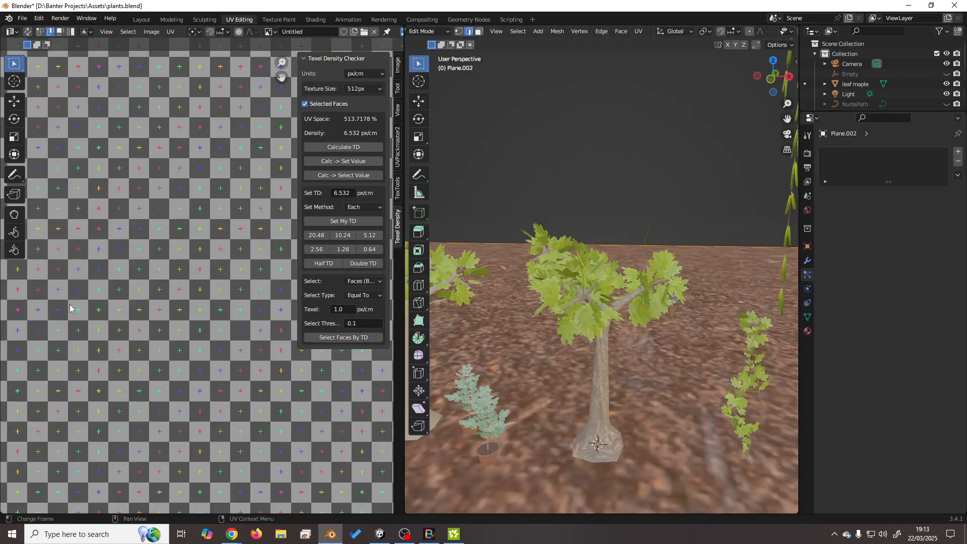
scroll(146, 282, down, 5)
scroll(151, 281, up, 1)
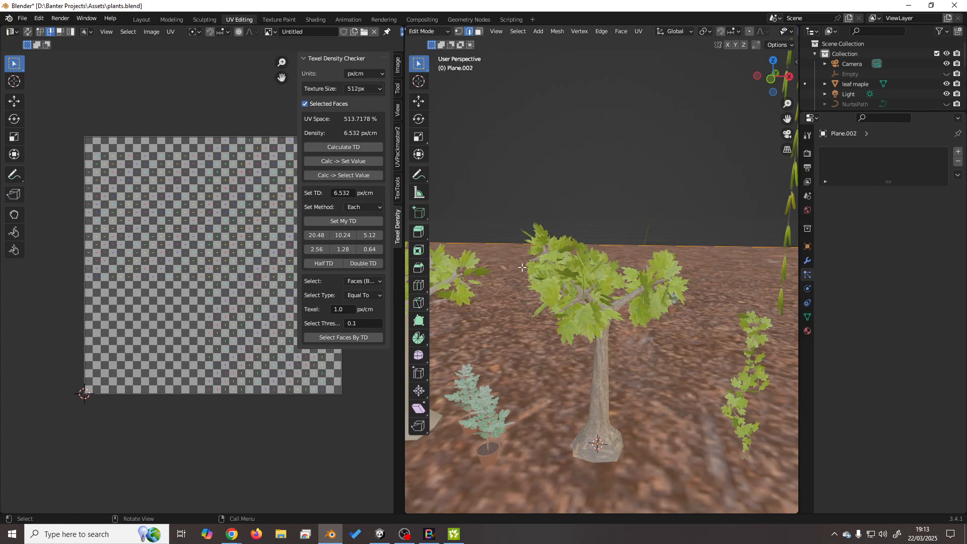
key(a)
scroll(217, 268, down, 1)
middle_drag(216, 269, 151, 291)
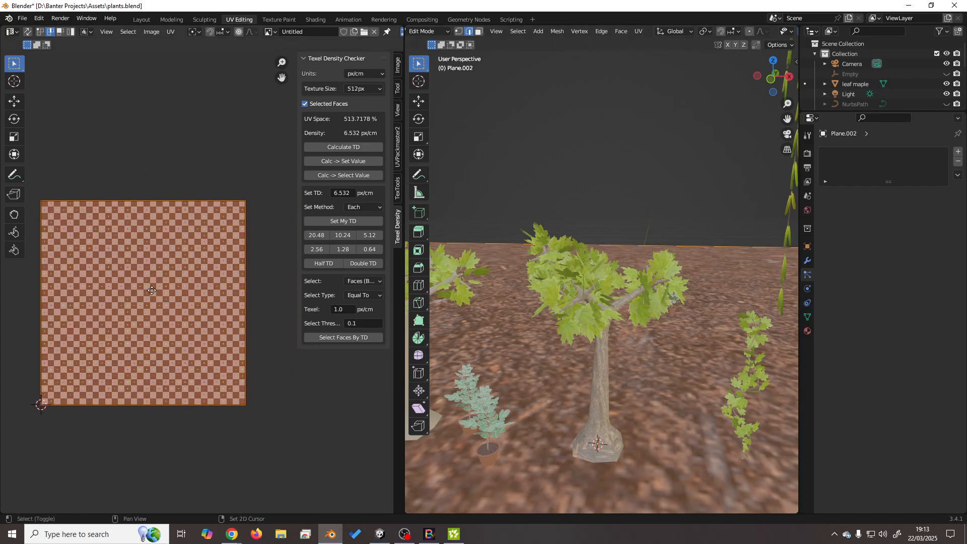
shift+scroll(156, 314, down, 2)
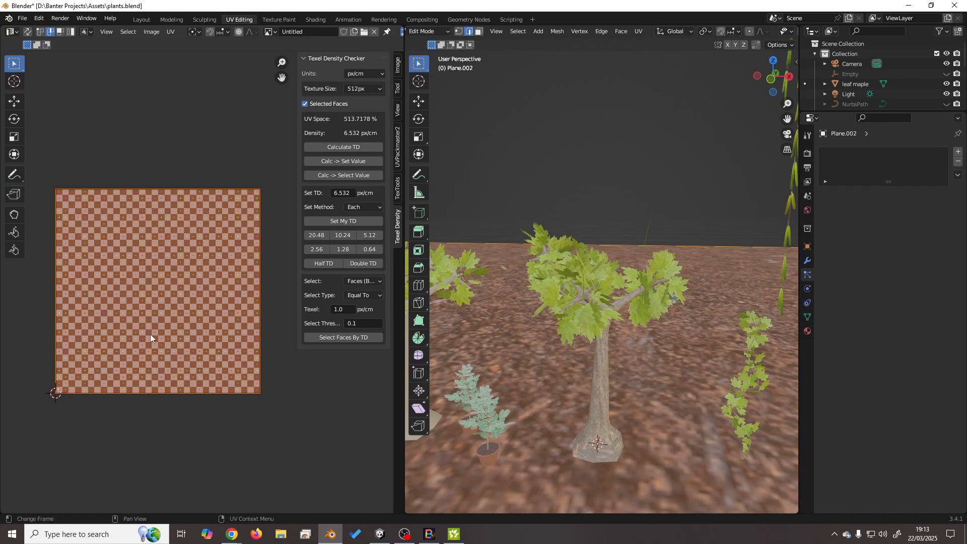
key(s)
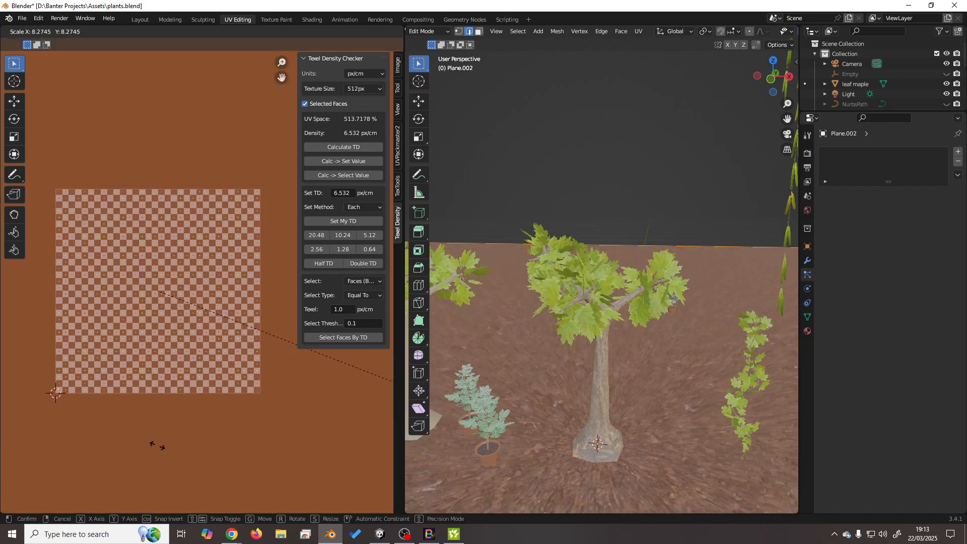
click(167, 449)
key(s)
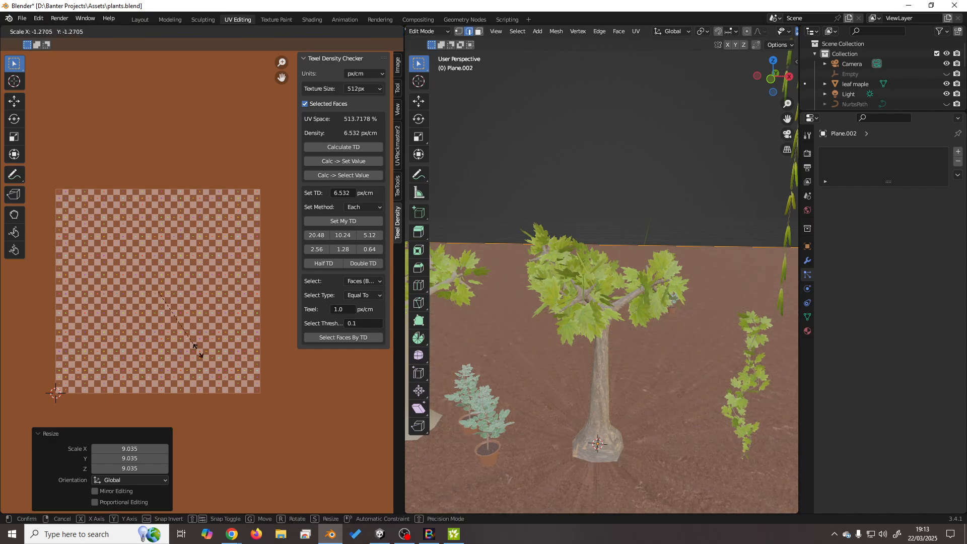
click(352, 408)
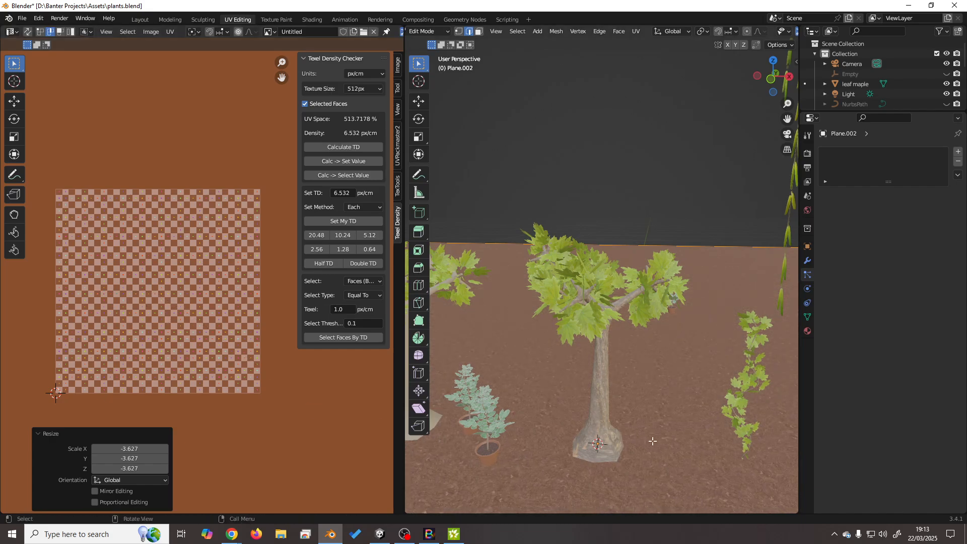
click(140, 19)
middle_drag(410, 359, 342, 290)
scroll(371, 364, up, 3)
Select the potted plant beside the tree and mark its clay, bark and pngwing.com materials as assets.
click(353, 283)
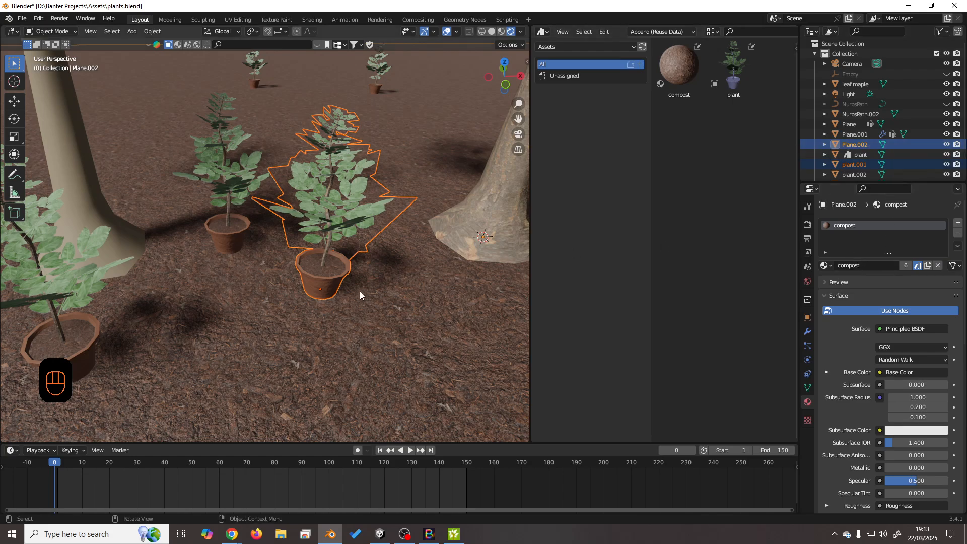
click(325, 273)
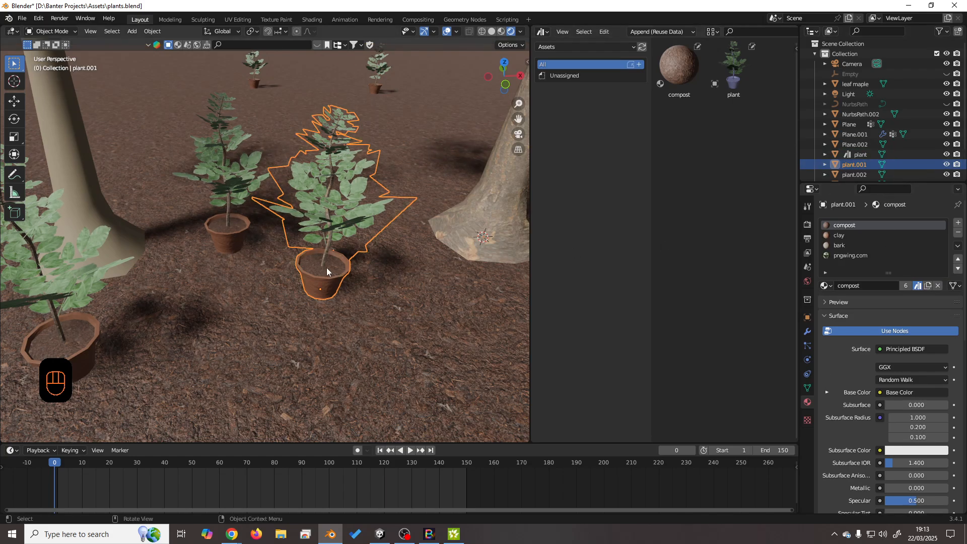
click(849, 234)
right_click(849, 235)
click(847, 235)
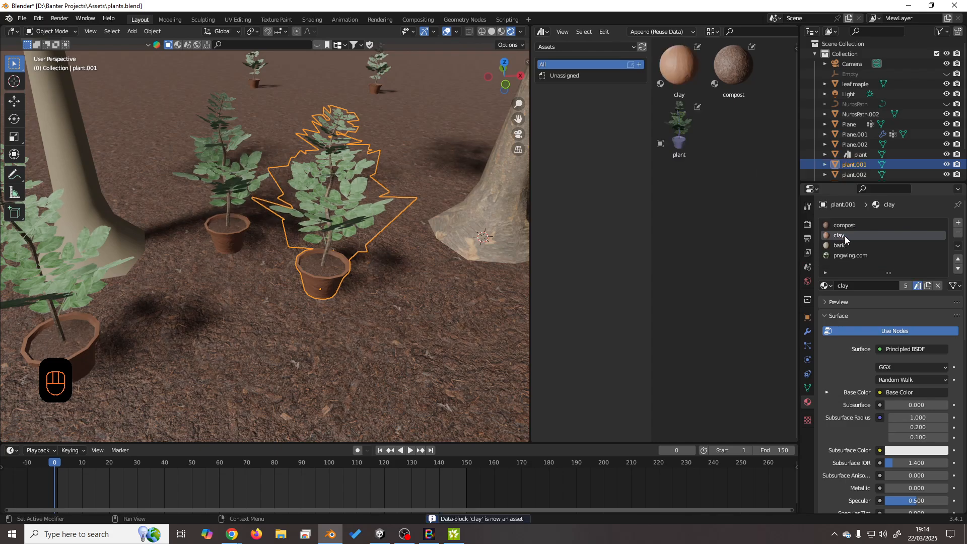
click(847, 246)
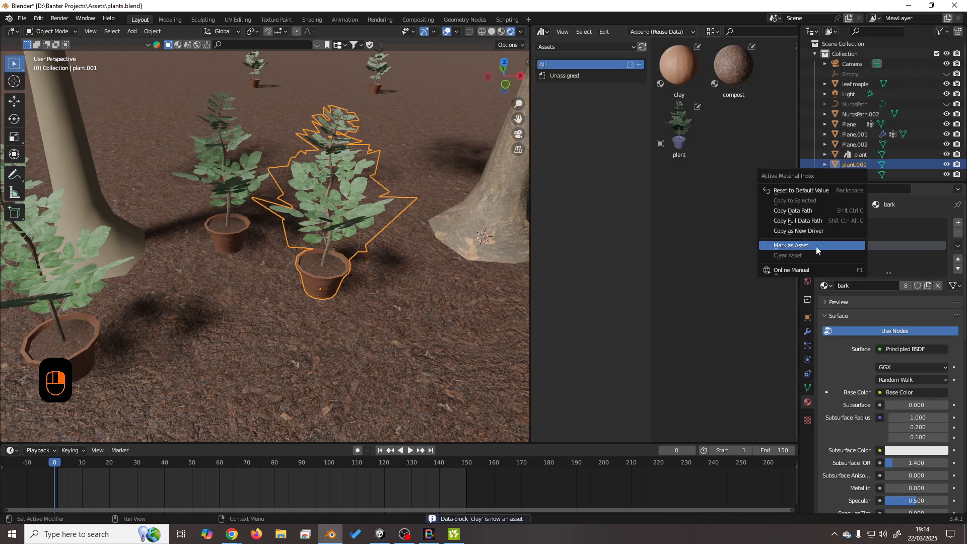
click(817, 246)
click(848, 255)
right_click(848, 256)
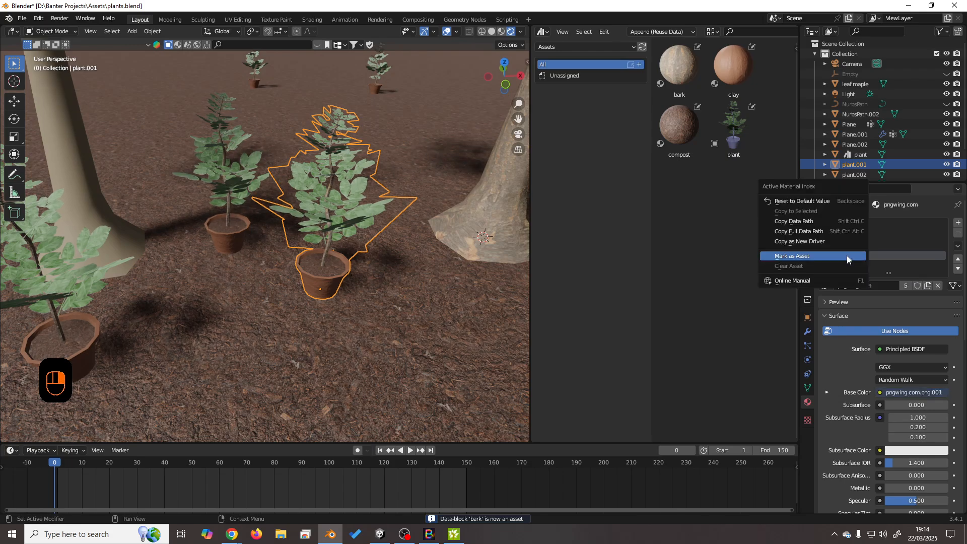
click(818, 259)
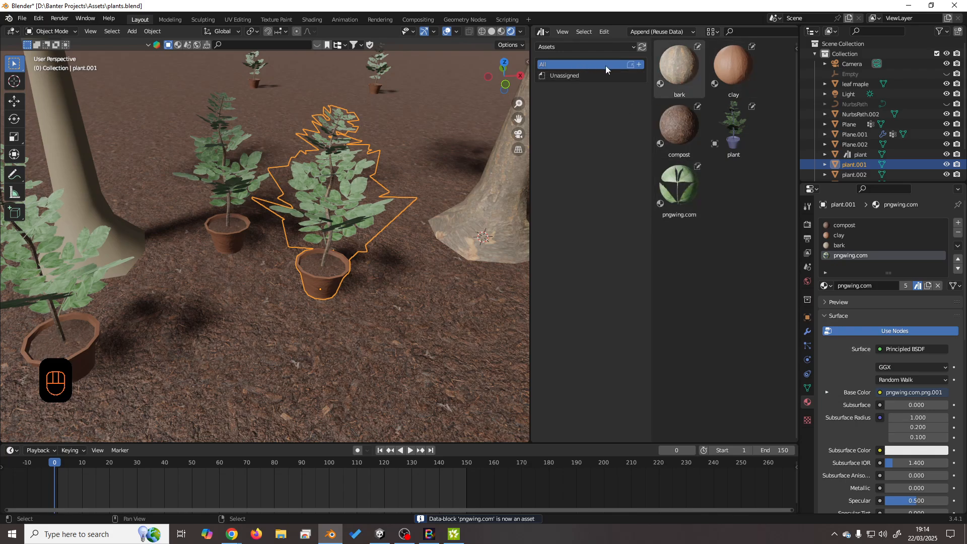
Create a new catalog in the Asset Browser and name it materials.
click(639, 65)
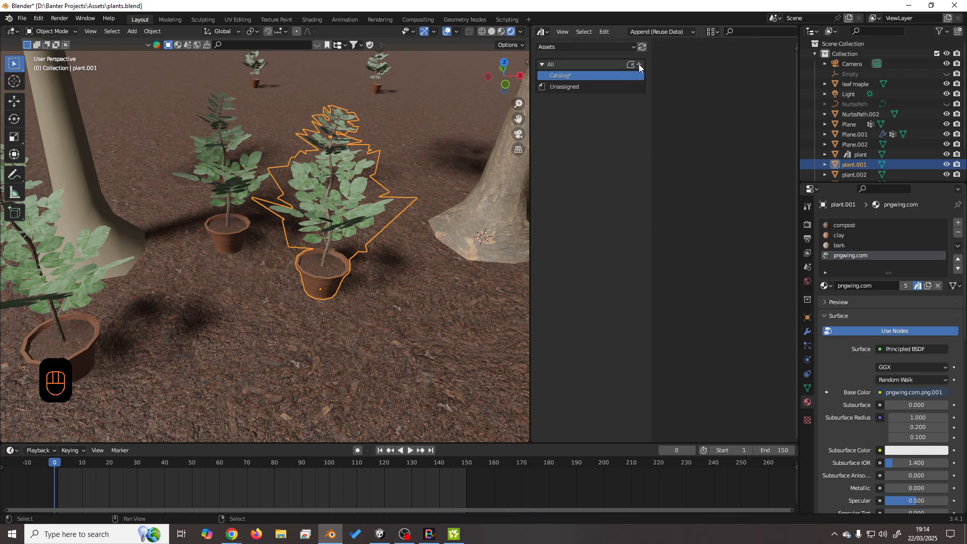
double_click(562, 77)
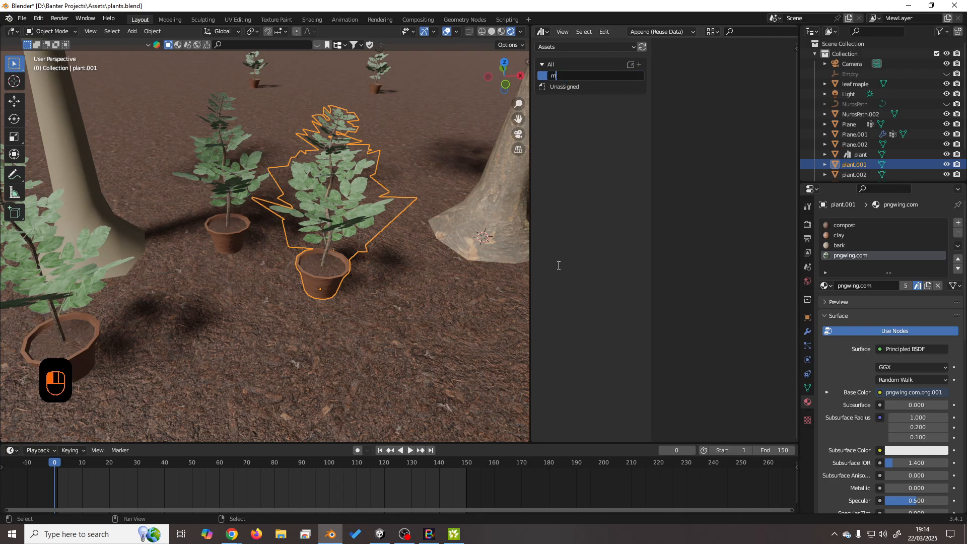
text(materials)
key(Return)
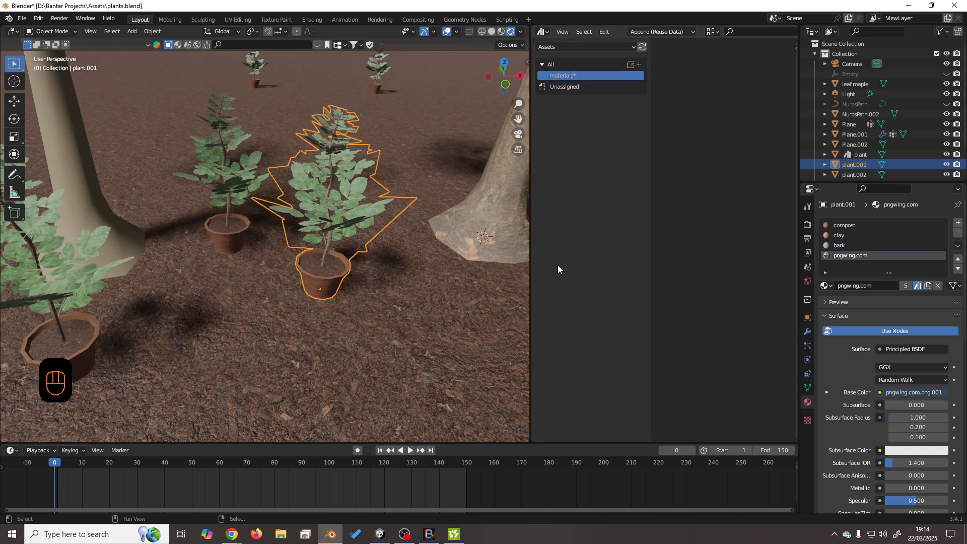
Assign the bark, clay, compost and pngwing.com assets to the materials catalog and open that catalog.
click(600, 66)
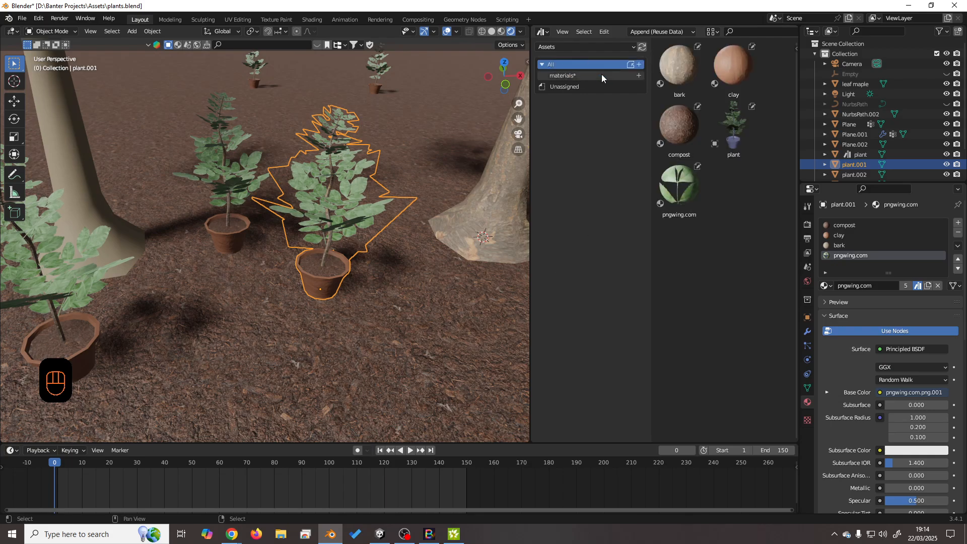
ctrl+click(739, 67)
ctrl+click(683, 120)
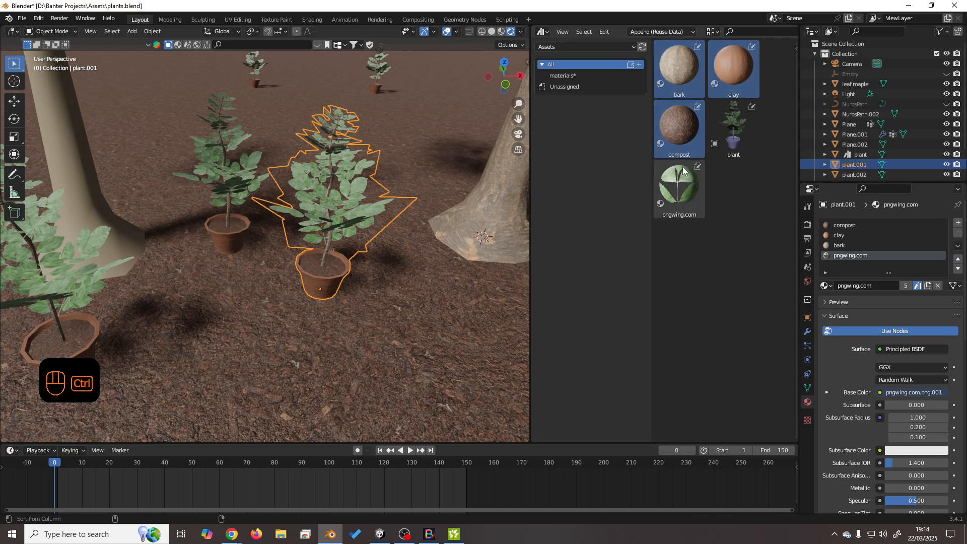
ctrl+click(684, 192)
drag(685, 192, 590, 76)
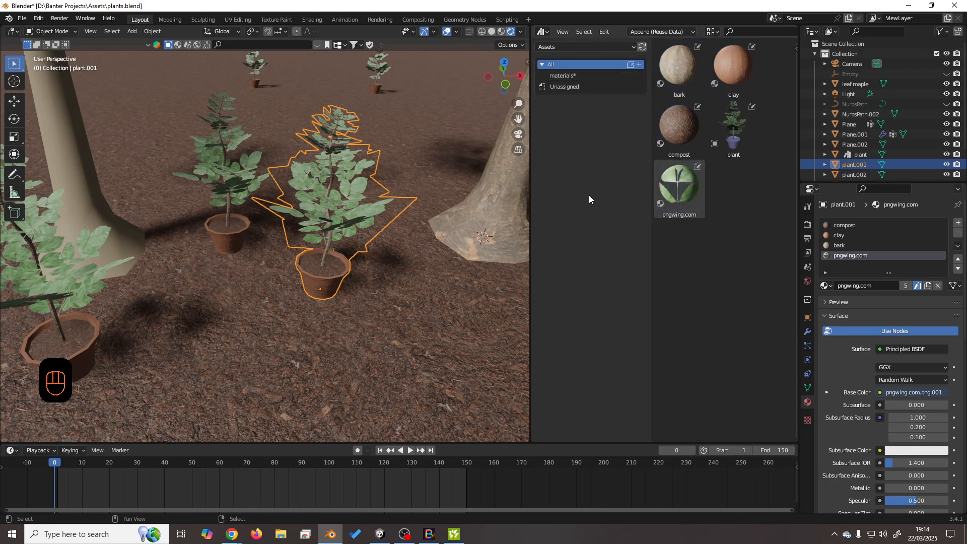
click(589, 76)
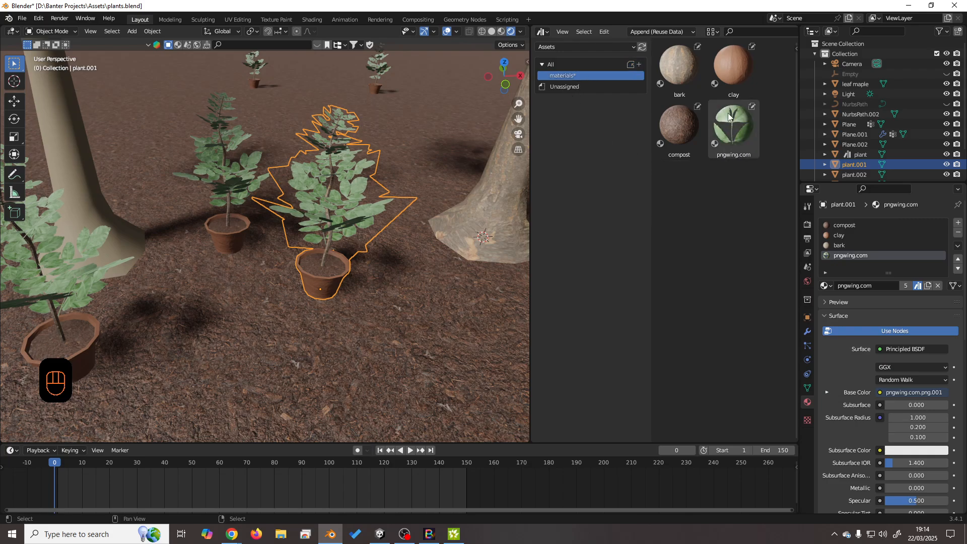
Create a second catalog directly under All and name it objects.
click(592, 63)
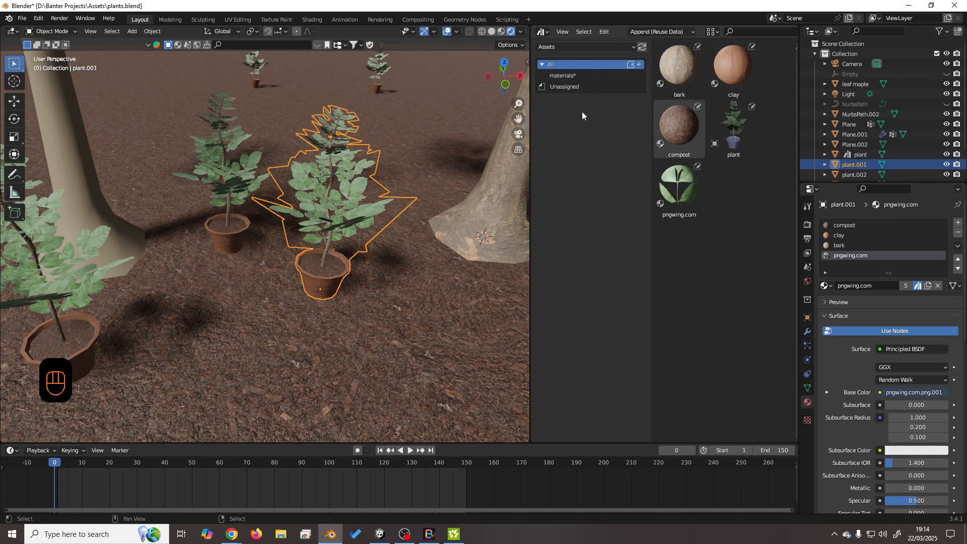
click(639, 64)
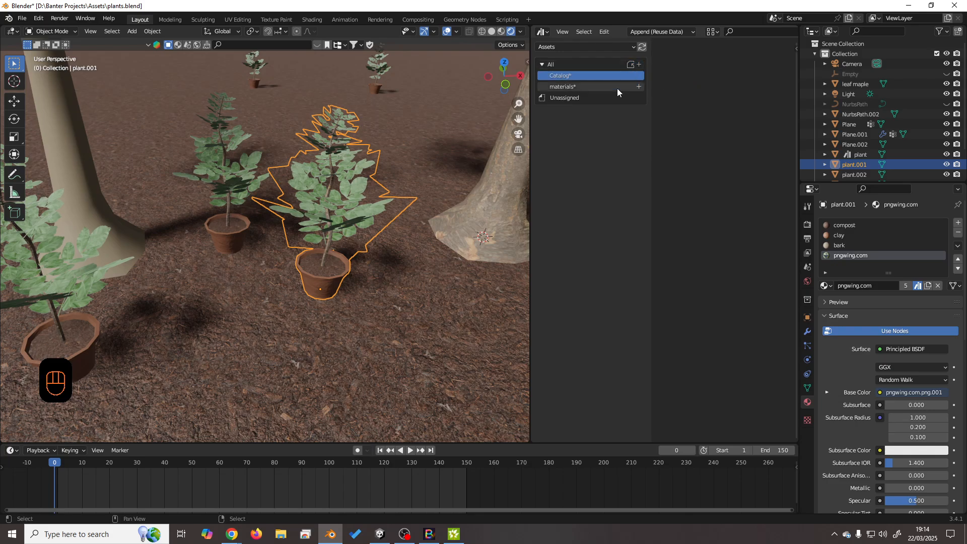
double_click(579, 75)
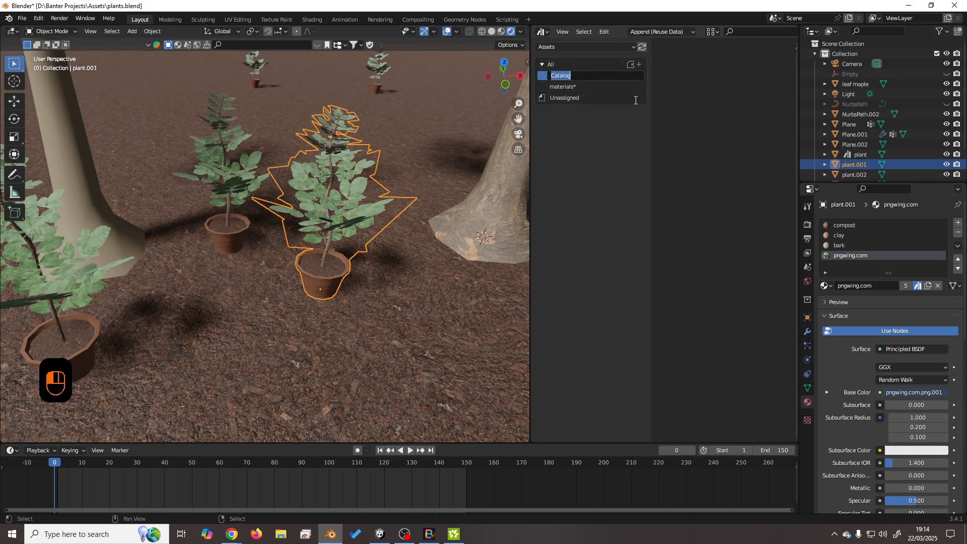
text(c)
text(bject)
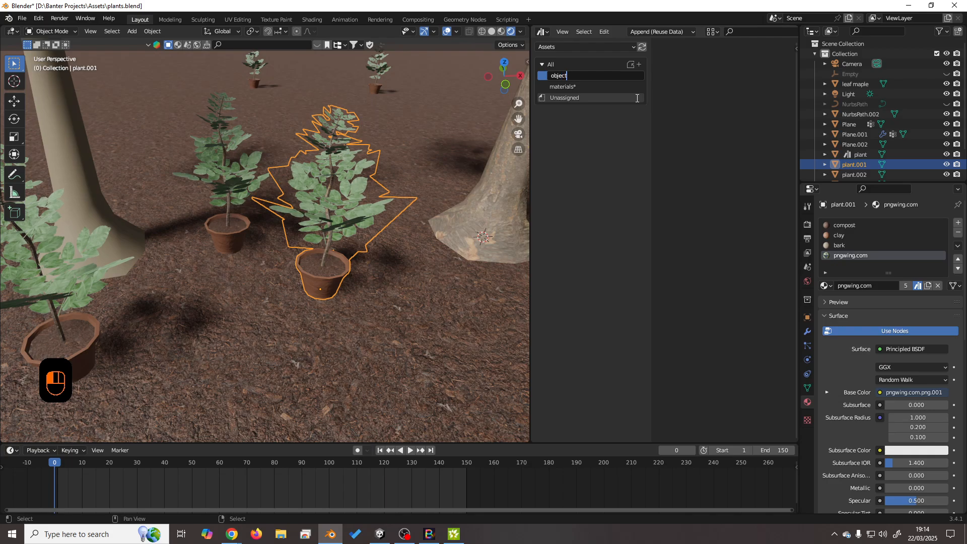
text(s)
key(Return)
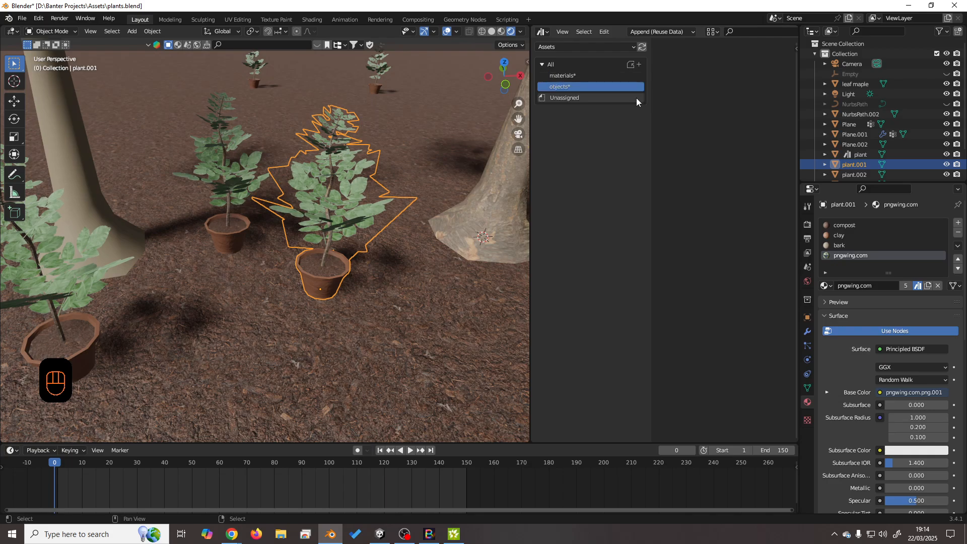
Assign the plant asset to the objects catalog and open that catalog.
click(587, 65)
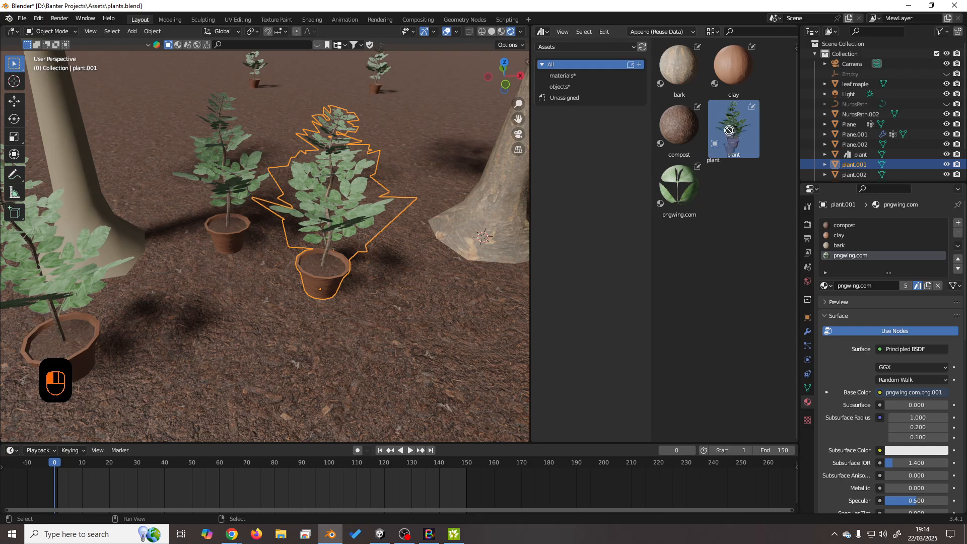
drag(730, 128, 579, 85)
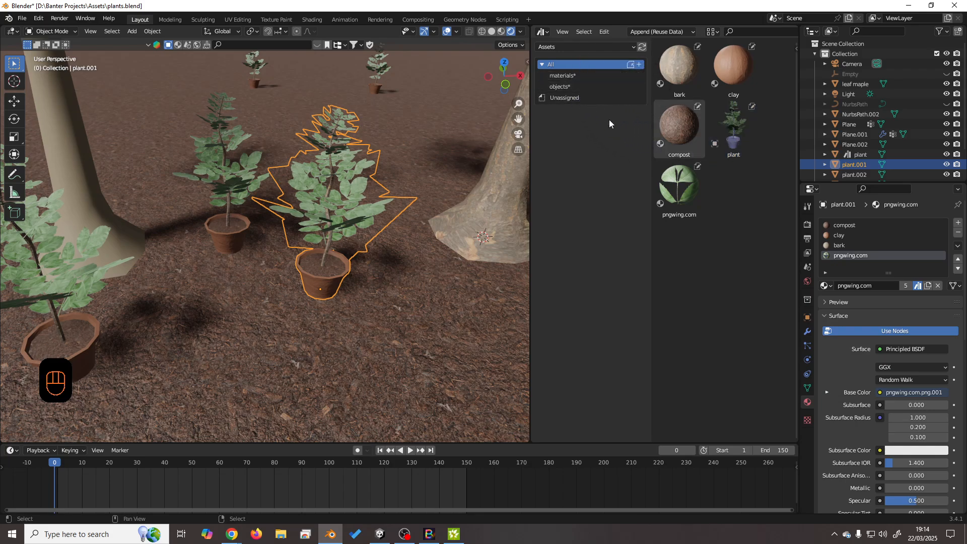
click(587, 84)
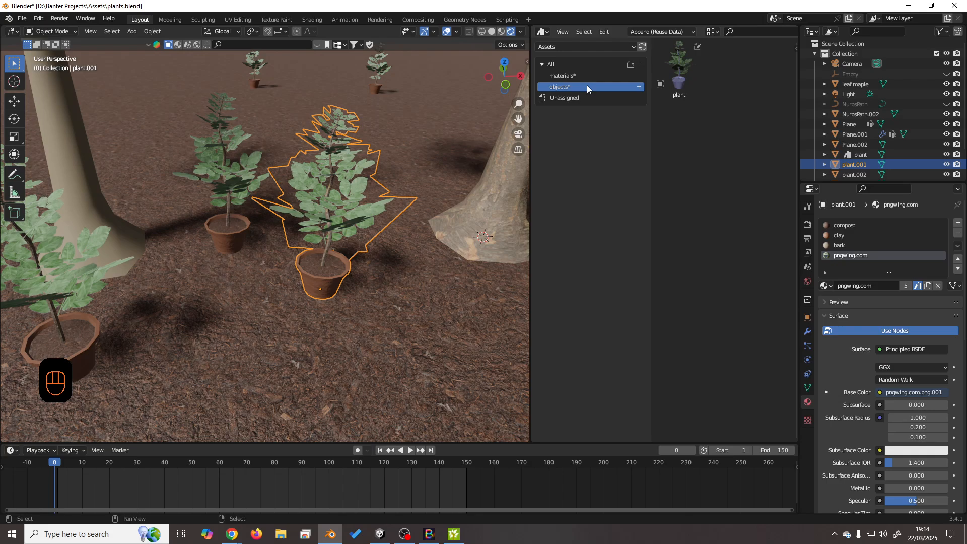
Compare which assets the materials, objects and Unassigned catalogs contain.
click(588, 77)
click(582, 85)
click(582, 75)
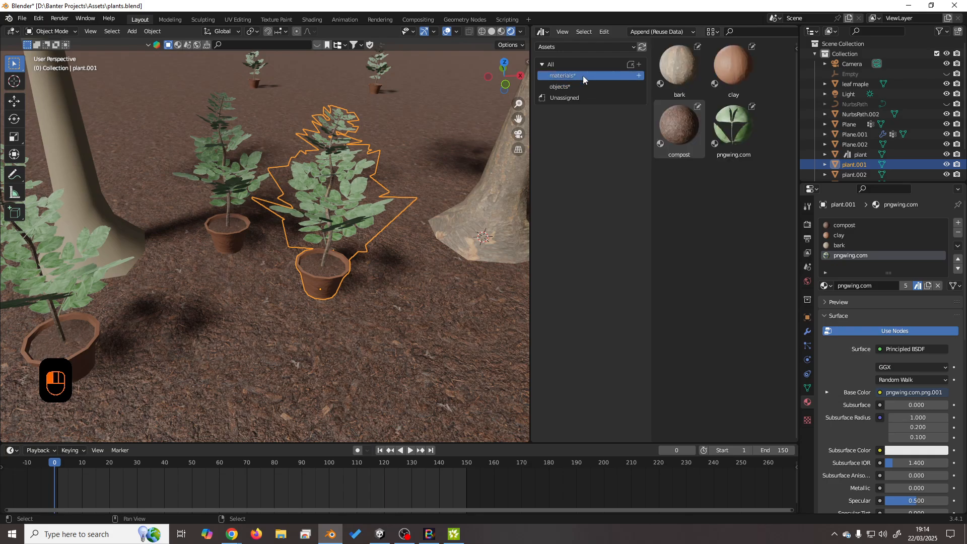
click(582, 86)
click(582, 76)
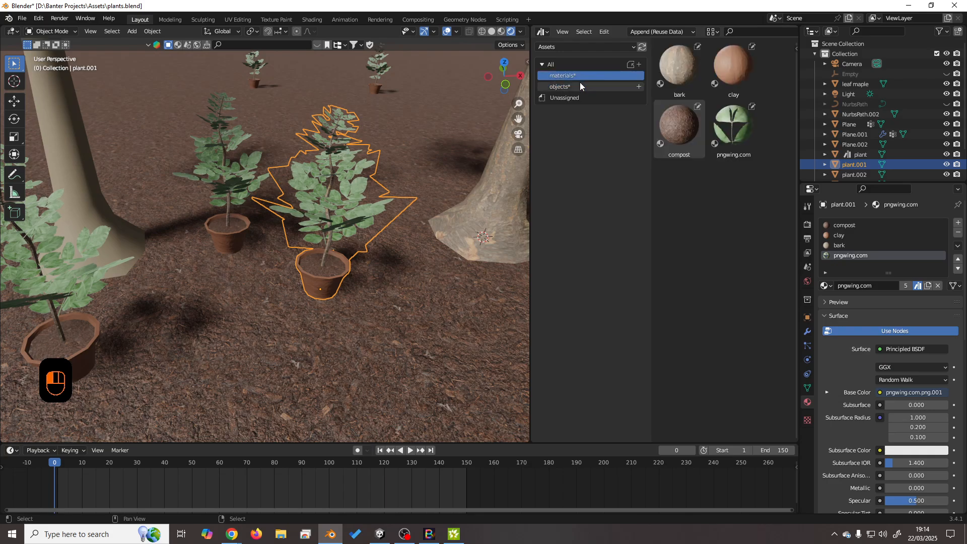
click(579, 84)
click(582, 98)
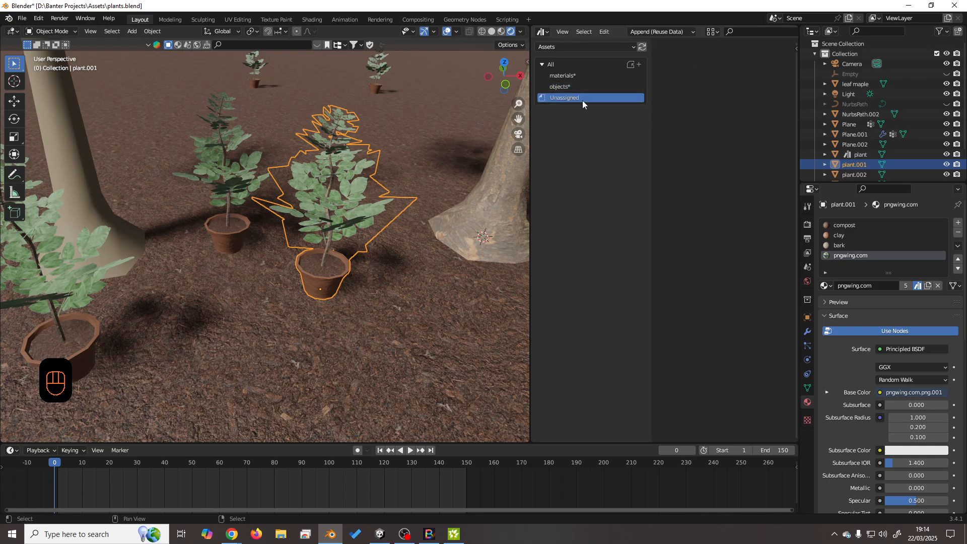
Move the plant asset from the objects catalog to Unassigned and back into objects.
click(559, 87)
drag(679, 81, 571, 99)
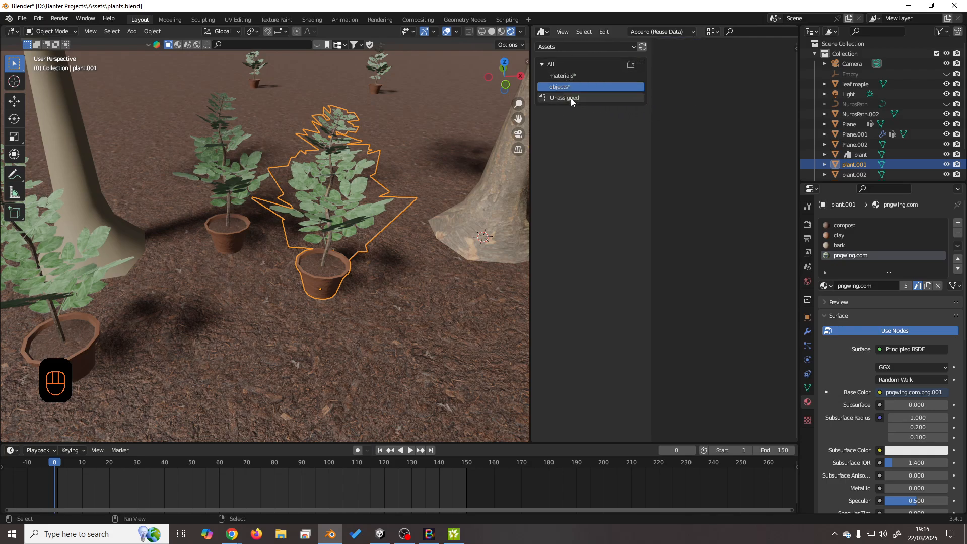
click(584, 100)
click(574, 65)
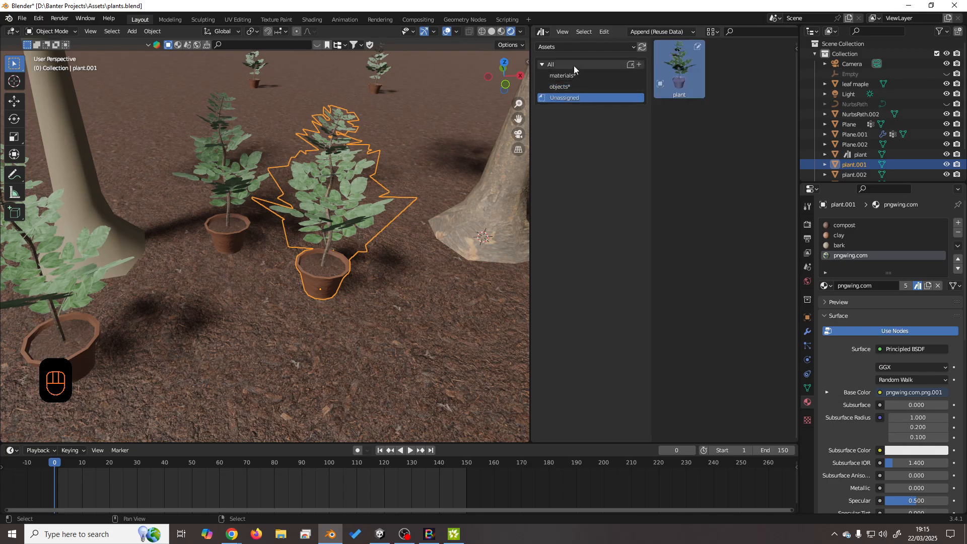
click(590, 100)
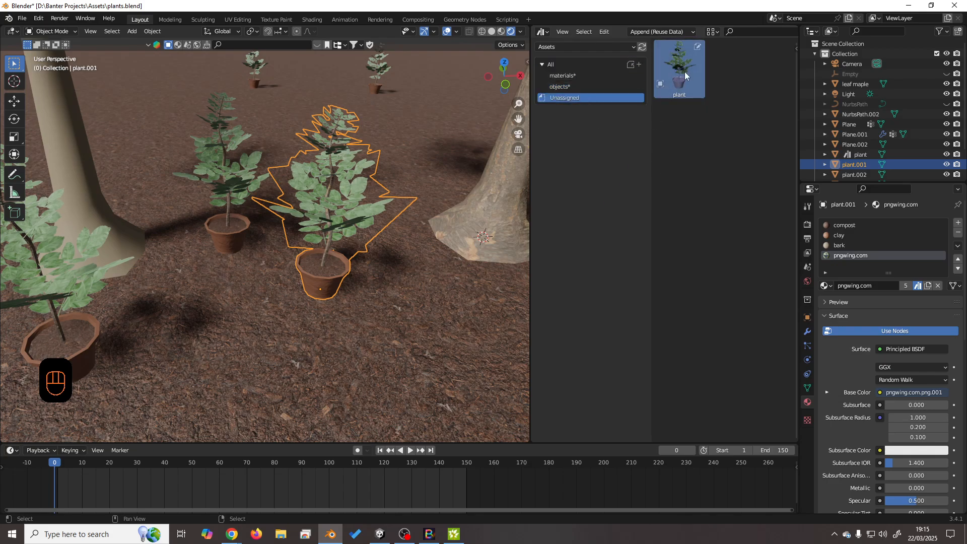
drag(685, 72, 584, 86)
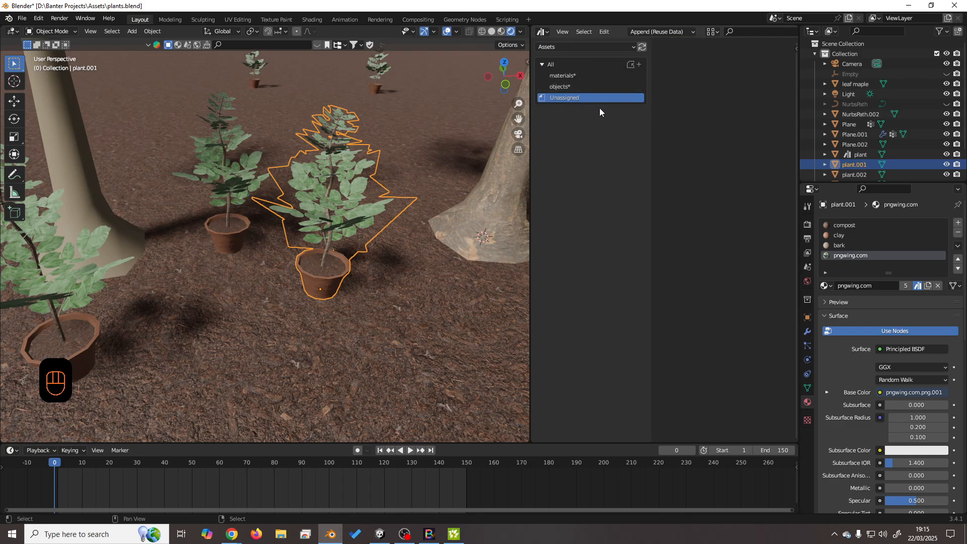
Compare the assets in the materials catalog with those in the objects catalog.
click(594, 76)
click(576, 85)
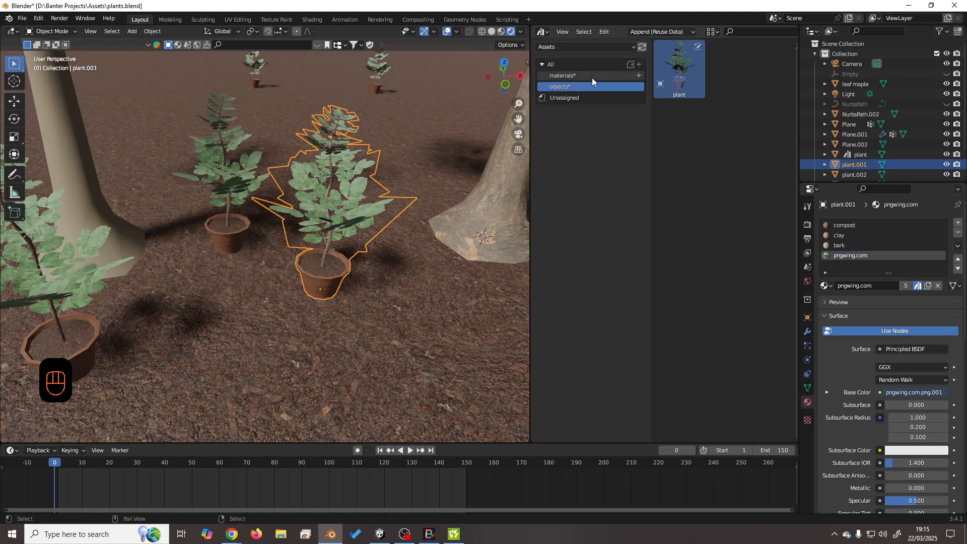
click(592, 76)
click(584, 86)
Select the hanging maple-leaf vine that stands apart from the trees.
middle_drag(422, 119, 407, 191)
middle_drag(410, 141, 356, 175)
shift+middle_drag(415, 196, 339, 222)
scroll(340, 222, up, 4)
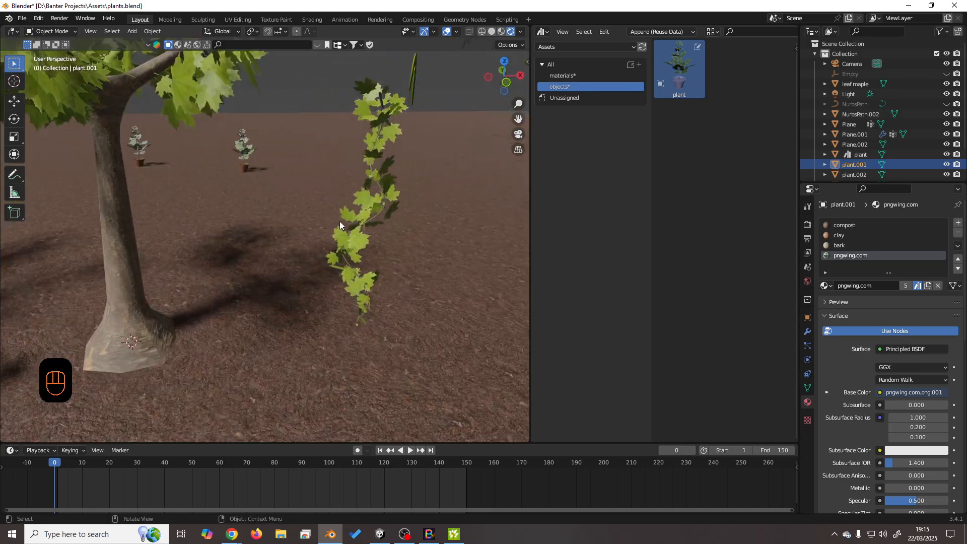
shift+middle_drag(404, 188, 264, 271)
mouse_move(312, 231)
middle_down()
mouse_move(336, 236)
mouse_move(313, 237)
middle_up()
scroll(305, 253, up, 3)
scroll(305, 252, down, 2)
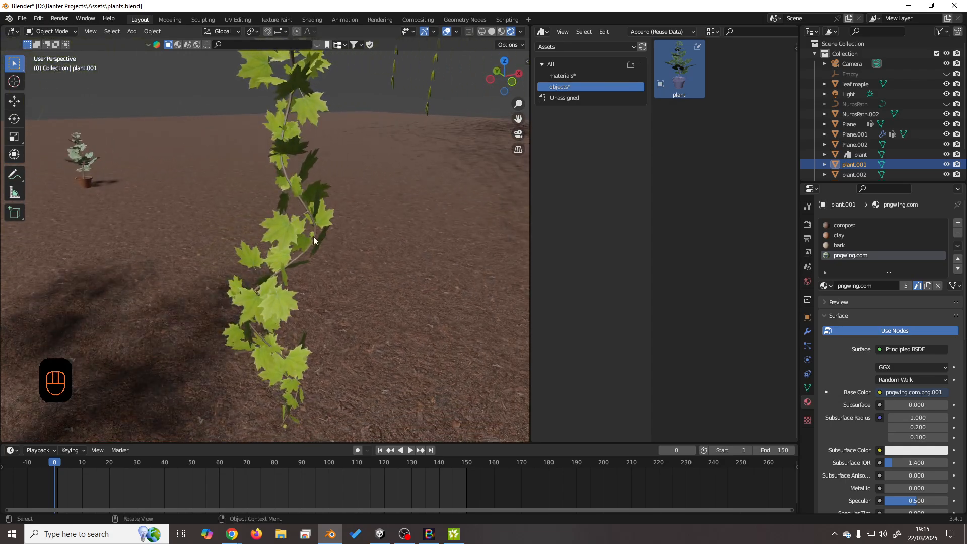
scroll(312, 233, up, 3)
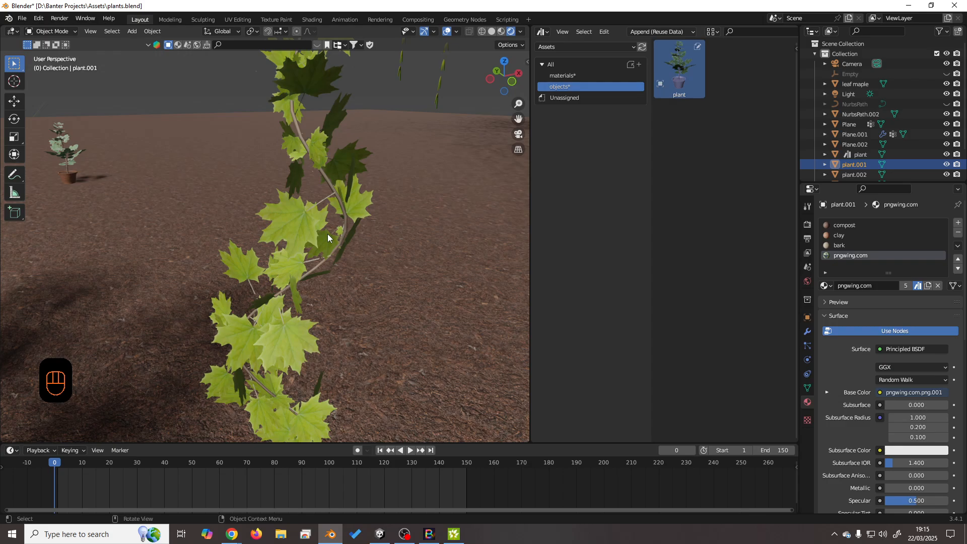
scroll(351, 207, up, 3)
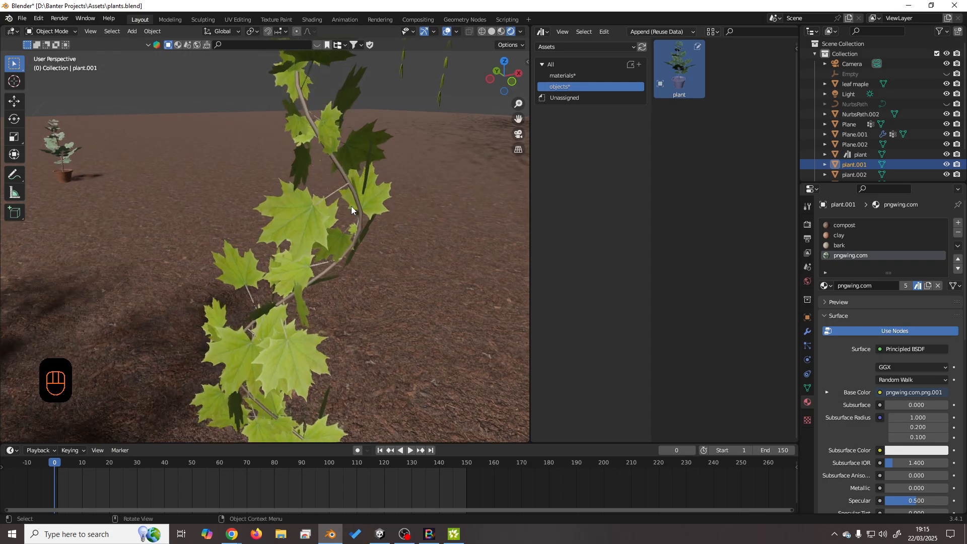
click(311, 230)
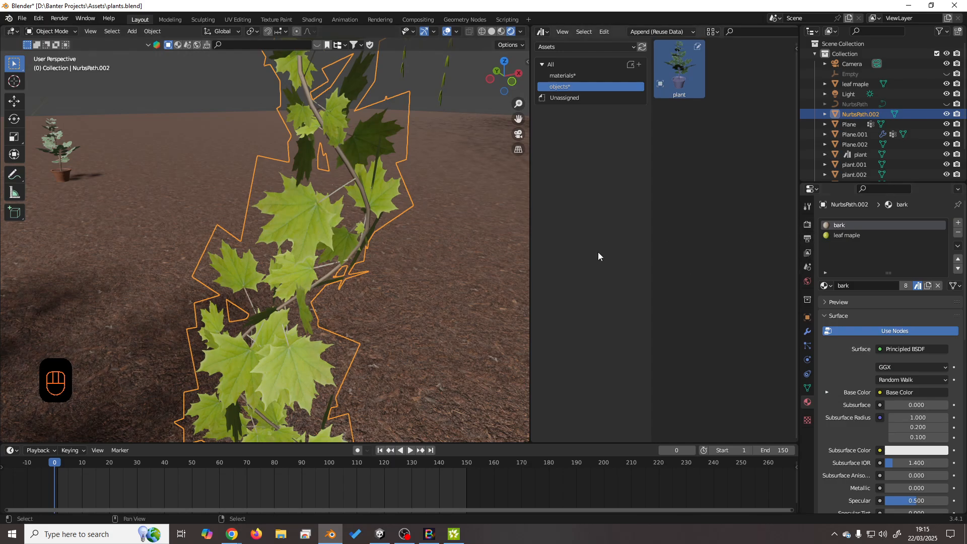
In Edit Mode, select only the vine's faces that use the bark material and hide all unselected geometry.
middle_drag(353, 275, 367, 273)
right_click(392, 230)
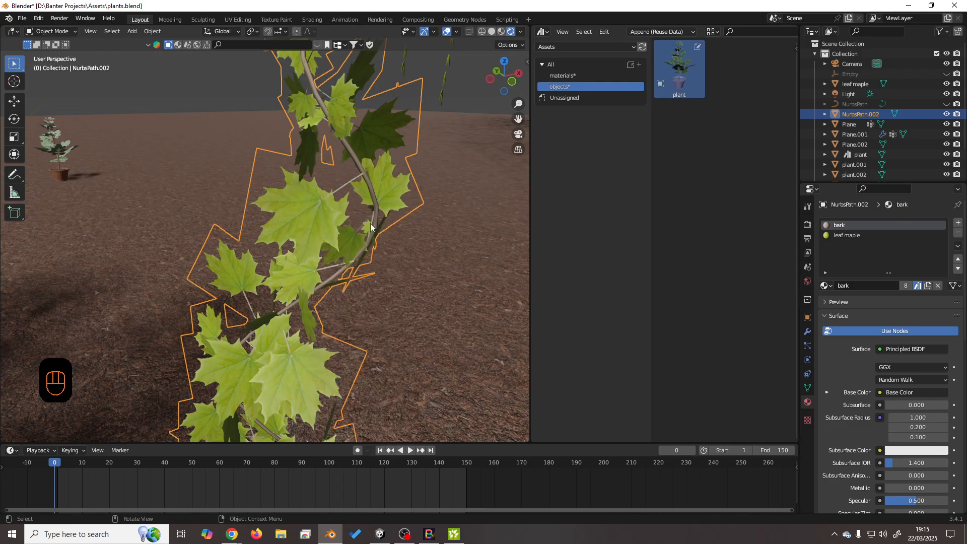
scroll(373, 219, up, 8)
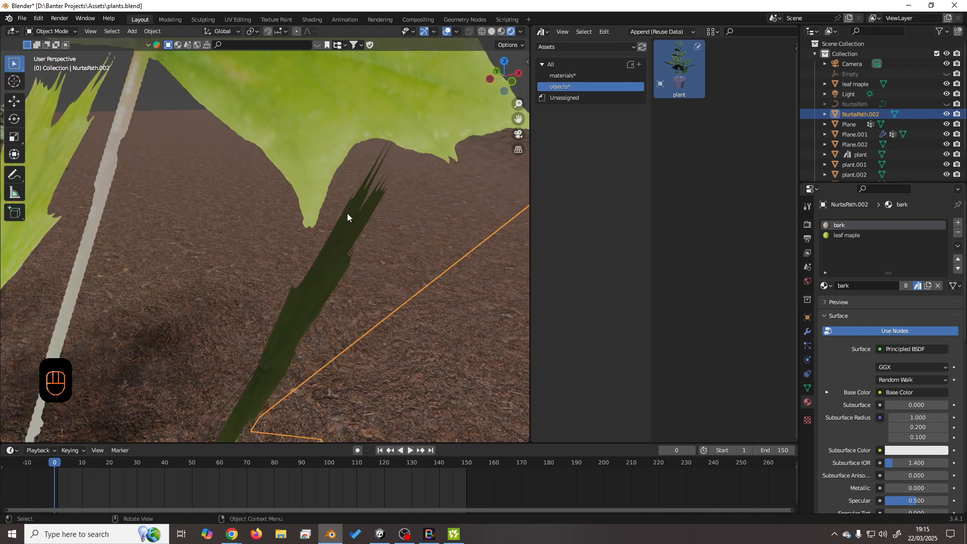
middle_drag(348, 218, 282, 228)
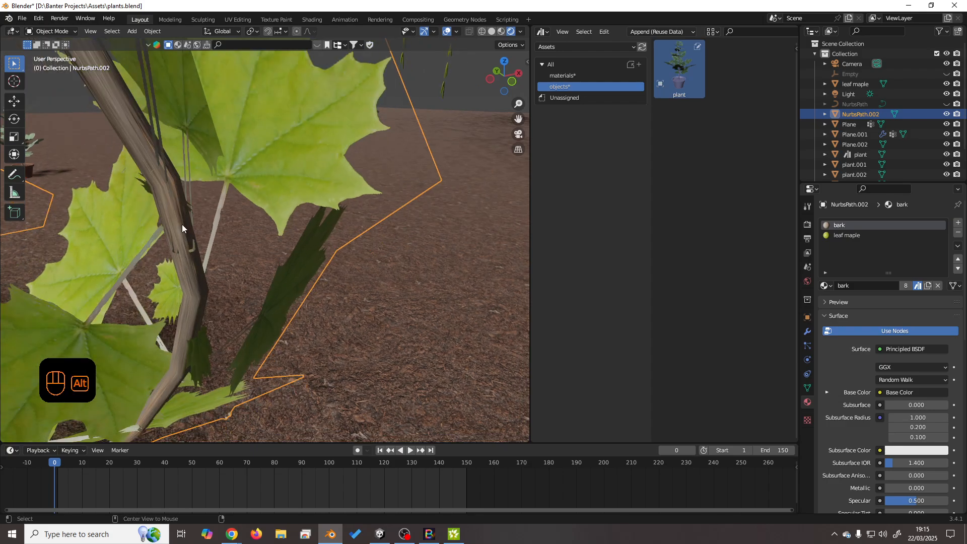
middle_drag(182, 224, 260, 209)
key(Tab)
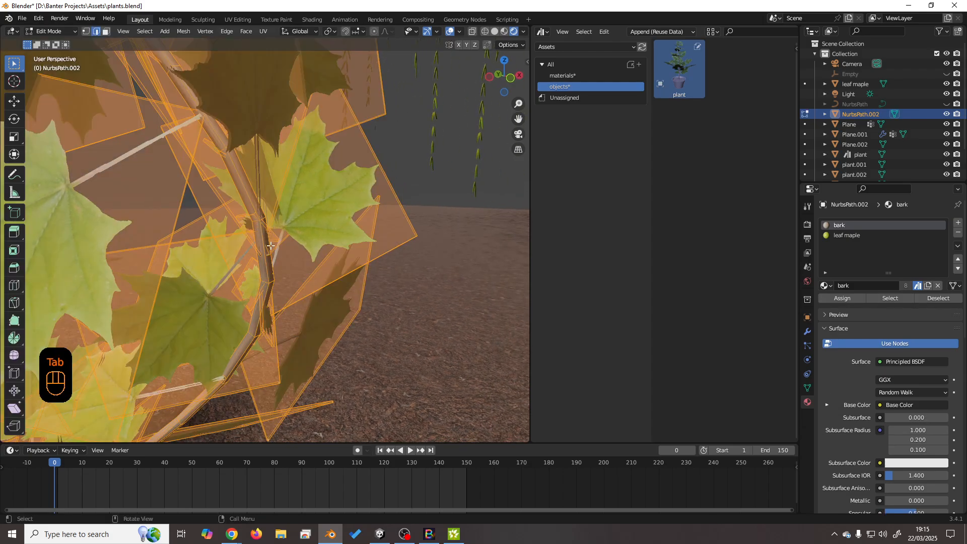
click(436, 199)
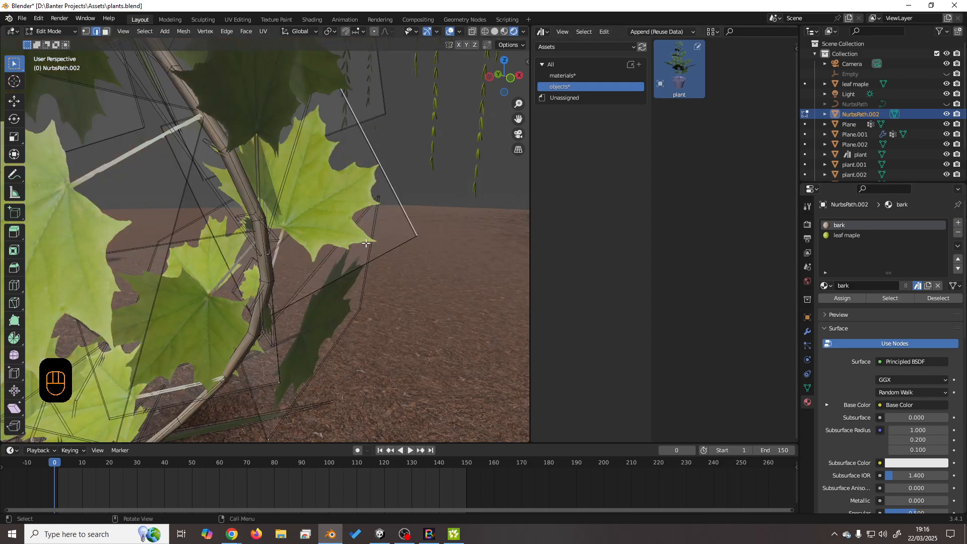
key(a)
key(a)
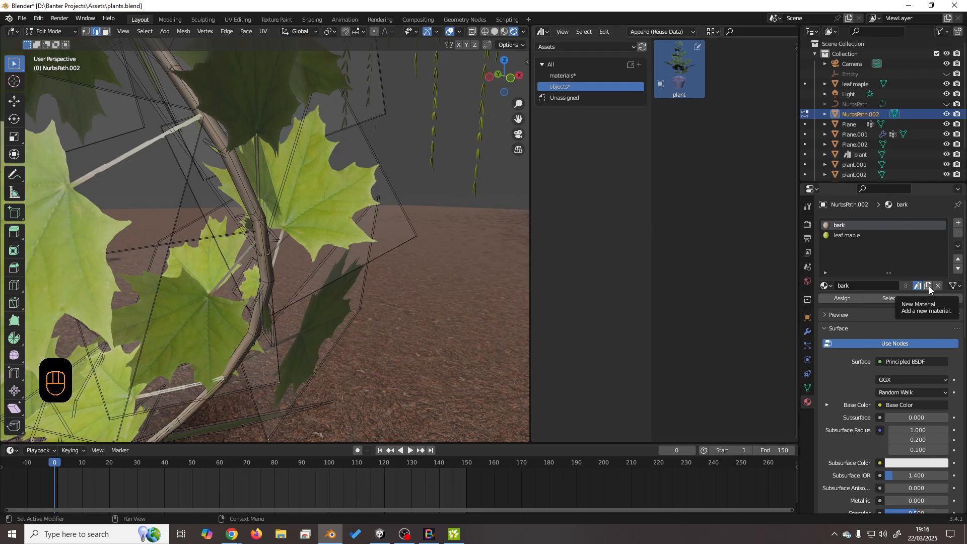
click(890, 298)
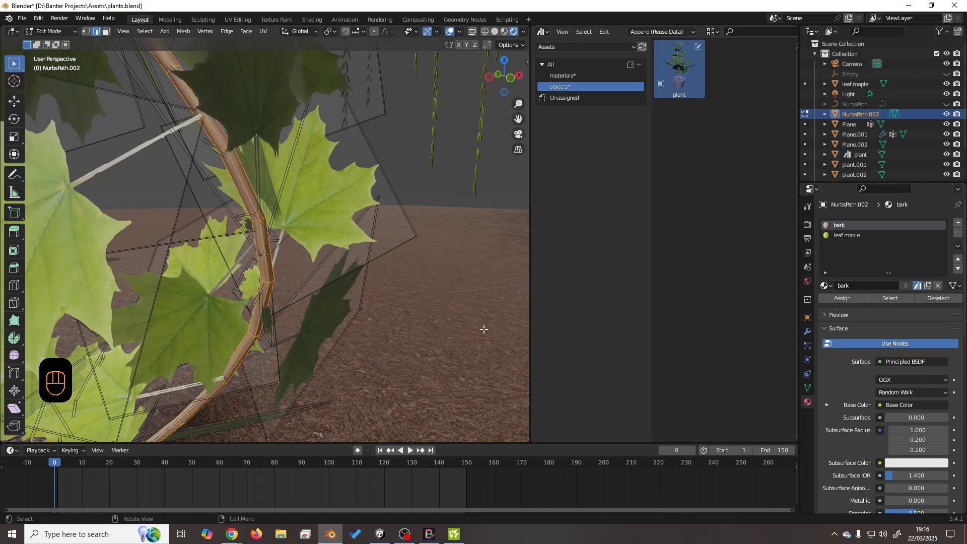
middle_drag(484, 330, 343, 306)
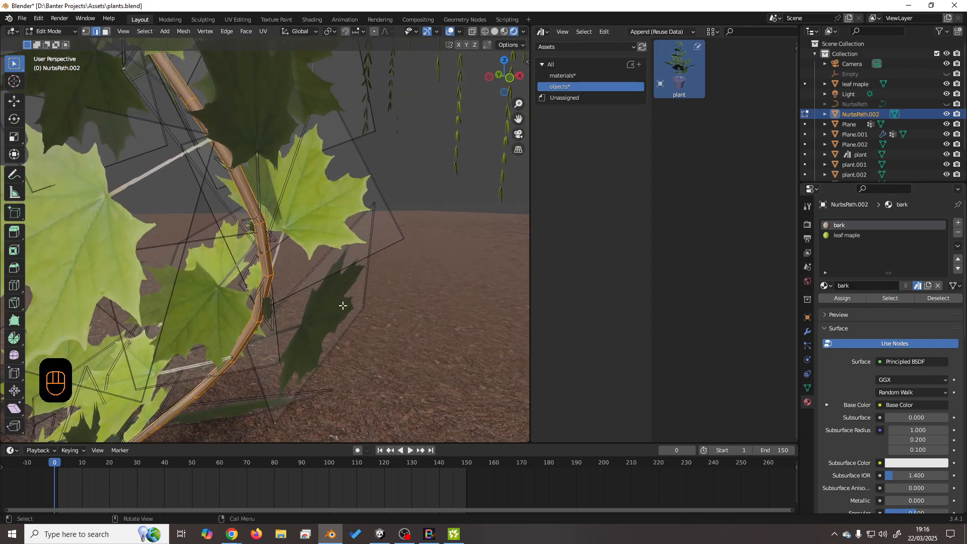
key(shift+h)
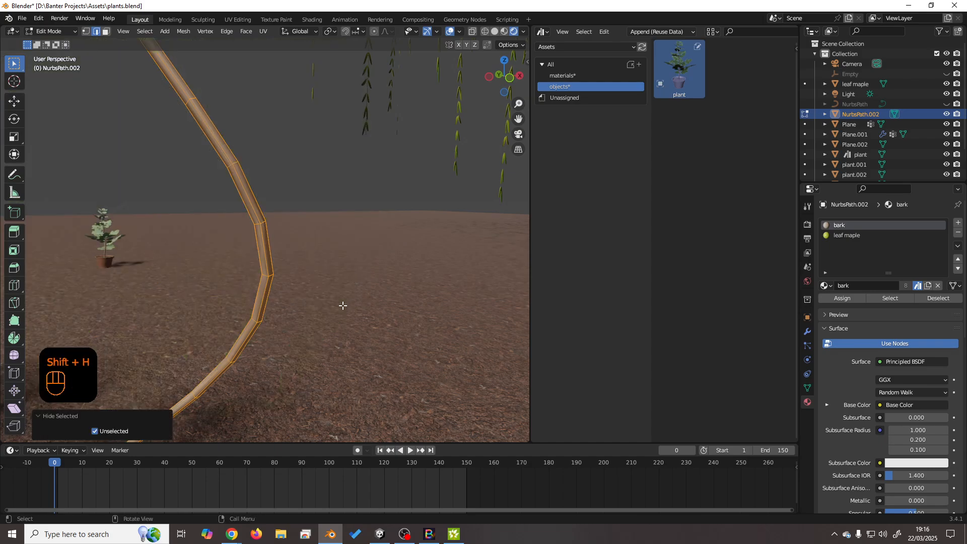
Select one lengthwise edge loop along the isolated vine stem and mark it as a seam.
middle_drag(289, 289, 261, 119)
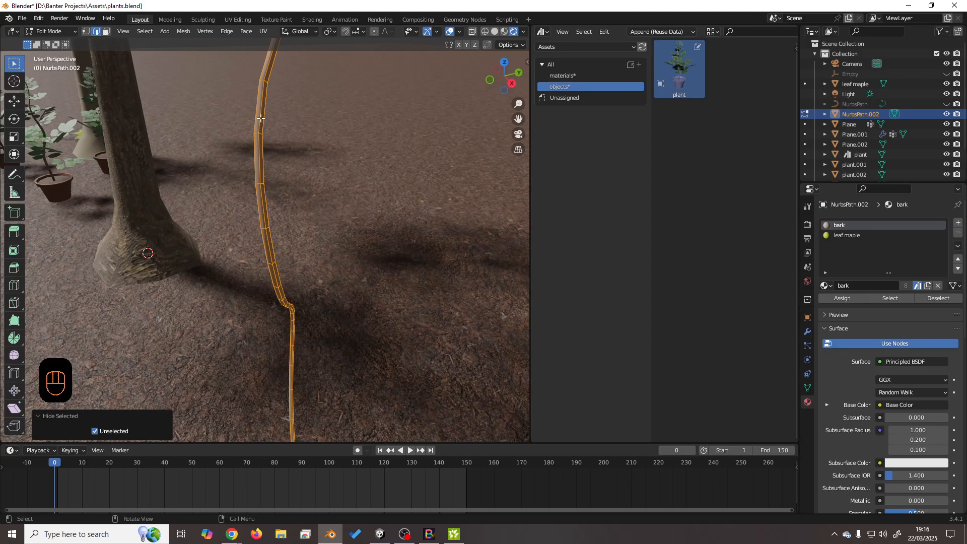
alt+click(261, 117)
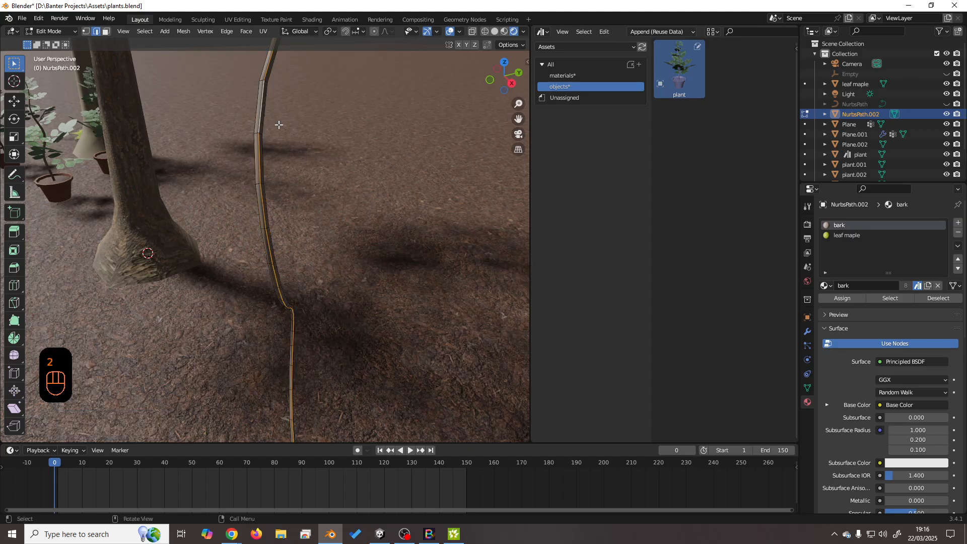
scroll(279, 128, down, 4)
middle_drag(279, 141, 277, 217)
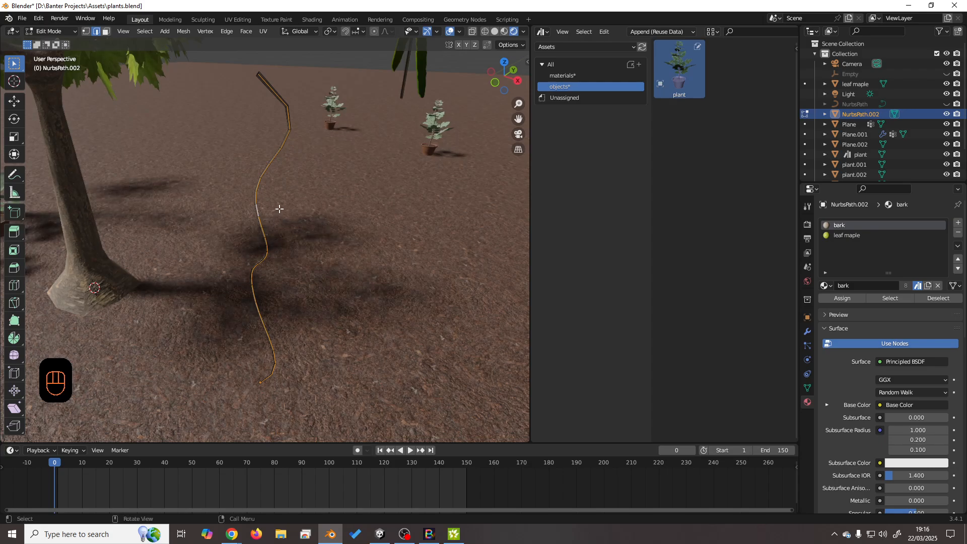
key(u)
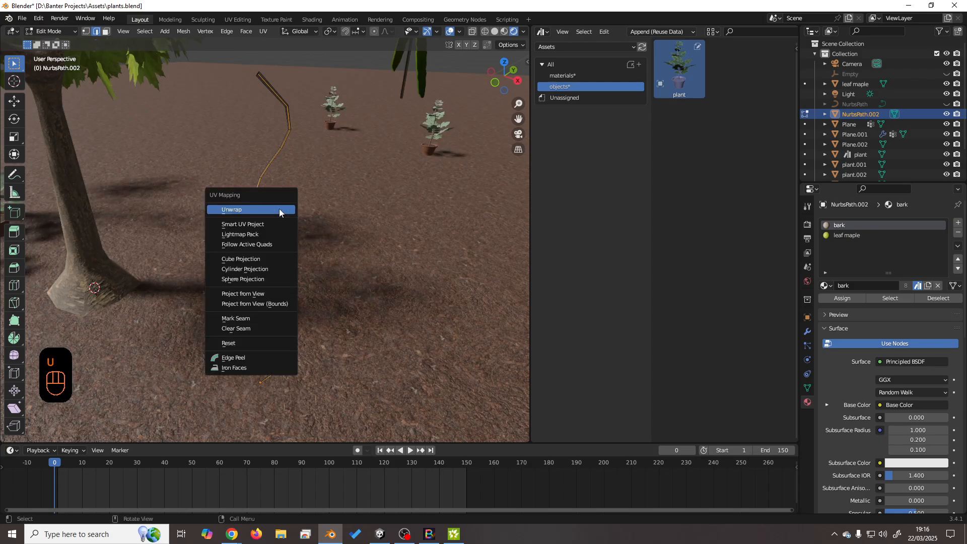
click(247, 322)
scroll(277, 300, up, 8)
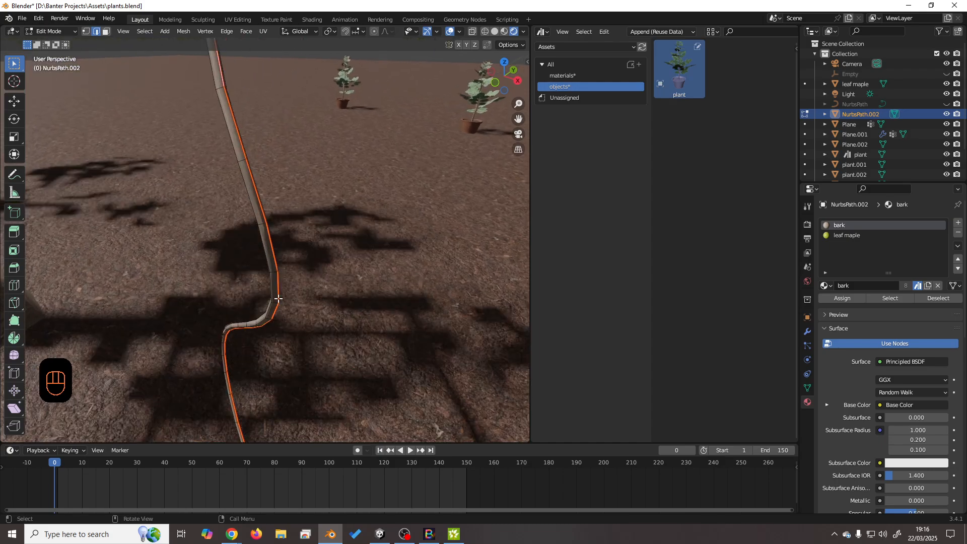
Unwrap the entire visible stem along its seam and check the bark on the vine in Object Mode.
scroll(278, 298, down, 4)
middle_drag(274, 280, 337, 241)
key(a)
key(u)
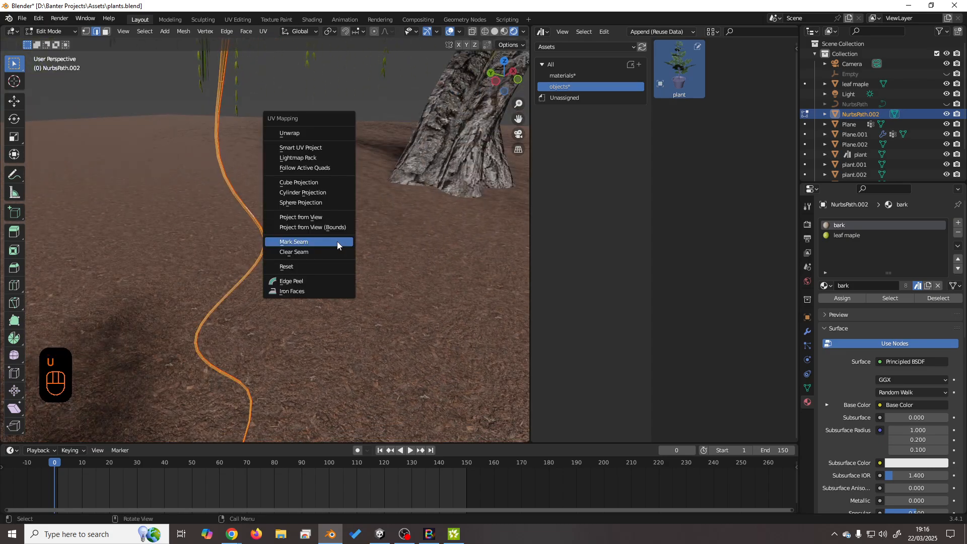
click(292, 132)
middle_drag(290, 190, 259, 205)
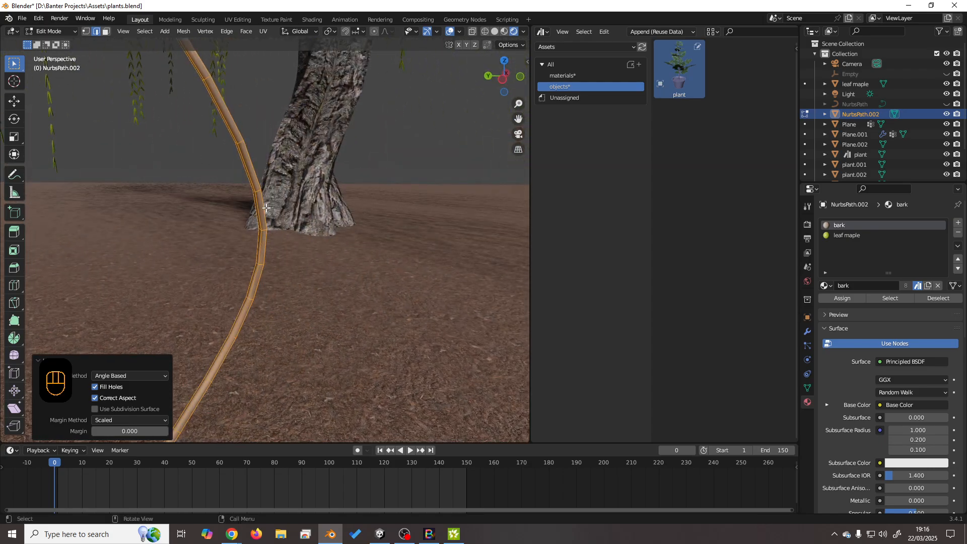
key(Tab)
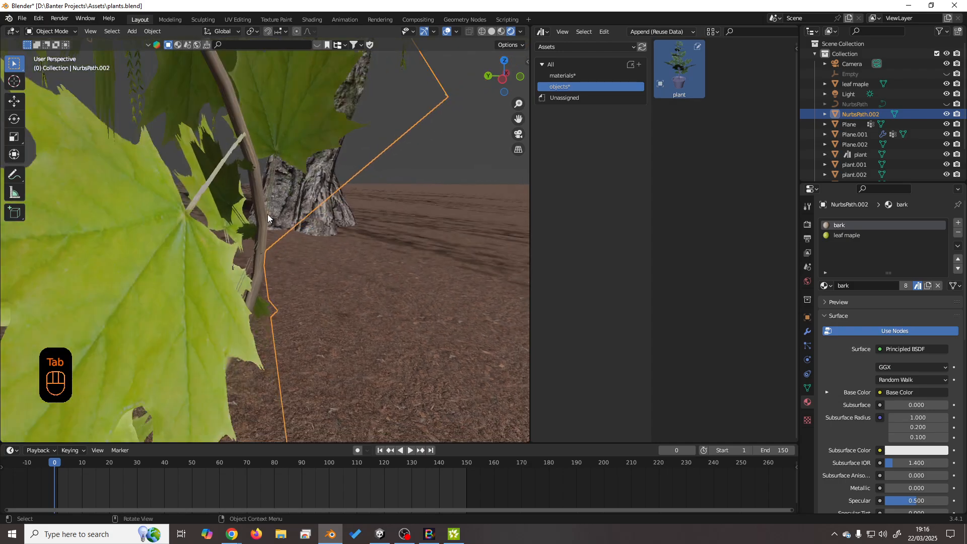
key(Tab)
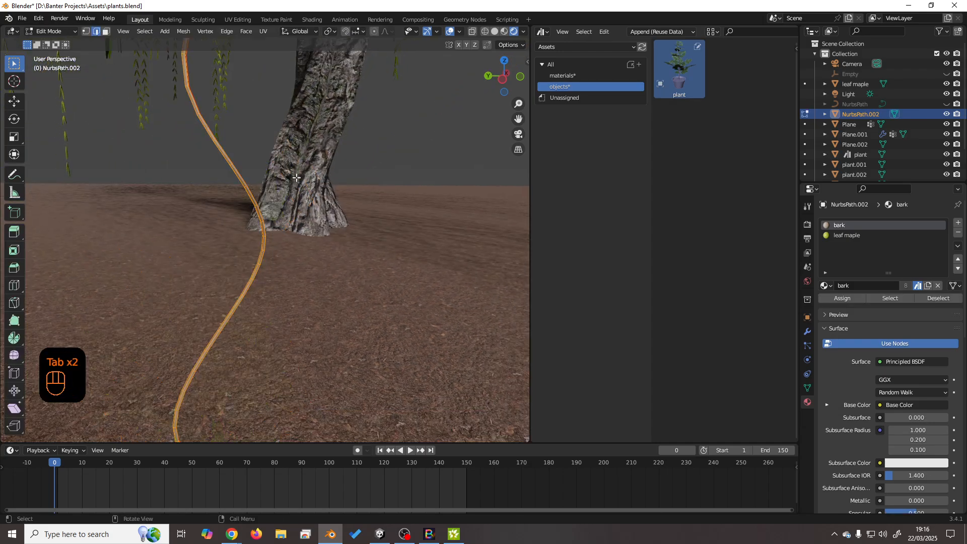
Switch to the UV Editing workspace and show the UV Layout tools of TexTools for the stem's UV island.
click(237, 19)
scroll(180, 311, up, 4)
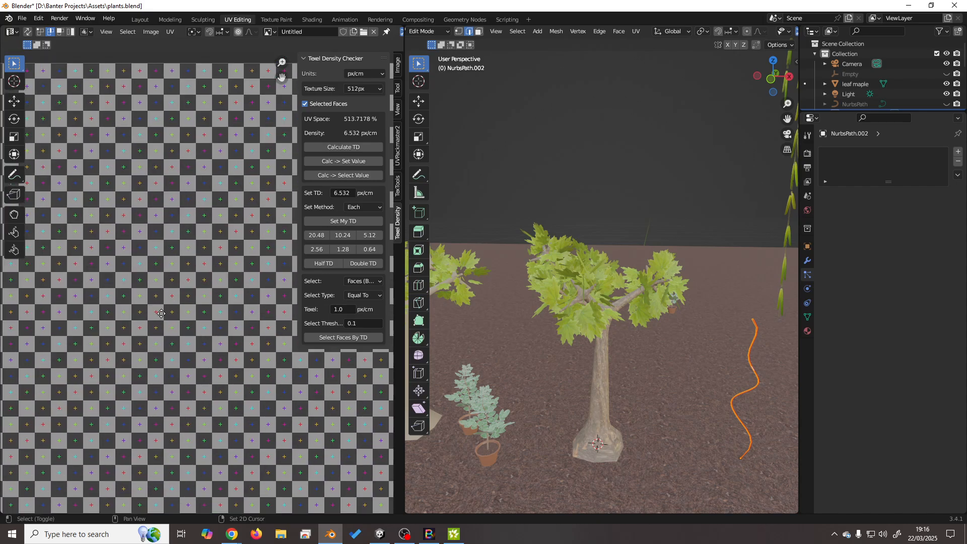
scroll(166, 317, down, 4)
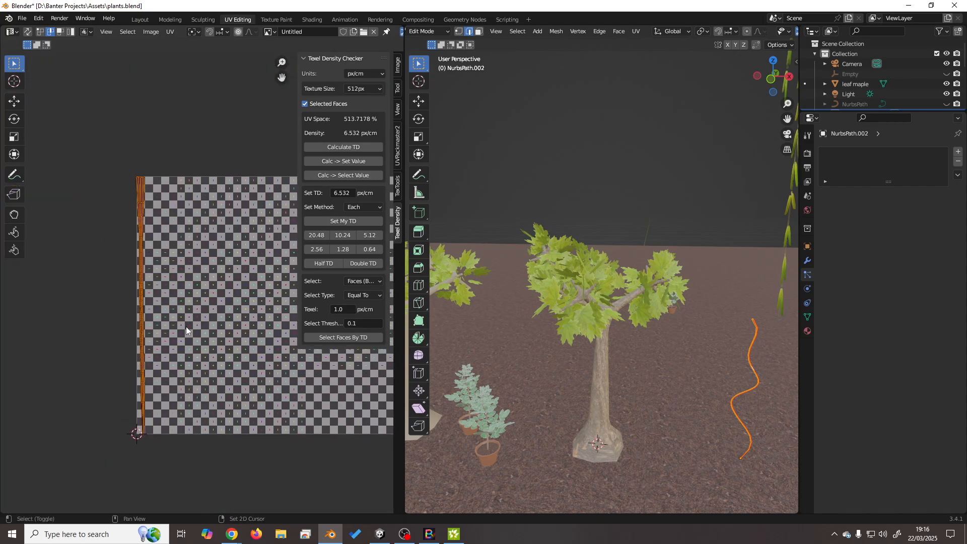
scroll(186, 326, up, 3)
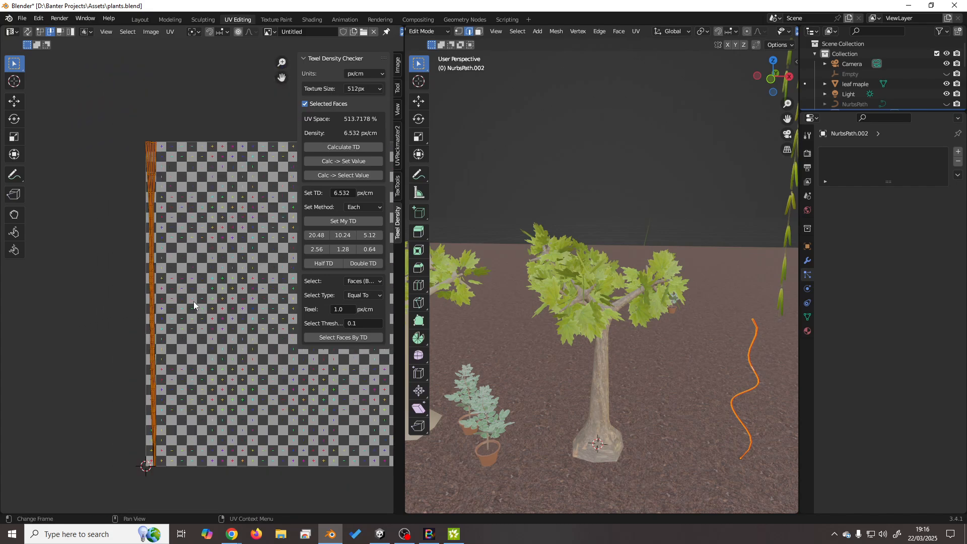
scroll(193, 301, up, 3)
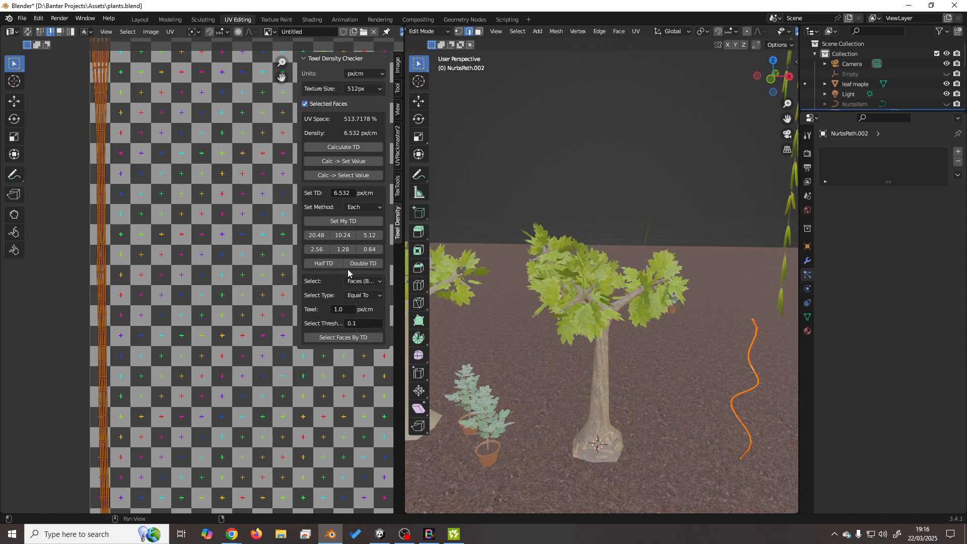
click(398, 191)
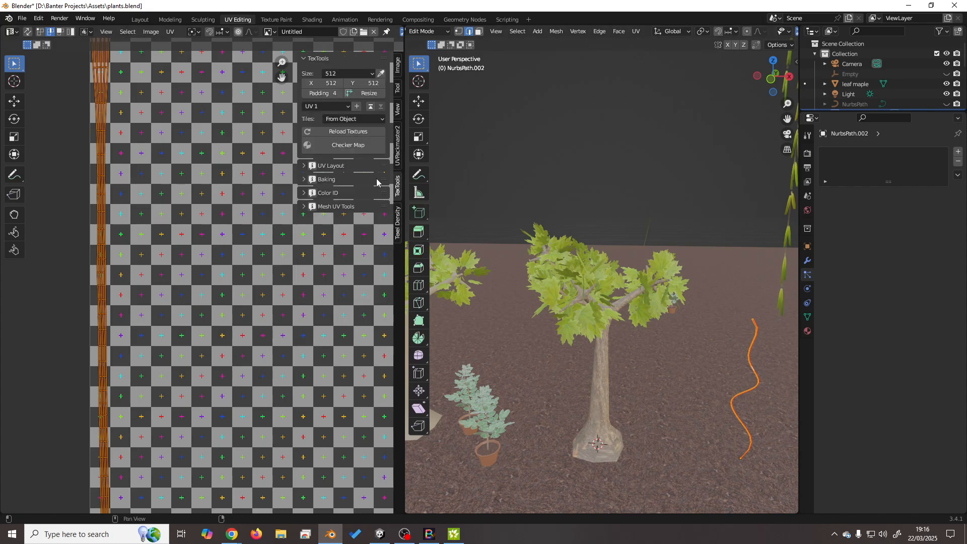
click(320, 167)
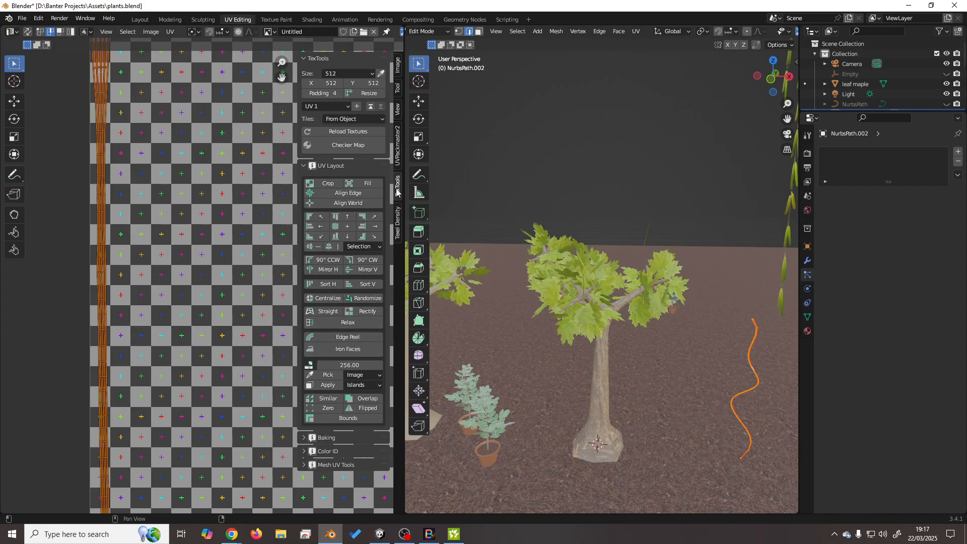
Switch UV selection to vertices and box-select the two inner vertices on one cross row of the stem's strip.
scroll(162, 316, up, 6)
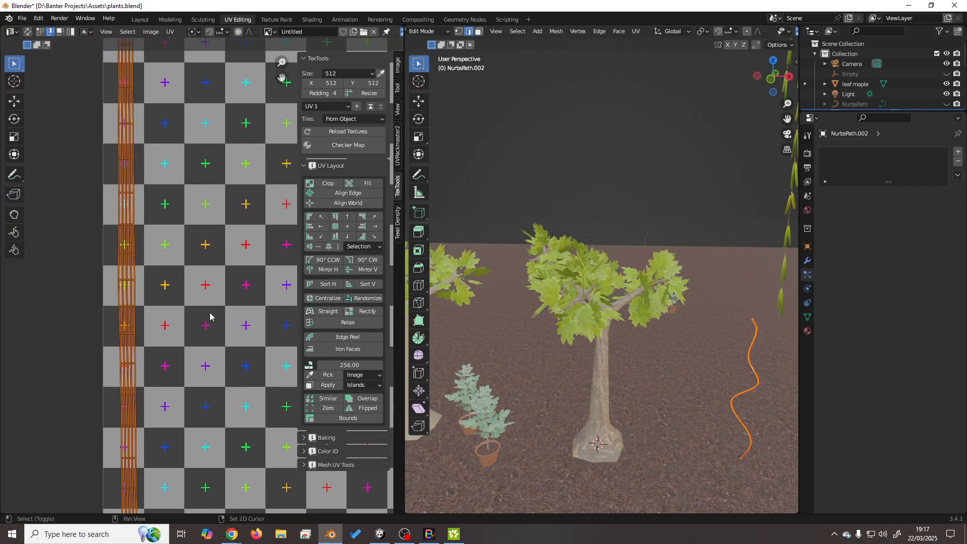
middle_drag(162, 317, 153, 256)
scroll(180, 310, up, 2)
scroll(179, 310, down, 2)
scroll(168, 264, up, 1)
shift+scroll(167, 265, up, 2)
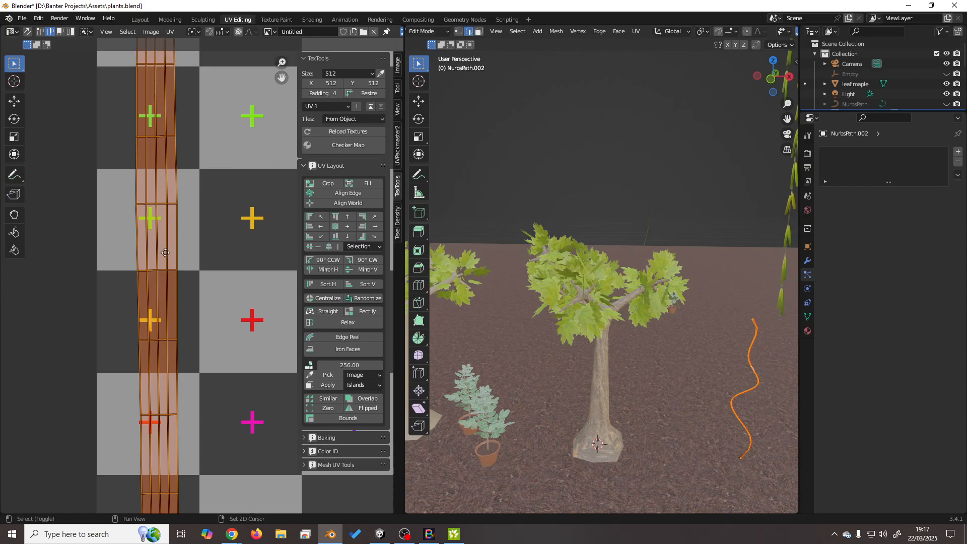
key(1)
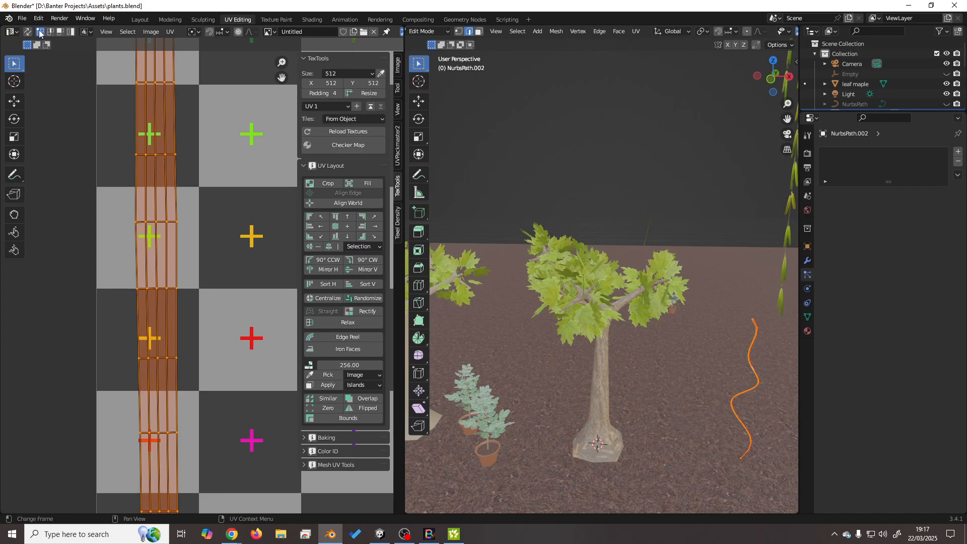
drag(148, 214, 171, 230)
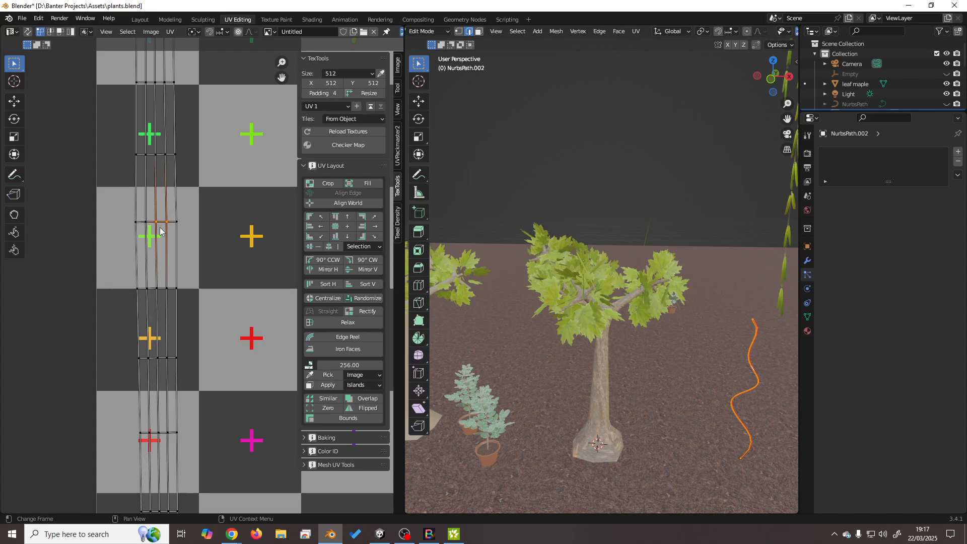
Align the two selected vertices of the stem's UV strip with Align Auto so their cross row is straight.
scroll(181, 237, up, 1)
scroll(180, 238, up, 1)
scroll(181, 238, down, 1)
right_click(180, 238)
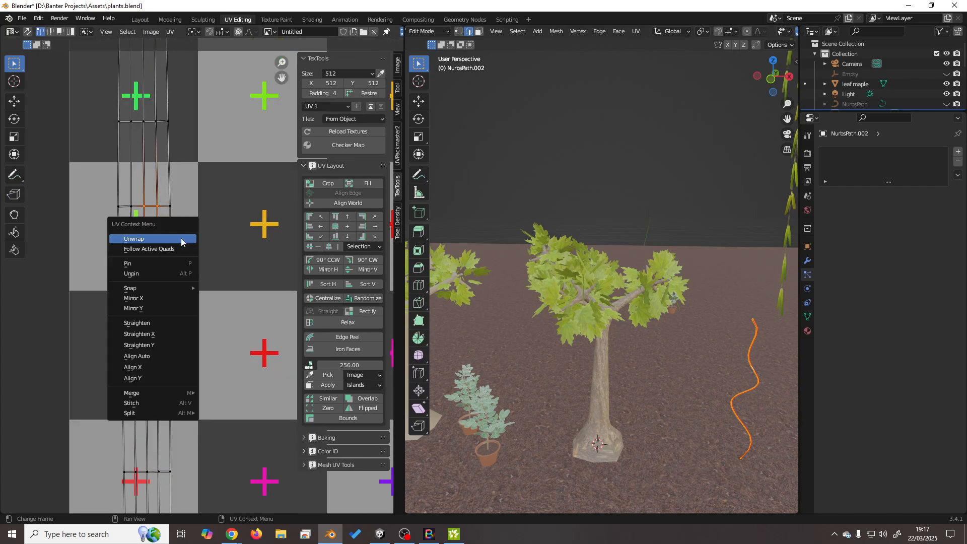
click(157, 356)
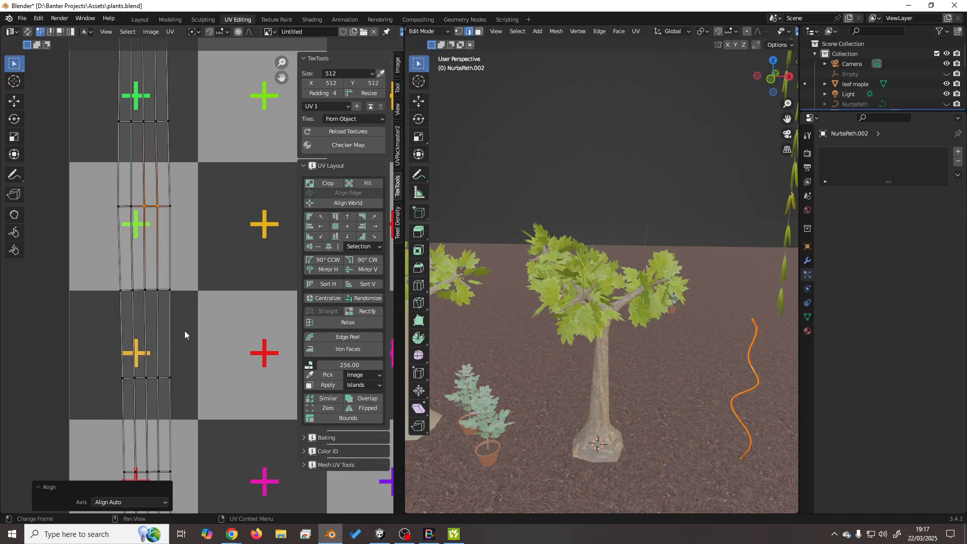
Select the two inner vertices on the next cross row below and straighten them with Align Auto.
drag(138, 282, 147, 291)
drag(162, 296, 164, 297)
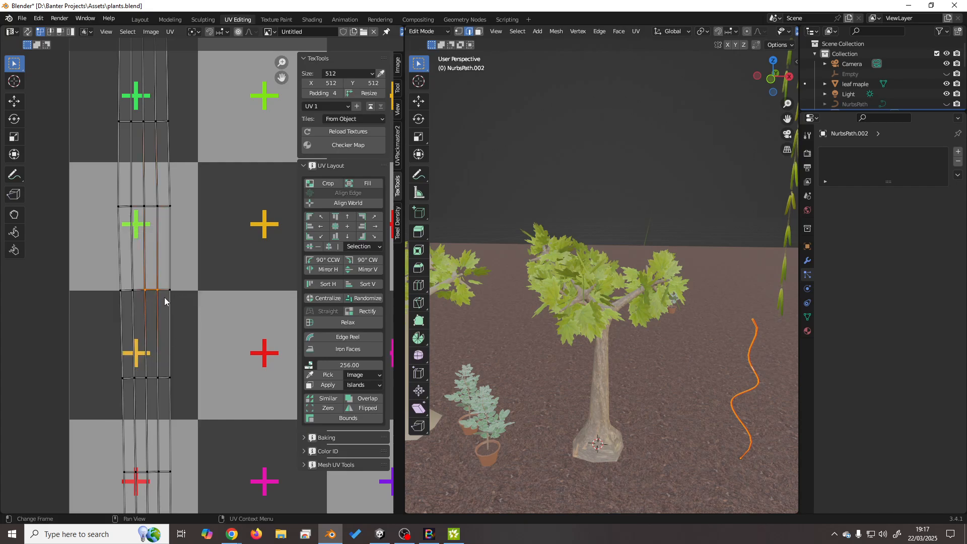
right_click(164, 297)
click(164, 298)
Straighten both lengthwise edges of the UV quad between the two aligned rows, one after the other, with Align Auto.
drag(151, 201, 156, 207)
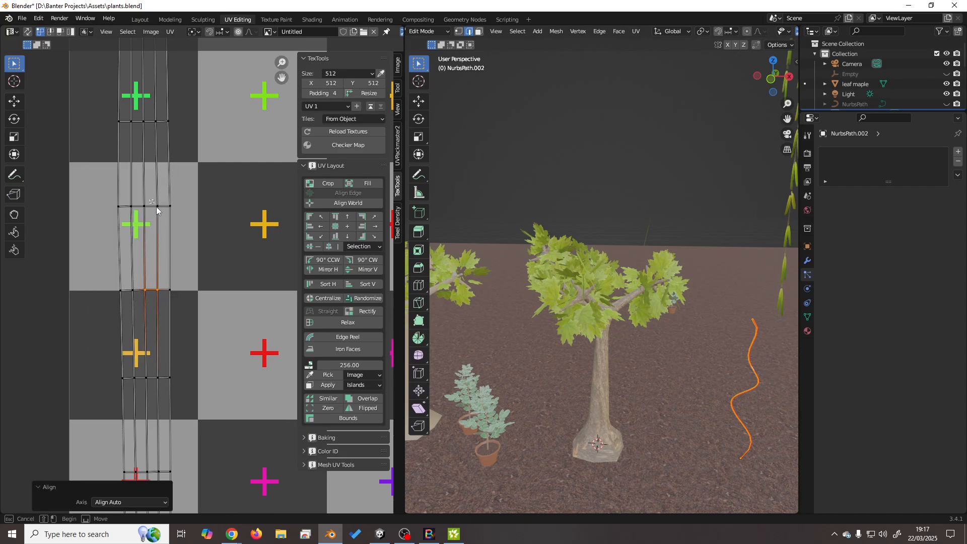
drag(164, 292, 162, 298)
right_click(163, 298)
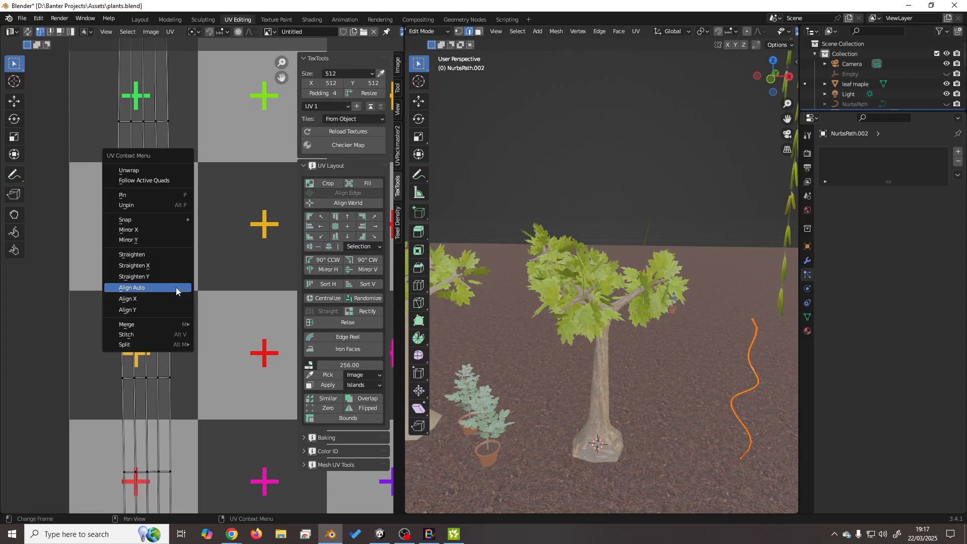
click(177, 287)
drag(139, 199, 150, 301)
right_click(151, 301)
click(150, 297)
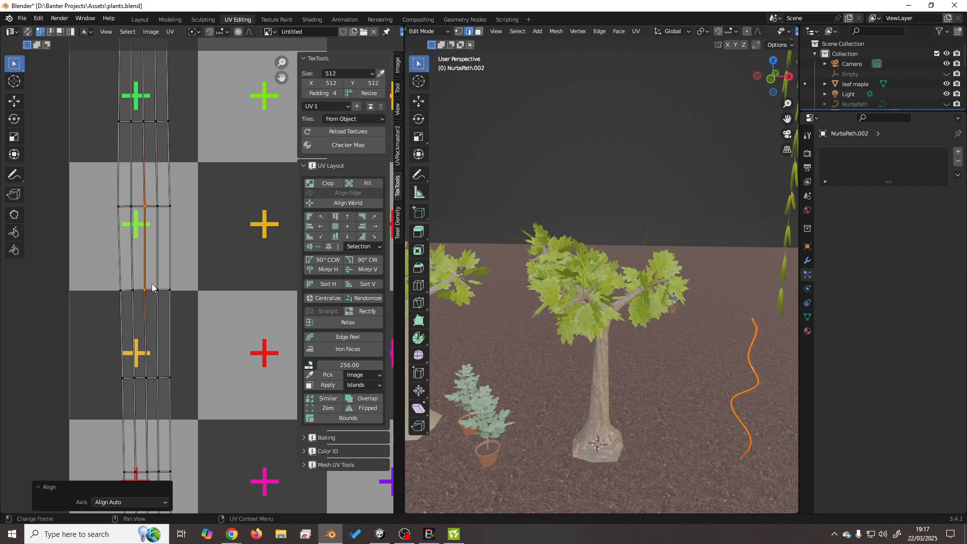
Make the squared-up quad the active UV face, select its whole island and apply Follow Active Quads with Length Average.
key(3)
click(150, 250)
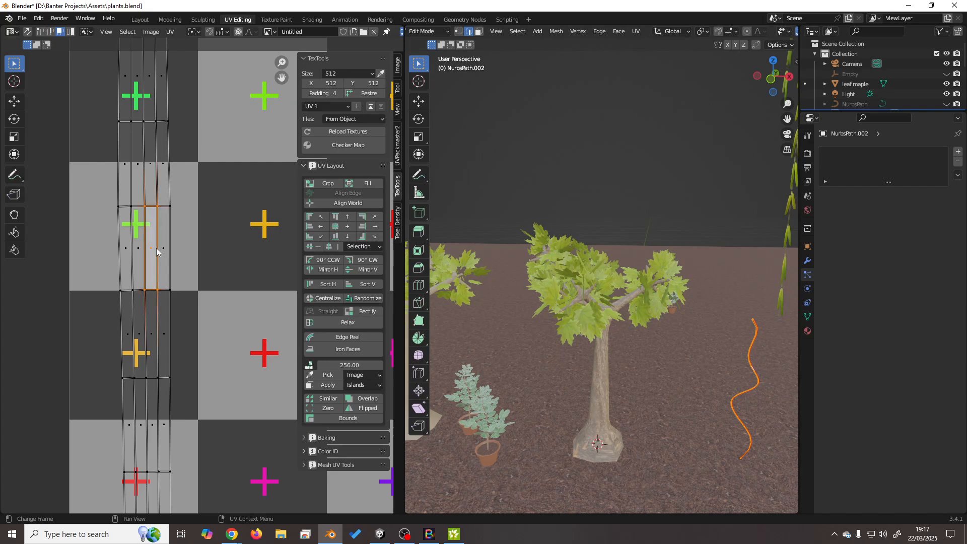
key(l)
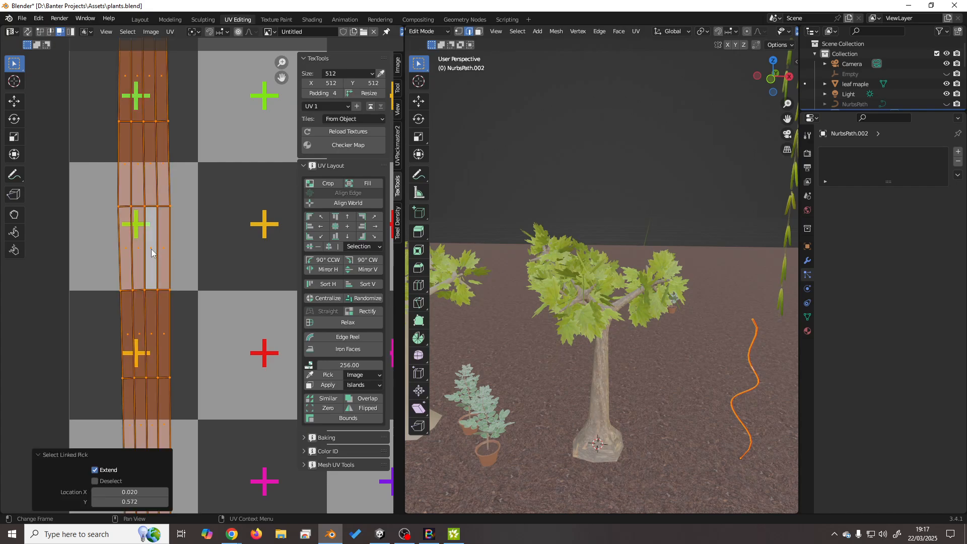
scroll(151, 249, down, 8)
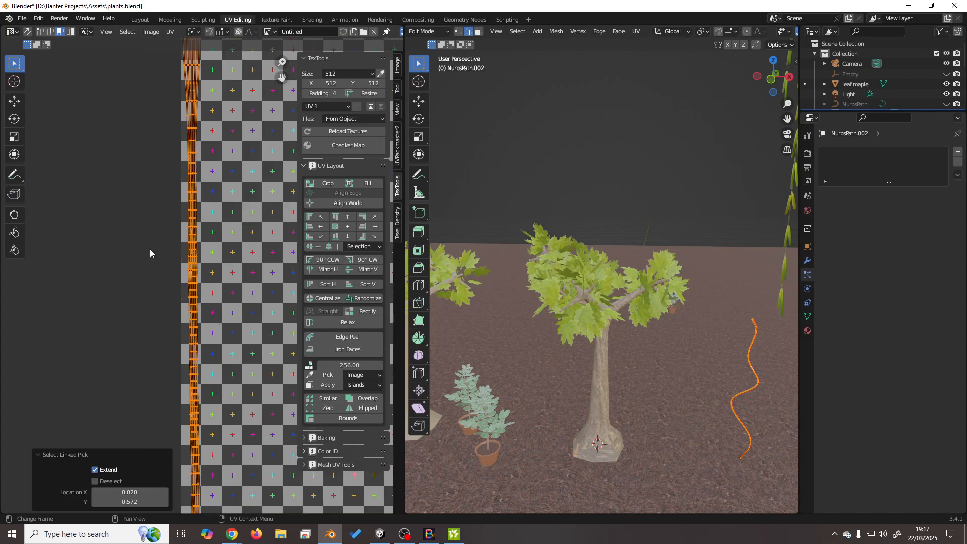
scroll(150, 249, up, 8)
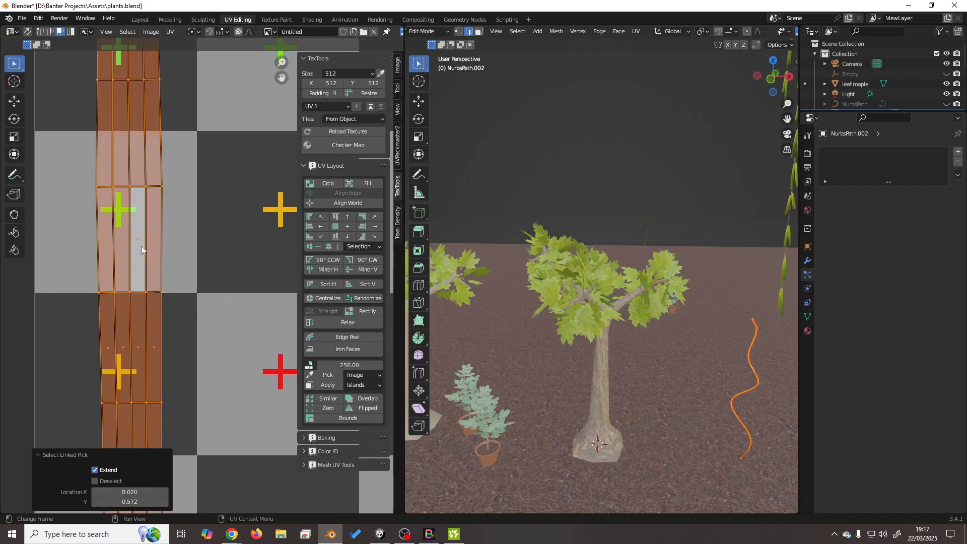
right_click(141, 246)
click(98, 140)
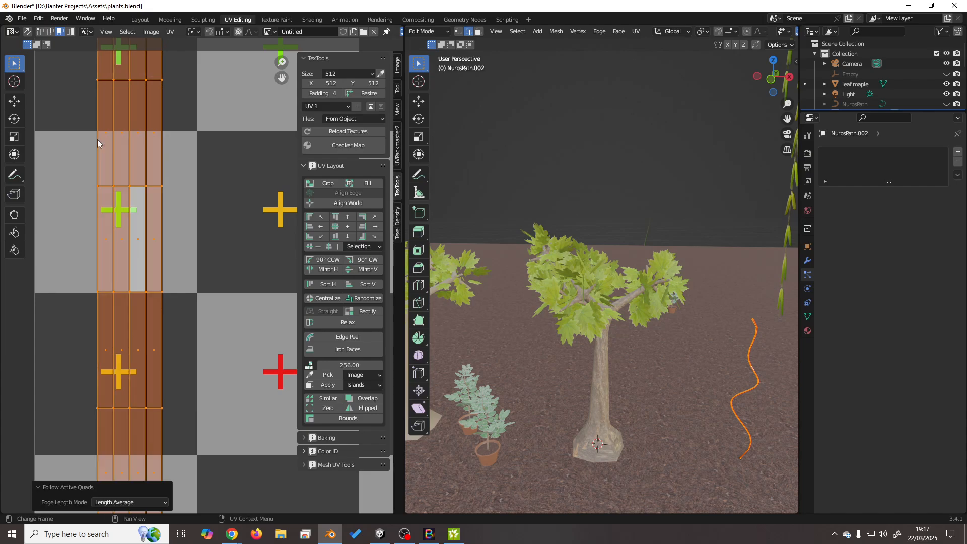
Scale the straightened stem UV island up by about 9.6.
scroll(156, 237, down, 6)
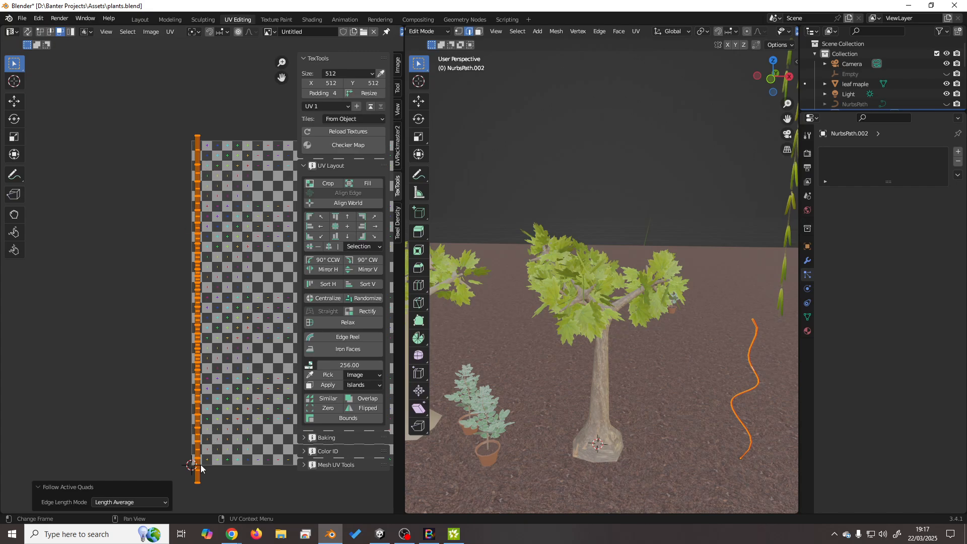
scroll(201, 464, up, 8)
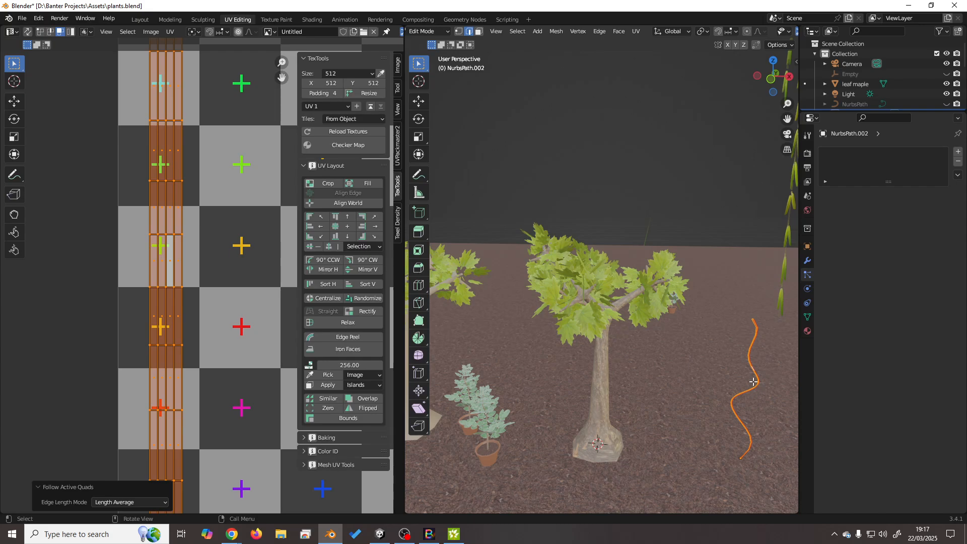
key(KP_Decimal)
scroll(712, 346, up, 6)
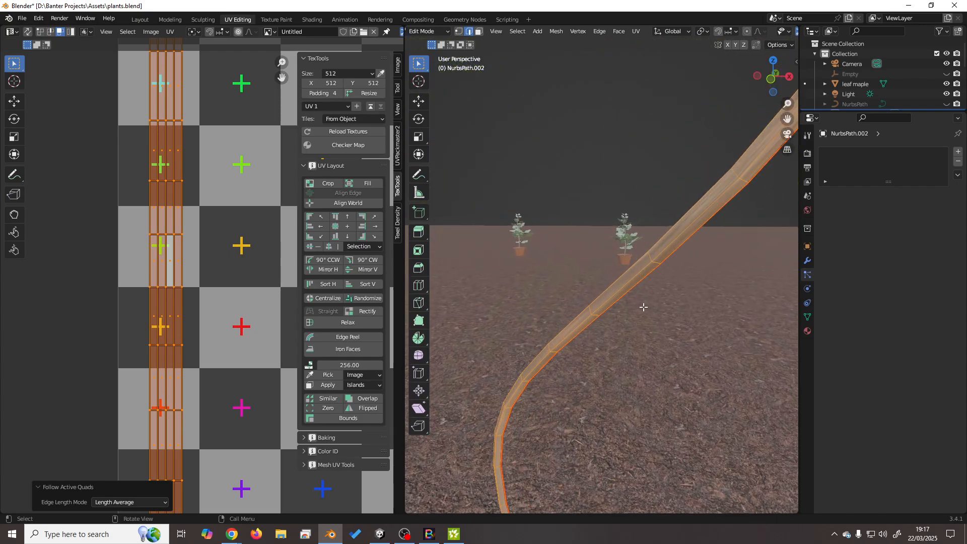
middle_drag(644, 307, 588, 304)
scroll(229, 343, down, 2)
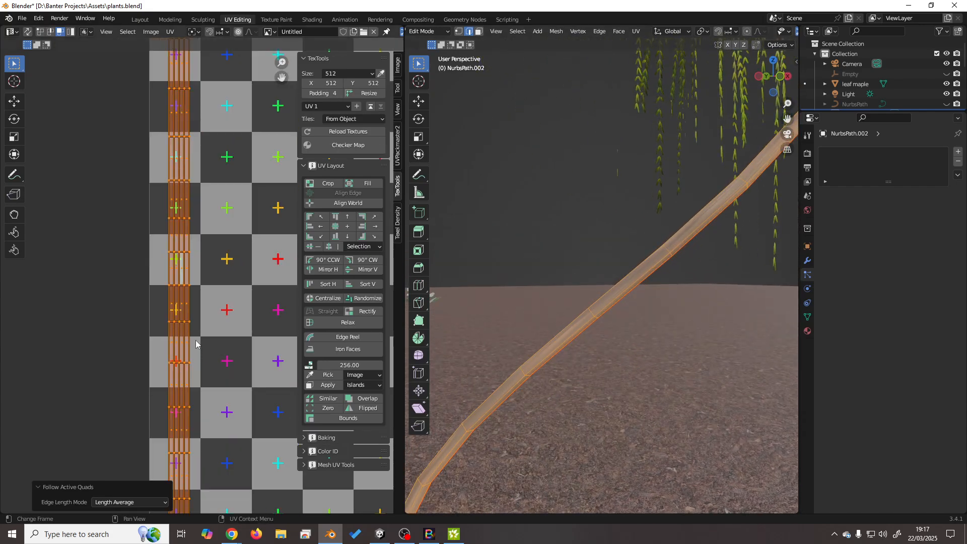
key(s)
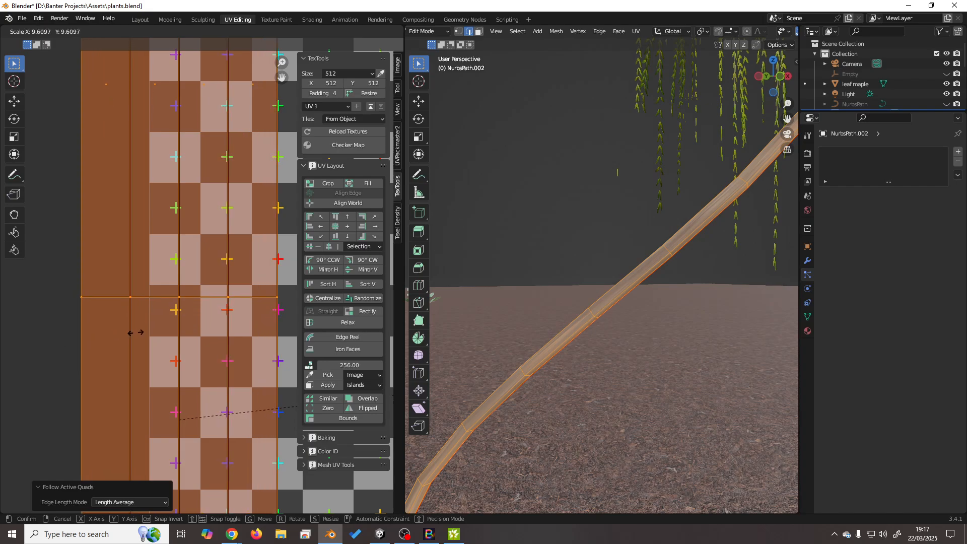
click(136, 332)
Set UVMap.001 as the stem's render UV map, delete UVMap and examine the bark up close.
middle_drag(650, 347, 626, 349)
click(808, 318)
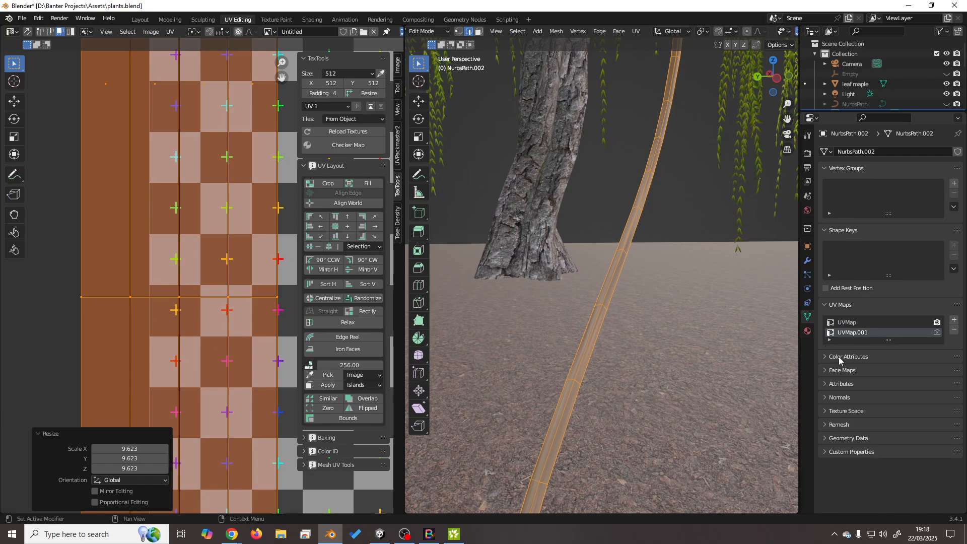
click(936, 333)
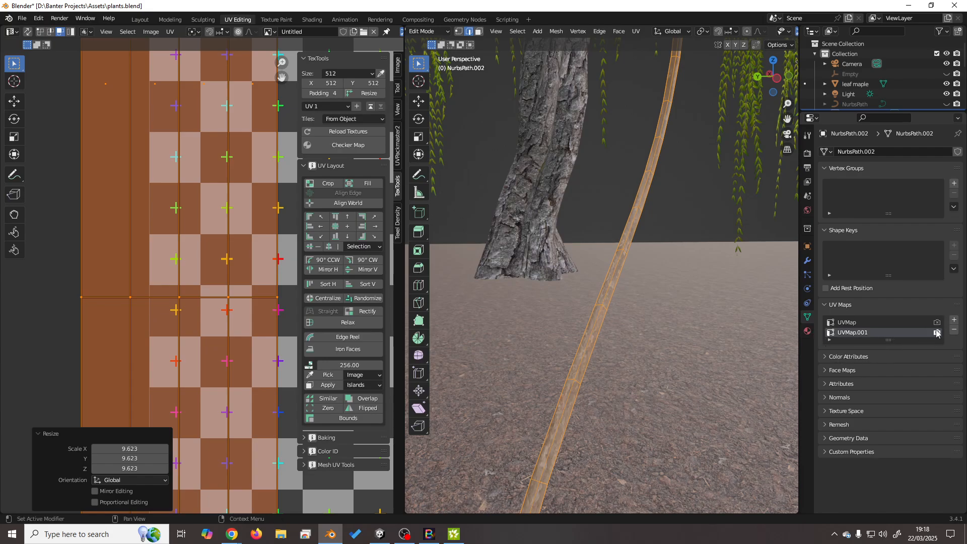
click(895, 324)
click(954, 330)
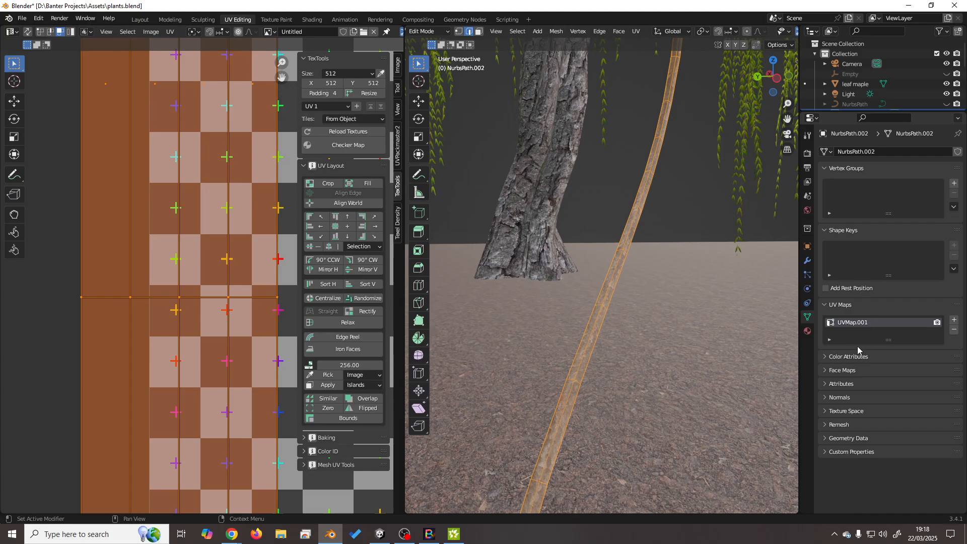
middle_drag(693, 333, 704, 350)
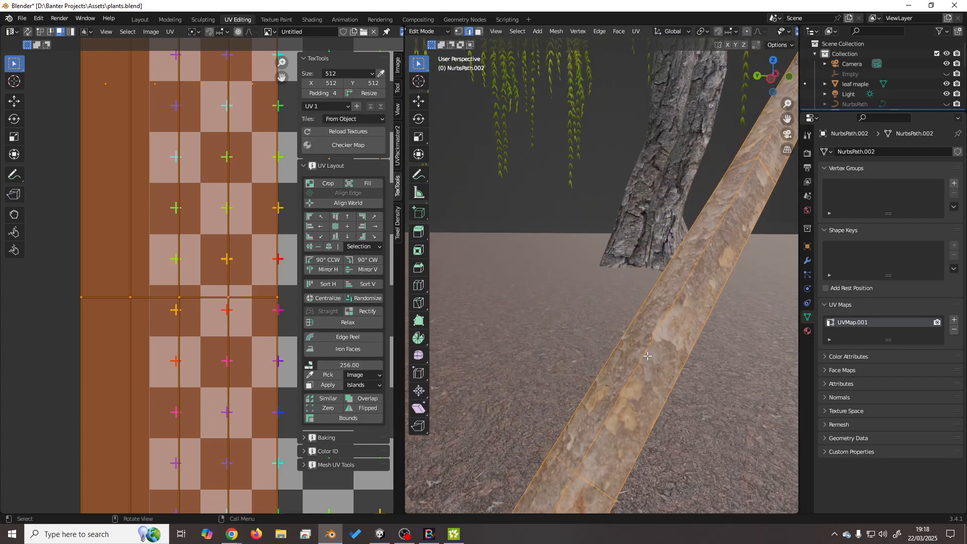
middle_drag(665, 346, 621, 355)
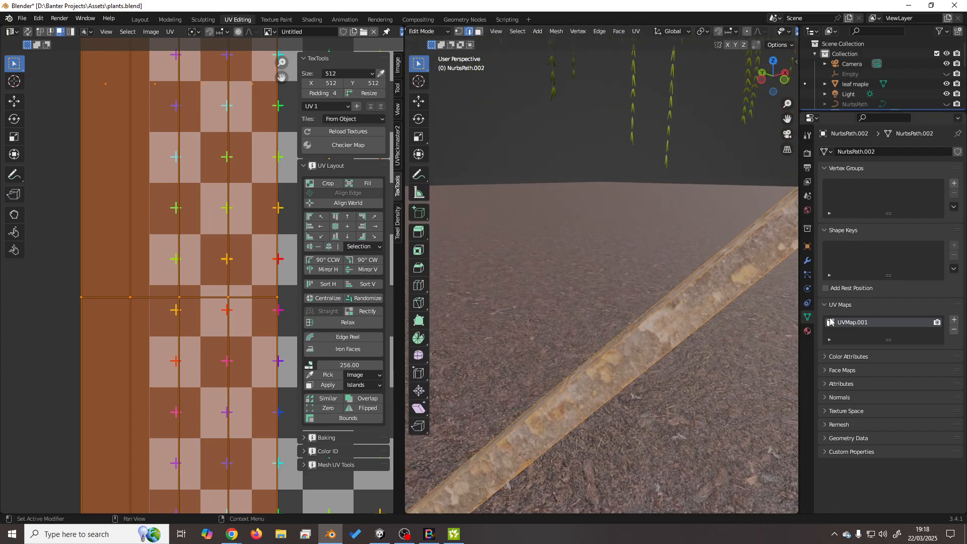
mouse_move(739, 347)
middle_down()
mouse_move(653, 342)
mouse_move(600, 303)
middle_up()
Switch to the Layout workspace and reveal the vine's hidden leaf geometry in Edit Mode.
click(141, 20)
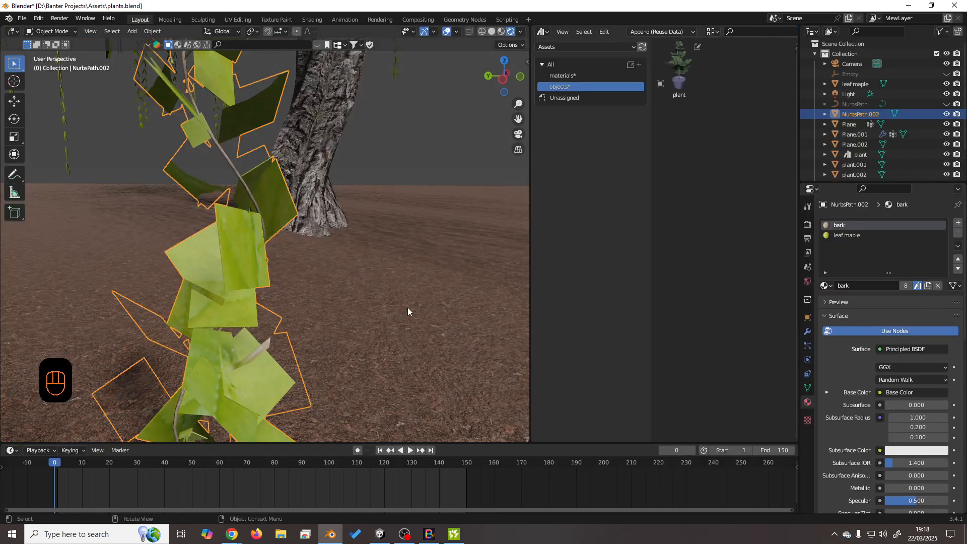
key(Tab)
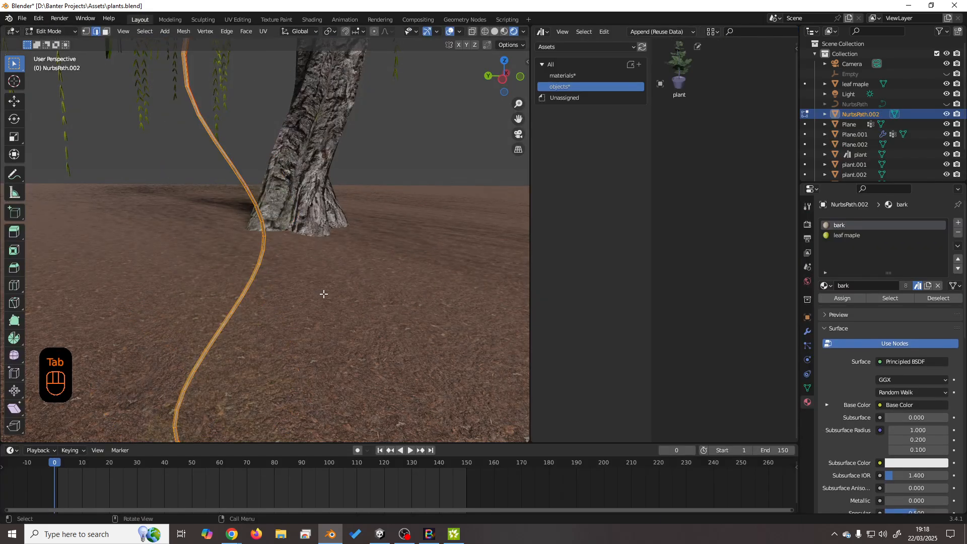
mouse_move(315, 285)
middle_down()
mouse_move(293, 287)
mouse_move(307, 282)
middle_up()
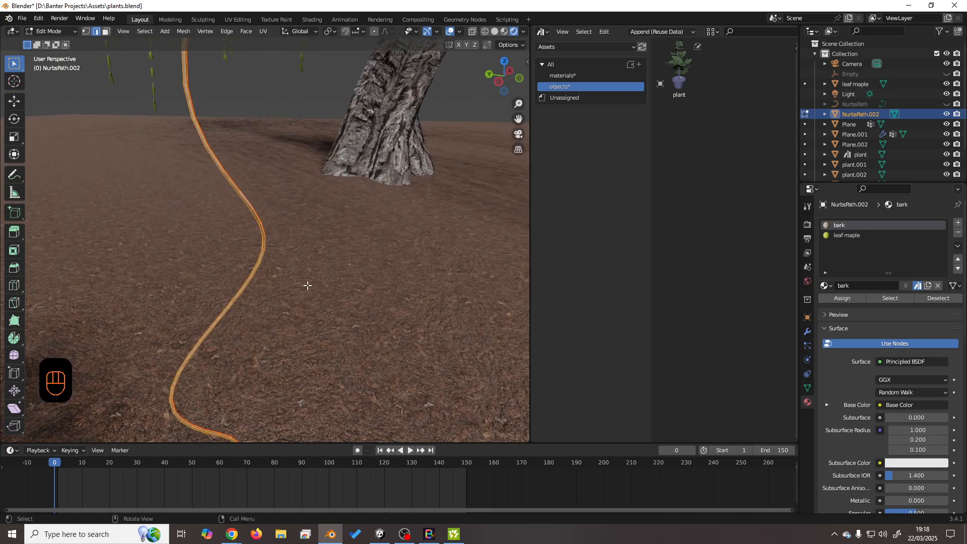
key(alt+h)
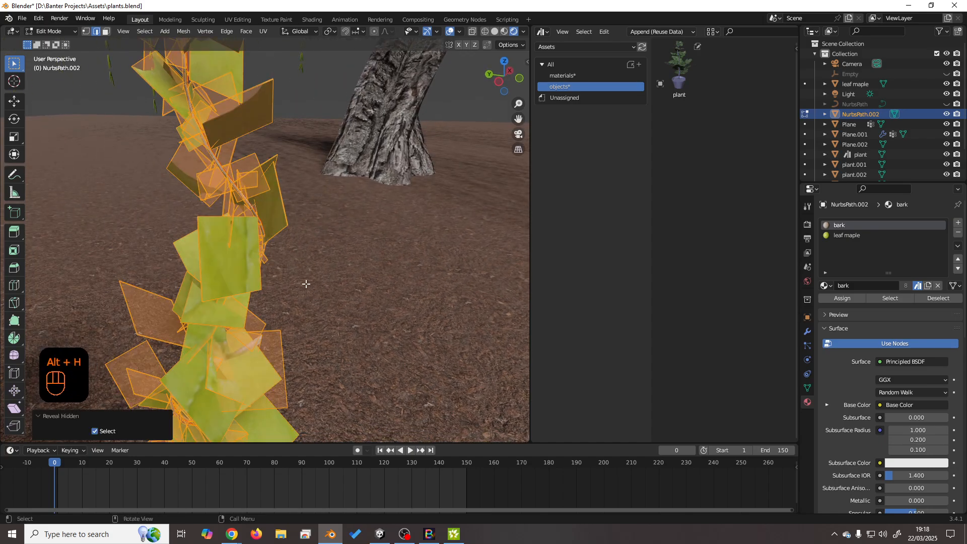
click(257, 300)
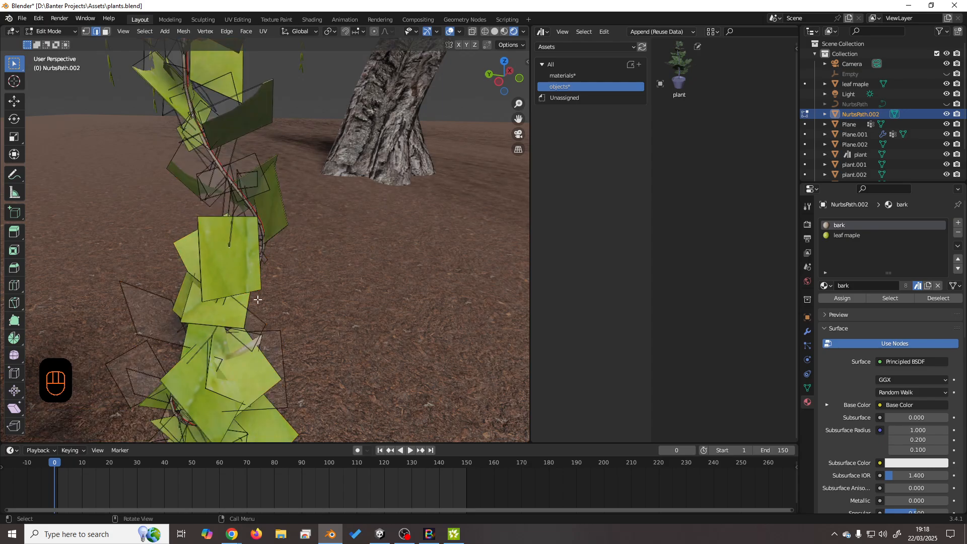
key(3)
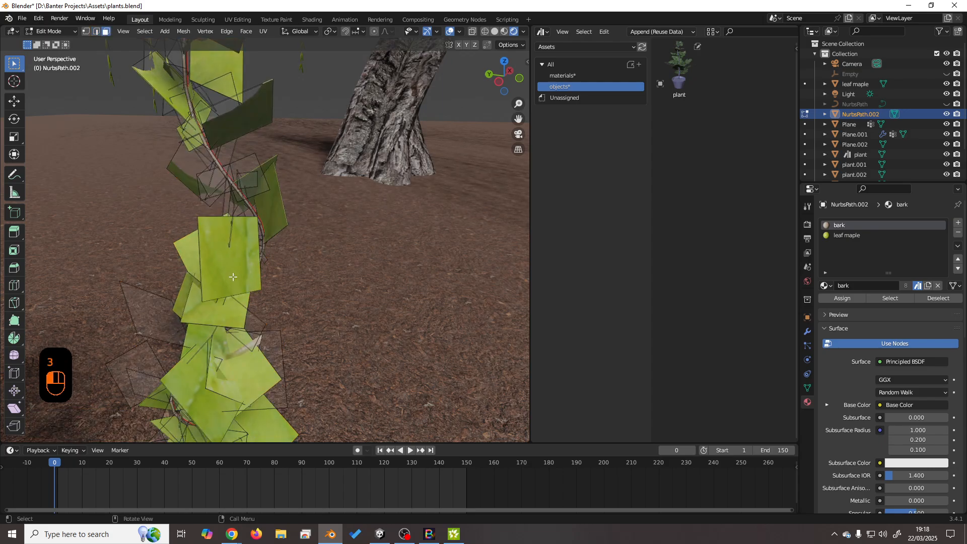
click(233, 277)
key(shift+h)
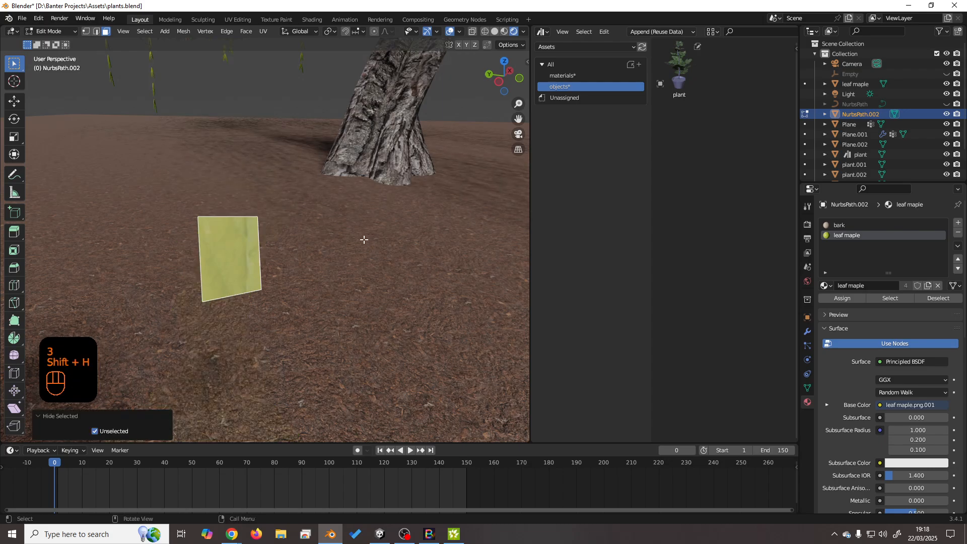
key(alt+h)
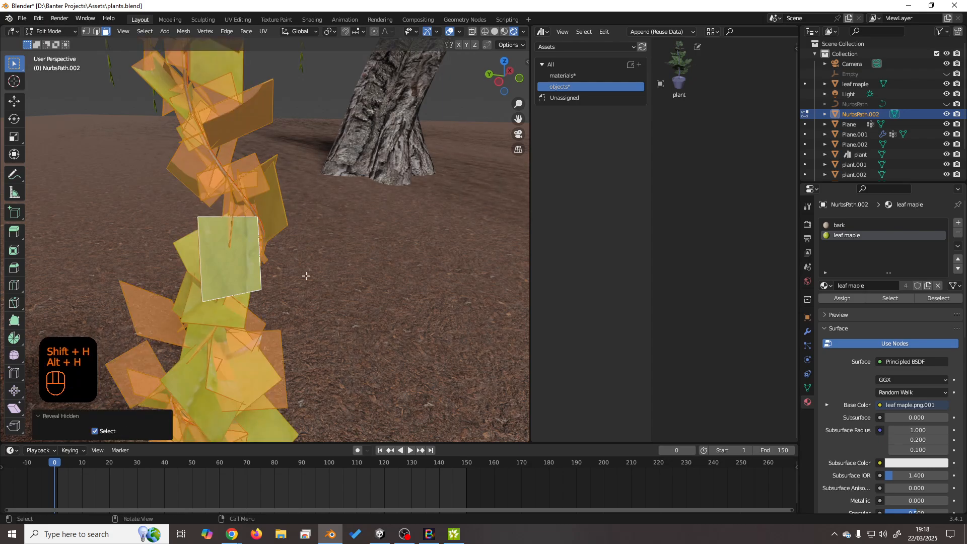
click(312, 92)
scroll(321, 251, down, 3)
scroll(314, 249, up, 3)
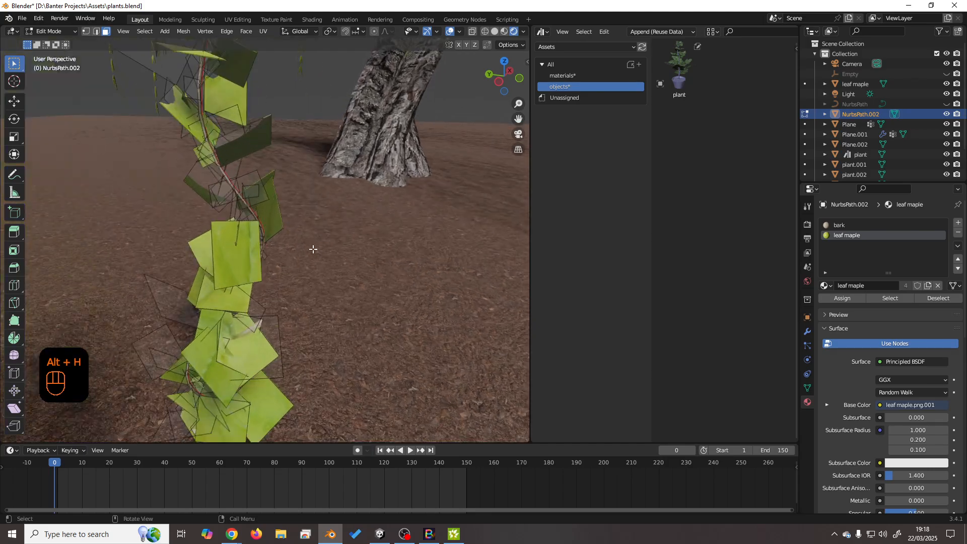
Return to Object Mode and raise the whole vine about 0.67 m along the Z axis.
middle_drag(312, 248, 258, 272)
key(Tab)
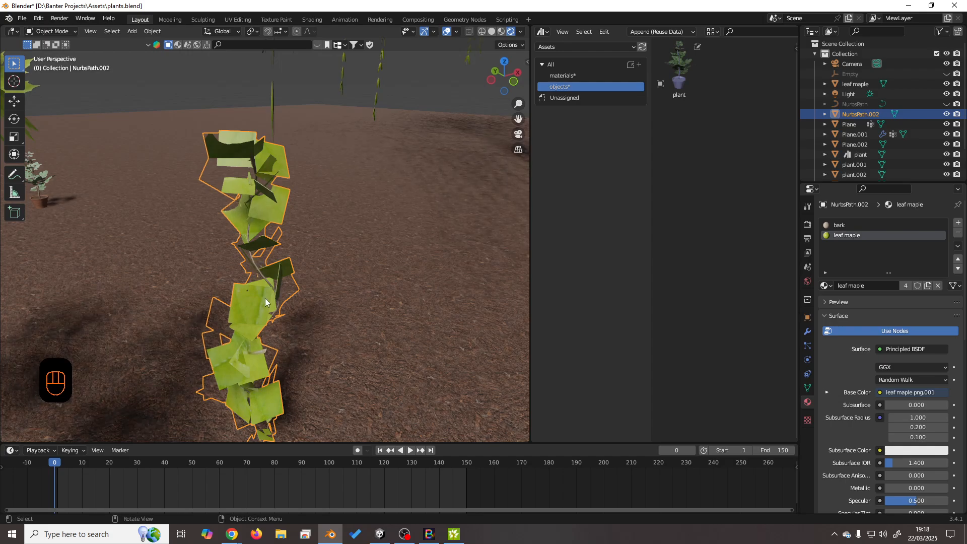
key(g)
key(z)
click(274, 221)
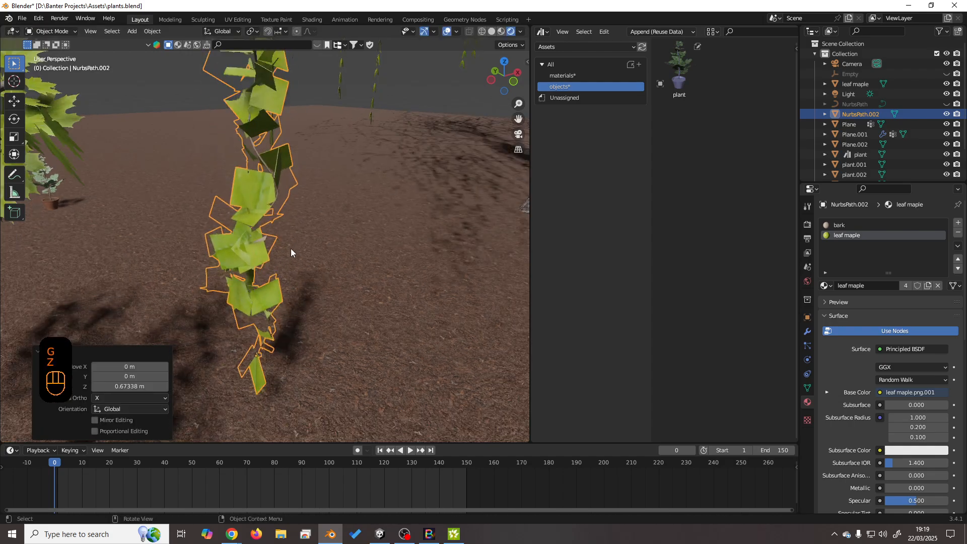
Select all of the vine's faces that use the leaf maple material in Edit Mode.
middle_drag(291, 249, 297, 270)
scroll(316, 255, up, 3)
key(Tab)
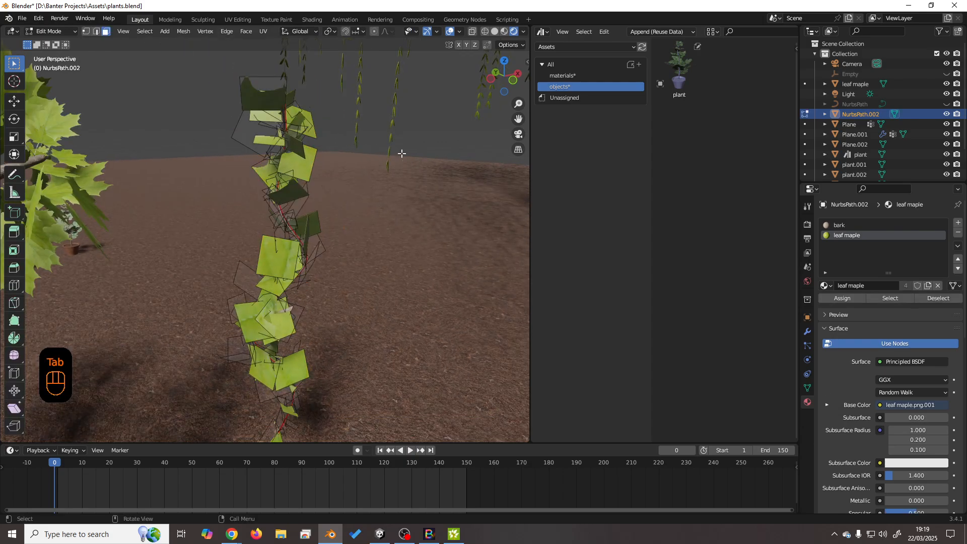
key(a)
key(a)
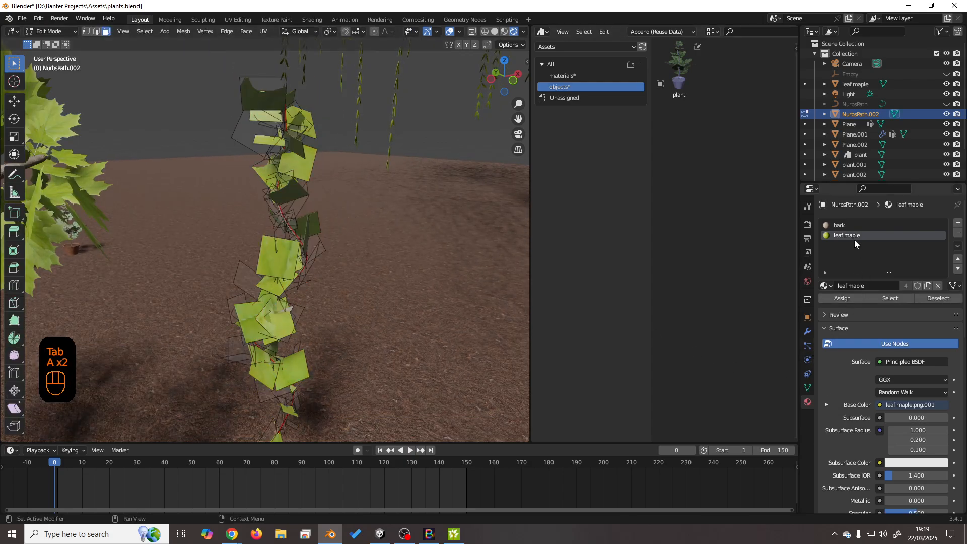
click(891, 298)
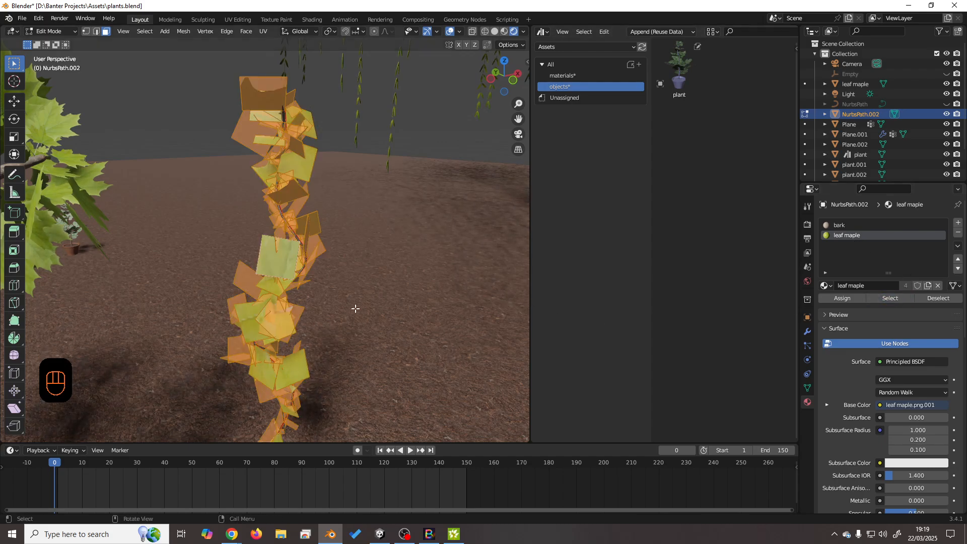
Delete the selected leaf maple faces from the vine, leaving only the stem, and return to Object Mode.
key(x)
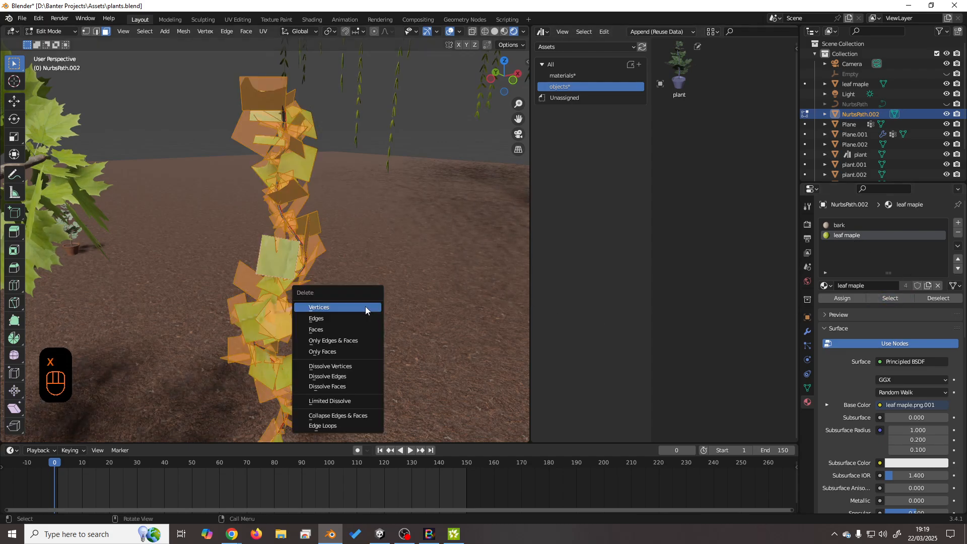
click(329, 330)
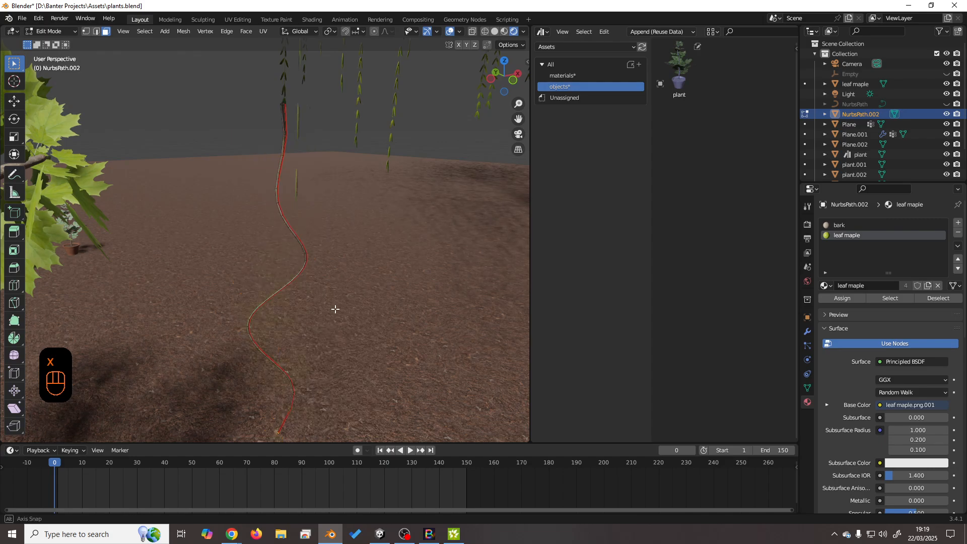
mouse_move(336, 309)
middle_down()
mouse_move(312, 324)
mouse_move(326, 316)
middle_up()
key(Tab)
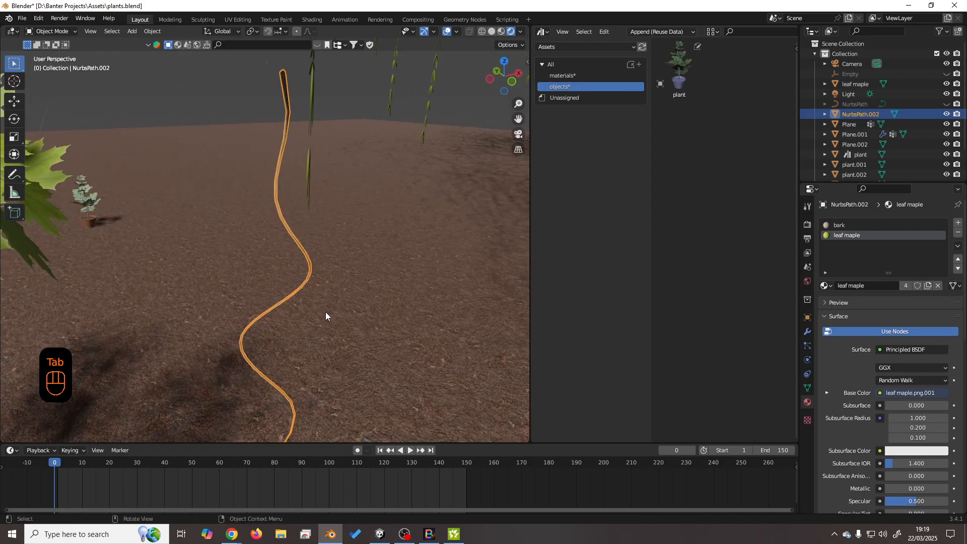
Add a hair particle system with advanced settings to the vine stem and set its number to 20.
click(808, 346)
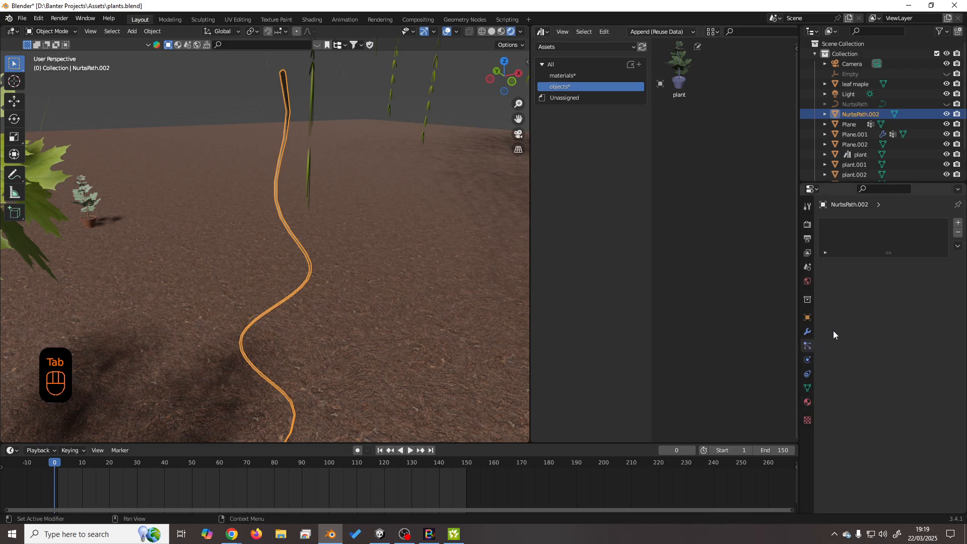
click(958, 223)
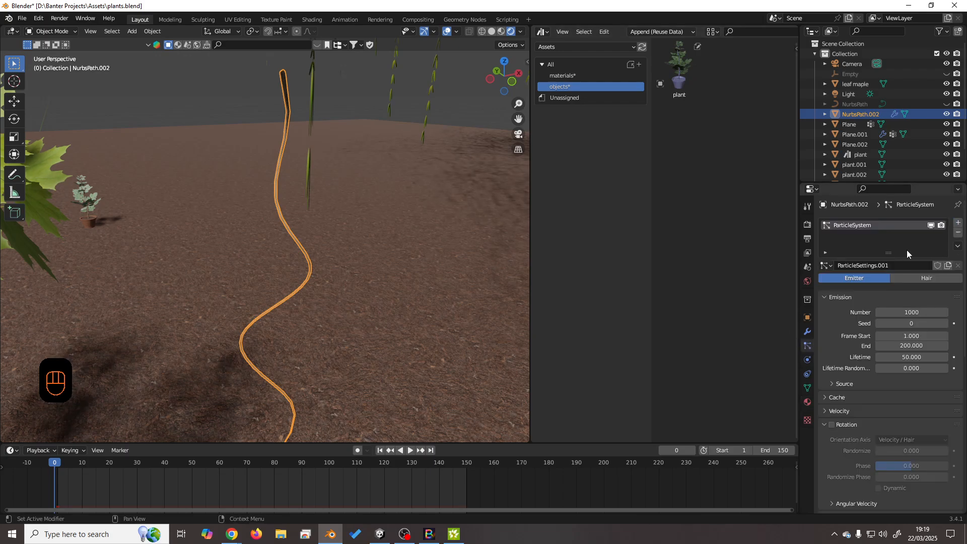
click(916, 278)
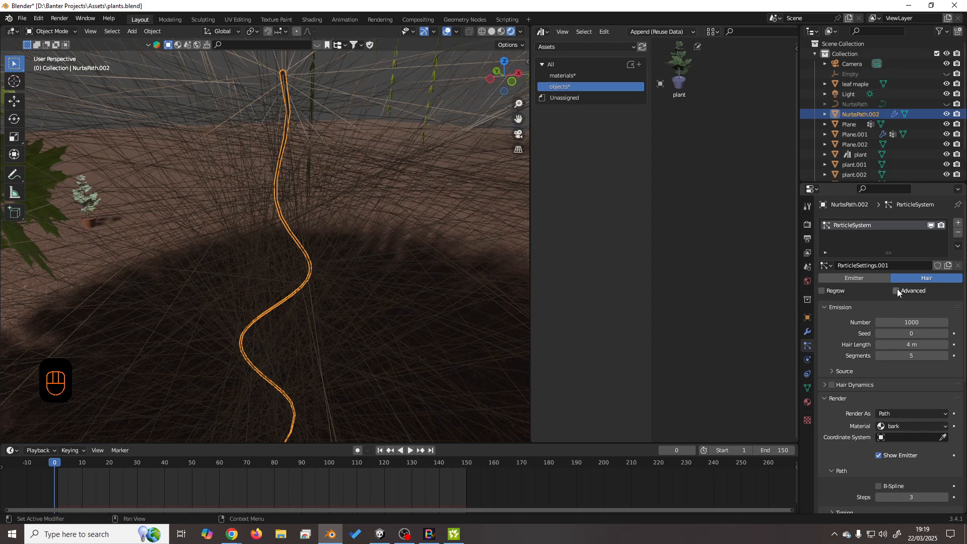
click(896, 290)
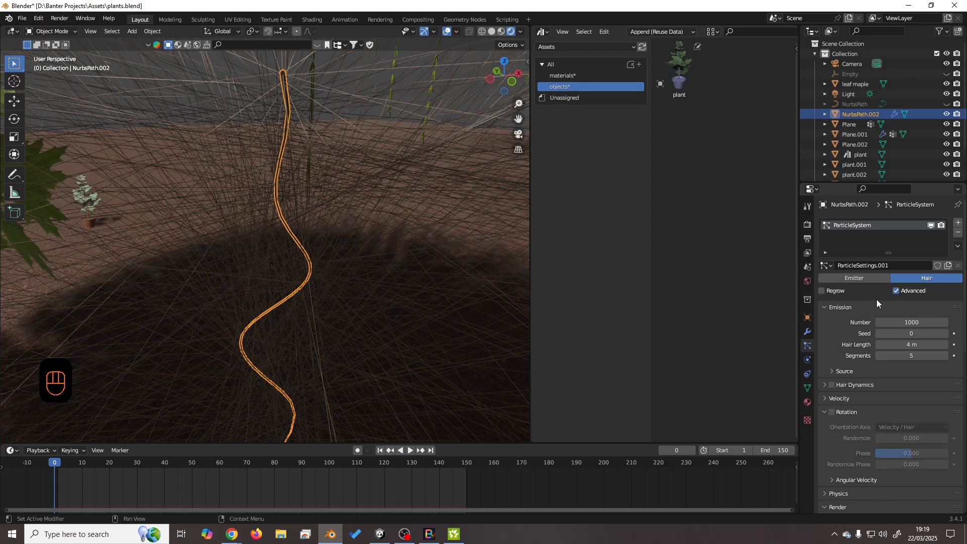
drag(933, 322, 902, 322)
click(935, 322)
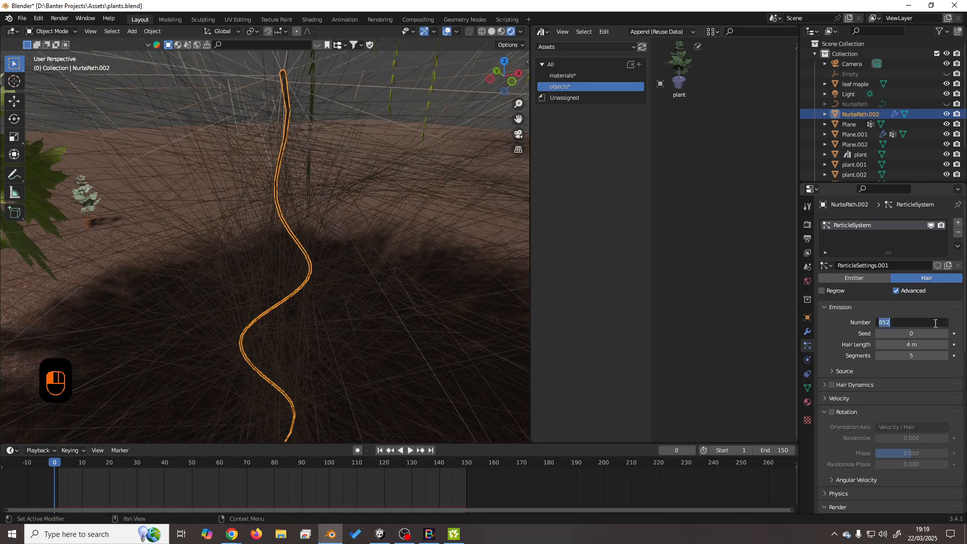
text(20)
key(Return)
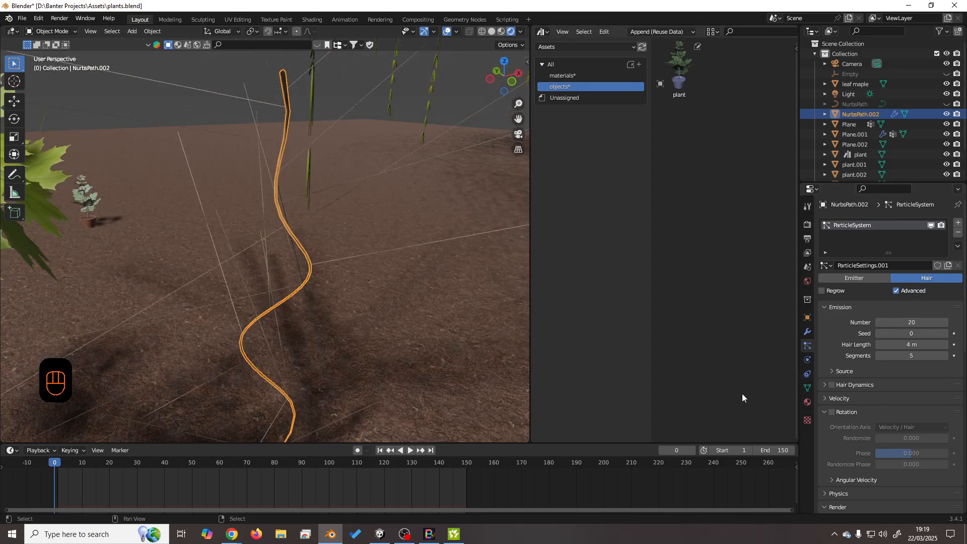
Render the stem's particles as an object, using leaf maple as the instance object.
scroll(899, 380, down, 10)
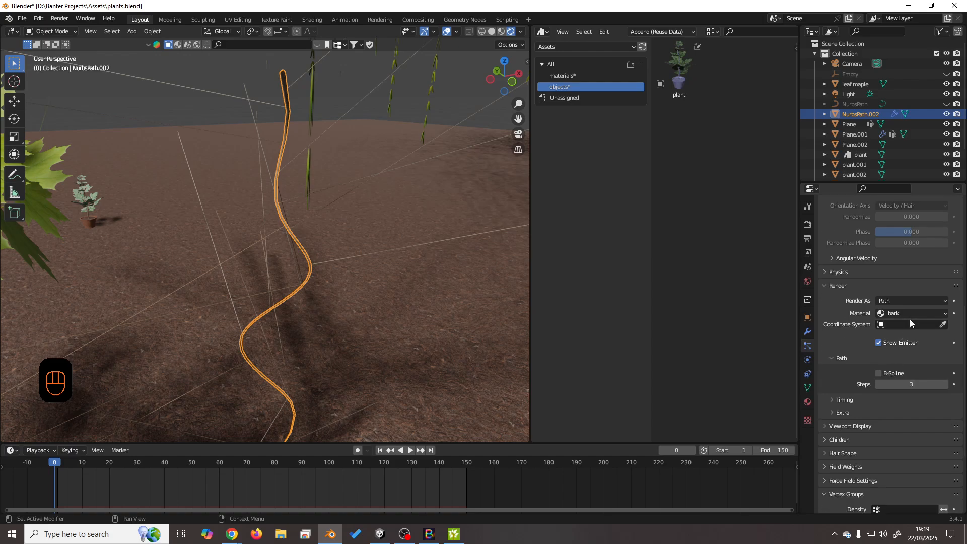
click(887, 302)
click(897, 335)
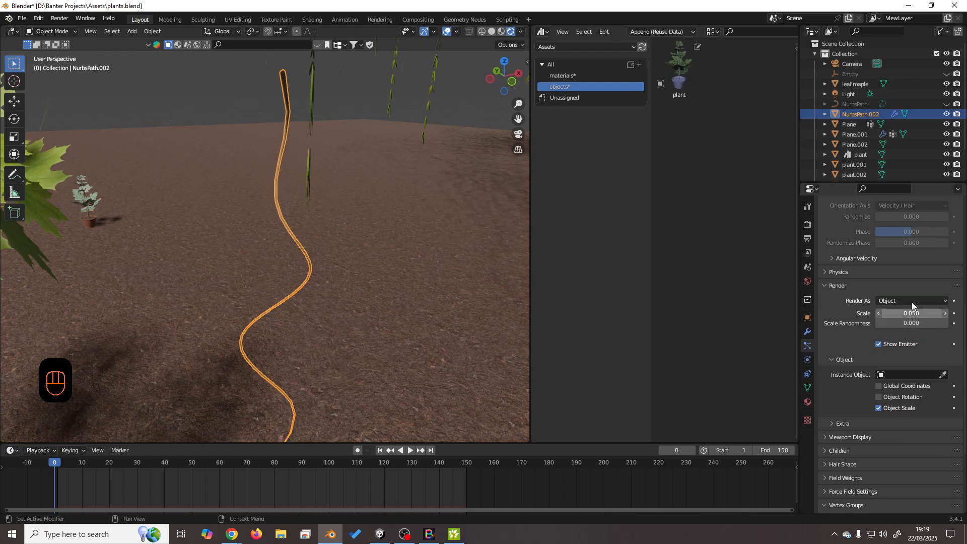
middle_drag(489, 330, 430, 325)
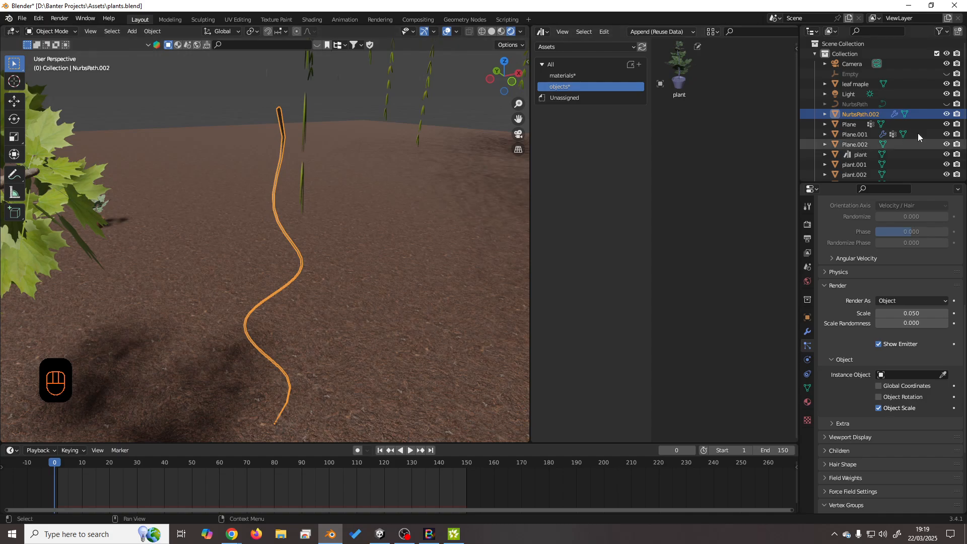
click(943, 376)
click(862, 82)
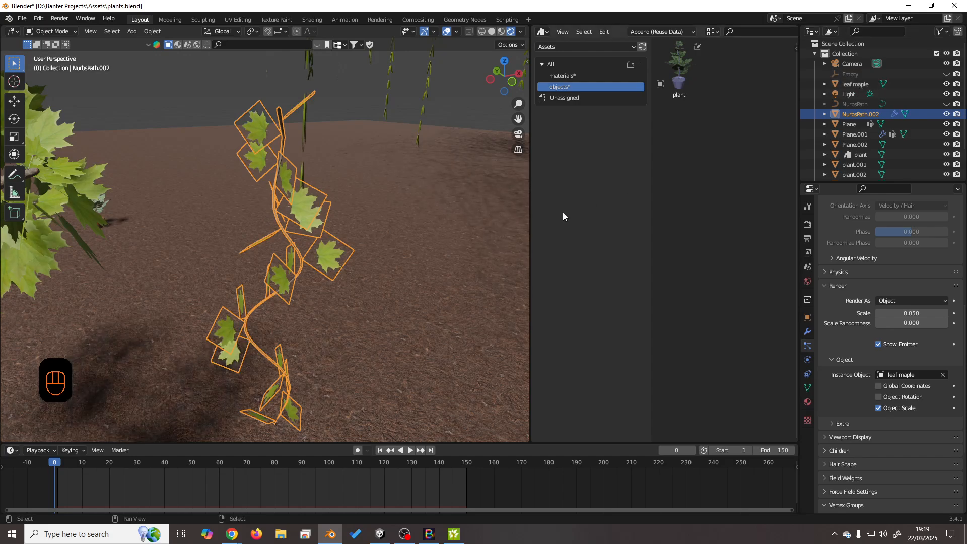
middle_drag(385, 323, 572, 373)
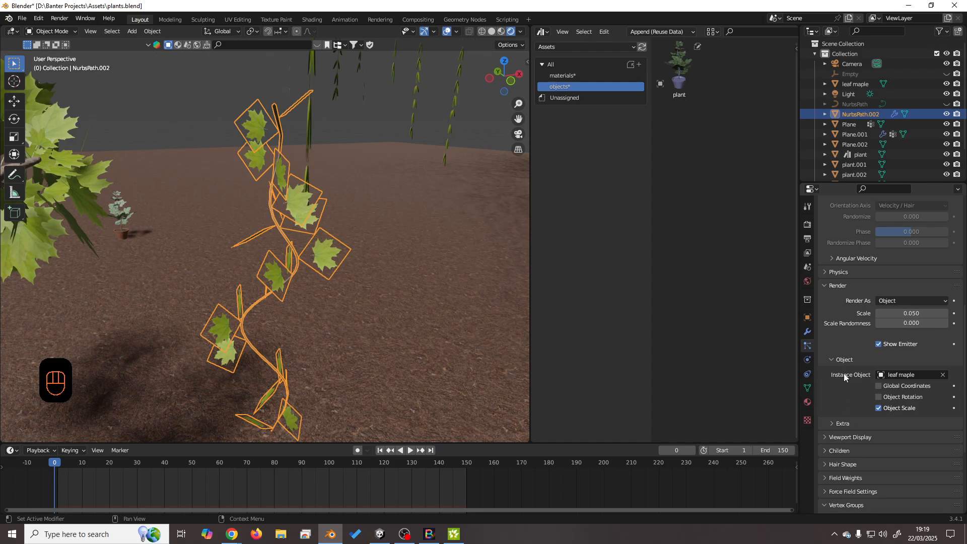
Enable rotation for the leaf particles and set their orientation axis to Normal-Tangent.
scroll(846, 376, up, 3)
click(832, 251)
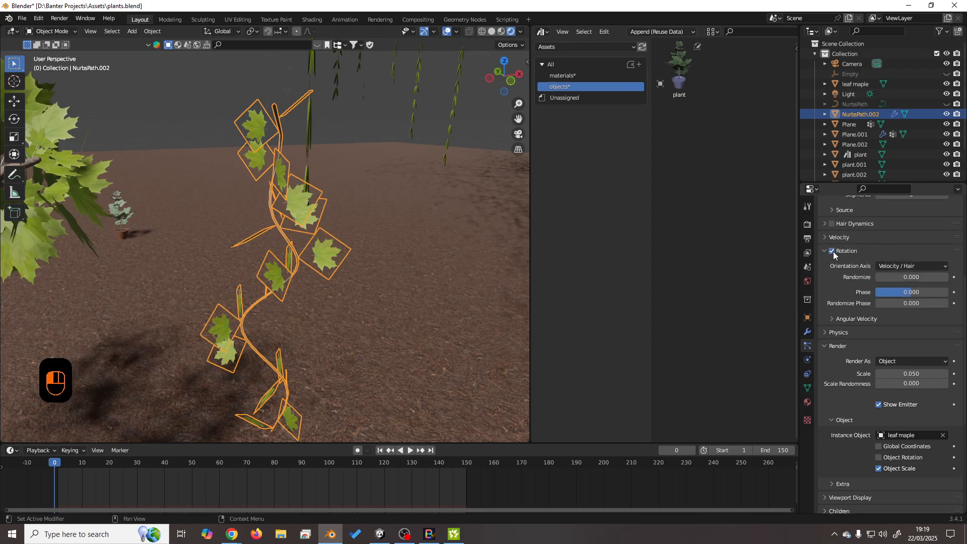
click(911, 266)
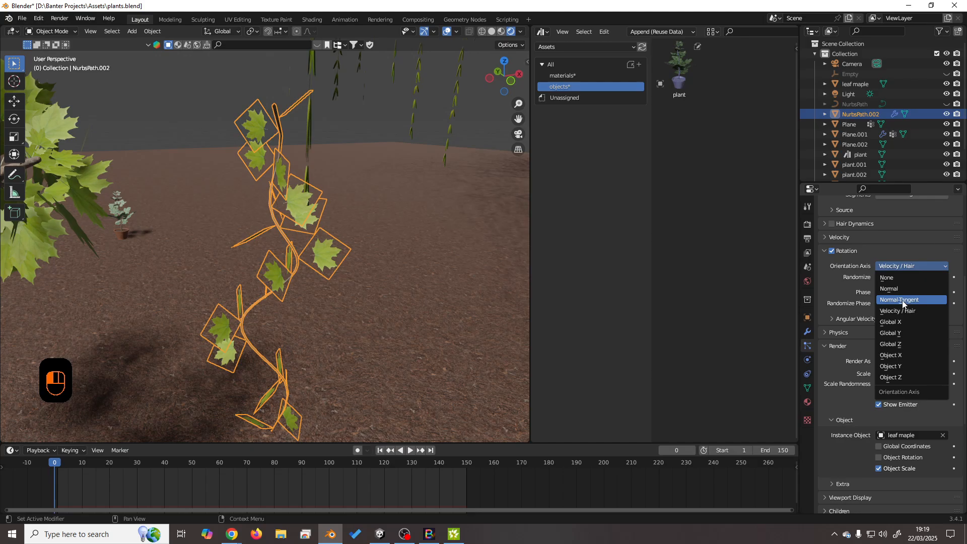
click(904, 301)
scroll(418, 333, down, 3)
scroll(418, 333, up, 2)
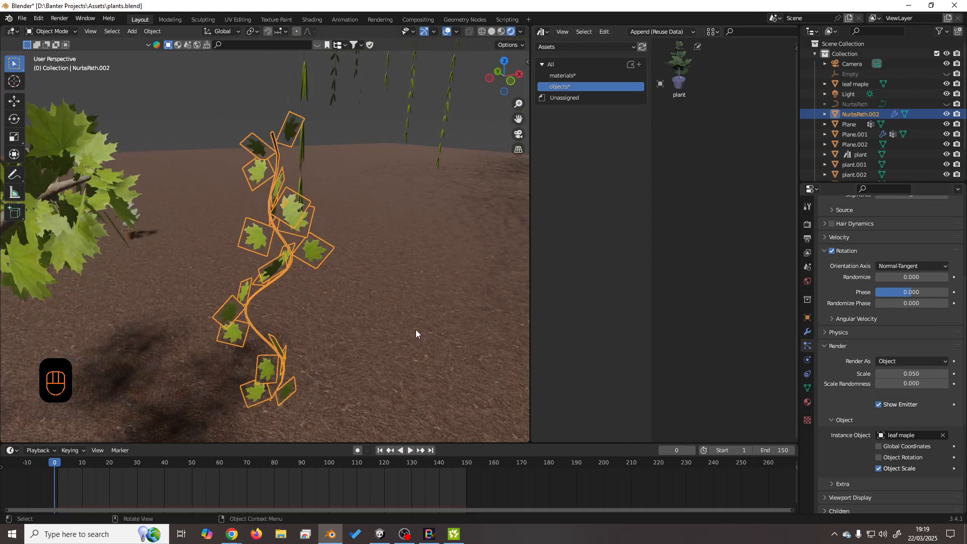
mouse_move(416, 330)
middle_down()
mouse_move(484, 316)
mouse_move(412, 323)
middle_up()
scroll(407, 328, up, 2)
scroll(406, 328, down, 1)
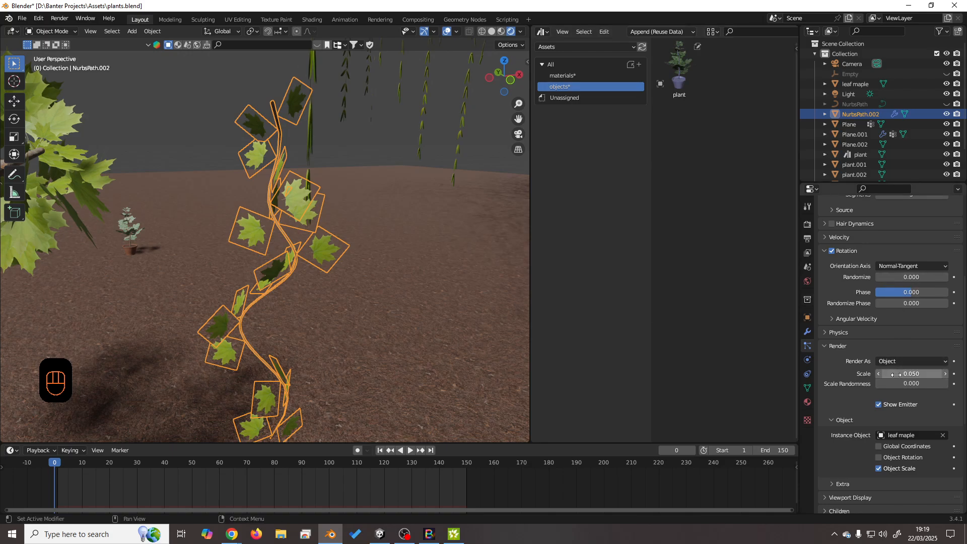
Set the leaf particles' scale randomness to 1.000 and their scale to about 0.077.
drag(891, 383, 924, 373)
scroll(498, 355, down, 3)
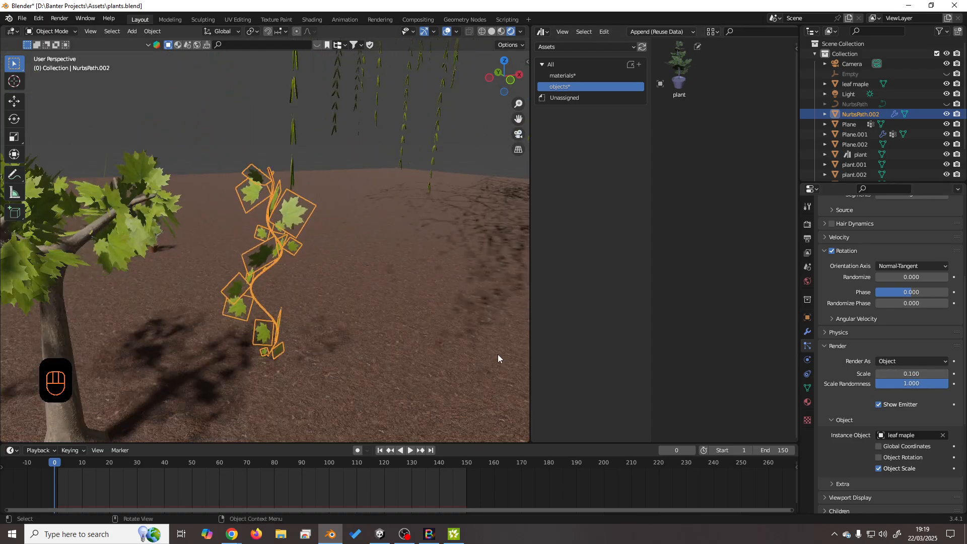
middle_drag(498, 359, 524, 327)
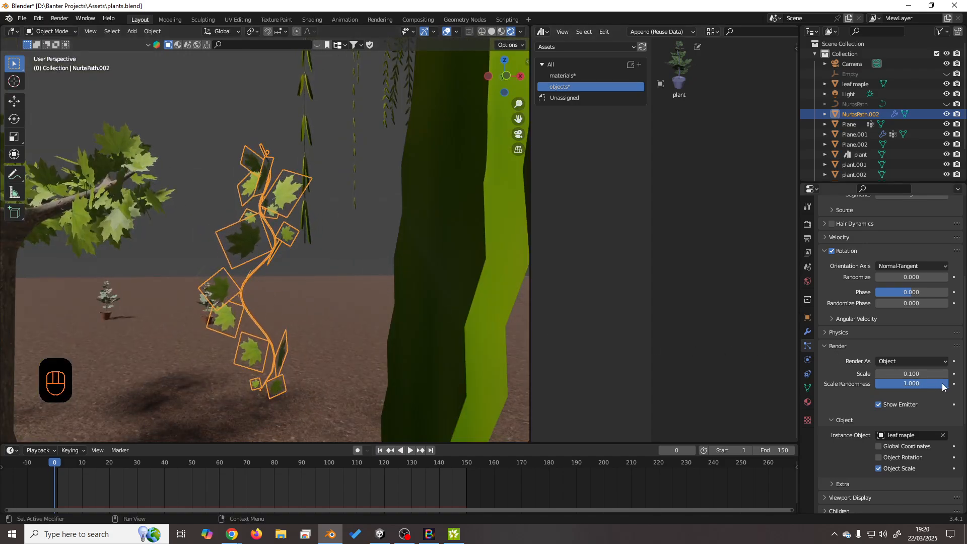
drag(922, 373, 911, 373)
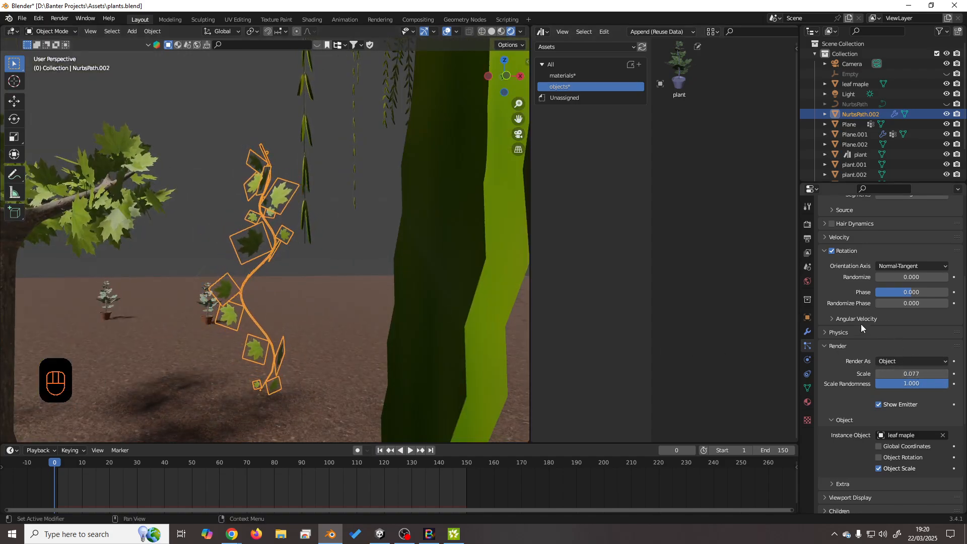
Vary the leaf rotation with Randomize at about 0.272, Phase at about 0.109 and Randomize Phase at about 0.286.
scroll(909, 289, up, 4)
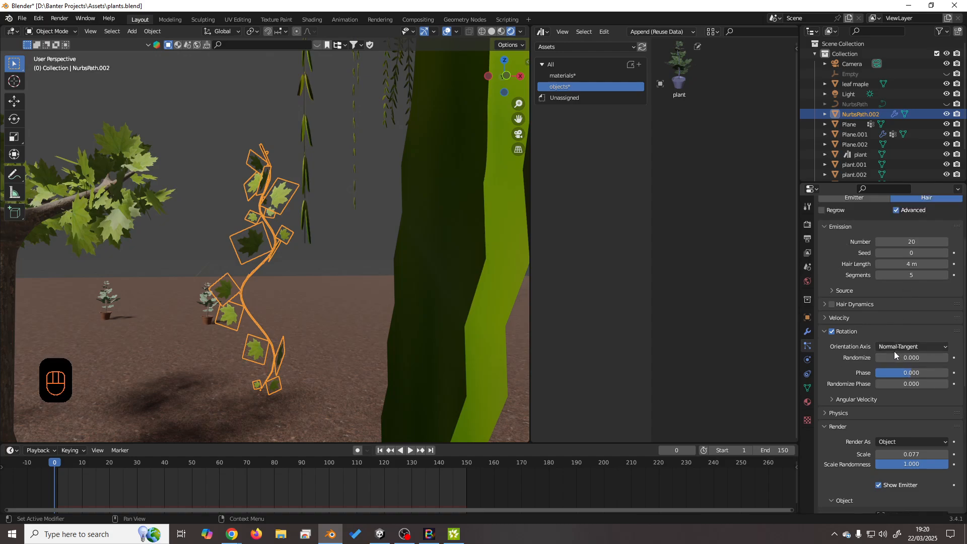
drag(883, 356, 907, 384)
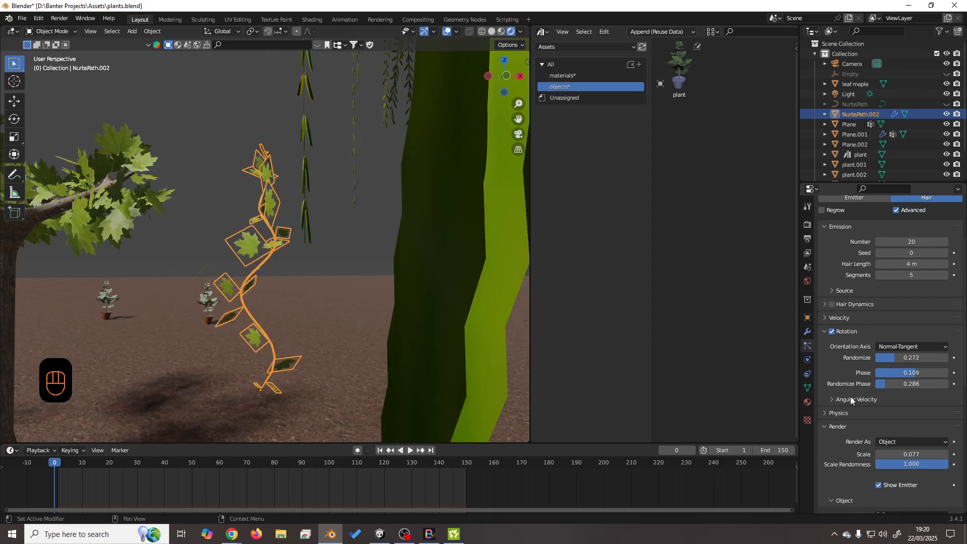
middle_drag(350, 323, 374, 329)
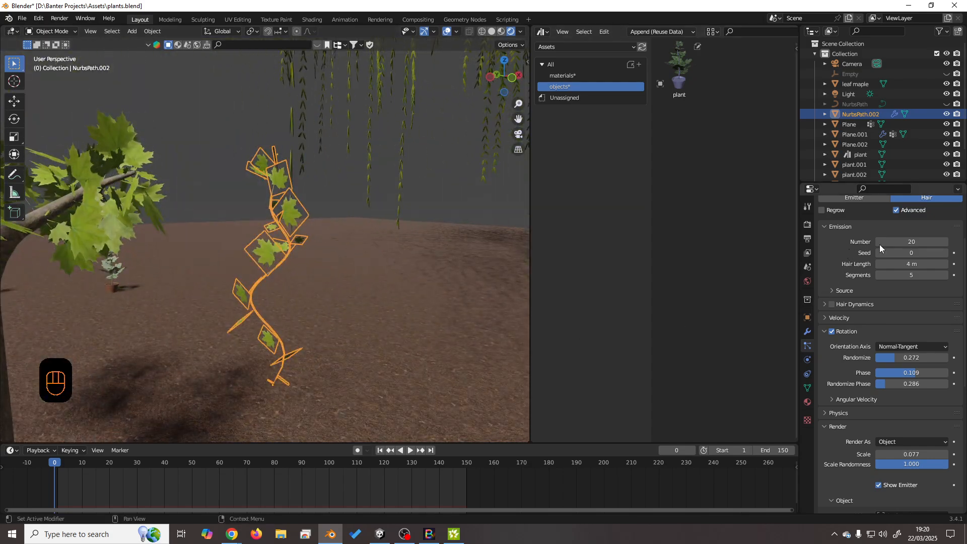
Deselect the vine to judge its leaf coverage and raise the particle number to 65.
drag(904, 245, 932, 245)
middle_drag(425, 295, 344, 205)
click(344, 206)
middle_drag(368, 238, 414, 275)
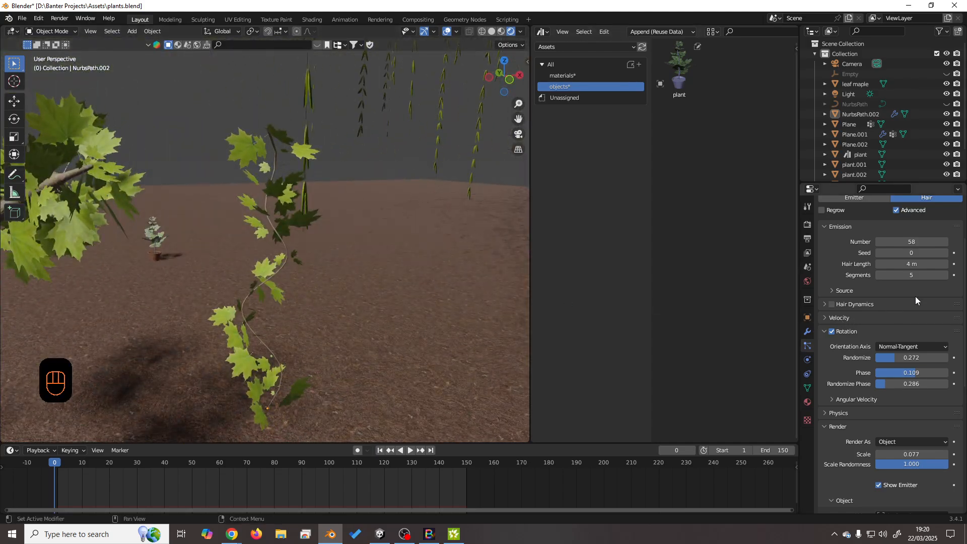
scroll(893, 298, down, 1)
scroll(893, 297, up, 1)
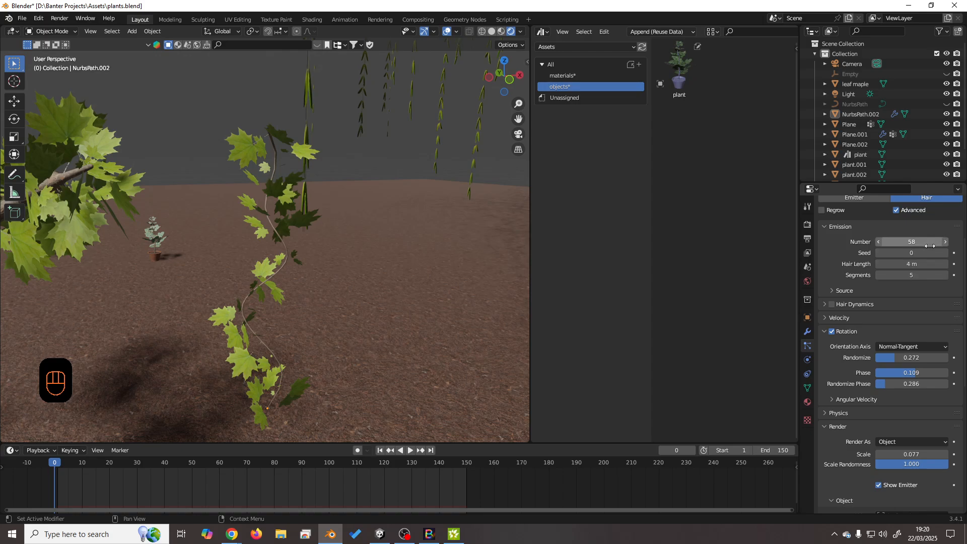
click(913, 243)
text(65)
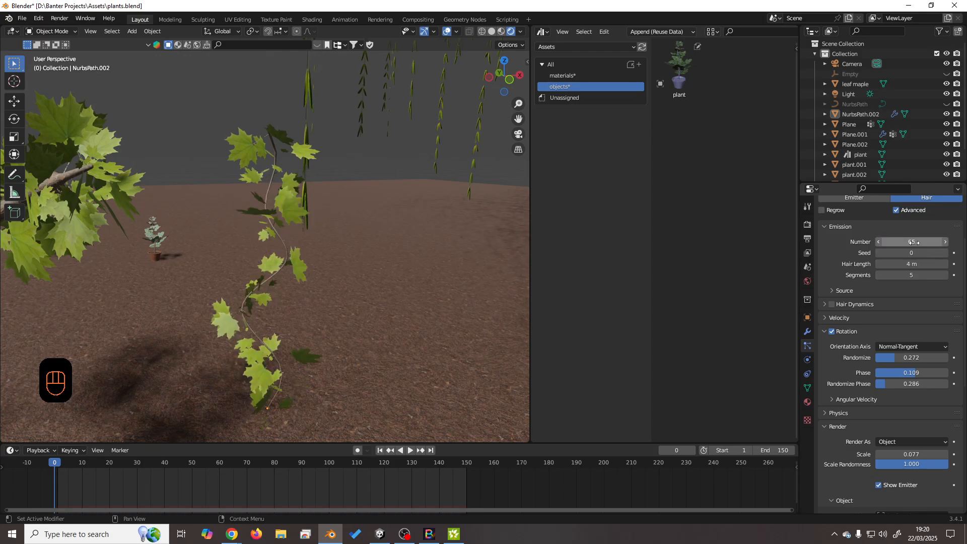
key(Return)
mouse_move(305, 286)
middle_down()
mouse_move(240, 234)
mouse_move(287, 284)
mouse_move(319, 289)
mouse_move(298, 287)
middle_up()
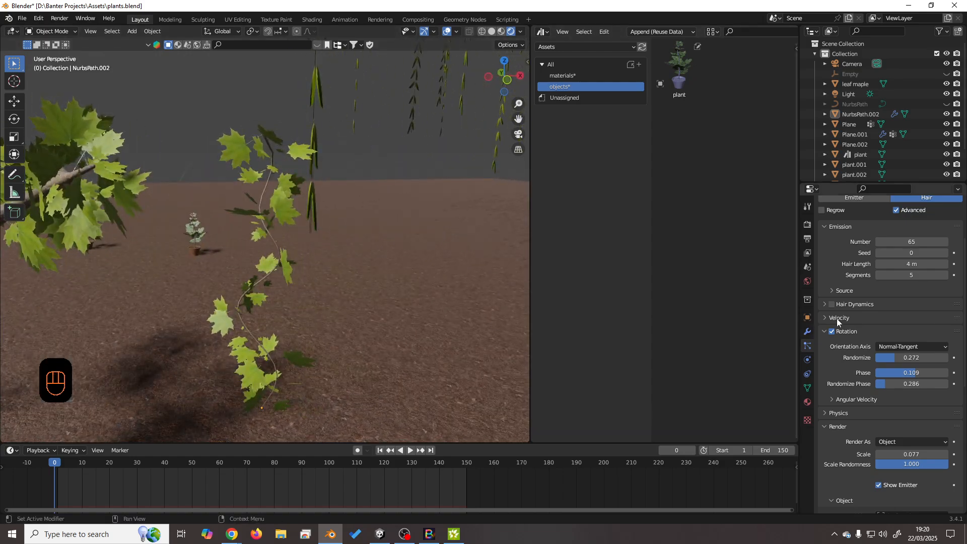
Select the vine stem NurbsPath.002 and make its particle system's leaf instances real.
click(808, 333)
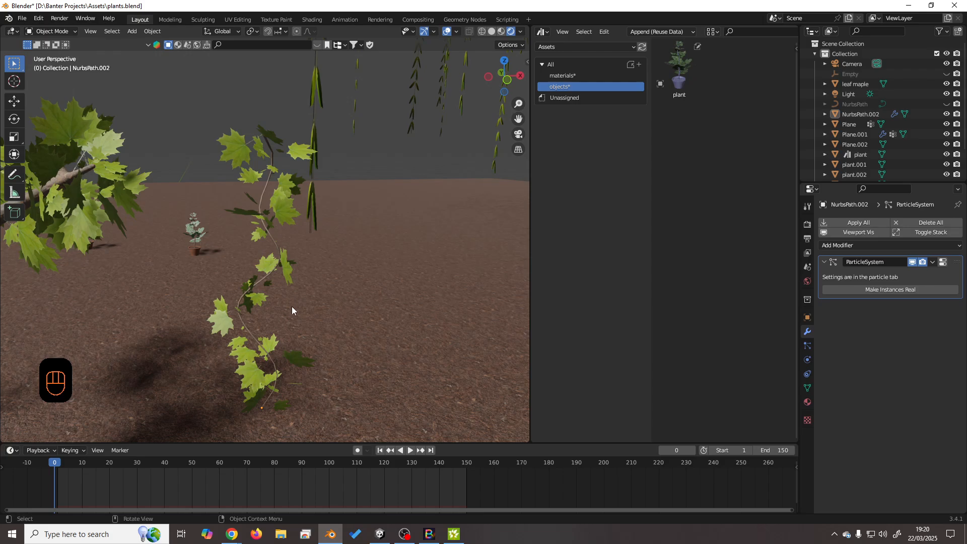
scroll(866, 116, down, 3)
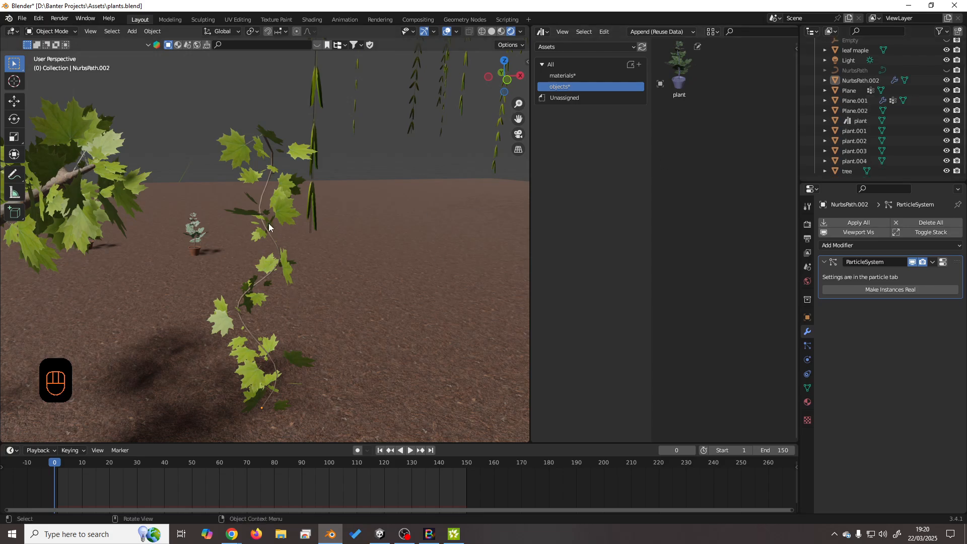
click(861, 80)
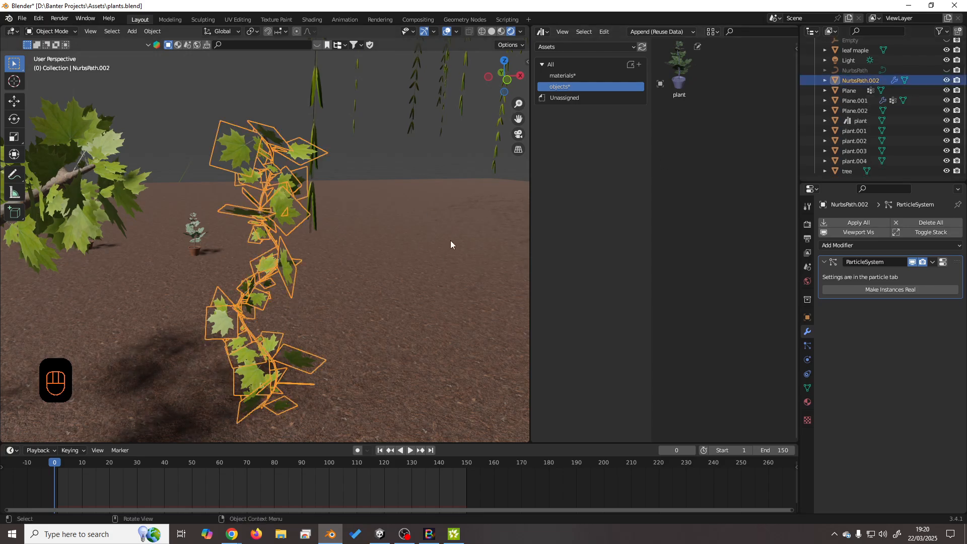
click(856, 291)
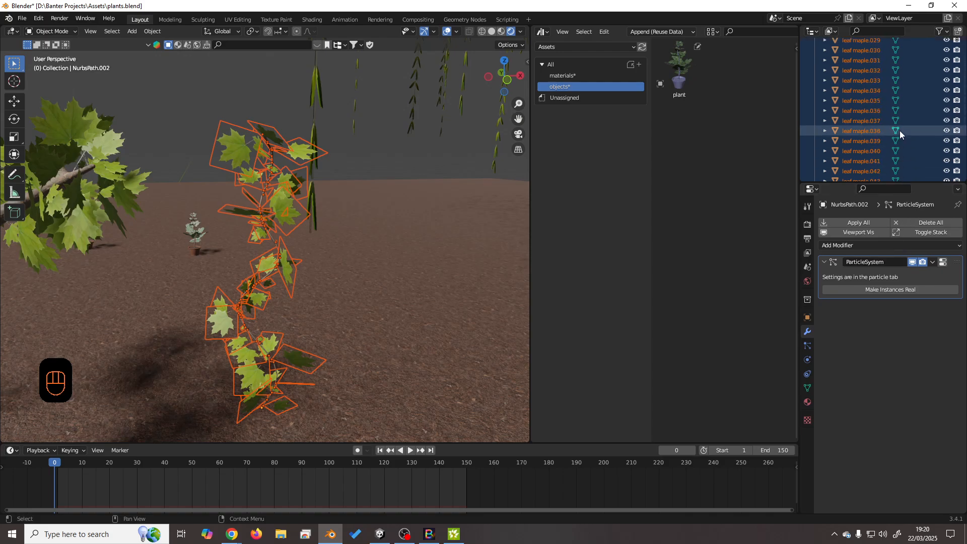
Add the vine stem NurbsPath.002 to the selected leaf maple copies and join them all into one object.
scroll(900, 132, down, 7)
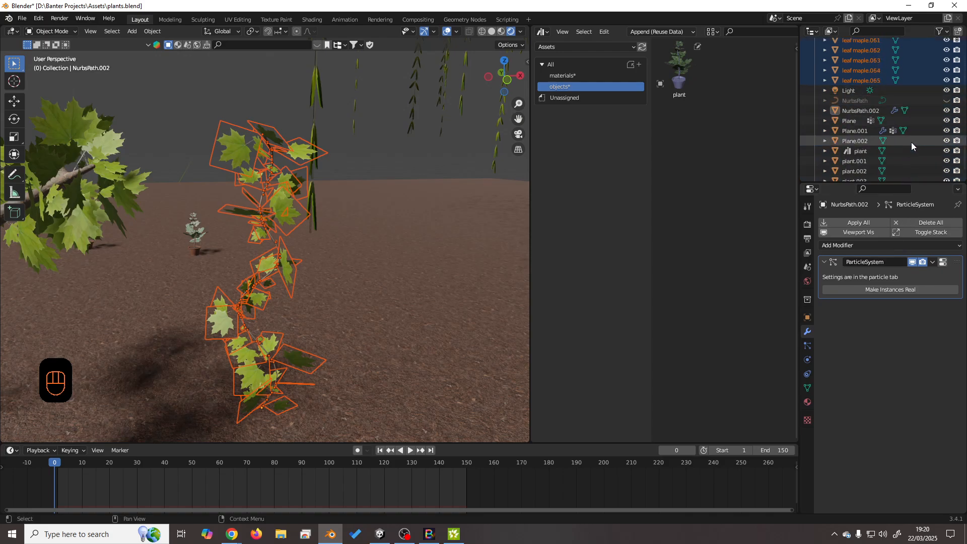
scroll(909, 140, down, 2)
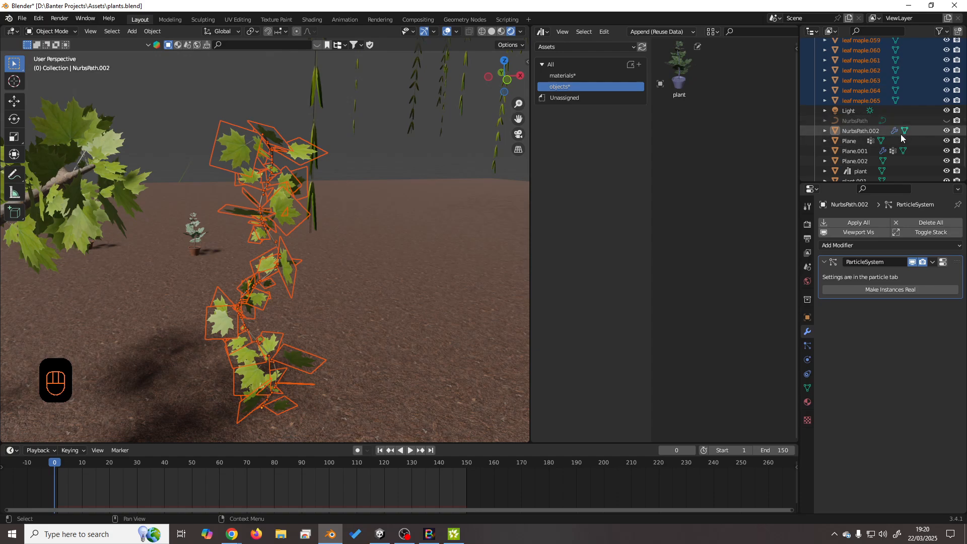
ctrl+click(858, 132)
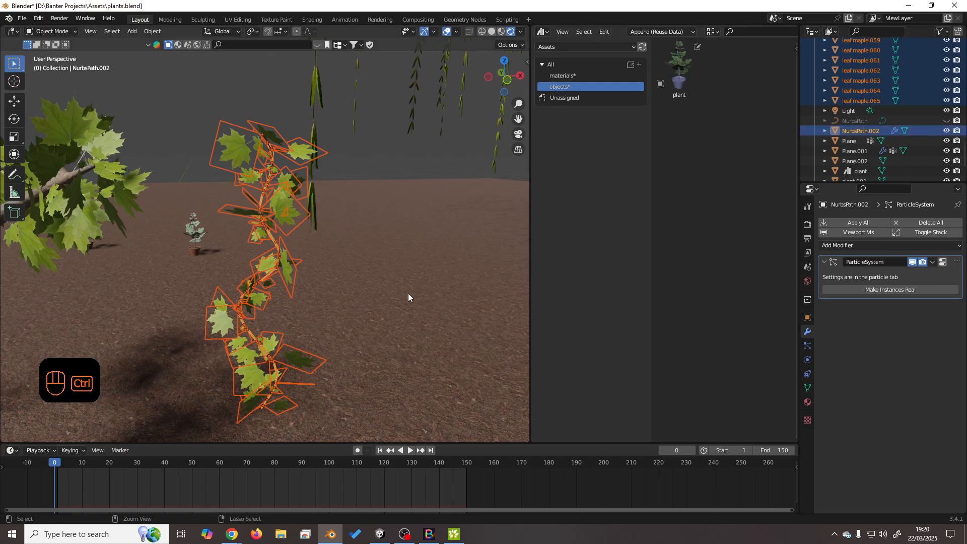
key(ctrl+j)
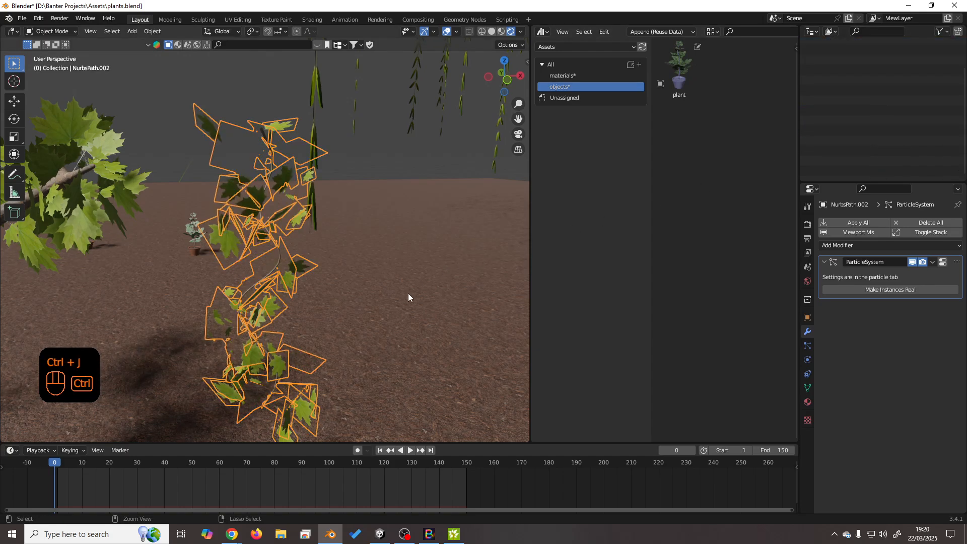
scroll(408, 293, up, 6)
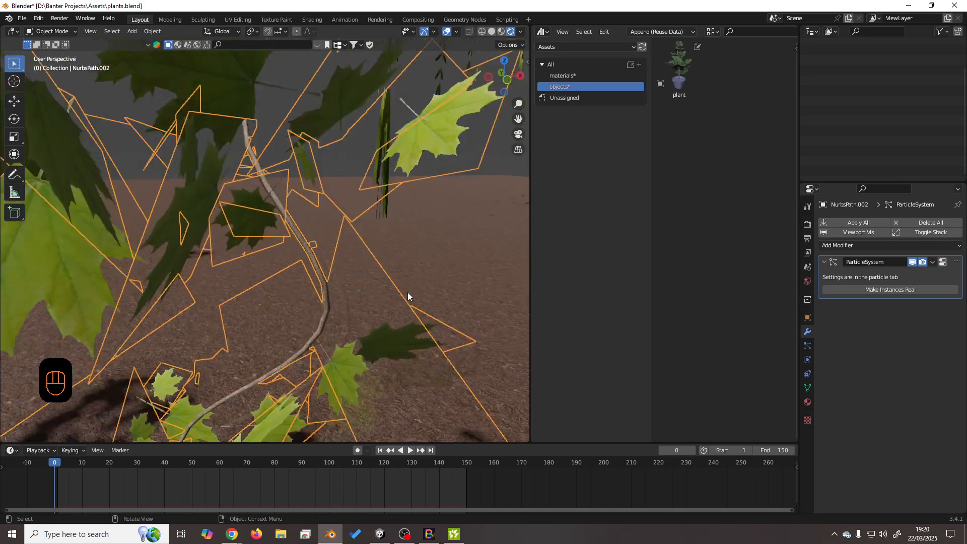
scroll(408, 292, down, 5)
Undo the join of leaves and stem, and undo making the leaf instances real.
key(ctrl+z)
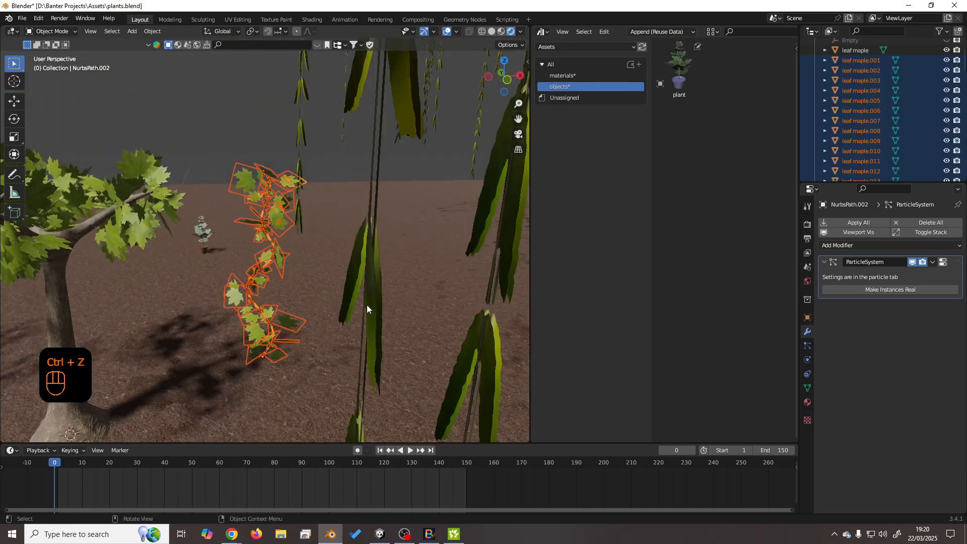
scroll(366, 304, down, 5)
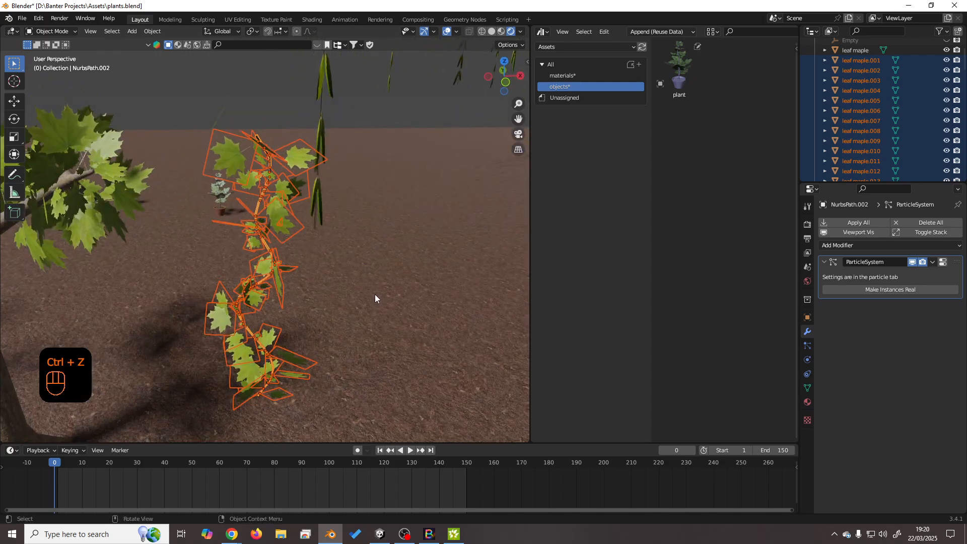
key(ctrl+z)
scroll(352, 315, up, 3)
scroll(352, 316, down, 3)
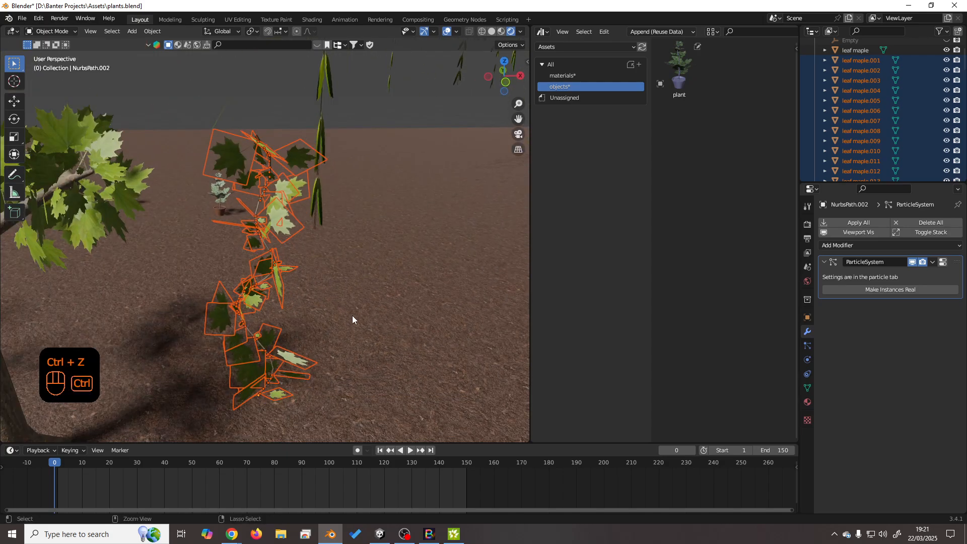
key(ctrl+z)
scroll(354, 313, up, 3)
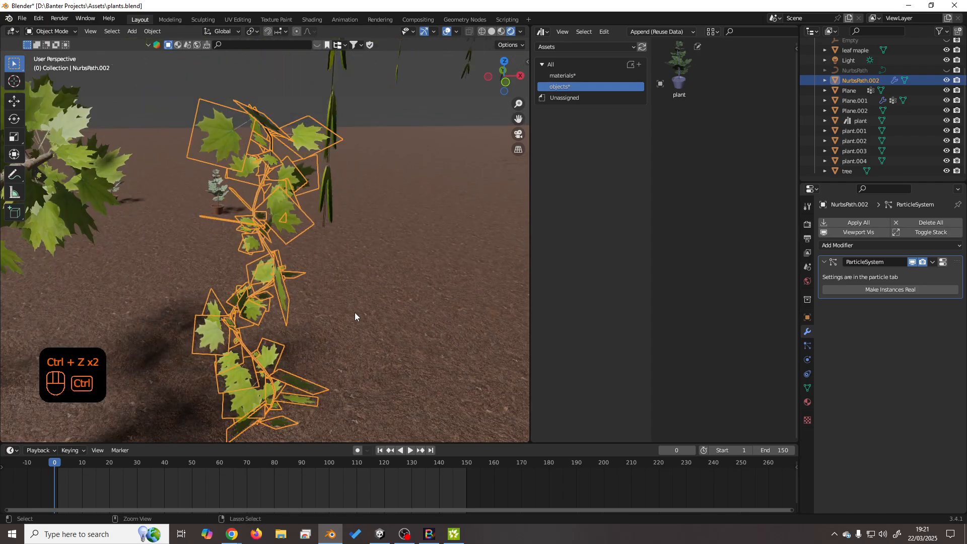
scroll(359, 313, down, 3)
scroll(359, 314, up, 3)
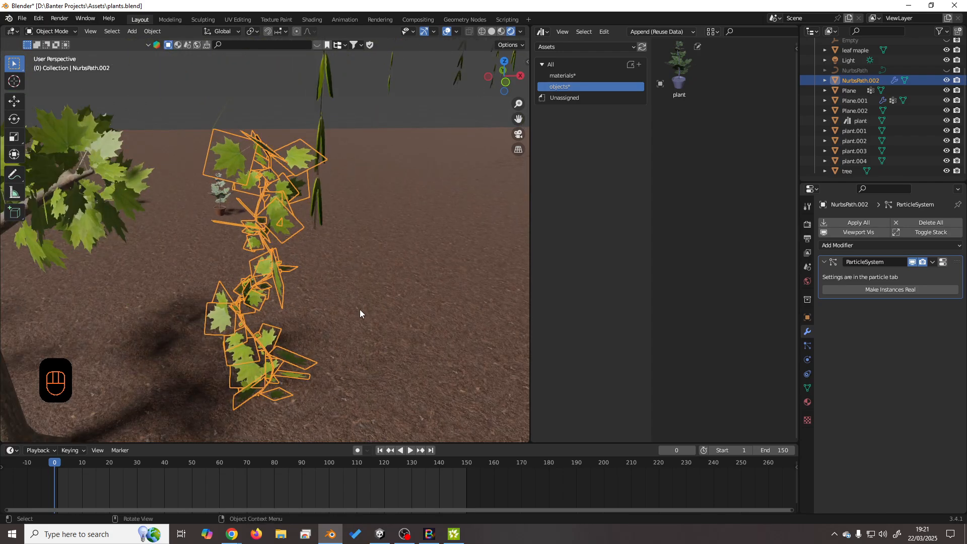
Apply the rotation and scale of NurbsPath.002 and make its particle leaf instances real again.
key(ctrl+a)
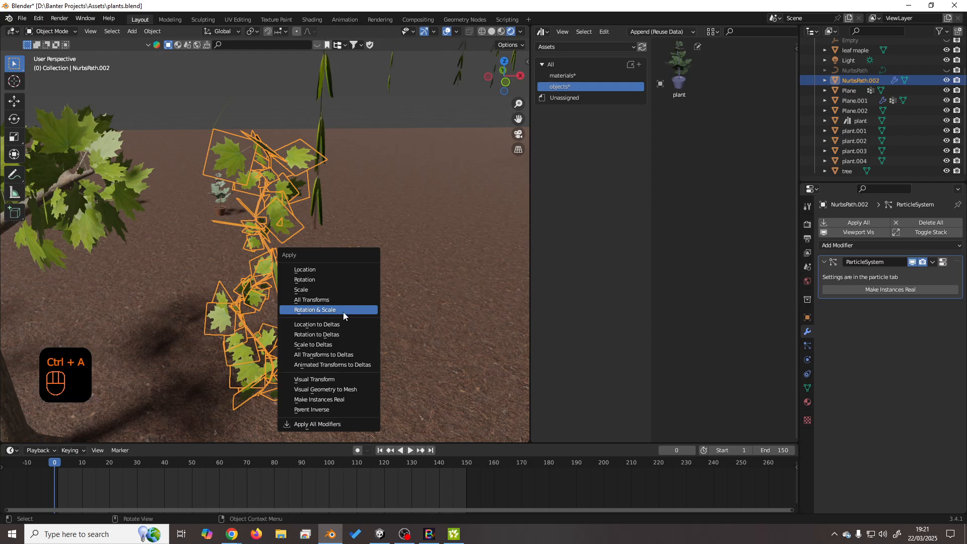
click(343, 311)
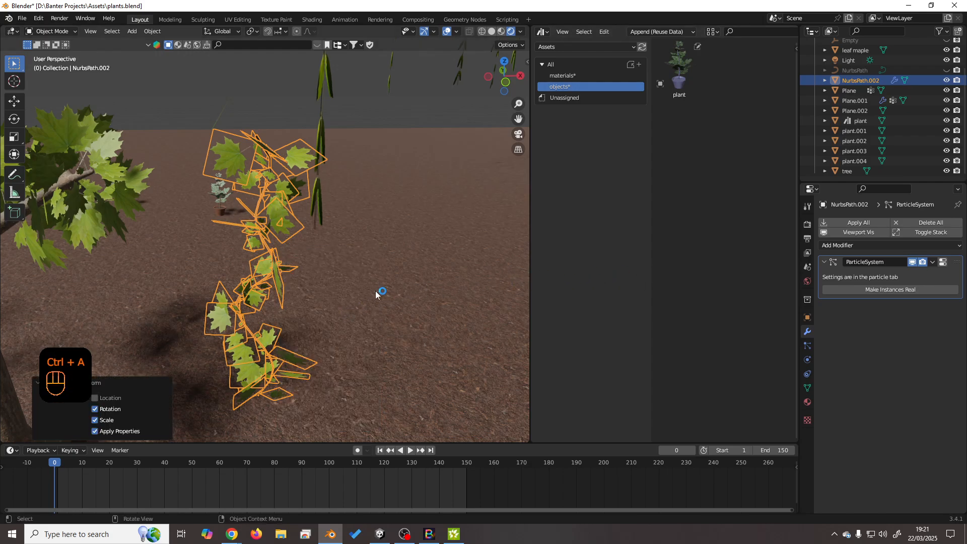
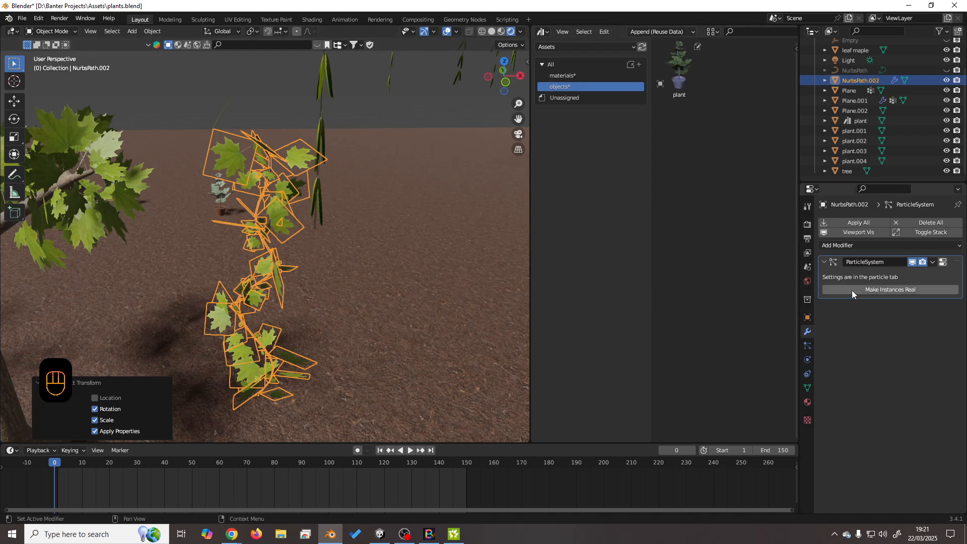
click(865, 289)
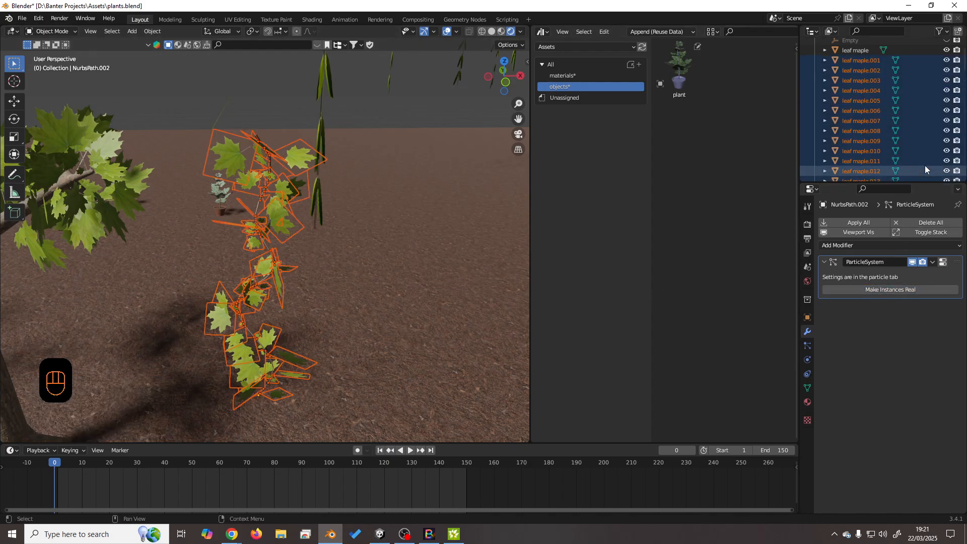
Try again to join the real leaf copies with the NurbsPath.002 stem, and undo the join.
scroll(961, 141, down, 6)
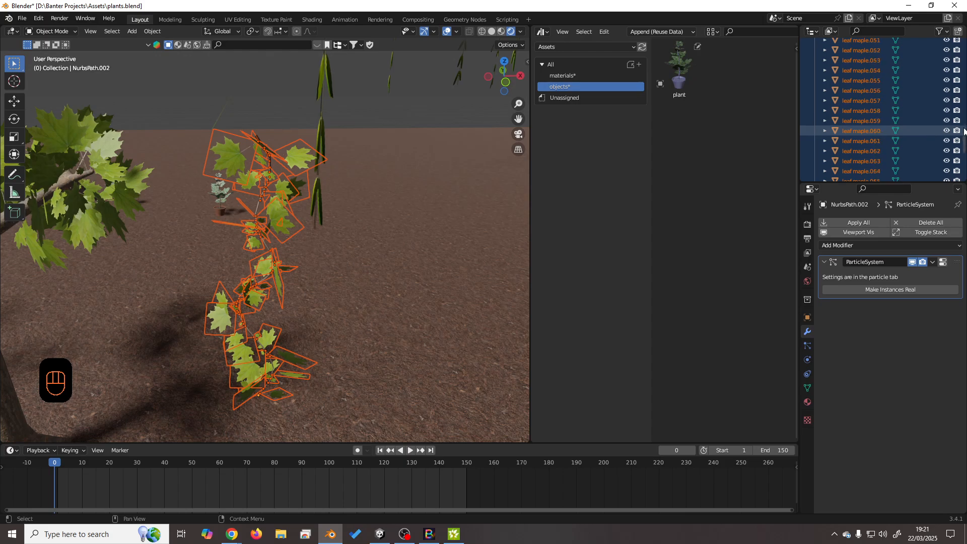
scroll(962, 142, down, 5)
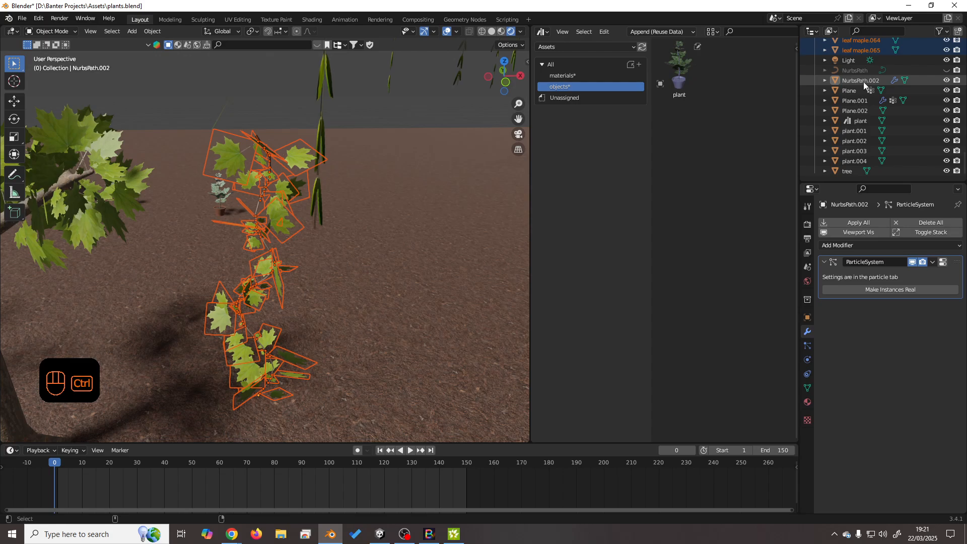
key(ctrl+j)
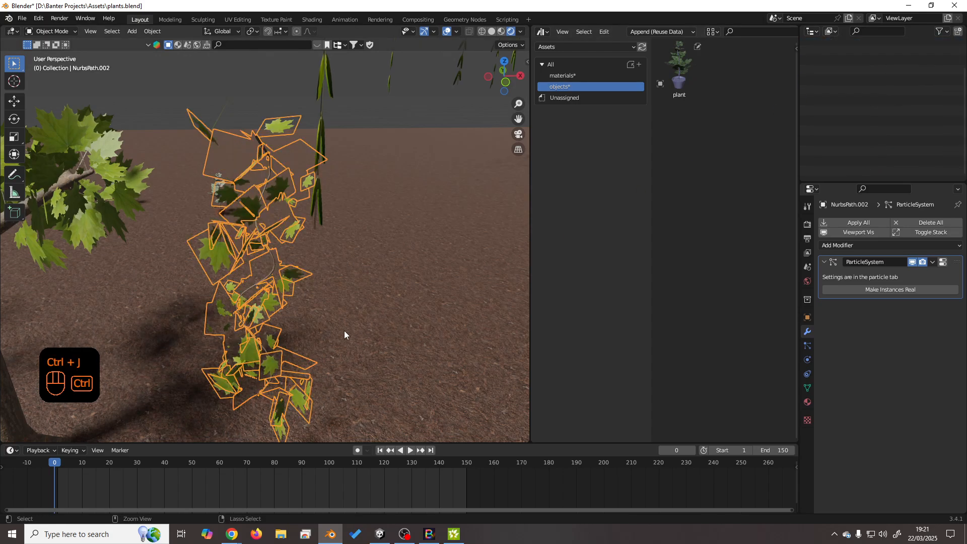
key(ctrl+z)
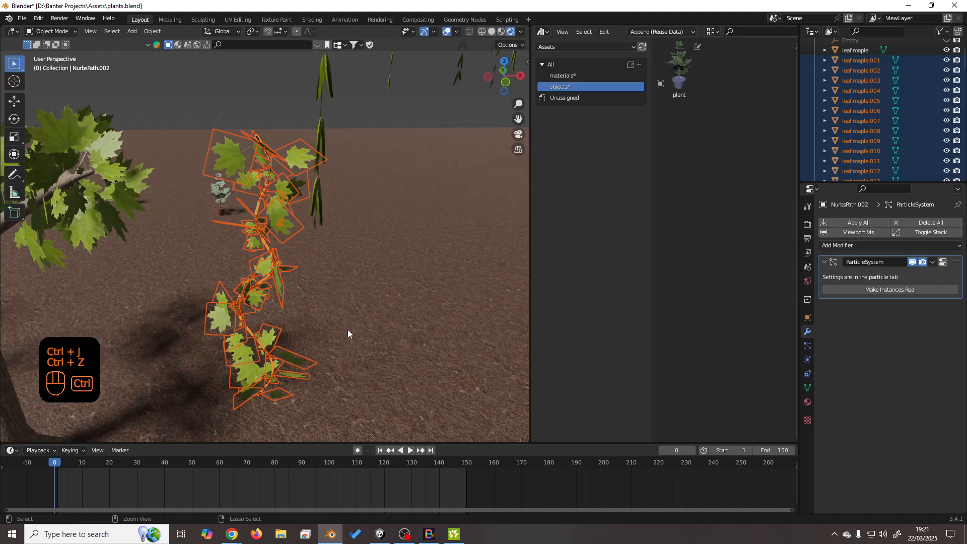
Inspect the vine's leaves up close and review its particle rotation, render and vertex group settings.
shift+middle_drag(301, 326, 268, 303)
scroll(371, 276, up, 2)
scroll(373, 273, up, 4)
mouse_move(315, 203)
middle_down()
mouse_move(331, 222)
mouse_move(331, 212)
middle_up()
click(808, 347)
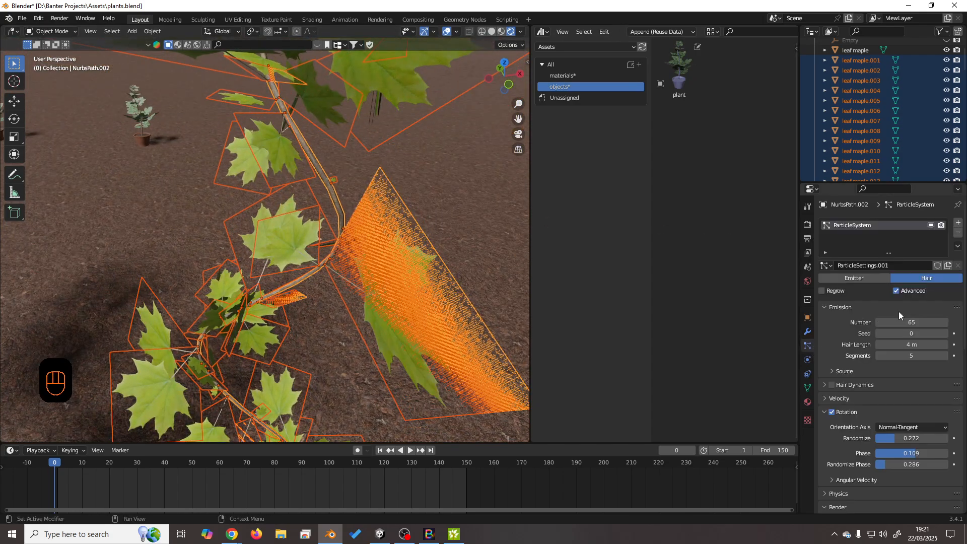
scroll(856, 333, down, 5)
scroll(856, 333, down, 6)
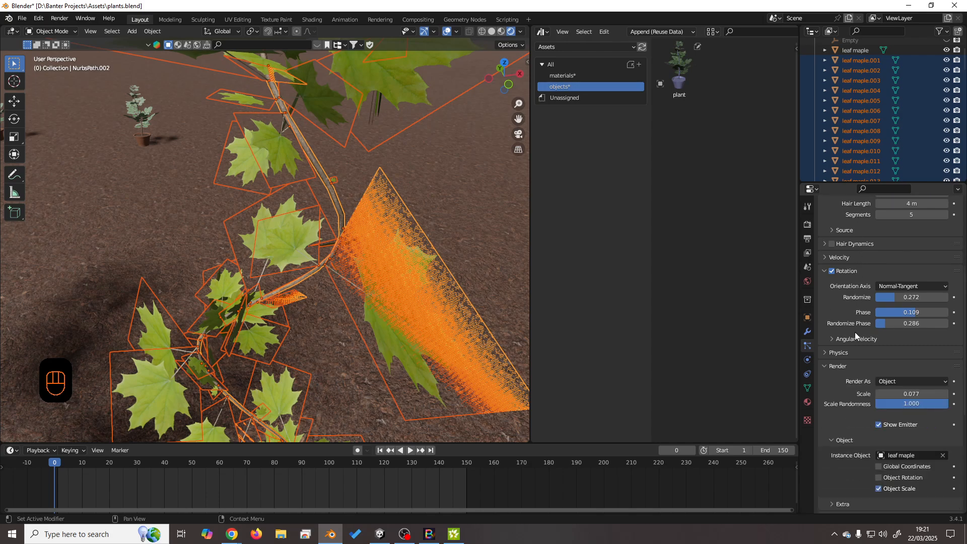
scroll(853, 328, down, 5)
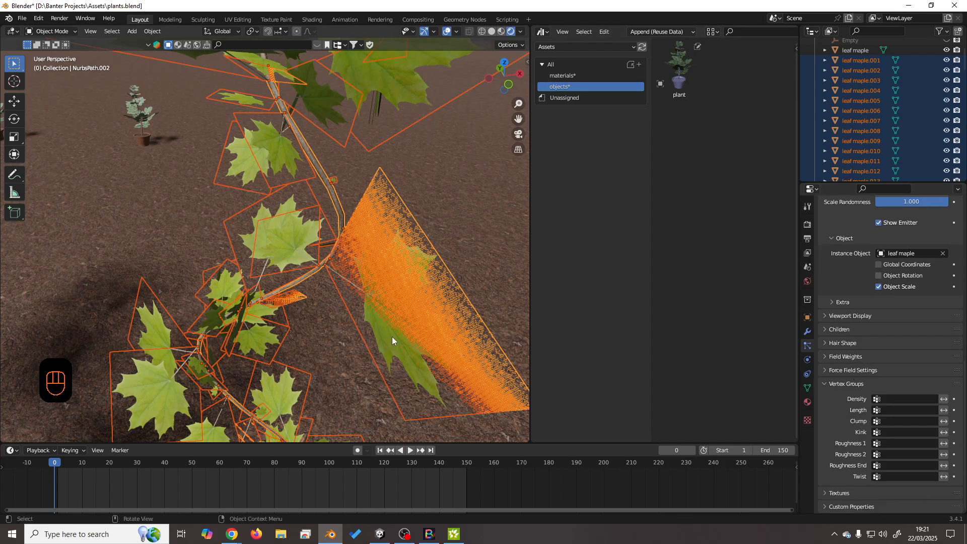
middle_drag(392, 341, 412, 285)
scroll(332, 325, down, 5)
scroll(348, 298, up, 3)
scroll(403, 286, down, 4)
scroll(403, 287, up, 3)
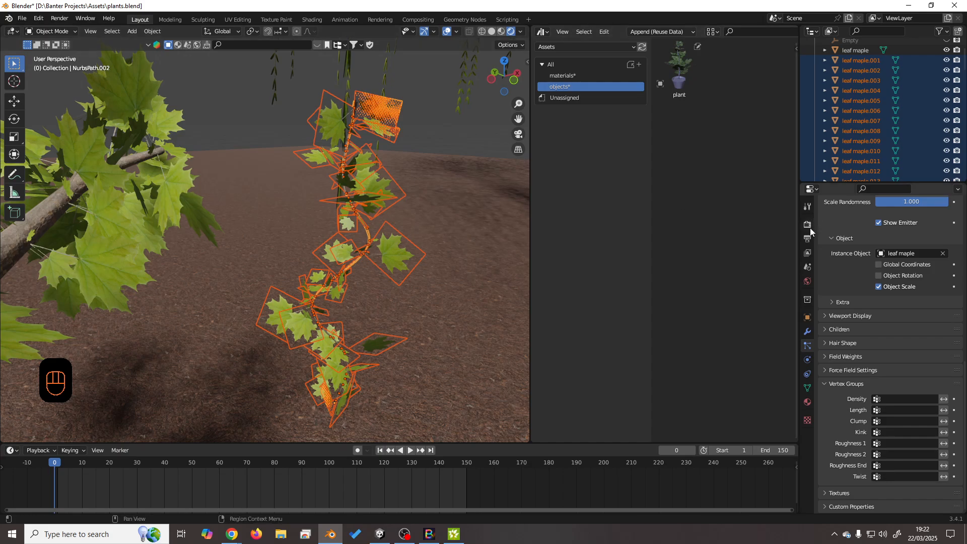
Check the Select Box tool's transform options in both Object Mode and Edit Mode.
click(808, 207)
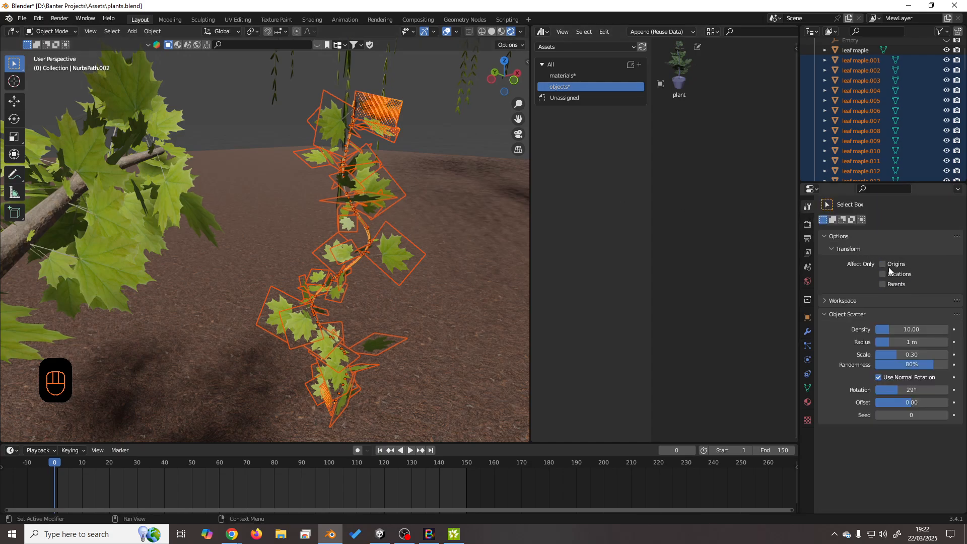
click(838, 237)
click(838, 236)
key(Tab)
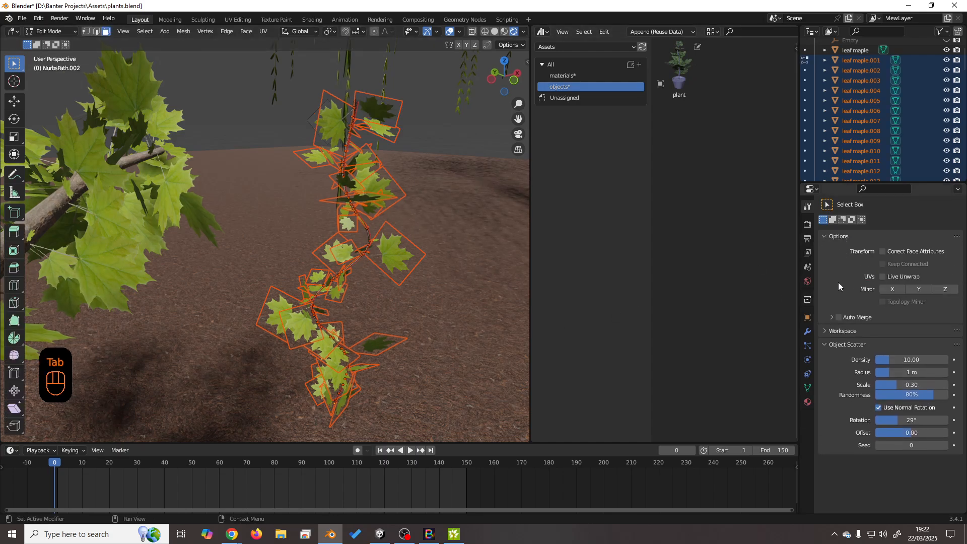
key(Tab)
mouse_move(380, 264)
middle_down()
mouse_move(392, 274)
mouse_move(367, 255)
mouse_move(389, 267)
middle_up()
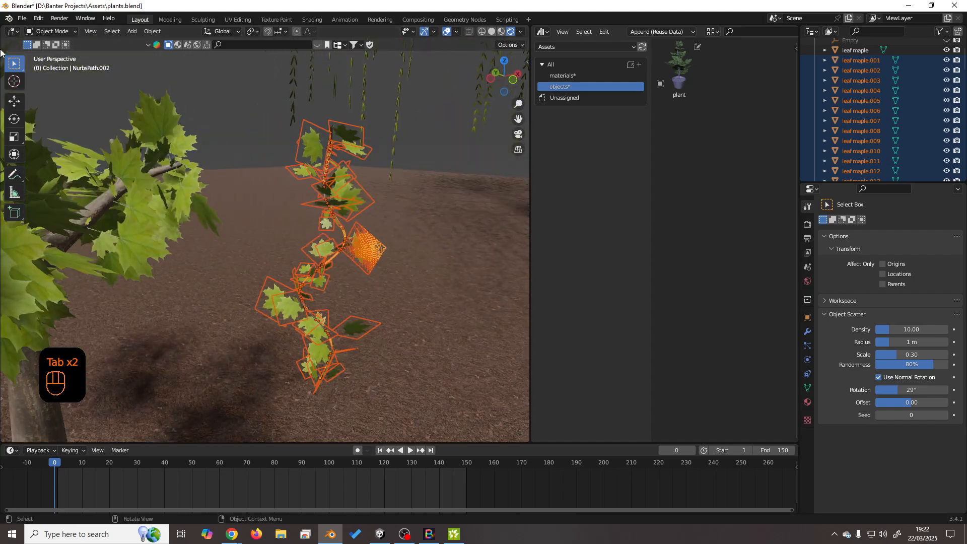
Revert plants.blend to its last saved version.
click(22, 18)
mouse_move(36, 31)
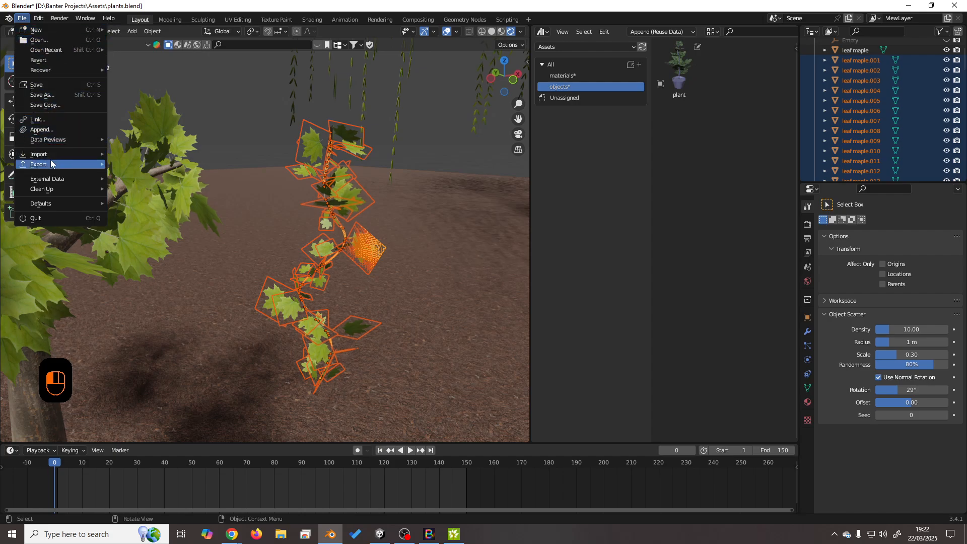
mouse_move(50, 164)
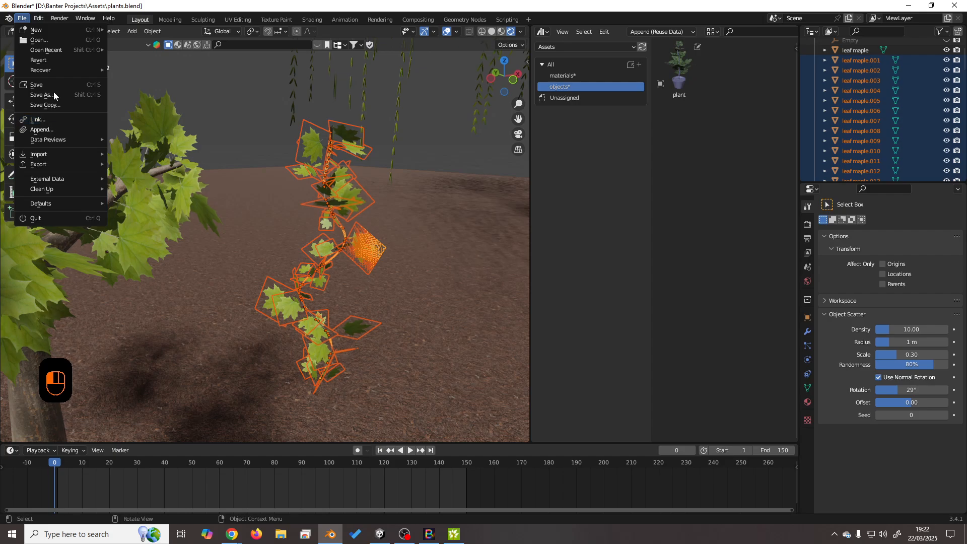
mouse_move(50, 72)
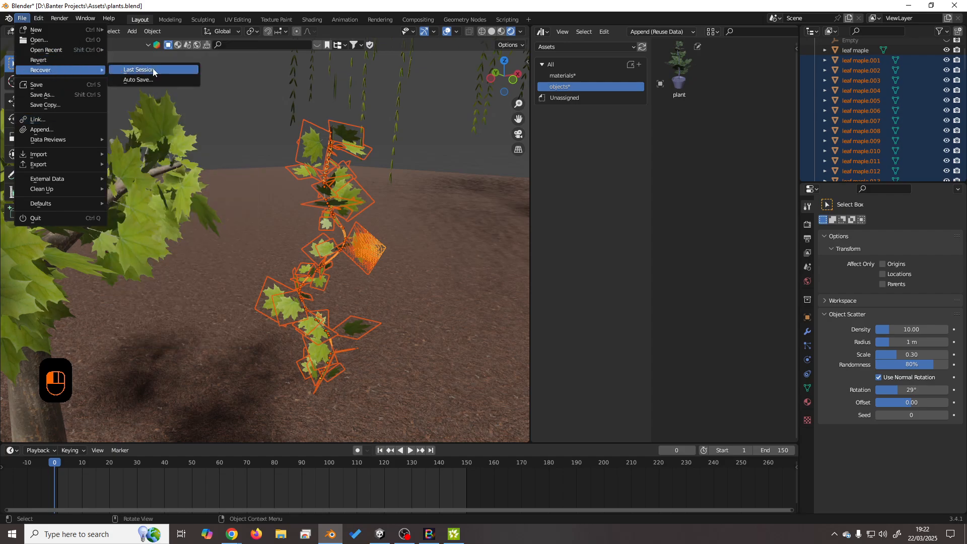
click(65, 59)
click(81, 61)
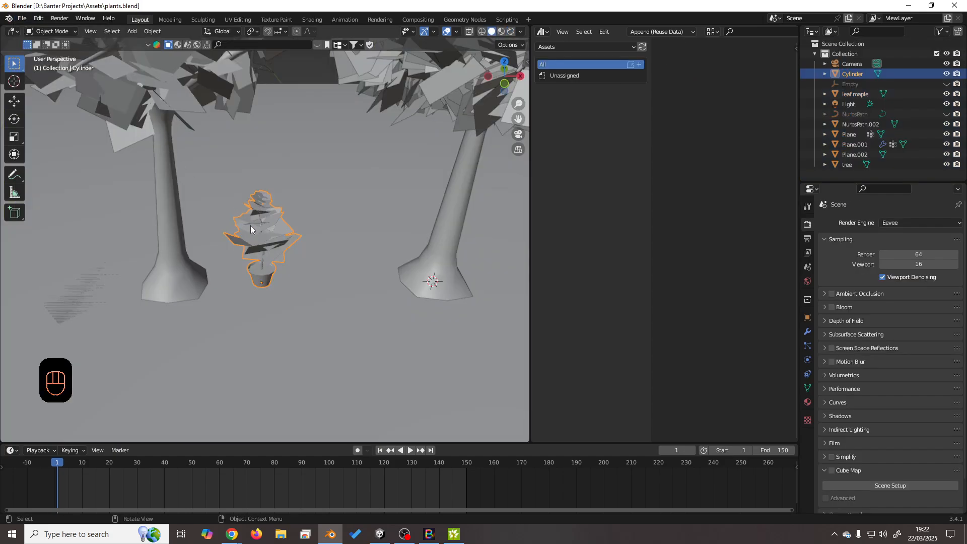
Select the saved maple vine NurbsPath.002 and raise it about 0.4 m along the Z axis.
shift+middle_drag(351, 232, 286, 216)
scroll(309, 244, up, 4)
click(367, 210)
mouse_move(404, 240)
middle_down()
mouse_move(436, 225)
mouse_move(415, 239)
middle_up()
key(g)
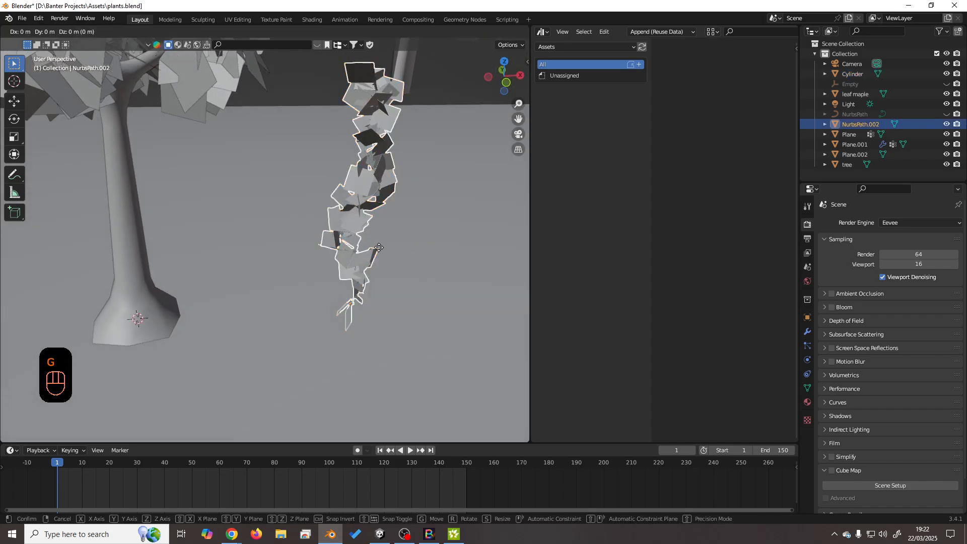
key(z)
click(385, 210)
scroll(396, 206, down, 2)
shift+middle_drag(396, 206, 342, 252)
scroll(385, 268, up, 3)
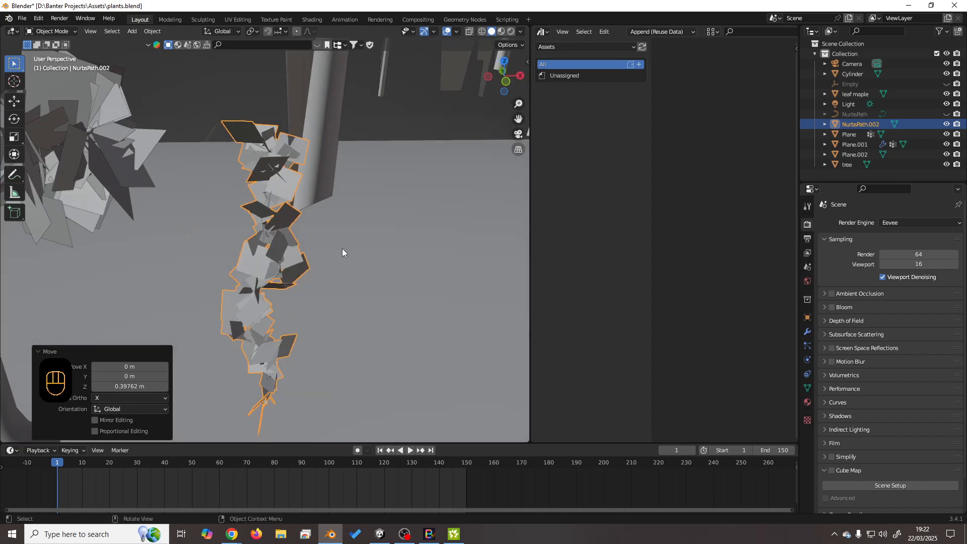
Show the viewport in rendered shading, enter Edit Mode on the vine and clear the mesh selection.
click(510, 31)
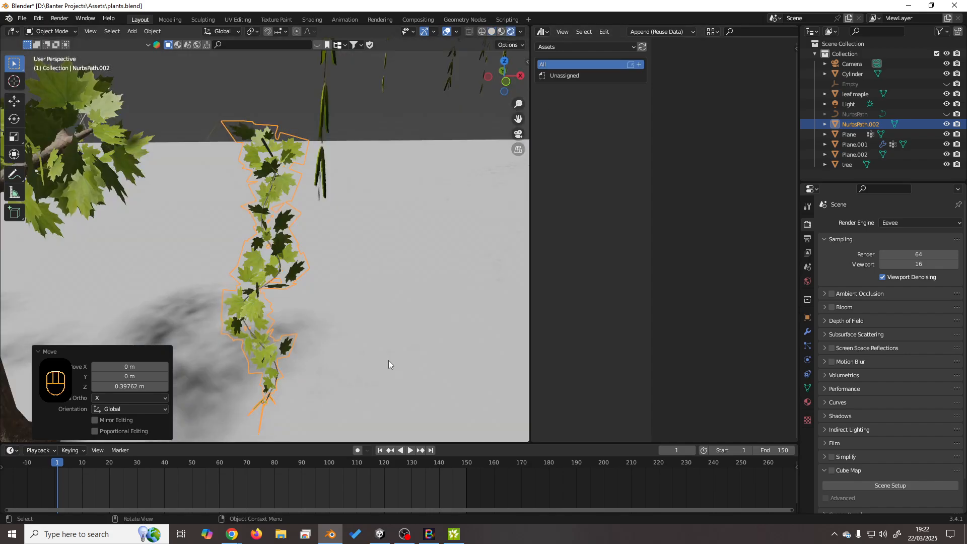
shift+middle_drag(334, 351, 385, 327)
scroll(341, 327, up, 4)
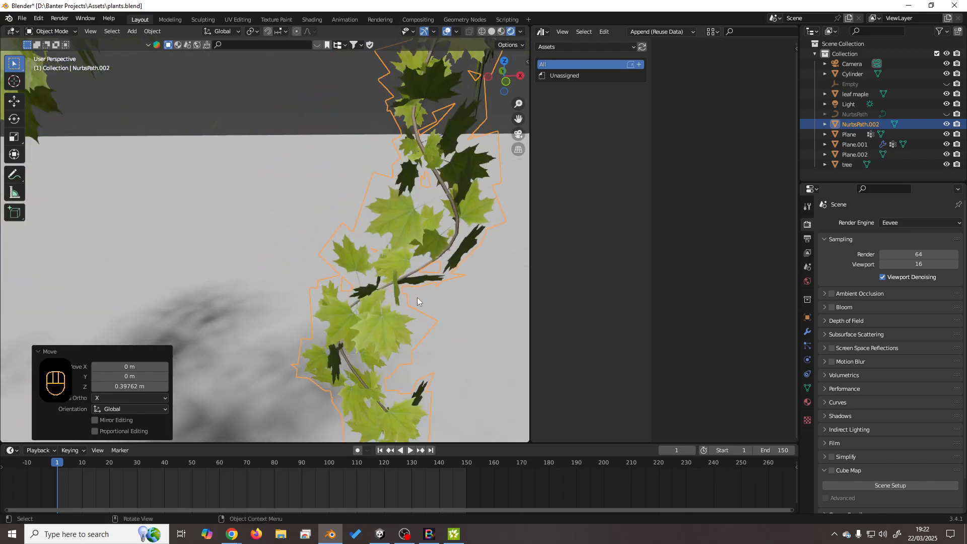
middle_drag(417, 297, 395, 295)
key(Tab)
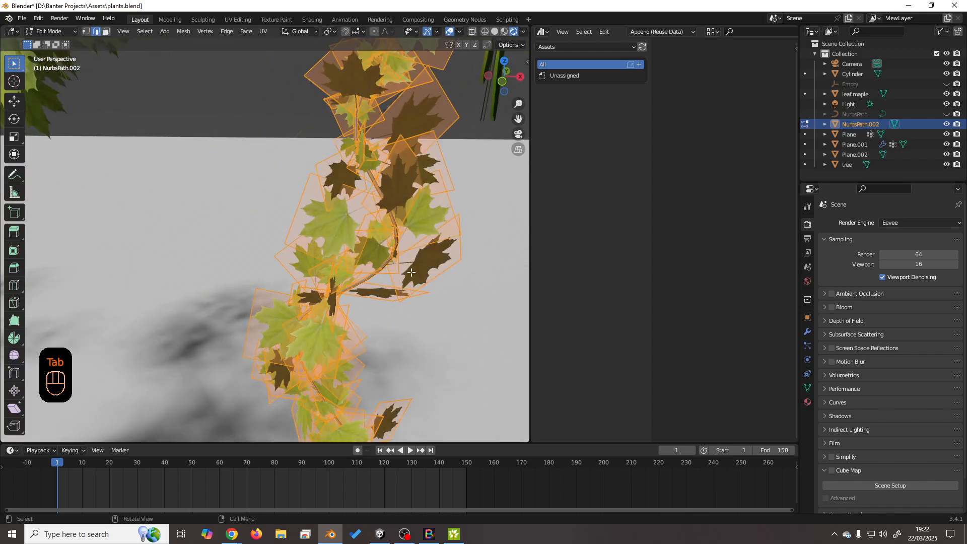
key(alt+a)
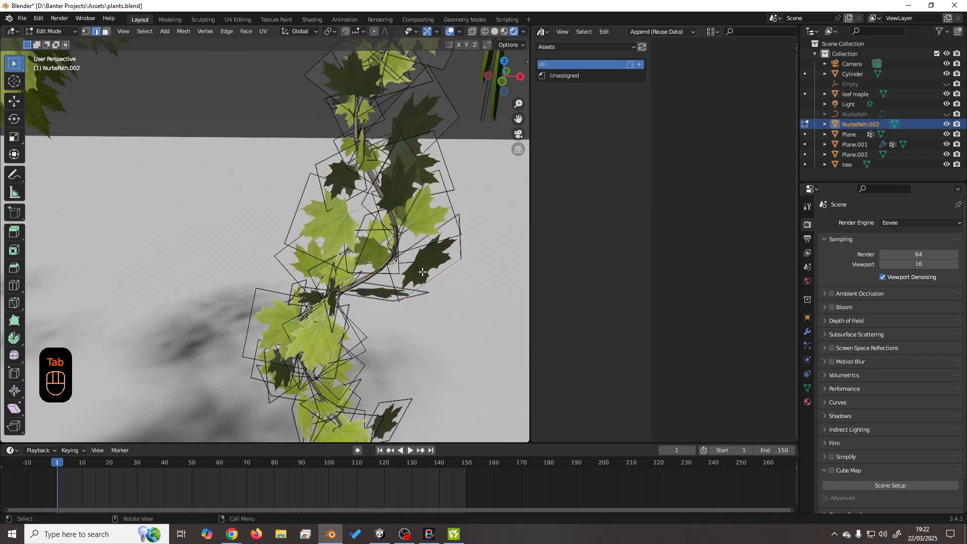
Select the vine faces that use the bark material and separate the selection into its own object.
key(3)
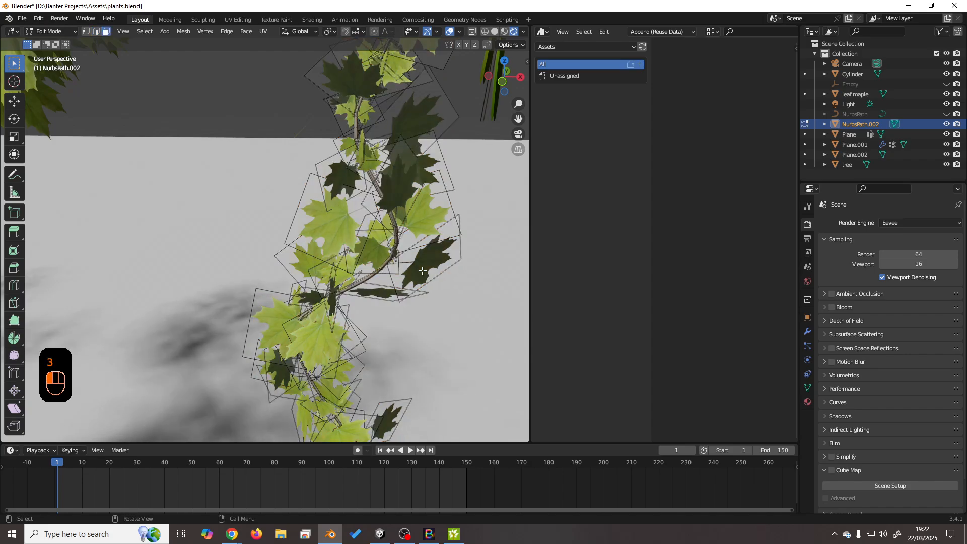
click(422, 272)
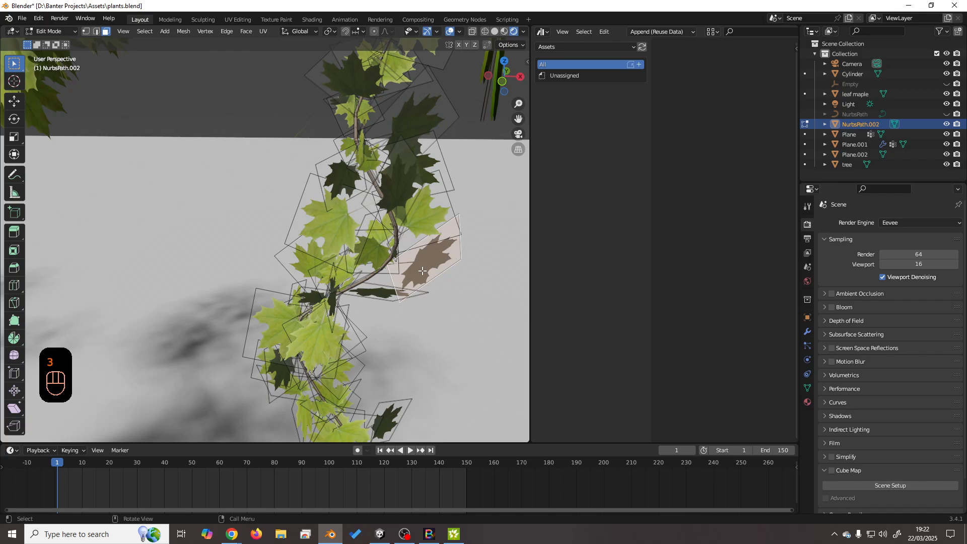
key(a)
key(a)
click(808, 402)
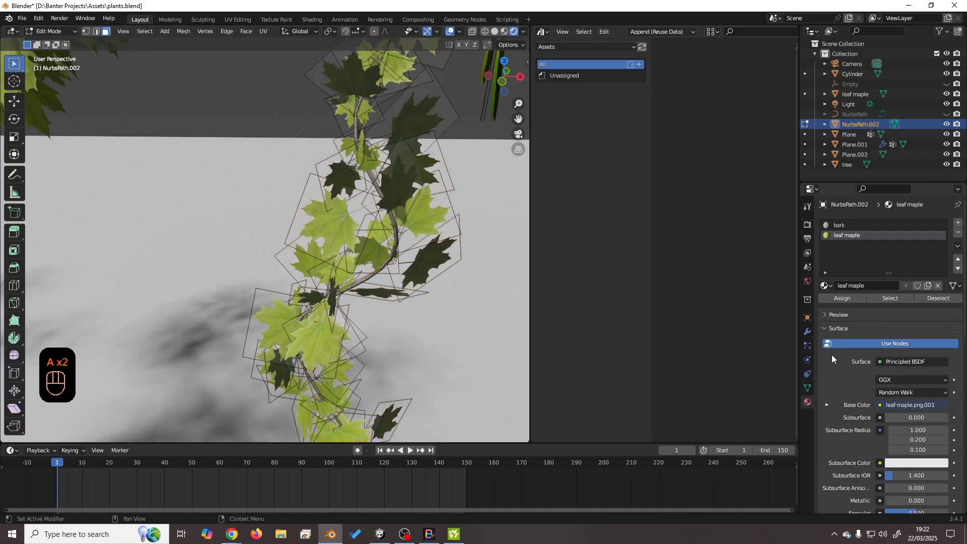
click(848, 225)
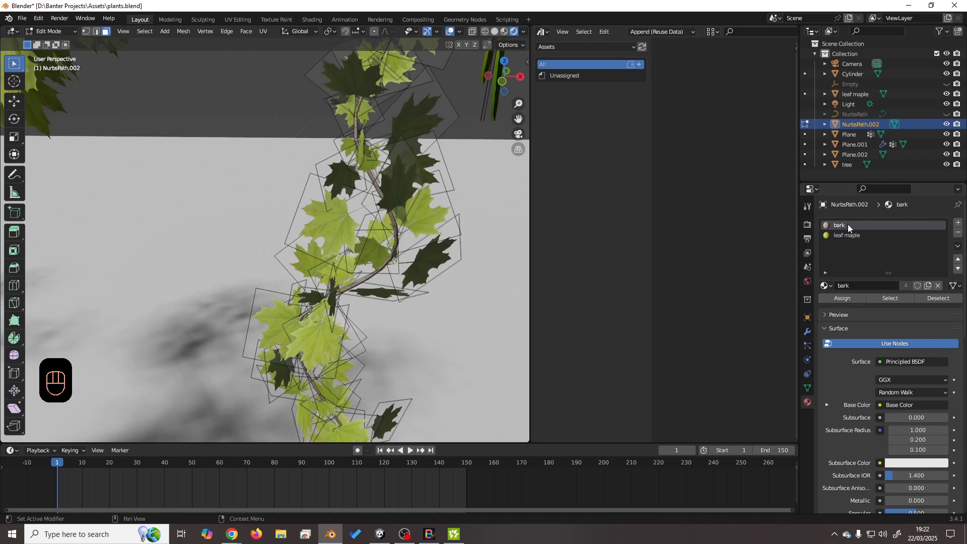
click(878, 298)
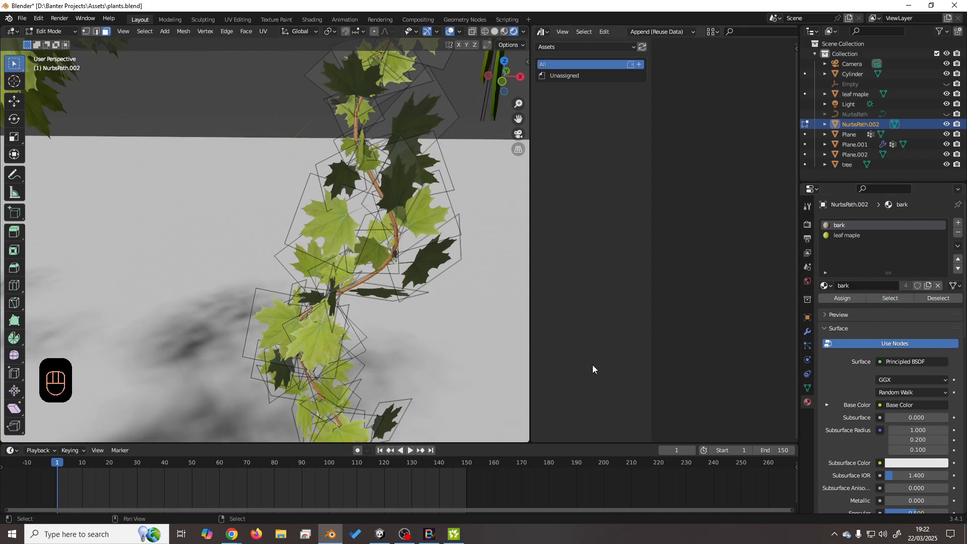
key(p)
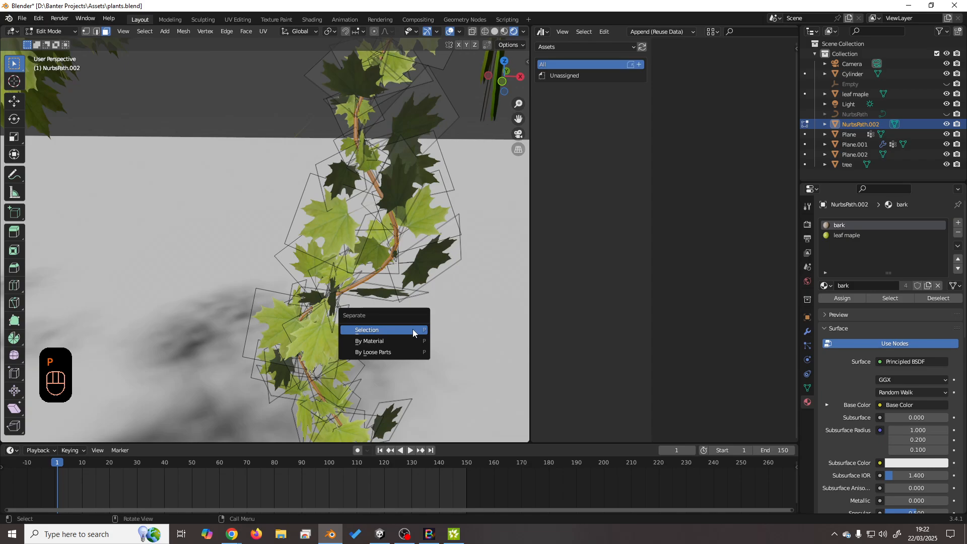
click(413, 329)
key(Tab)
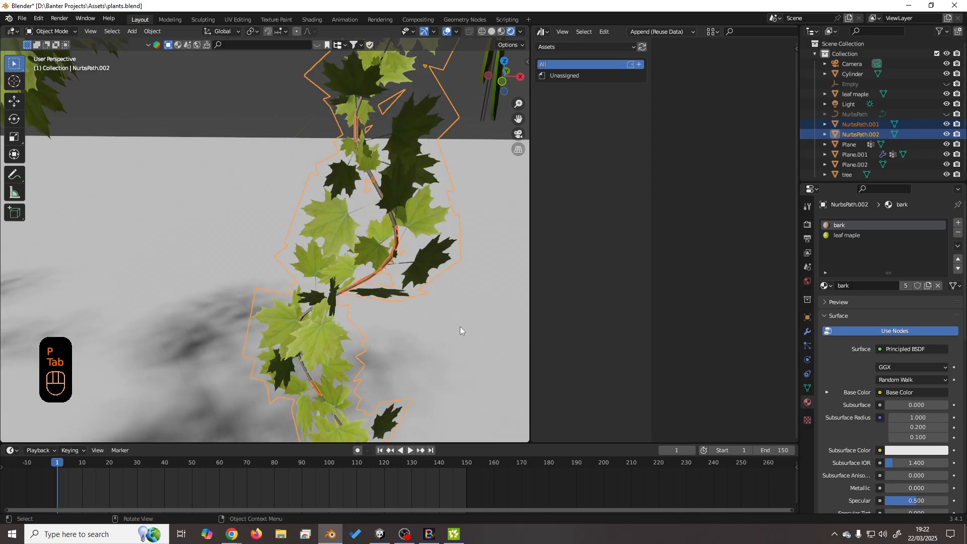
Isolate the separated stem NurbsPath.001 in local view, enter Edit Mode and remove its UVMap.001 UV map.
click(863, 124)
middle_drag(493, 238, 442, 273)
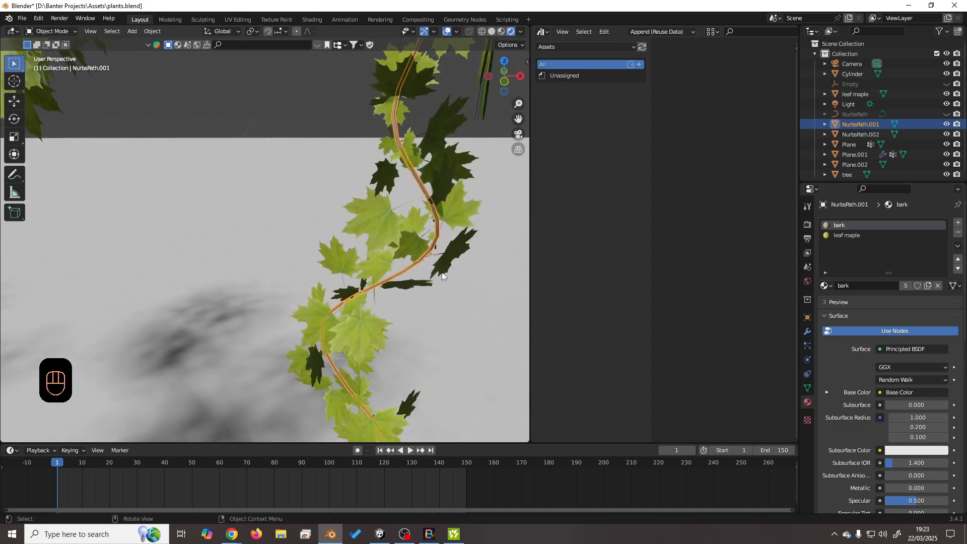
key(KP_Divide)
key(Tab)
scroll(354, 252, up, 6)
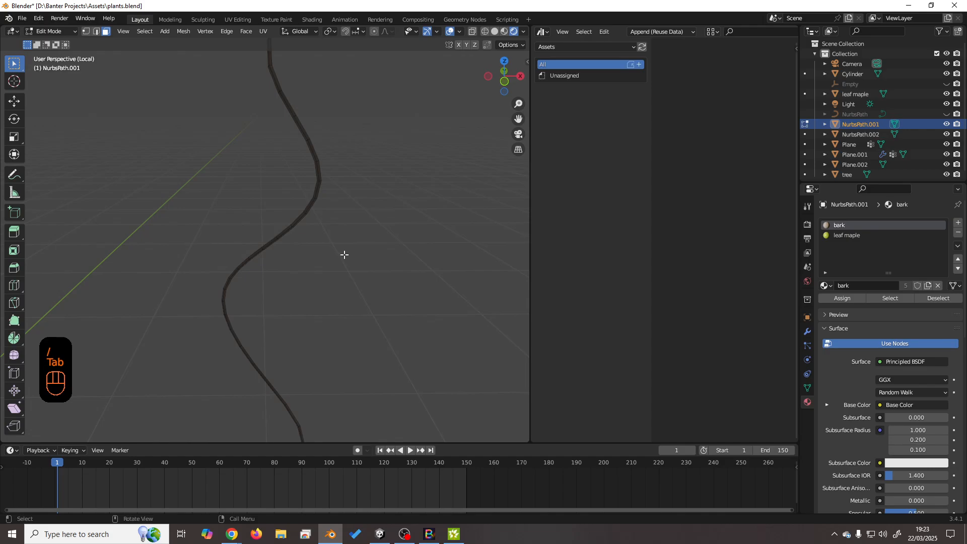
middle_drag(354, 245, 300, 206)
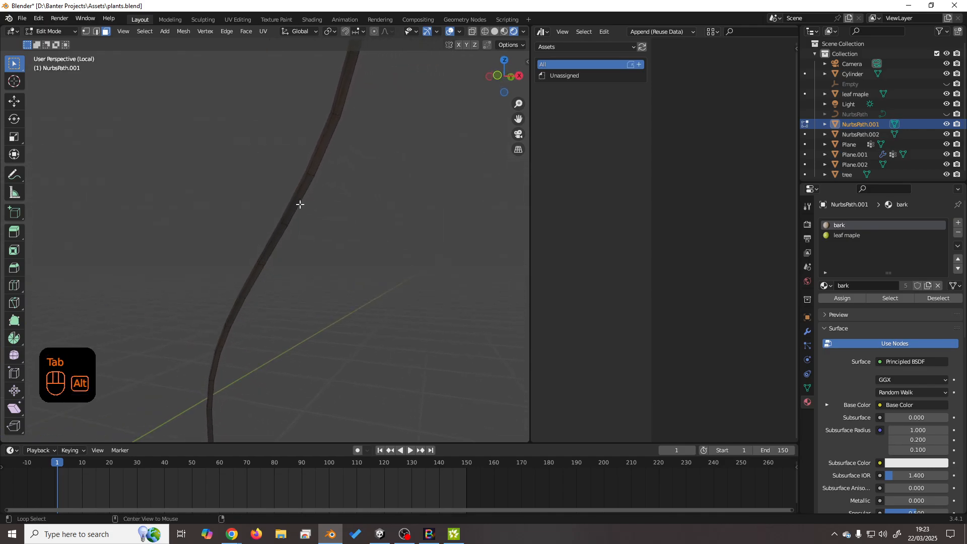
click(807, 388)
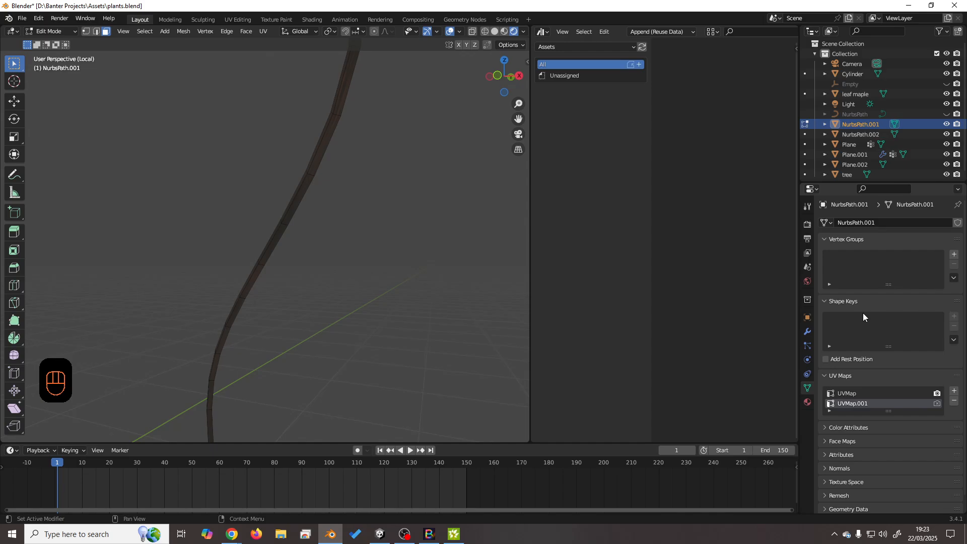
click(955, 401)
Mark a seam along one lengthwise edge loop of the stem and unwrap the whole stem mesh.
middle_drag(415, 286, 406, 278)
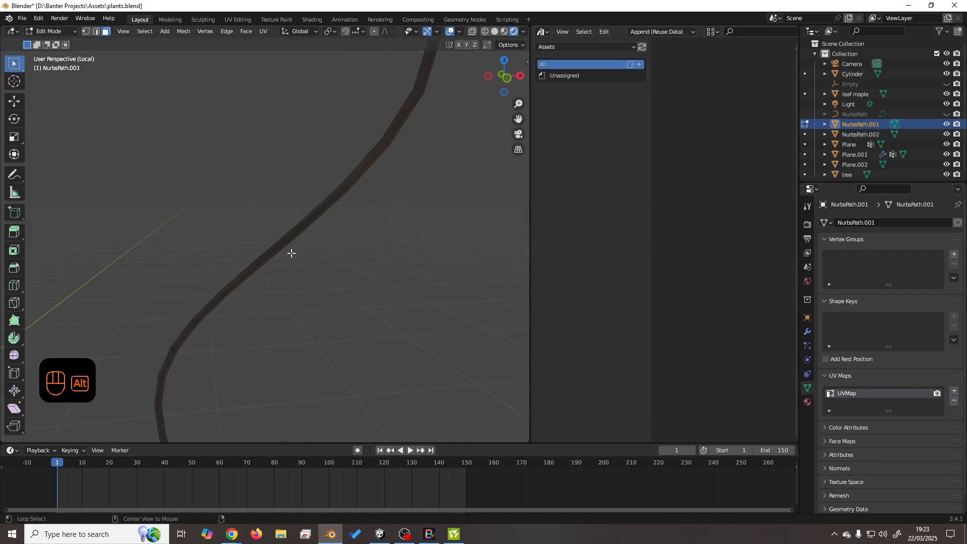
alt+click(289, 238)
key(2)
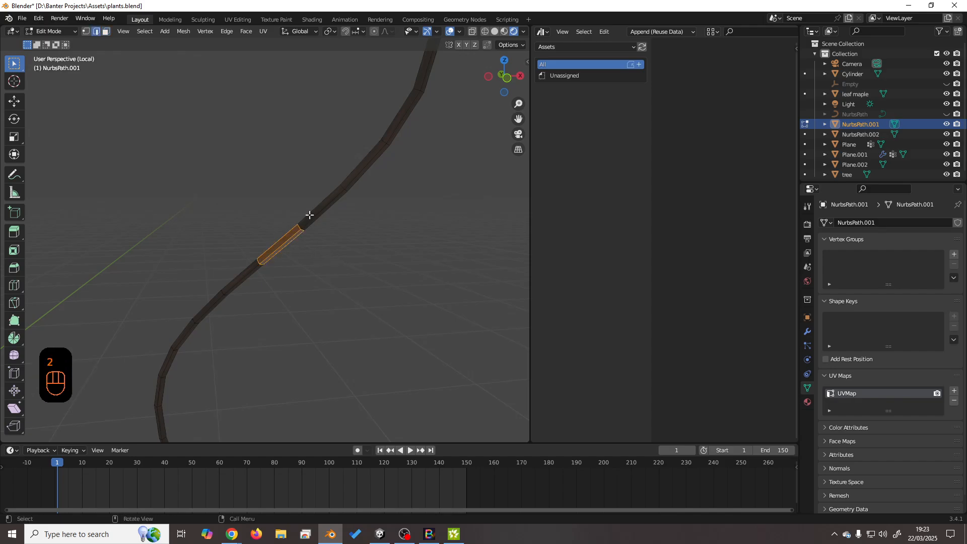
alt+click(321, 210)
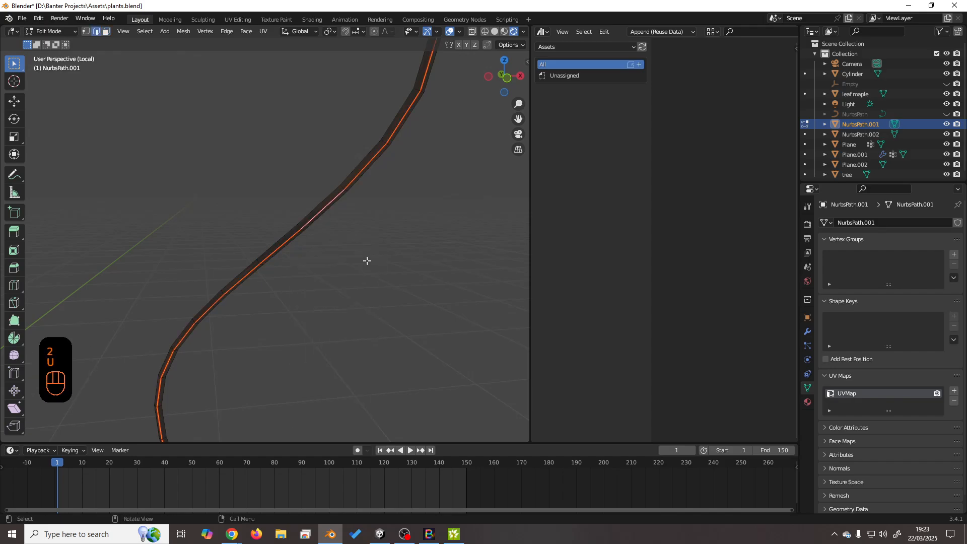
key(a)
key(u)
key(u)
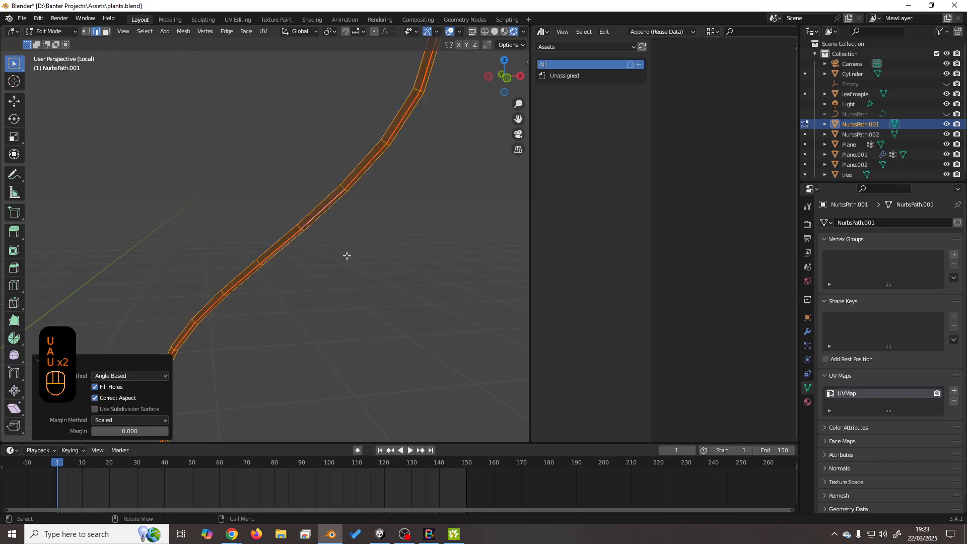
middle_drag(347, 255, 416, 253)
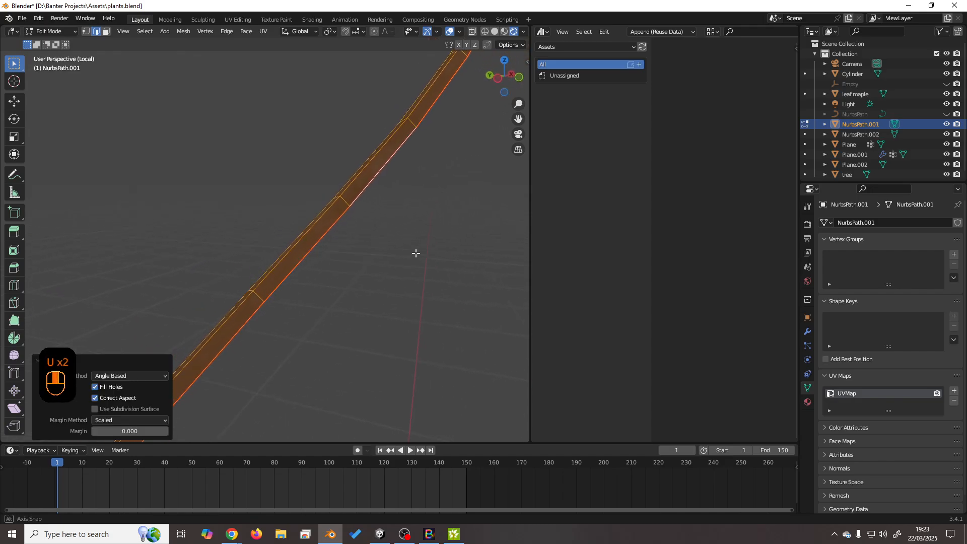
Switch to the UV Editing workspace and straighten the stem's UV island with the TexTools Rectify operation.
click(238, 20)
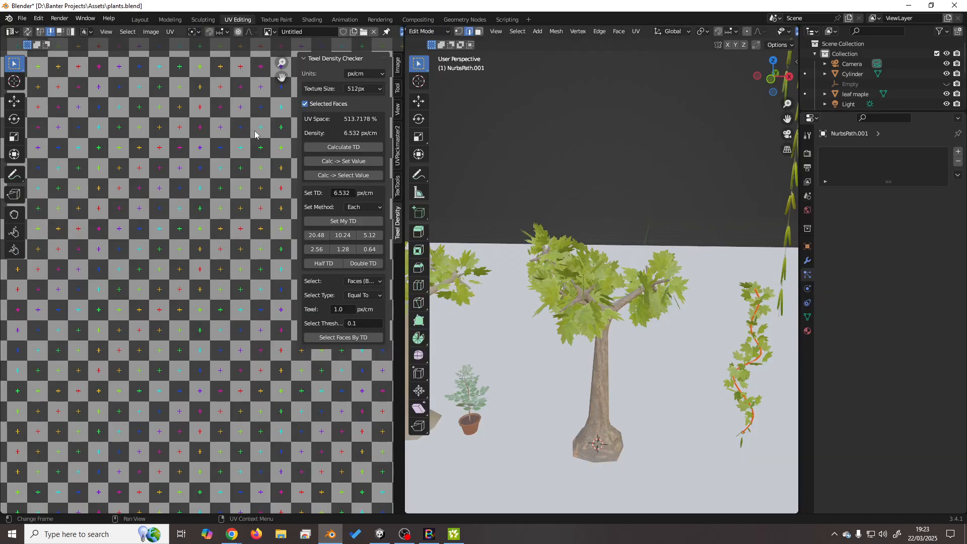
scroll(194, 327, down, 6)
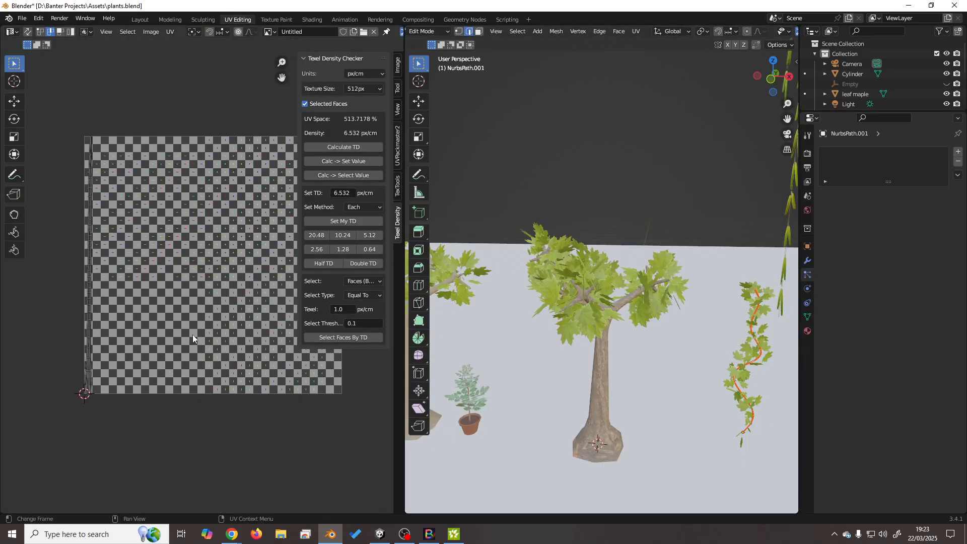
scroll(165, 304, up, 4)
scroll(137, 319, down, 3)
middle_drag(137, 318, 185, 335)
click(398, 189)
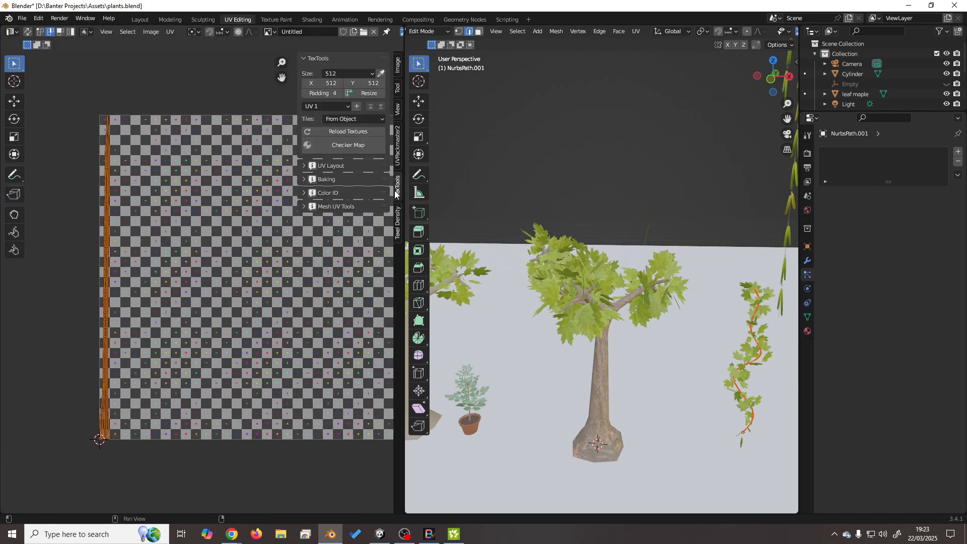
scroll(192, 272, up, 3)
scroll(231, 238, down, 1)
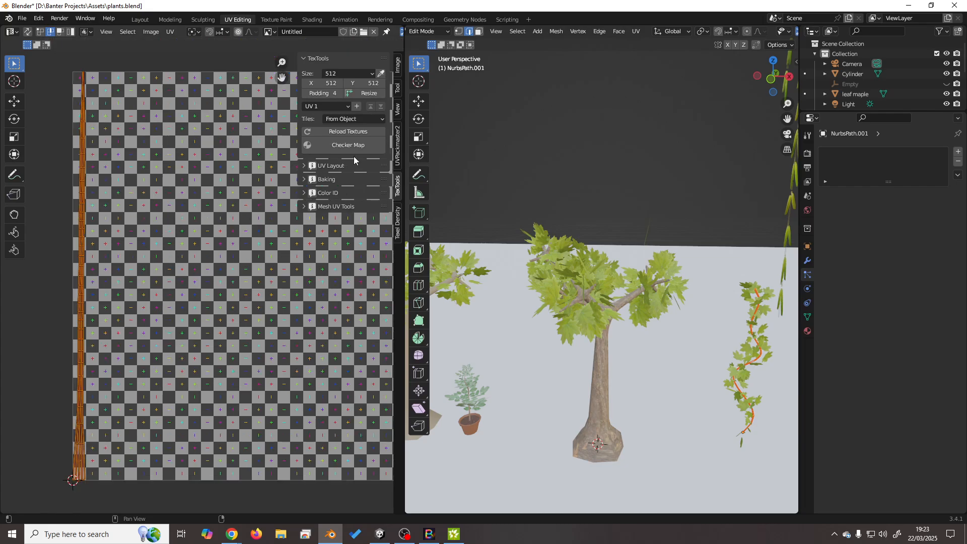
click(345, 166)
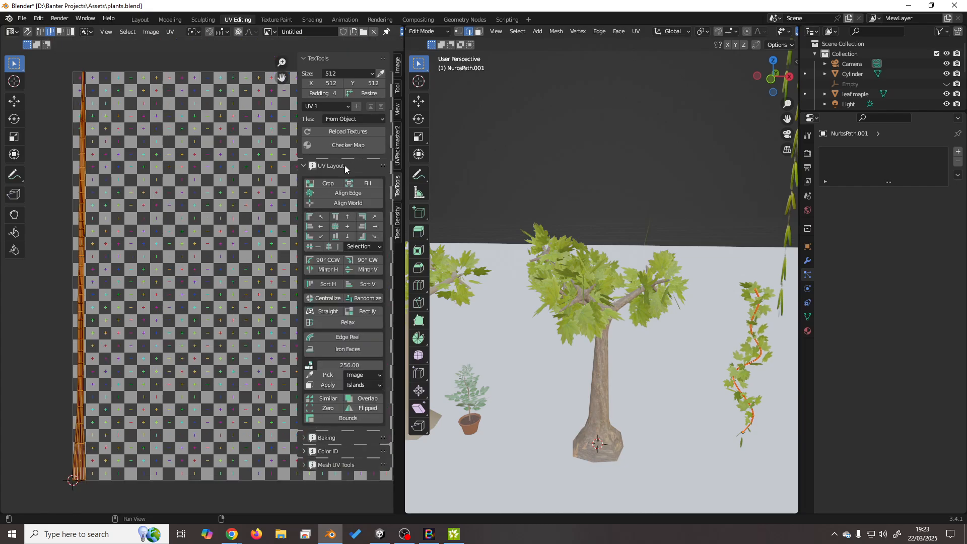
click(372, 313)
Scale the stem's rectified UV island up to about 12 times its size.
scroll(159, 411, up, 3)
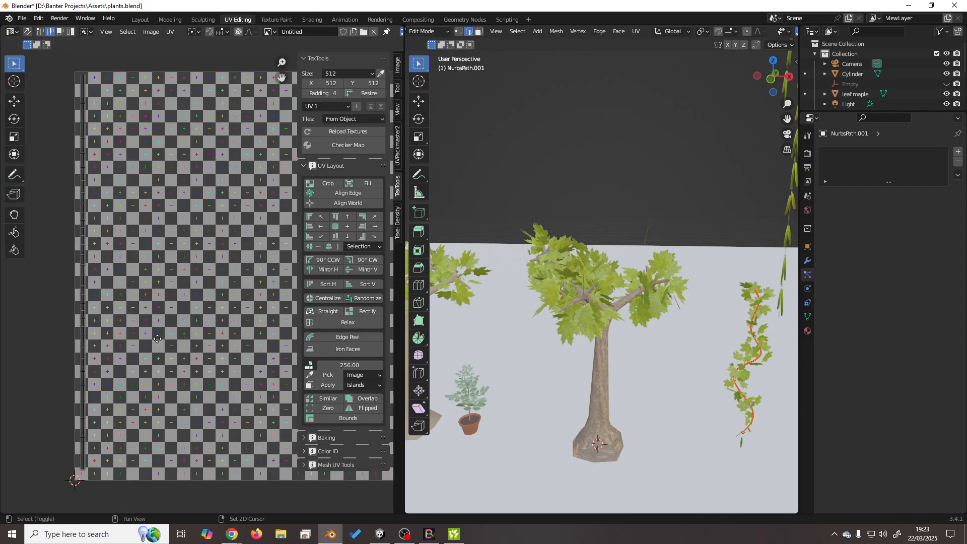
scroll(185, 361, down, 2)
scroll(185, 360, up, 3)
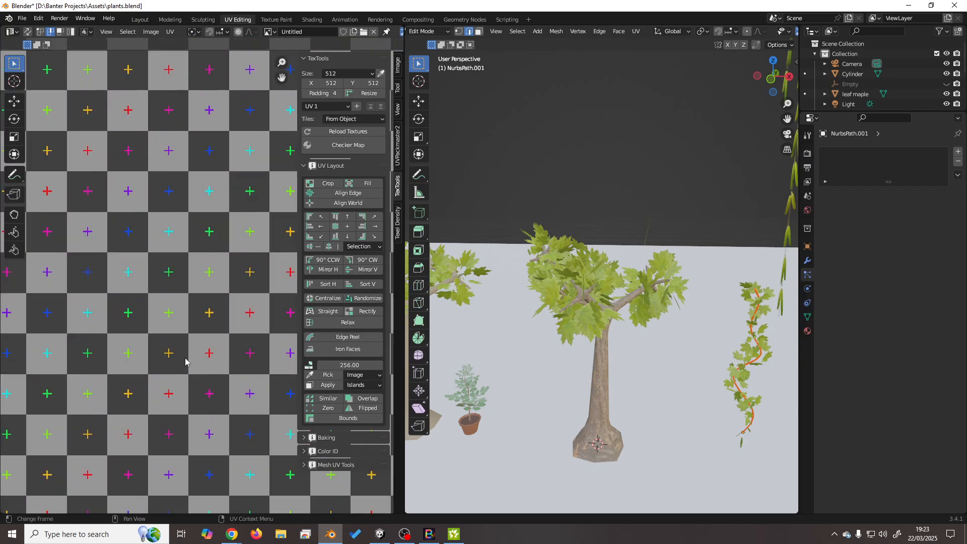
scroll(183, 361, down, 3)
scroll(176, 359, down, 2)
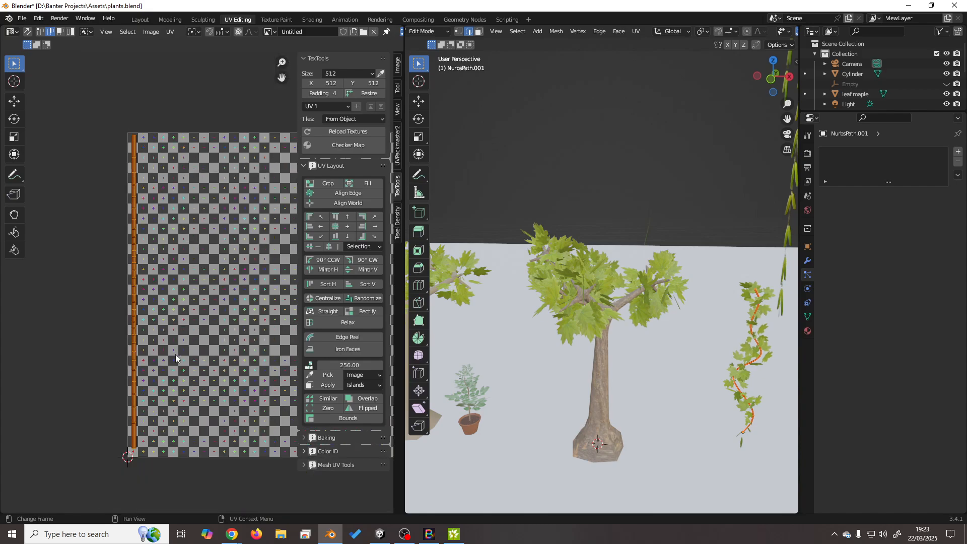
middle_drag(176, 359, 142, 361)
key(s)
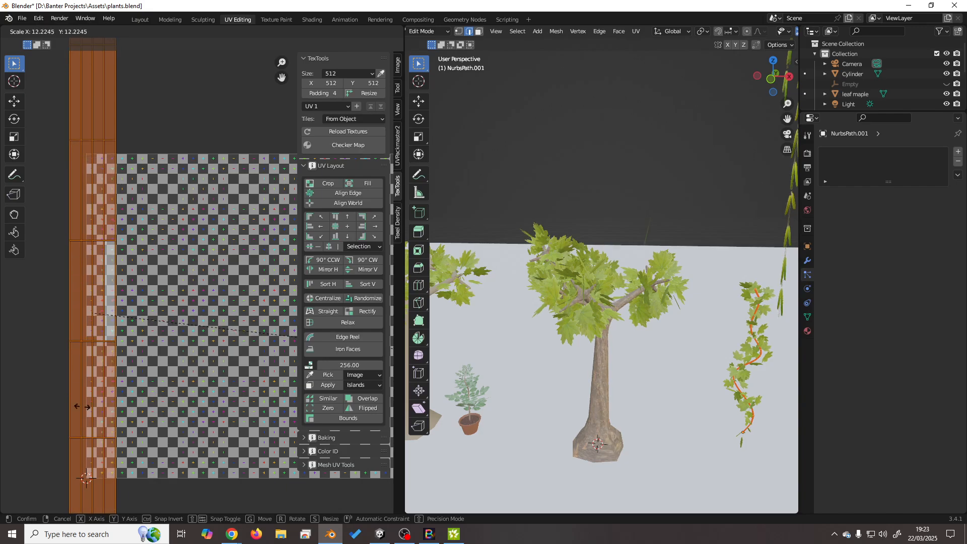
click(139, 331)
Return to the Layout workspace, leave local view and join the leaves NurbsPath.002 into the stem NurbsPath.001.
click(140, 20)
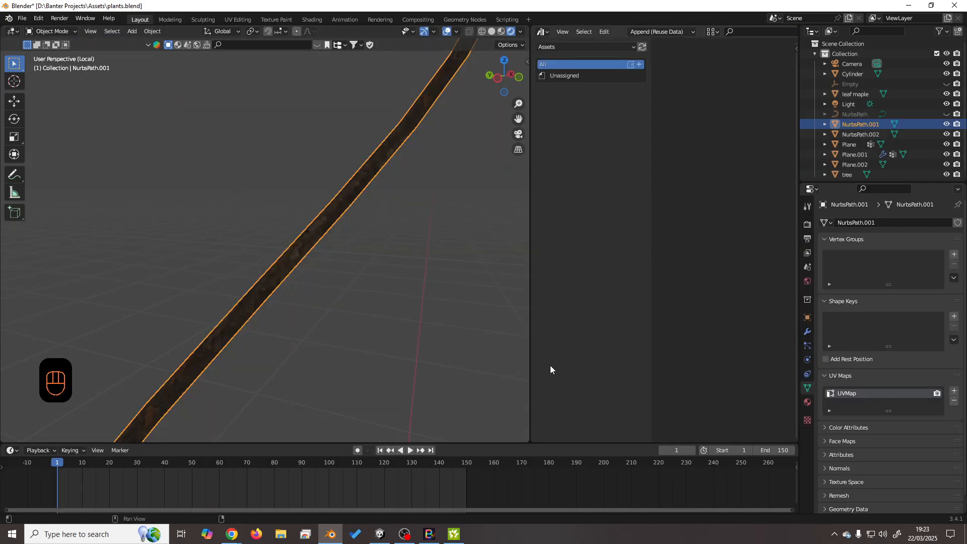
scroll(389, 341, down, 1)
scroll(390, 338, down, 4)
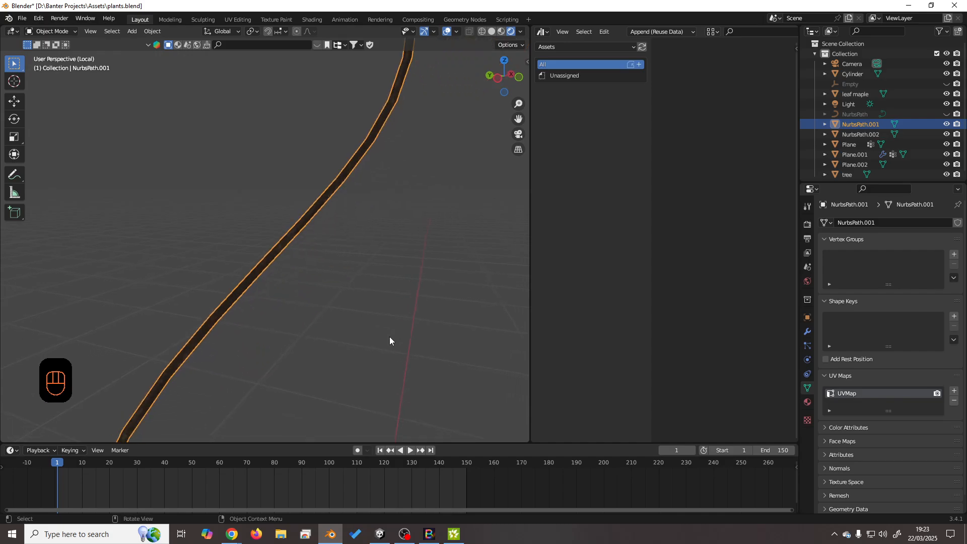
key(slash)
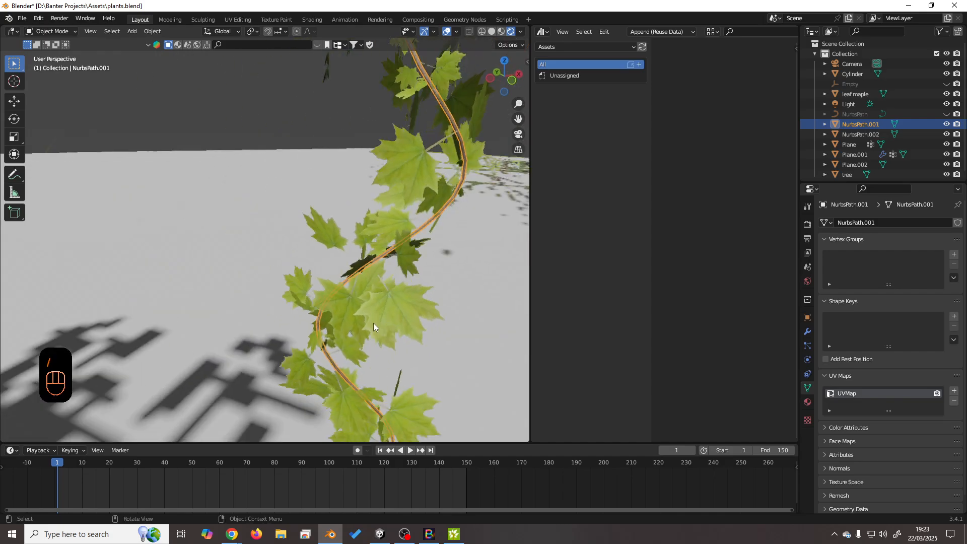
middle_drag(373, 325, 354, 253)
click(337, 267)
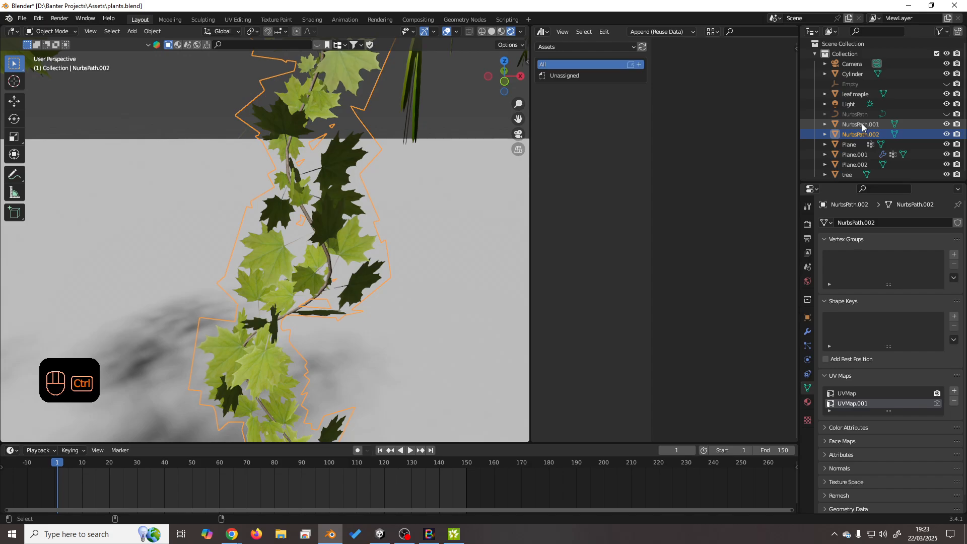
ctrl+click(317, 302)
key(ctrl+j)
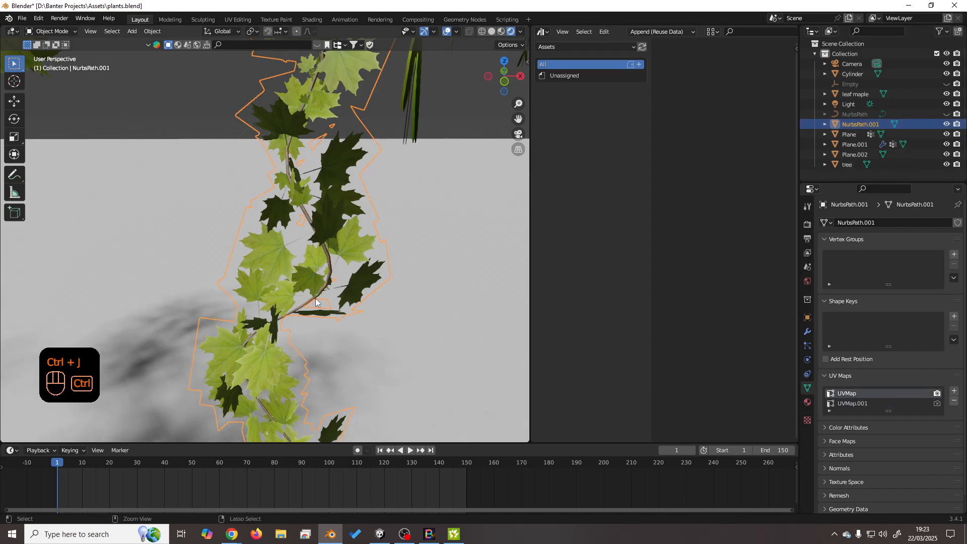
Rename the joined maple vine object NurbsPath.001 as vine and mark it as an asset.
scroll(306, 305, up, 6)
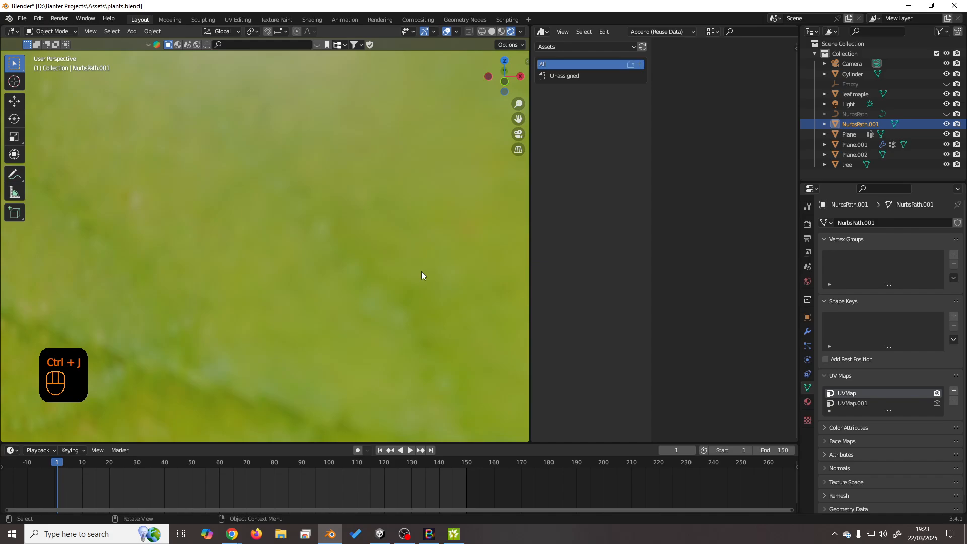
scroll(421, 271, down, 6)
middle_drag(412, 261, 387, 252)
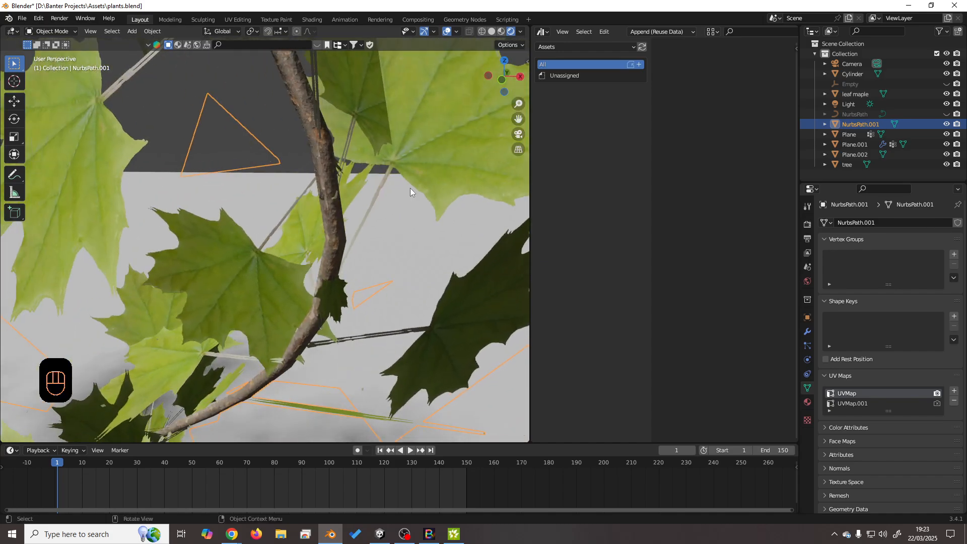
scroll(328, 301, down, 8)
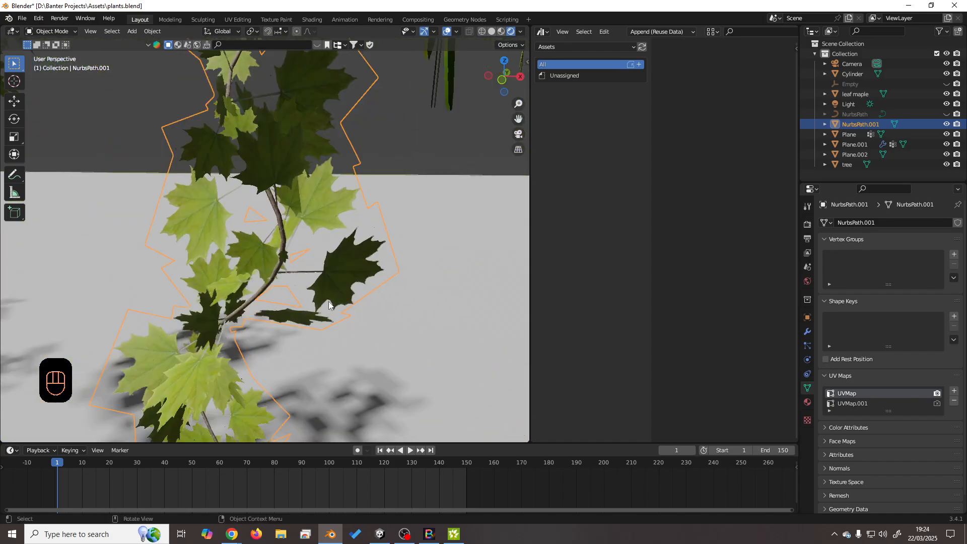
mouse_move(329, 300)
middle_down()
mouse_move(309, 286)
mouse_move(353, 286)
mouse_move(333, 286)
middle_up()
right_click(858, 126)
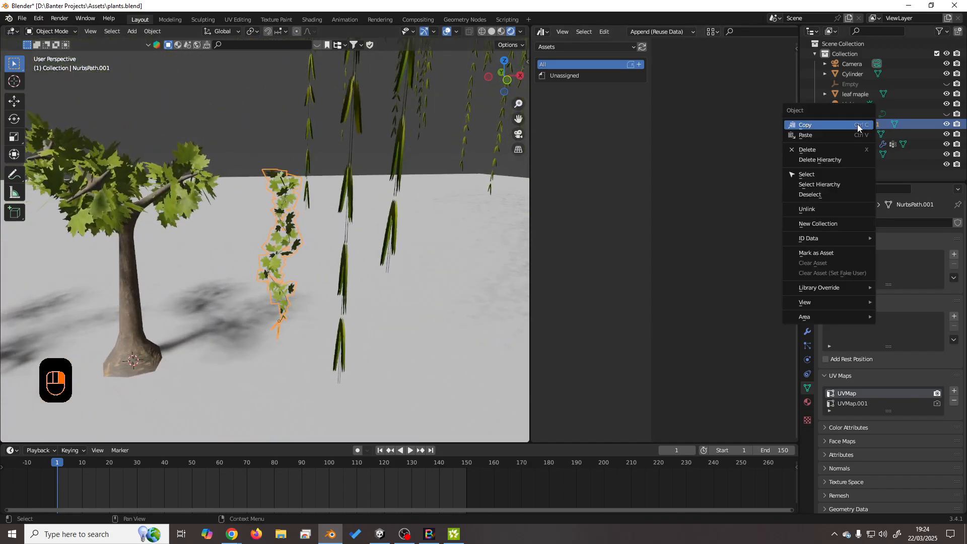
double_click(853, 124)
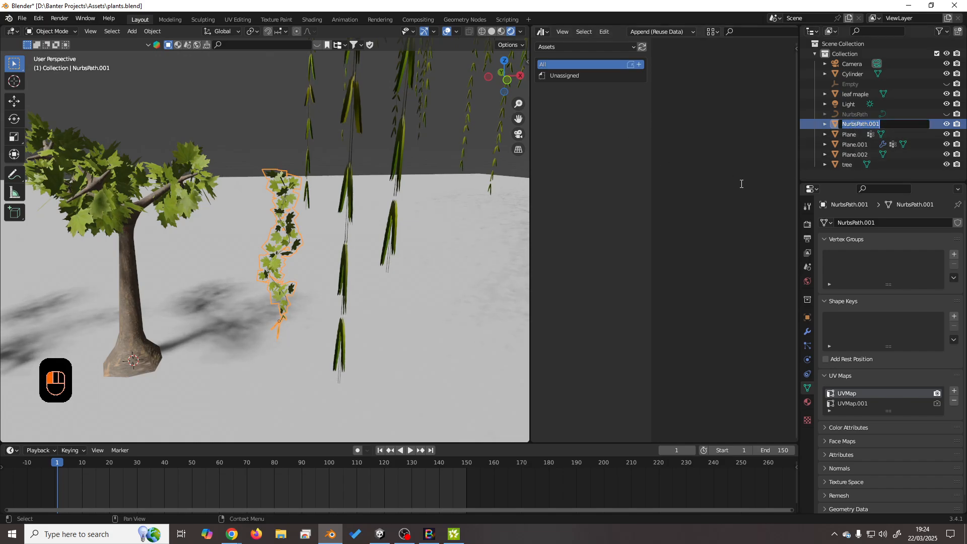
text(vine)
click(741, 183)
right_click(849, 166)
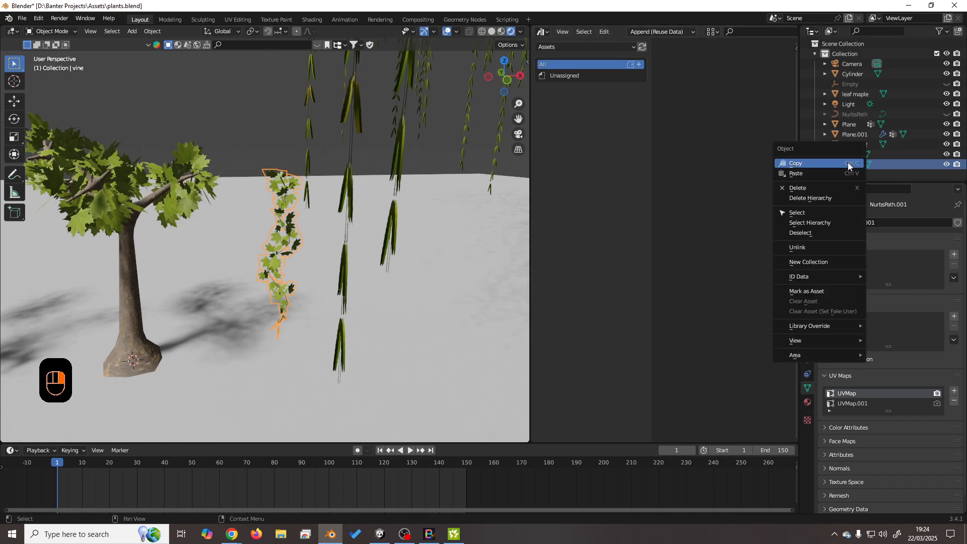
click(804, 291)
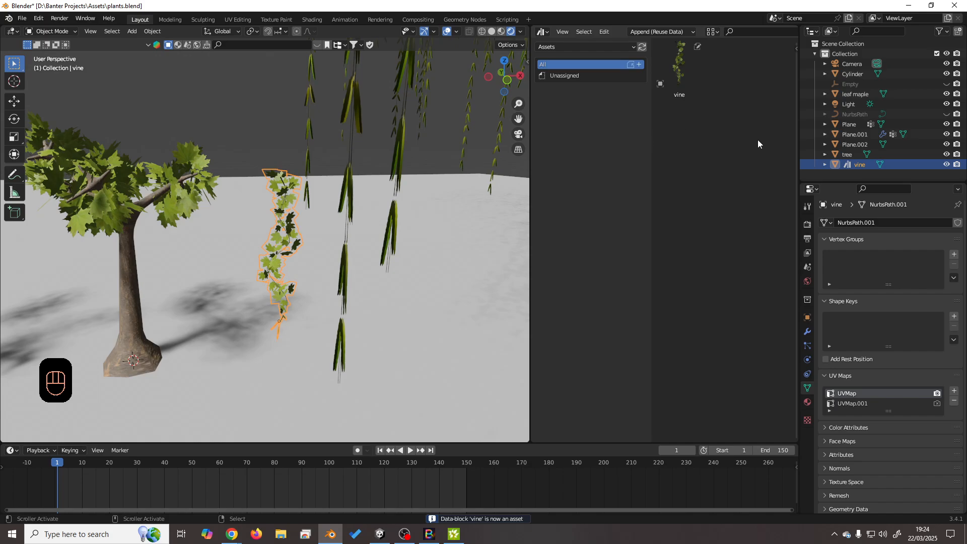
Select the potted plant Cylinder between the two trees and mark it as an asset.
scroll(226, 277, down, 4)
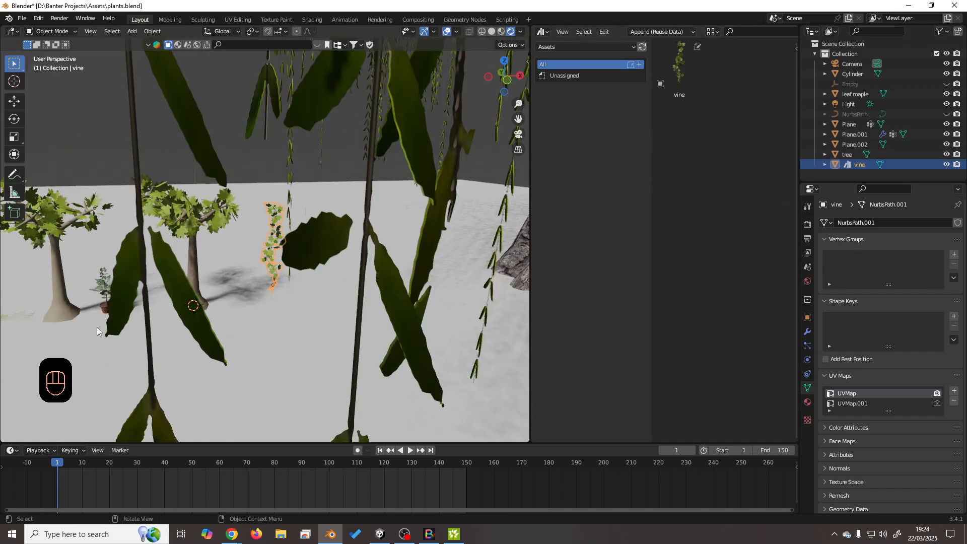
scroll(153, 331, down, 5)
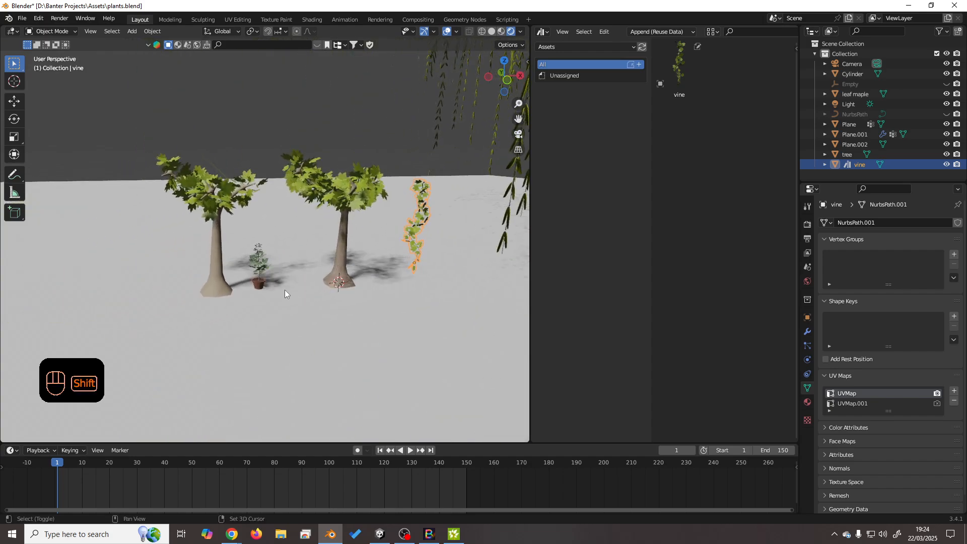
click(256, 284)
scroll(281, 301, up, 6)
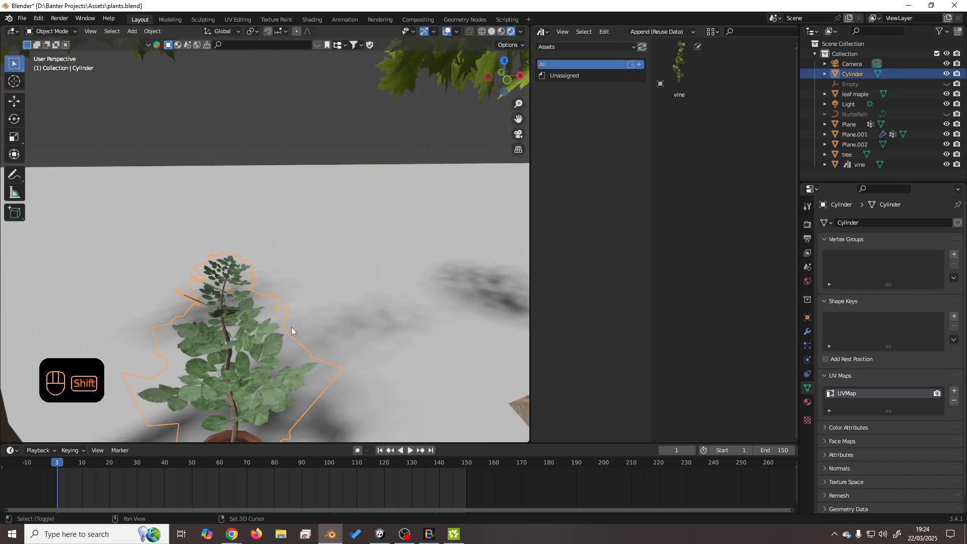
shift+middle_drag(291, 328, 365, 237)
scroll(356, 233, down, 2)
scroll(353, 242, down, 1)
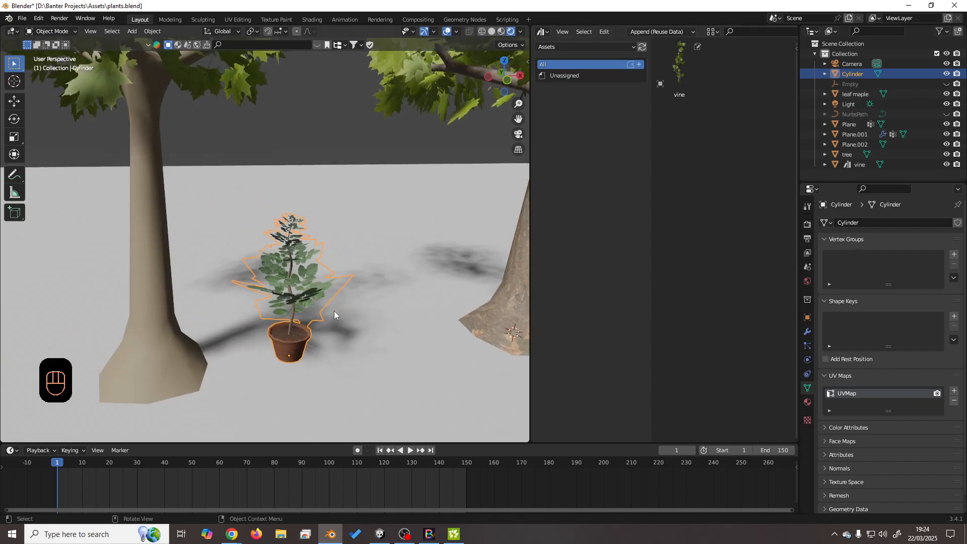
right_click(858, 75)
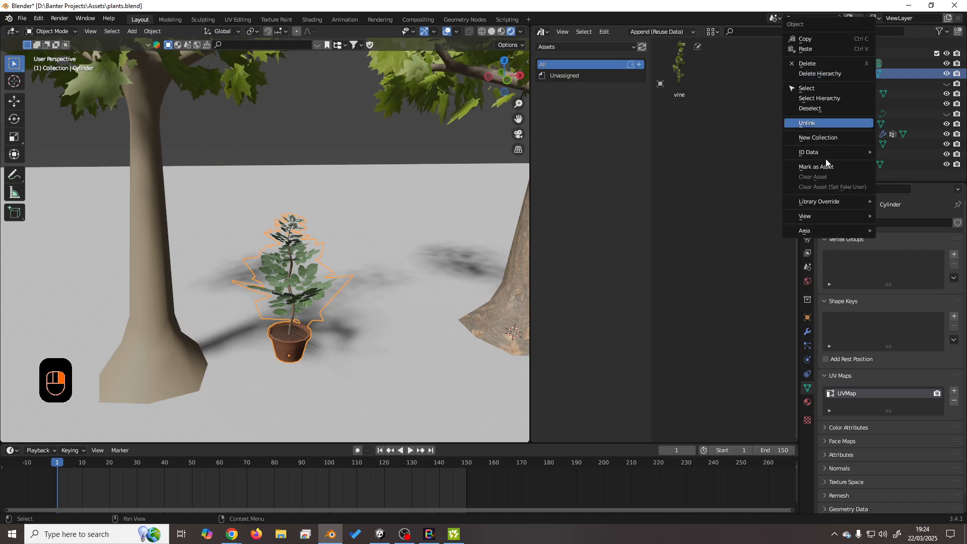
click(856, 167)
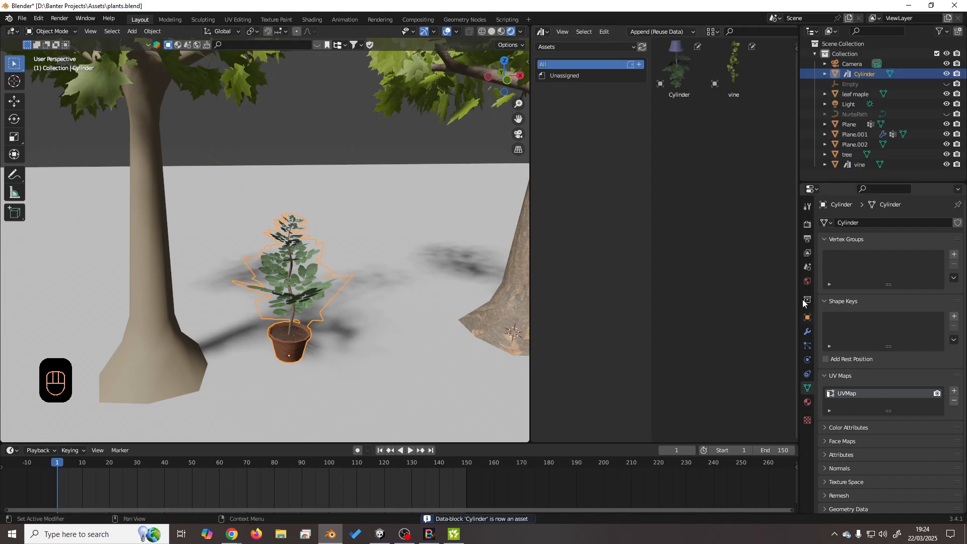
Apply the potted plant's rotation and scale and refresh the asset library.
key(ctrl+a)
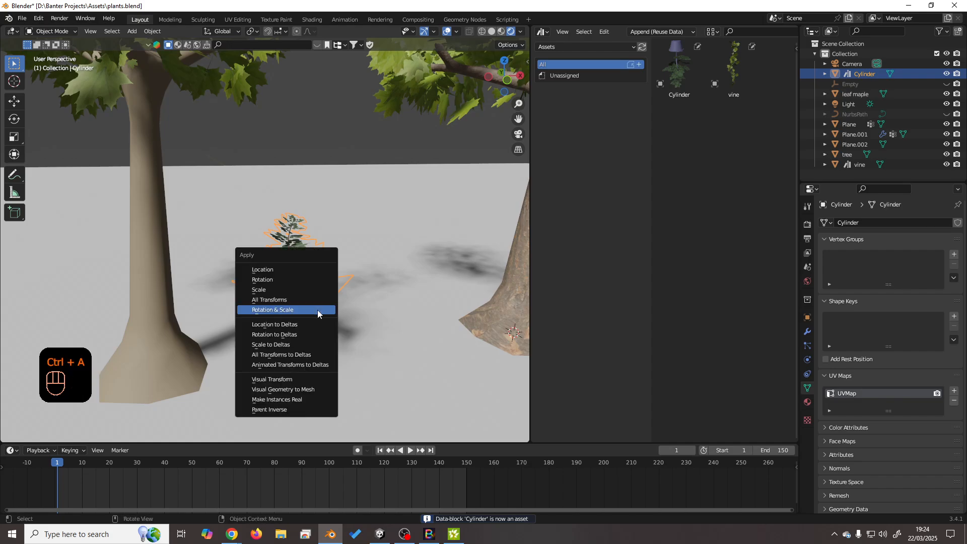
click(319, 313)
right_click(679, 65)
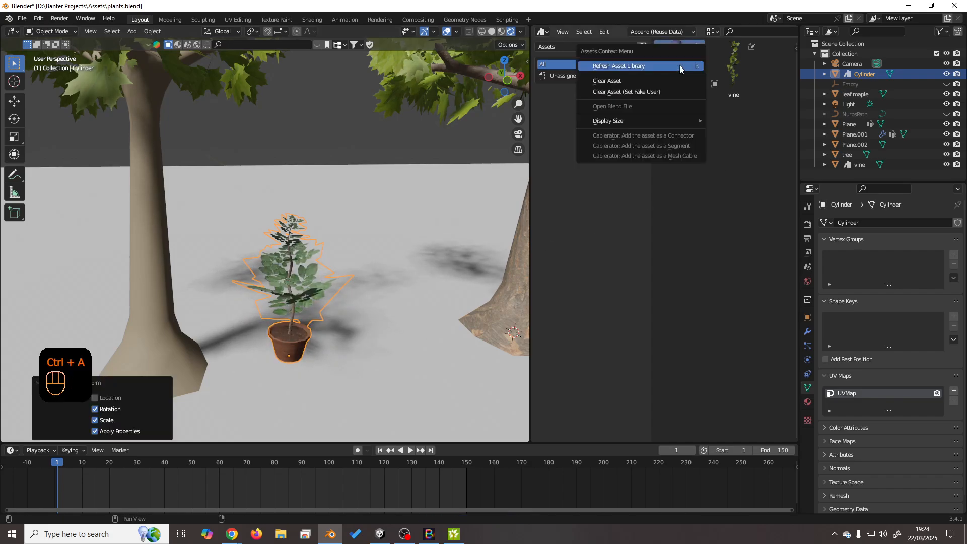
click(642, 74)
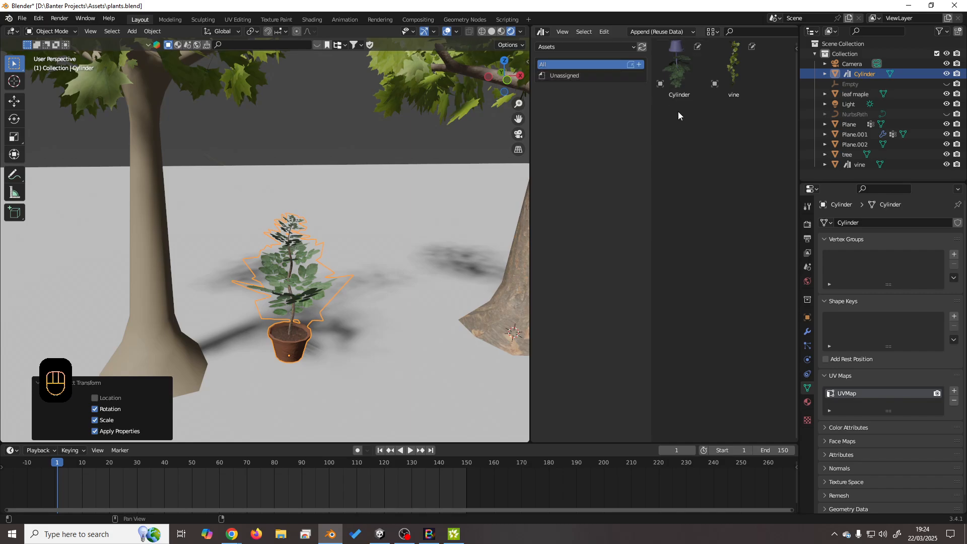
Clear the potted plant Cylinder's asset status and mark it as an asset again to regenerate its preview.
right_click(865, 74)
click(843, 179)
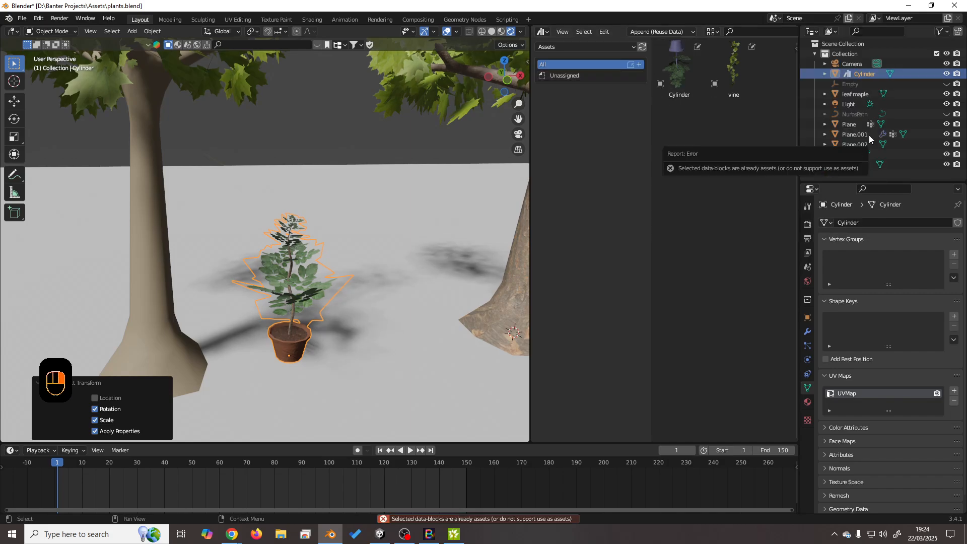
right_click(858, 77)
click(826, 177)
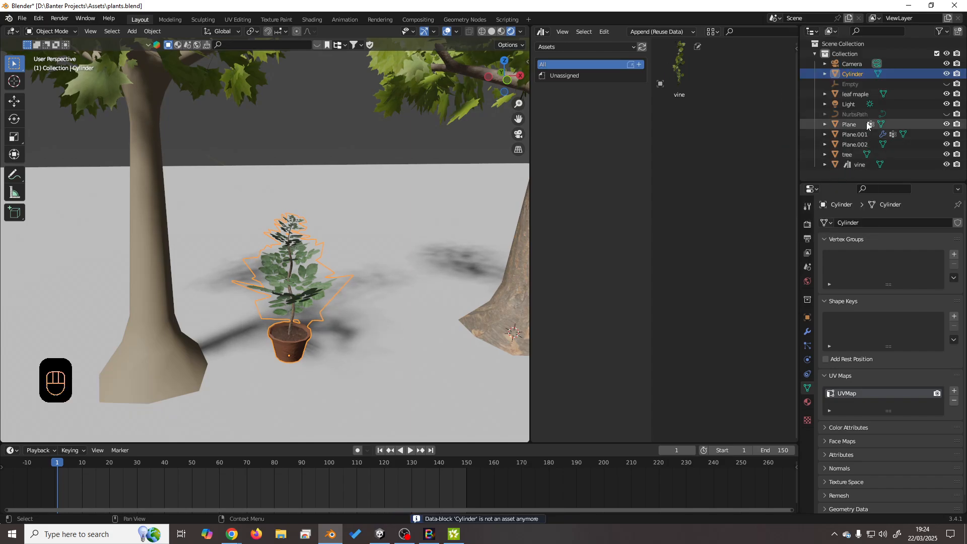
right_click(860, 76)
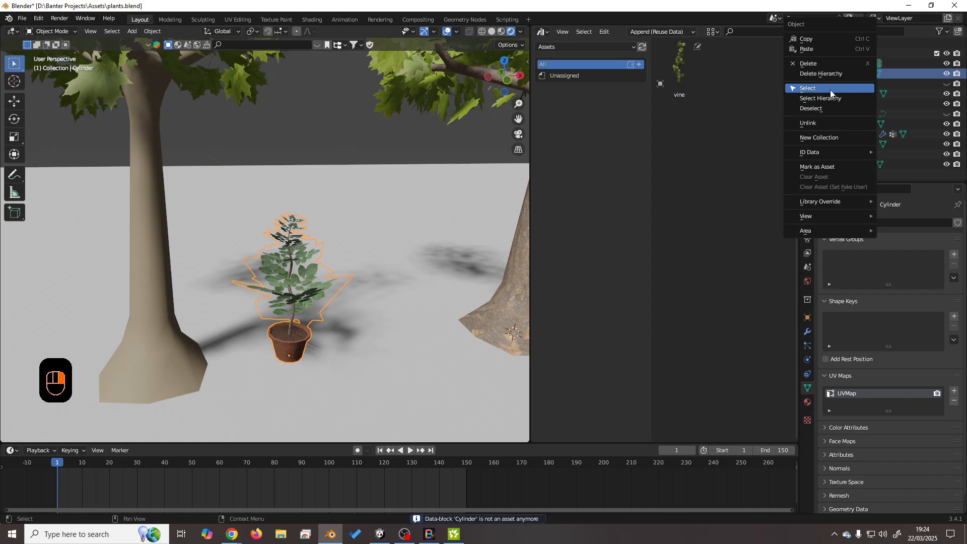
right_click(859, 75)
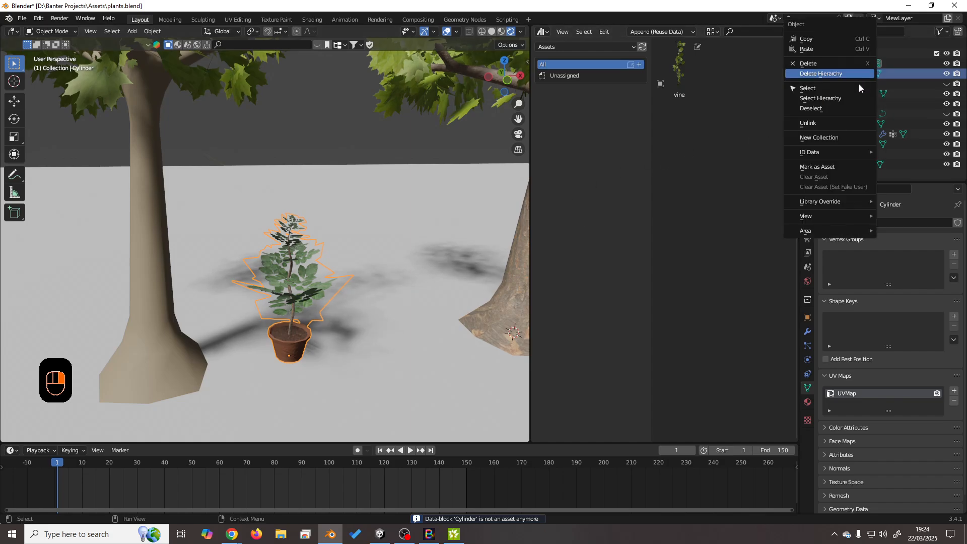
click(817, 166)
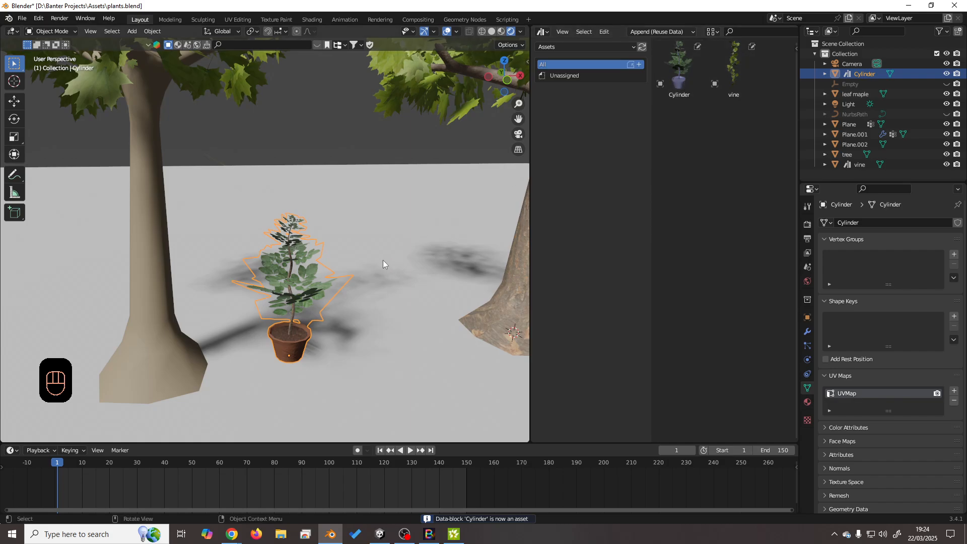
Mark the potted plant's compost and clay materials as assets.
middle_drag(383, 260, 373, 280)
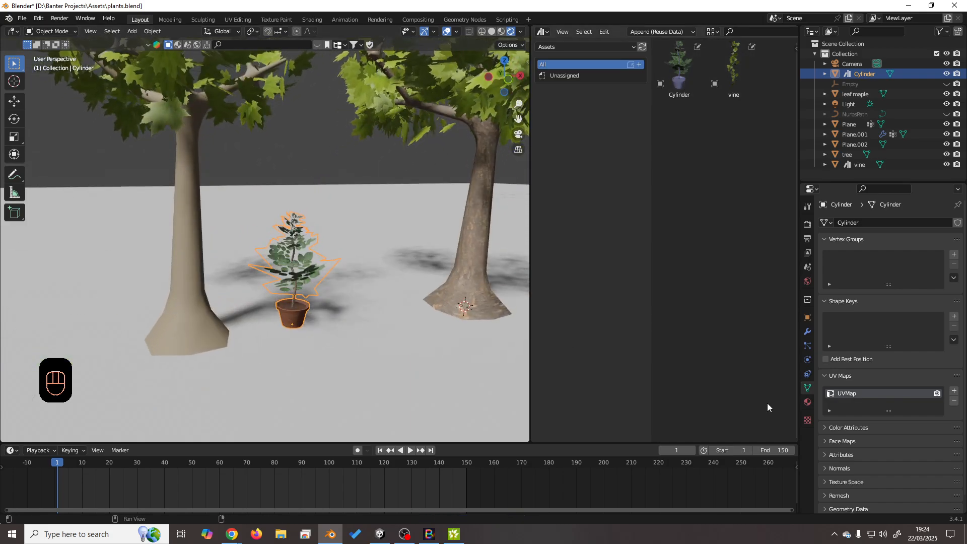
click(808, 403)
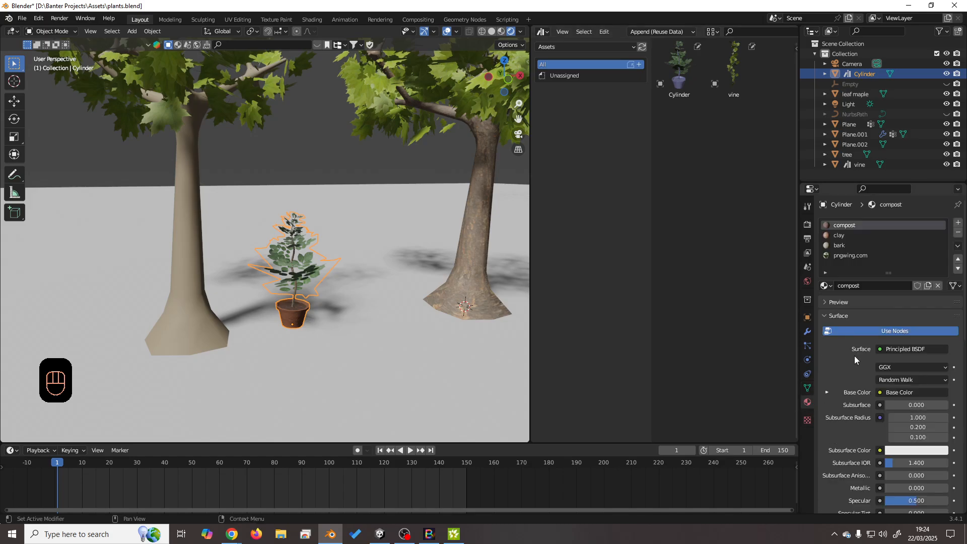
right_click(858, 227)
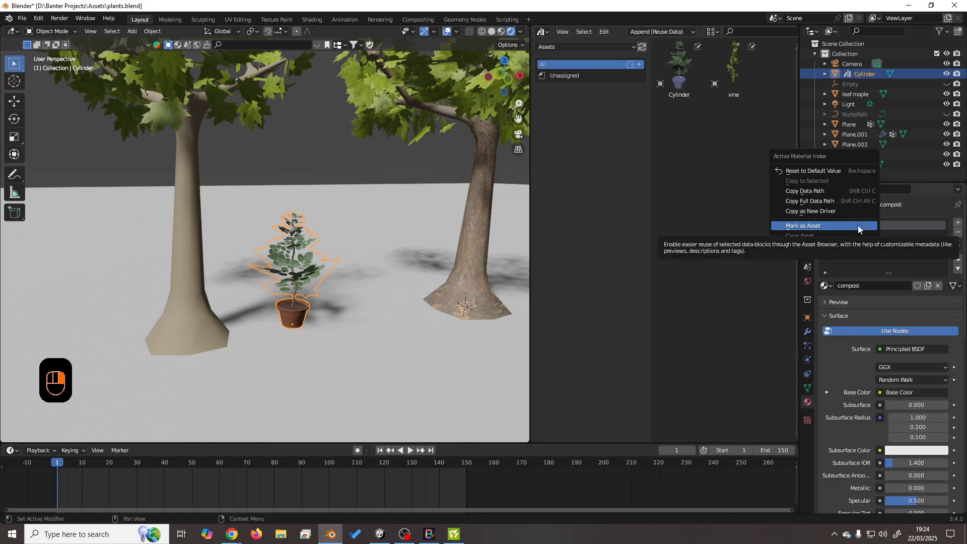
click(858, 225)
click(852, 236)
right_click(851, 237)
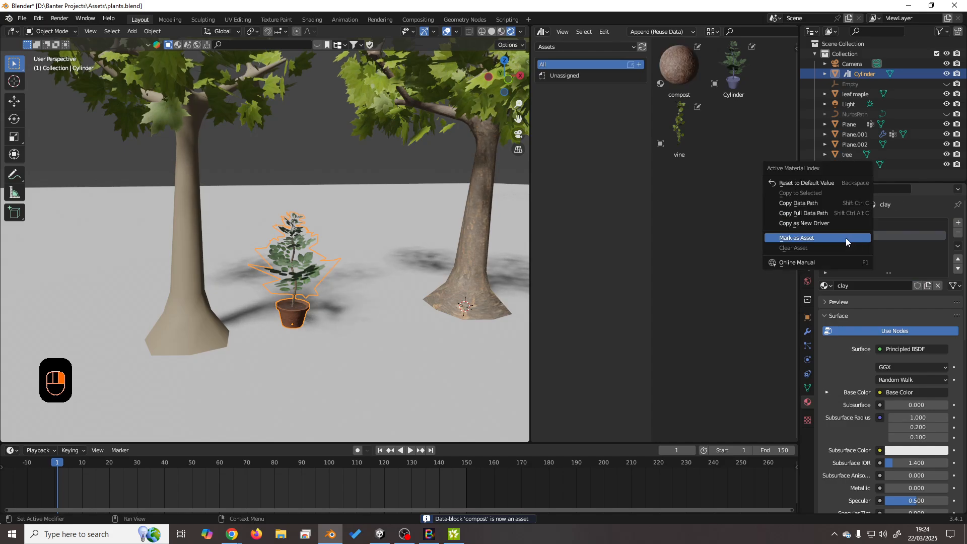
click(845, 238)
Mark the potted plant's bark and pngwing.com materials as assets.
click(852, 244)
right_click(852, 244)
click(853, 243)
click(852, 254)
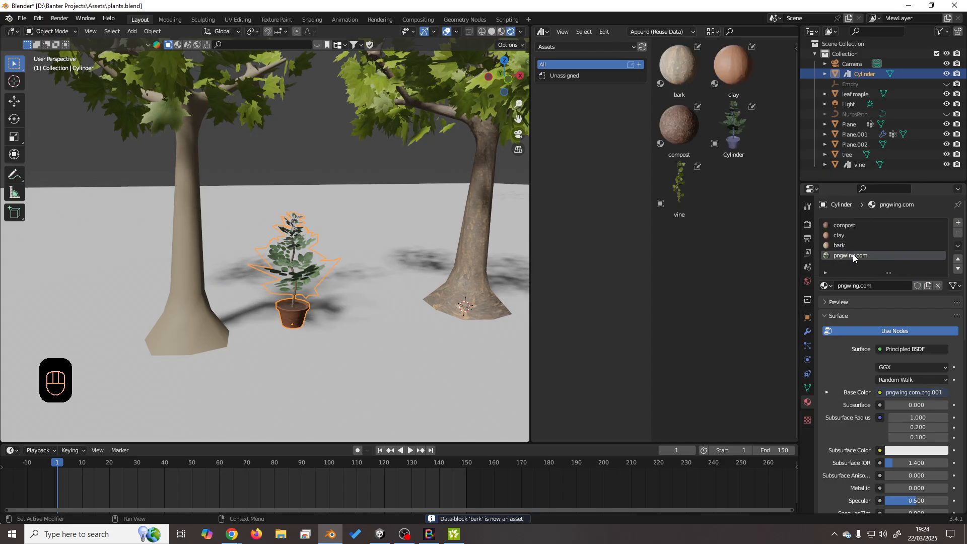
right_click(853, 254)
click(853, 254)
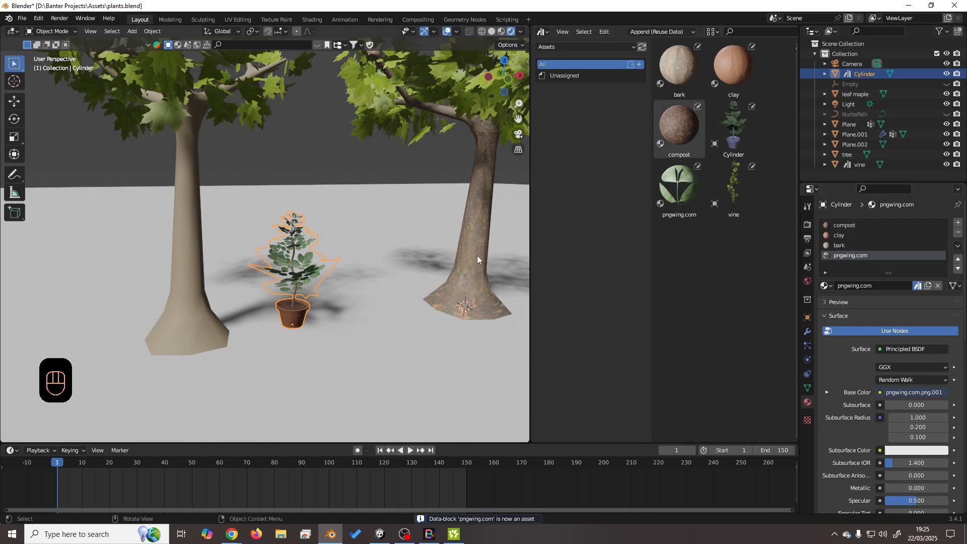
Select the vine and mark its leaf maple material as an asset.
shift+middle_drag(477, 255, 352, 263)
click(458, 201)
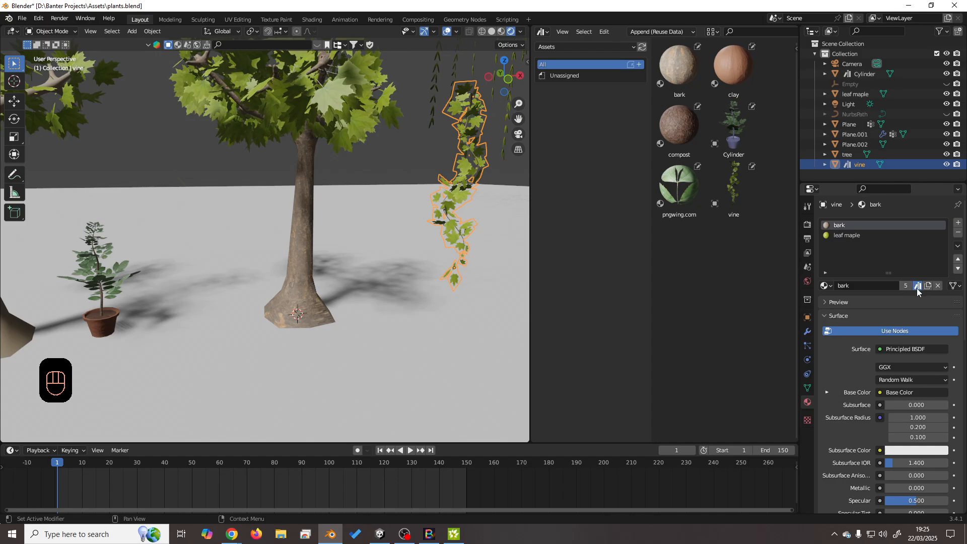
click(852, 237)
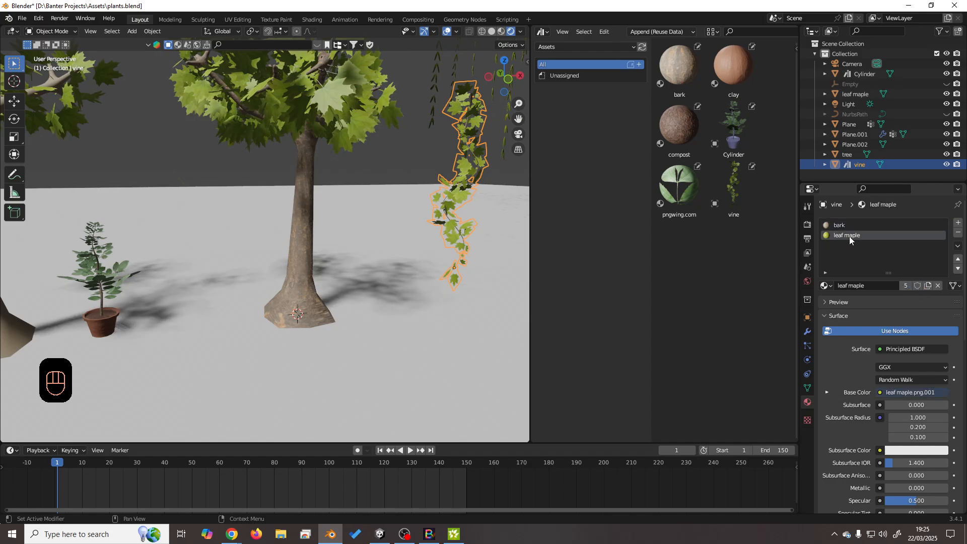
right_click(879, 243)
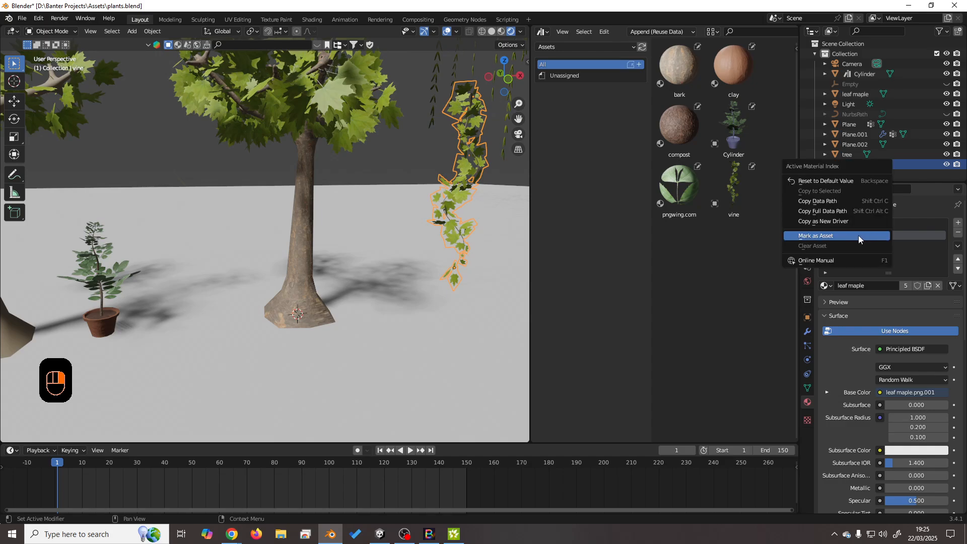
click(859, 235)
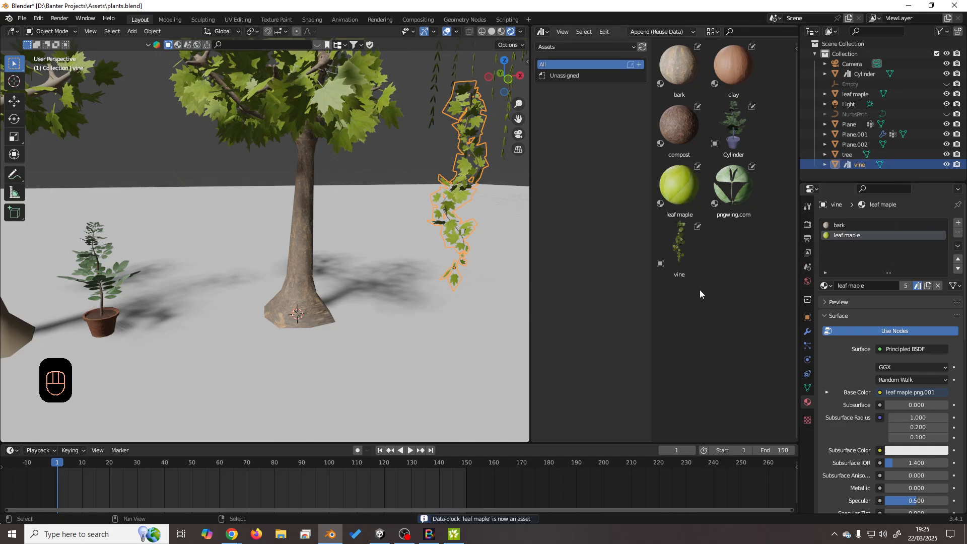
Apply the compost material asset to the ground plane.
drag(679, 127, 451, 346)
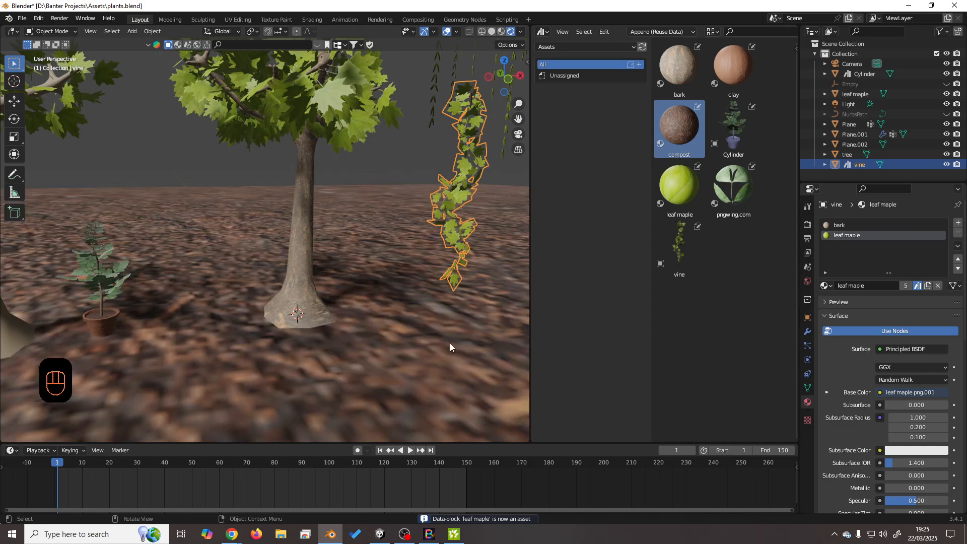
Scale all UVs of the ground plane up repeatedly by a factor of 2 in the UV editor, and return to the layout workspace.
scroll(450, 343, down, 5)
middle_drag(325, 330, 325, 346)
click(309, 281)
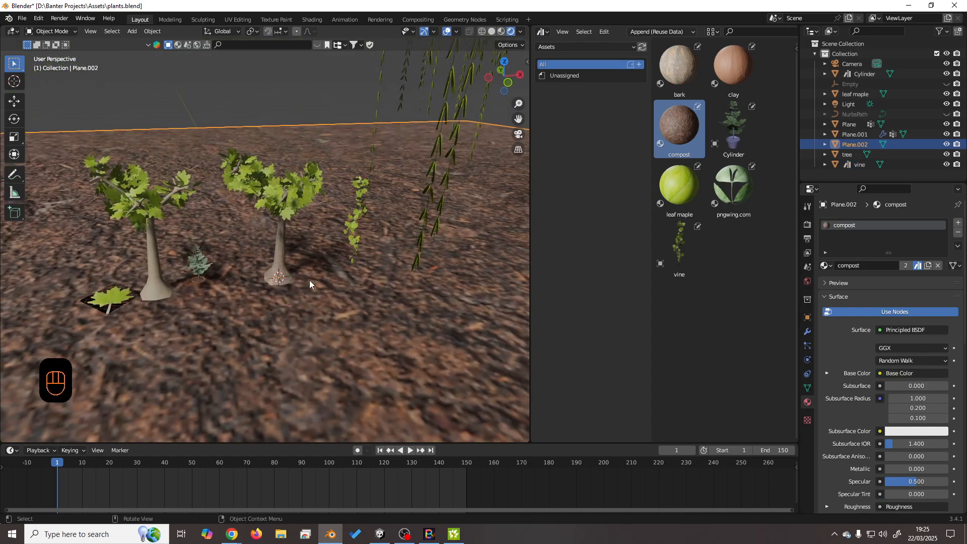
click(234, 19)
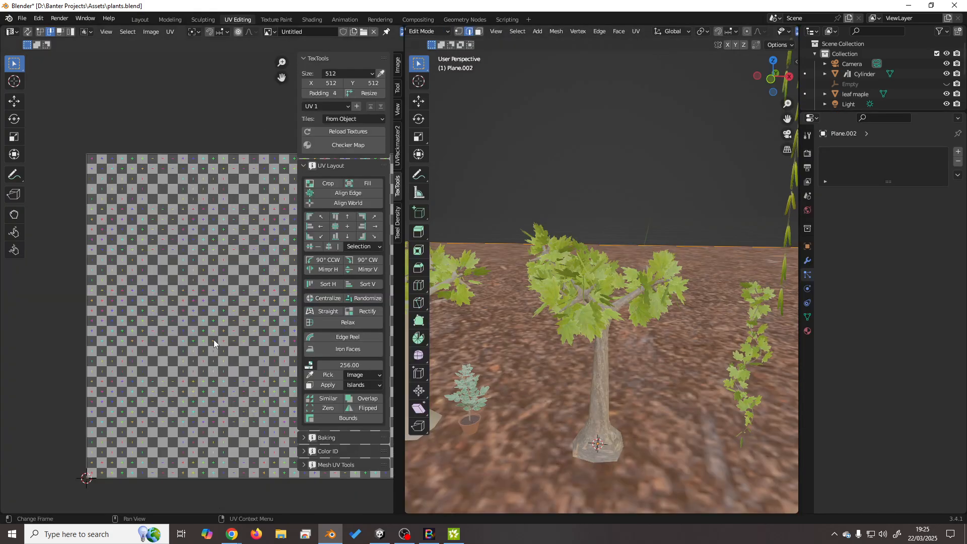
key(a)
key(s)
key(2)
key(Return)
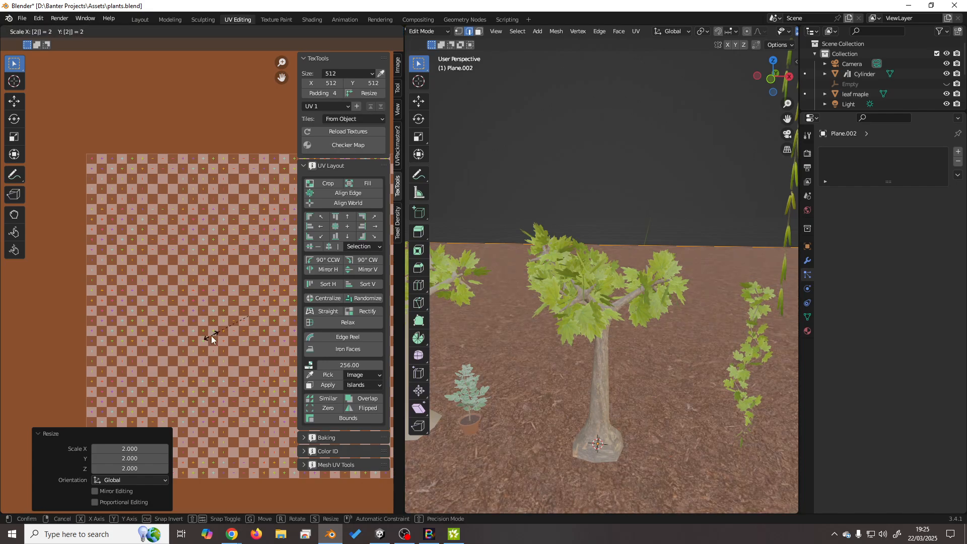
click(142, 20)
Place three more vine assets from the asset library near the two maple trees.
scroll(322, 362, up, 5)
middle_drag(344, 347, 331, 325)
scroll(331, 325, down, 3)
scroll(330, 325, up, 3)
middle_drag(369, 278, 319, 280)
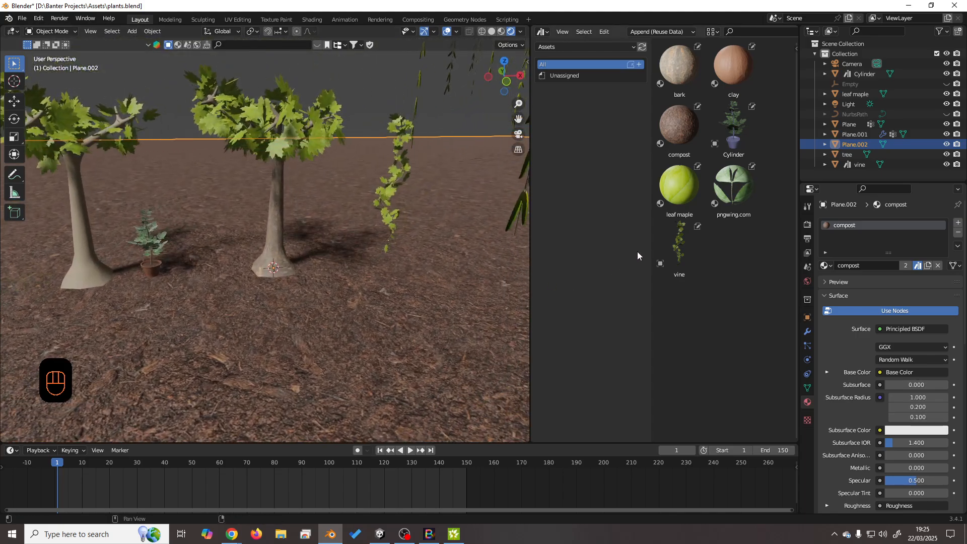
drag(680, 247, 459, 257)
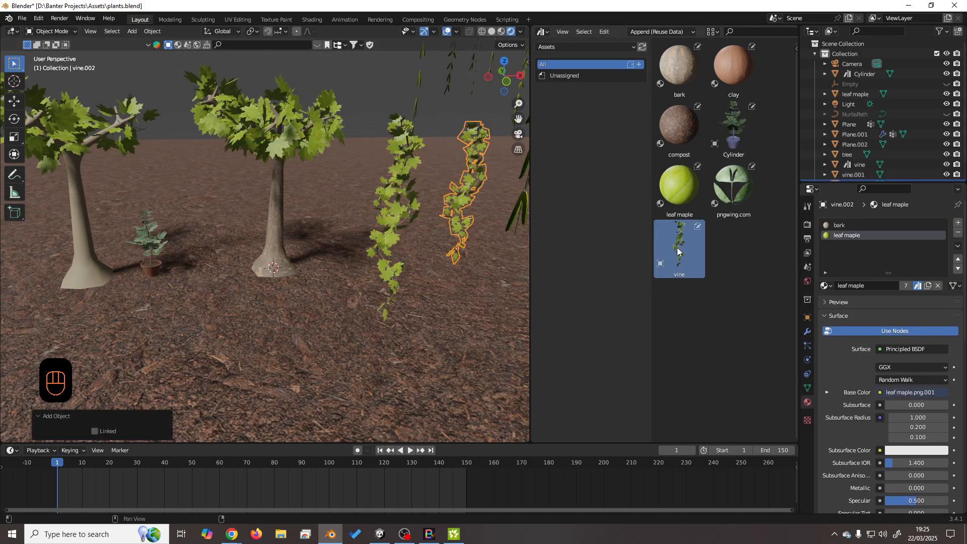
drag(680, 252, 344, 199)
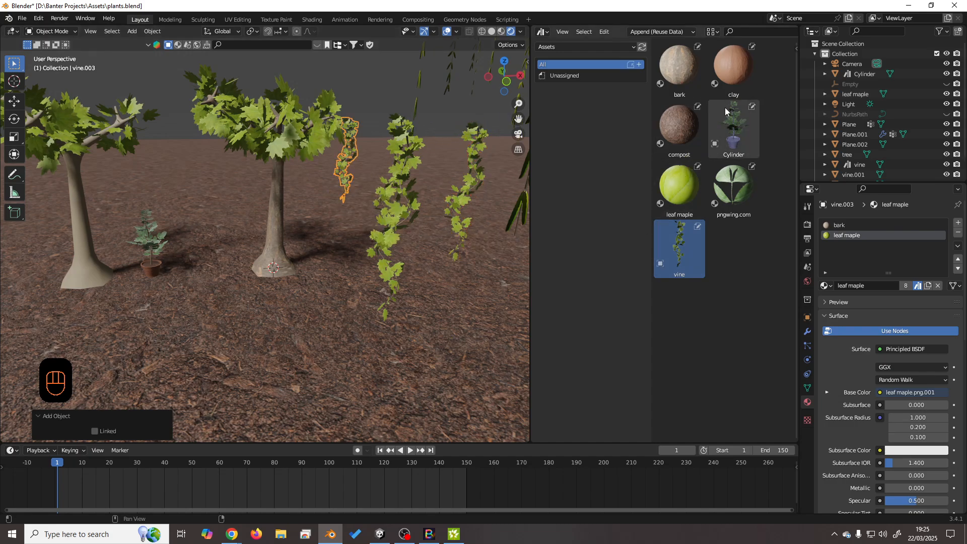
Place two copies of the potted plant asset on the ground in front of the maple trees.
drag(726, 116, 330, 352)
middle_drag(398, 403, 381, 361)
scroll(378, 360, up, 4)
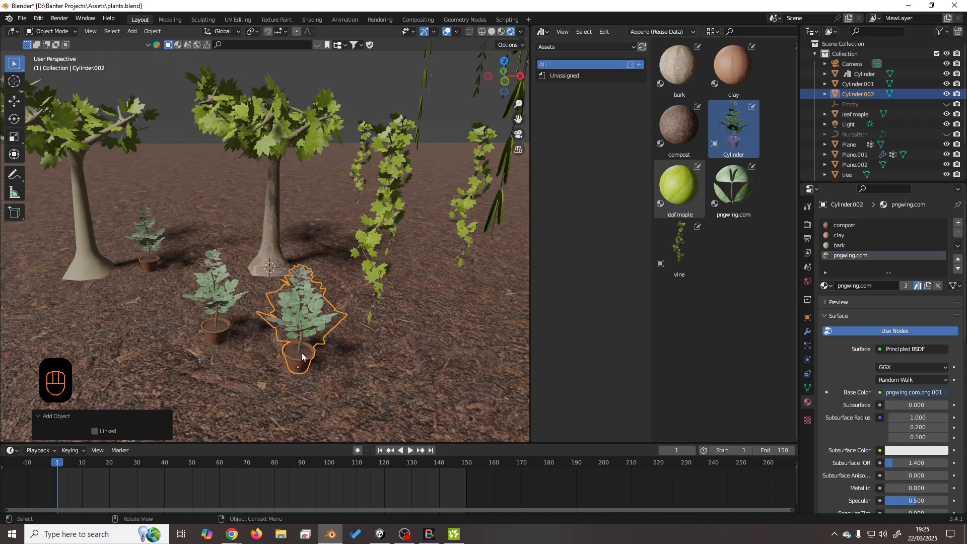
Delete the two potted plant copies in front of the maple trees.
key(Delete)
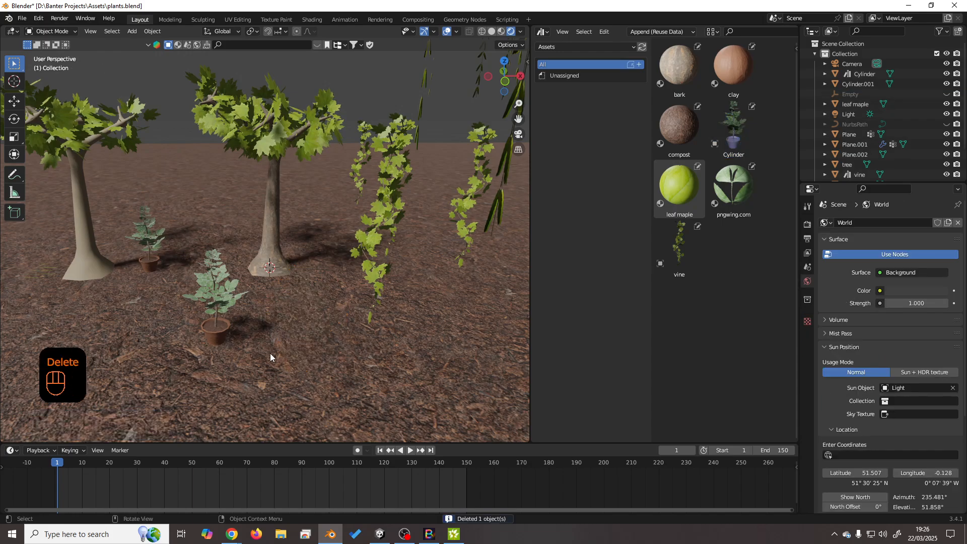
click(217, 334)
key(Delete)
Delete the three extra vine copies, keeping only the original vine.
click(375, 245)
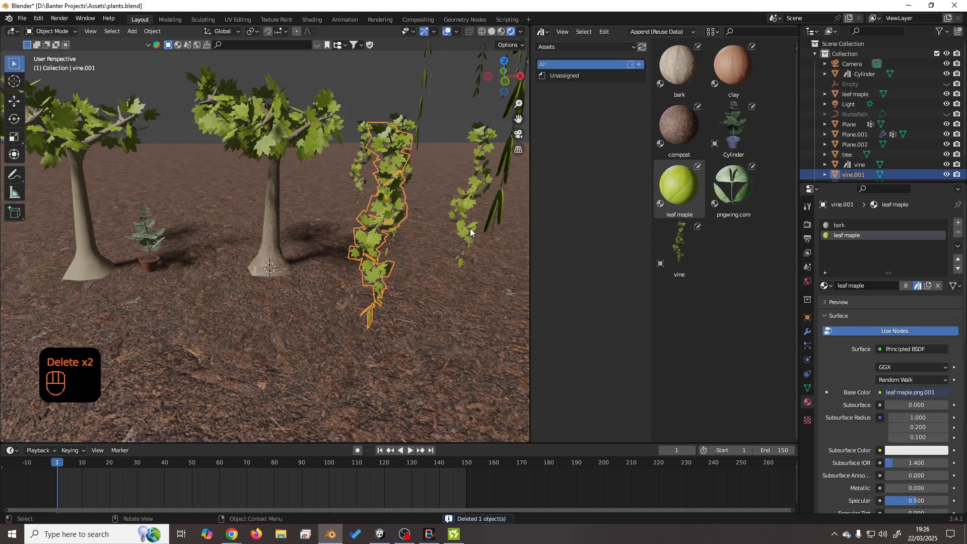
key(Delete)
scroll(430, 290, down, 4)
click(433, 243)
key(Delete)
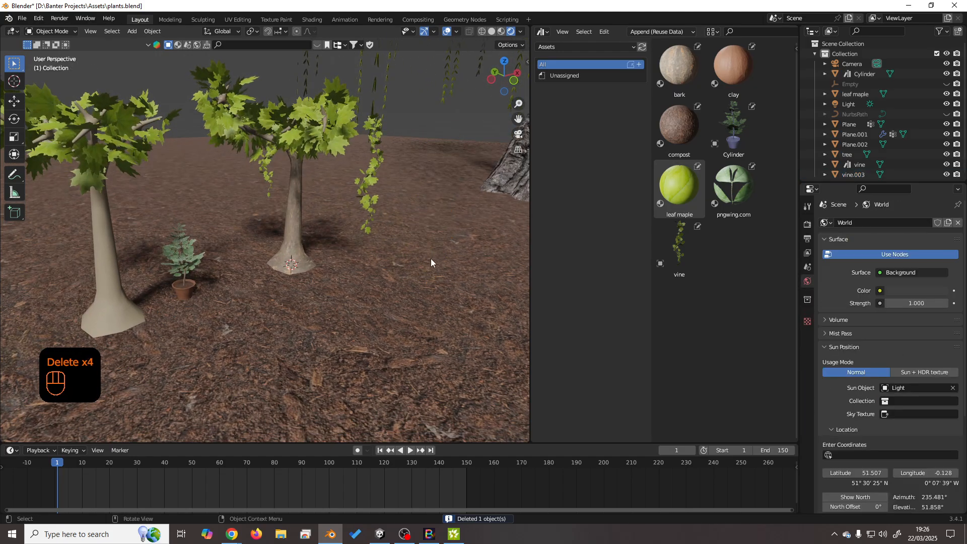
scroll(371, 292, down, 2)
middle_drag(371, 291, 289, 252)
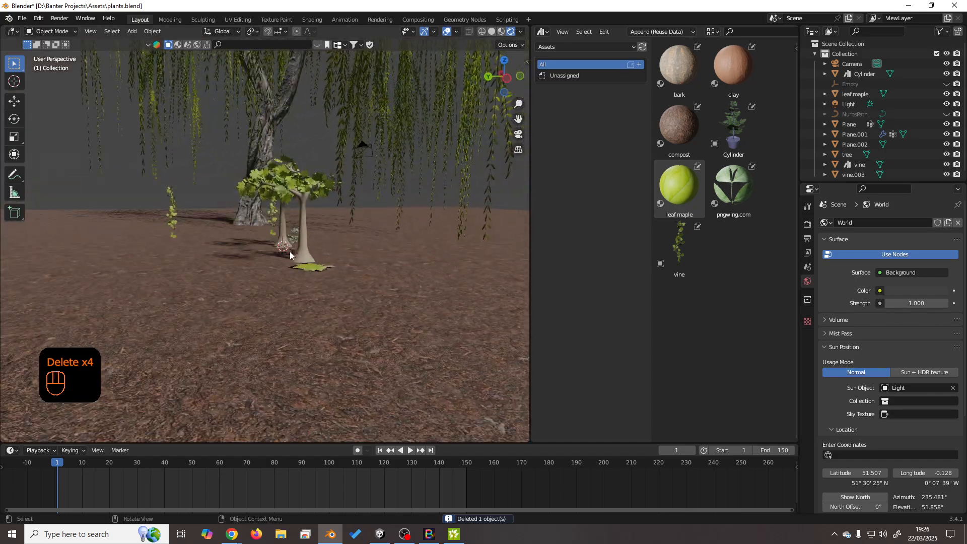
click(178, 228)
key(Delete)
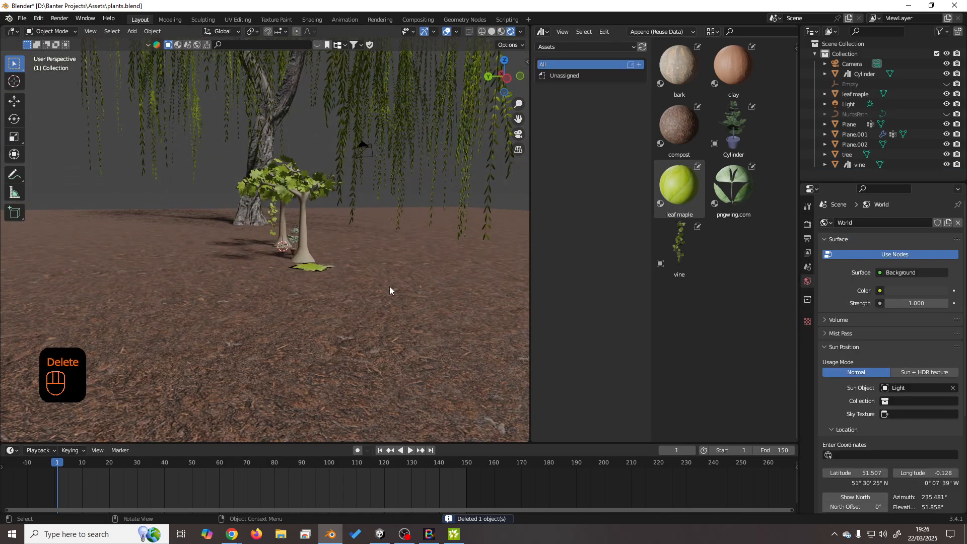
Disable the BlenderKit Online Asset Library add-on in the preferences.
mouse_move(389, 286)
middle_down()
mouse_move(253, 308)
mouse_move(431, 308)
mouse_move(265, 314)
mouse_move(394, 302)
middle_up()
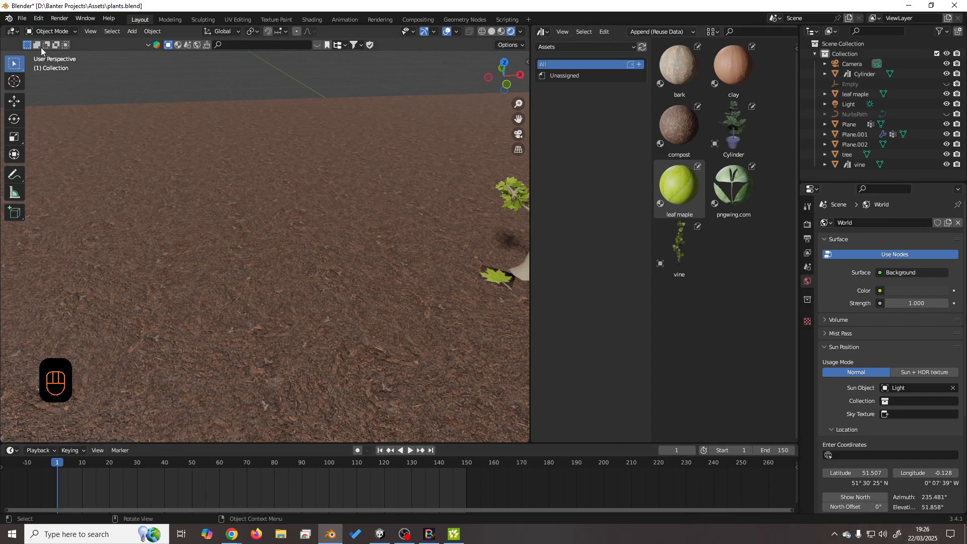
click(38, 18)
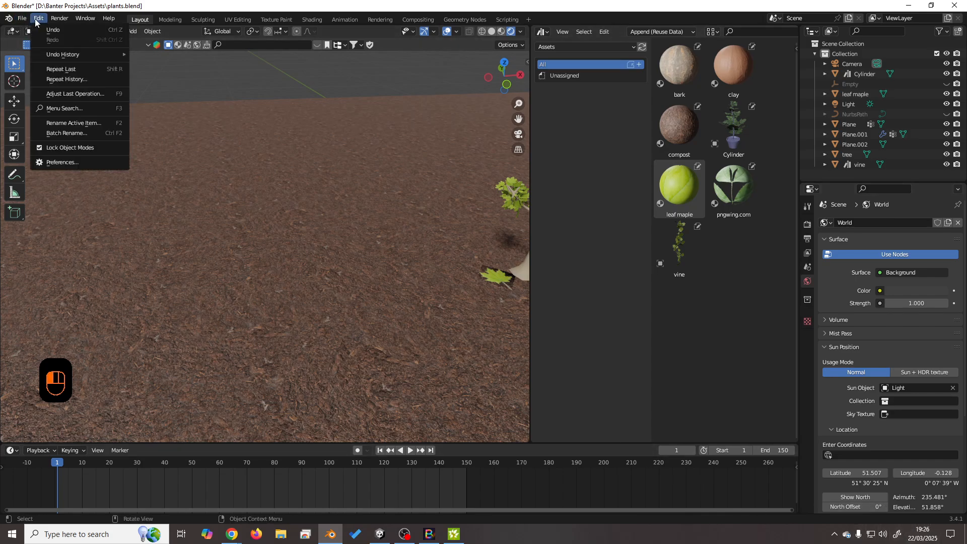
click(55, 162)
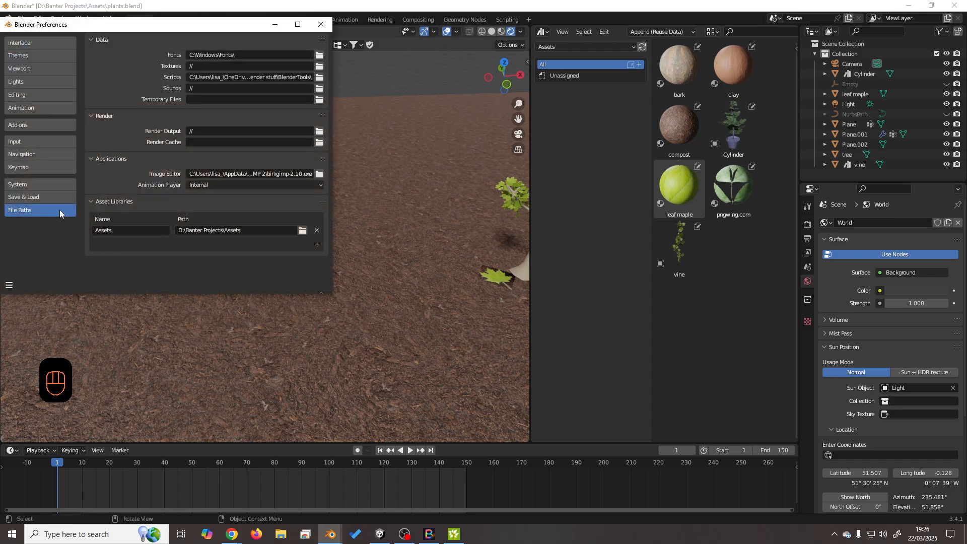
click(33, 125)
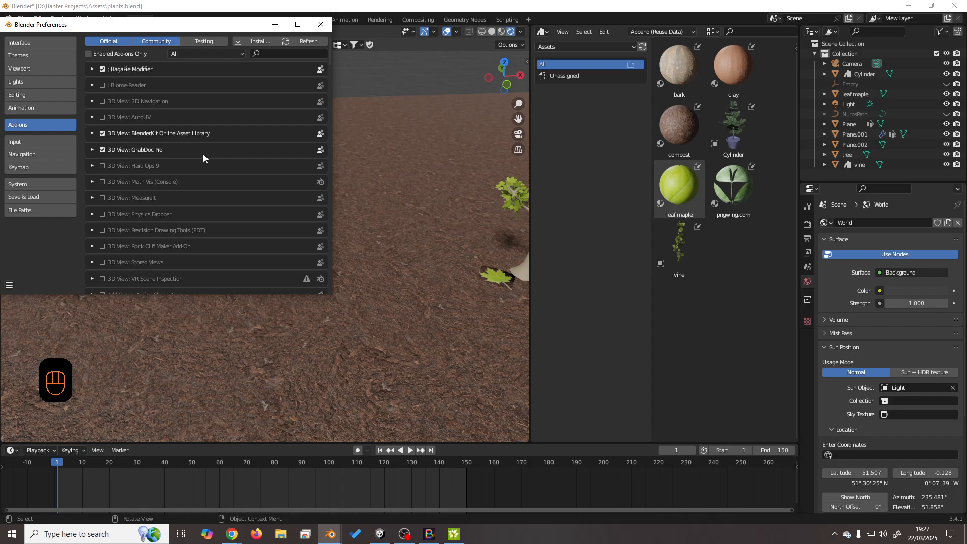
click(103, 133)
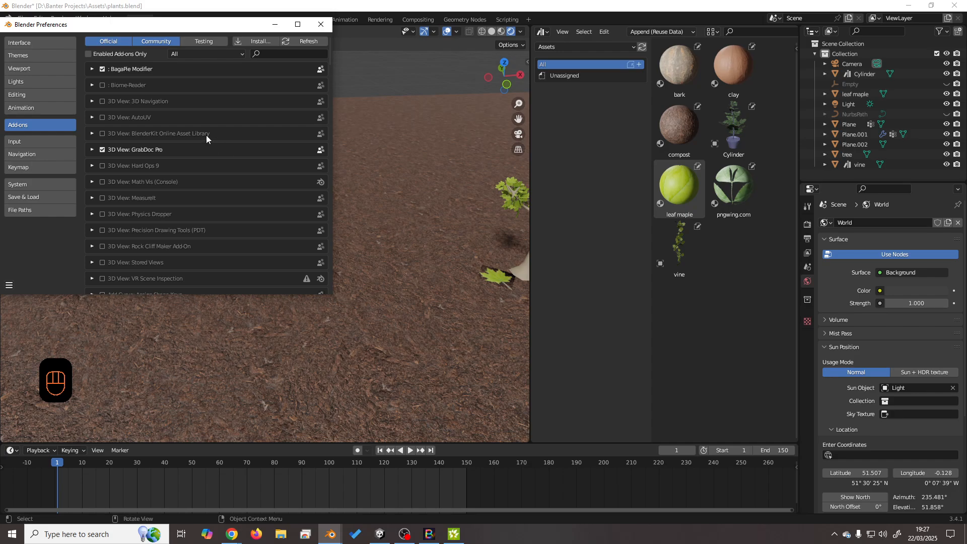
Search the add-ons for "extra" to check the Extra Objects add-ons, and close the preferences.
click(271, 54)
text(extra)
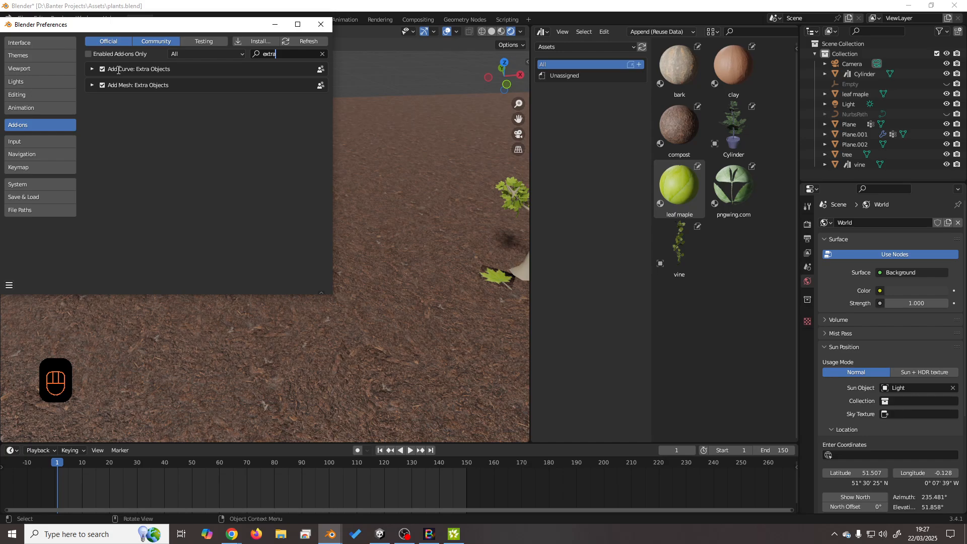
key(Return)
click(322, 25)
Add a rock to the scene with the Rock Generator mesh.
middle_drag(297, 166, 303, 185)
click(132, 31)
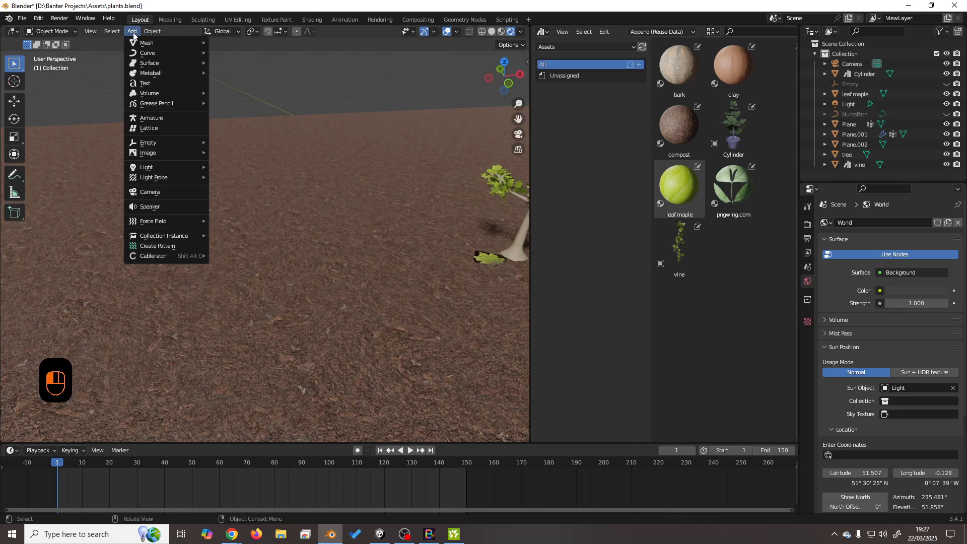
mouse_move(146, 48)
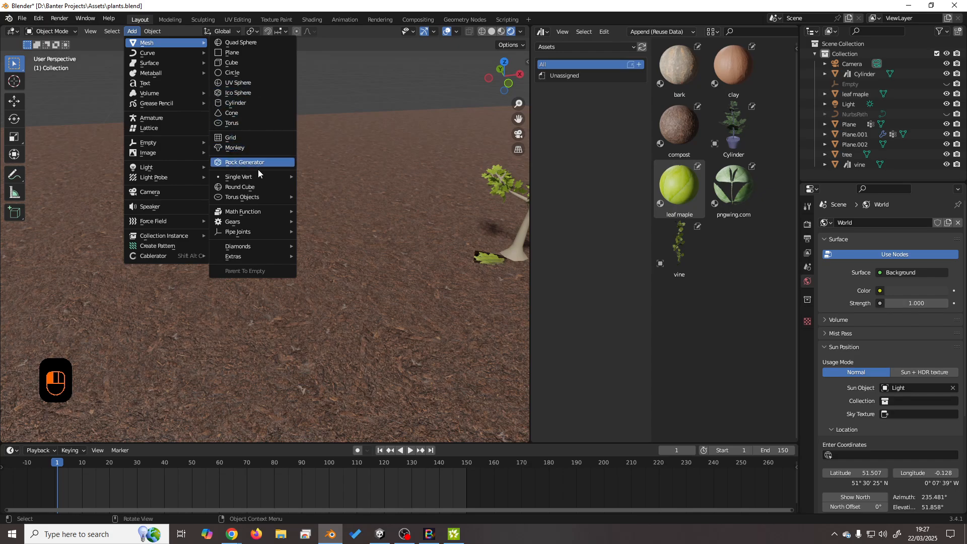
click(244, 162)
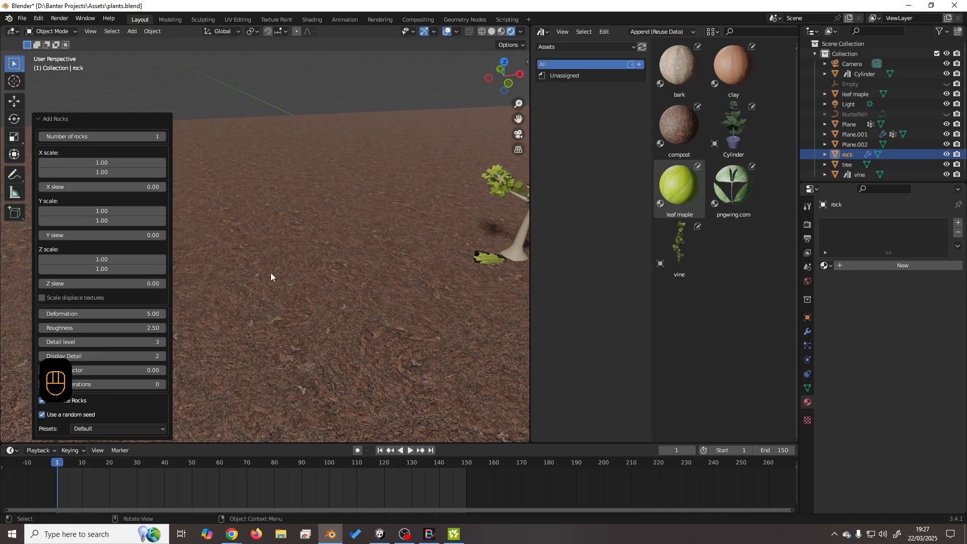
Set the number of generated rocks to 3.
mouse_move(270, 273)
middle_down()
mouse_move(210, 274)
mouse_move(273, 271)
middle_up()
scroll(273, 270, down, 3)
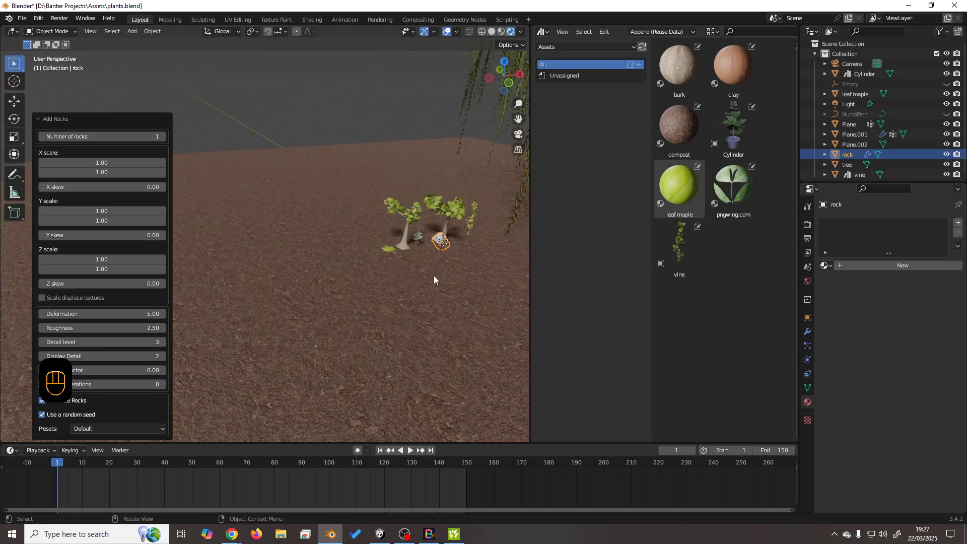
shift+middle_drag(477, 275, 247, 289)
scroll(378, 322, up, 4)
scroll(313, 304, up, 3)
middle_drag(313, 303, 270, 288)
scroll(392, 296, up, 1)
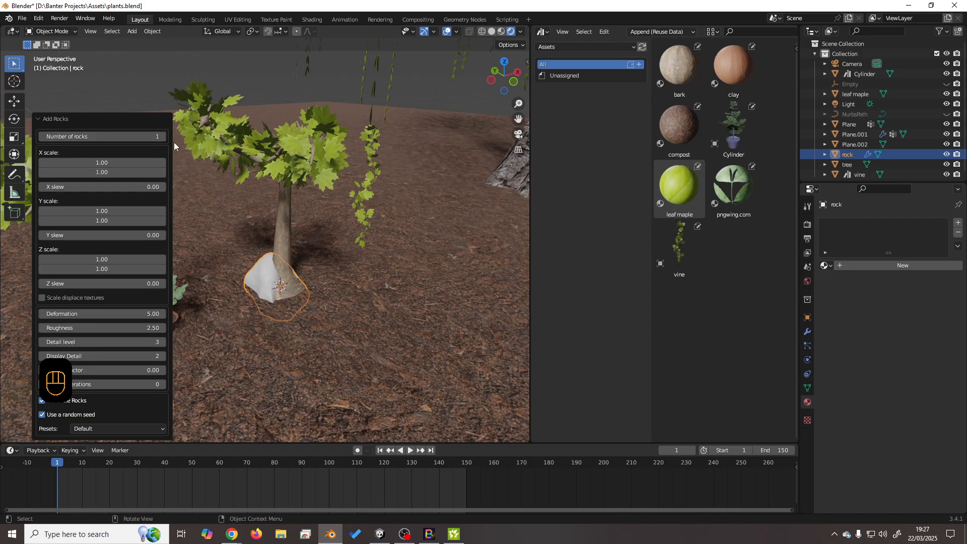
click(162, 136)
click(162, 137)
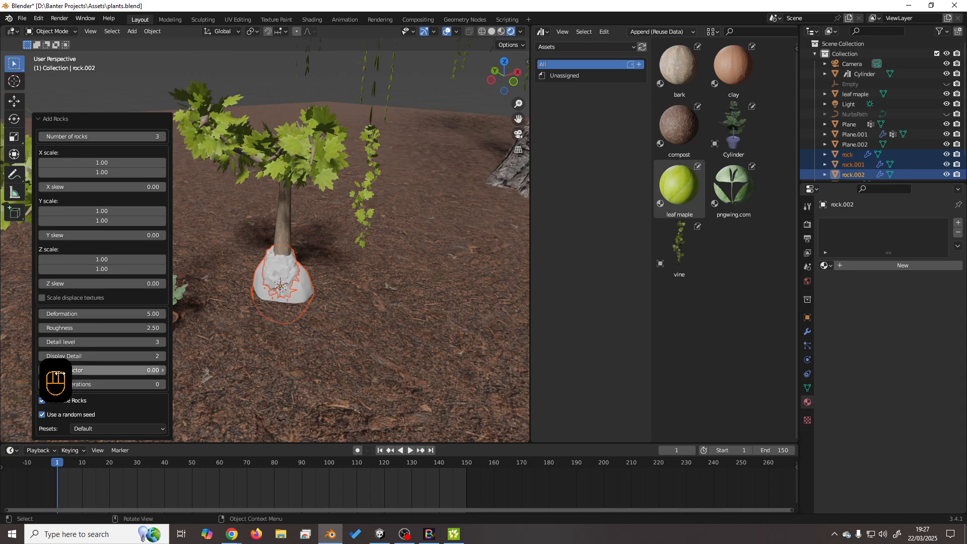
Apply the River Rock preset to the generated rocks and collapse the rock settings.
click(103, 429)
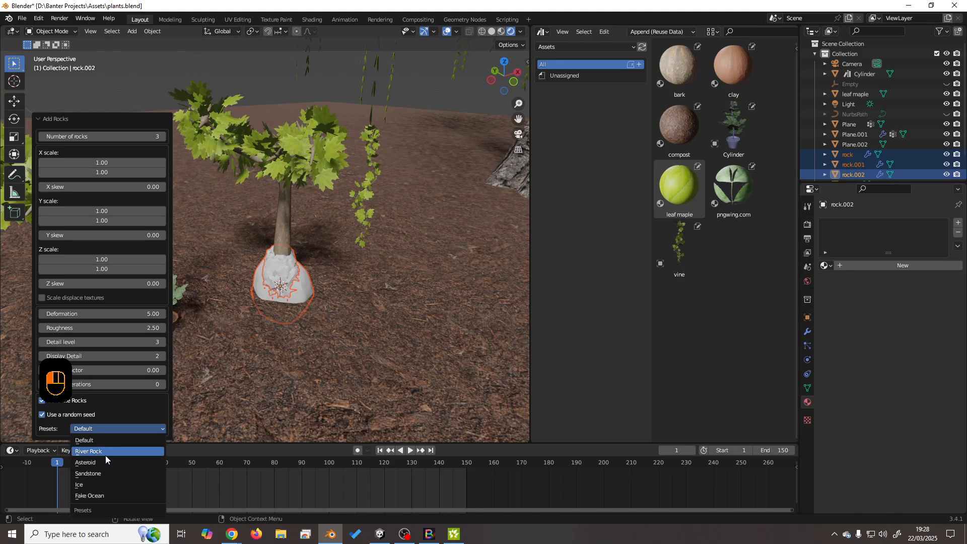
click(105, 452)
middle_drag(325, 312, 268, 245)
scroll(267, 250, up, 1)
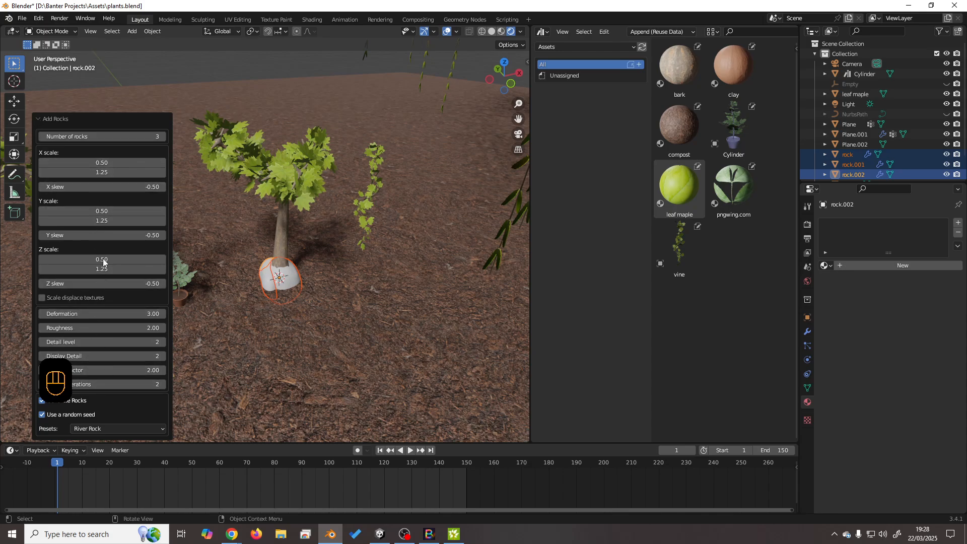
click(37, 119)
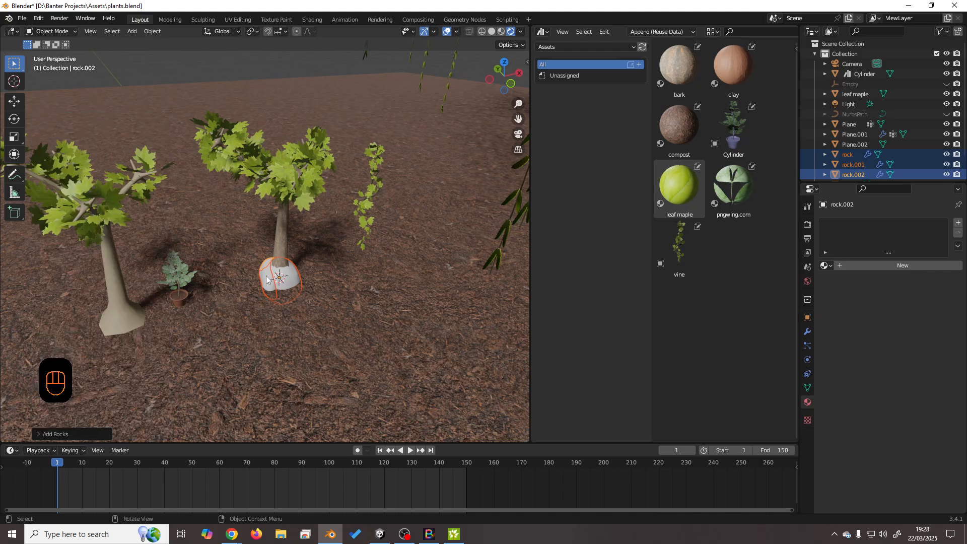
Move the three rocks together across the ground, locked to the horizontal plane, past the plain-trunked maple tree to open ground.
middle_drag(266, 276, 297, 299)
scroll(298, 289, up, 3)
scroll(298, 297, down, 3)
key(g)
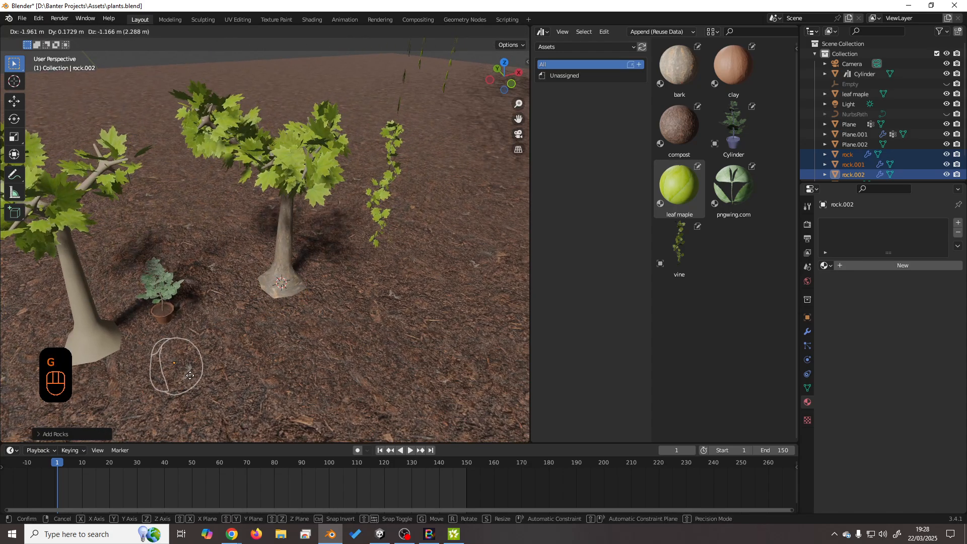
key(shift+z)
click(11, 287)
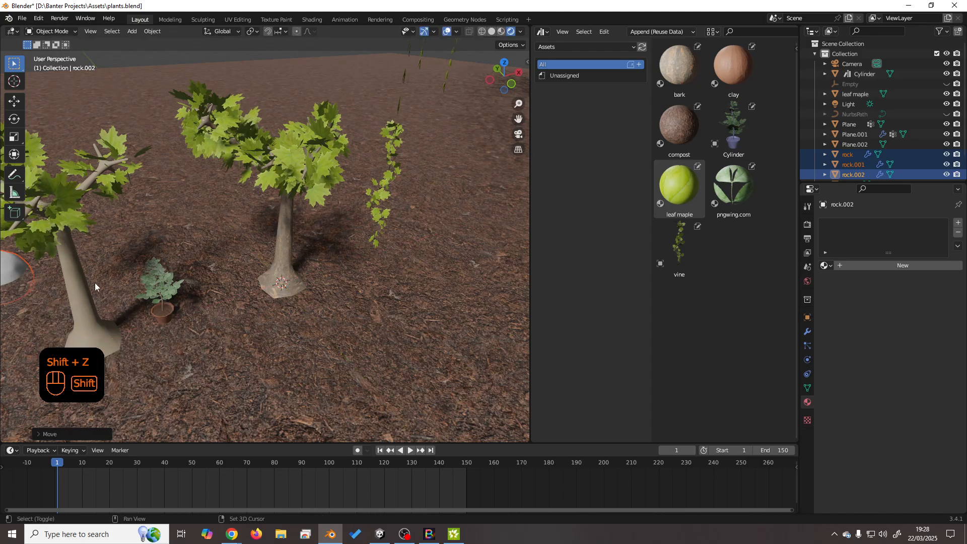
Separate two of the overlapping rocks, moving the first toward the maple tree and the second behind the cluster.
shift+middle_drag(95, 282, 524, 290)
middle_drag(456, 304, 304, 264)
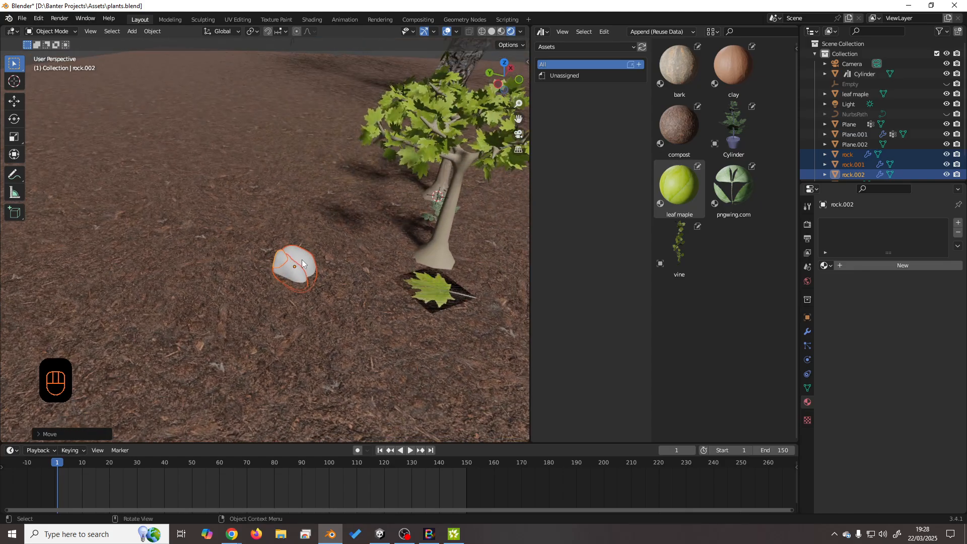
click(304, 263)
key(g)
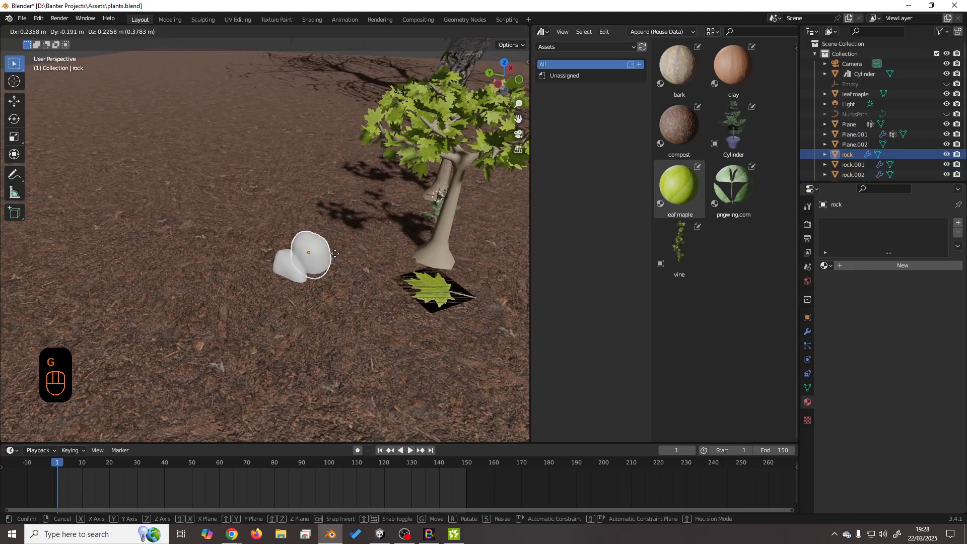
click(347, 247)
click(295, 267)
key(g)
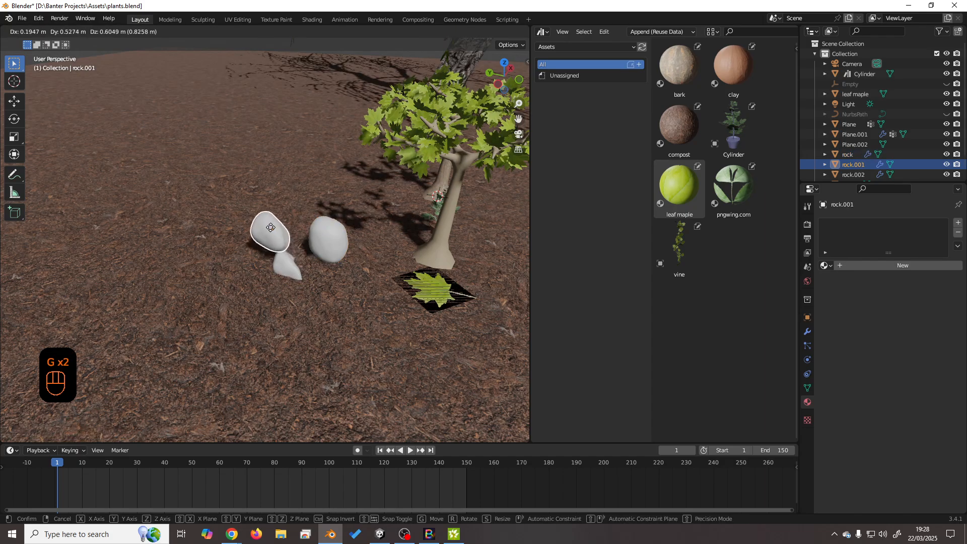
click(265, 228)
Move the third rock beyond the other two, away from the maple tree, so the three rocks form a spaced row.
click(290, 269)
key(g)
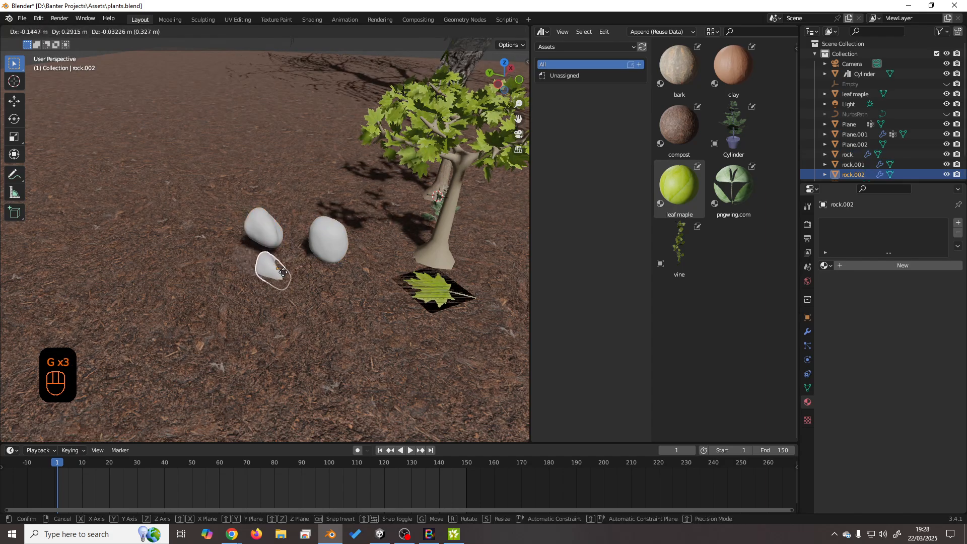
click(292, 249)
mouse_move(292, 250)
middle_down()
mouse_move(299, 259)
mouse_move(275, 254)
mouse_move(296, 259)
middle_up()
key(g)
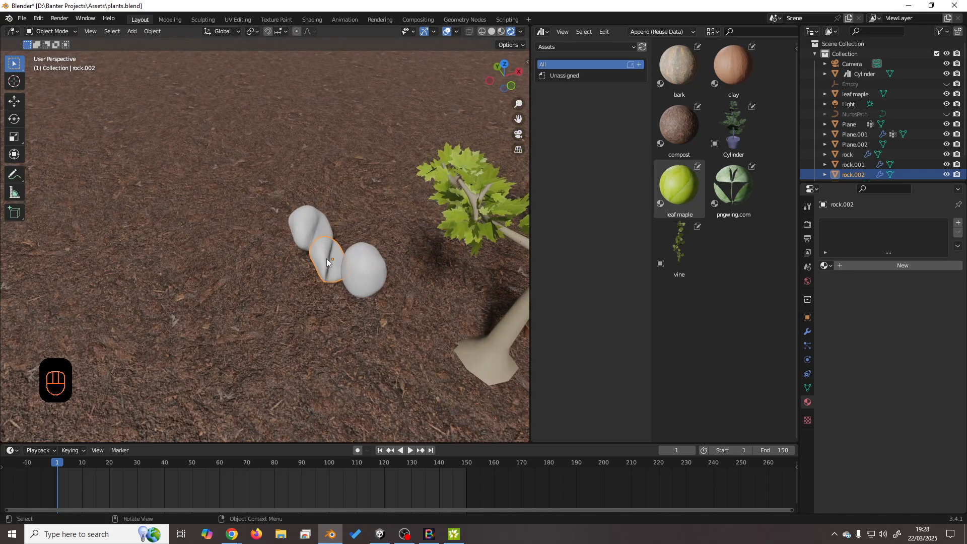
click(237, 202)
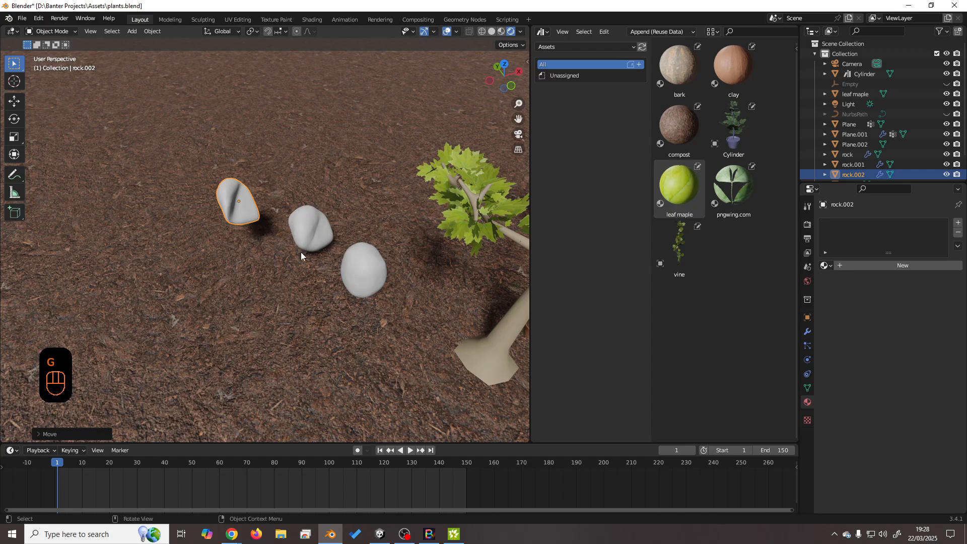
Delete the rock farthest from the maple tree and create a new set with the Rock Generator.
key(Delete)
click(132, 32)
mouse_move(144, 46)
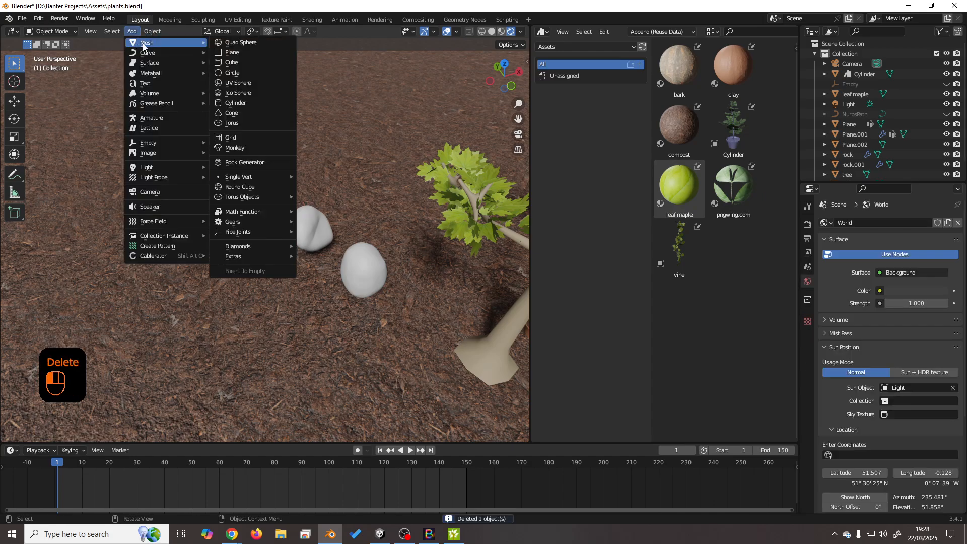
click(246, 162)
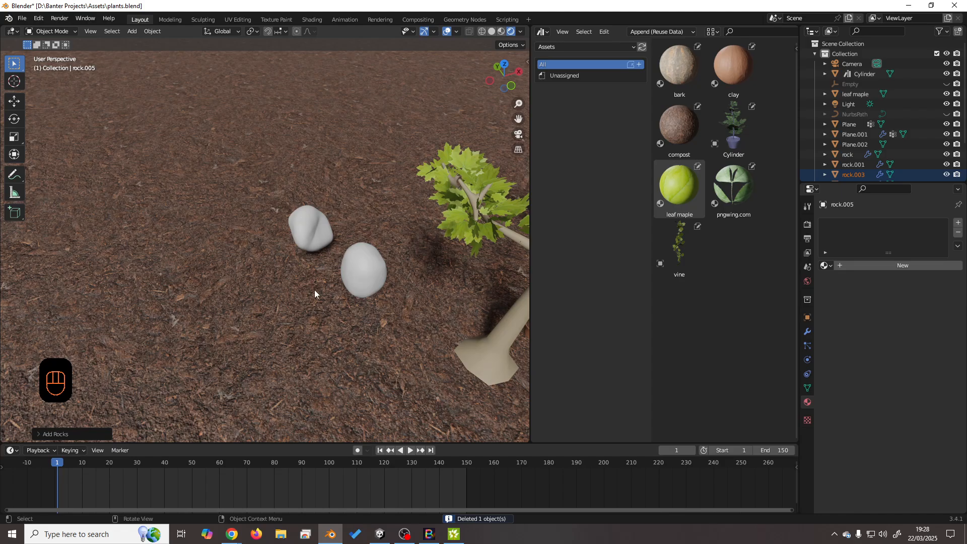
Move one of the newly generated rocks from the tree base to open ground in front of the two separated rocks.
scroll(352, 297, down, 3)
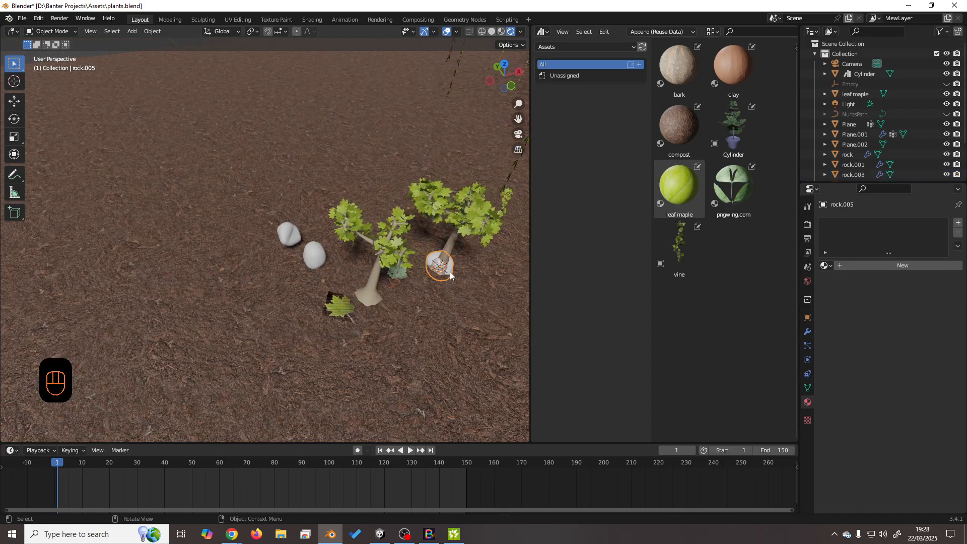
key(g)
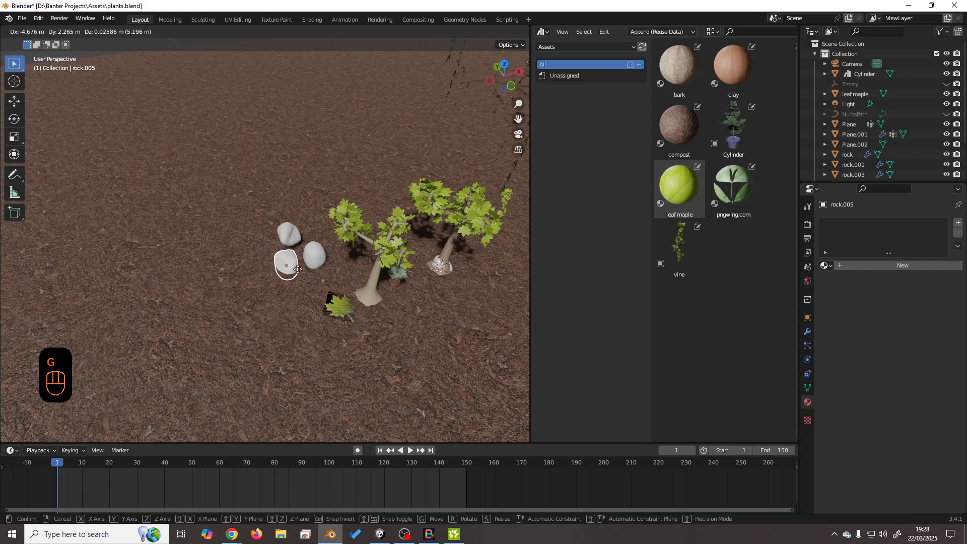
click(331, 305)
scroll(331, 305, up, 4)
middle_drag(327, 302, 309, 275)
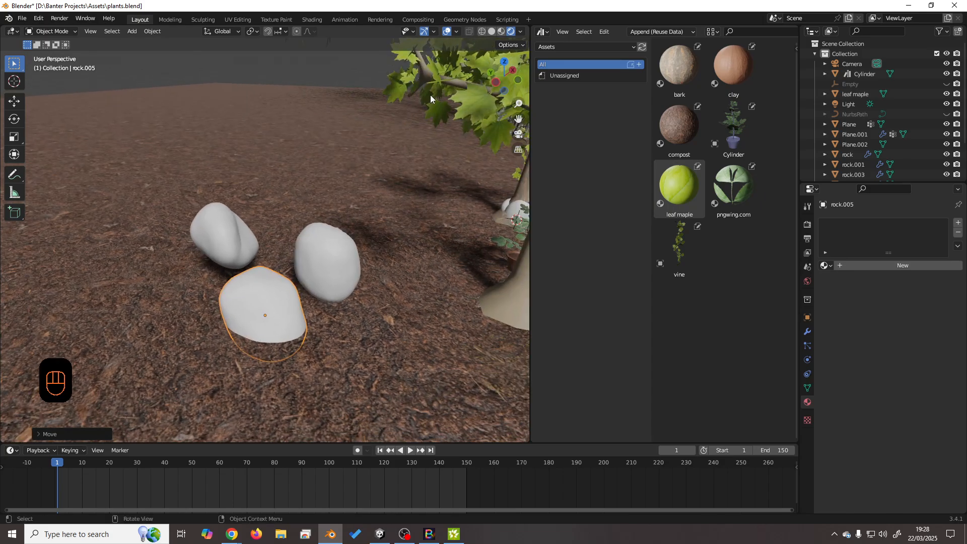
Show the wireframe overlay to examine the mesh density of the rocks.
click(458, 31)
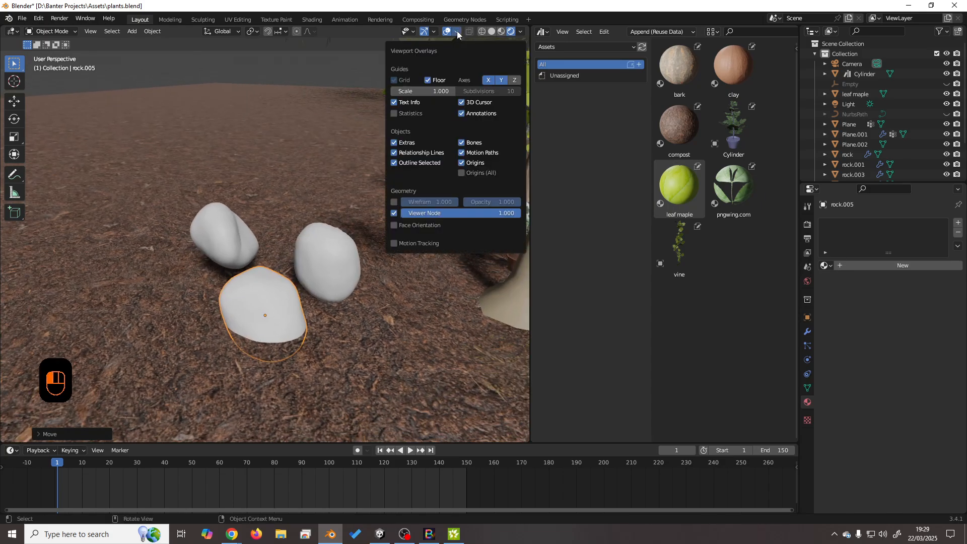
click(394, 202)
middle_drag(292, 332, 333, 283)
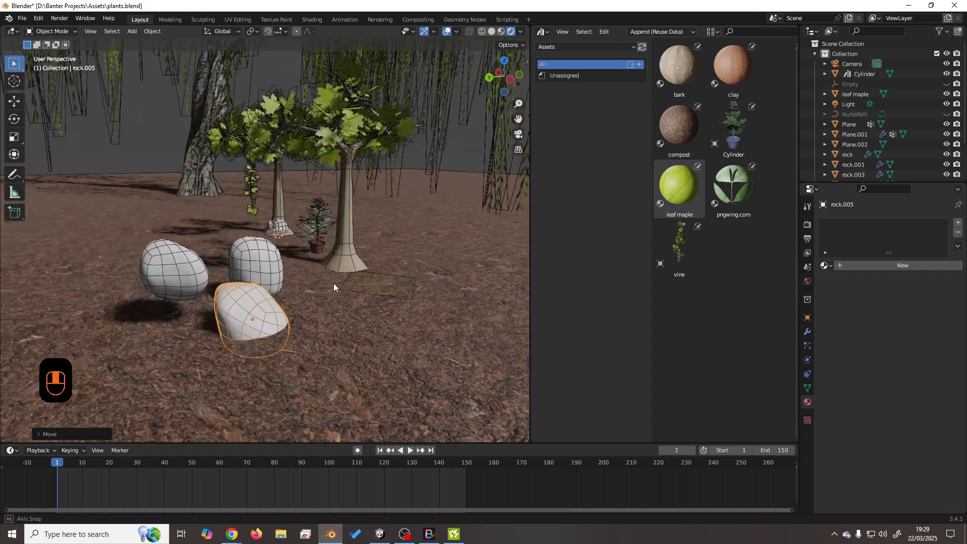
scroll(333, 283, down, 2)
scroll(297, 274, up, 2)
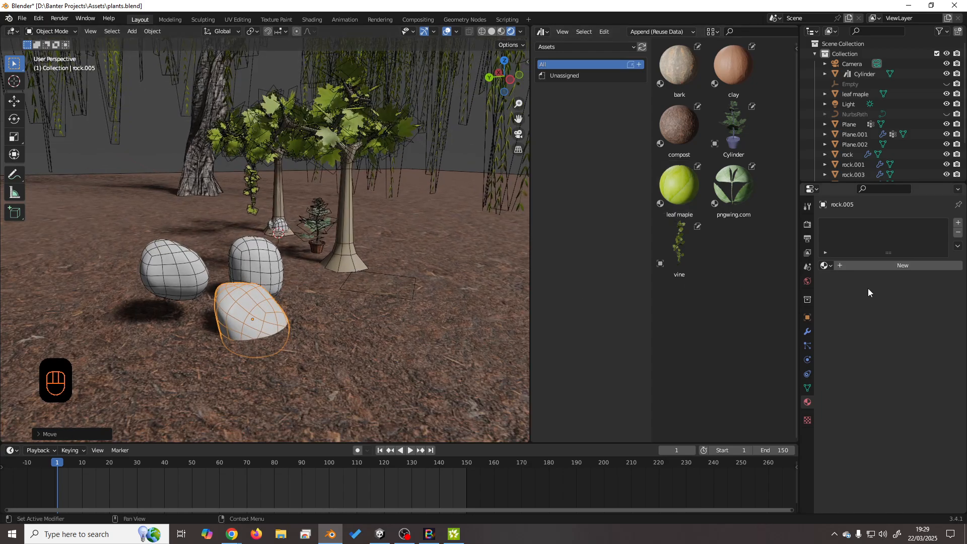
Review the newly placed rock's modifier stack and apply all of its modifiers.
click(808, 333)
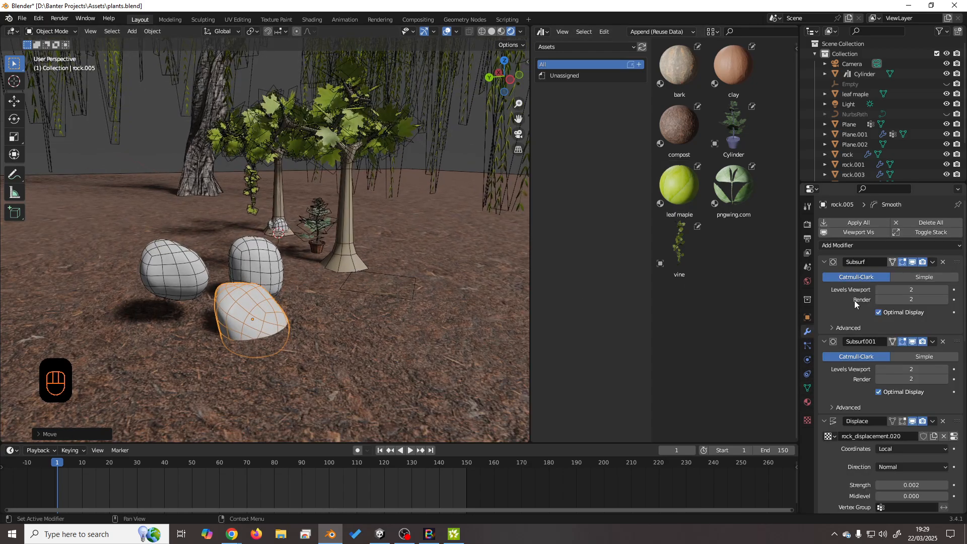
scroll(894, 307, down, 15)
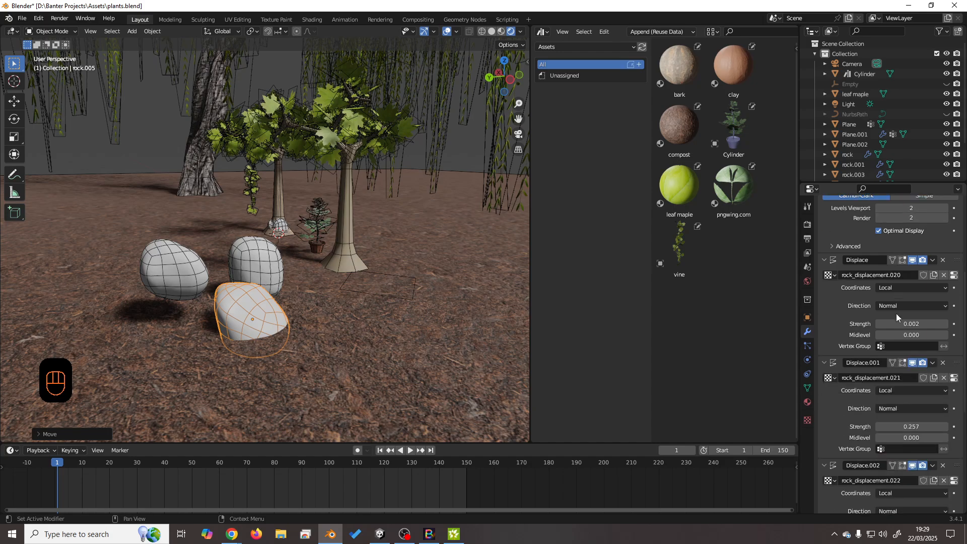
scroll(887, 363, up, 15)
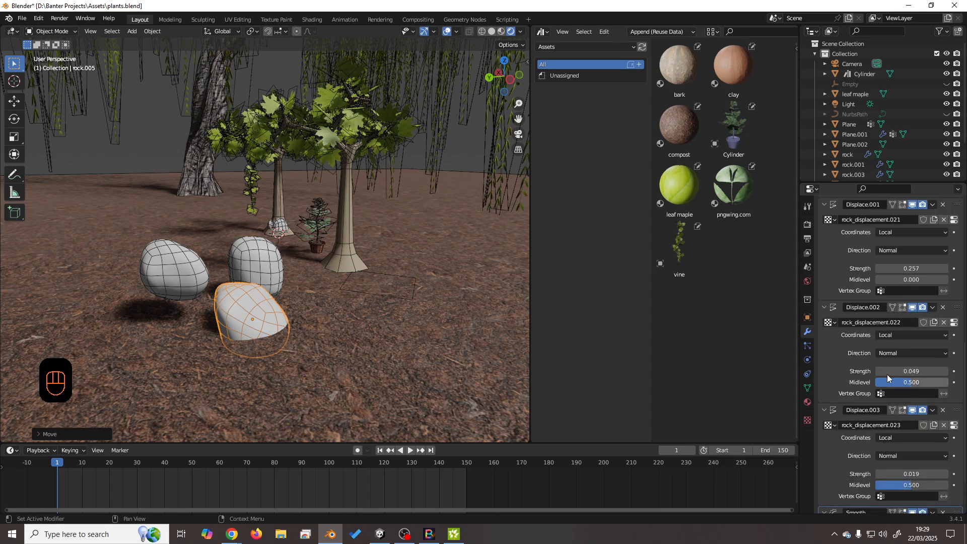
scroll(886, 374, up, 1)
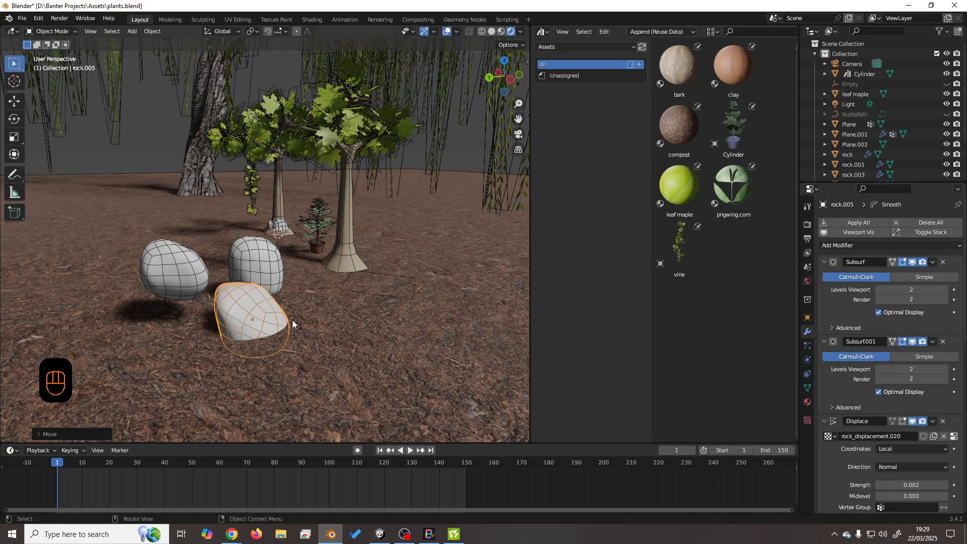
click(867, 222)
middle_drag(330, 325, 271, 337)
scroll(267, 327, up, 3)
scroll(256, 332, down, 3)
scroll(255, 333, up, 3)
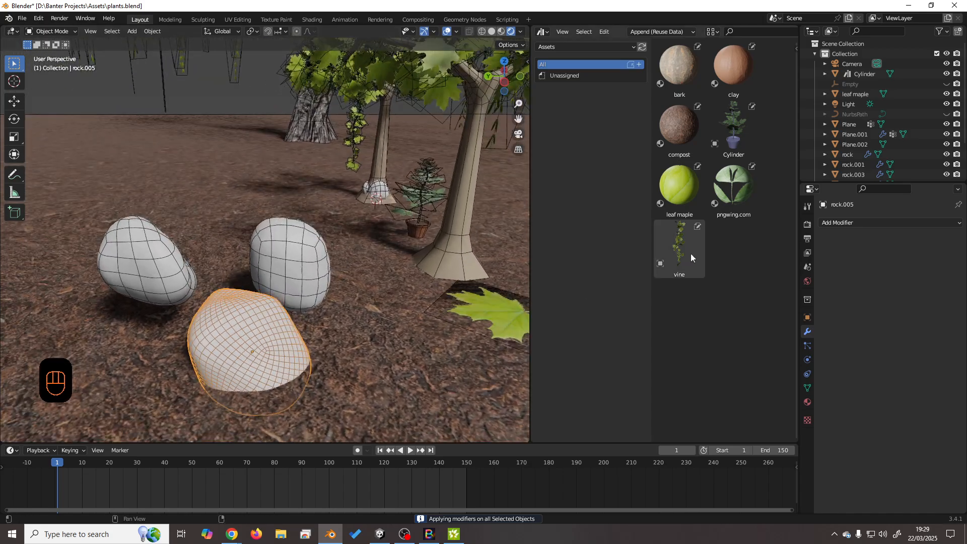
Simplify the new rock with a Decimate modifier in Un-Subdivide mode at 4 iterations, and apply it.
click(856, 223)
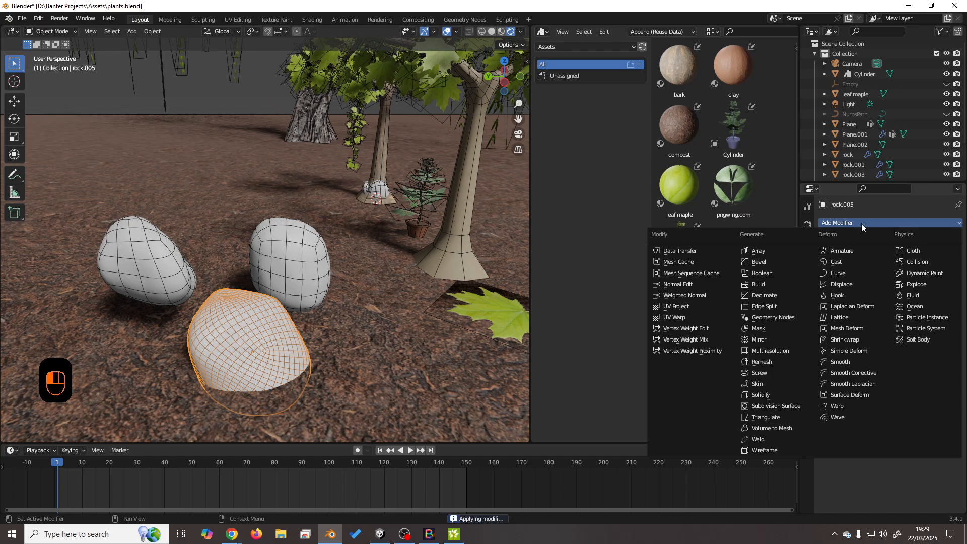
click(766, 296)
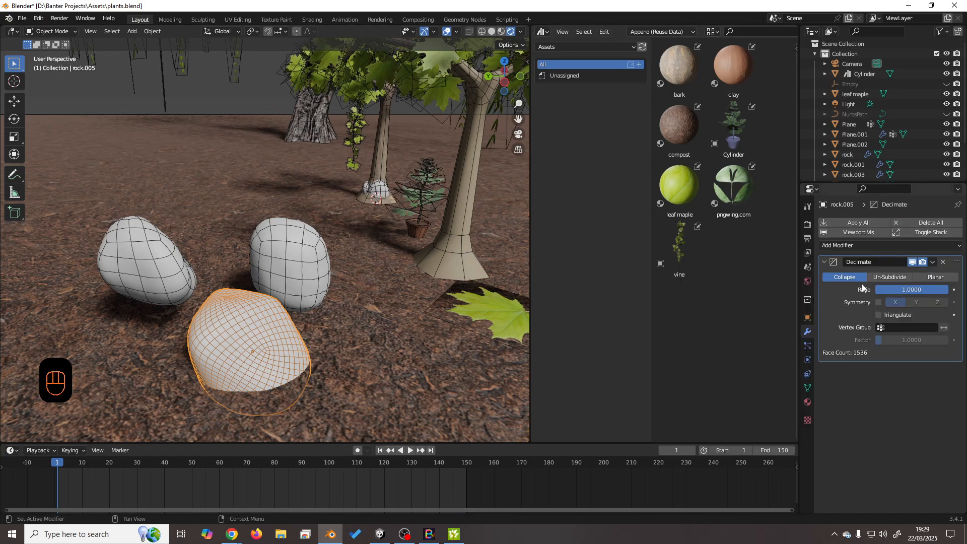
click(905, 278)
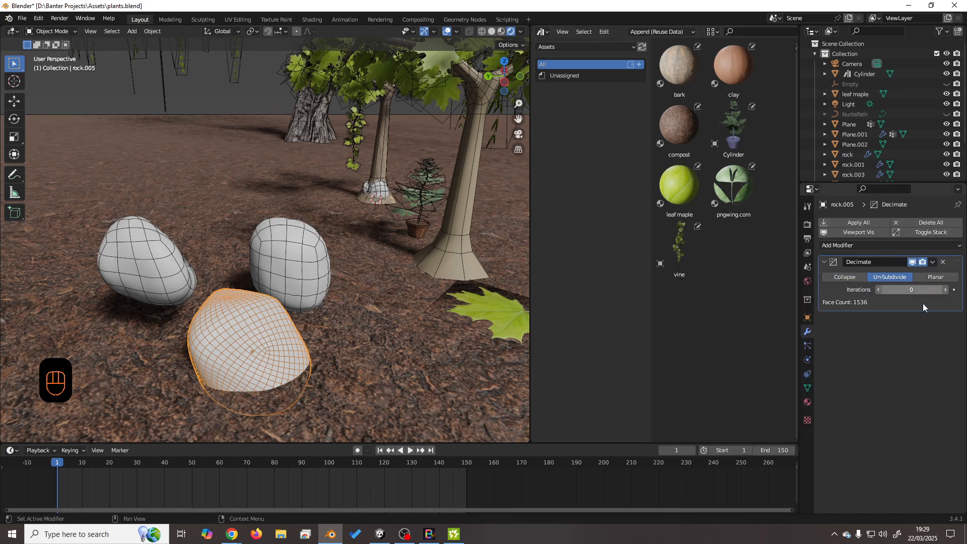
click(945, 290)
click(945, 290)
click(945, 291)
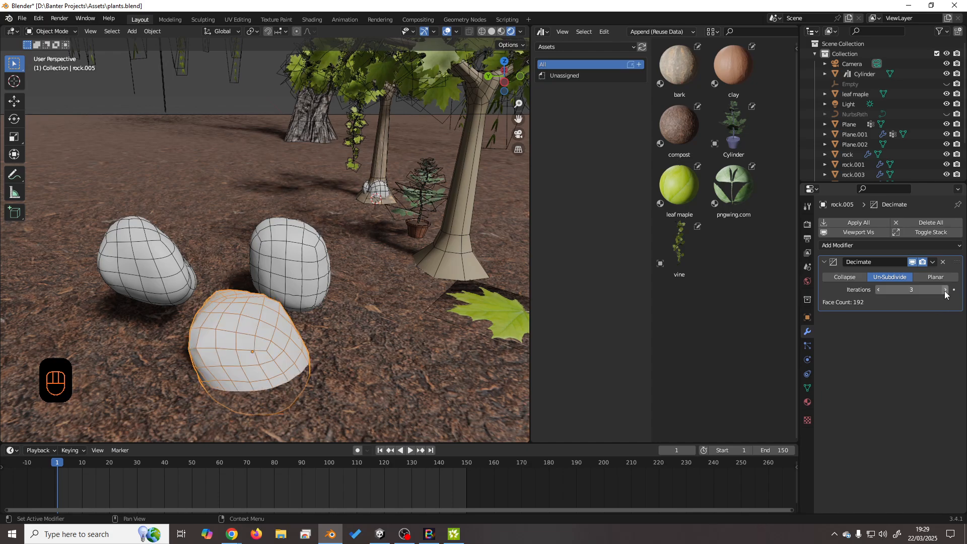
click(945, 291)
middle_drag(397, 321, 453, 308)
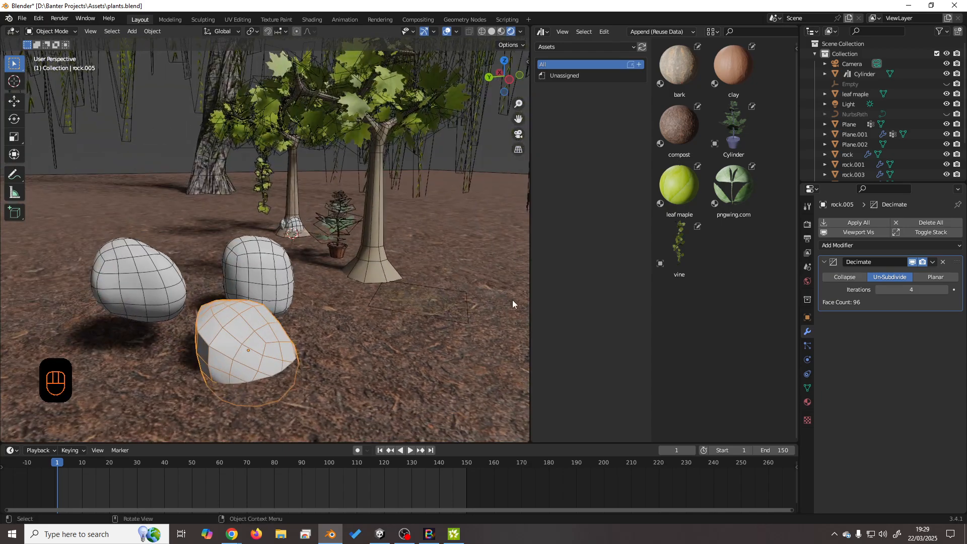
click(864, 224)
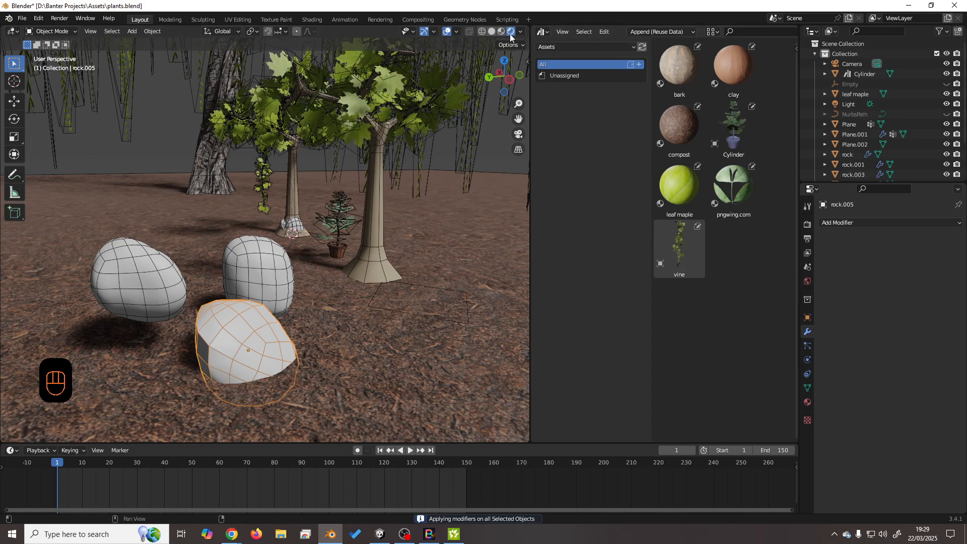
Hide the wireframe overlay and shade the new rock smooth with Auto Smooth at an angle of 70.3°.
click(458, 31)
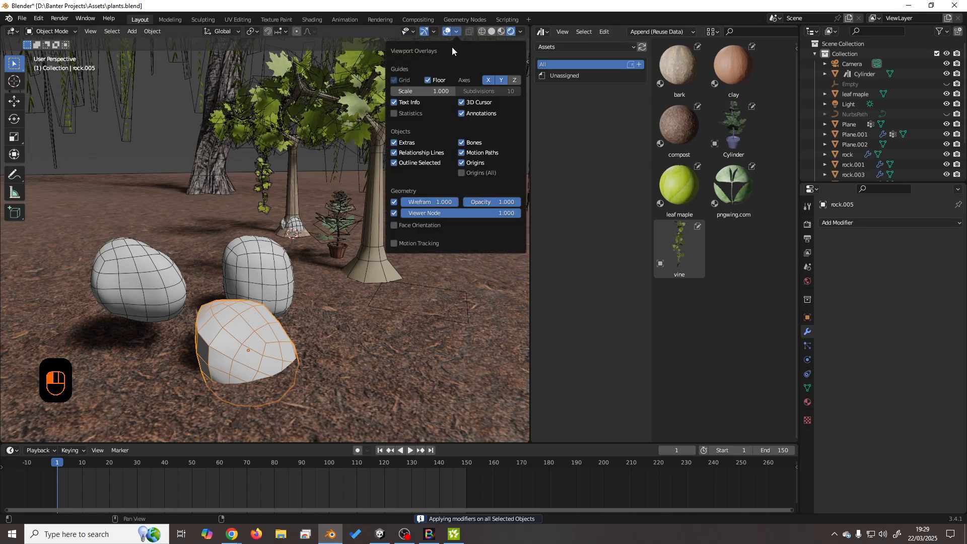
click(395, 202)
middle_drag(318, 291, 292, 306)
scroll(290, 298, up, 3)
scroll(290, 298, down, 1)
right_click(291, 307)
click(277, 313)
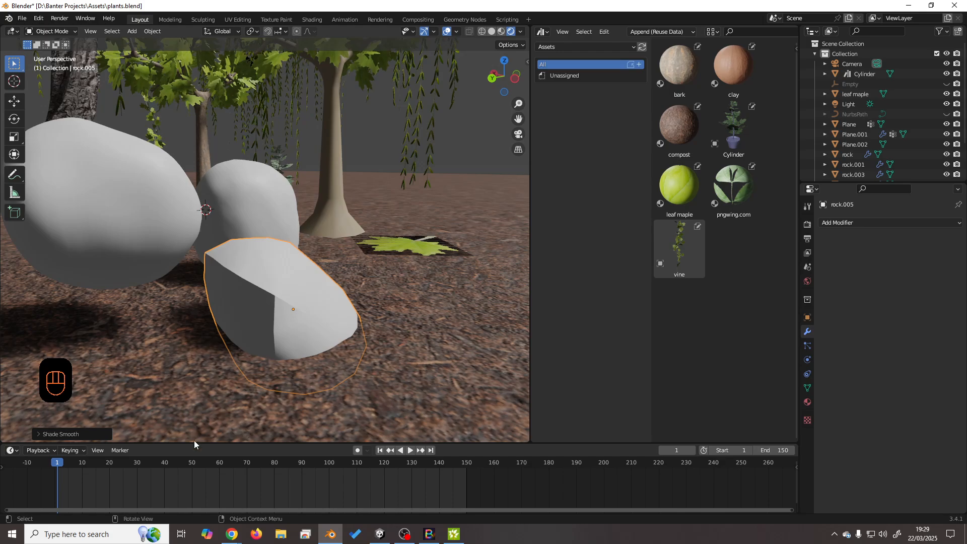
click(73, 438)
drag(130, 431, 169, 431)
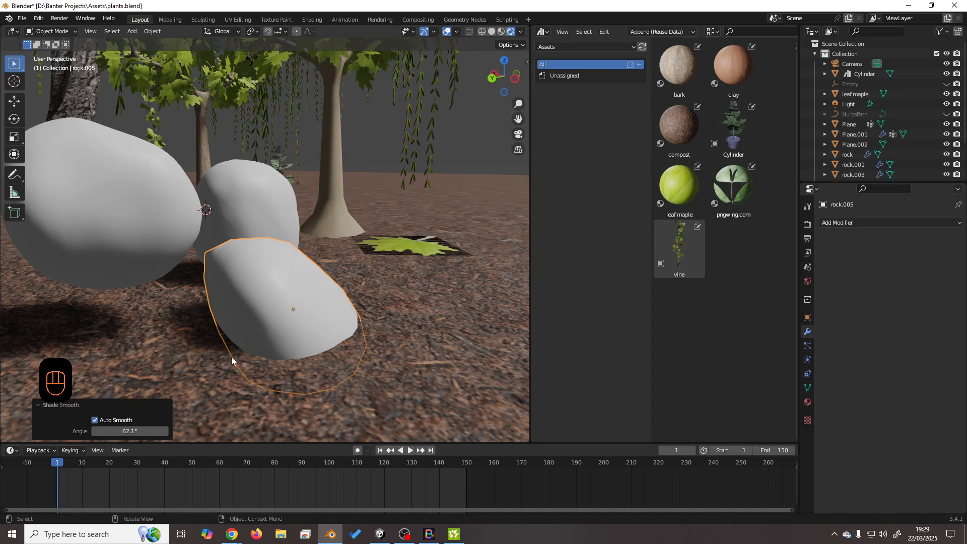
middle_drag(232, 360, 515, 340)
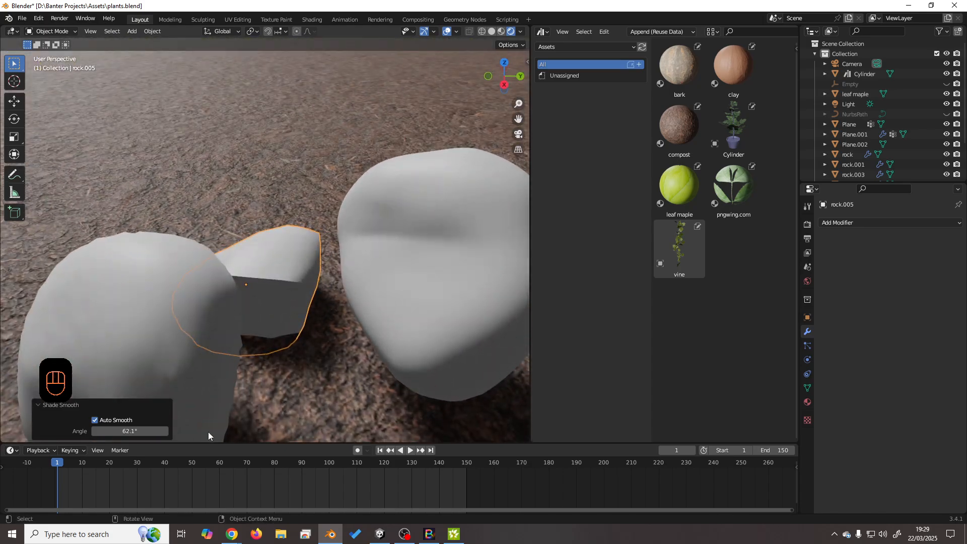
drag(129, 431, 151, 431)
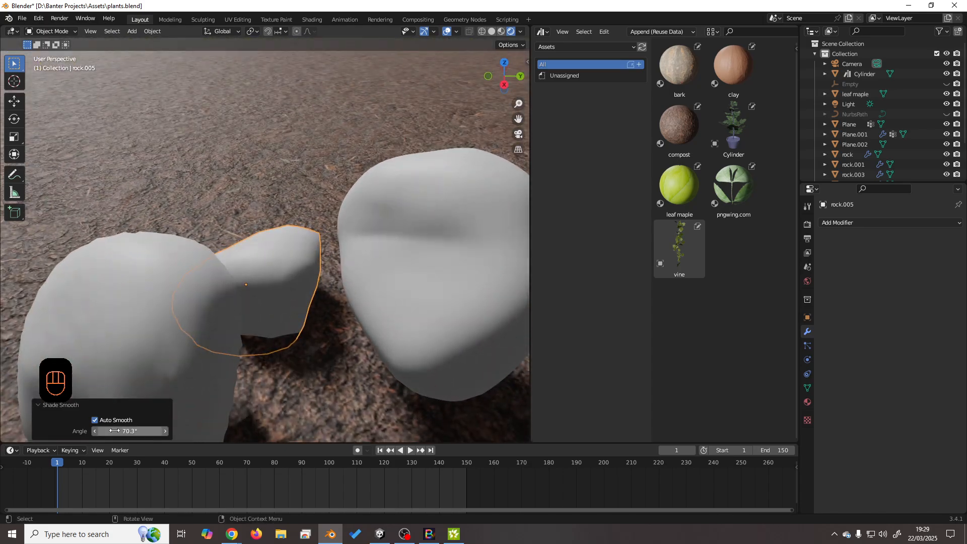
Apply all modifiers on the rounded rock nearest the plain-trunked maple tree.
middle_drag(378, 267, 374, 210)
click(391, 249)
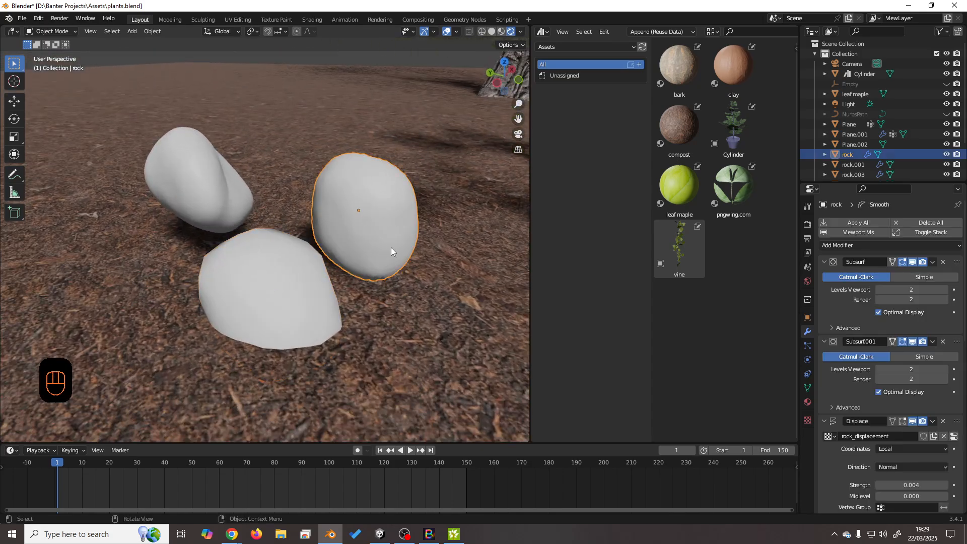
click(857, 222)
Reduce the rounded rock's mesh with a Decimate modifier set to Un-Subdivide at 4 iterations, and apply it.
click(845, 224)
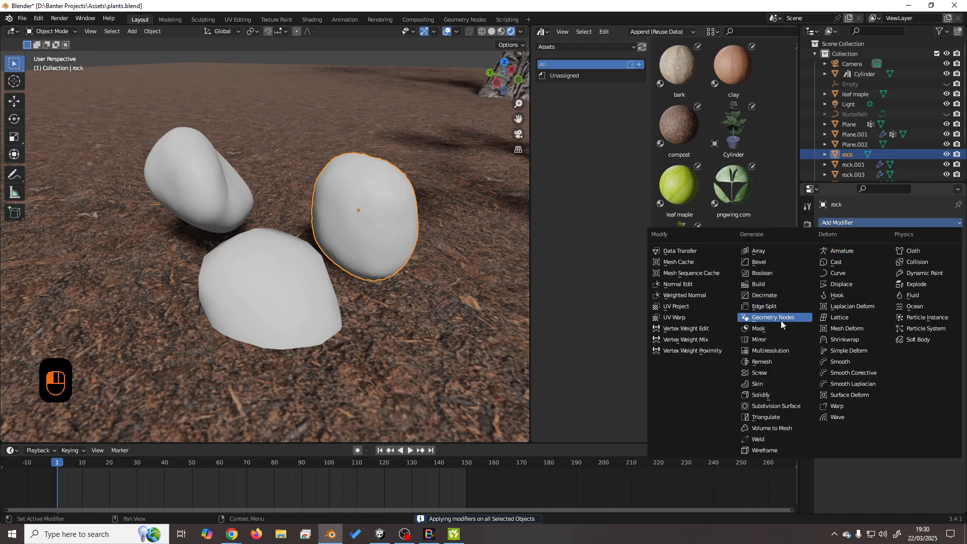
click(774, 296)
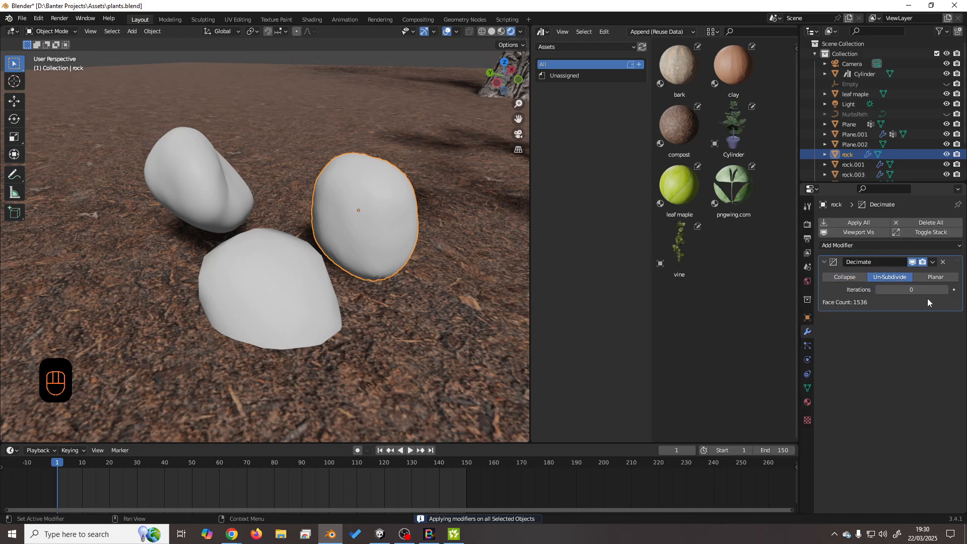
click(946, 291)
click(946, 291)
click(946, 292)
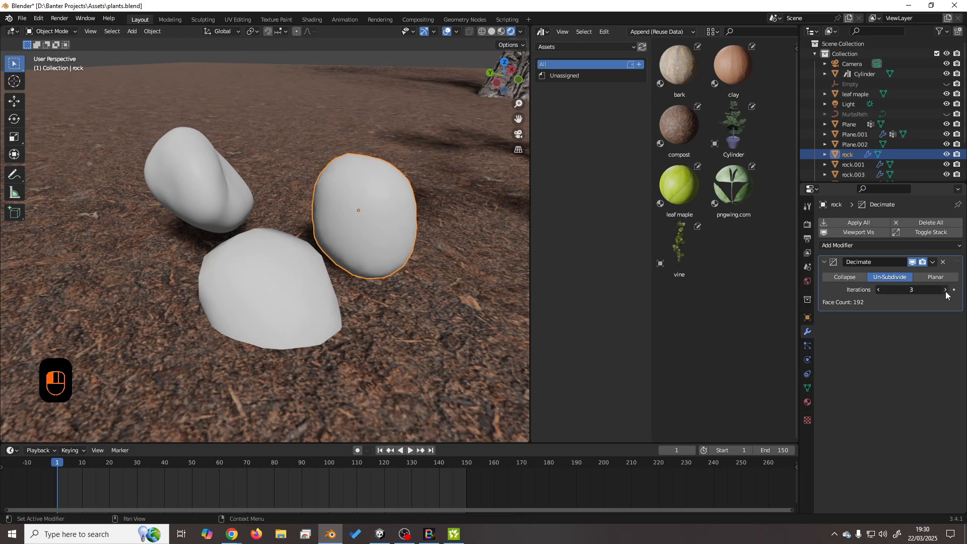
click(946, 292)
middle_drag(385, 271, 675, 240)
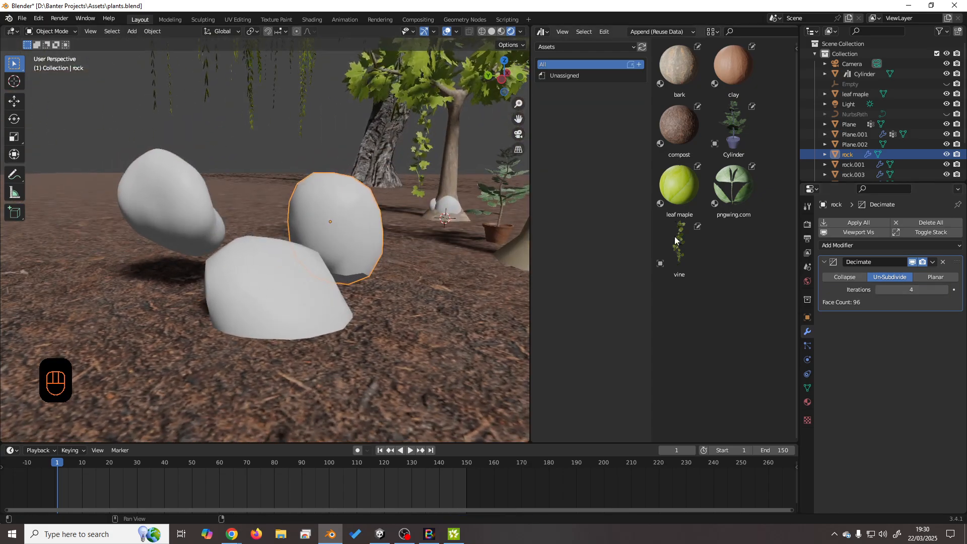
click(864, 225)
Shade the decimated rounded rock smooth, using Auto Smooth at 70.3°.
right_click(361, 218)
click(361, 217)
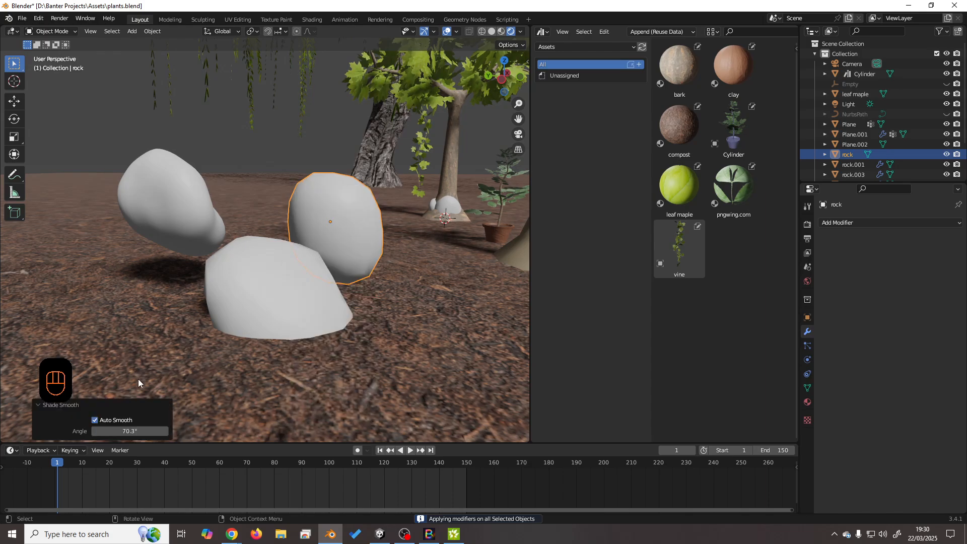
middle_drag(347, 272, 464, 279)
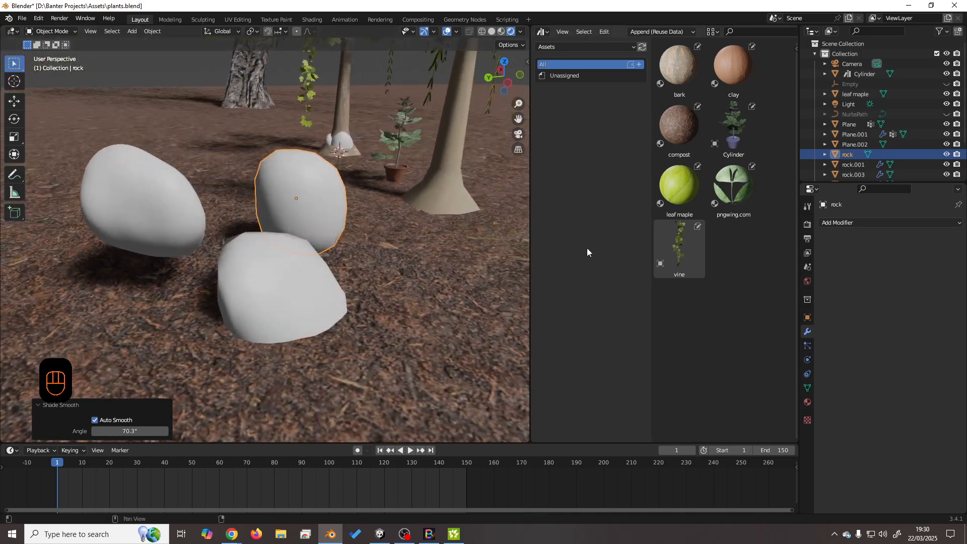
Apply all modifiers on the remaining undecimated rock of the group, and simplify it with an applied Decimate modifier in Un-Subdivide mode.
click(173, 247)
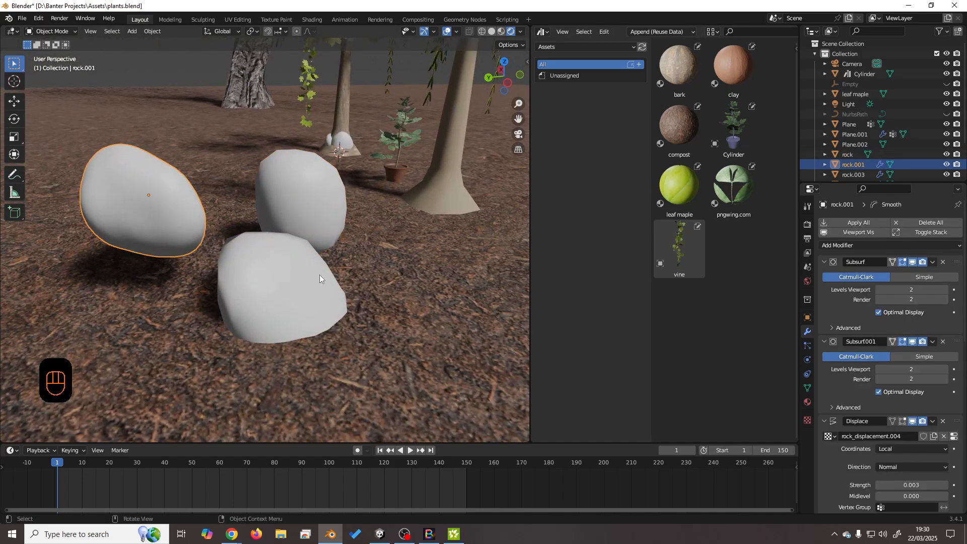
click(864, 224)
click(858, 223)
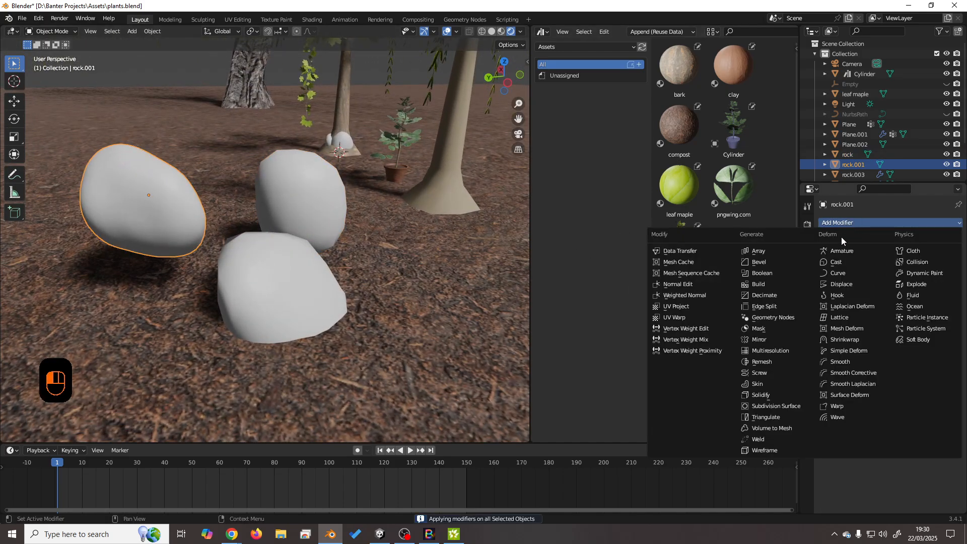
click(770, 300)
click(890, 278)
click(944, 290)
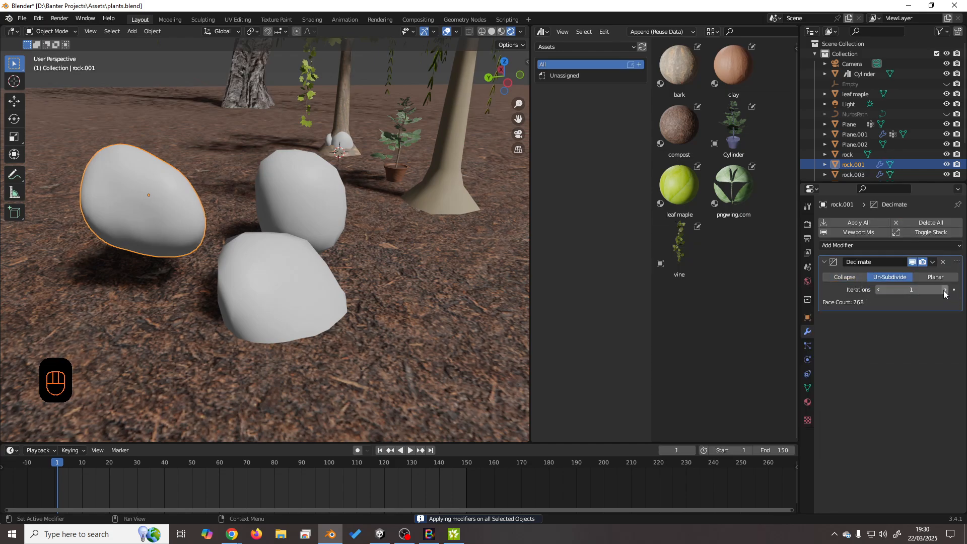
click(945, 291)
click(944, 290)
click(877, 223)
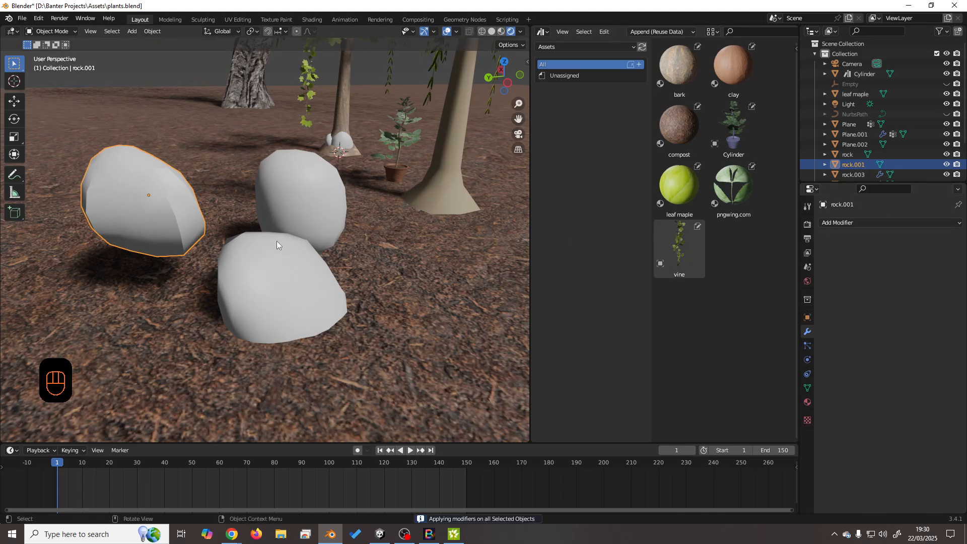
Shade the selected decimated rock rock.001 smooth, with Auto Smooth at 70.3°.
right_click(174, 217)
click(174, 217)
mouse_move(306, 222)
middle_down()
mouse_move(401, 210)
mouse_move(355, 234)
mouse_move(264, 233)
mouse_move(320, 234)
middle_up()
scroll(279, 230, down, 3)
scroll(321, 234, up, 3)
shift+middle_drag(373, 222, 349, 292)
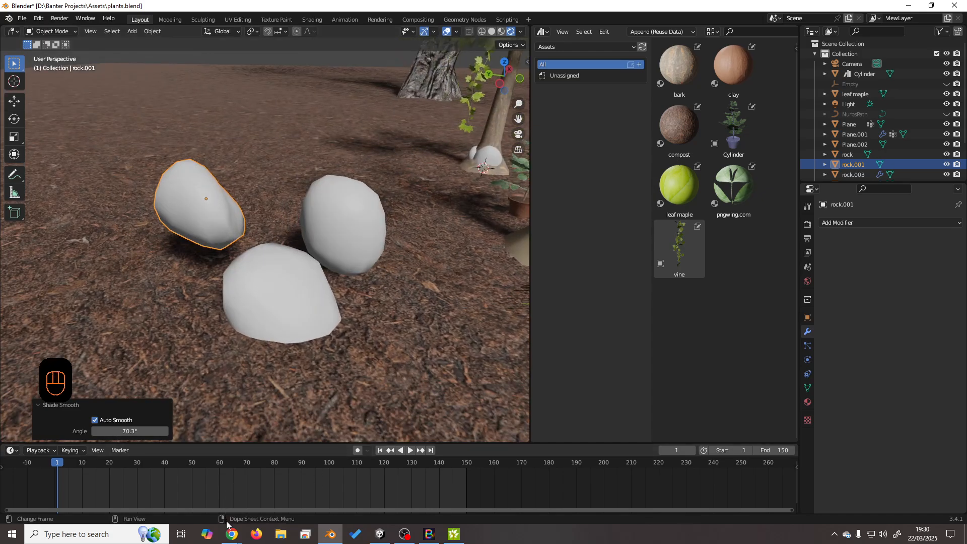
Switch to Chrome and open the Rock 030 material page from the rock results on 3Dassets.one.
mouse_move(231, 533)
click(197, 504)
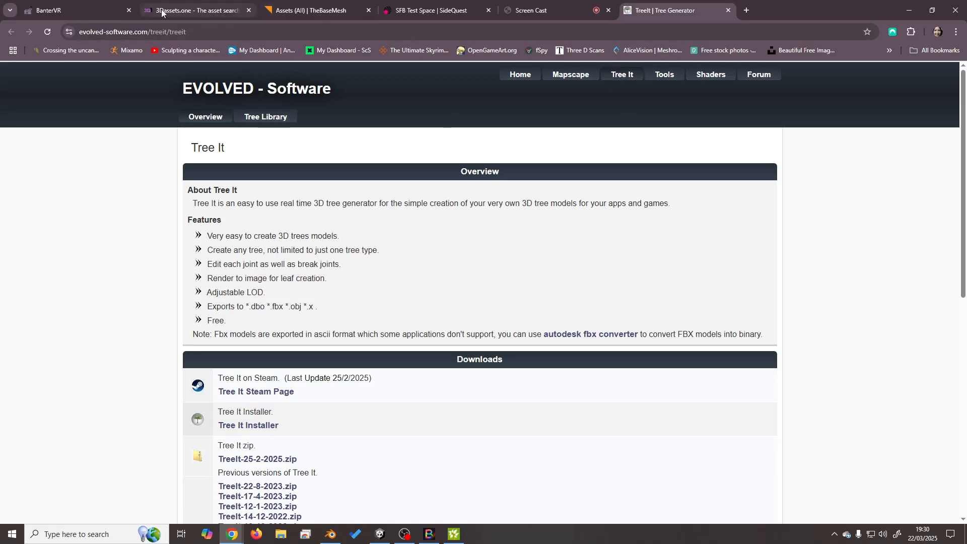
click(221, 7)
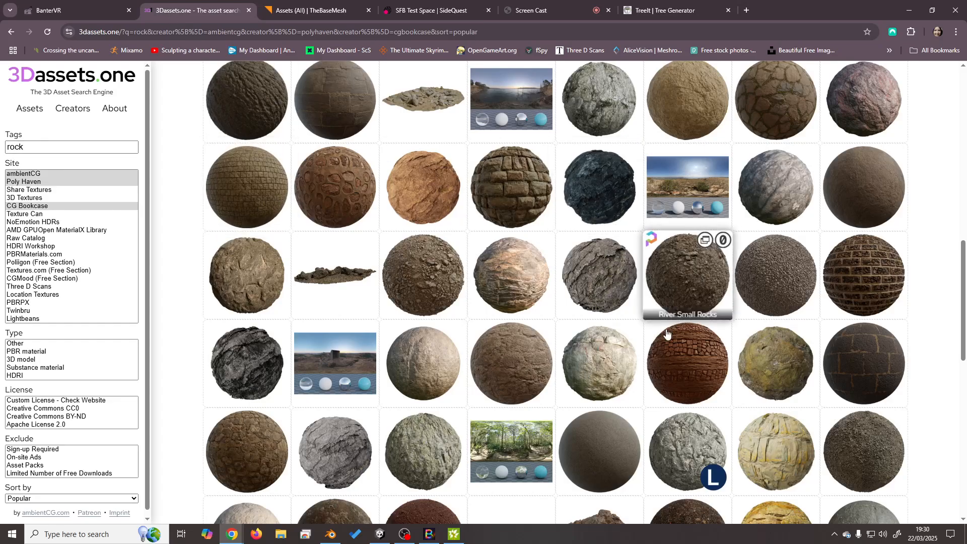
scroll(670, 303, down, 1)
scroll(650, 336, up, 1)
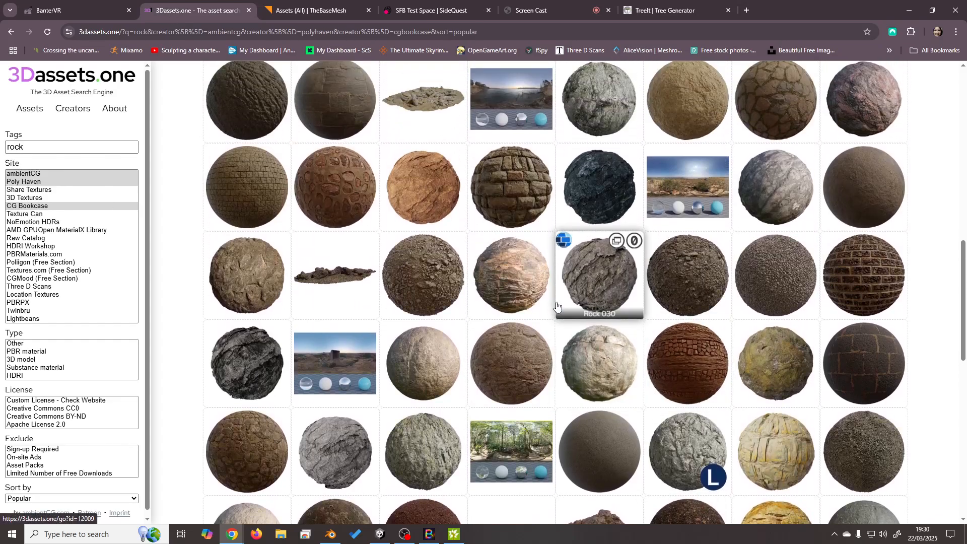
click(600, 284)
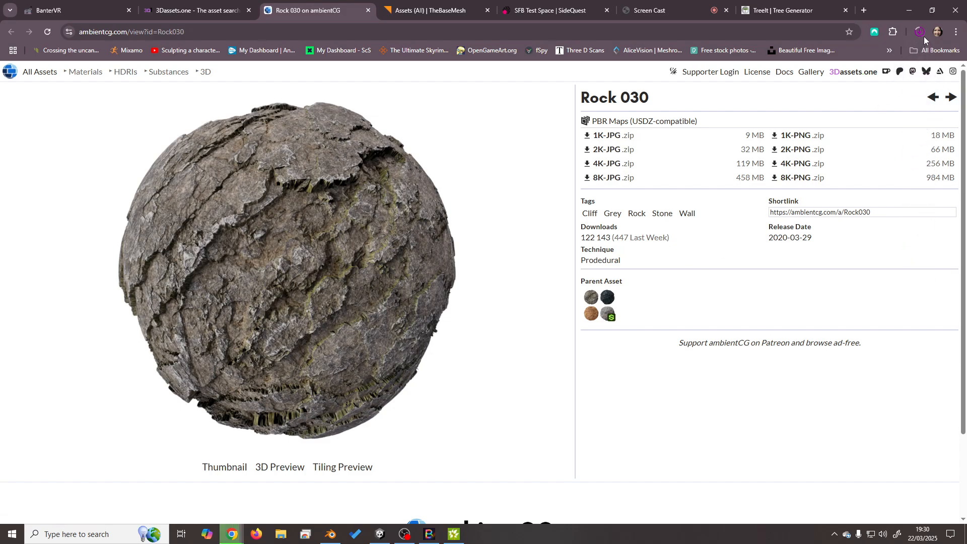
Show the downloaded Rock 030 archive in its folder and delete the duplicate Rock030_2K-JPG (1).zip.
click(921, 33)
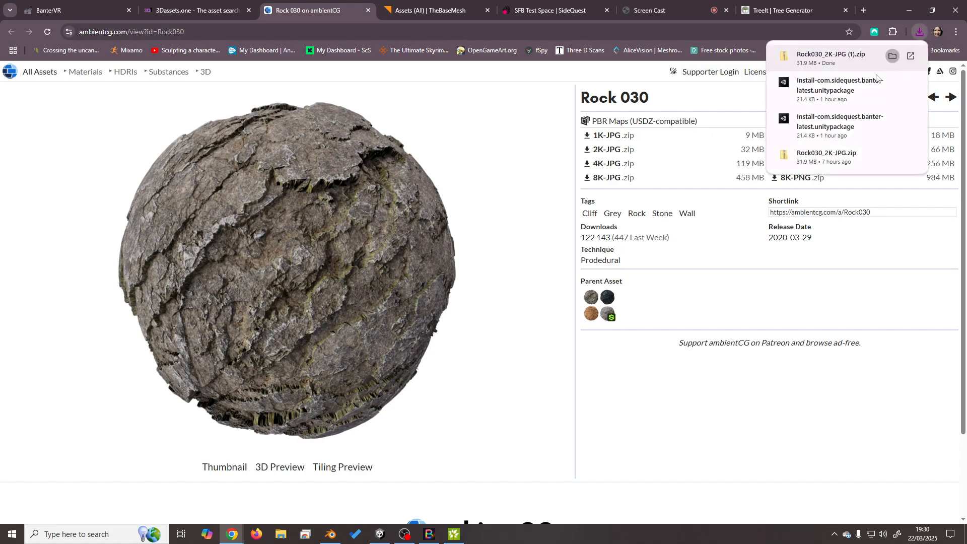
click(893, 56)
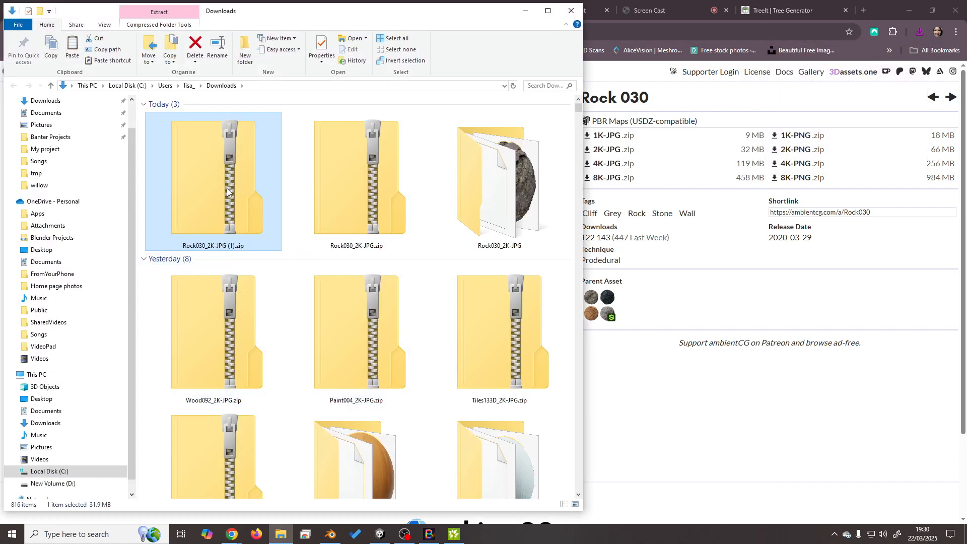
key(Delete)
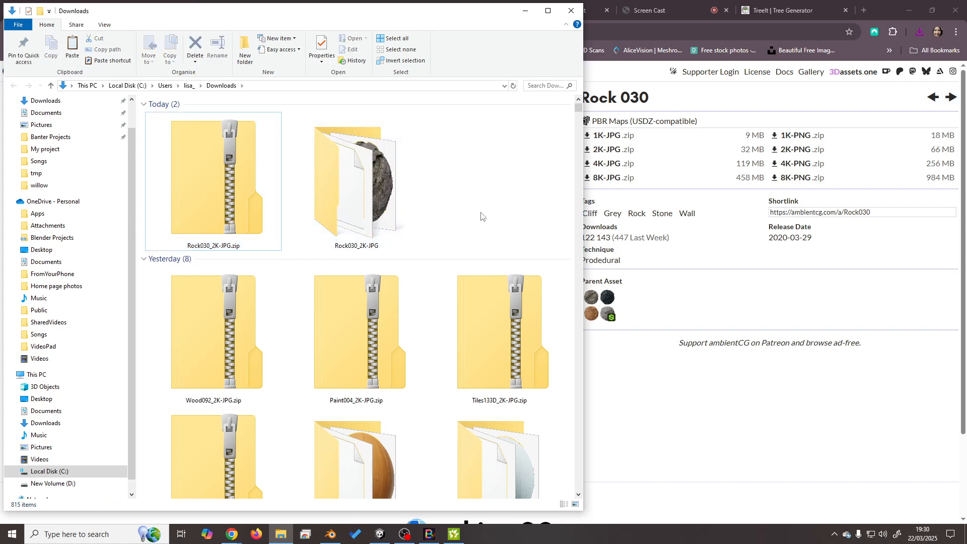
Move Rock030_2K-JPG.zip from Downloads to the Assets folder inside Banter Projects on the D: drive.
click(201, 206)
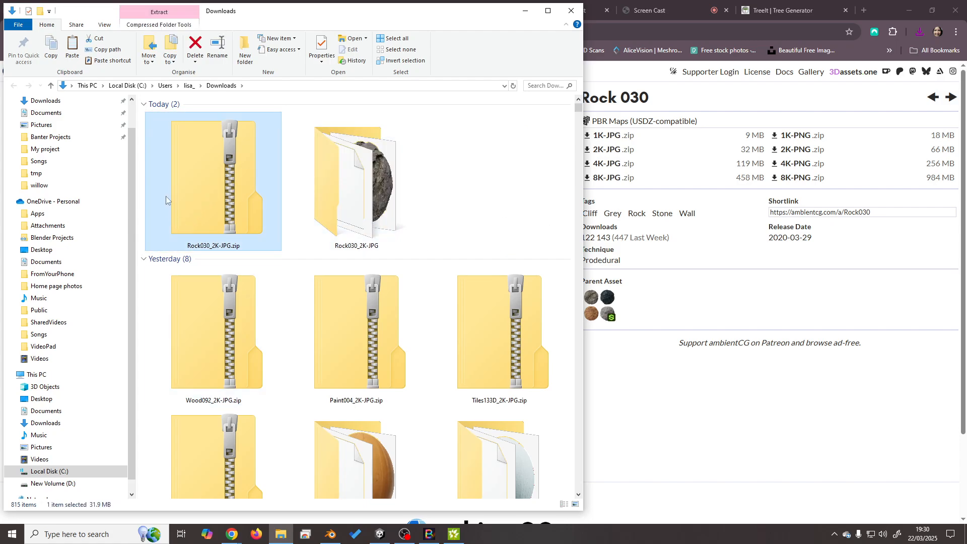
click(96, 39)
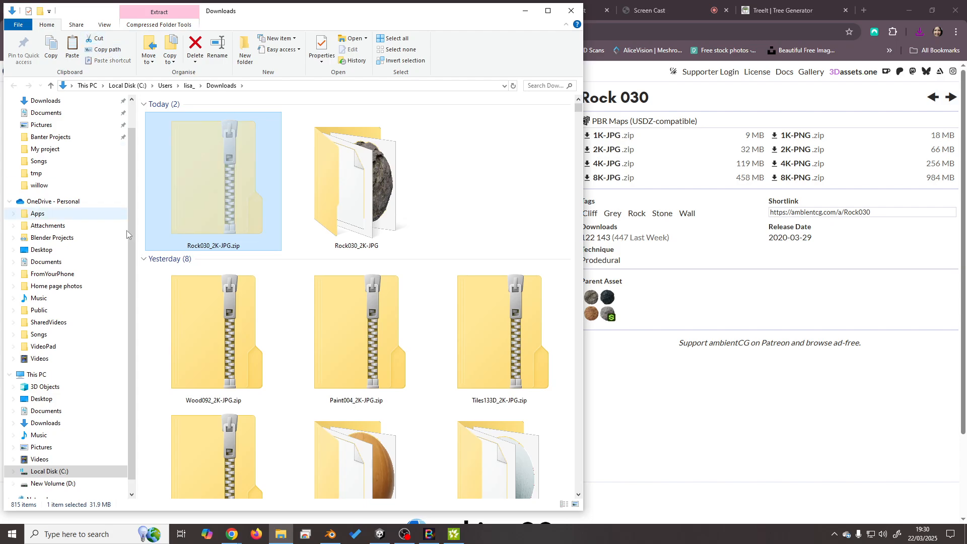
scroll(96, 429, down, 1)
click(71, 471)
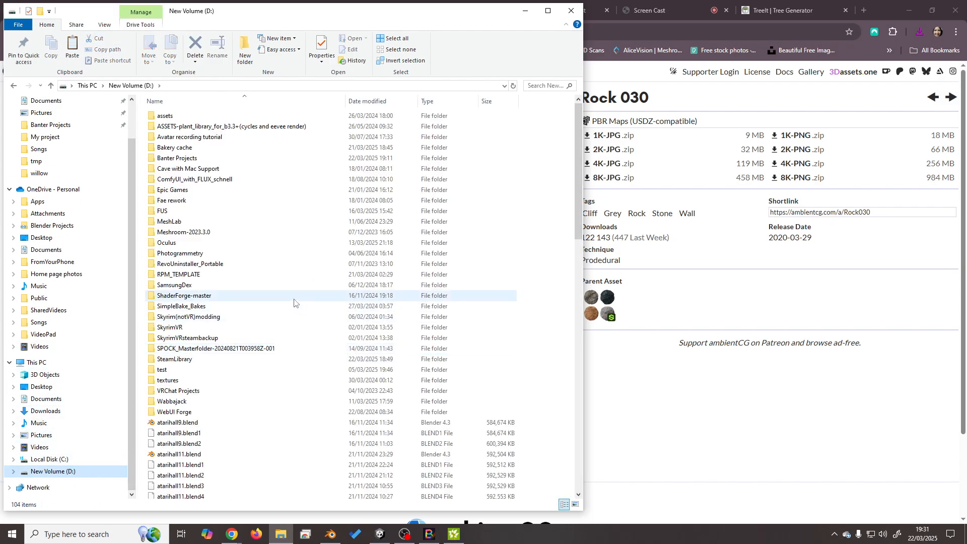
double_click(188, 157)
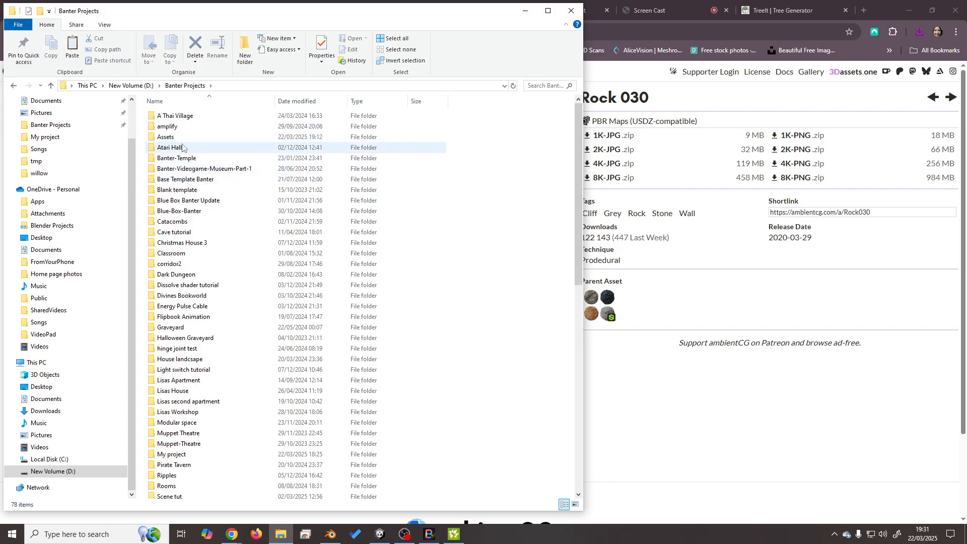
double_click(188, 140)
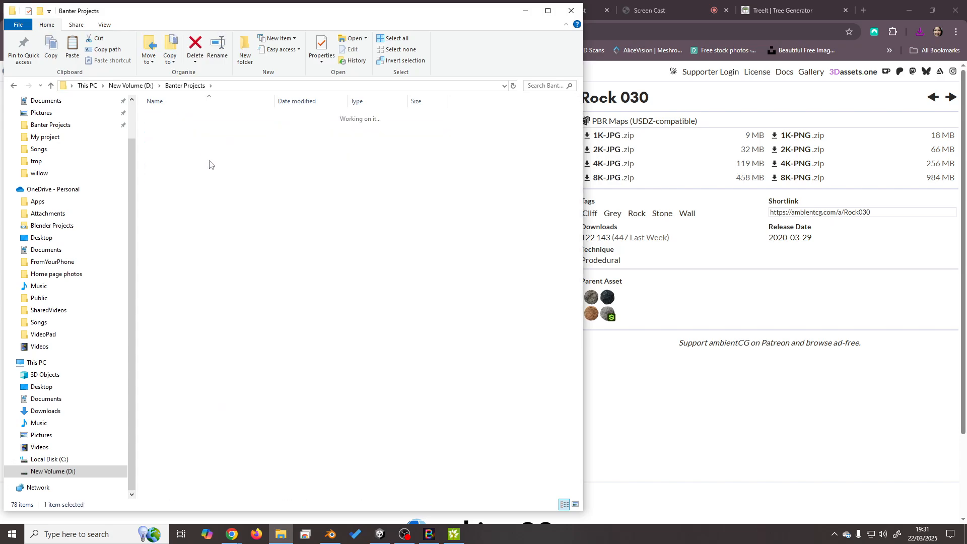
right_click(197, 190)
click(238, 257)
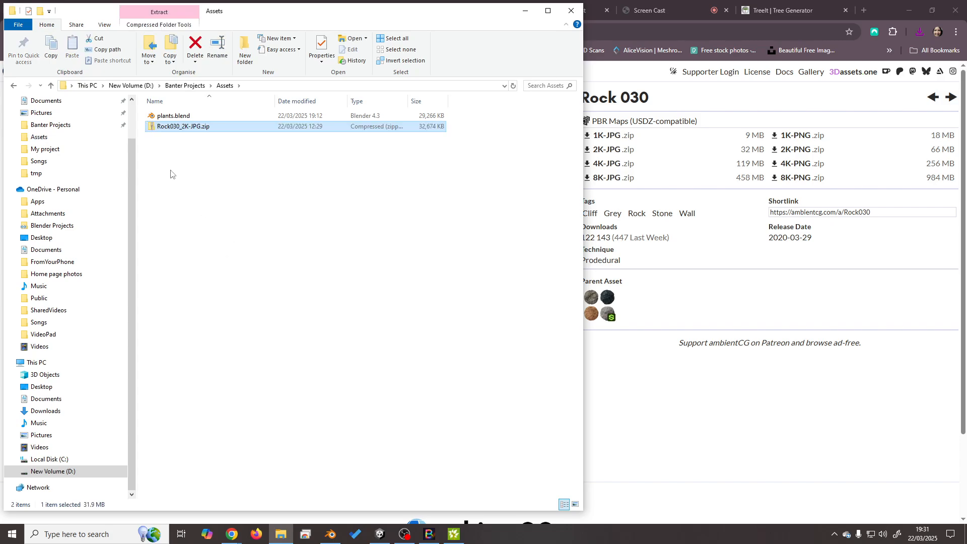
Extract Rock030_2K-JPG.zip into the Assets folder, then delete the archive and close the folder window.
right_click(167, 132)
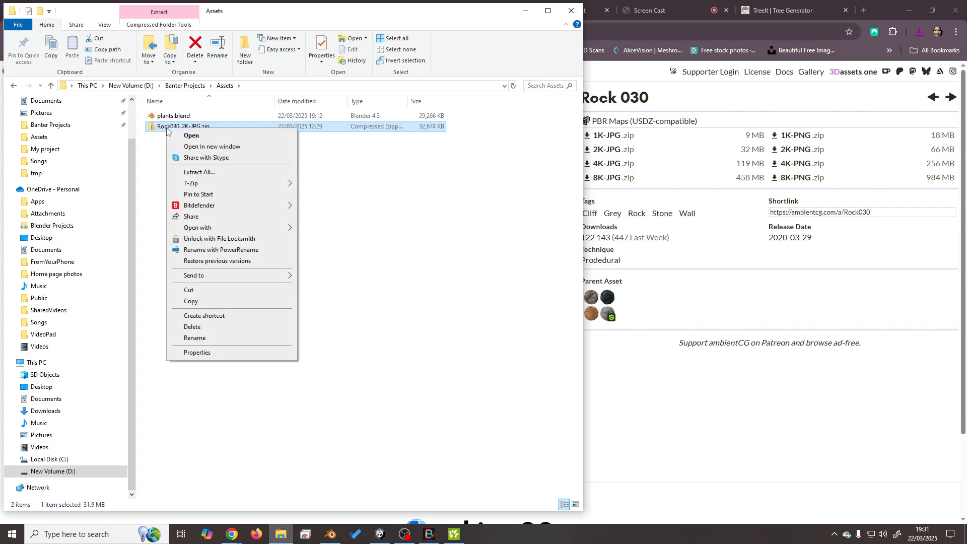
click(201, 172)
click(575, 365)
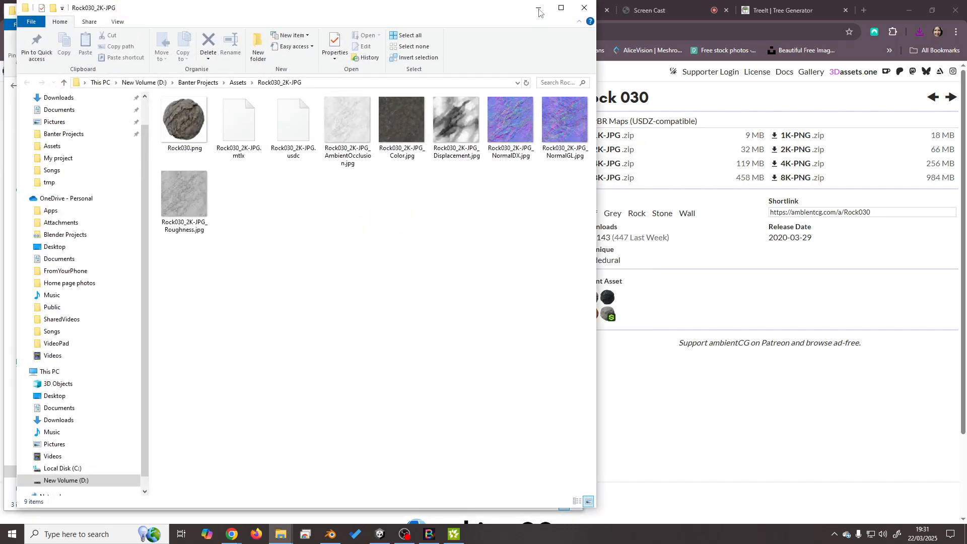
click(538, 10)
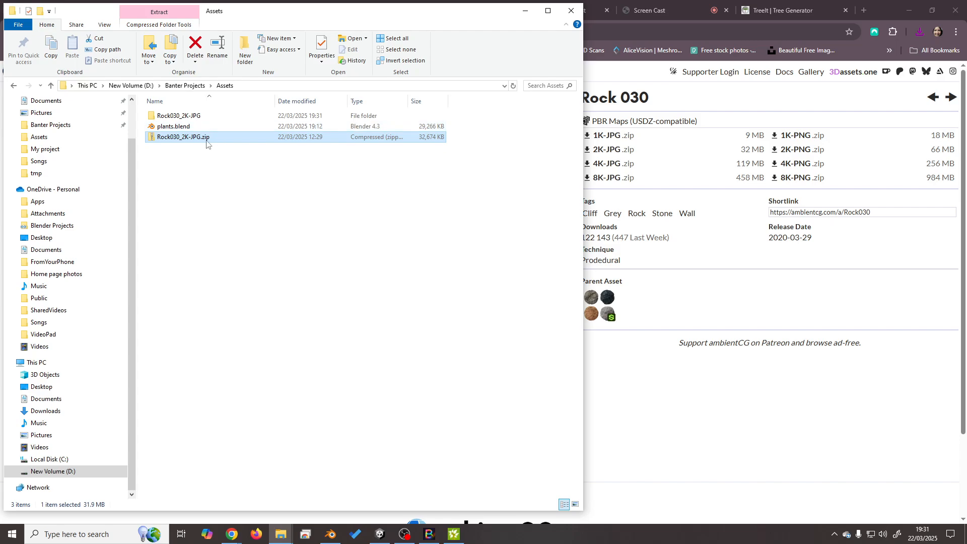
click(192, 52)
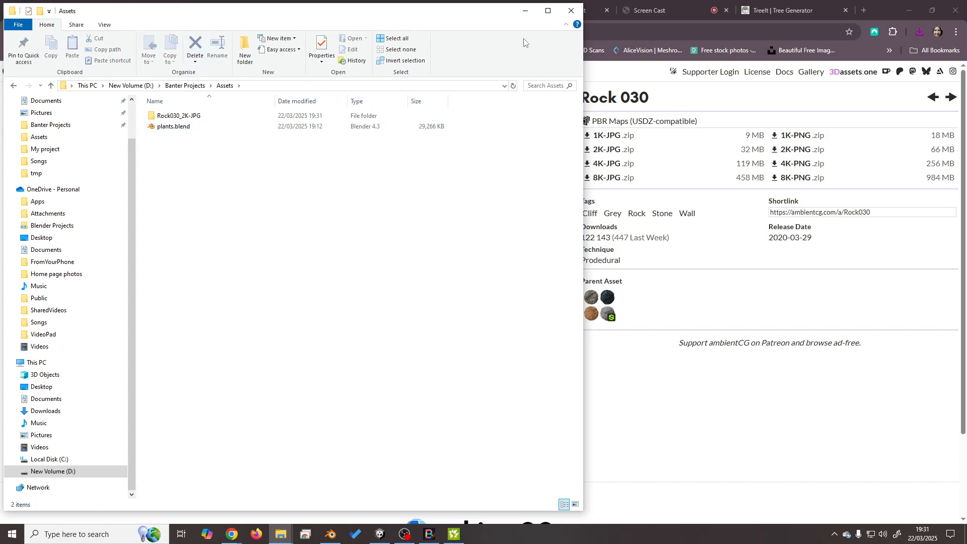
click(572, 10)
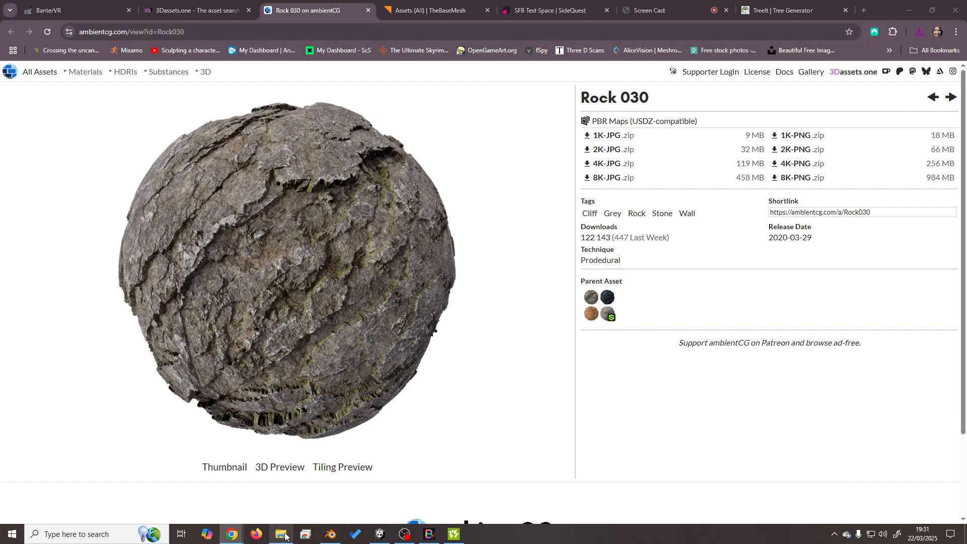
Switch back to Blender and check the Node Wrangler add-on in the preferences by searching for "wrang".
click(280, 534)
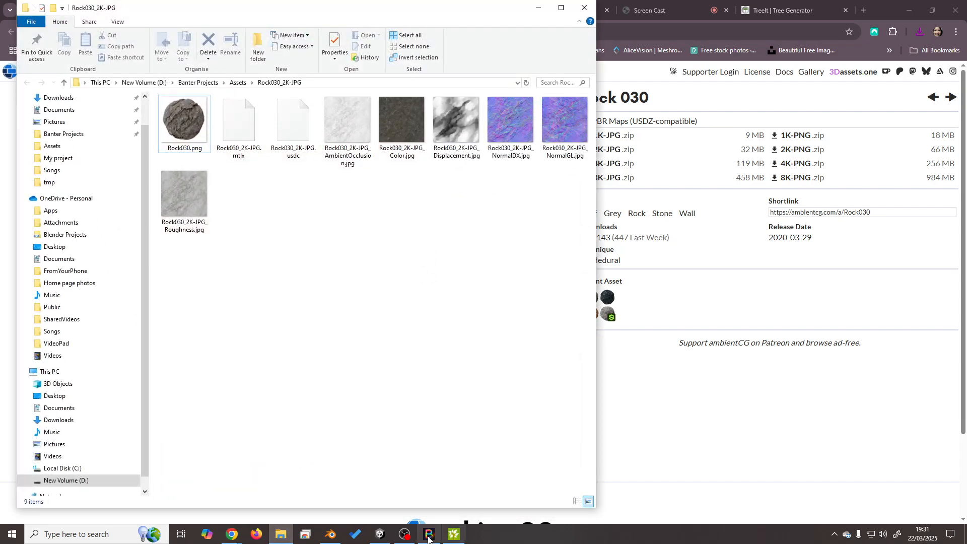
click(330, 534)
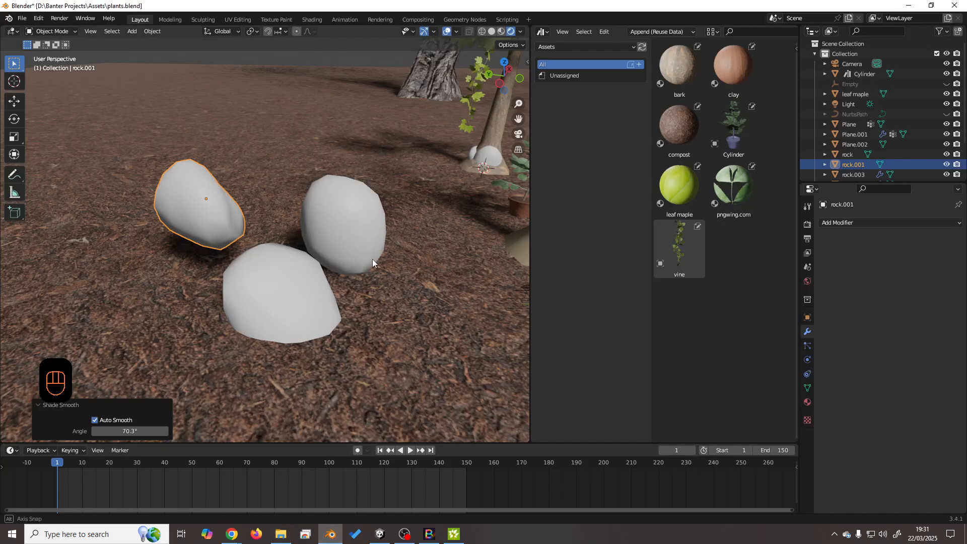
middle_drag(373, 259, 328, 251)
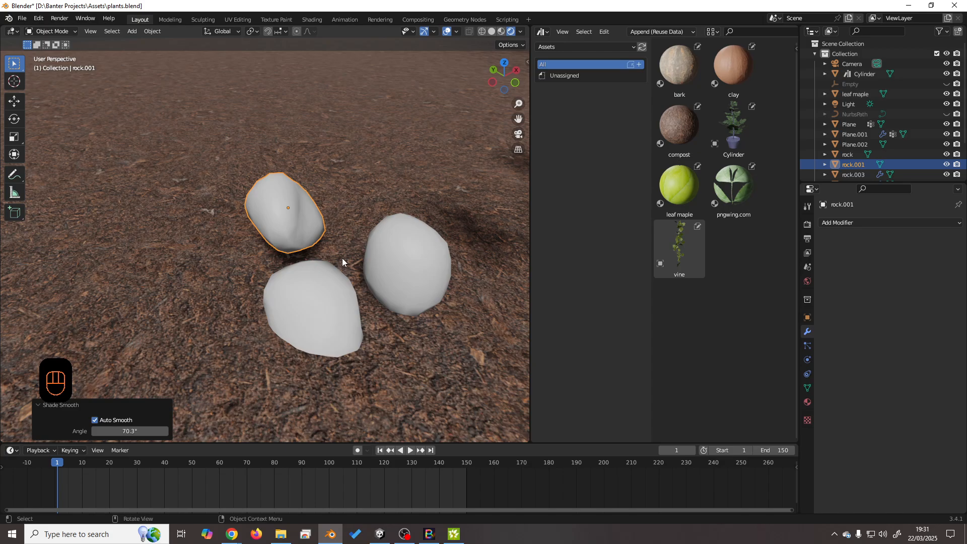
scroll(302, 283, up, 1)
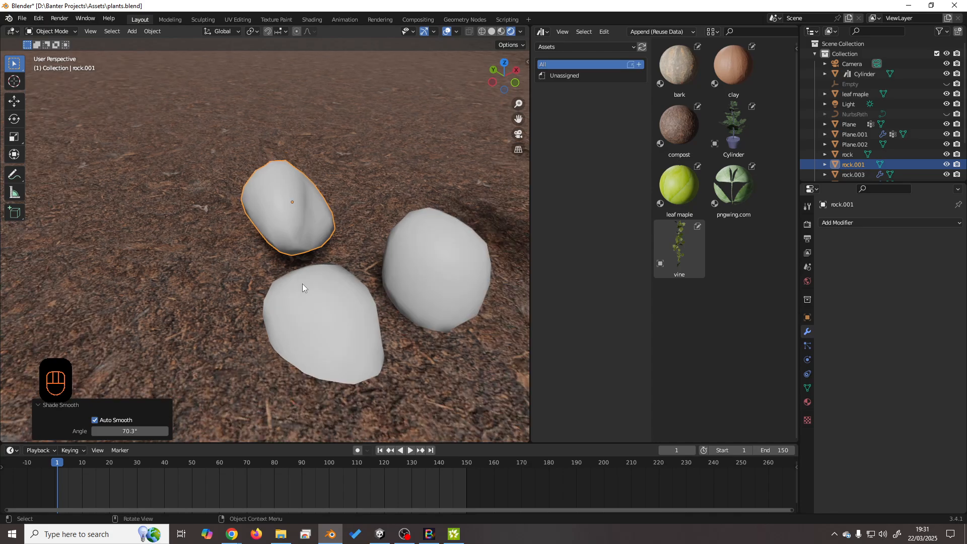
middle_drag(371, 263, 398, 254)
shift+middle_drag(398, 254, 319, 231)
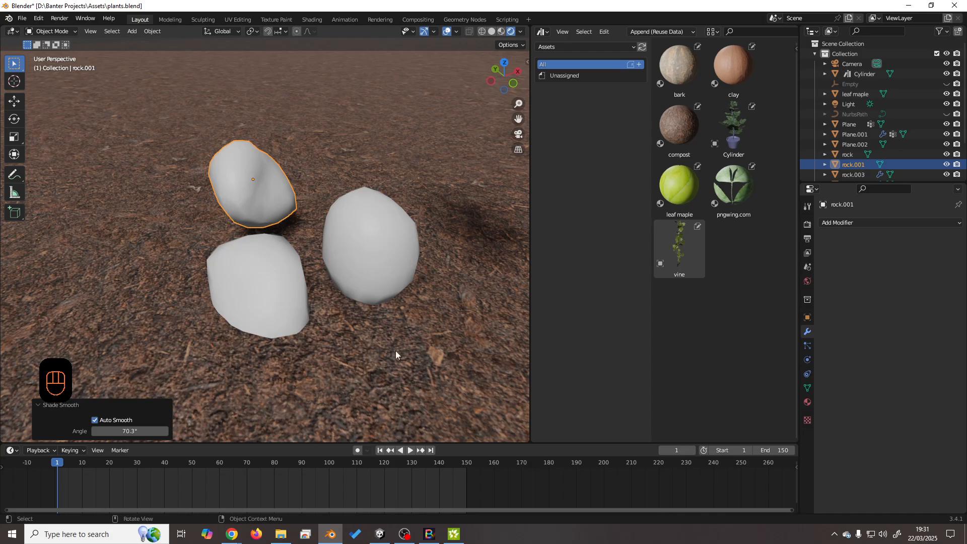
click(37, 19)
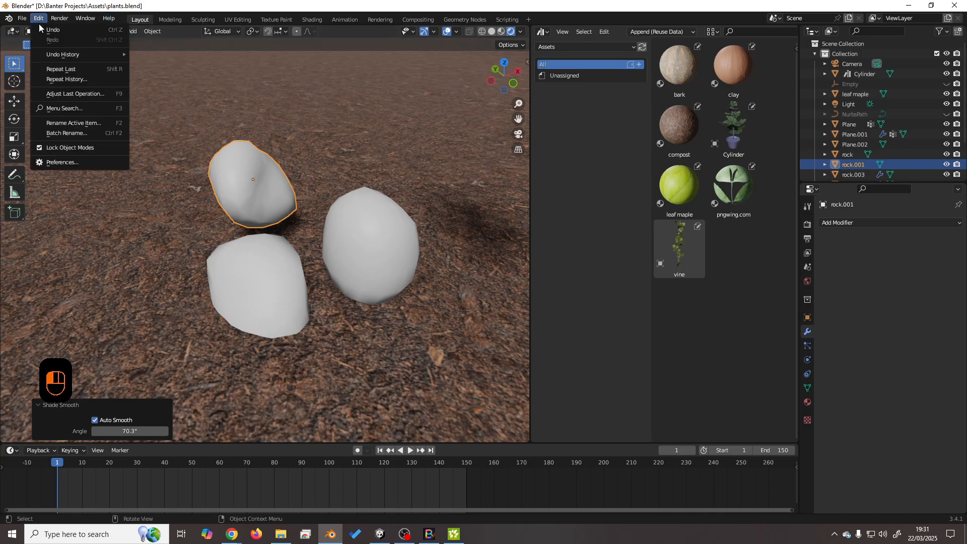
click(58, 162)
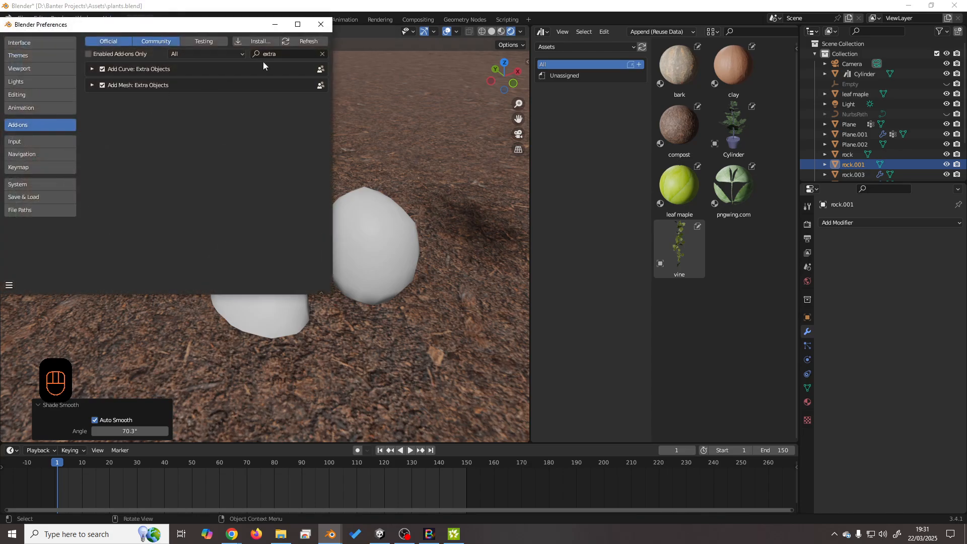
click(291, 56)
text(wr)
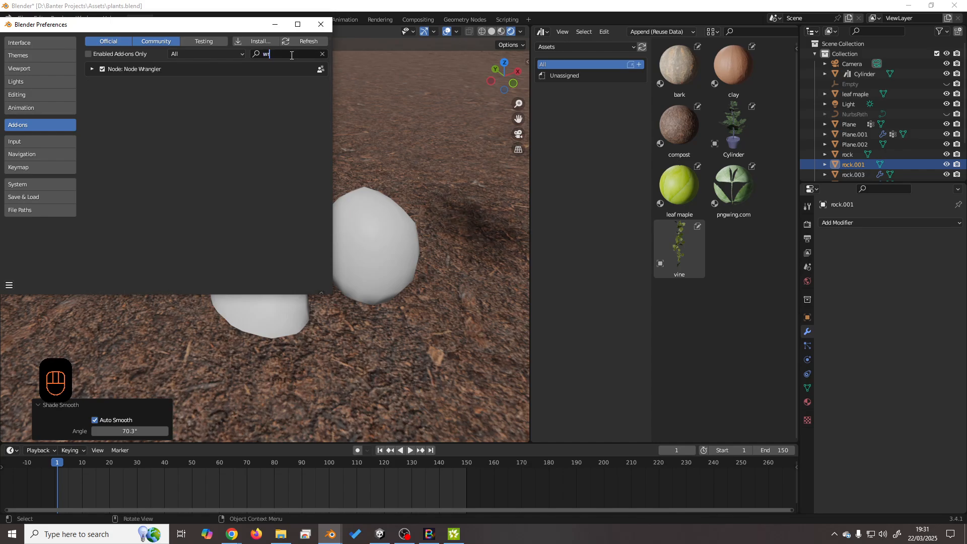
text(ang)
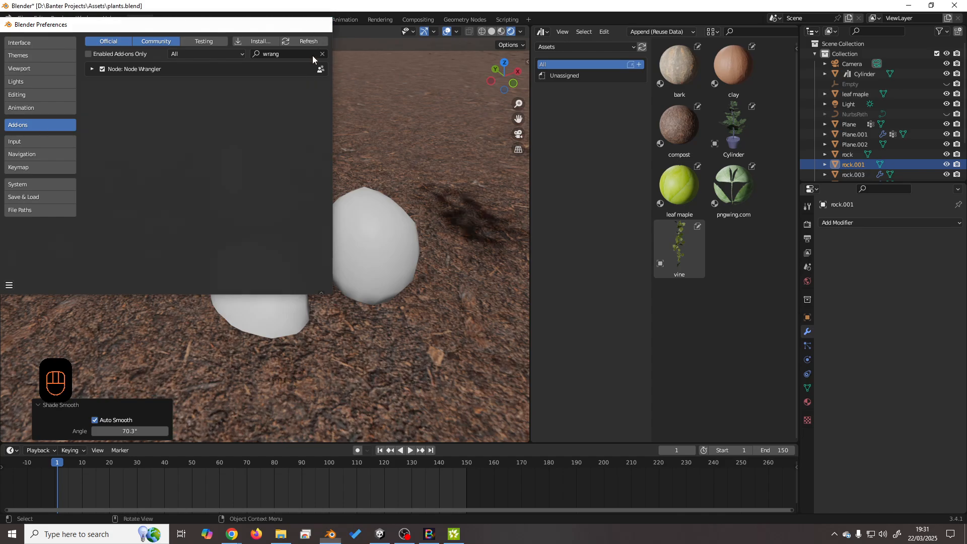
click(321, 24)
Switch to the Shading workspace and create a new material on the selected rock rock.001.
middle_drag(370, 264, 334, 278)
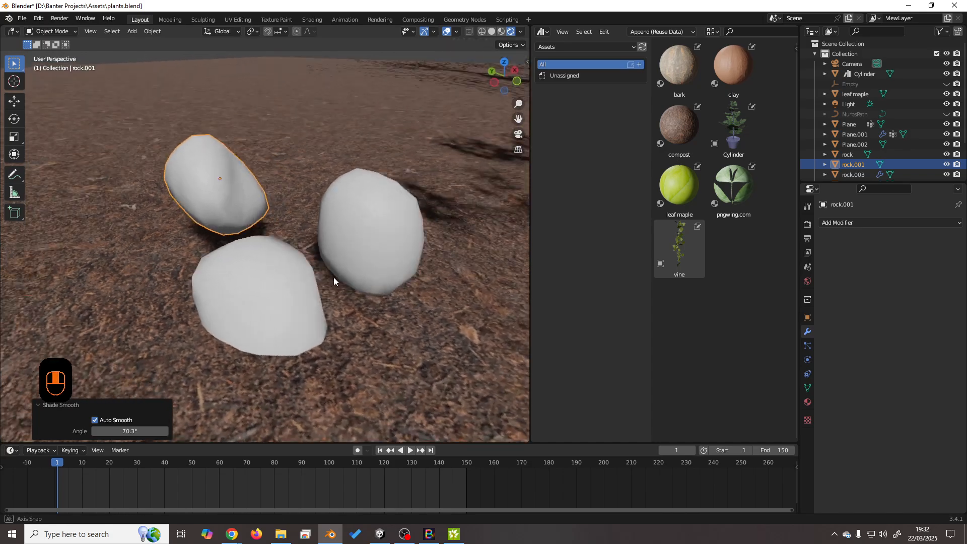
click(311, 20)
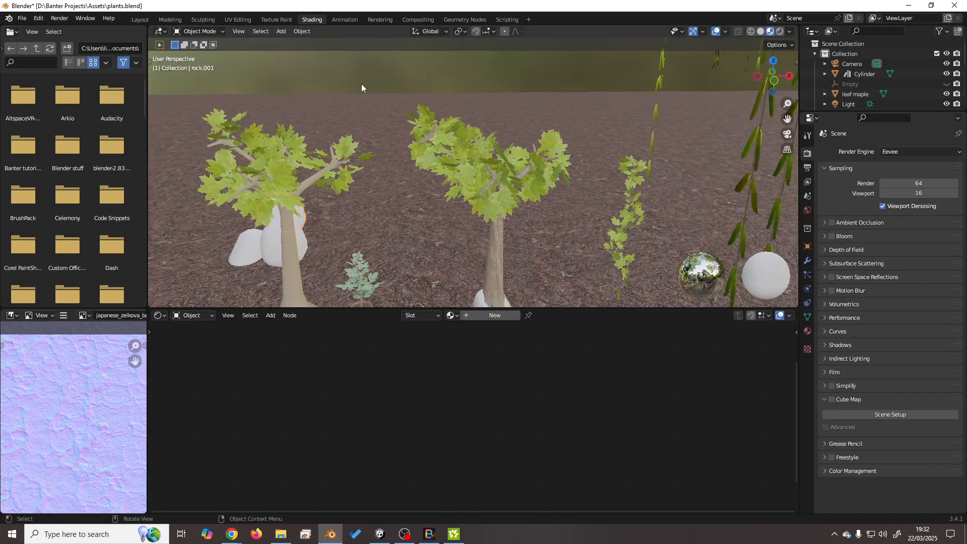
scroll(504, 232, up, 3)
shift+middle_drag(375, 198, 365, 159)
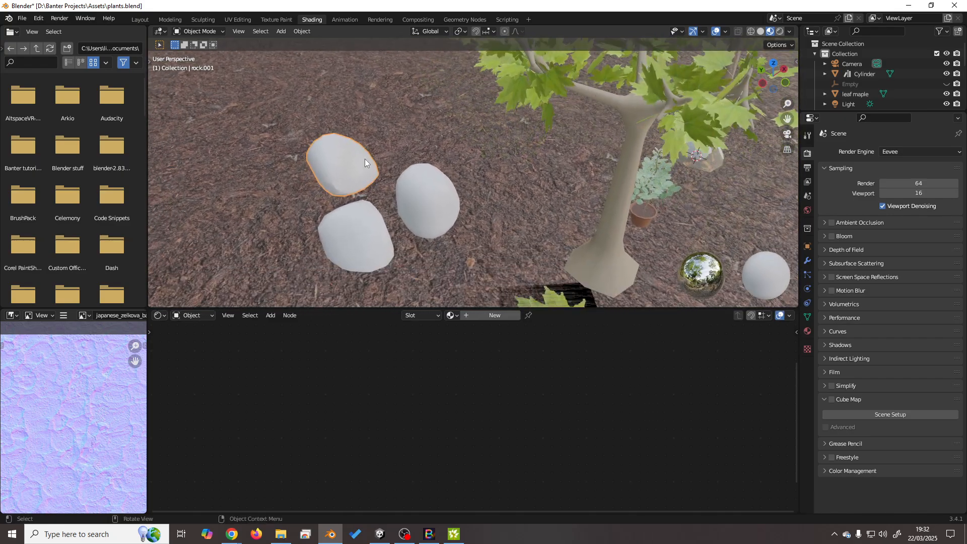
click(478, 316)
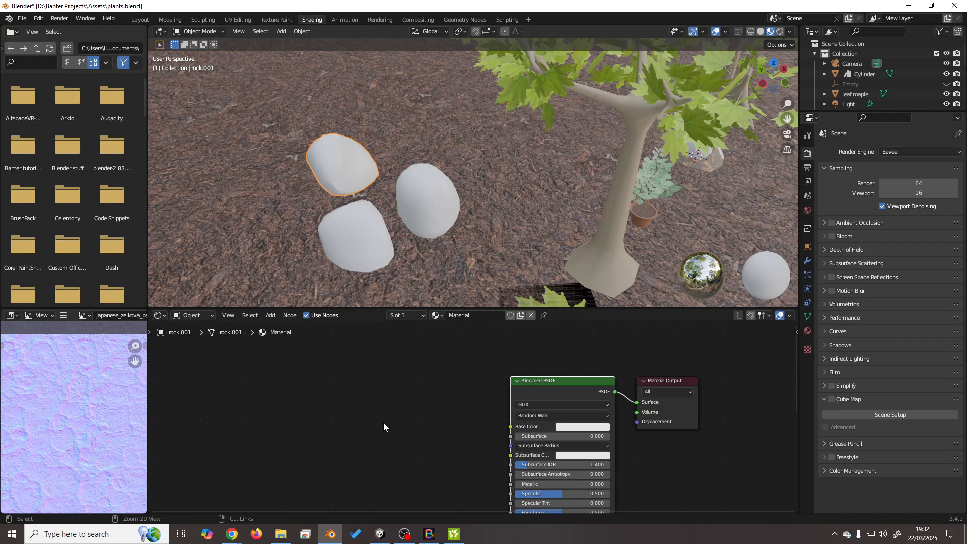
Add an Image Texture with Mapping and Texture Coordinate nodes, linked to the Base Color of the rock's Principled BSDF.
key(ctrl+t)
middle_drag(428, 369, 462, 364)
scroll(413, 374, down, 2)
scroll(412, 376, up, 2)
scroll(419, 364, up, 3)
scroll(418, 362, down, 2)
scroll(444, 368, down, 1)
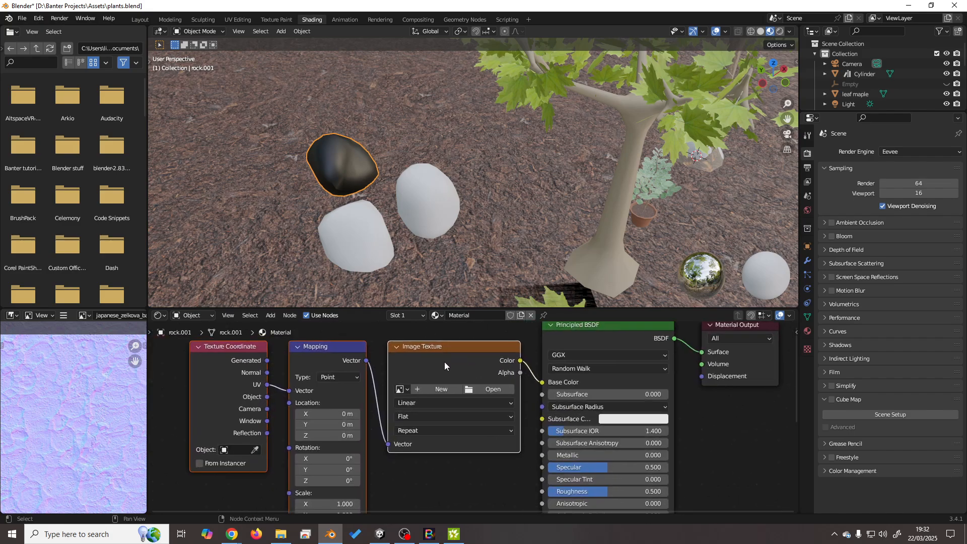
scroll(444, 362, up, 2)
scroll(420, 386, down, 3)
scroll(420, 384, up, 2)
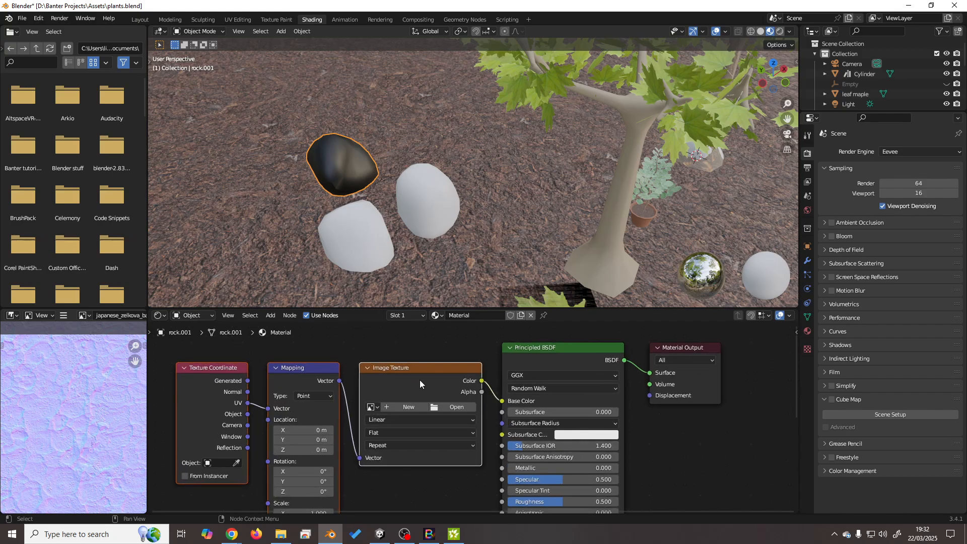
middle_drag(419, 380, 419, 368)
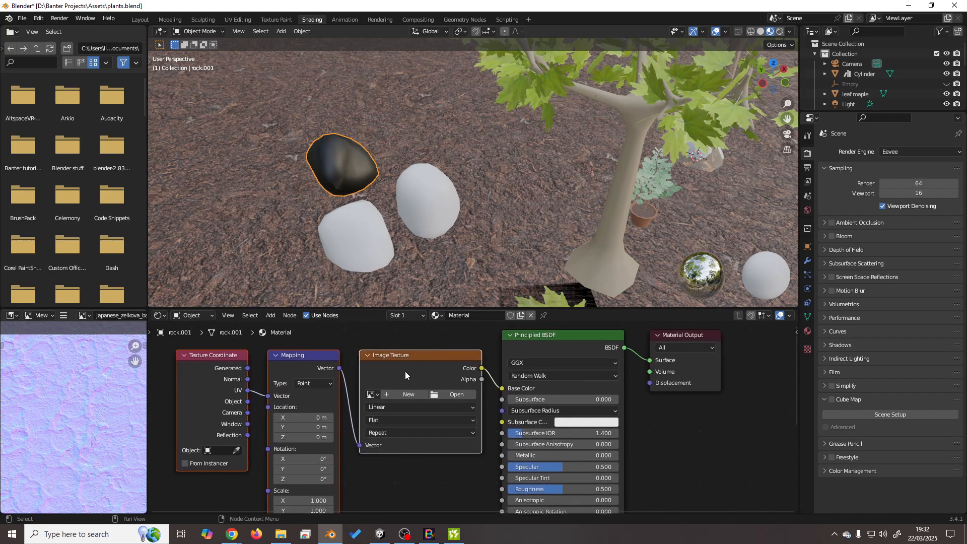
Load Rock030_2K-JPG_Color.jpg from the Rock030_2K-JPG folder into the rock material's Image Texture node.
click(443, 394)
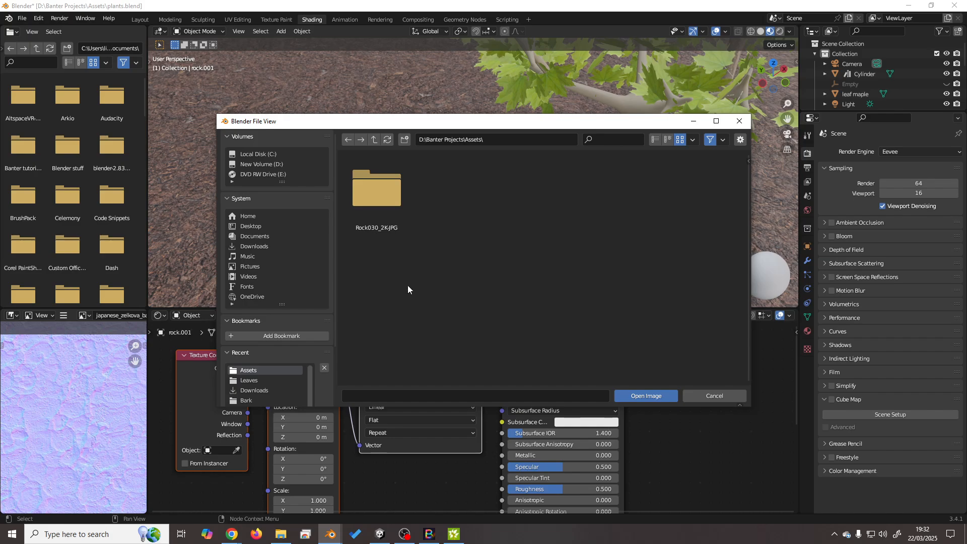
double_click(385, 199)
double_click(533, 189)
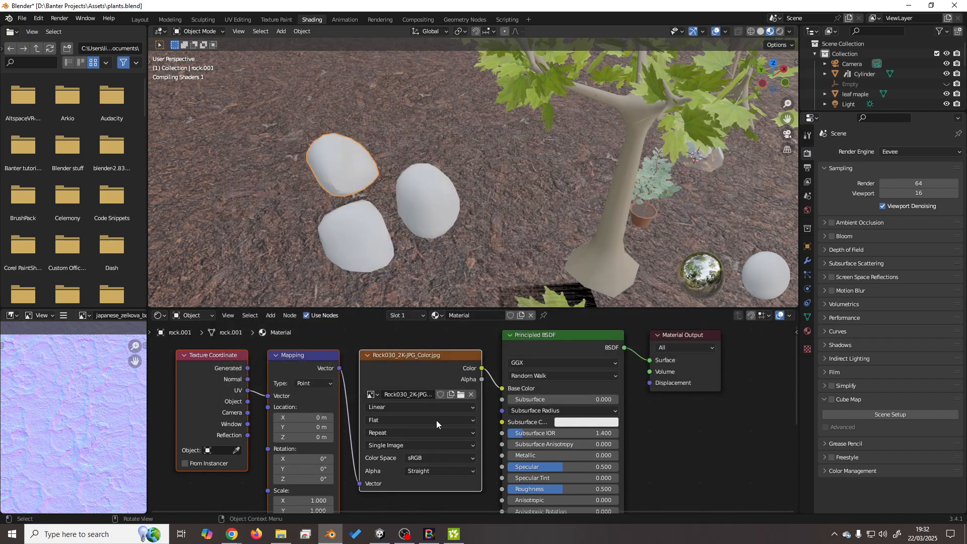
middle_drag(468, 228, 351, 165)
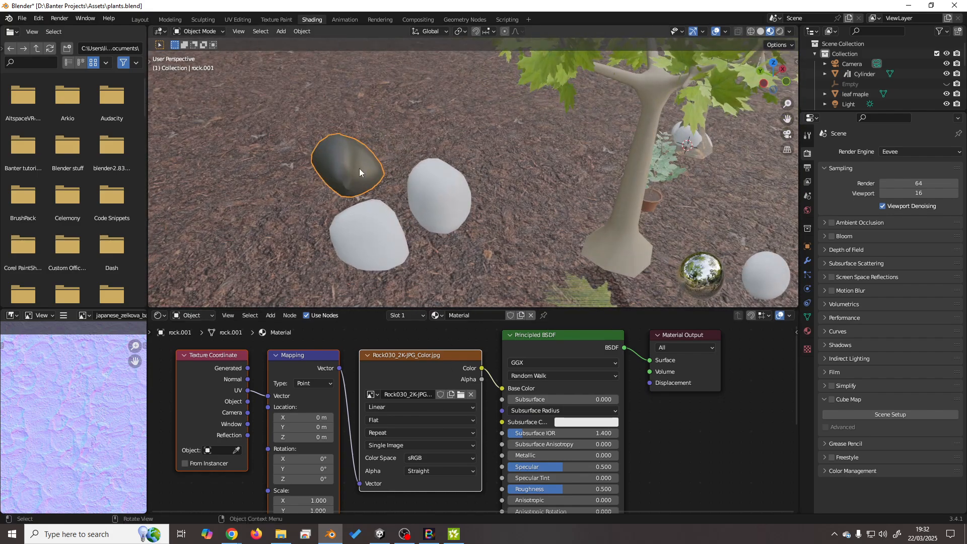
scroll(366, 186, up, 4)
scroll(367, 187, down, 2)
middle_drag(367, 186, 424, 168)
scroll(350, 177, down, 3)
scroll(349, 176, up, 4)
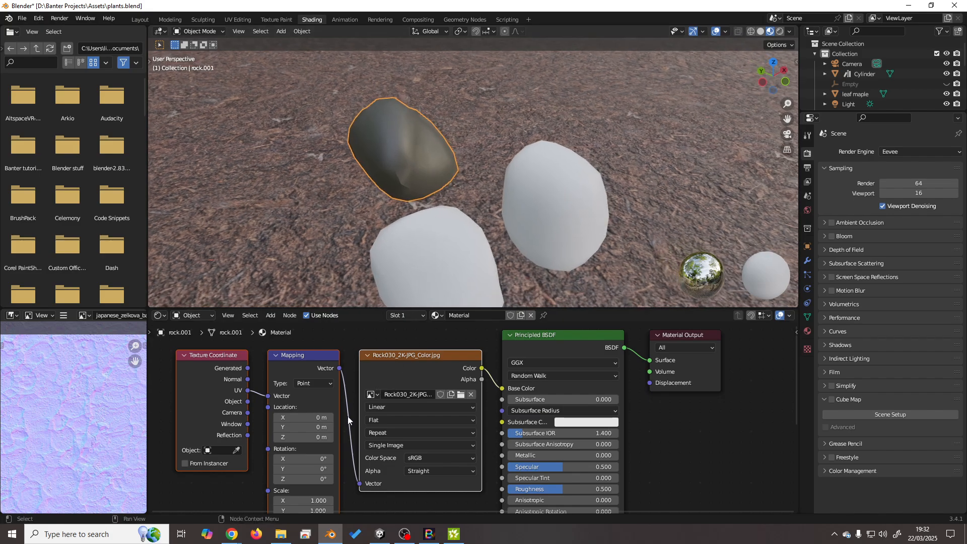
Set the Image Texture projection to Box and link the Object coordinate output to the Mapping node's Vector input.
click(383, 421)
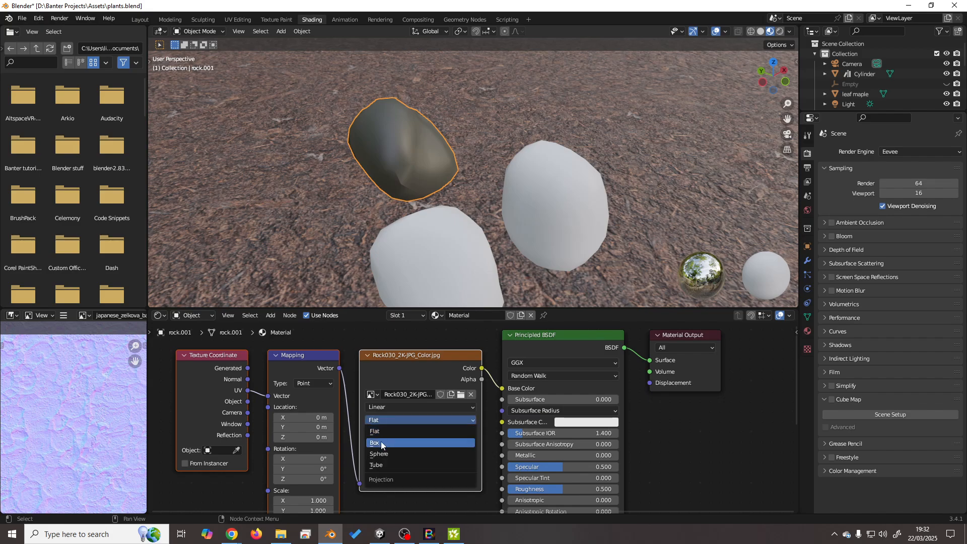
click(380, 443)
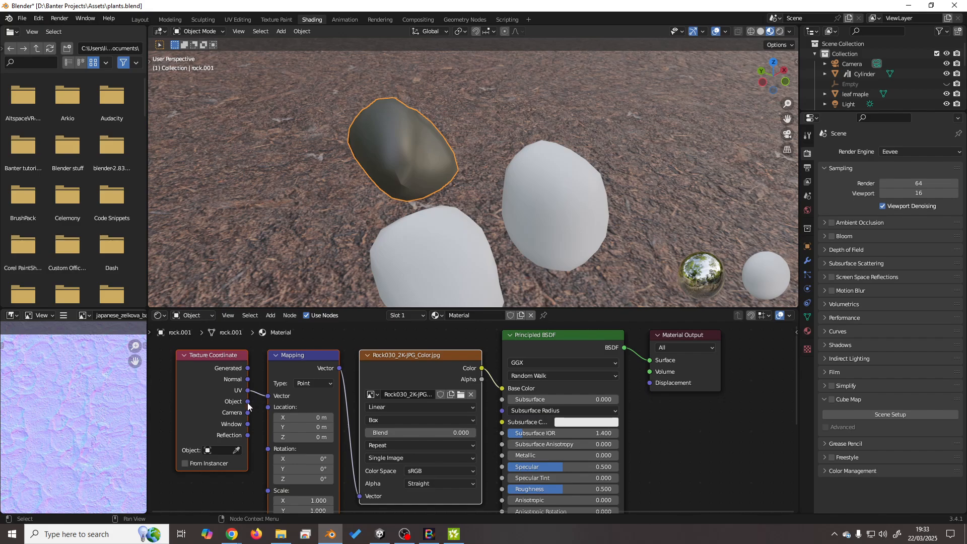
drag(248, 402, 268, 396)
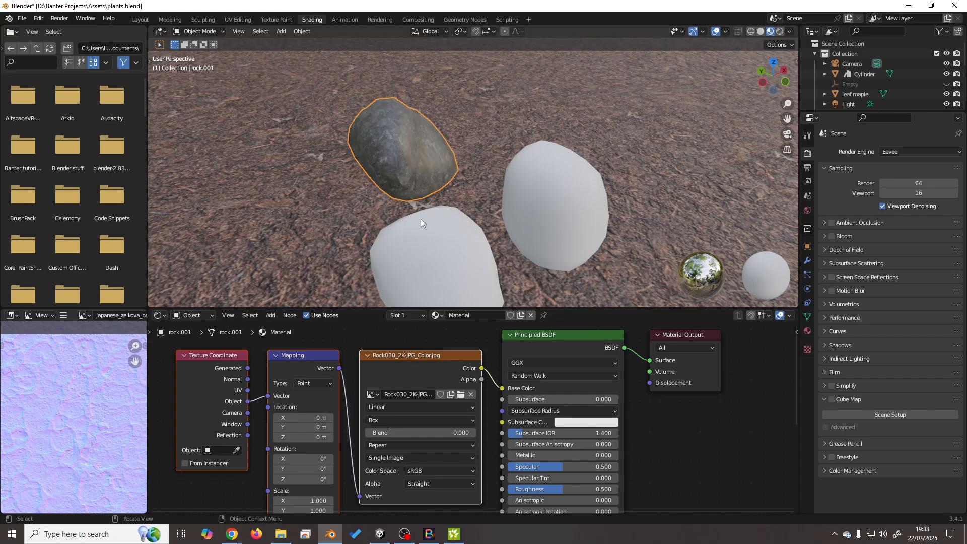
middle_drag(421, 222, 449, 211)
scroll(512, 179, up, 4)
scroll(454, 205, up, 2)
scroll(470, 190, down, 2)
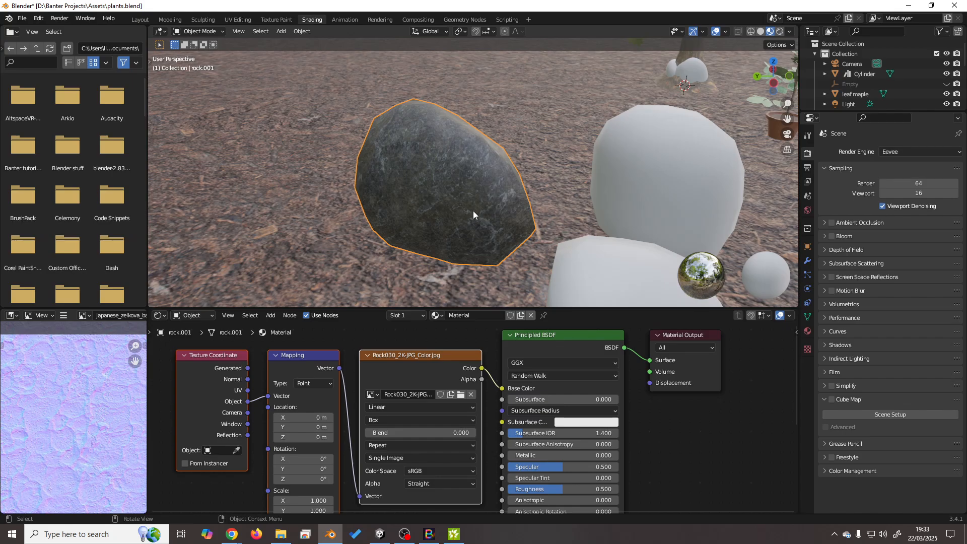
Try a box projection Blend of about 0.568 on the rock's image texture and return it to 0.
middle_drag(517, 188, 357, 196)
shift+middle_drag(331, 166, 464, 165)
scroll(444, 210, up, 4)
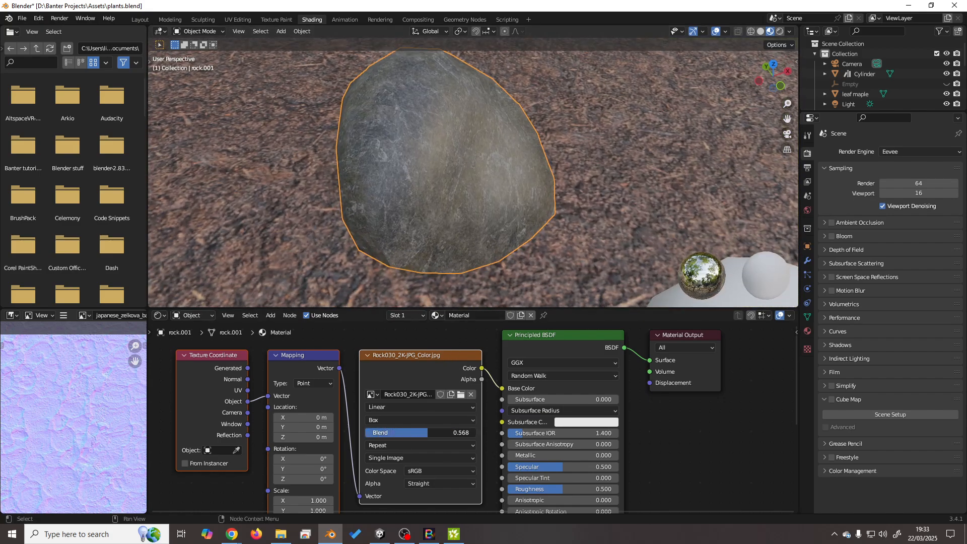
drag(468, 433, 366, 433)
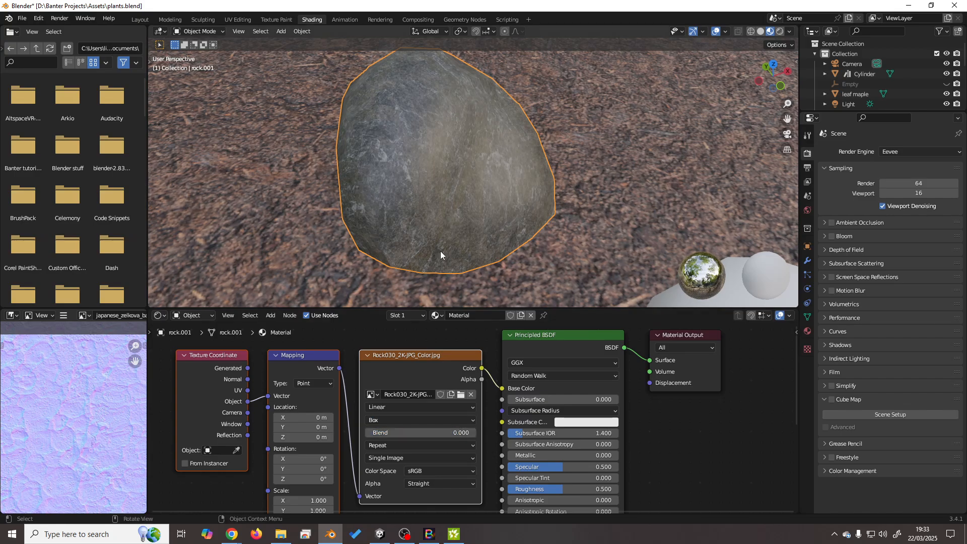
middle_drag(440, 251, 461, 222)
scroll(464, 211, down, 3)
scroll(451, 215, up, 2)
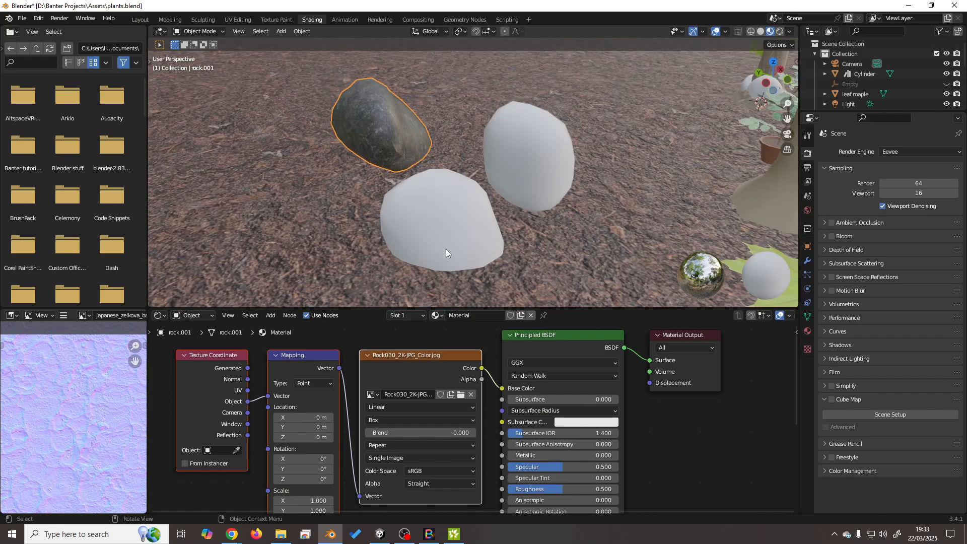
scroll(446, 249, down, 2)
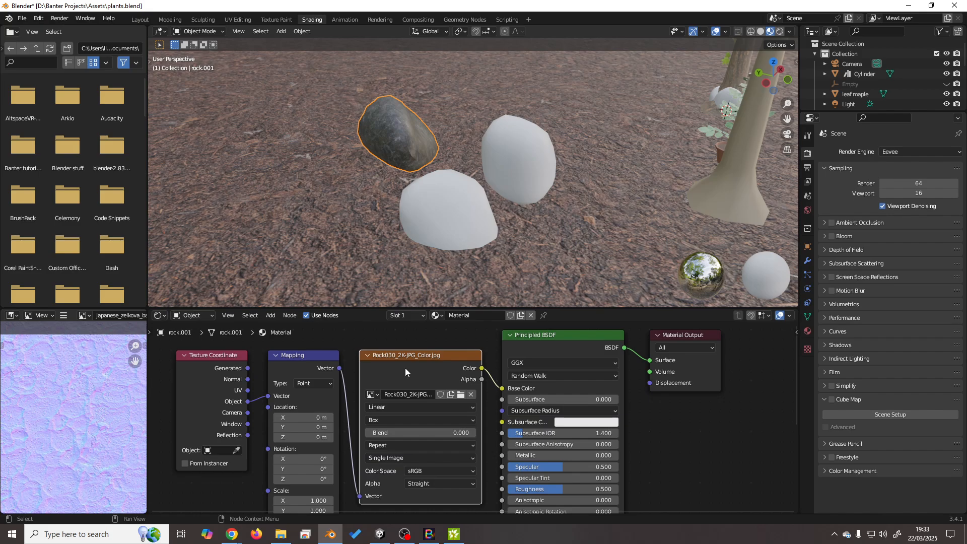
Delete the Texture Coordinate, Mapping and Image Texture nodes, keeping the Principled BSDF and Material Output.
scroll(422, 366, down, 3)
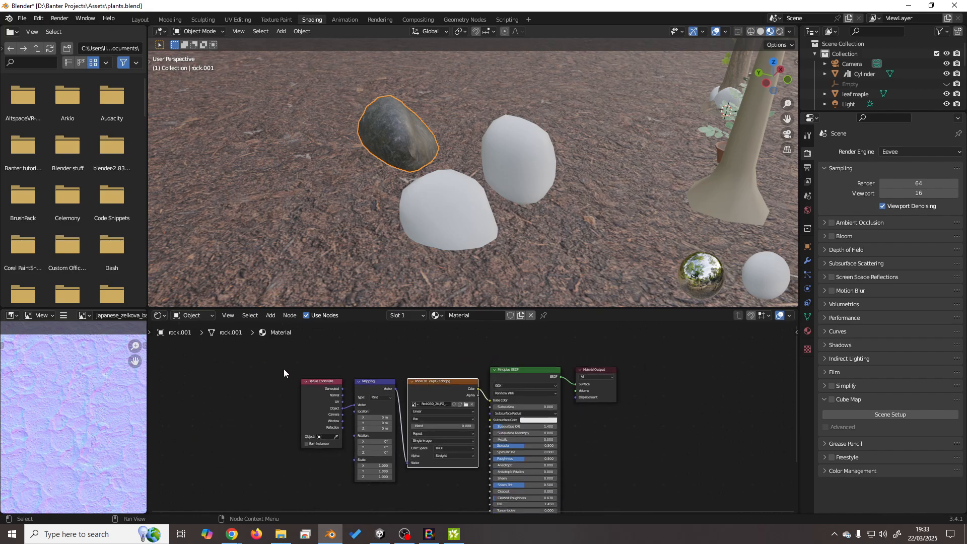
drag(277, 359, 440, 427)
key(x)
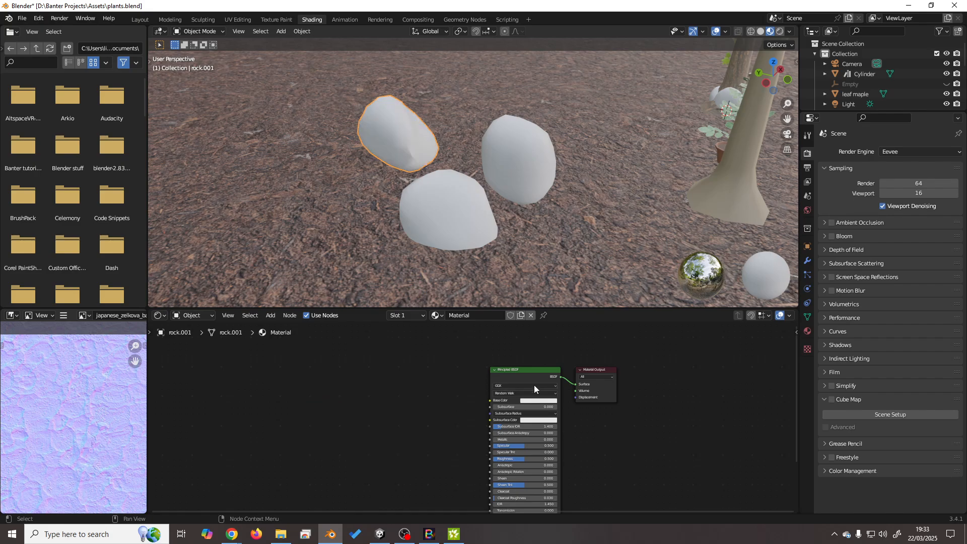
Run Principled Texture Setup on the Principled BSDF with the Rock030_2K-JPG ambient occlusion, Color, NormalGL and Roughness images.
scroll(528, 374, up, 2)
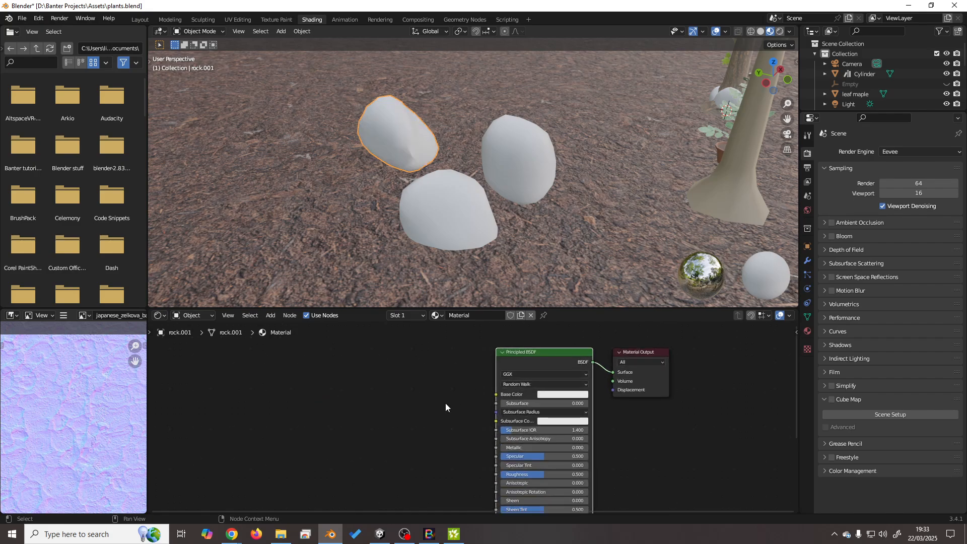
key(ctrl)
key(ctrl+shift+t)
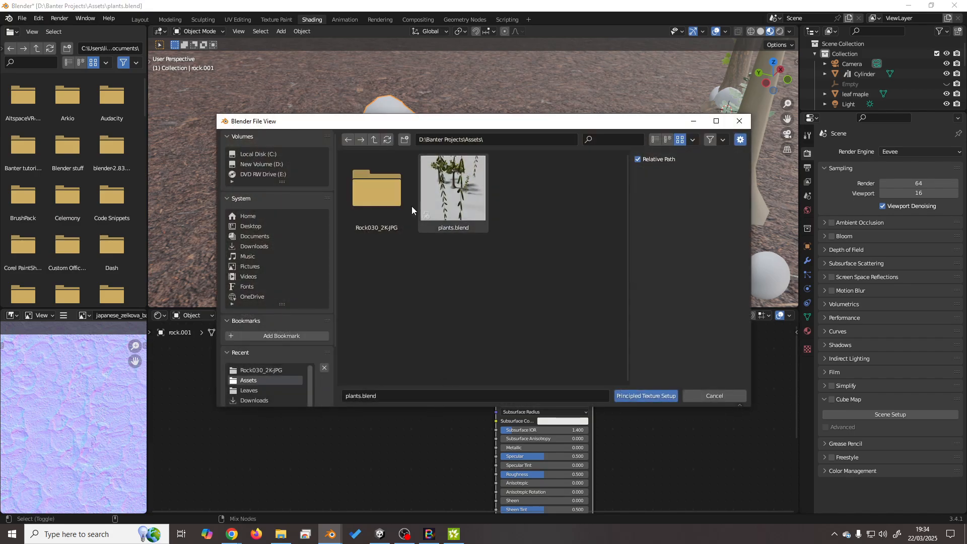
click(381, 197)
double_click(380, 195)
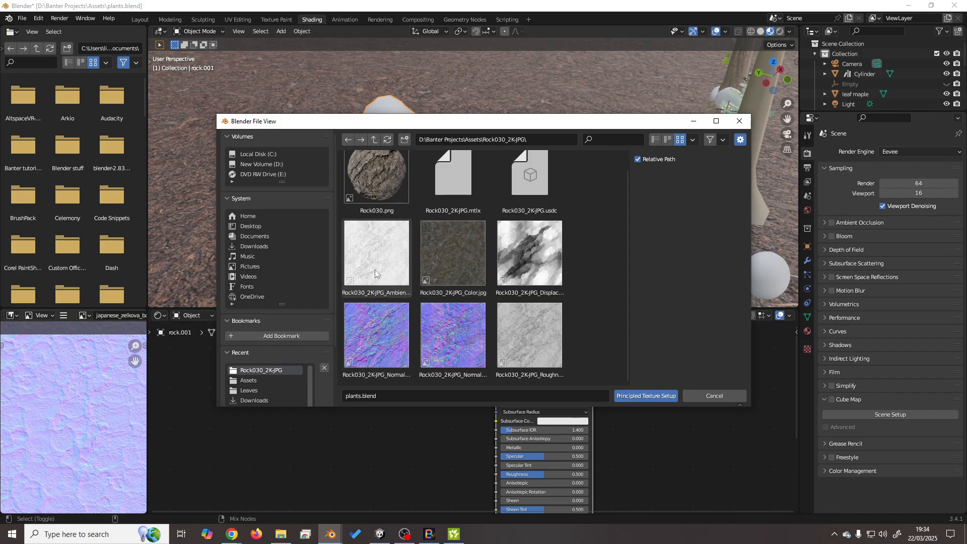
click(374, 270)
shift+click(457, 264)
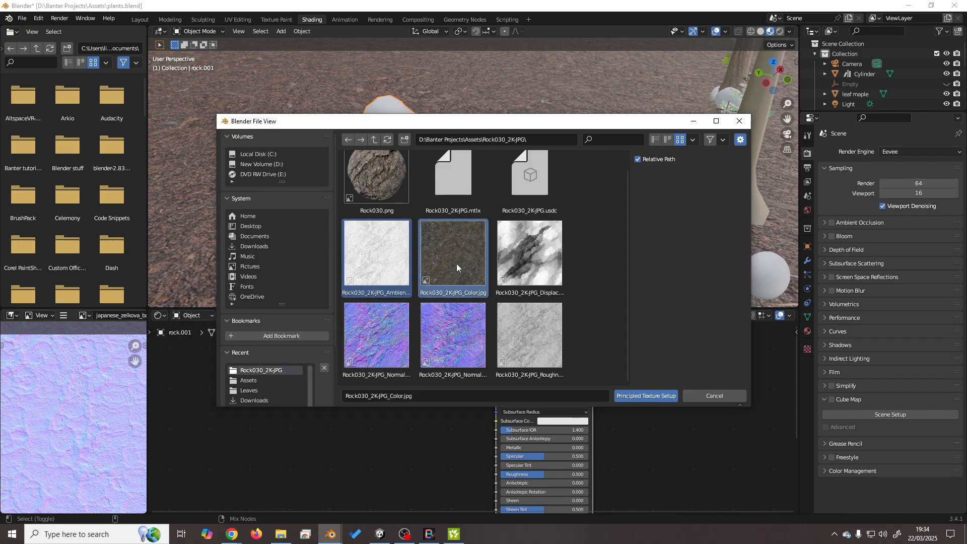
shift+click(457, 344)
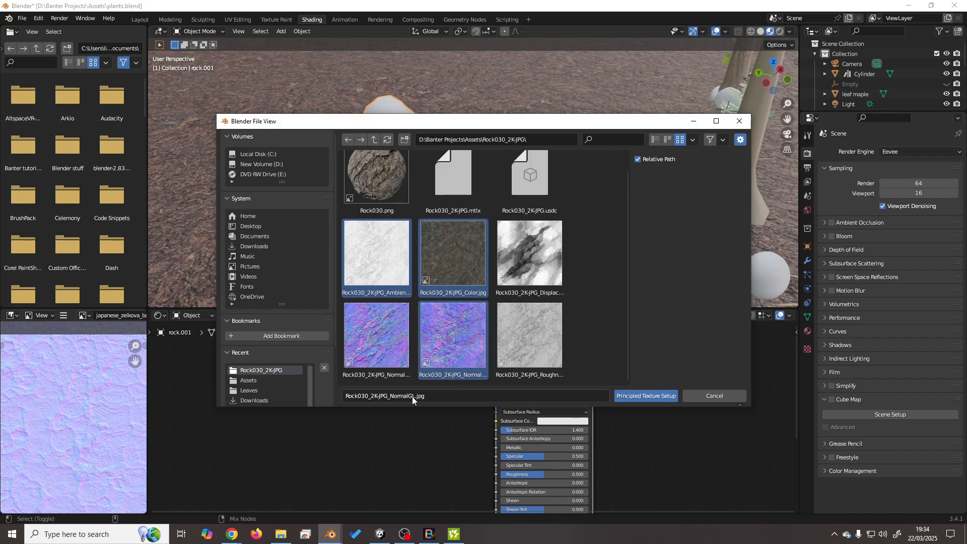
shift+click(535, 344)
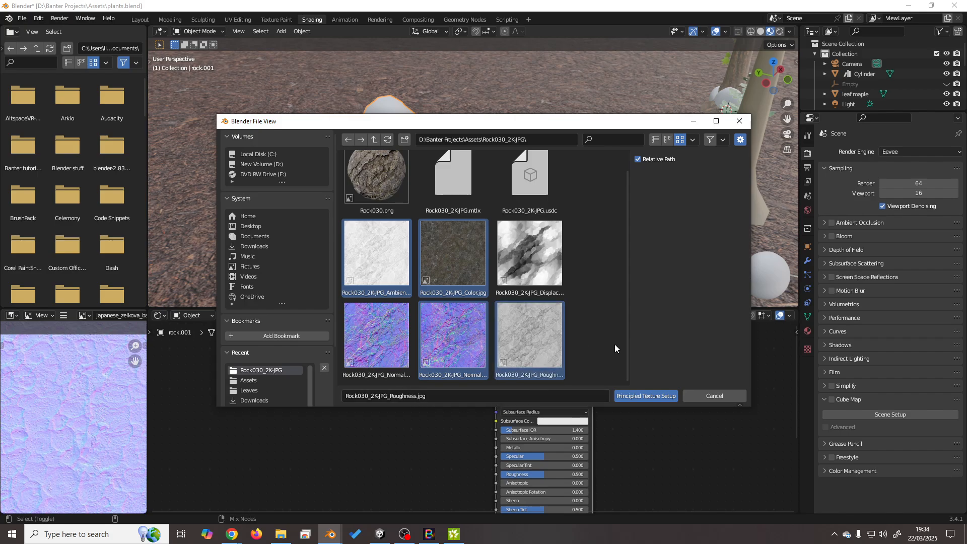
click(633, 397)
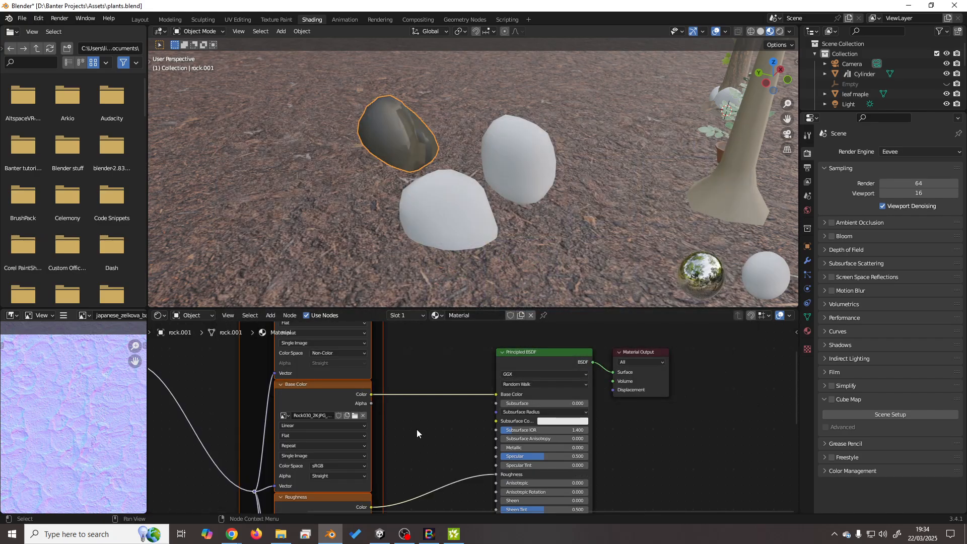
Set the projection of the Ambient Occlusion and Base Color texture nodes to Box.
middle_drag(401, 203, 418, 202)
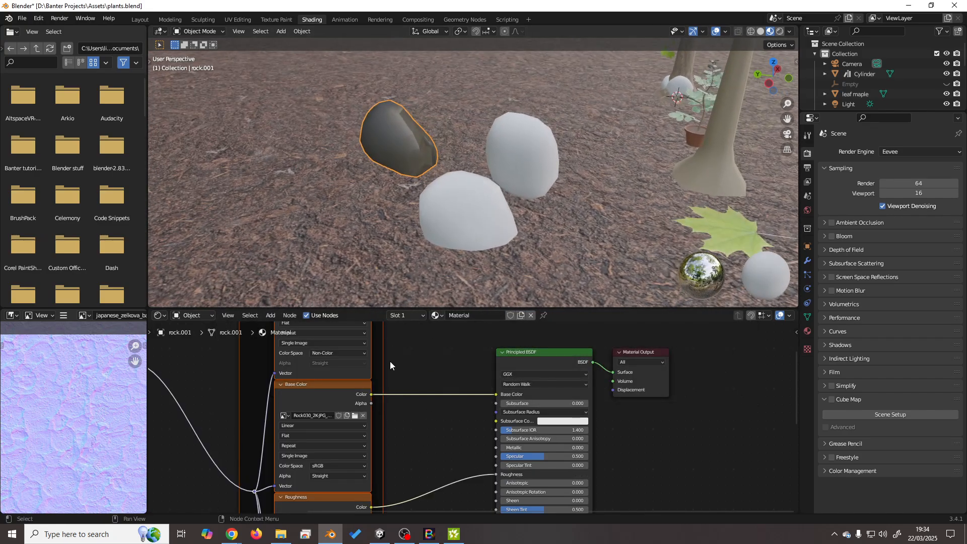
scroll(391, 373, down, 2)
scroll(392, 389, up, 3)
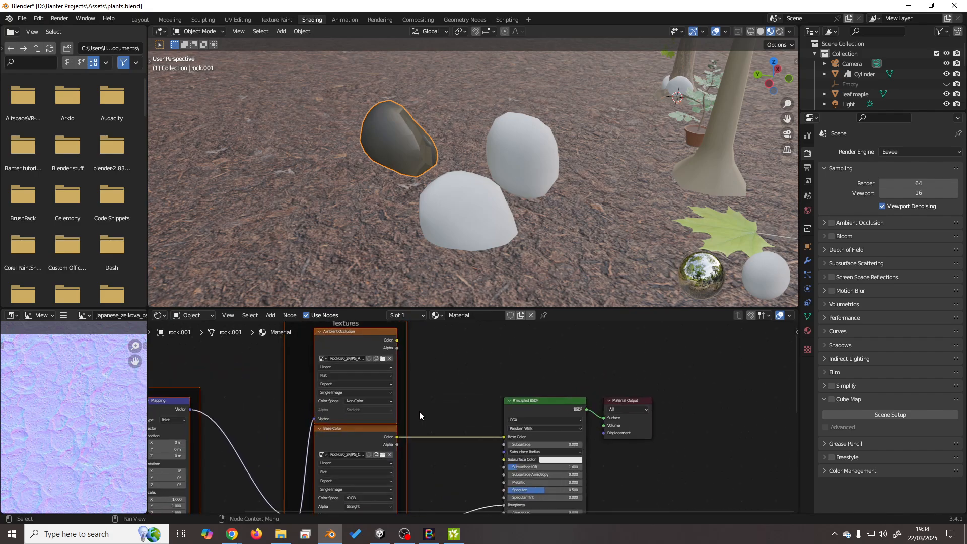
shift+middle_drag(369, 401, 430, 397)
scroll(431, 397, up, 3)
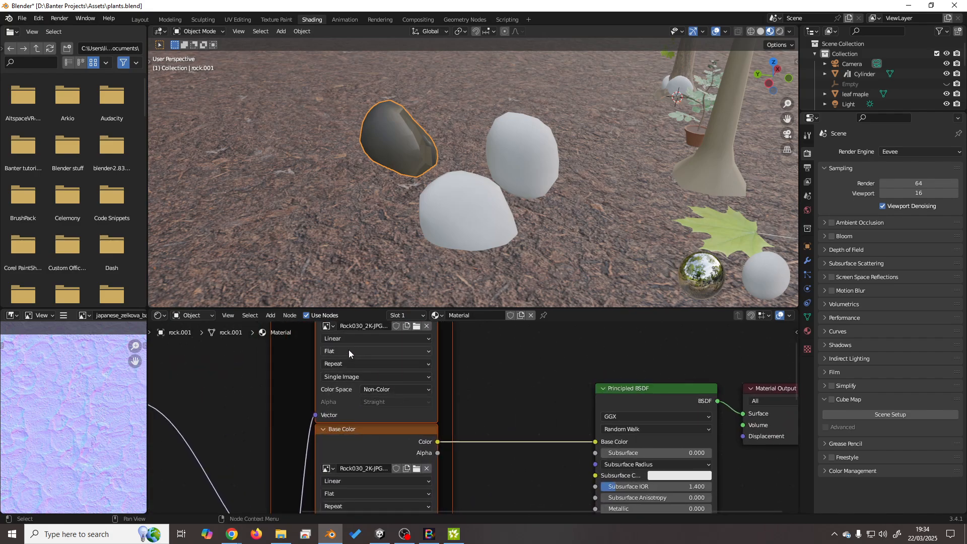
click(349, 353)
click(354, 373)
middle_drag(371, 452, 376, 342)
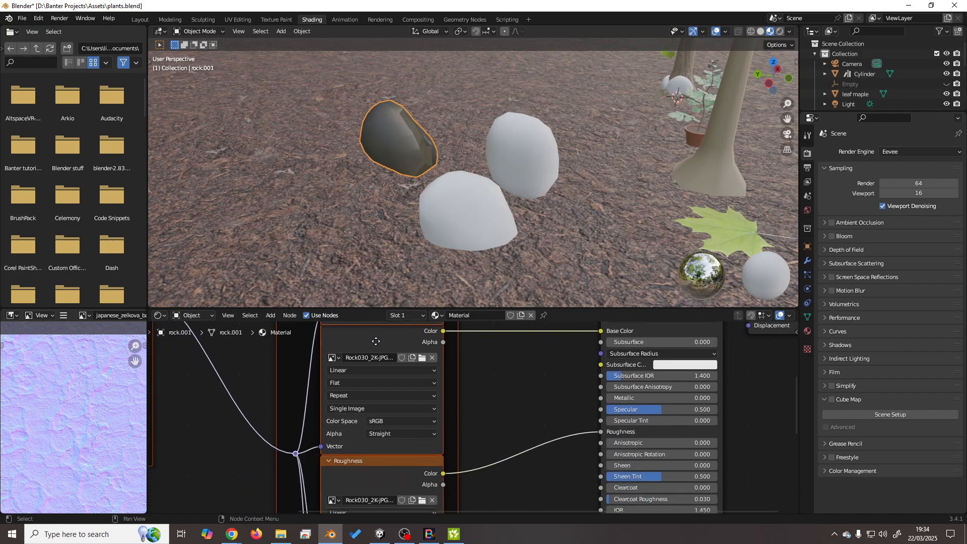
click(346, 383)
click(352, 406)
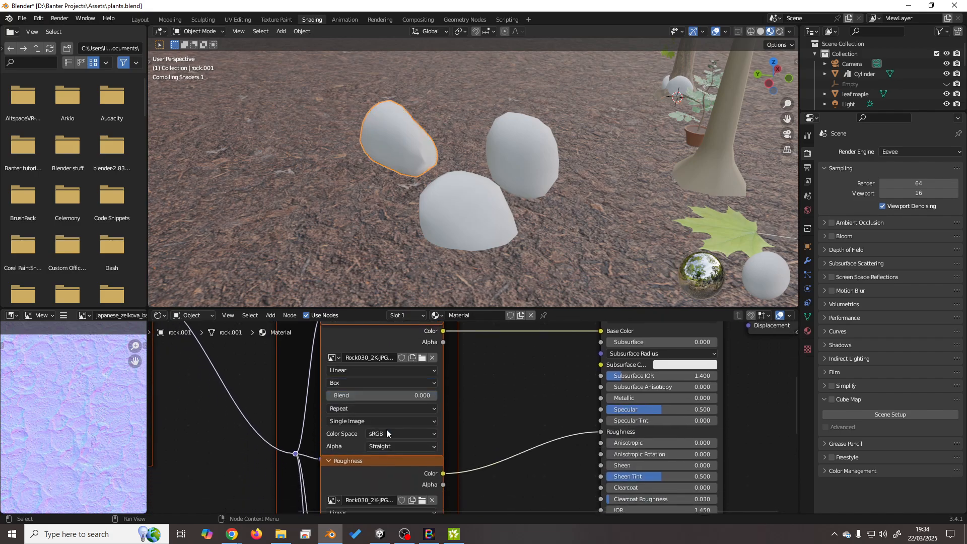
Set the projection of the Roughness and Normal texture nodes to Box.
middle_drag(470, 452, 478, 341)
click(360, 416)
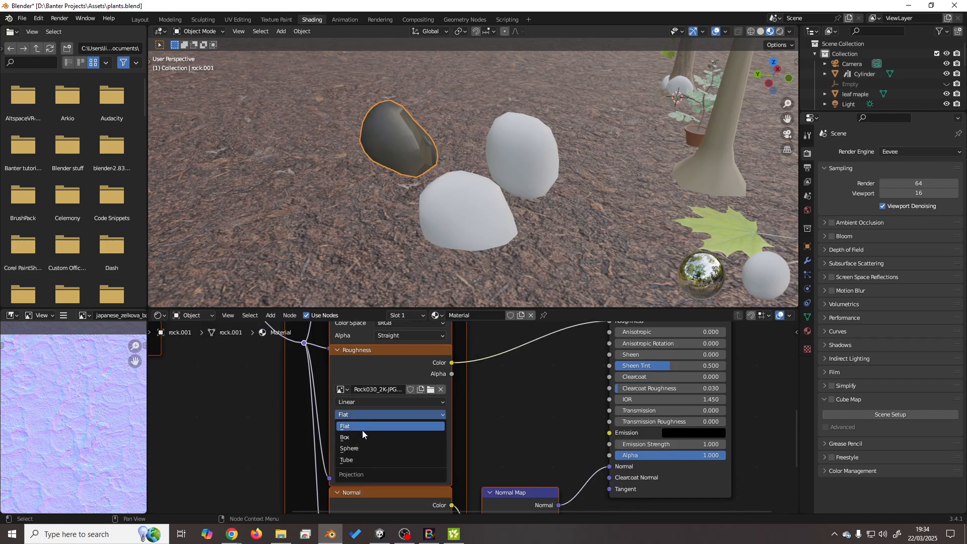
click(361, 438)
middle_drag(446, 510, 446, 384)
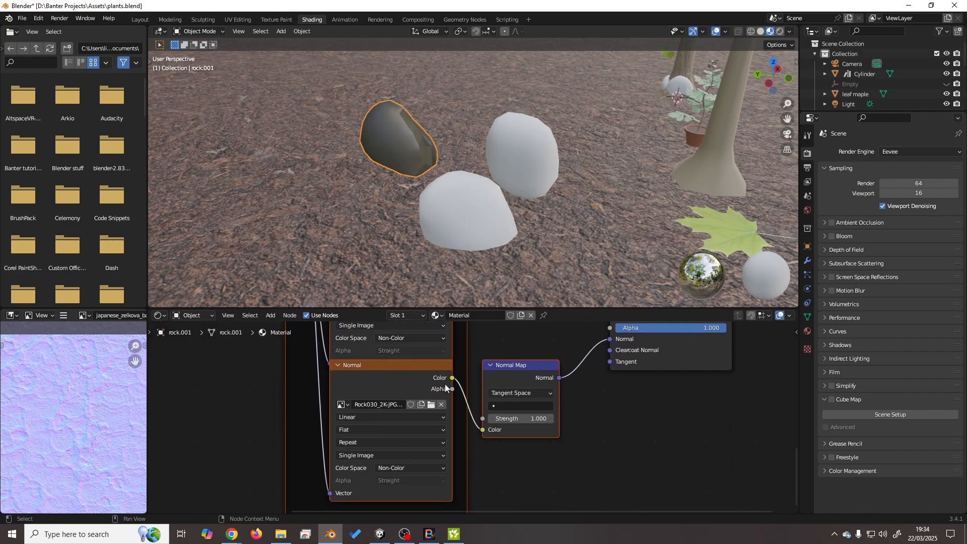
click(353, 430)
click(355, 452)
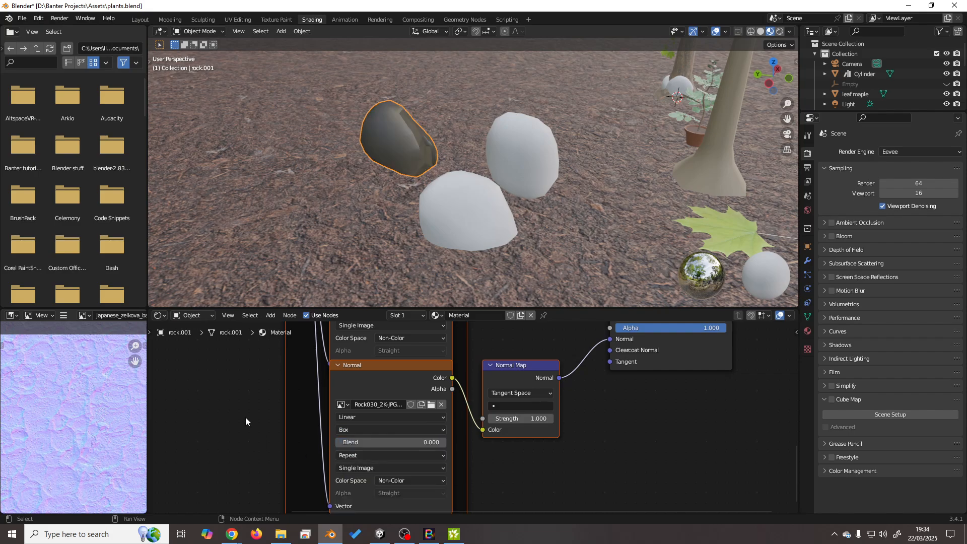
Link the Texture Coordinate node's Object output to the Mapping node's Vector input in place of UV.
scroll(224, 399, down, 2)
middle_drag(225, 399, 434, 496)
middle_drag(353, 412, 364, 465)
scroll(364, 445, up, 2)
middle_drag(306, 411, 347, 412)
click(516, 439)
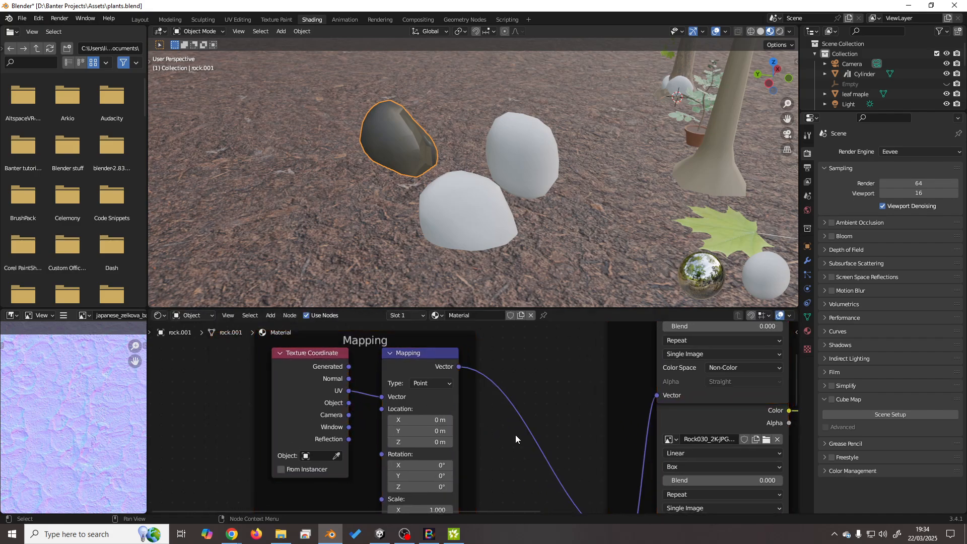
drag(349, 403, 382, 397)
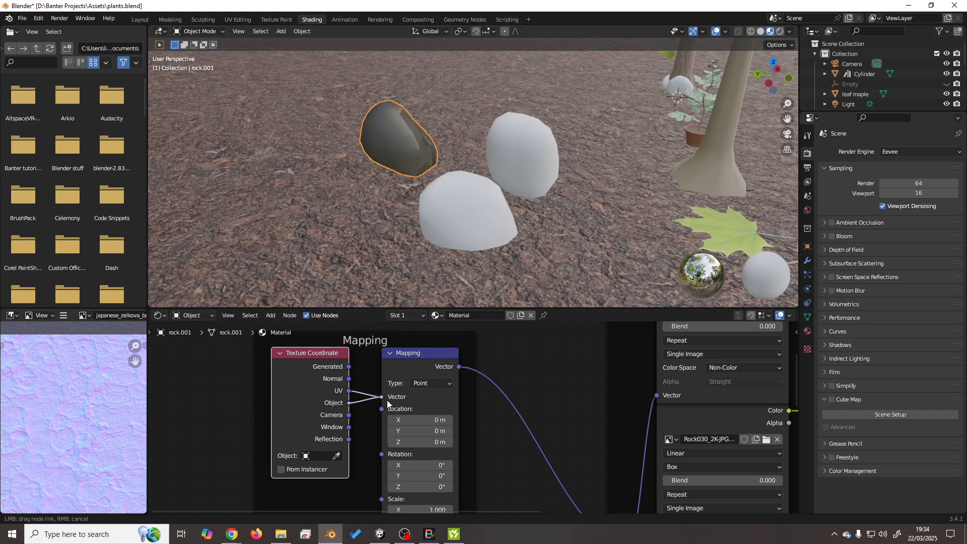
Rename the material on the textured rock rock.001 to stone.
middle_drag(517, 250, 447, 219)
click(430, 234)
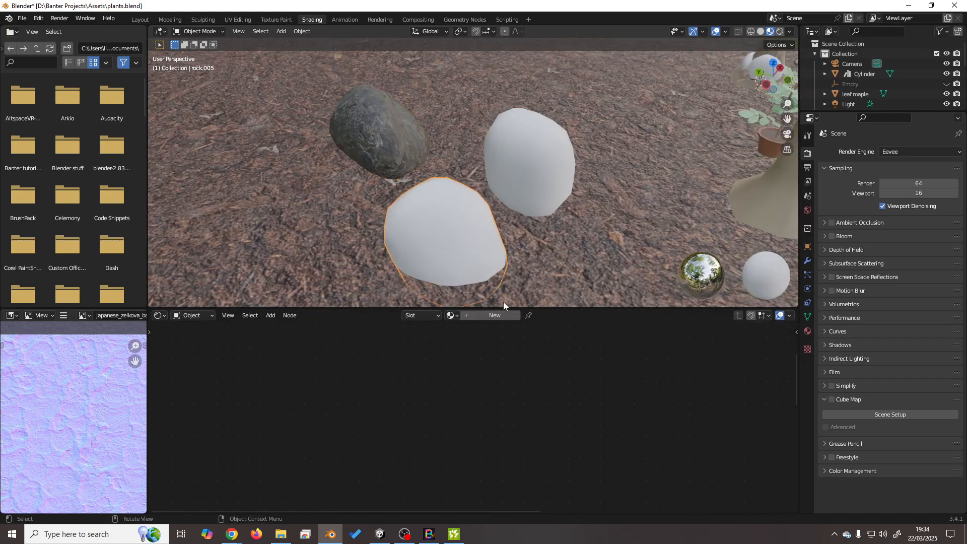
click(452, 314)
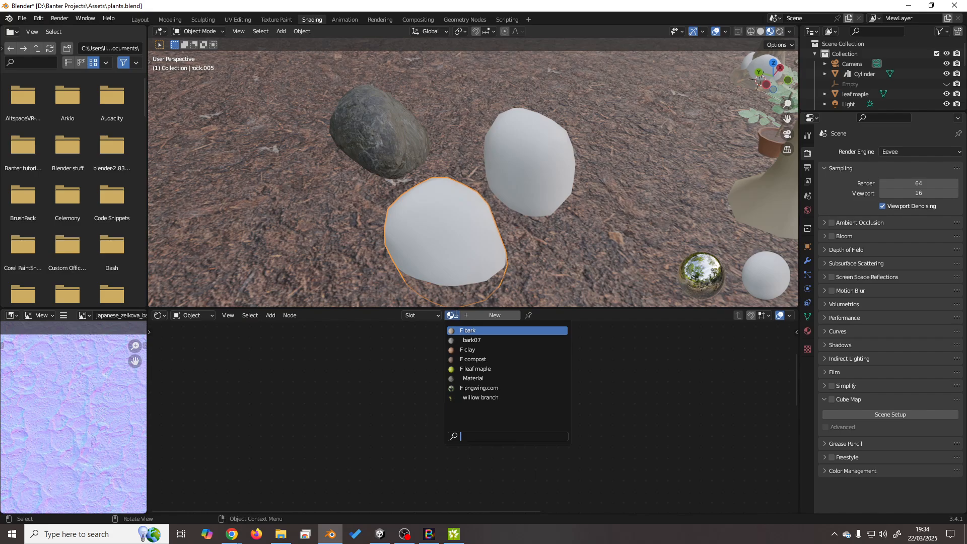
click(386, 136)
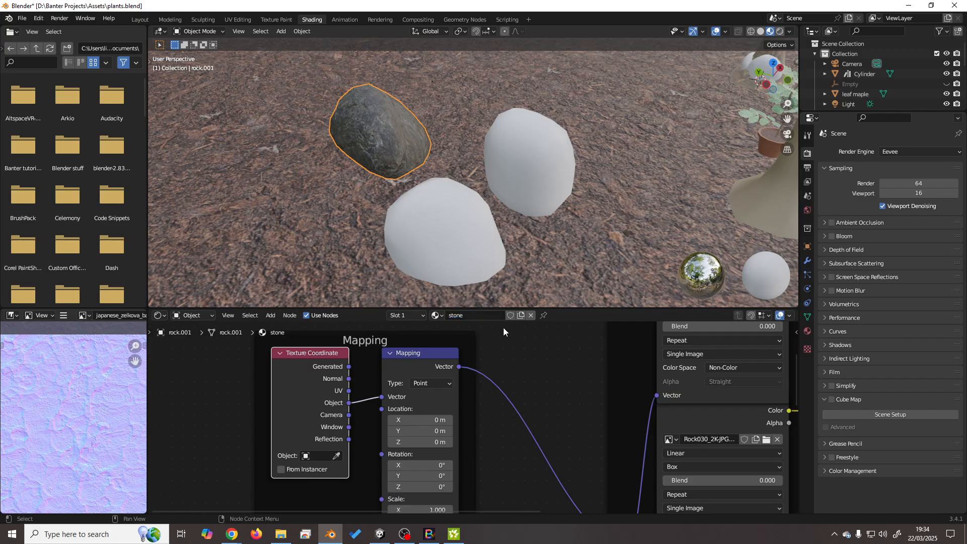
mouse_move(500, 242)
middle_down()
mouse_move(545, 228)
mouse_move(534, 237)
mouse_move(489, 223)
mouse_move(529, 225)
mouse_move(516, 223)
mouse_move(496, 251)
middle_up()
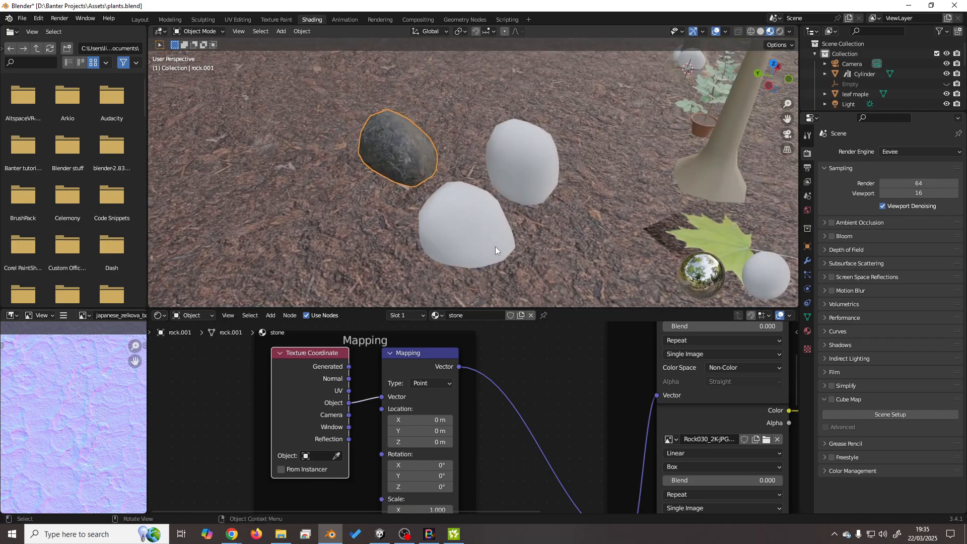
Mark the stone material as an asset and apply it to the white rock standing behind the other two.
click(140, 20)
mouse_move(389, 162)
middle_down()
mouse_move(378, 306)
mouse_move(391, 305)
mouse_move(264, 261)
mouse_move(372, 274)
mouse_move(364, 276)
middle_up()
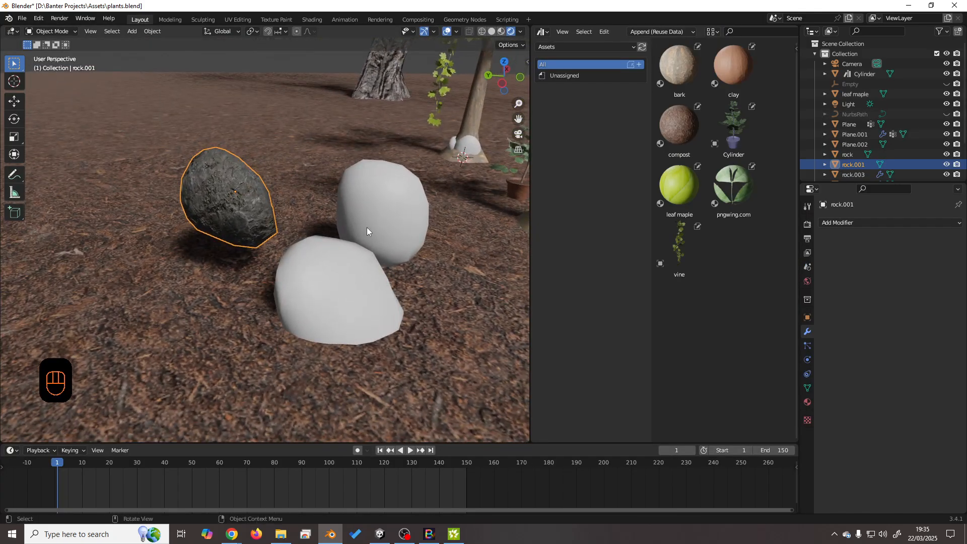
click(807, 403)
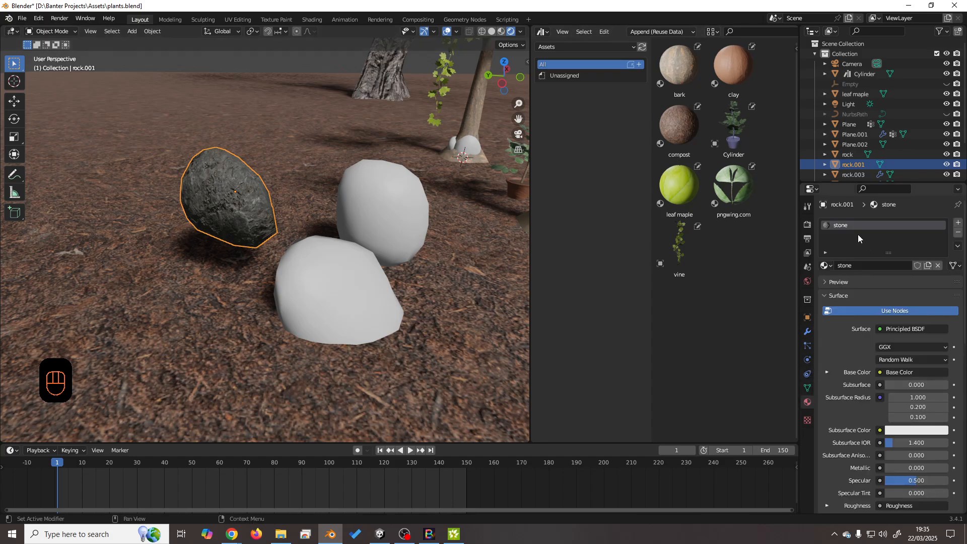
right_click(847, 226)
click(845, 225)
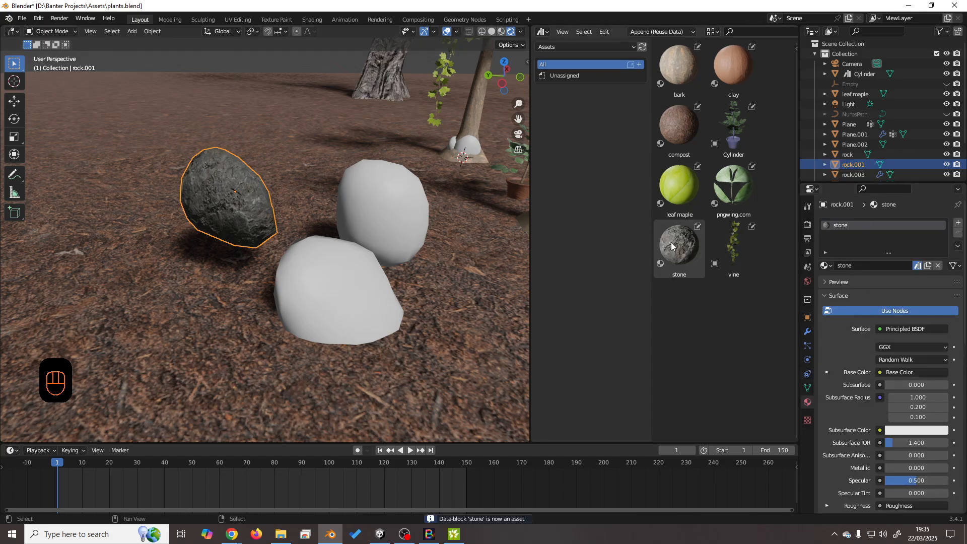
drag(680, 247, 396, 198)
middle_drag(418, 286, 440, 260)
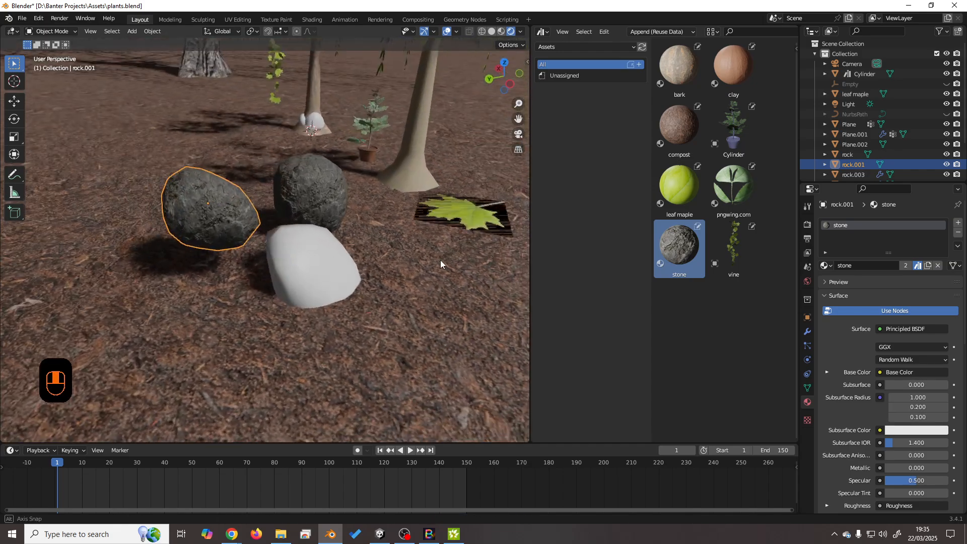
Link the textured rock's stone material to the white rock in front using Link Materials.
click(323, 276)
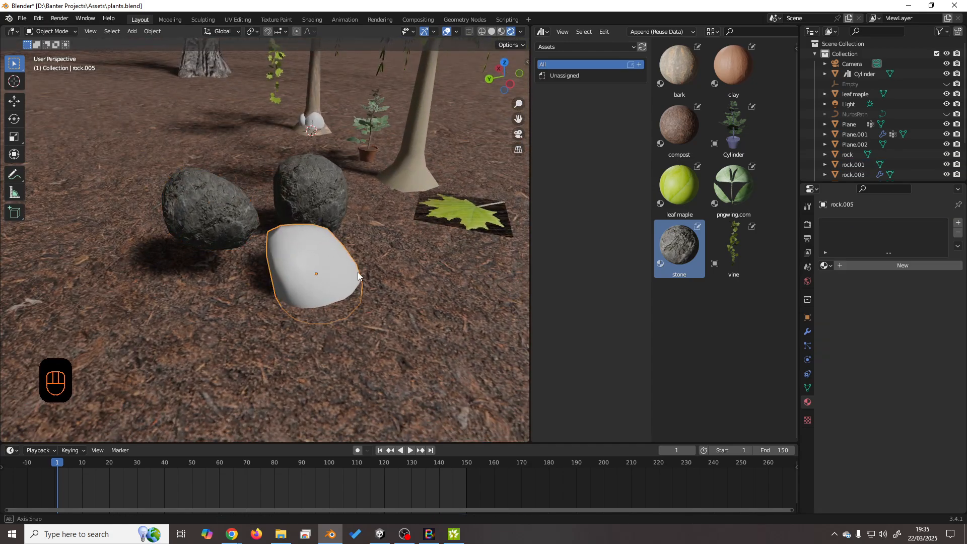
middle_drag(358, 272, 255, 243)
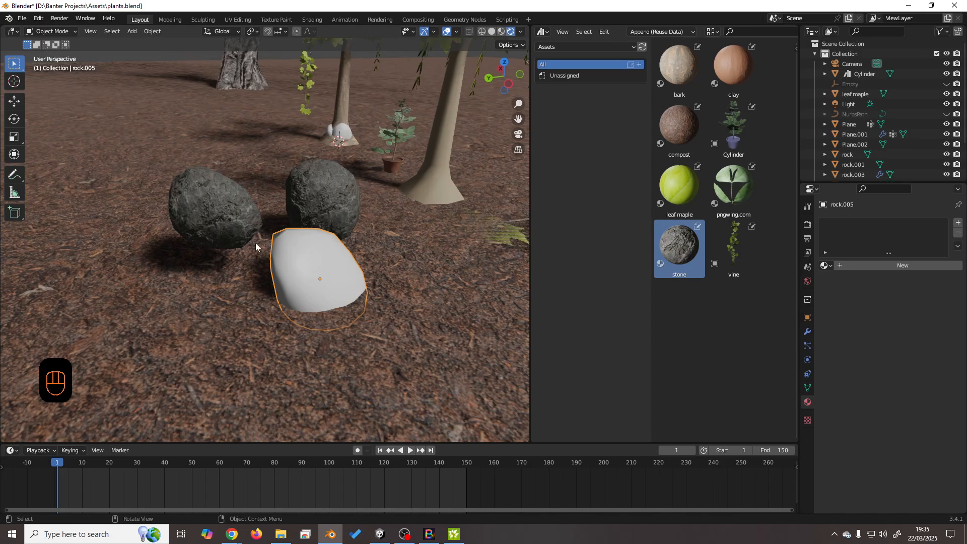
shift+click(213, 221)
click(305, 272)
shift+click(213, 208)
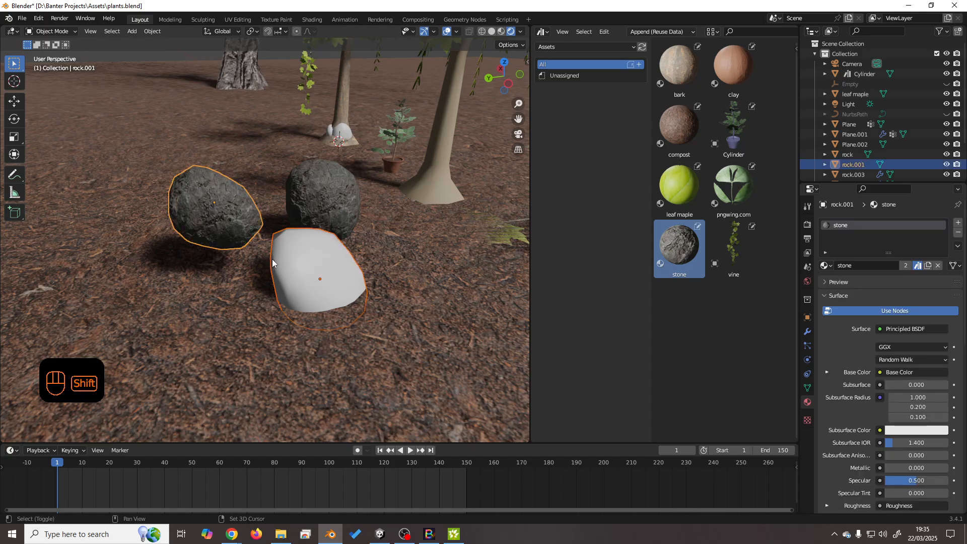
key(ctrl)
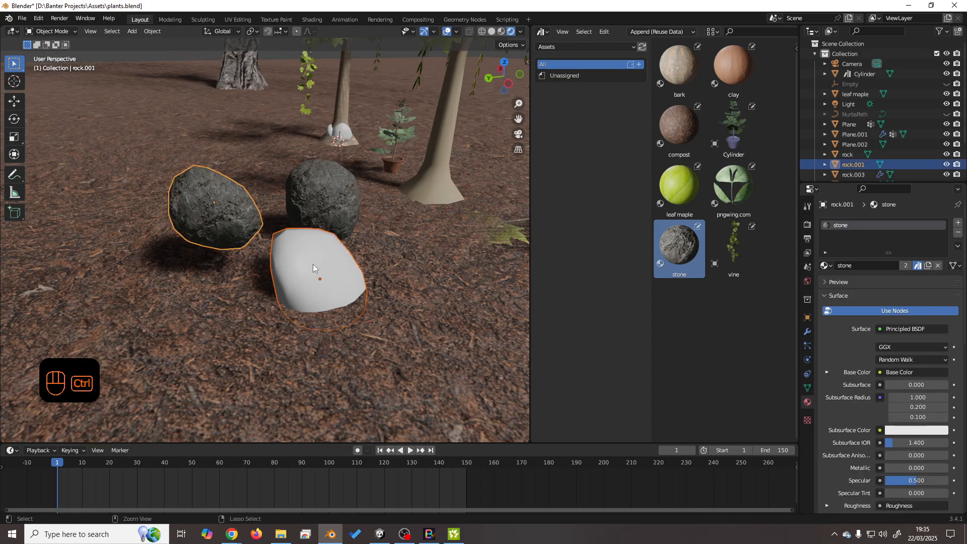
key(ctrl+l)
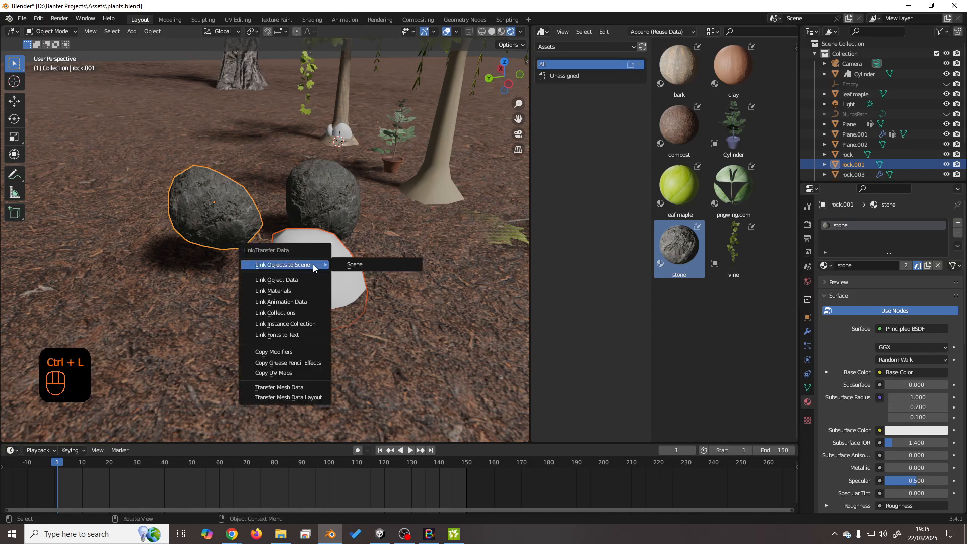
click(296, 292)
Apply the stone material asset from the asset library to the front rock.
mouse_move(342, 291)
middle_down()
mouse_move(286, 283)
mouse_move(360, 333)
mouse_move(349, 322)
mouse_move(372, 316)
mouse_move(346, 296)
middle_up()
click(345, 295)
drag(679, 245, 345, 289)
middle_drag(345, 344, 328, 278)
scroll(425, 257, down, 4)
scroll(367, 295, up, 3)
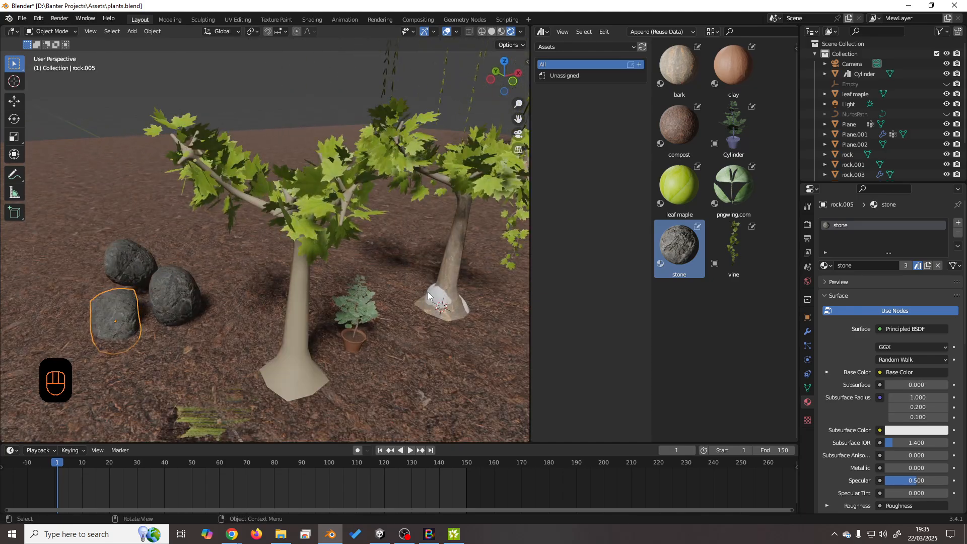
Move the first white rock from the far tree's base toward the group of stone rocks.
click(434, 313)
key(g)
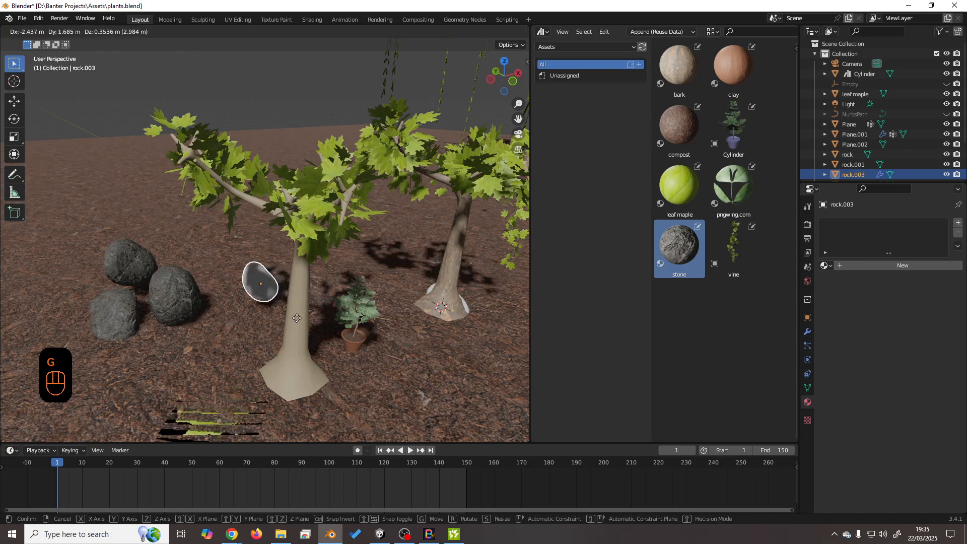
click(258, 297)
middle_drag(258, 297, 404, 307)
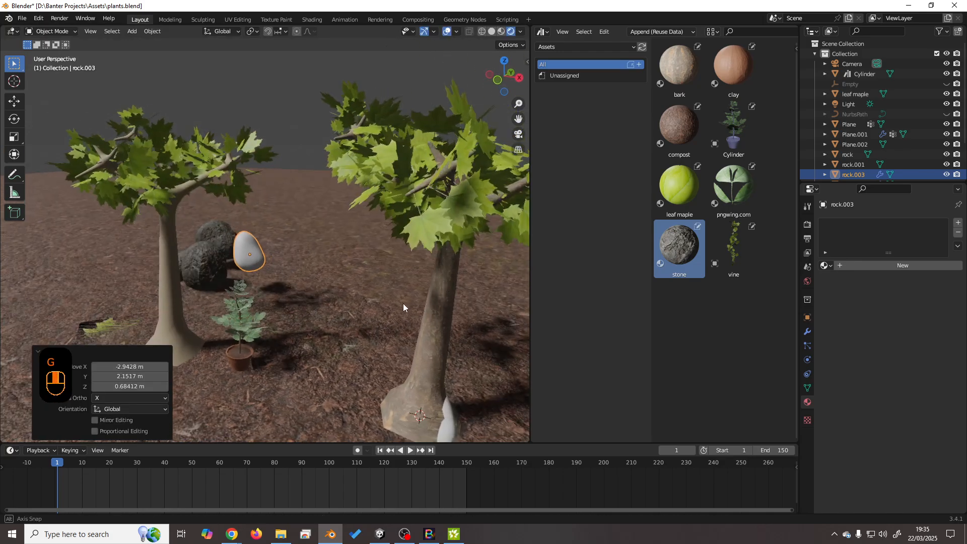
Move the remaining white rock from the tree's base to beside the other rocks.
click(448, 430)
key(g)
click(309, 278)
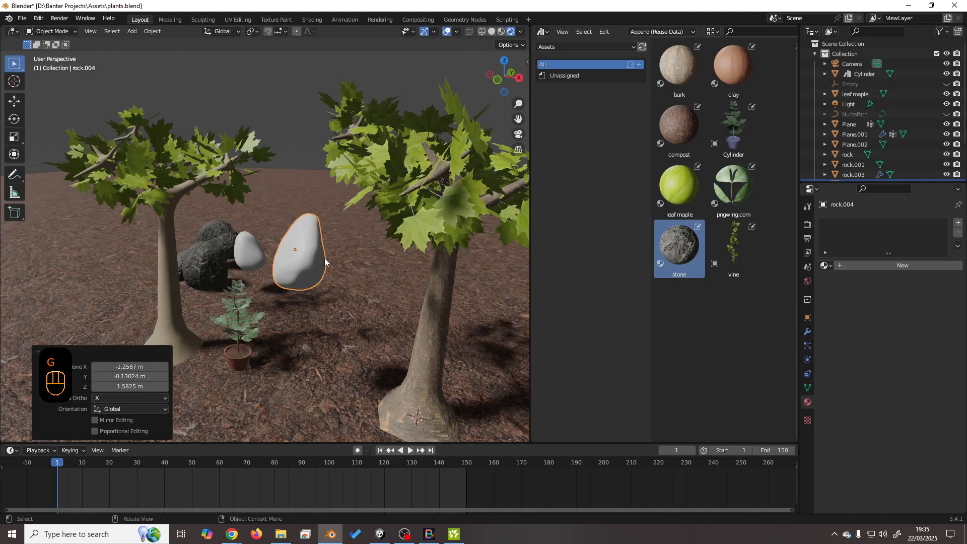
middle_drag(310, 277, 469, 310)
key(g)
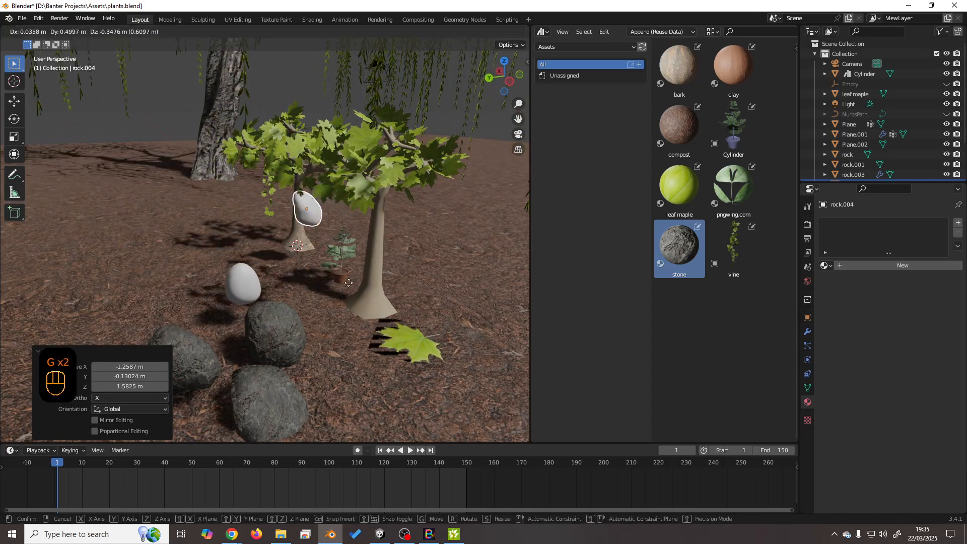
click(235, 324)
middle_drag(235, 324, 524, 292)
Apply the stone material asset to the two relocated white rocks.
drag(671, 252, 255, 302)
scroll(360, 351, down, 3)
middle_drag(361, 346, 323, 337)
scroll(243, 345, up, 4)
scroll(313, 296, down, 2)
scroll(291, 298, down, 3)
scroll(313, 336, down, 3)
middle_drag(254, 300, 192, 241)
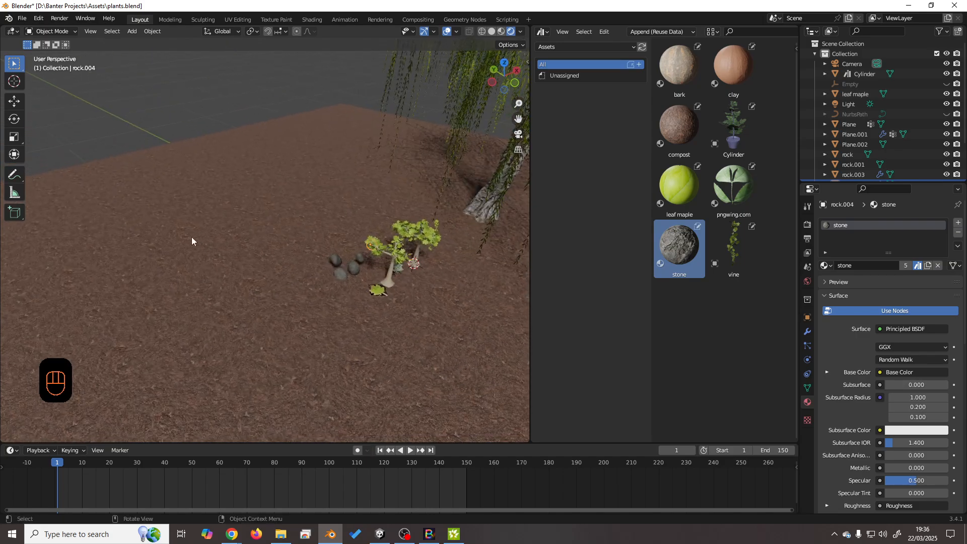
Select the three grouped stone rocks and add the compost ground plane as the active object.
scroll(325, 295, up, 5)
shift+middle_drag(467, 317, 342, 297)
scroll(402, 318, up, 2)
click(298, 259)
shift+click(364, 268)
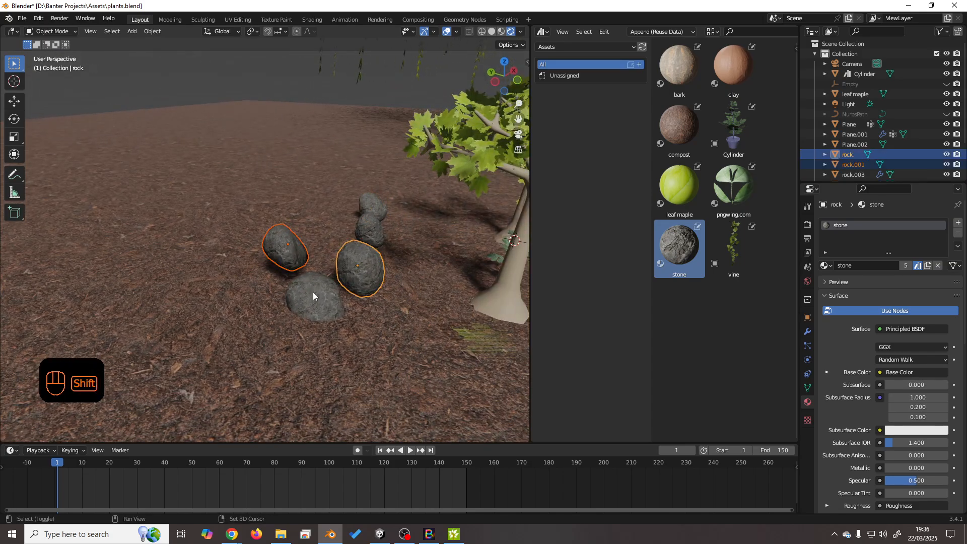
shift+click(313, 292)
middle_drag(365, 337, 331, 310)
scroll(324, 328, down, 4)
shift+click(346, 356)
scroll(309, 342, down, 2)
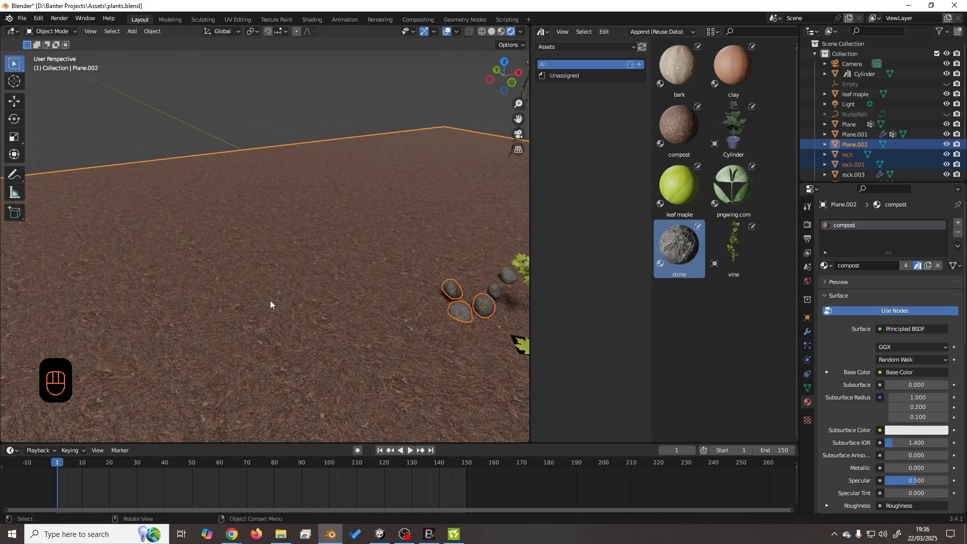
Run Scatter Objects and draw three curved scatter strokes of rocks across the open ground.
key(F3)
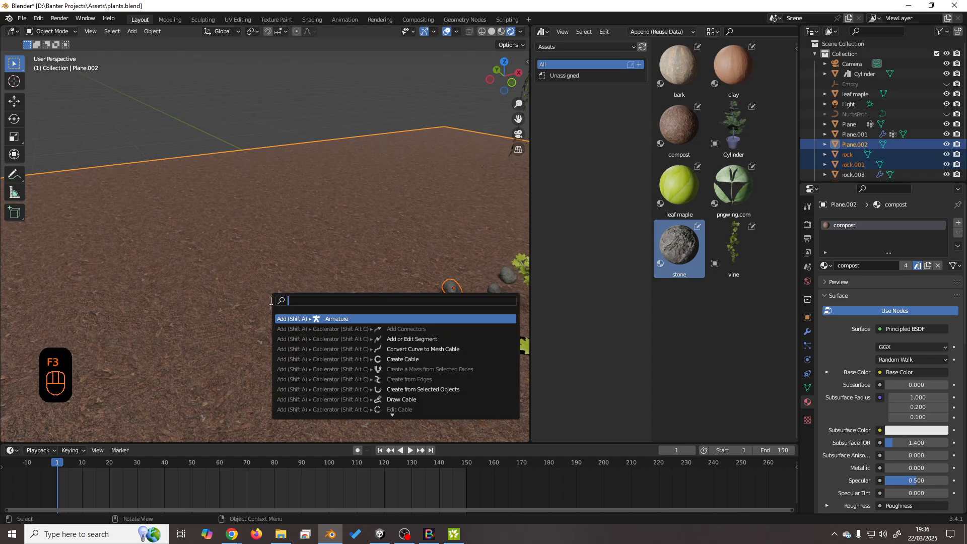
text(scatter)
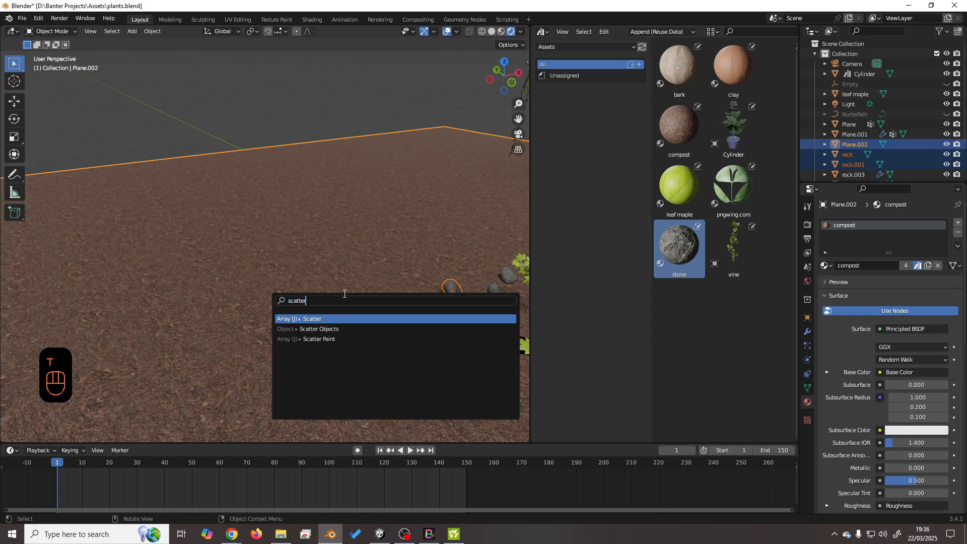
click(342, 328)
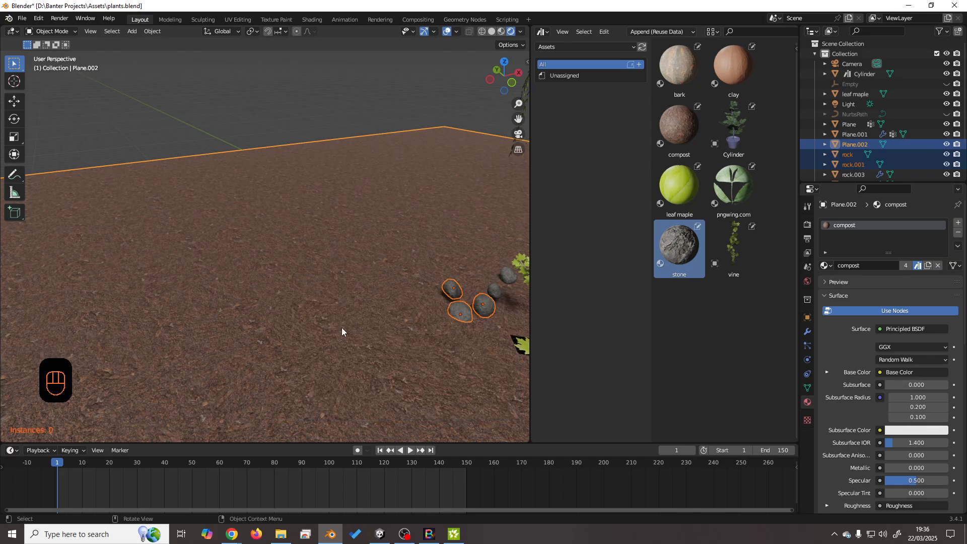
middle_drag(380, 309, 355, 288)
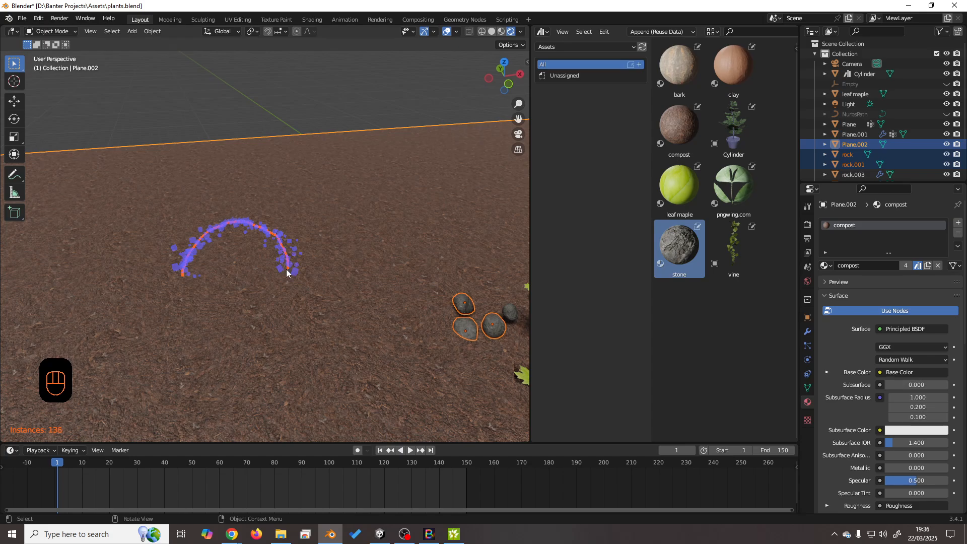
drag(231, 258, 317, 333)
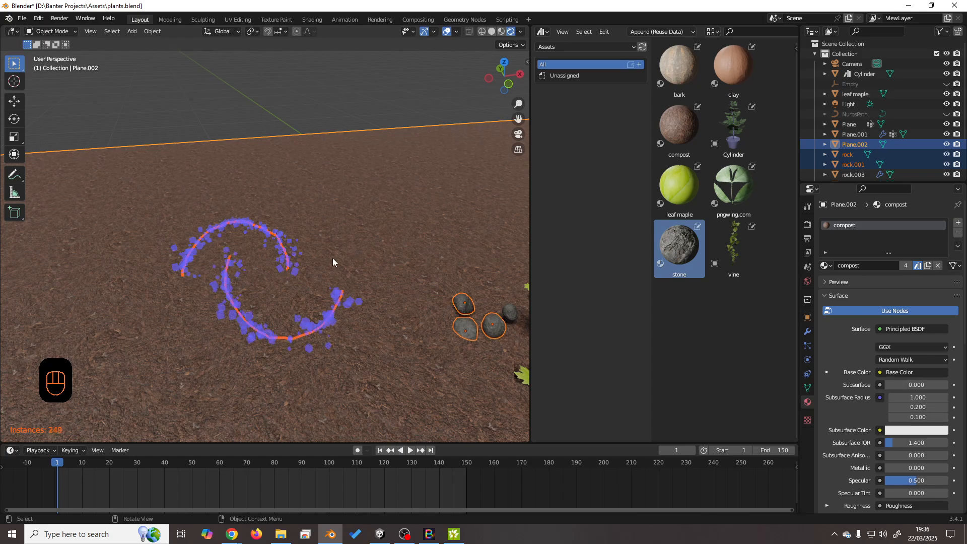
mouse_move(142, 239)
mouse_down()
mouse_move(255, 393)
mouse_move(334, 364)
mouse_up()
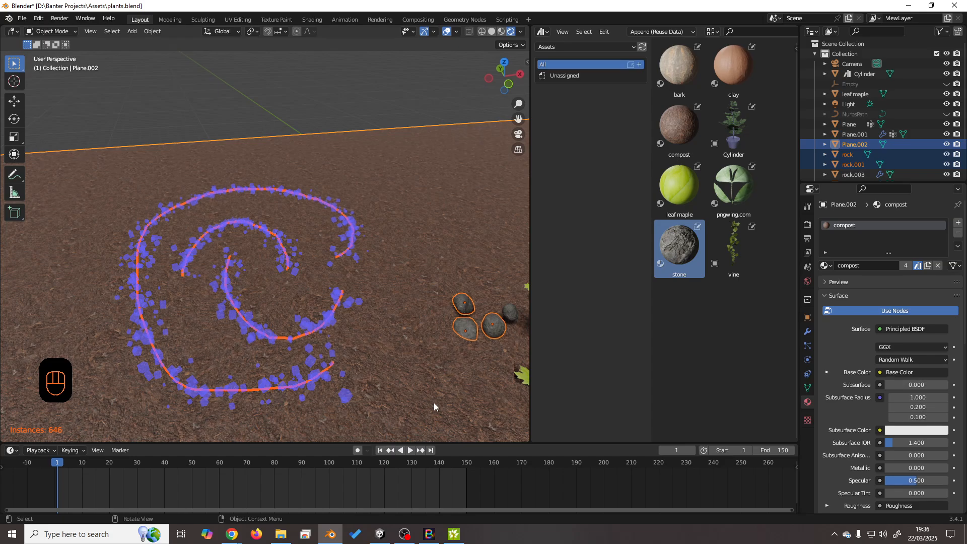
Set the object scatter density to 7.96 and the radius to 2.2 m.
click(809, 208)
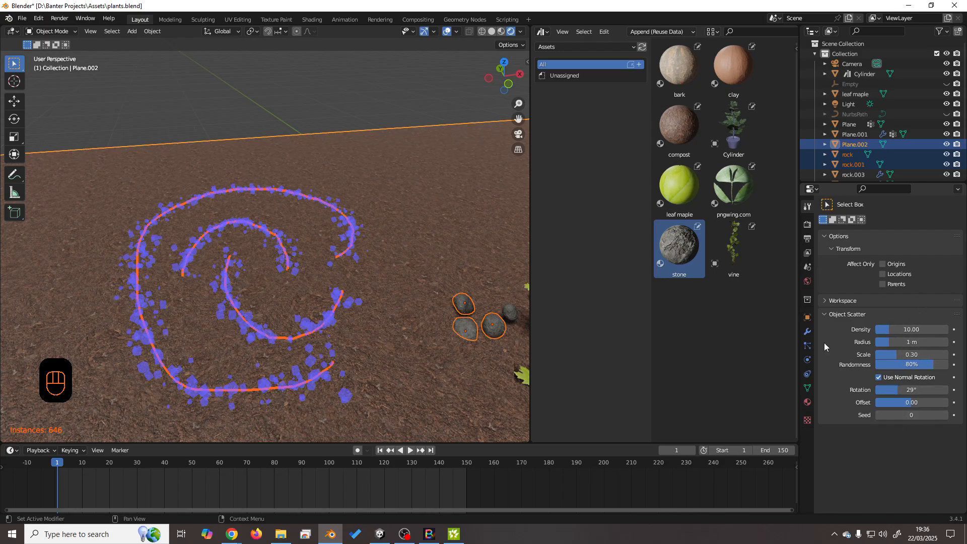
scroll(431, 365, up, 6)
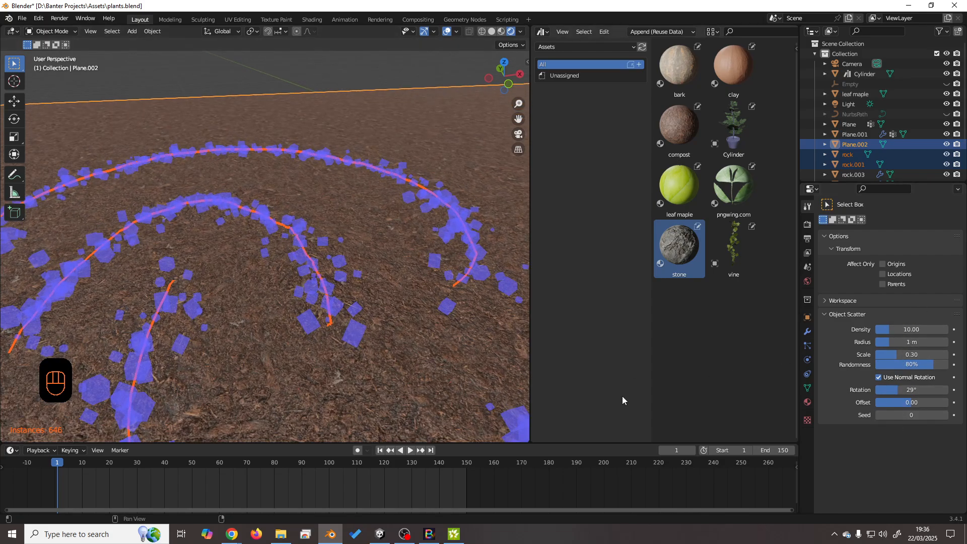
drag(887, 333, 906, 342)
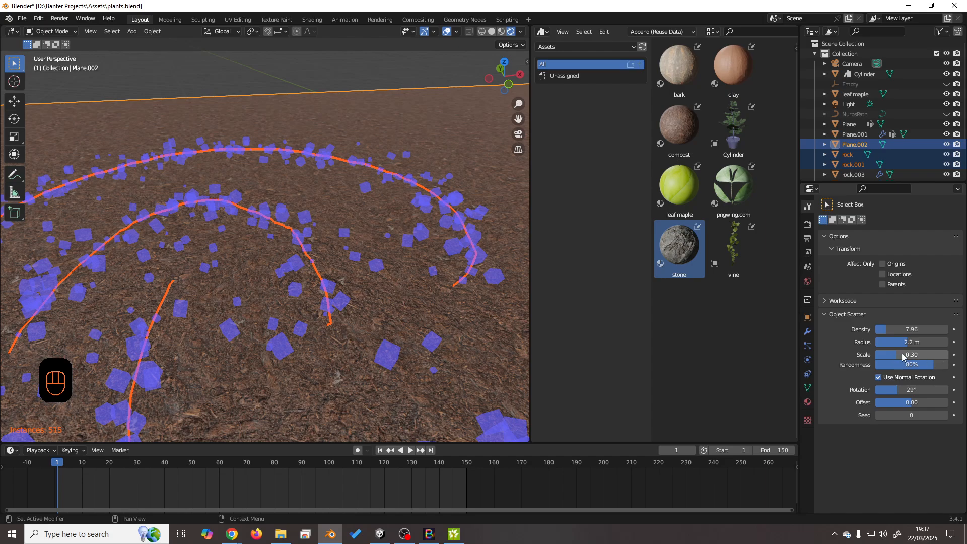
Set the object scatter scale to 0.57, keeping the randomness at 80%.
mouse_move(897, 355)
mouse_down()
mouse_move(947, 355)
mouse_move(877, 355)
mouse_move(947, 355)
mouse_move(897, 355)
mouse_up()
middle_drag(350, 296, 295, 246)
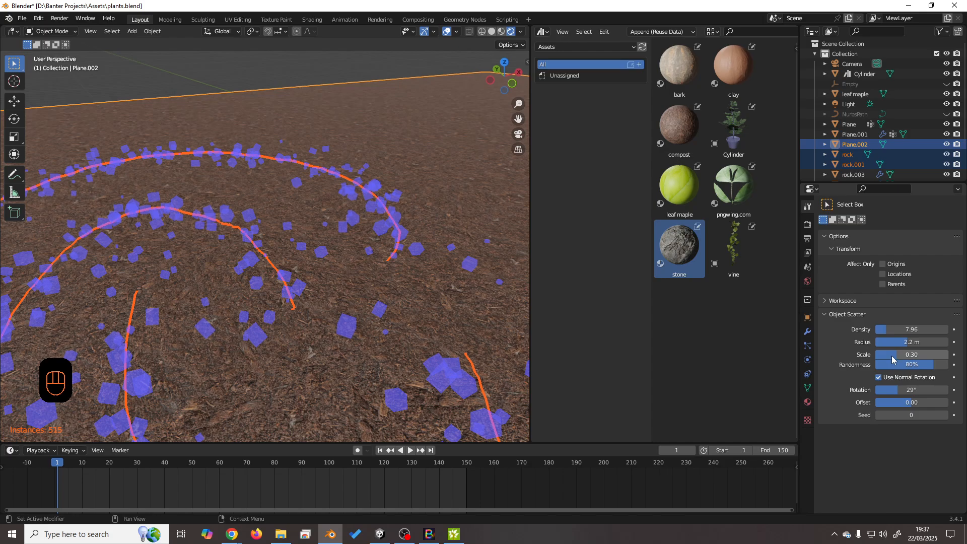
drag(892, 359, 913, 358)
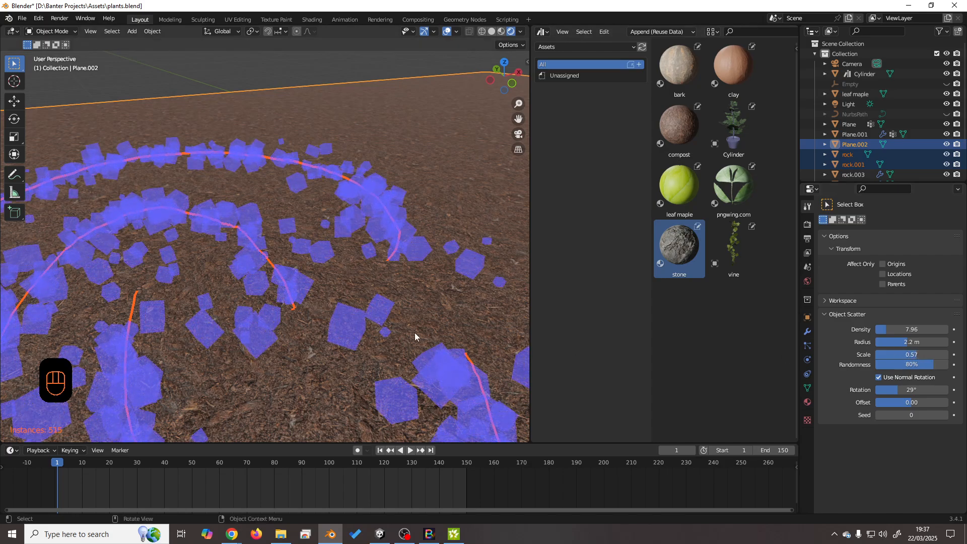
middle_drag(415, 336, 403, 302)
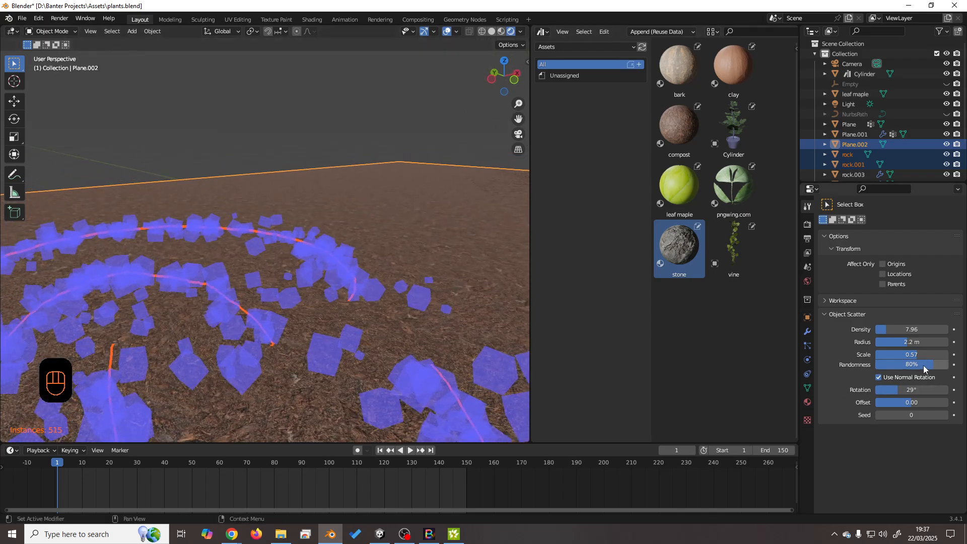
mouse_move(934, 364)
mouse_down()
mouse_move(877, 364)
mouse_move(948, 364)
mouse_move(934, 364)
mouse_up()
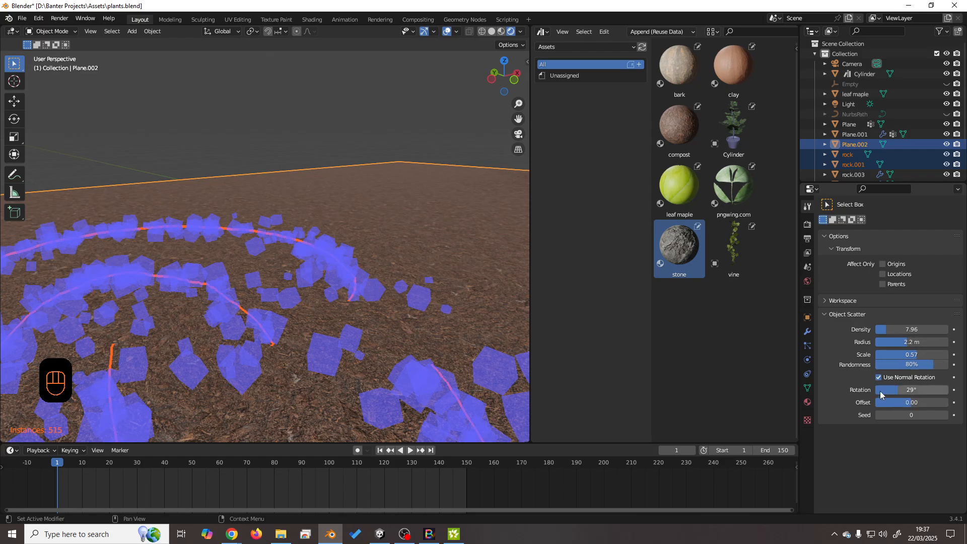
middle_drag(413, 353, 385, 320)
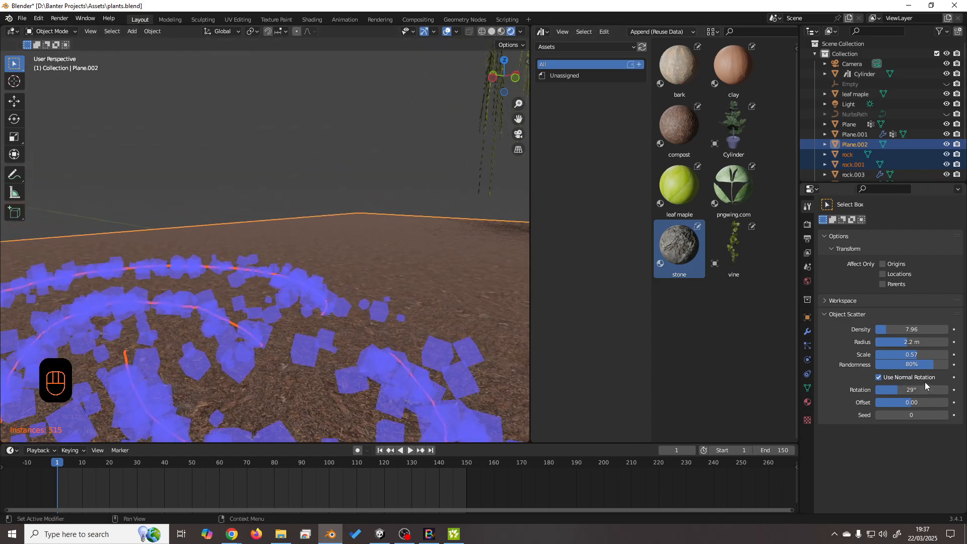
Set the object scatter rotation to 59°, keeping the offset at 0.00.
drag(887, 391, 938, 394)
middle_drag(424, 368, 724, 396)
drag(892, 392, 922, 393)
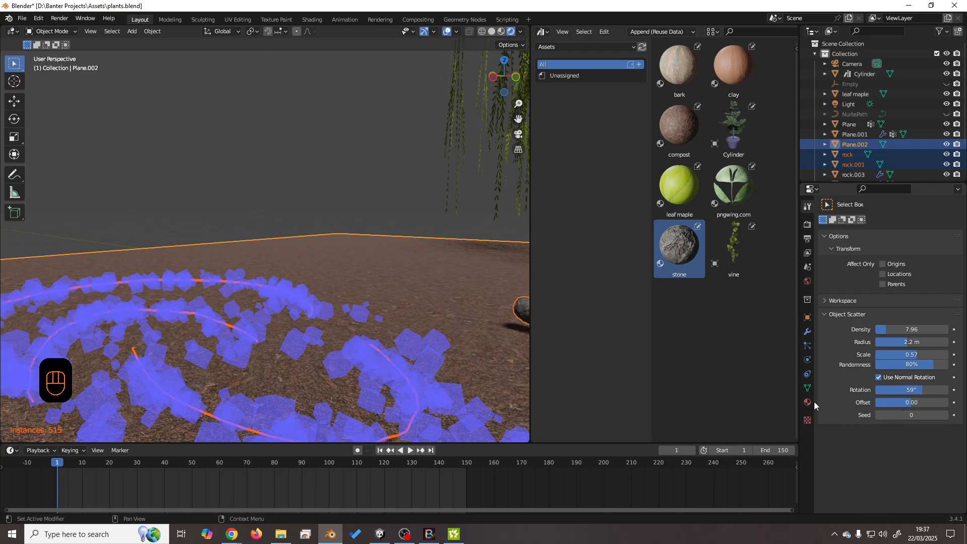
middle_drag(362, 398, 388, 369)
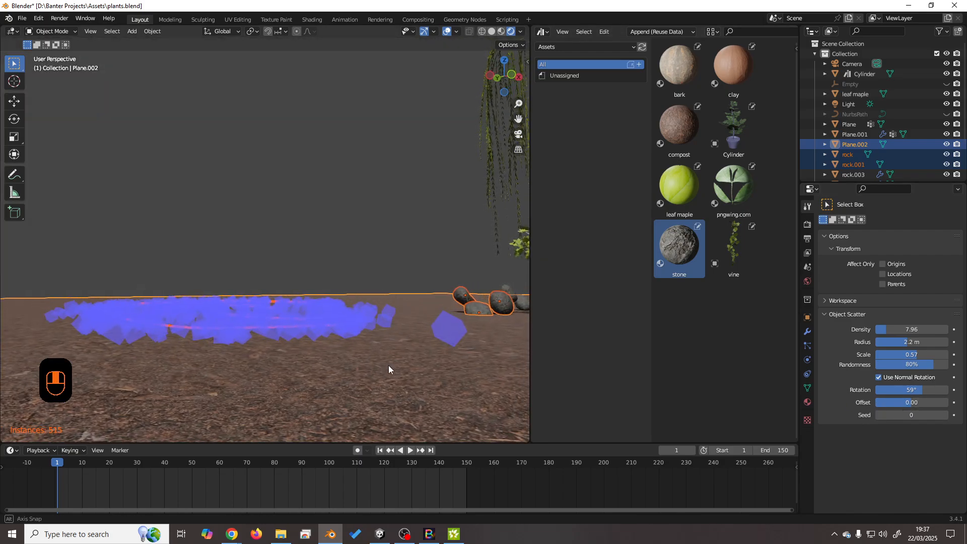
drag(912, 403, 935, 406)
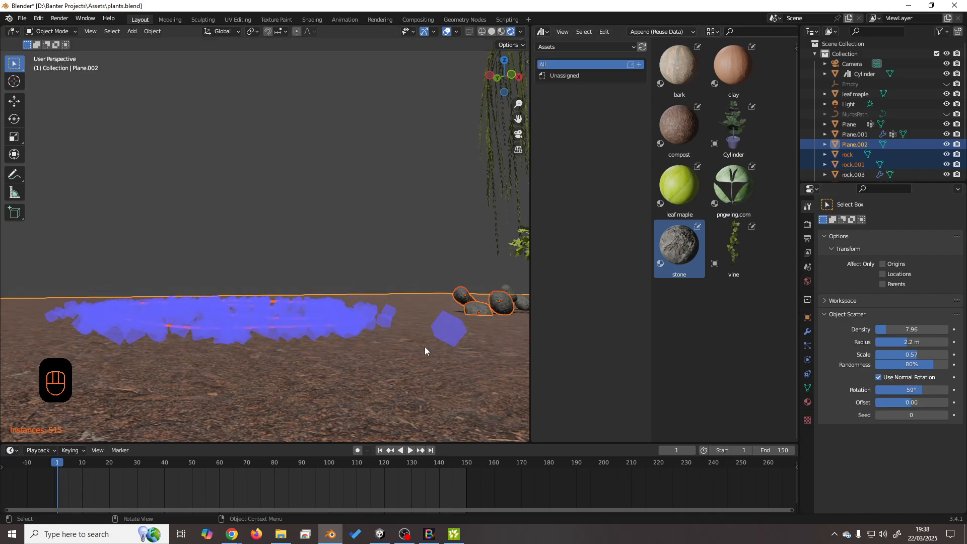
middle_drag(444, 313, 426, 343)
Set the object scatter seed to 7 and finish the scatter to create the rocks.
mouse_move(912, 415)
mouse_down()
mouse_move(943, 415)
mouse_move(925, 415)
mouse_up()
mouse_move(360, 388)
middle_down()
mouse_move(370, 390)
mouse_move(322, 404)
mouse_move(367, 404)
middle_up()
drag(901, 414, 901, 414)
middle_drag(358, 367, 181, 309)
key(Return)
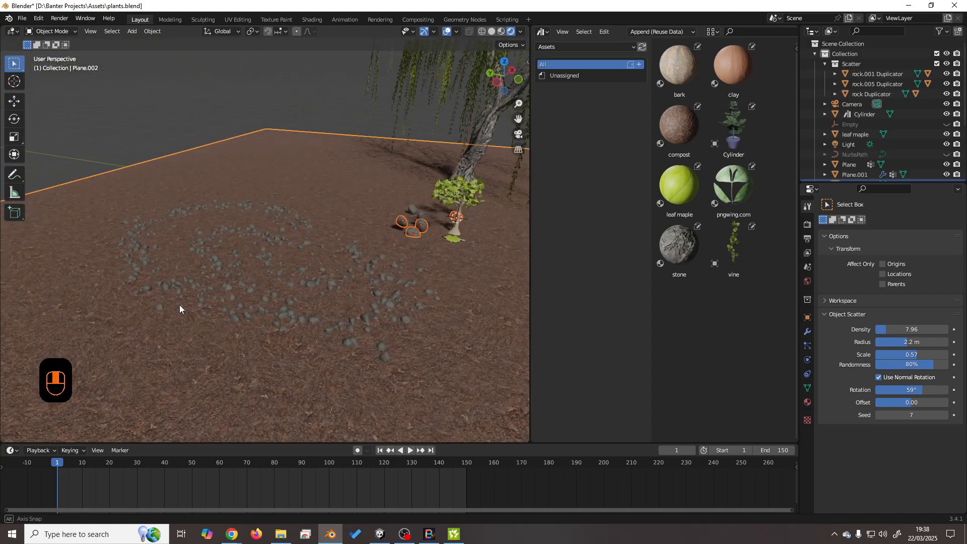
Examine the scattered rocks on the ground from several angles and distances, comparing them with the source rocks beside the tree.
shift+middle_drag(238, 296, 350, 327)
scroll(342, 328, down, 3)
scroll(343, 325, up, 5)
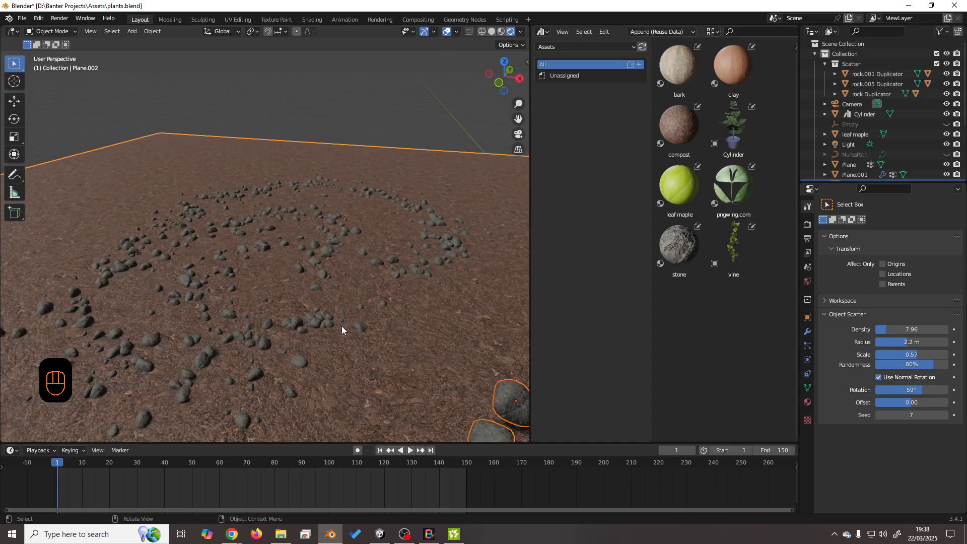
scroll(343, 326, down, 1)
scroll(343, 325, down, 1)
scroll(342, 325, up, 1)
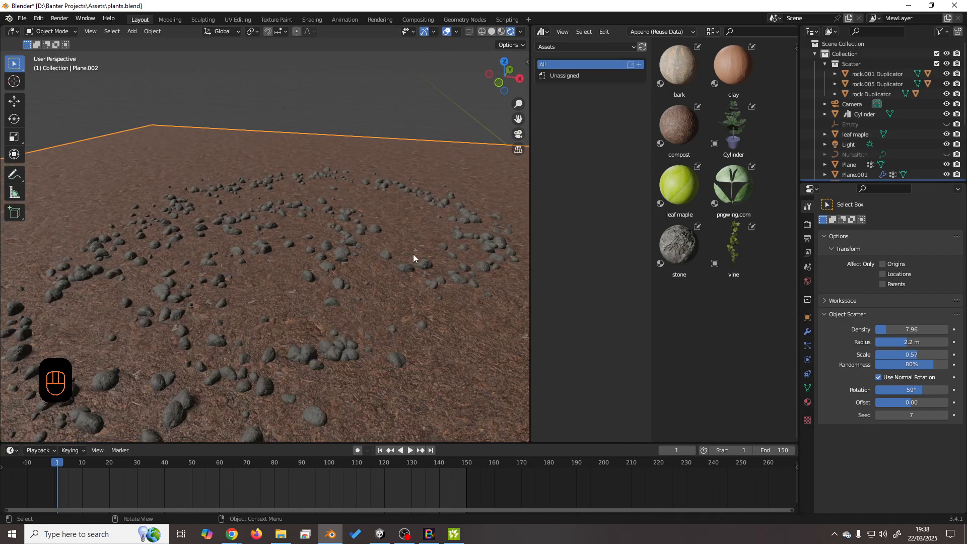
scroll(261, 322, down, 3)
scroll(263, 321, up, 2)
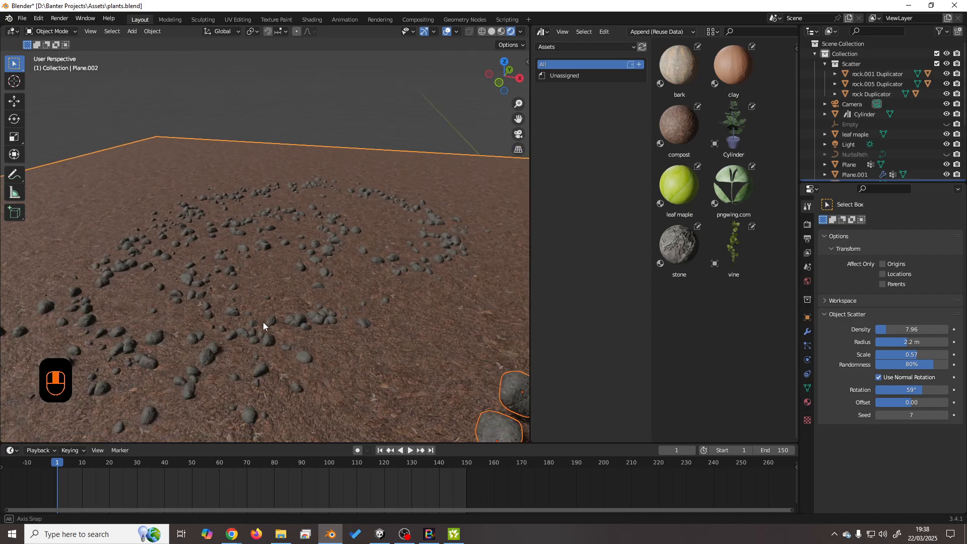
middle_drag(263, 322, 228, 304)
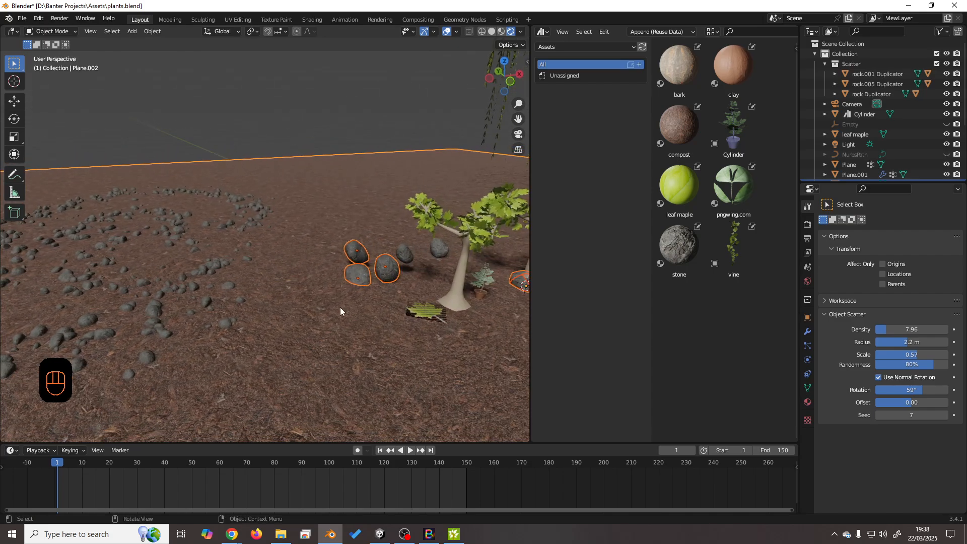
middle_drag(340, 307, 349, 319)
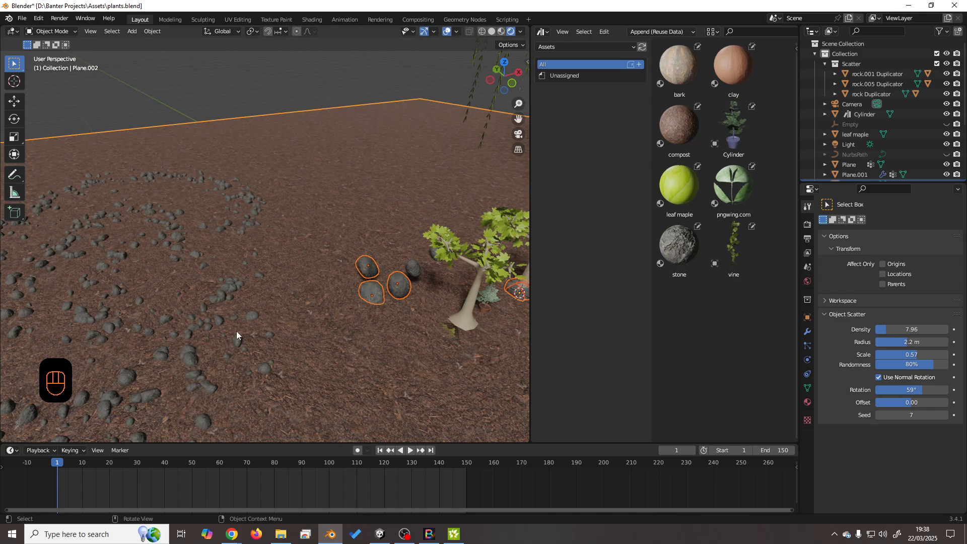
middle_drag(237, 332, 375, 335)
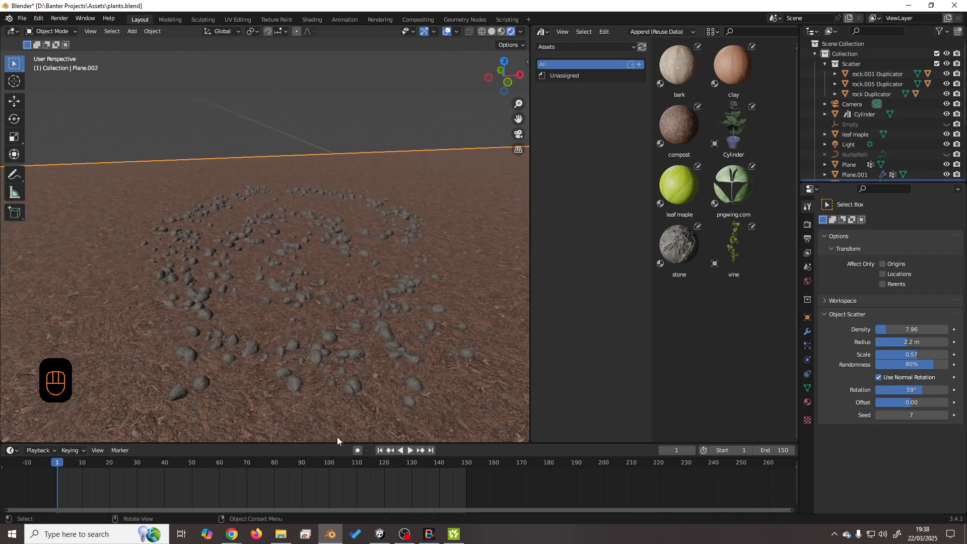
middle_drag(414, 313, 382, 308)
scroll(372, 314, down, 2)
scroll(371, 314, up, 3)
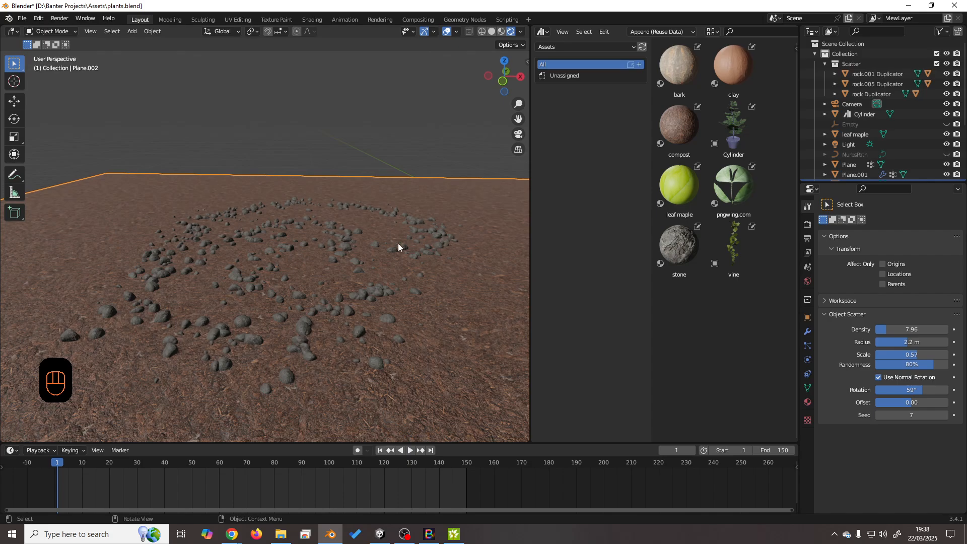
scroll(406, 356, down, 3)
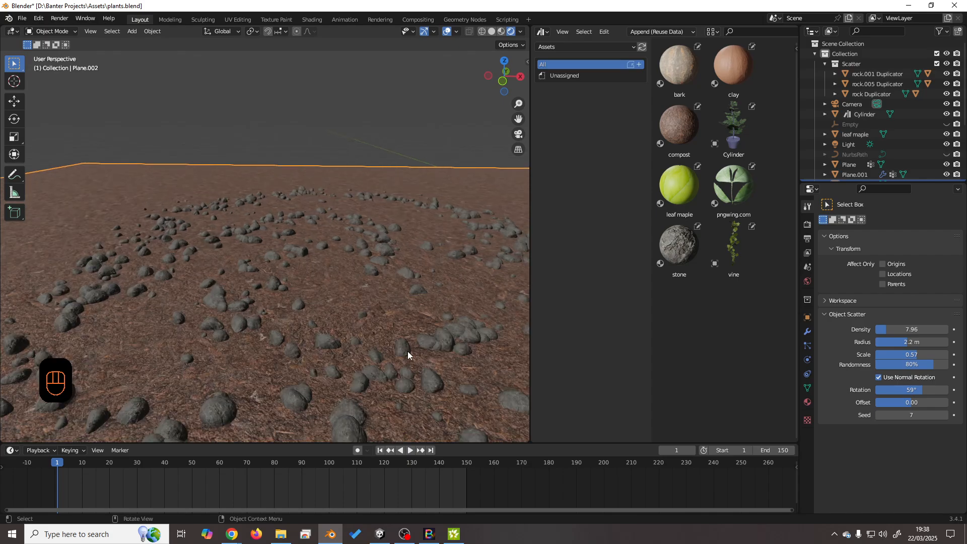
middle_drag(407, 351, 432, 346)
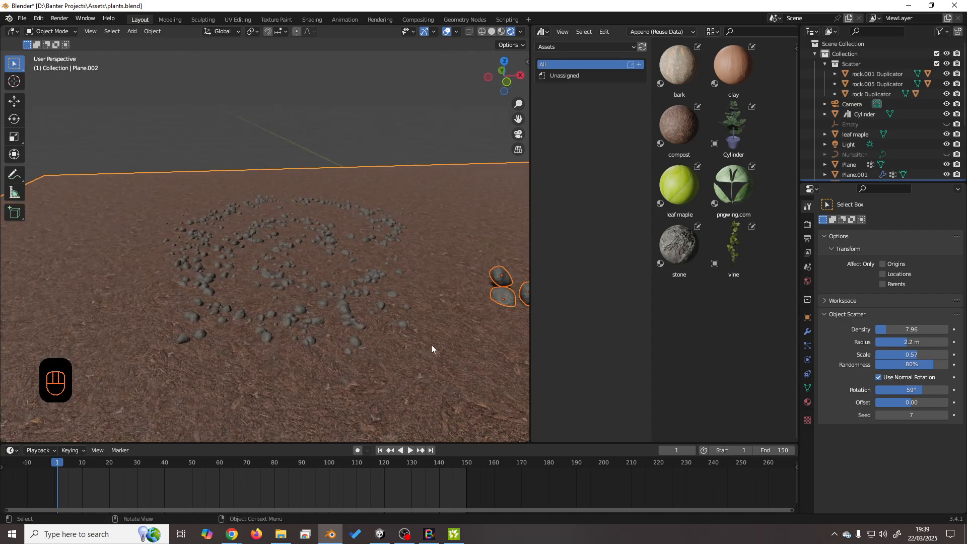
shift+middle_drag(411, 301, 327, 312)
middle_drag(327, 312, 400, 316)
scroll(434, 332, up, 3)
scroll(436, 333, down, 3)
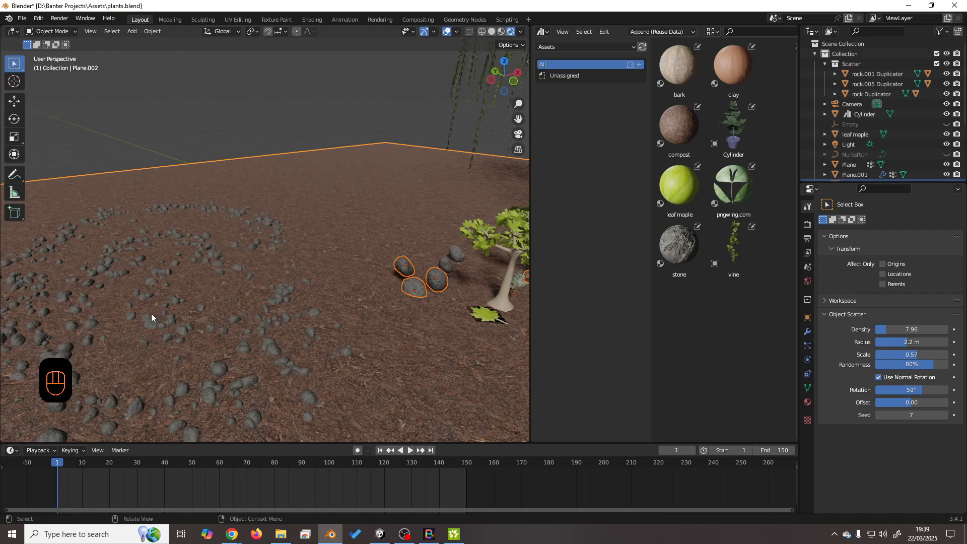
middle_drag(333, 353, 355, 338)
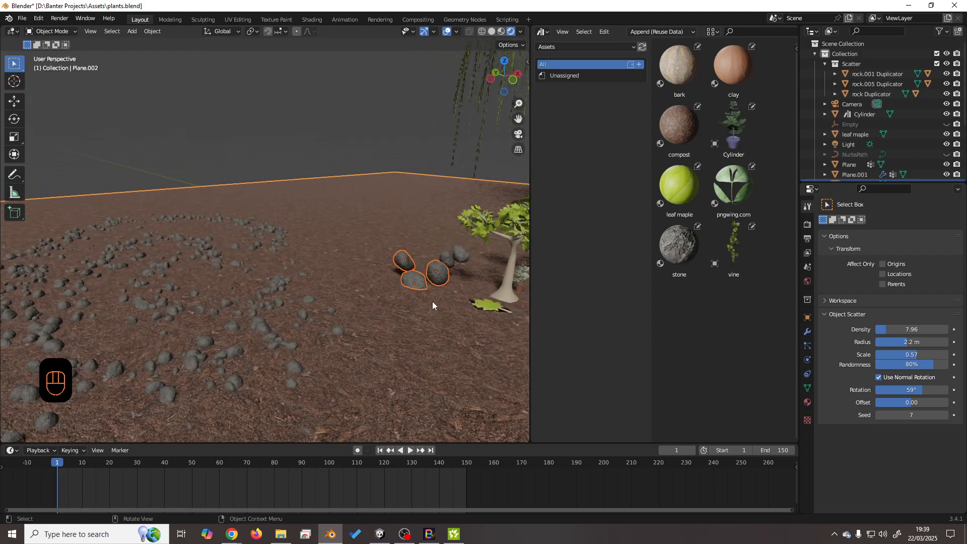
Delete the two surplus source rocks, rock.003 and rock.004, from the scene.
shift+middle_drag(432, 302, 367, 337)
scroll(371, 355, up, 4)
shift+middle_drag(418, 357, 351, 289)
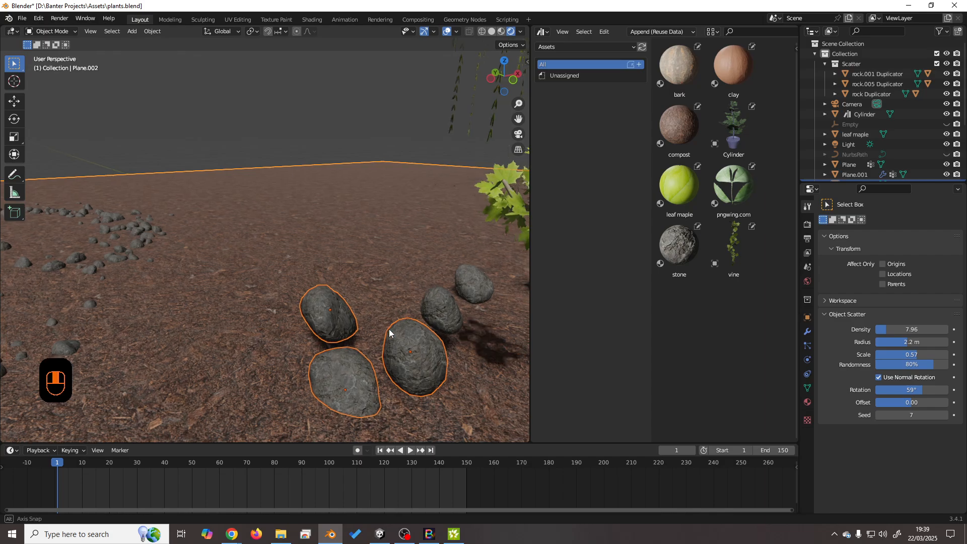
mouse_move(388, 331)
middle_down()
mouse_move(456, 344)
mouse_move(380, 318)
middle_up()
click(294, 287)
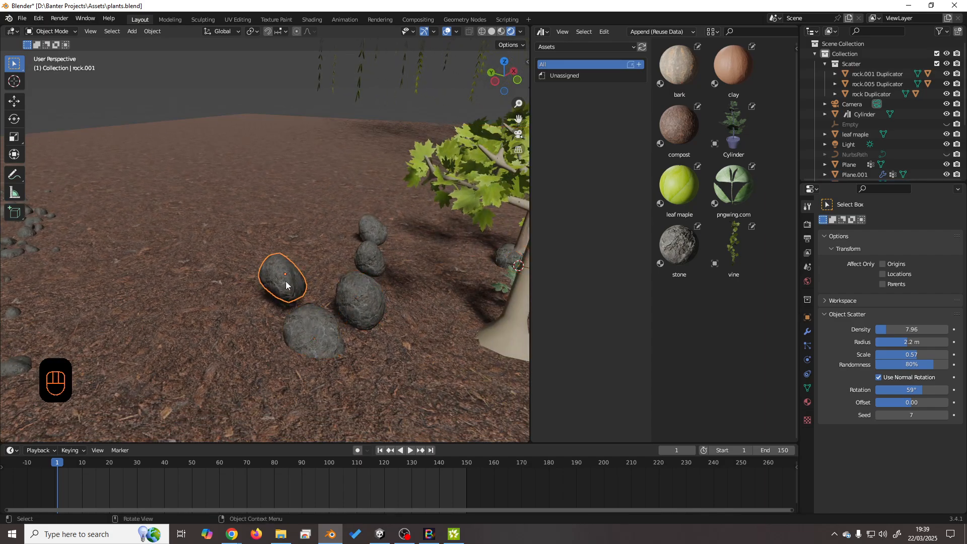
scroll(897, 132, down, 5)
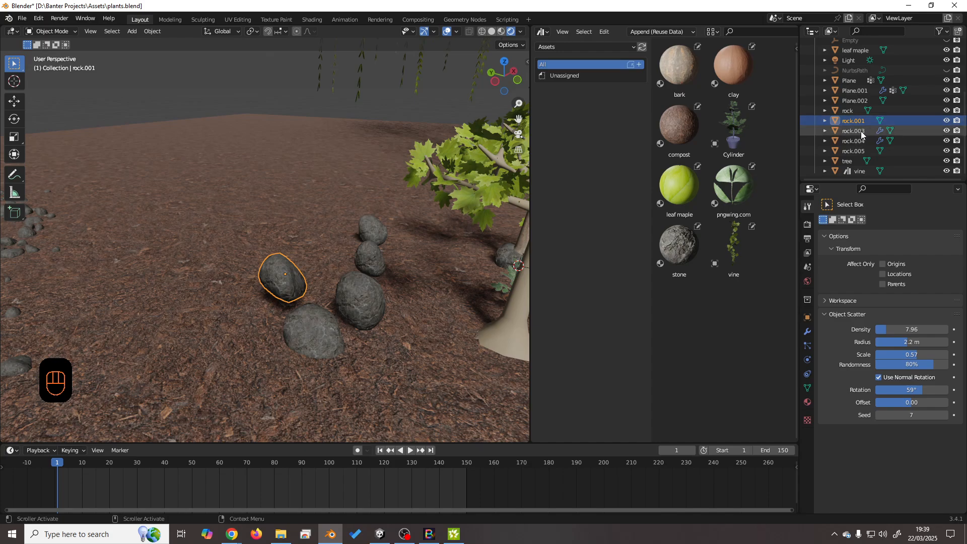
click(860, 131)
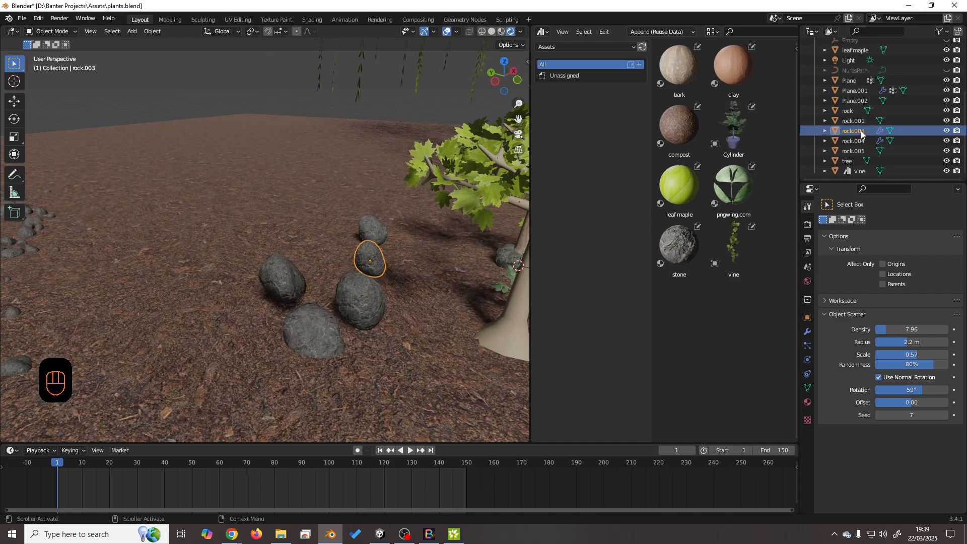
key(Delete)
click(860, 132)
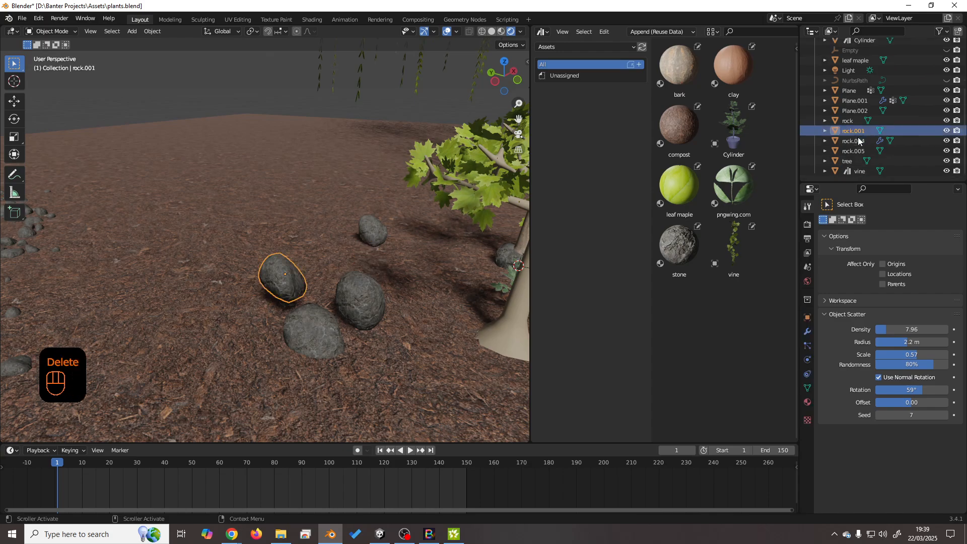
click(858, 141)
key(Delete)
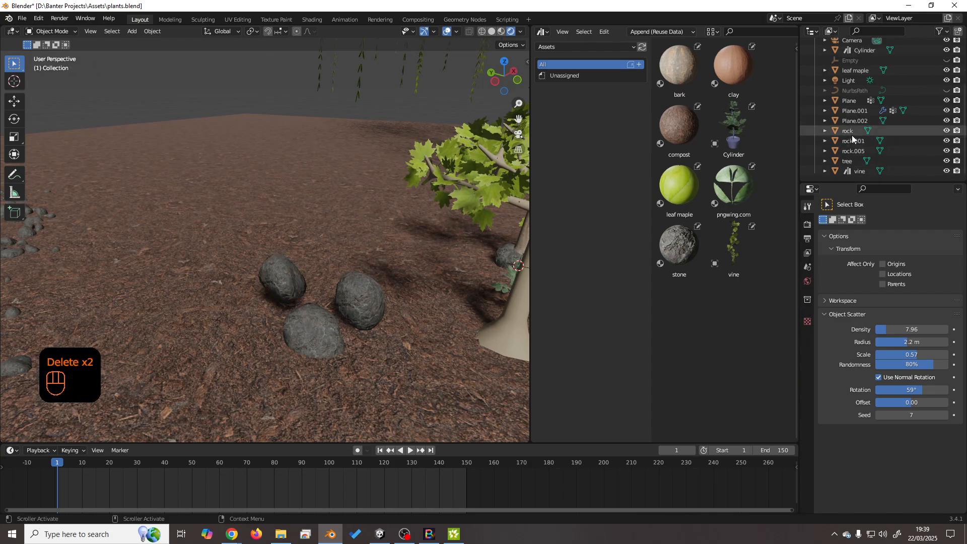
Mark the three remaining source rocks, rock, rock.001 and rock.005, as assets.
click(853, 132)
click(857, 142)
click(854, 132)
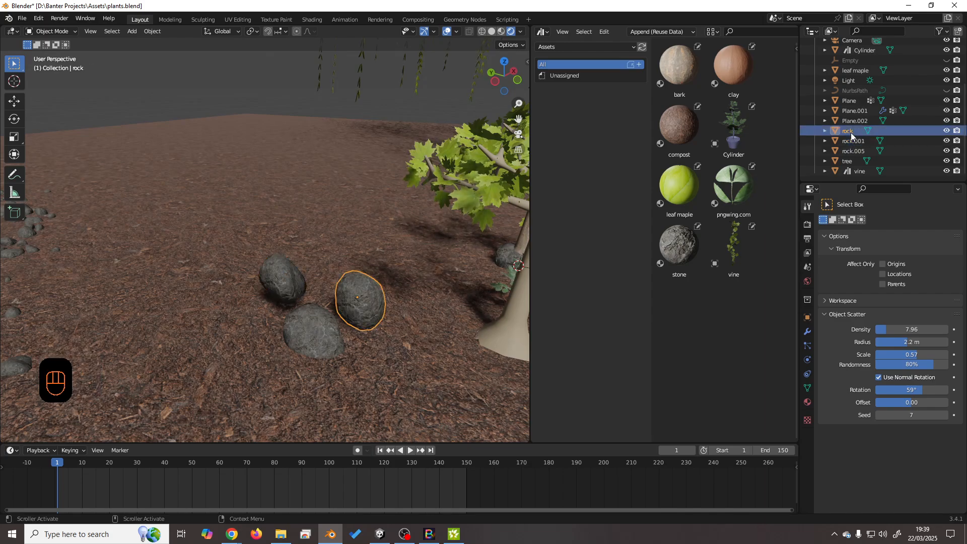
right_click(852, 134)
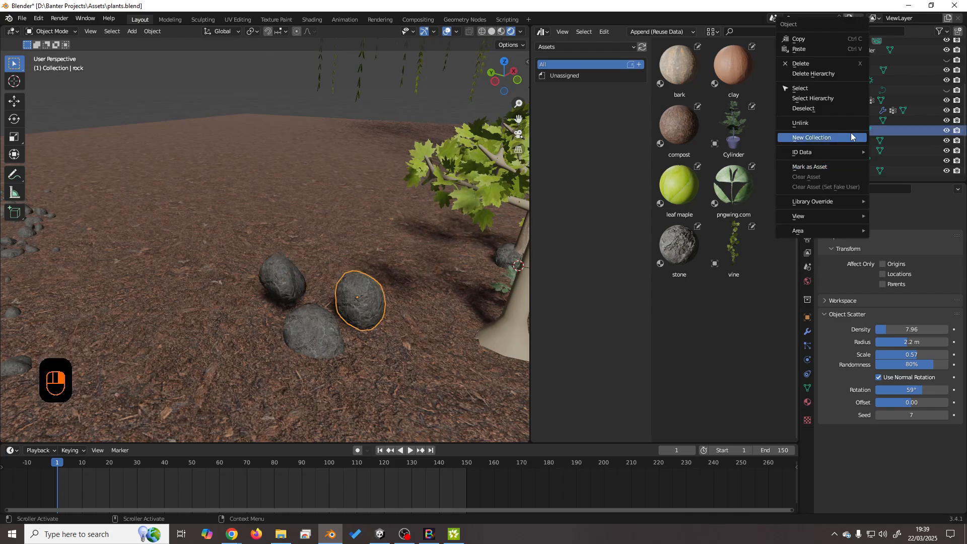
click(817, 168)
right_click(852, 142)
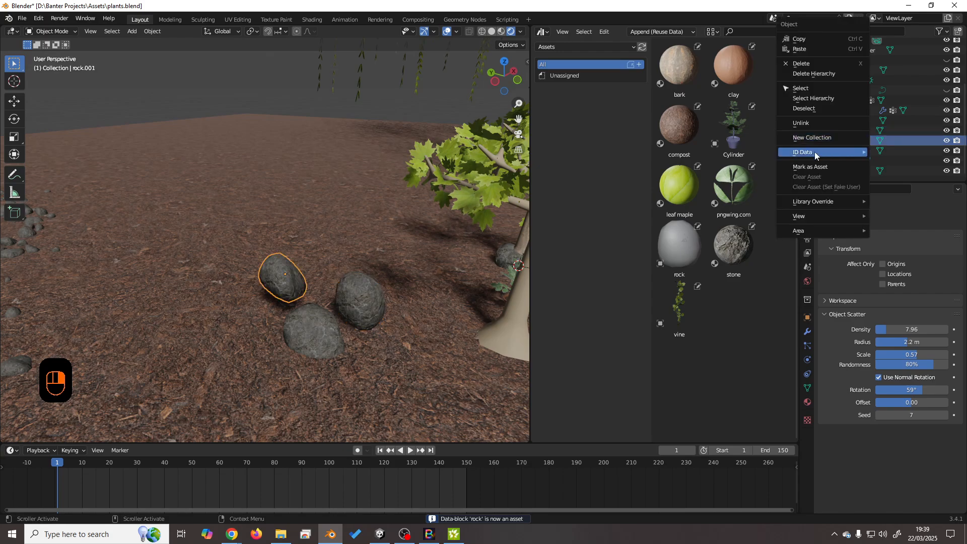
click(818, 167)
click(855, 151)
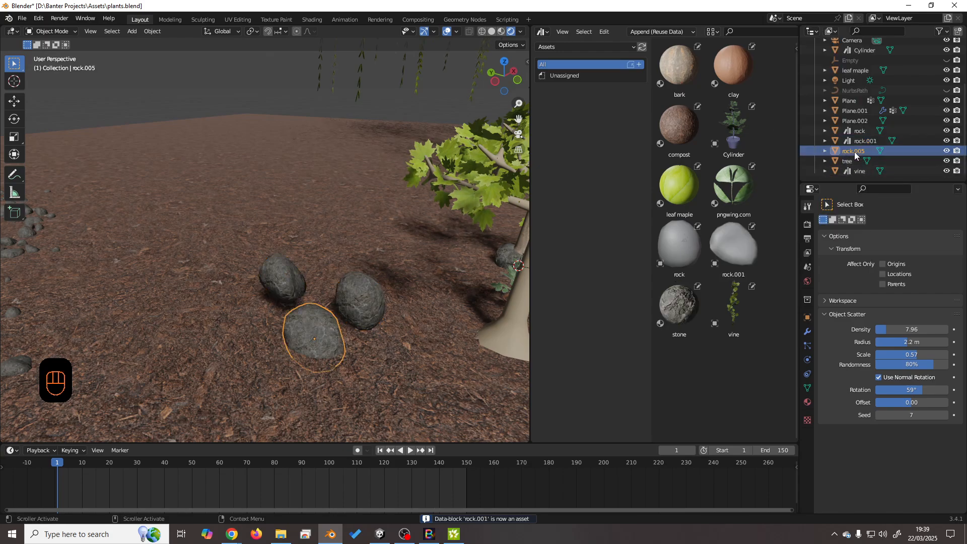
right_click(854, 151)
click(821, 168)
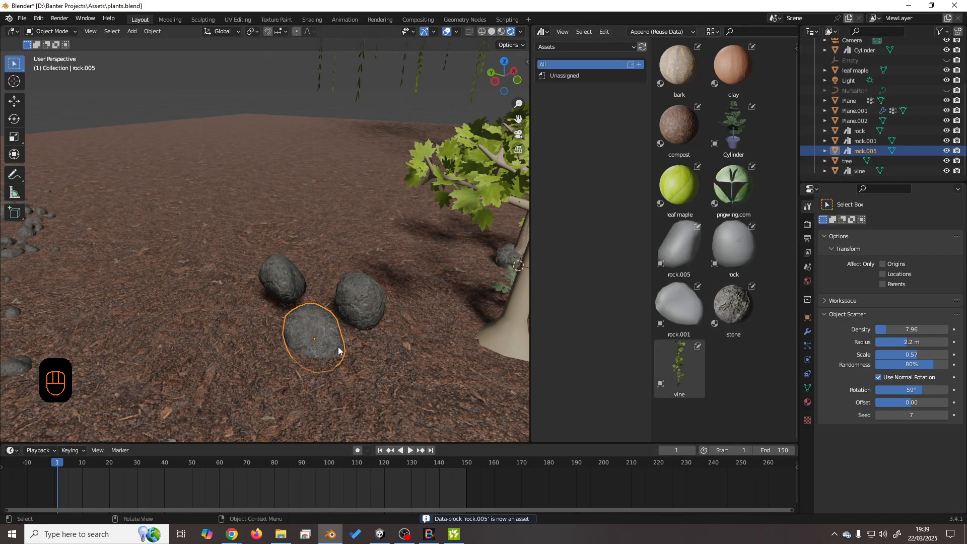
Join the 3D viewport with the asset browser area so that the viewport takes over its space.
middle_drag(339, 351, 265, 322)
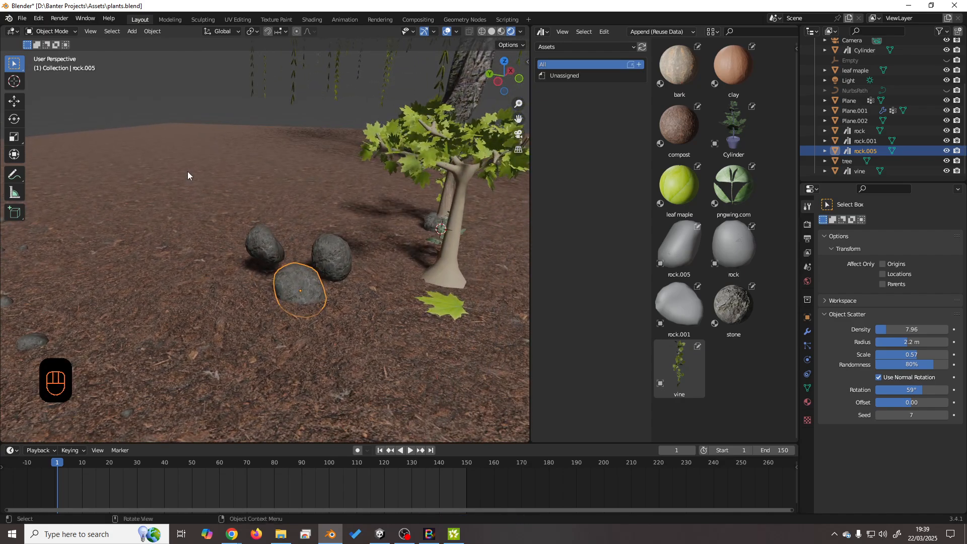
right_click(530, 221)
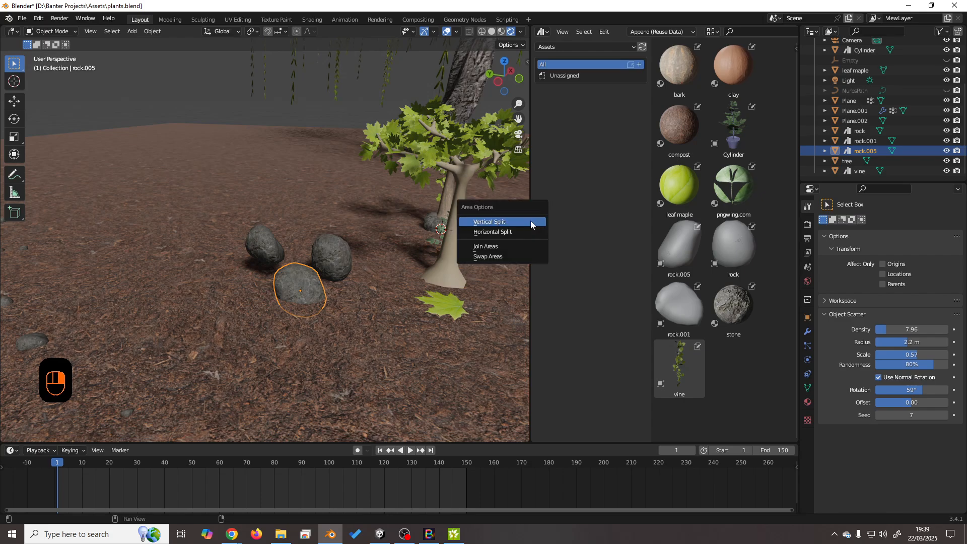
click(512, 246)
click(607, 248)
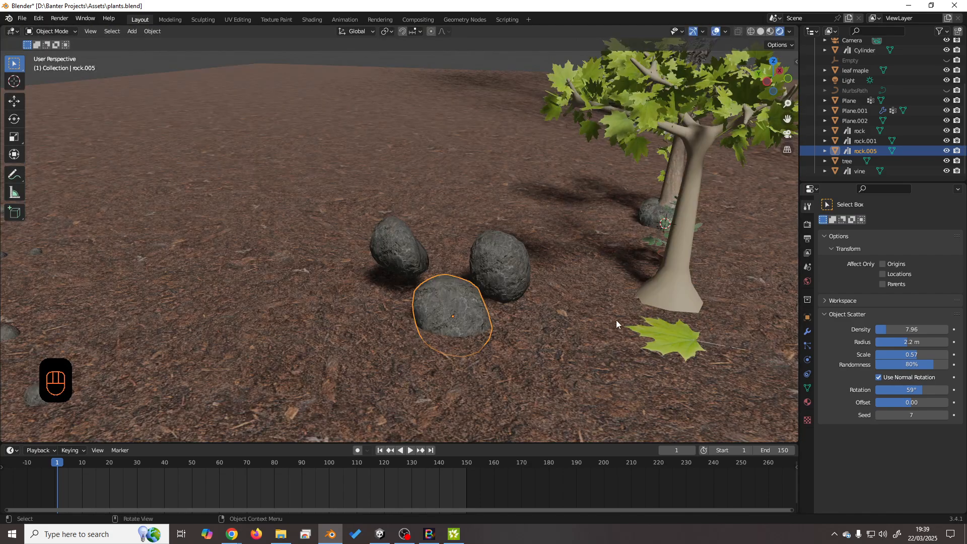
Show the transform properties and check the dimensions of each of the three source rocks.
key(n)
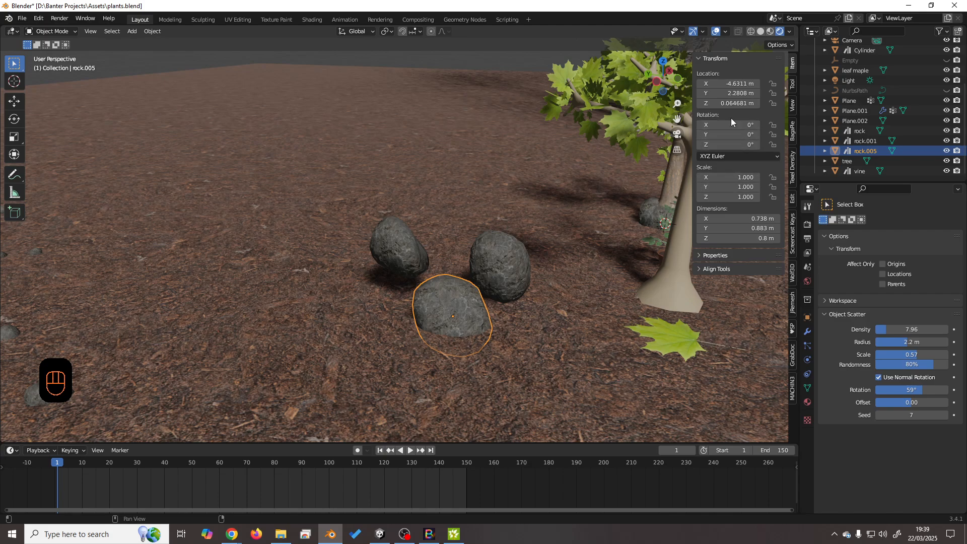
click(494, 264)
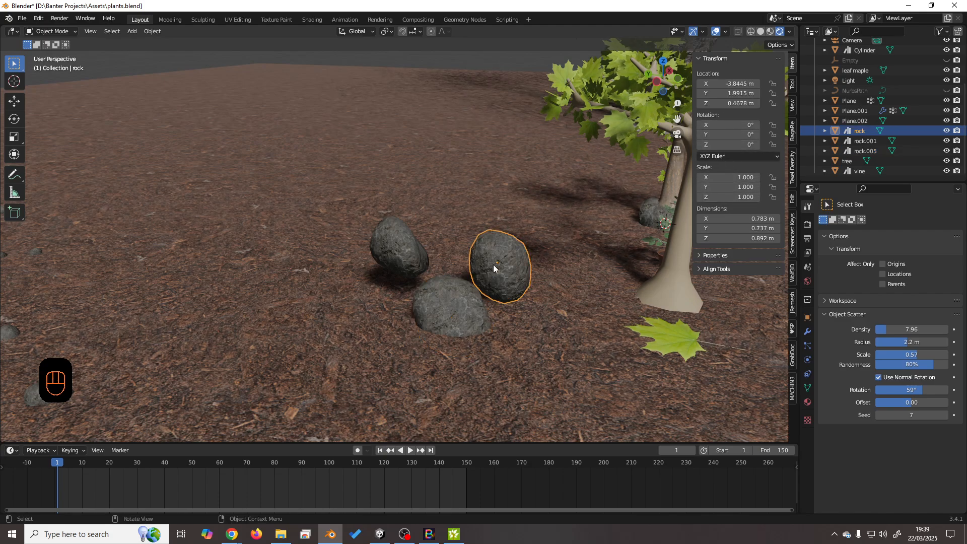
click(401, 255)
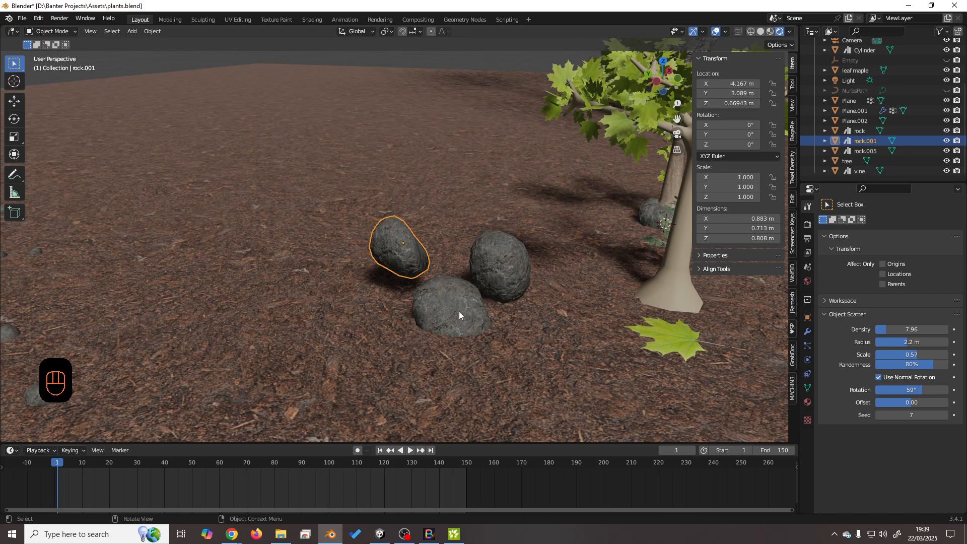
click(459, 314)
click(509, 274)
click(392, 247)
click(449, 296)
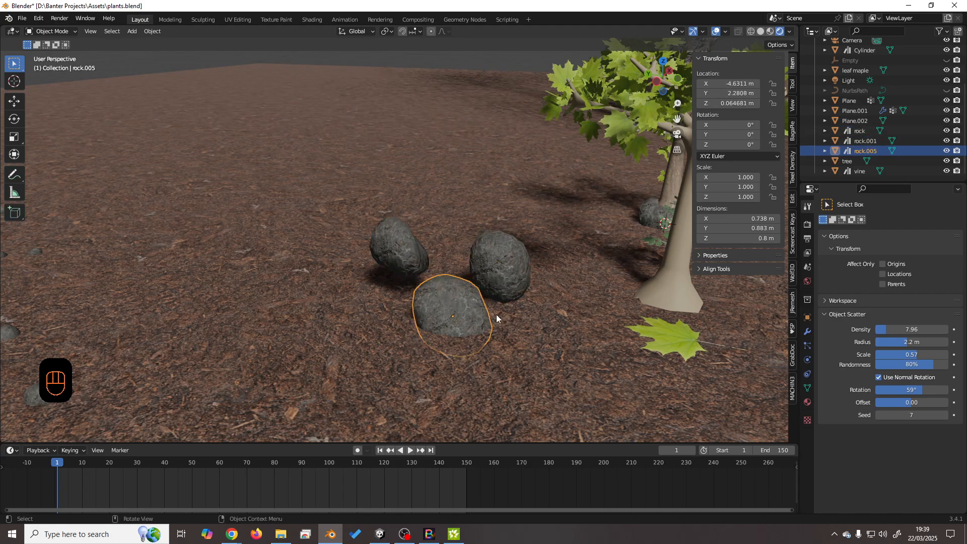
middle_drag(505, 302, 521, 283)
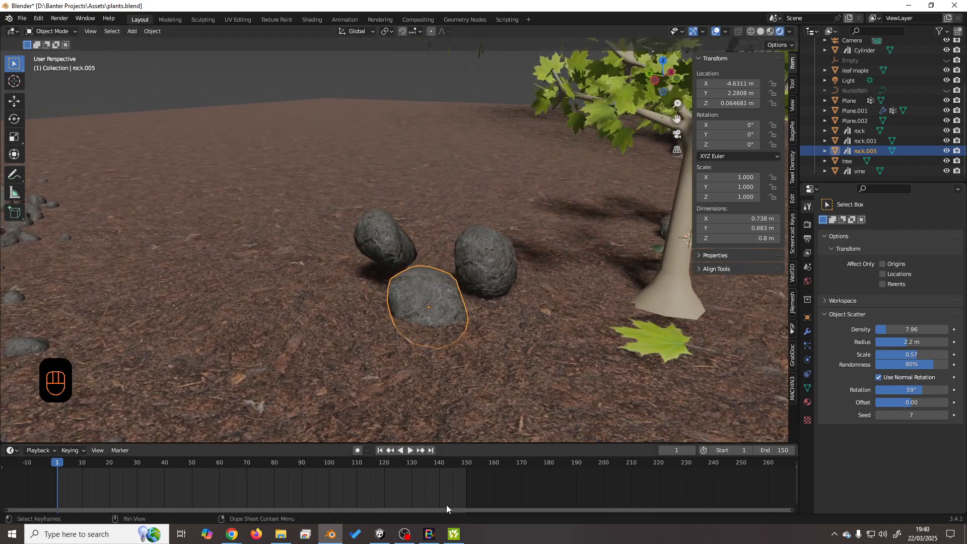
Switch to the Unity project and add a 3D plane to SampleScene.
click(380, 535)
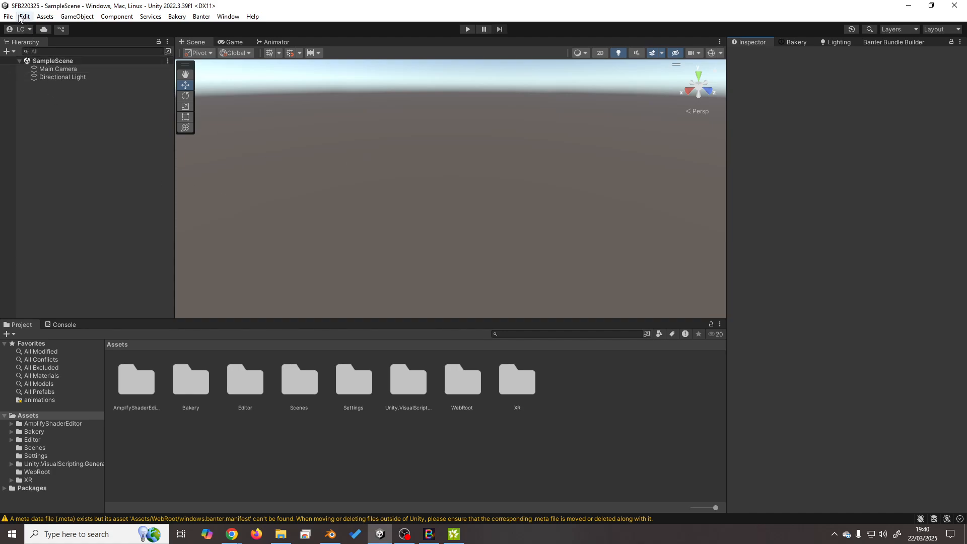
click(6, 53)
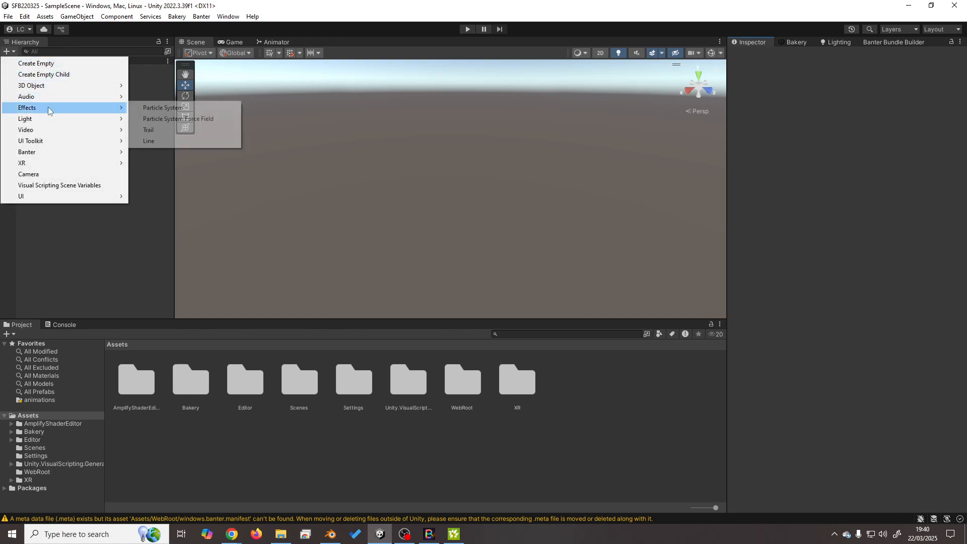
mouse_move(77, 90)
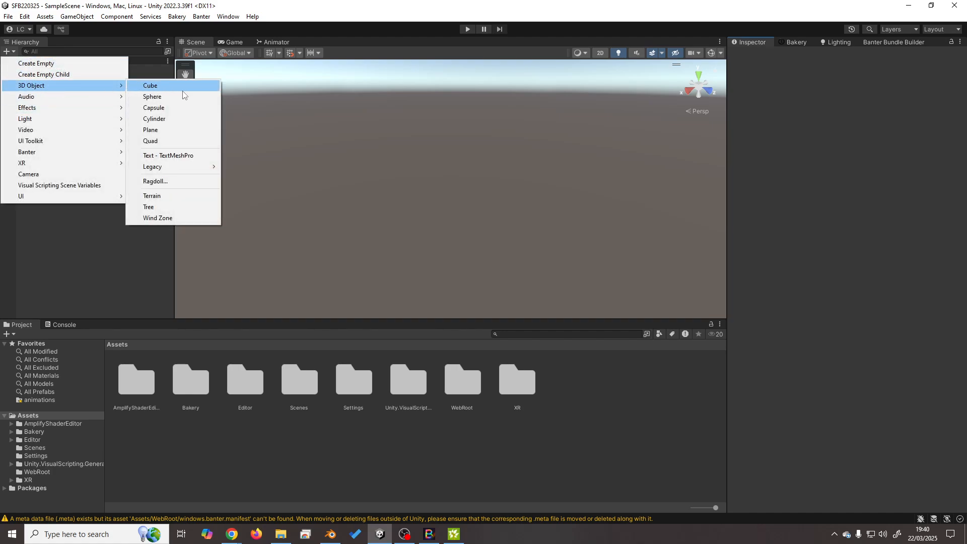
click(164, 130)
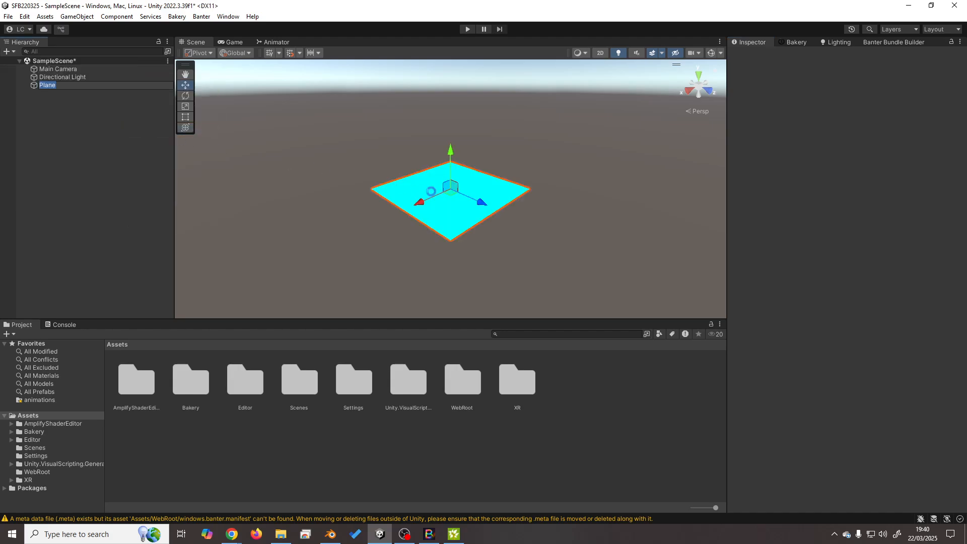
click(500, 189)
scroll(509, 189, up, 4)
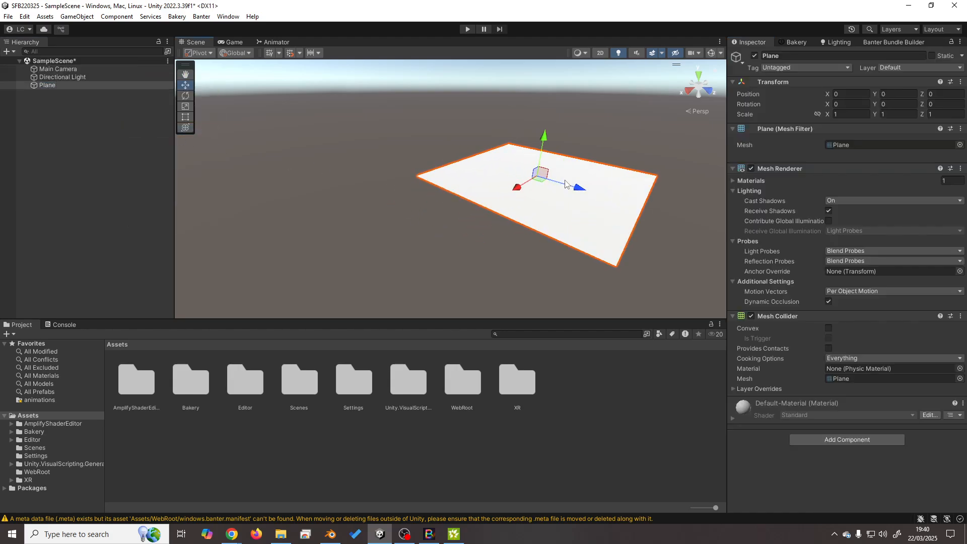
key(f)
scroll(526, 190, up, 3)
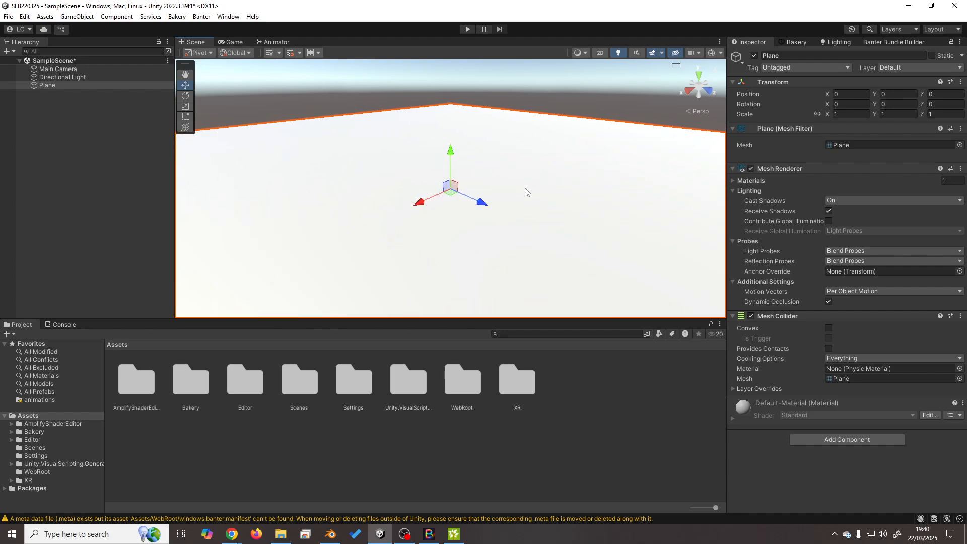
middle_drag(517, 227, 556, 218)
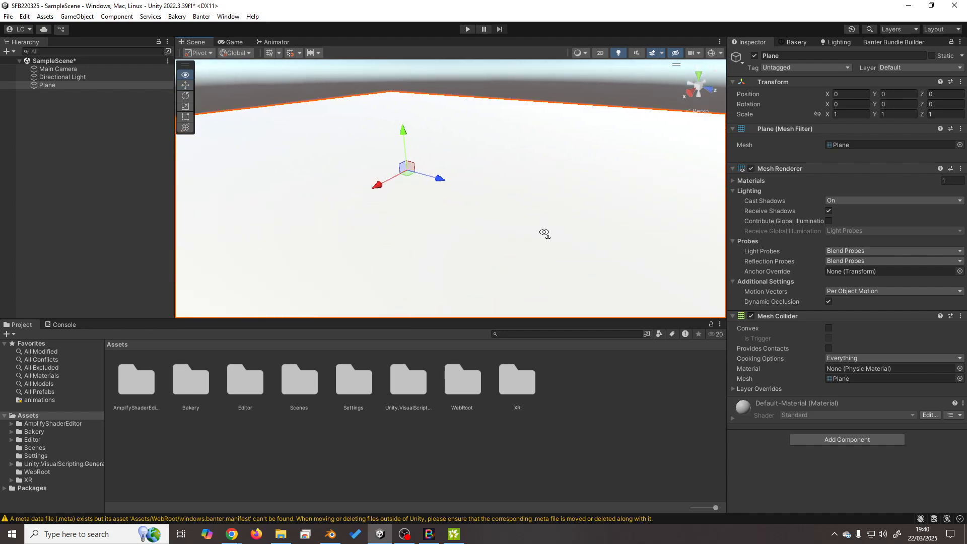
right_drag(545, 233, 516, 274)
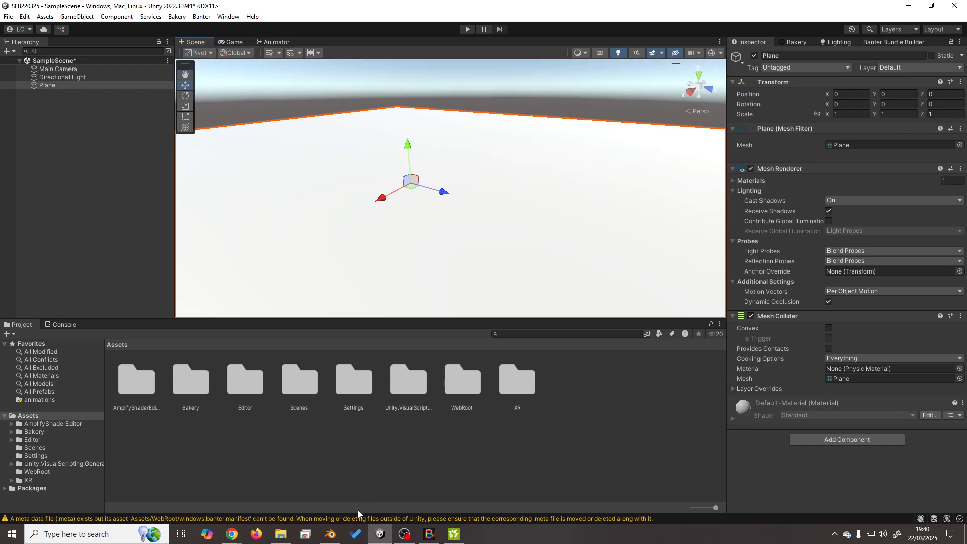
Switch to Blender, select the ground plane Plane.002 and show its compost material in the Shading workspace.
click(329, 538)
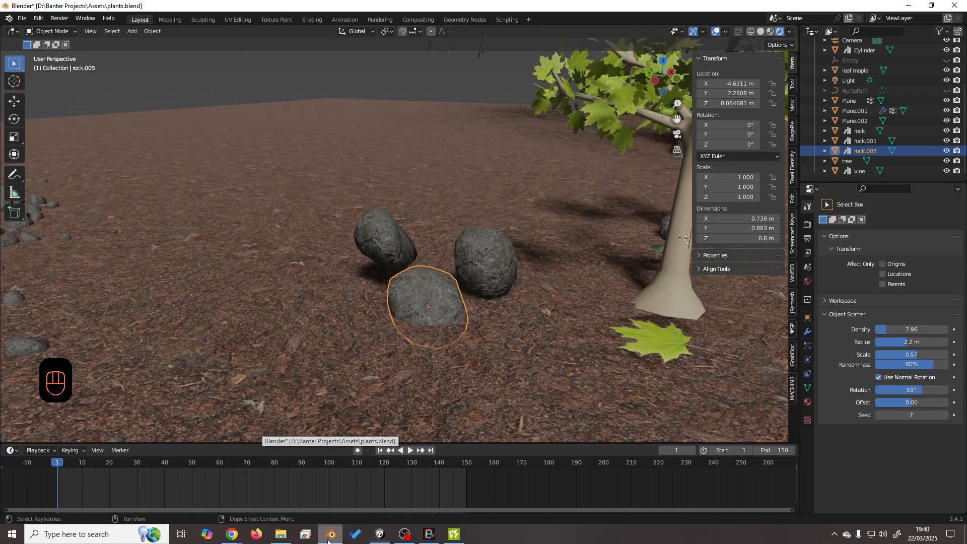
click(542, 371)
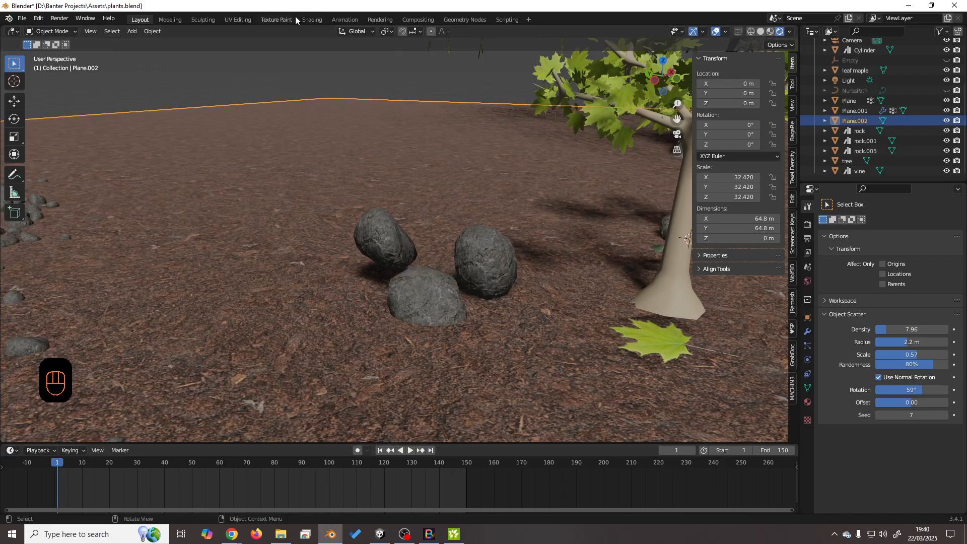
click(308, 19)
Save a copy of the compost material's Ambient Occlusion texture, Ground048_1K-JPG_AmbientOcclusion.jpg, in D:\Banter Projects\SFB220325\Assets.
middle_drag(460, 341, 403, 369)
click(493, 371)
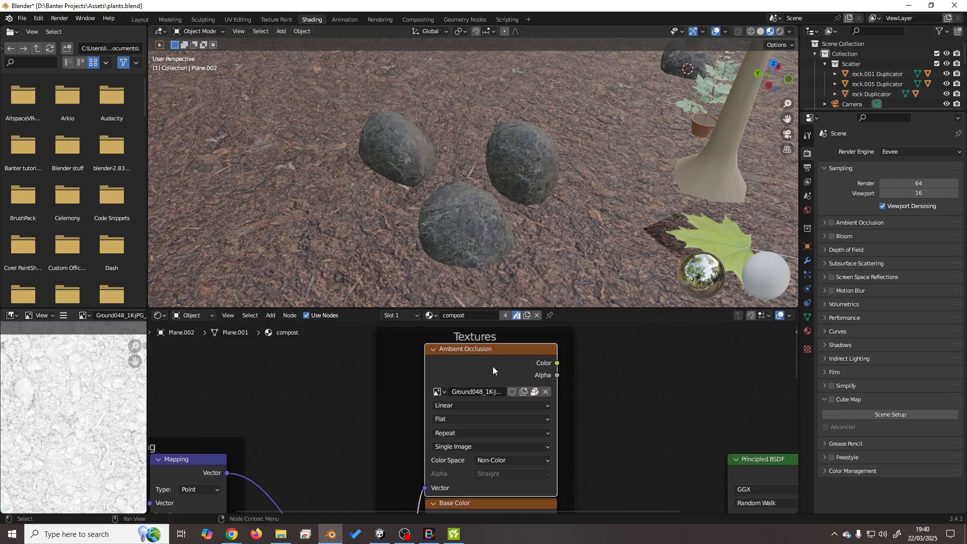
click(63, 315)
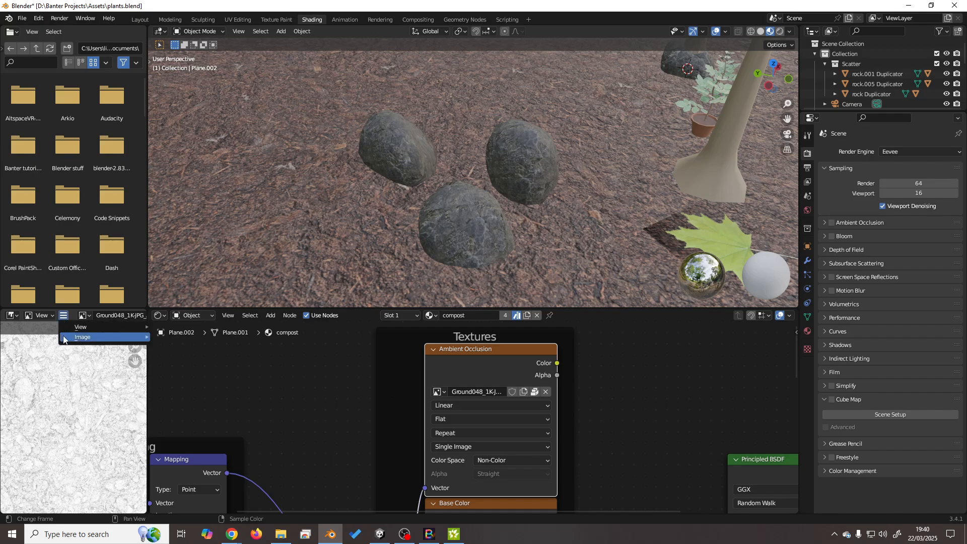
mouse_move(65, 338)
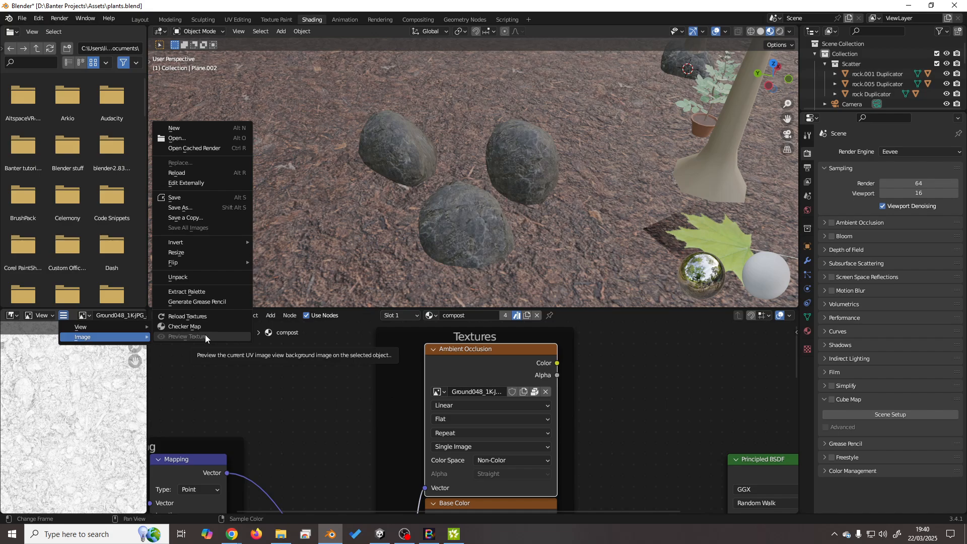
click(186, 217)
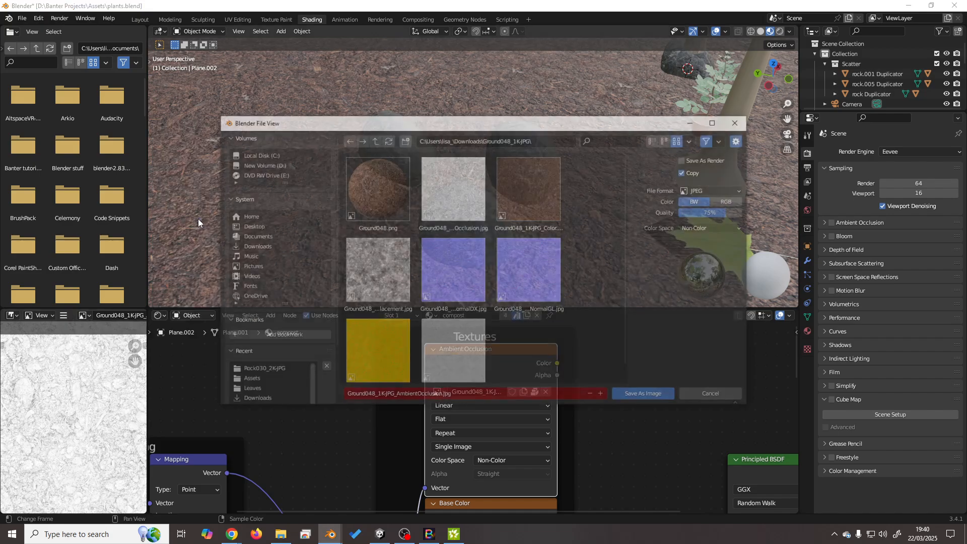
click(374, 140)
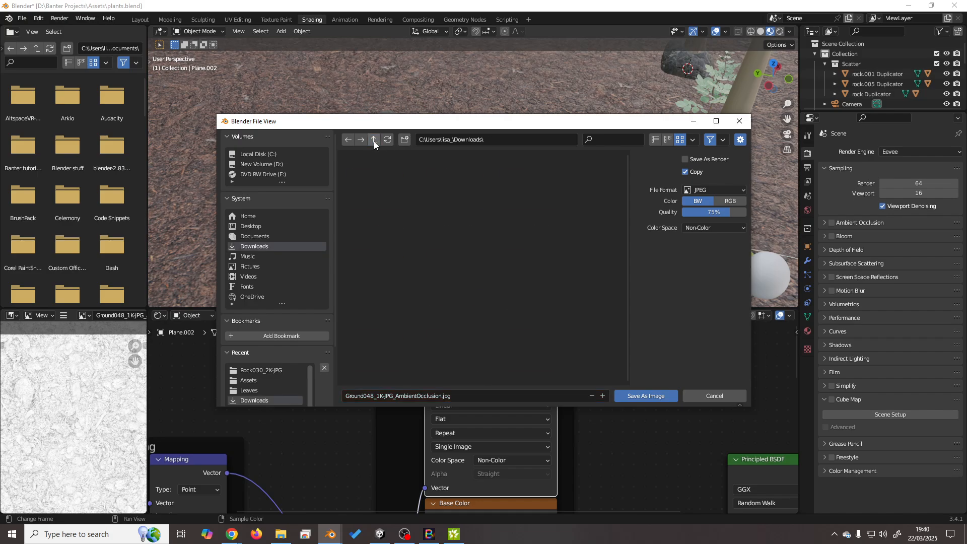
click(374, 142)
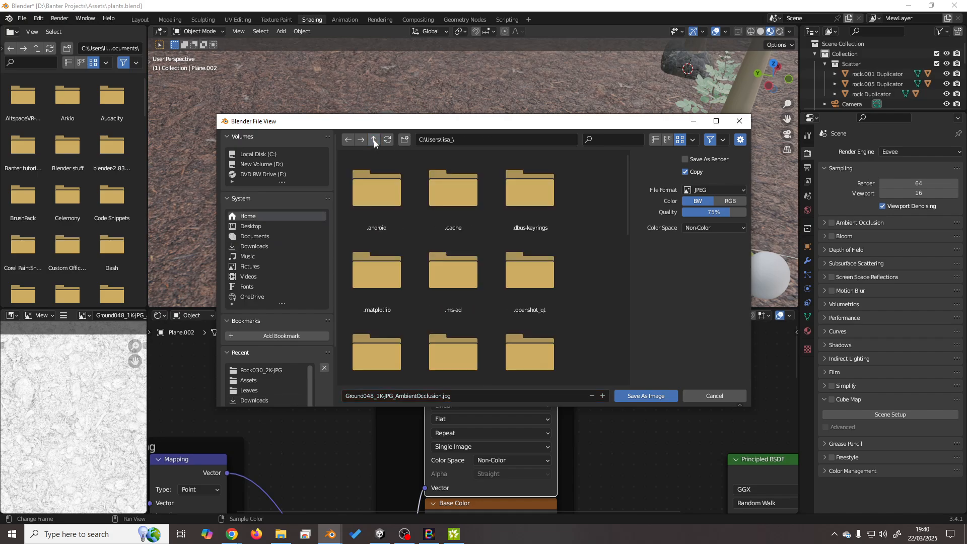
click(270, 163)
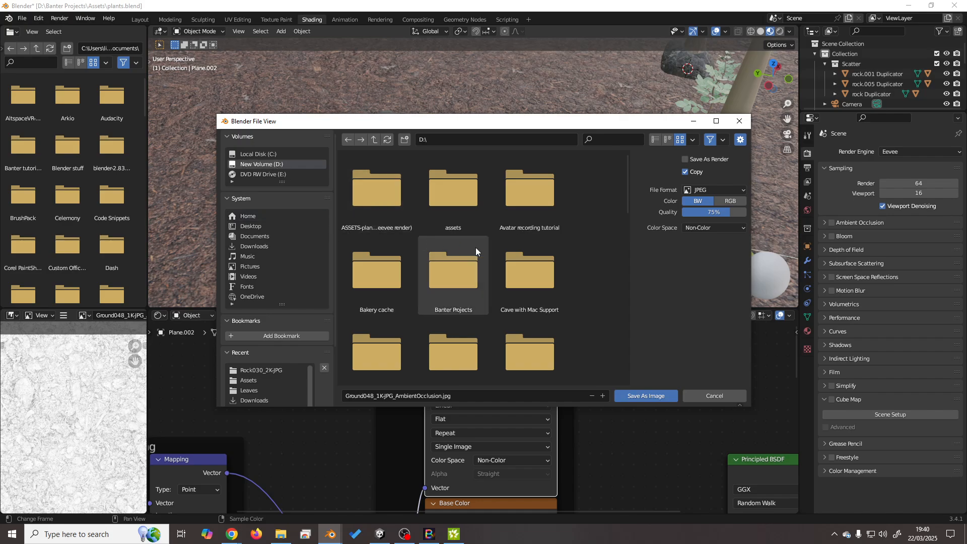
double_click(466, 244)
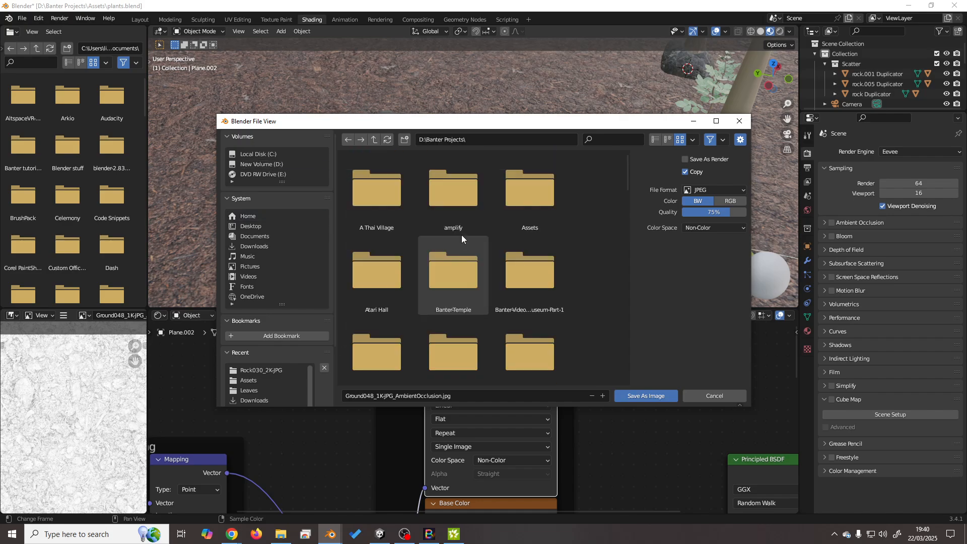
scroll(572, 247, down, 4)
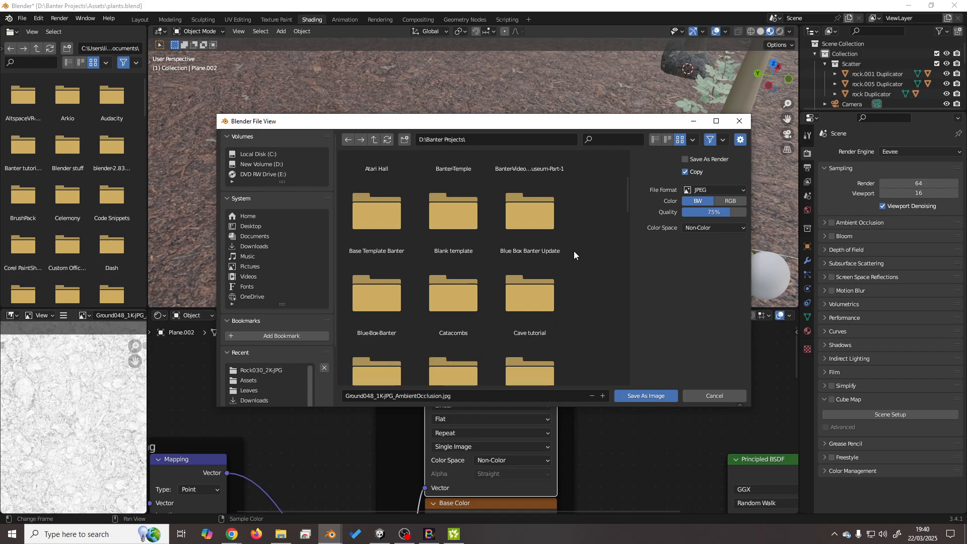
scroll(574, 252, down, 12)
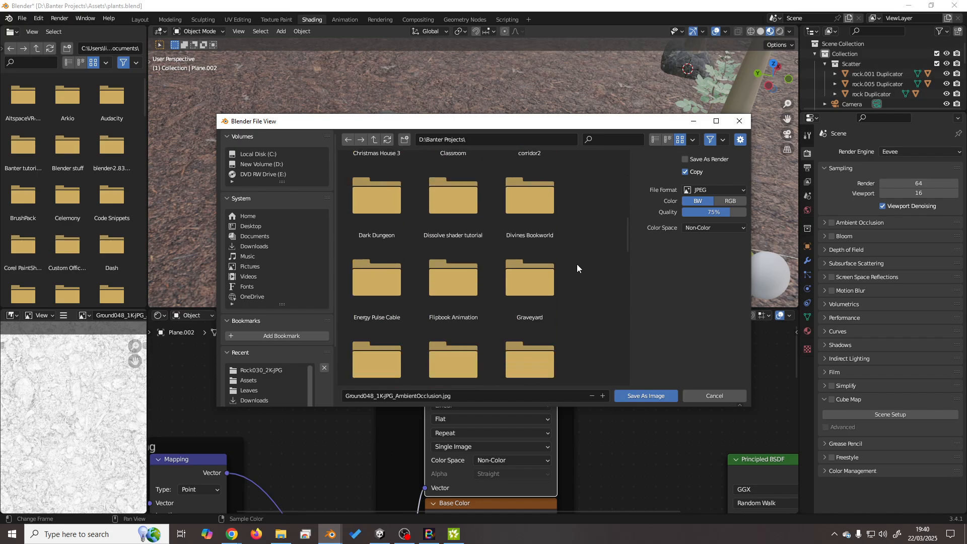
scroll(581, 271, down, 6)
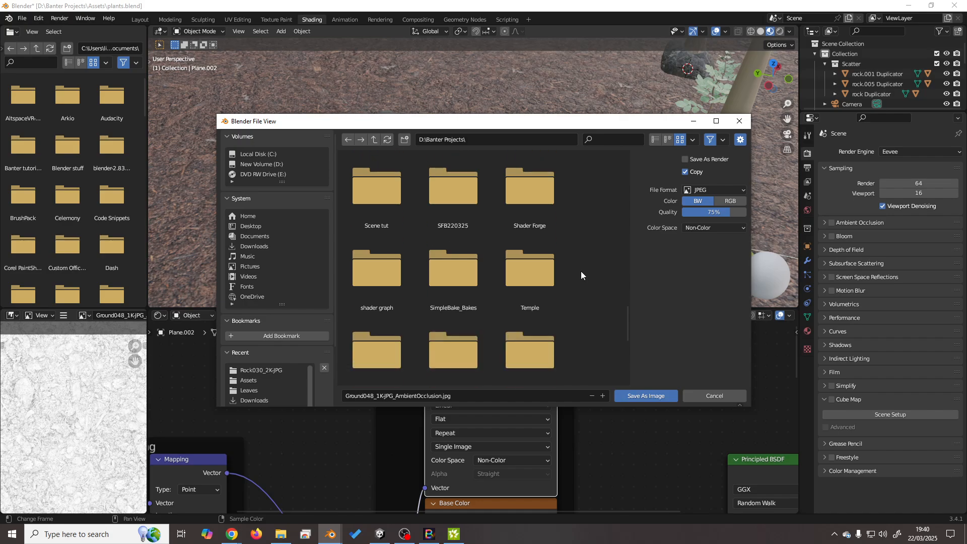
double_click(456, 258)
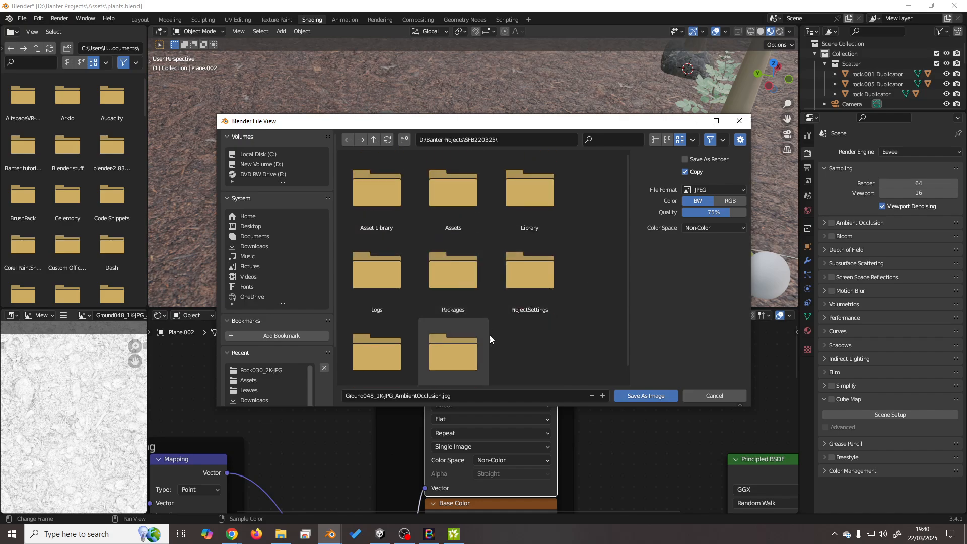
double_click(461, 201)
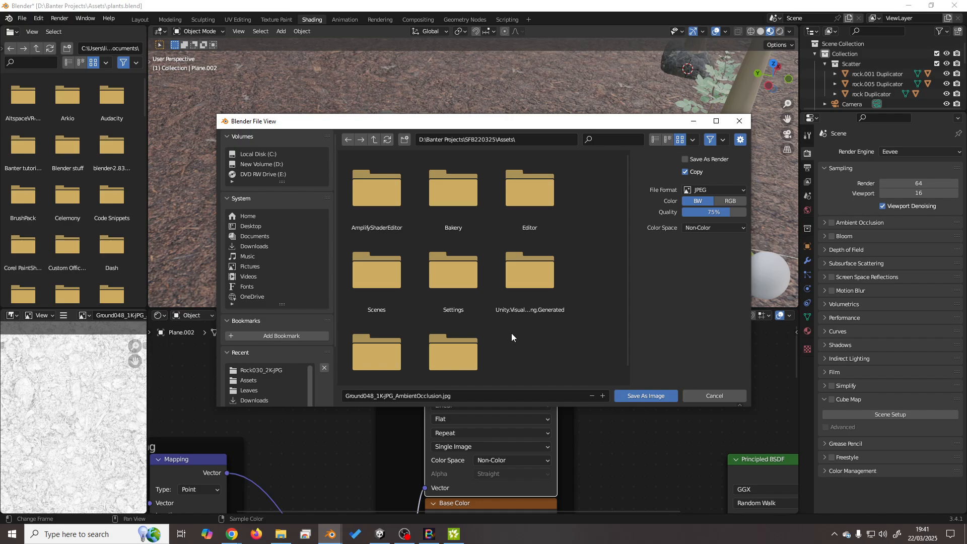
click(630, 397)
Start saving a copy of the Base Color texture and open the D:\Banter Projects folder as its destination.
middle_drag(571, 498, 572, 390)
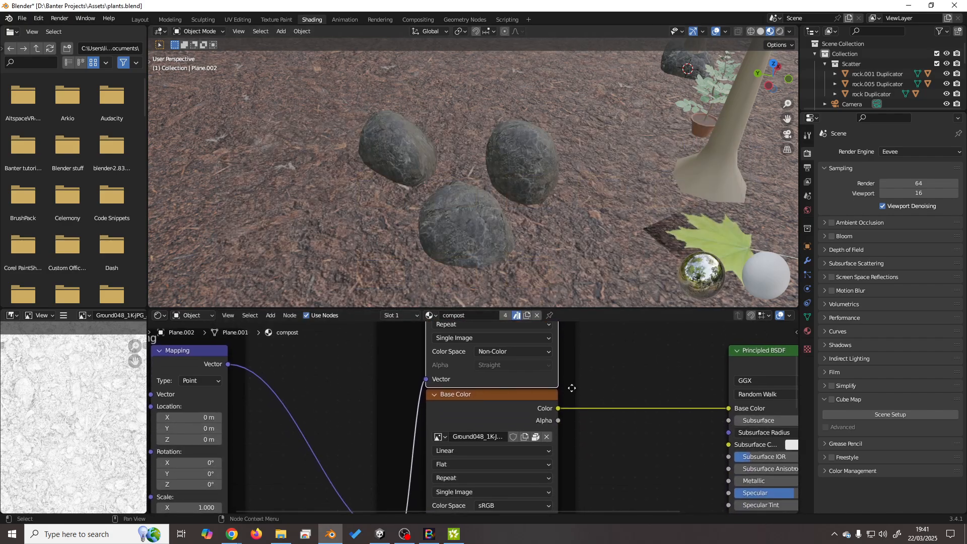
click(497, 400)
click(66, 316)
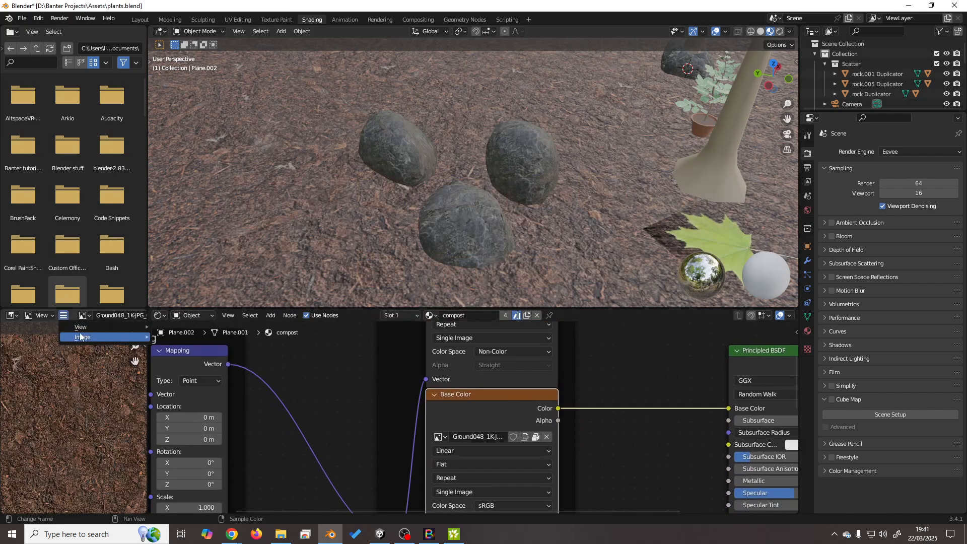
mouse_move(134, 339)
click(189, 218)
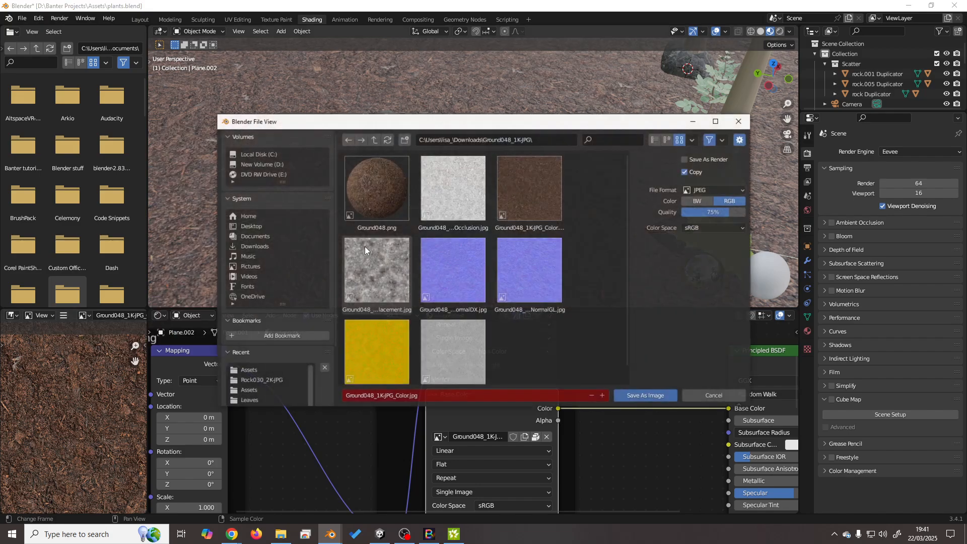
click(260, 165)
scroll(499, 272, down, 2)
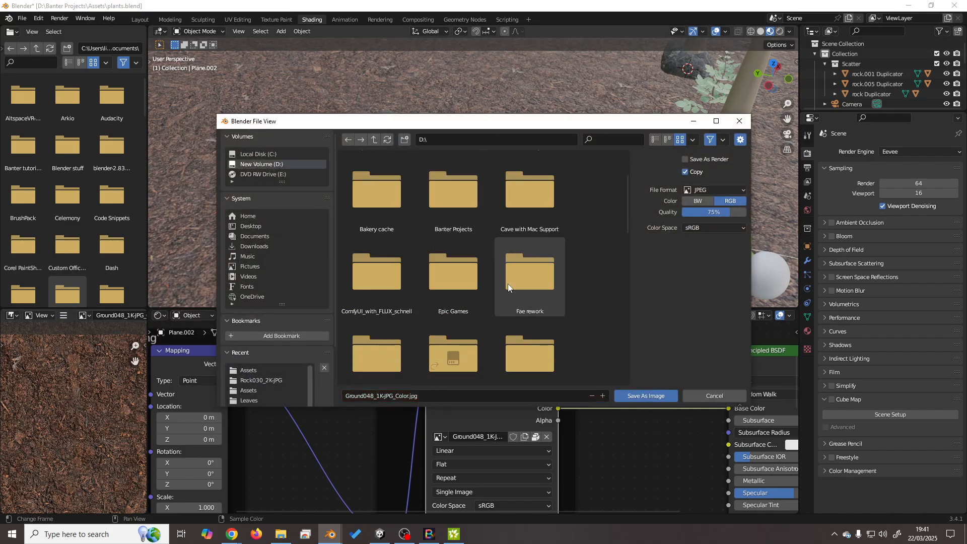
click(453, 209)
double_click(454, 210)
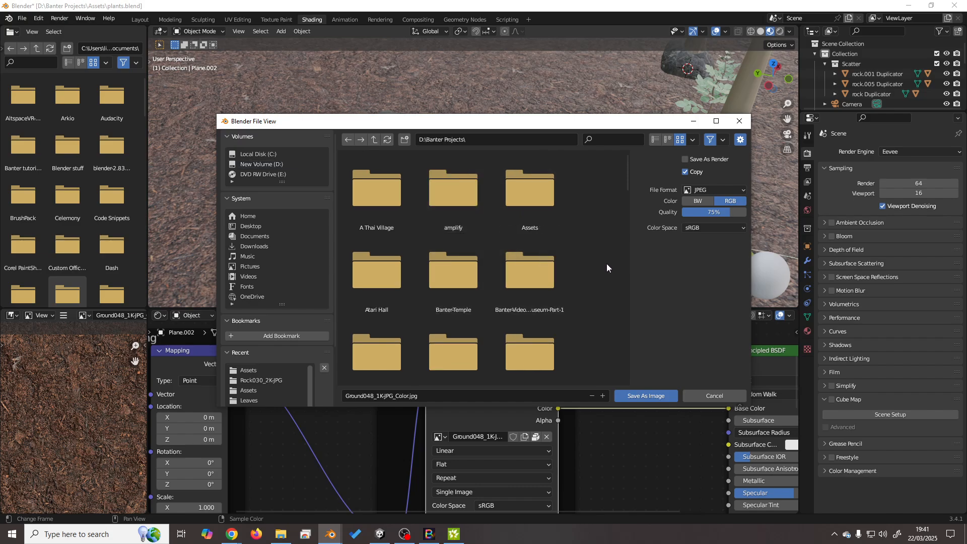
Sort the folders in the file browser by modified date.
scroll(606, 264, down, 2)
scroll(604, 271, up, 2)
click(693, 139)
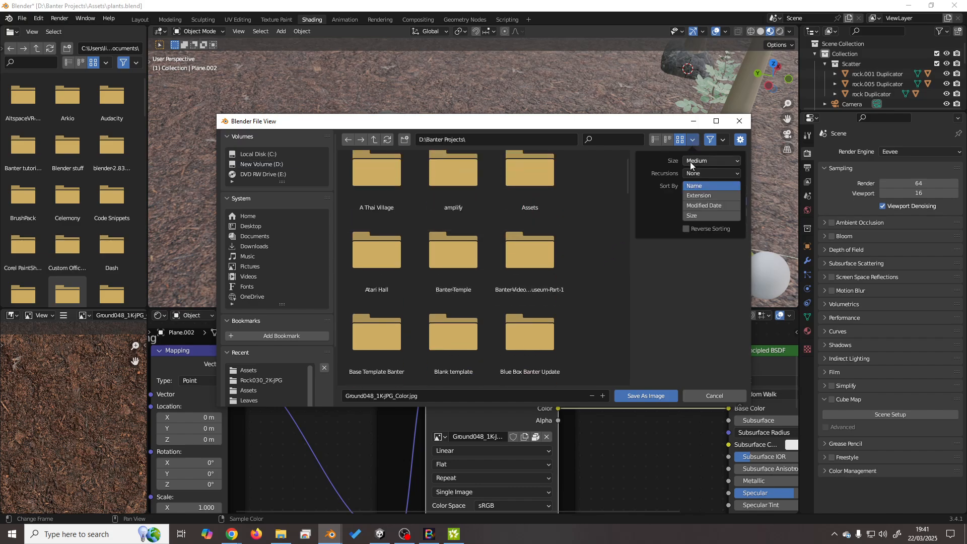
click(693, 187)
click(705, 206)
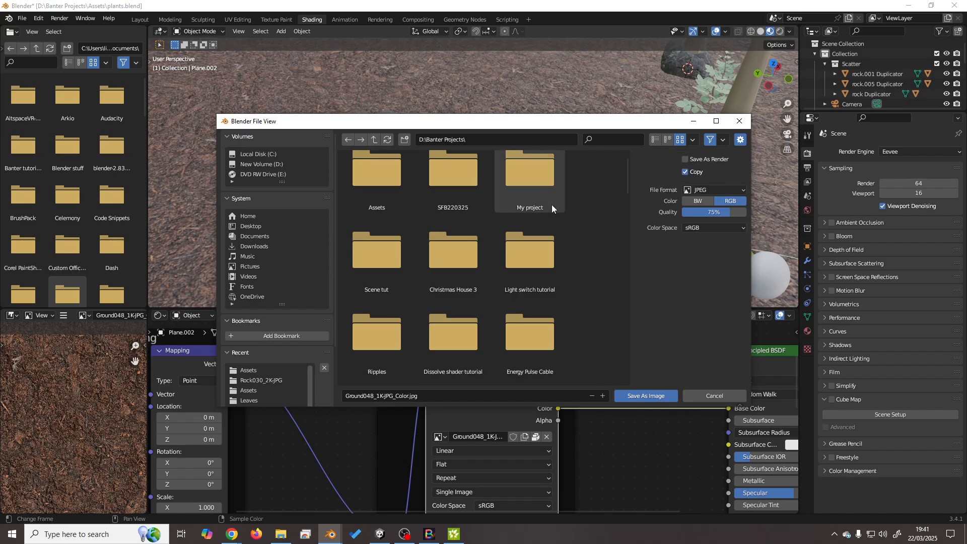
Save the Base Color copy, Ground048_1K-JPG_Color.jpg, in the Assets folder of the SFB220325 project.
scroll(380, 182, up, 1)
double_click(376, 181)
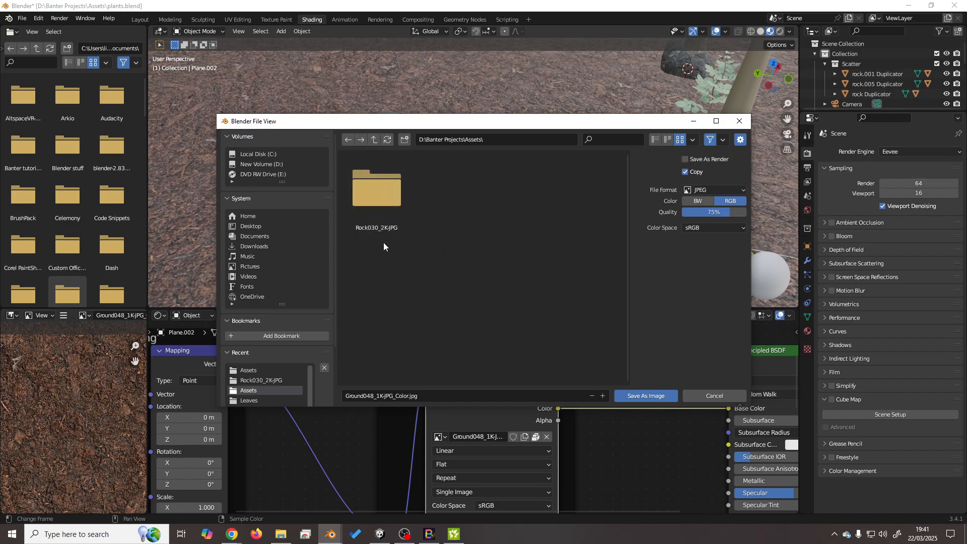
click(373, 140)
double_click(455, 201)
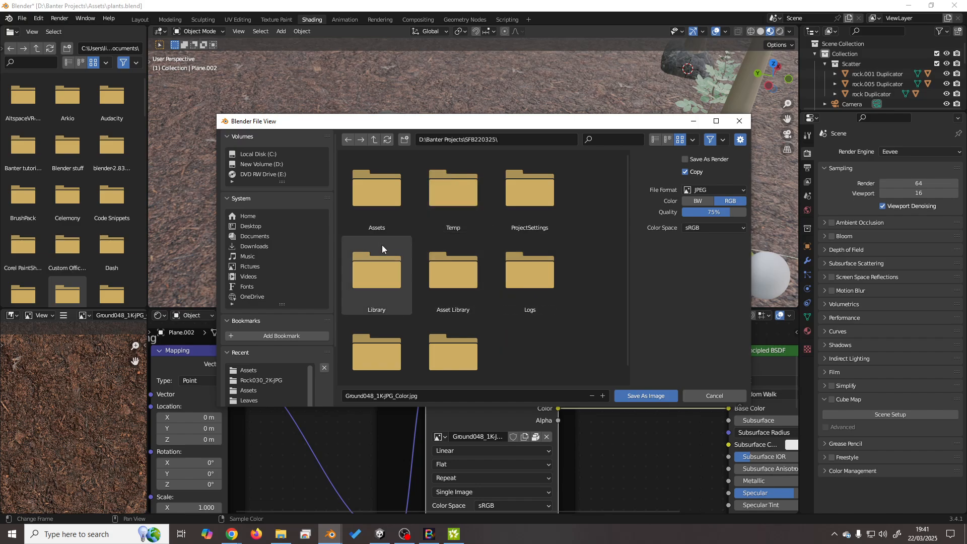
double_click(375, 206)
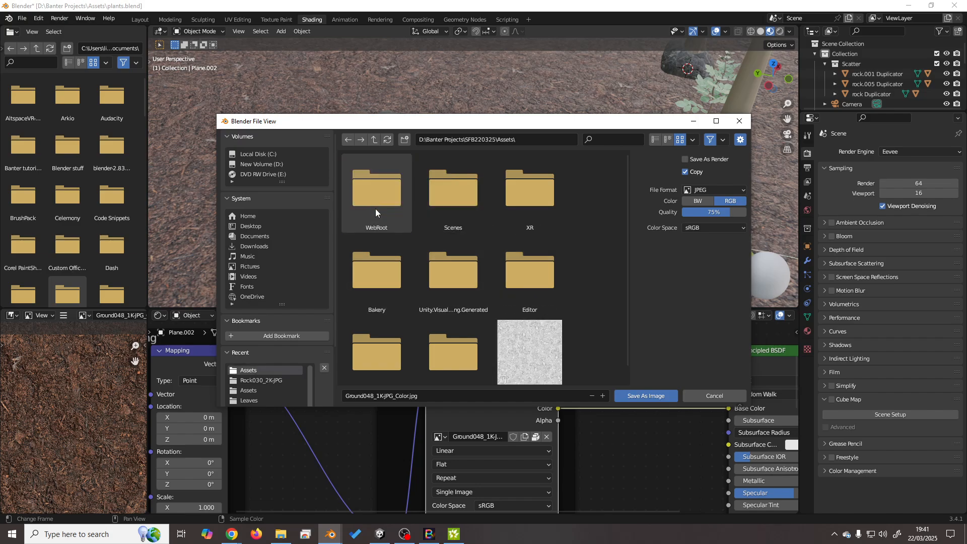
click(639, 397)
Save a copy of the compost material's Roughness texture, Ground048_1K-JPG_Roughness.jpg, in D:\Banter Projects\SFB220325\Assets.
middle_drag(598, 467, 586, 284)
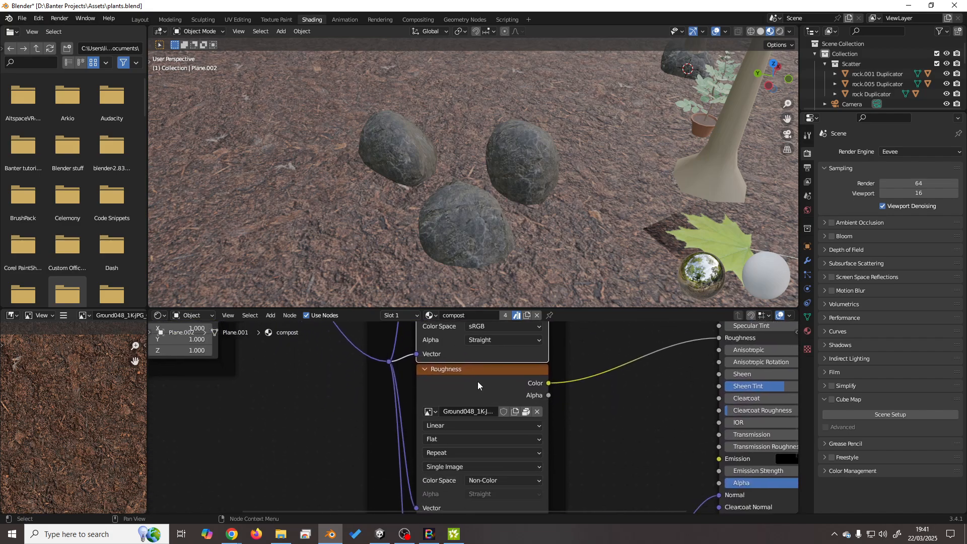
click(473, 380)
click(63, 317)
mouse_move(69, 331)
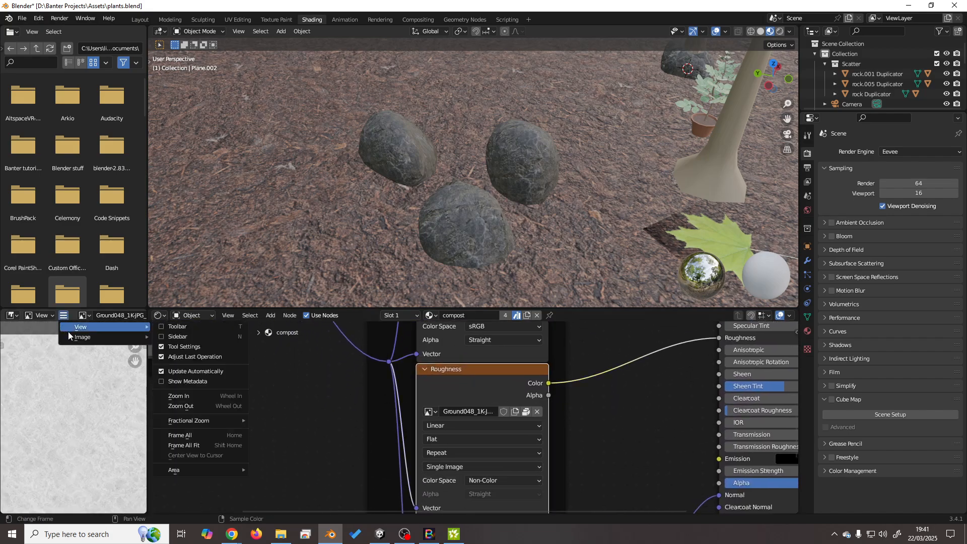
mouse_move(104, 340)
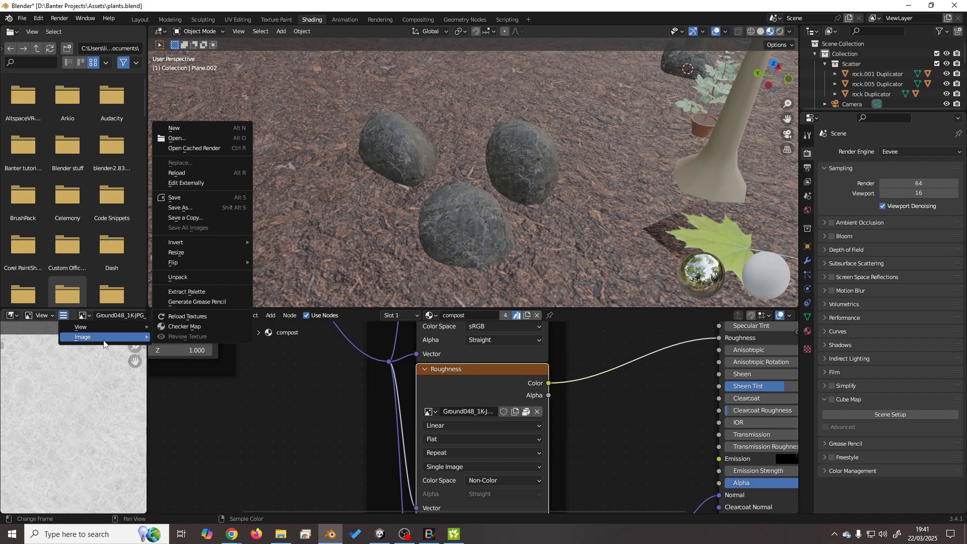
click(194, 218)
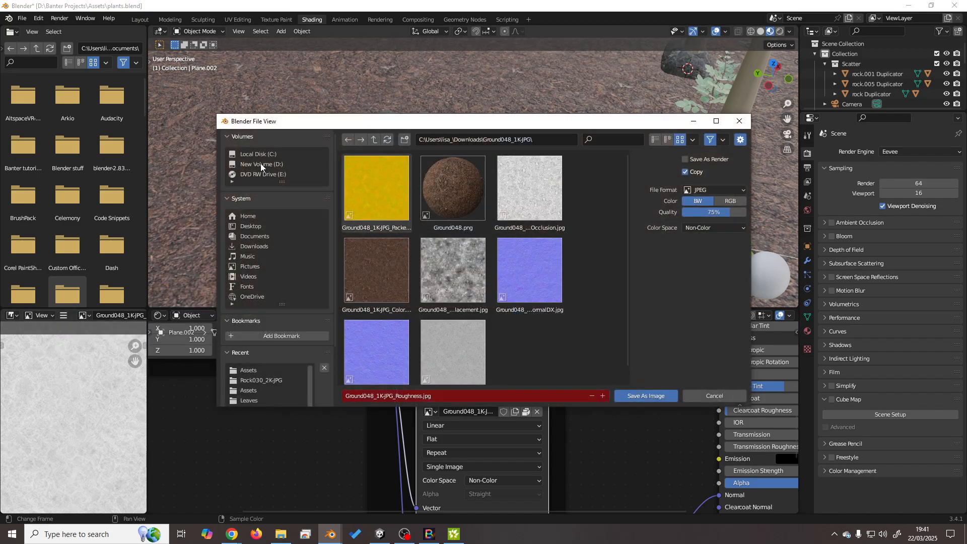
click(260, 164)
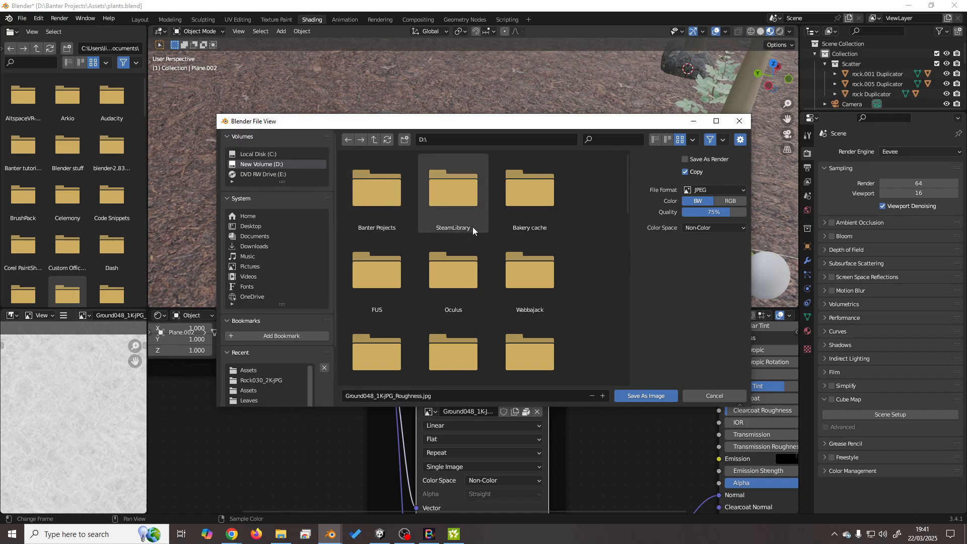
double_click(386, 199)
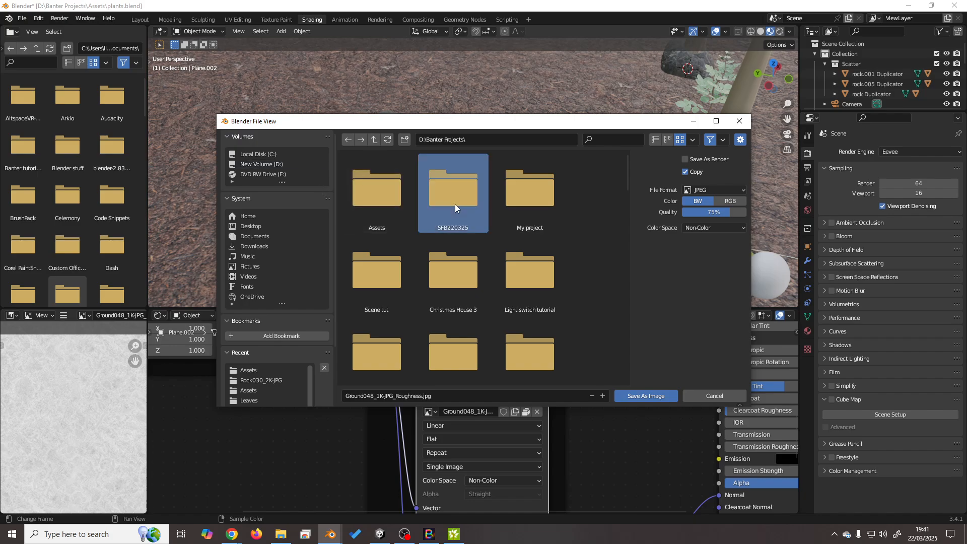
double_click(455, 204)
double_click(374, 202)
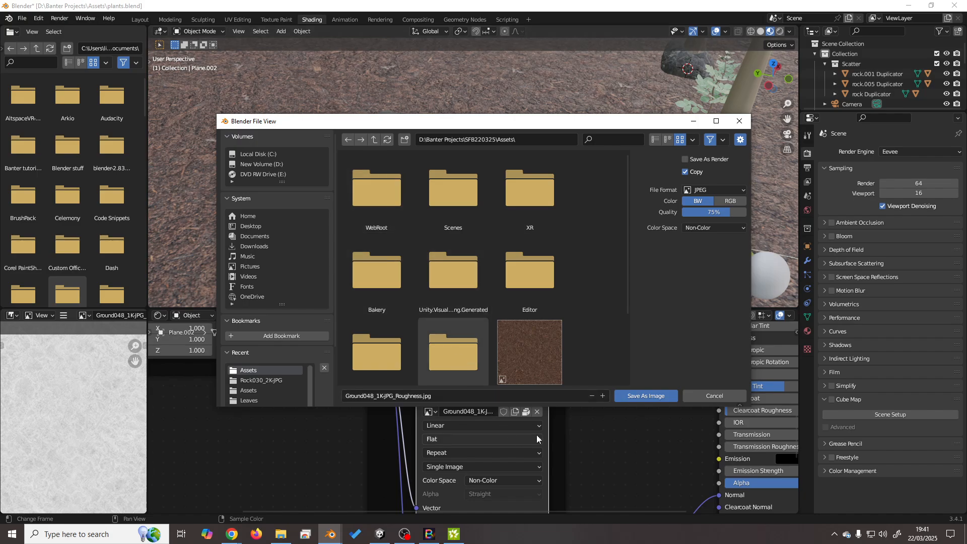
click(635, 396)
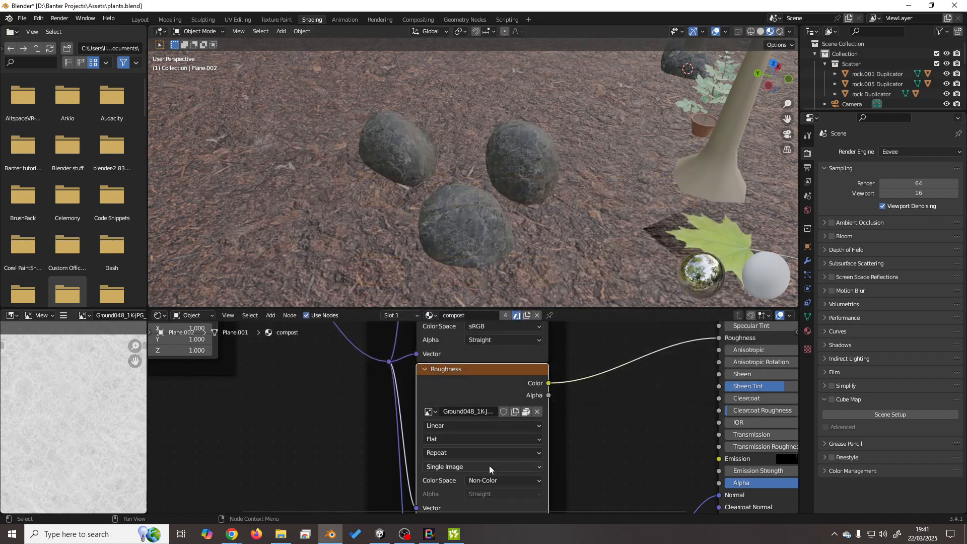
Switch to Unity and create an Amplify surface shader named PBR in the Assets folder.
click(378, 539)
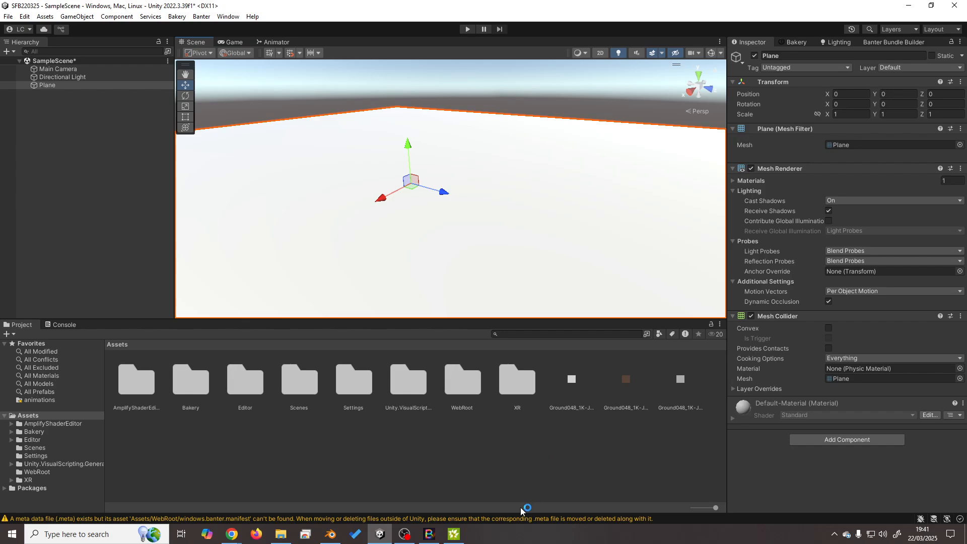
right_click(541, 444)
mouse_move(574, 150)
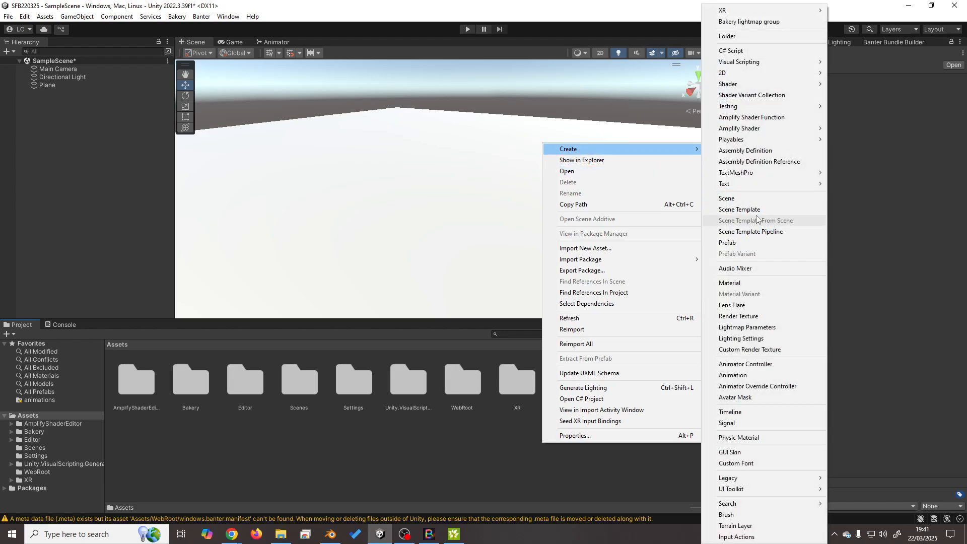
mouse_move(770, 130)
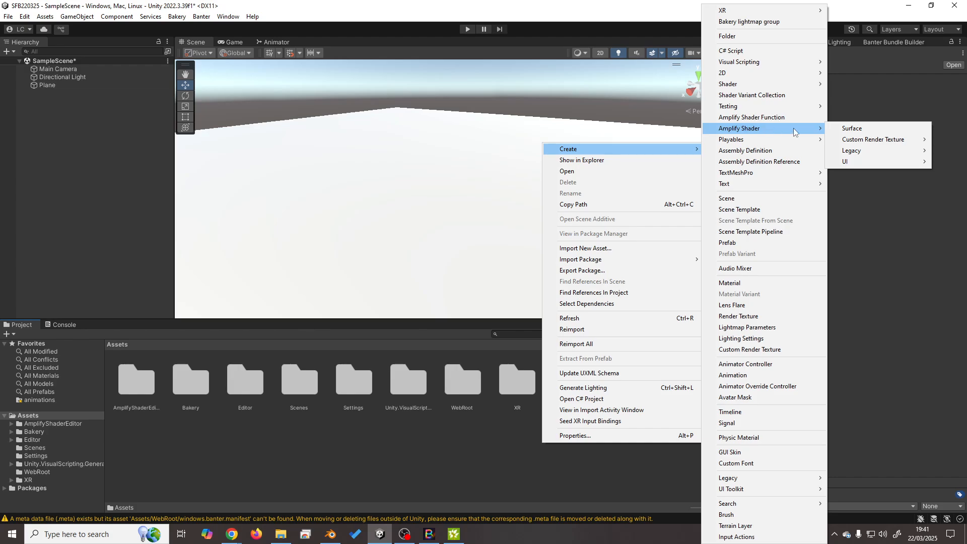
click(874, 132)
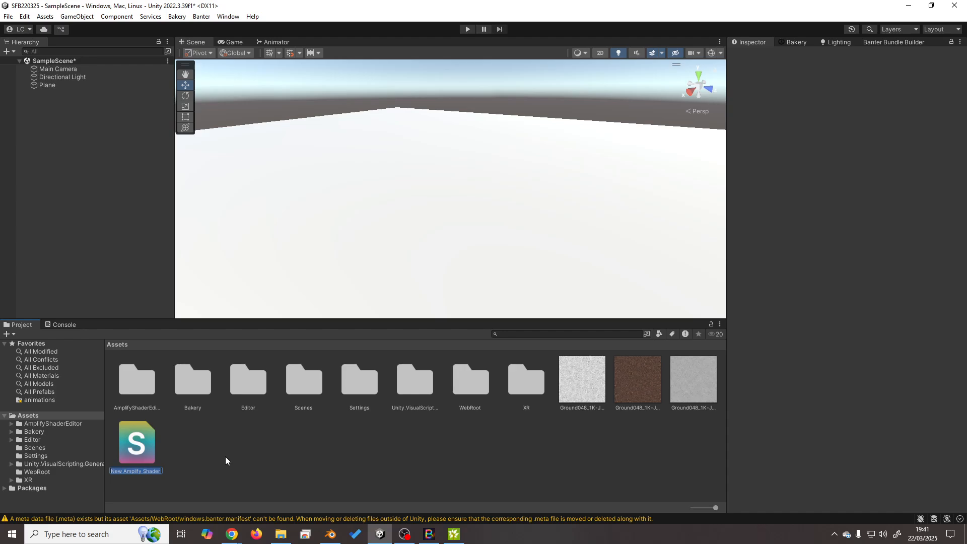
text(PBR)
key(Return)
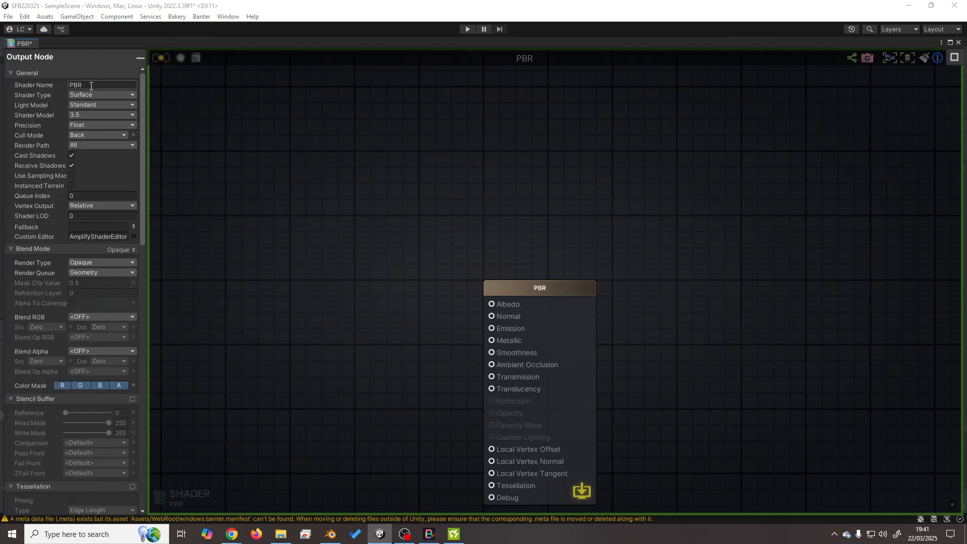
Prefix the PBR shader name with the author's first name and a slash, and update the shader.
key(Home)
text(Lisa/)
click(443, 261)
middle_drag(642, 338, 712, 255)
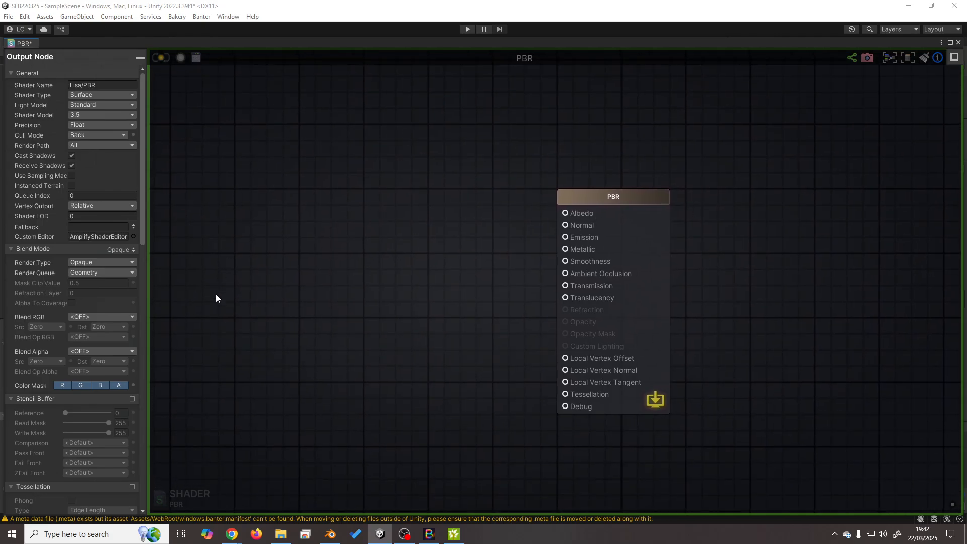
click(160, 57)
Add three Texture Sample nodes and stack them in a column beside the PBR output node.
middle_drag(373, 202, 461, 197)
middle_drag(397, 196, 385, 191)
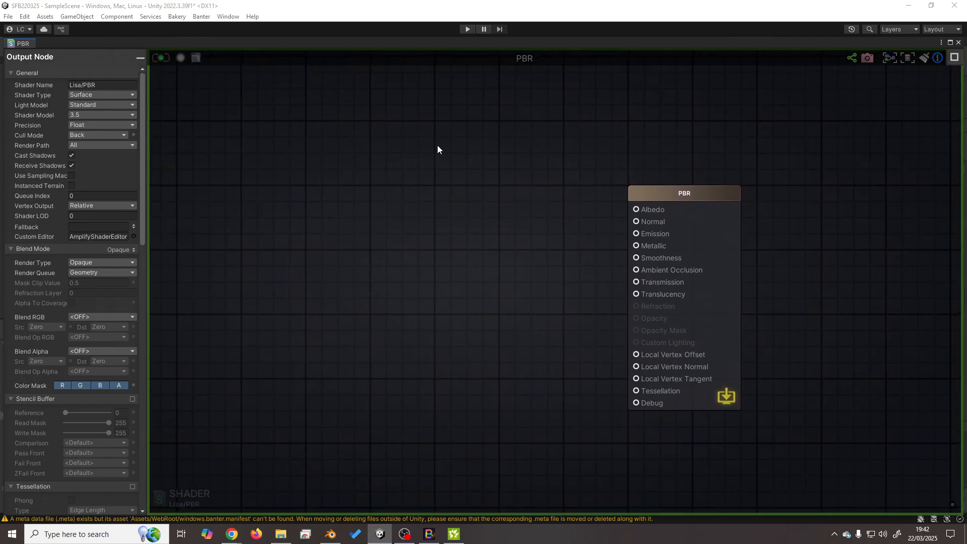
click(427, 99)
drag(486, 101, 453, 128)
click(451, 274)
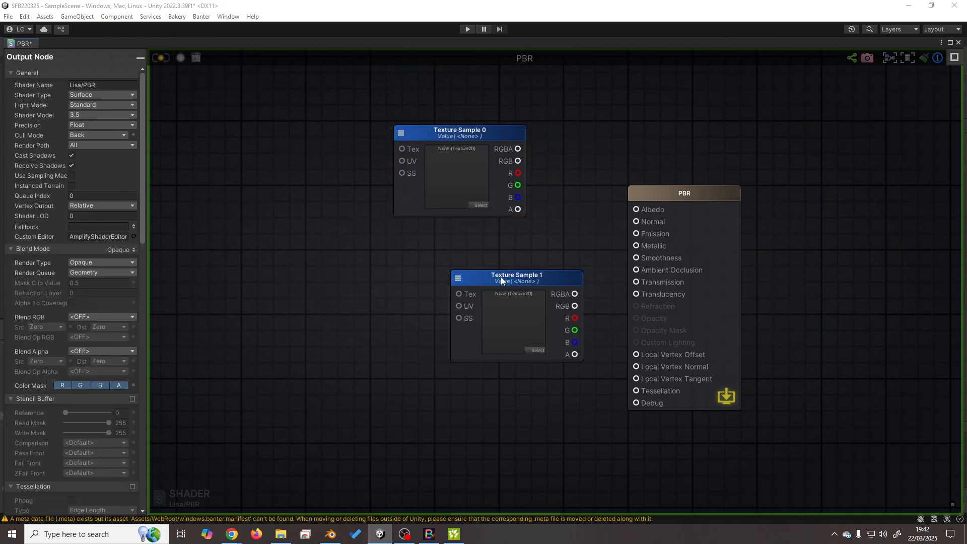
drag(501, 279, 446, 239)
click(455, 363)
drag(506, 374, 447, 350)
Rename the first Texture Sample node colour and connect its RGBA output to Albedo.
click(464, 133)
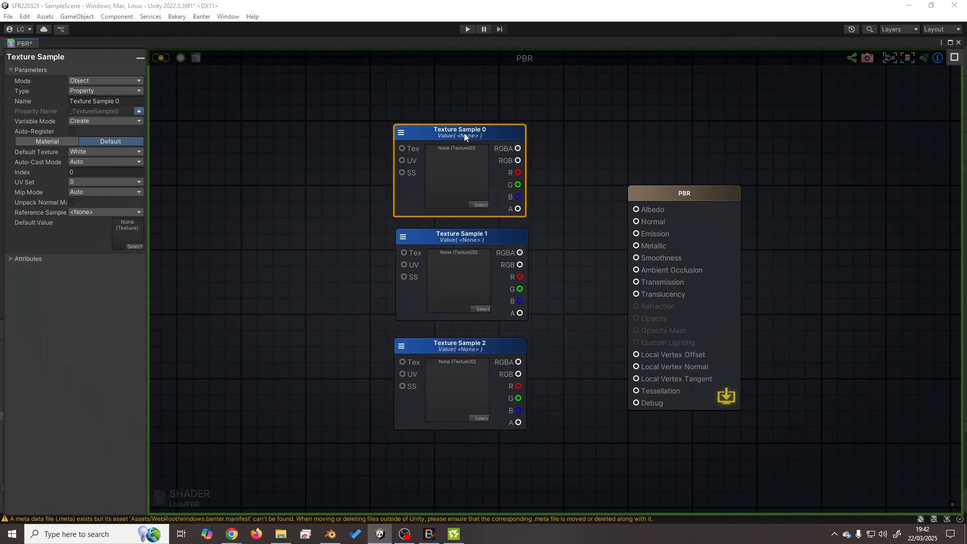
click(90, 101)
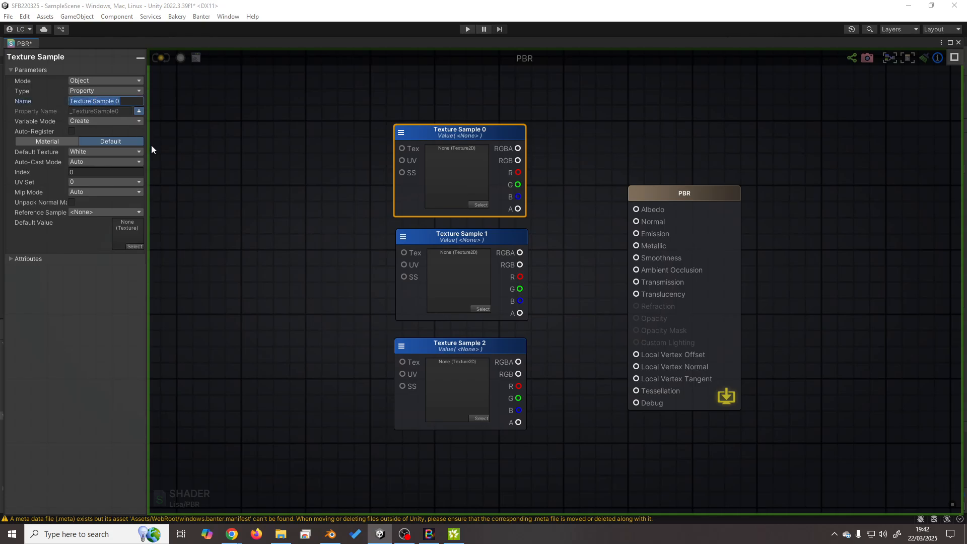
text(colour)
drag(519, 149, 636, 209)
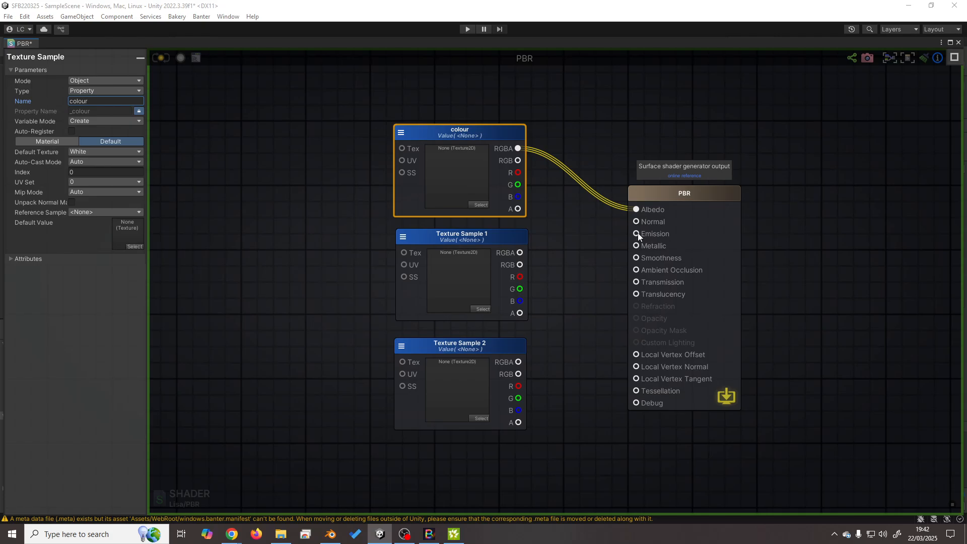
Rename the second Texture Sample node Roughness and set its default texture to Black.
click(470, 237)
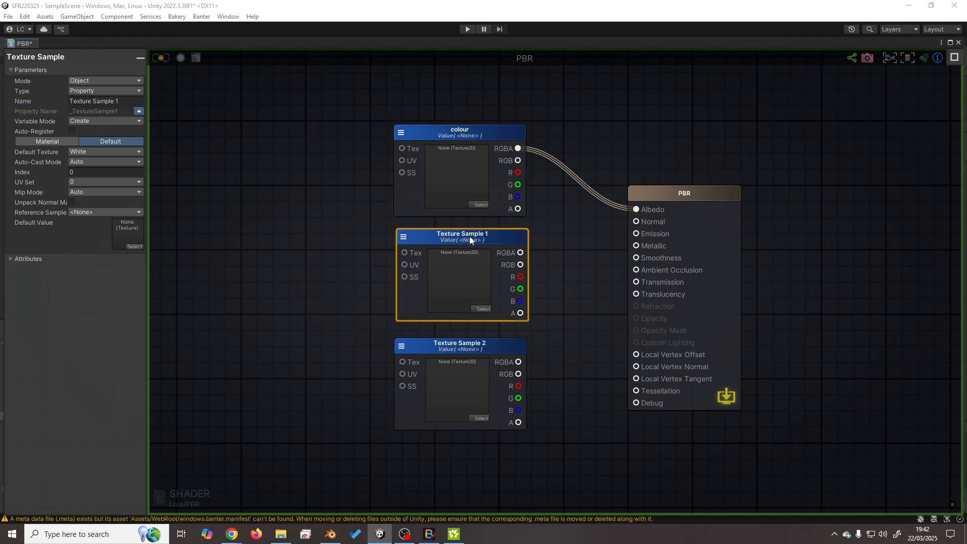
click(100, 102)
text(Roughness)
key(Return)
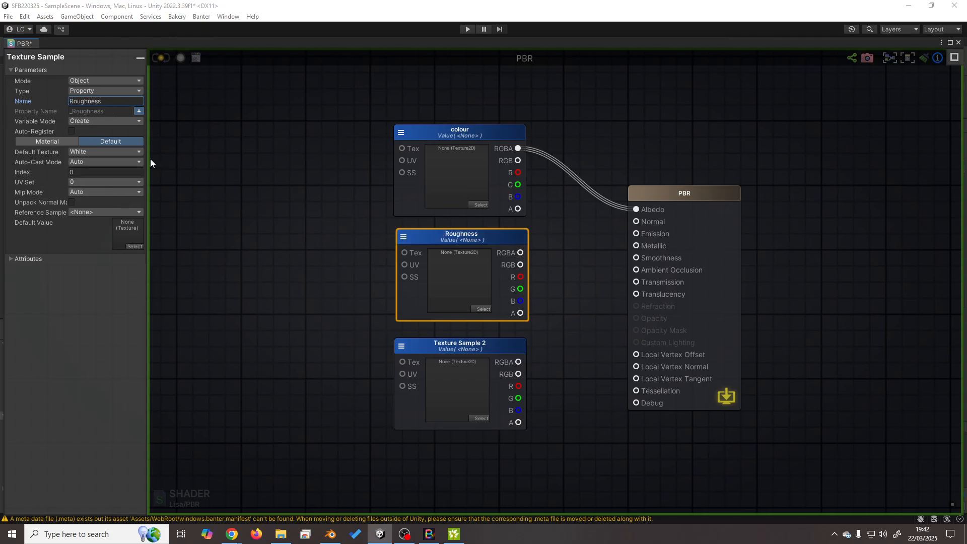
click(106, 153)
click(98, 172)
Move the colour and Roughness nodes farther from the PBR output node to make room between them.
drag(452, 138, 315, 128)
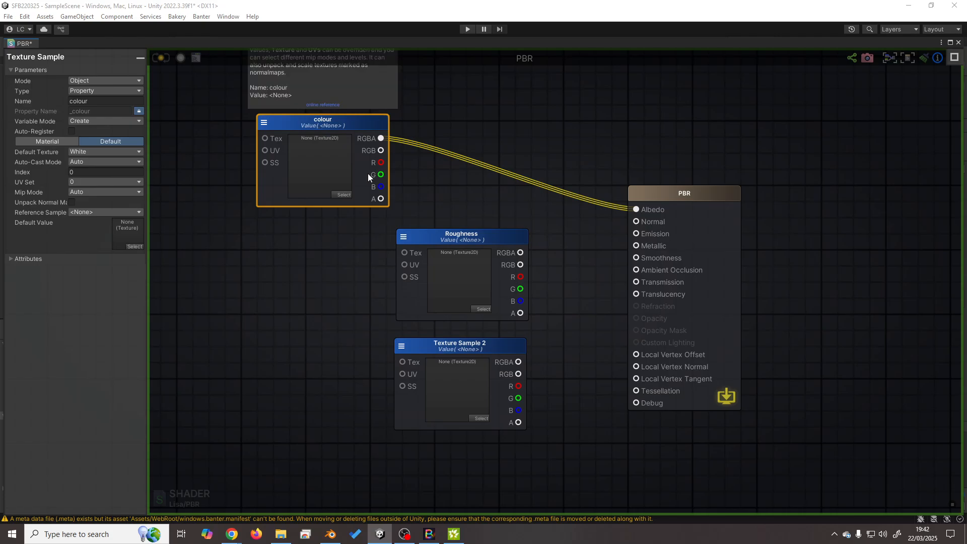
drag(453, 240, 318, 228)
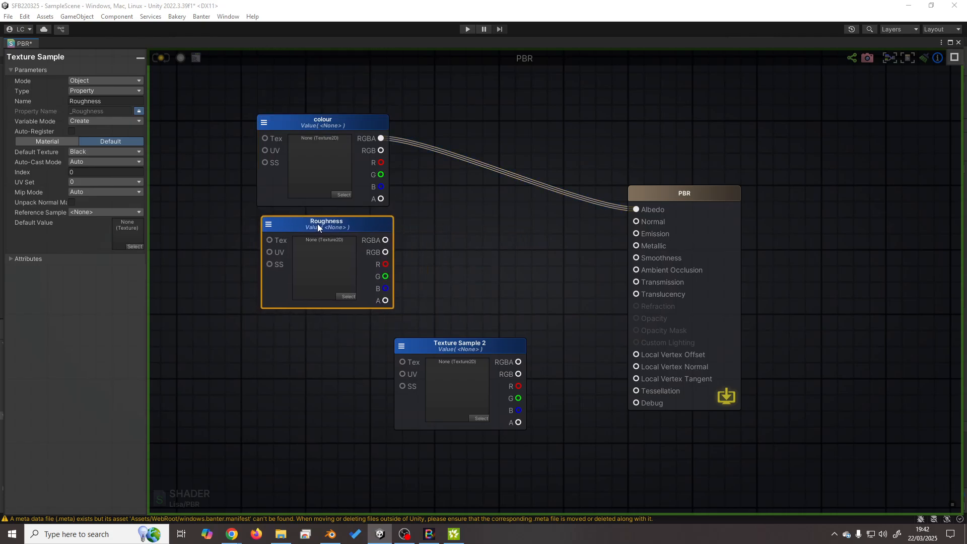
scroll(470, 294, down, 5)
scroll(467, 291, up, 5)
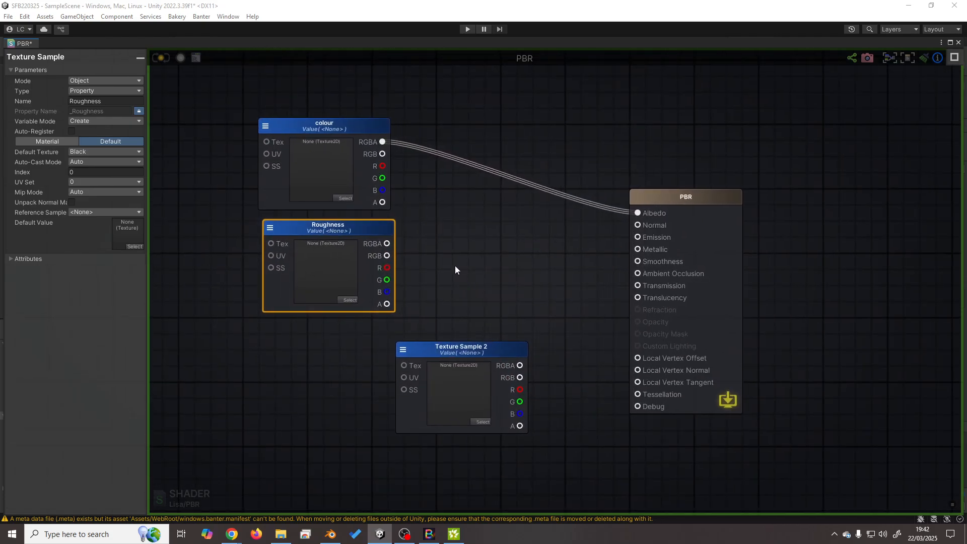
middle_drag(455, 266, 369, 285)
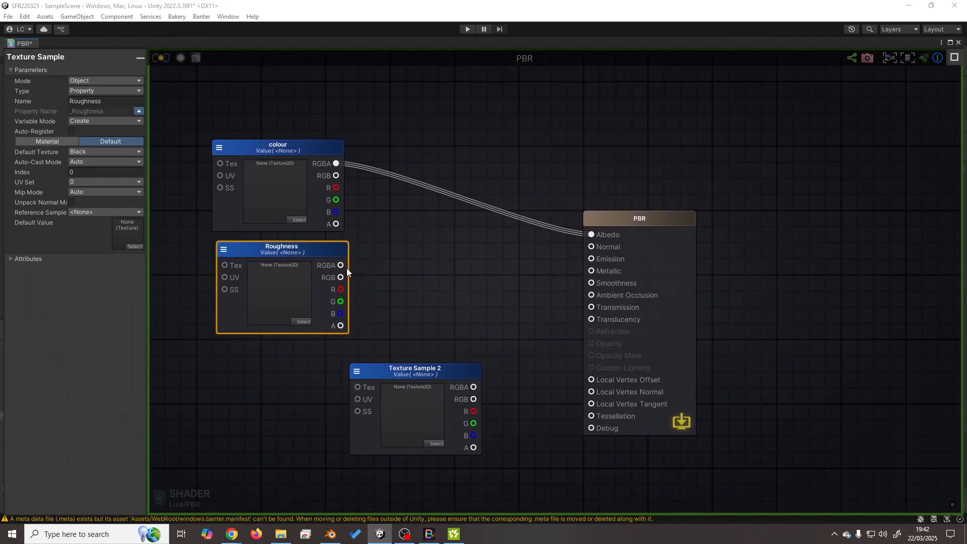
Add a One Minus node and route the Roughness RGBA output through it to Smoothness.
key(o)
click(422, 282)
drag(458, 290, 425, 273)
drag(341, 265, 398, 287)
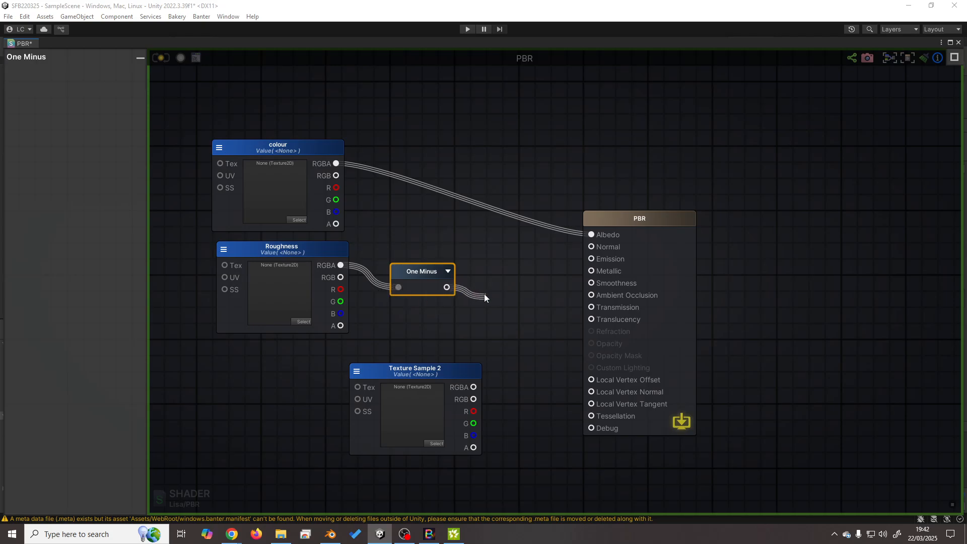
drag(556, 282, 592, 283)
Align the third Texture Sample node below Roughness, rename it AO, and connect its RGBA output to Ambient Occlusion.
drag(429, 371, 300, 355)
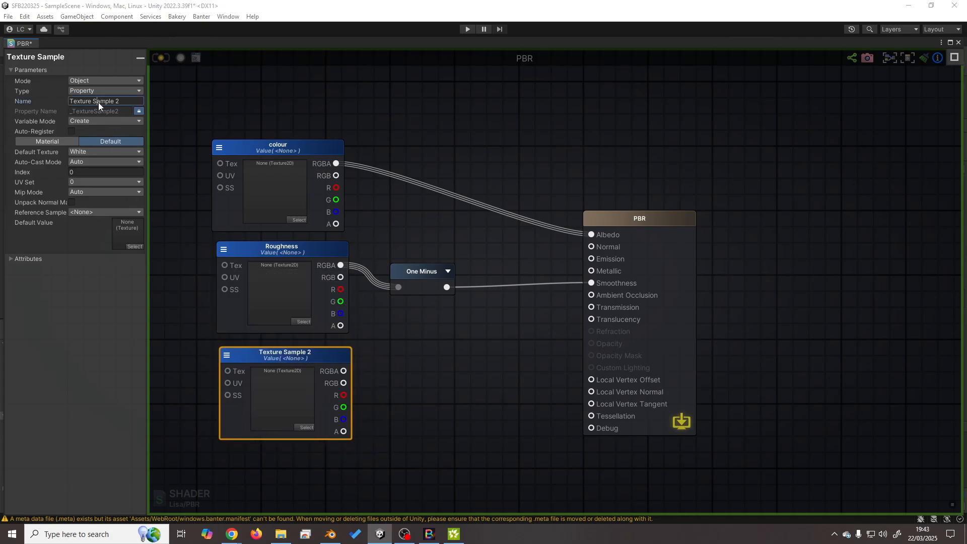
text(AO)
key(Return)
drag(346, 371, 592, 295)
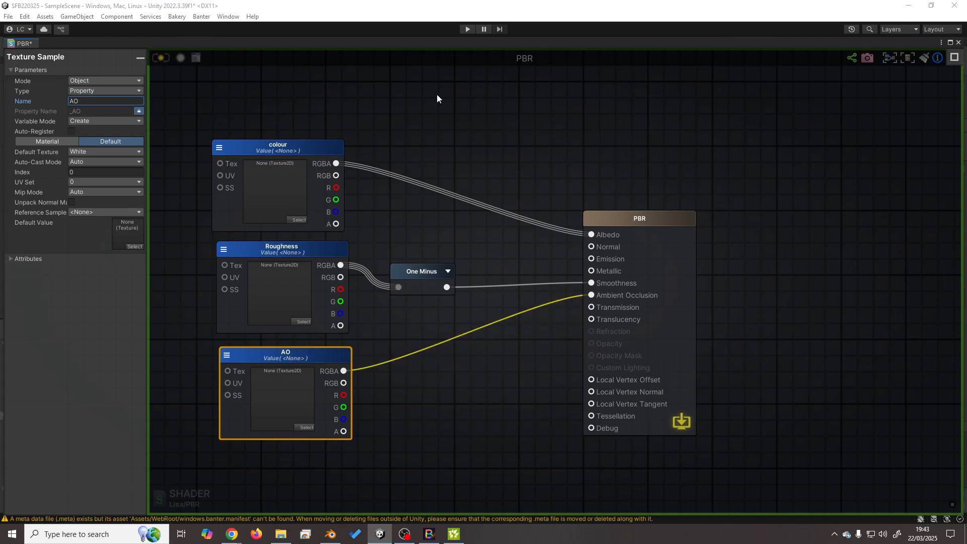
Save and close the PBR shader graph, and create a material named Compost from the shader.
key(ctrl+s)
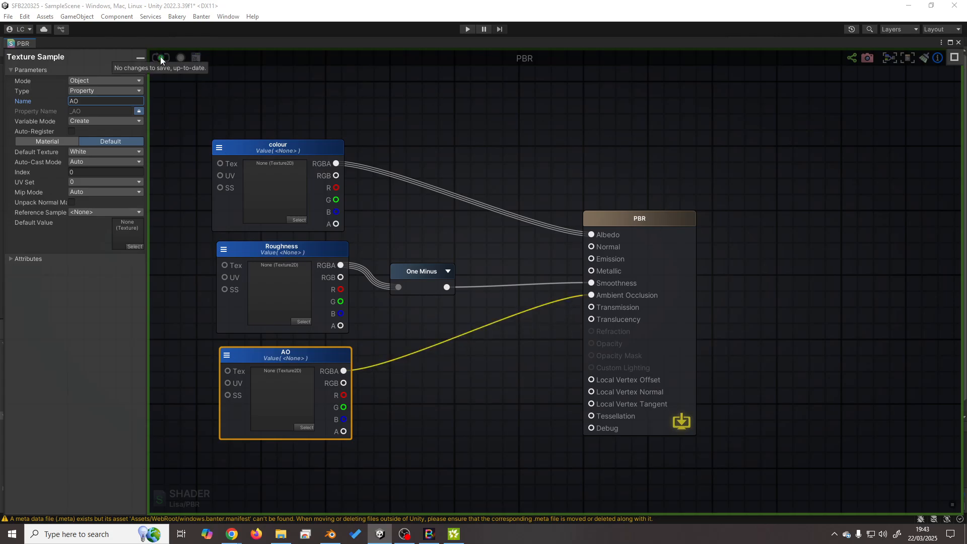
click(959, 43)
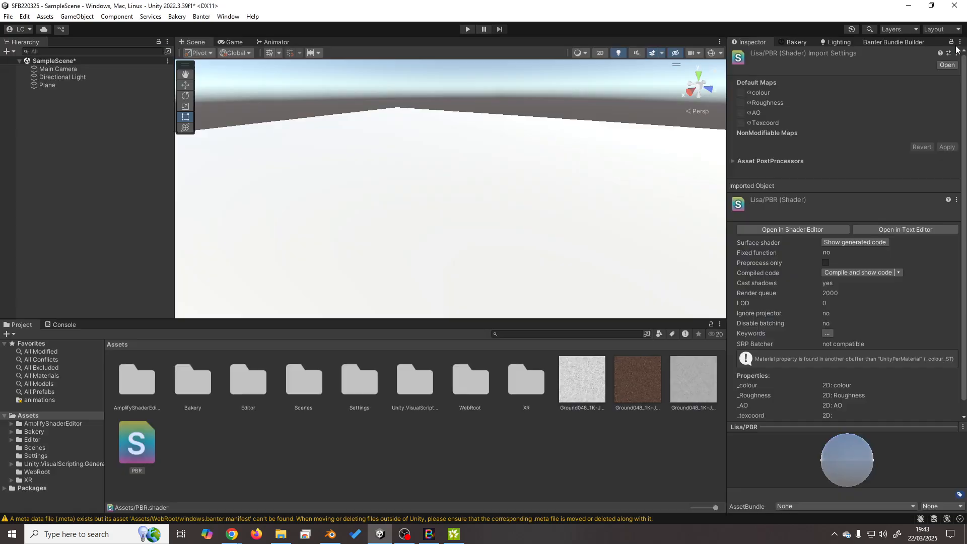
right_click(143, 454)
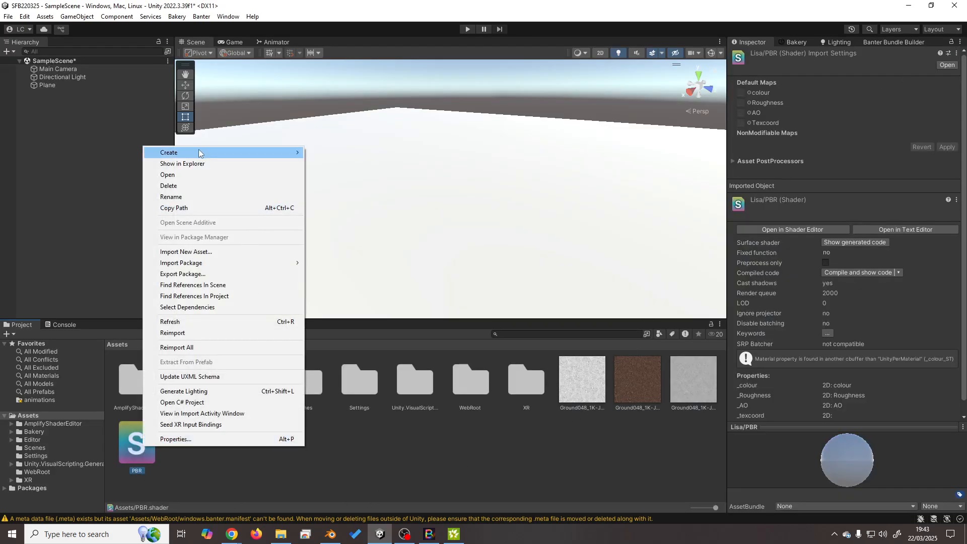
mouse_move(193, 153)
click(330, 284)
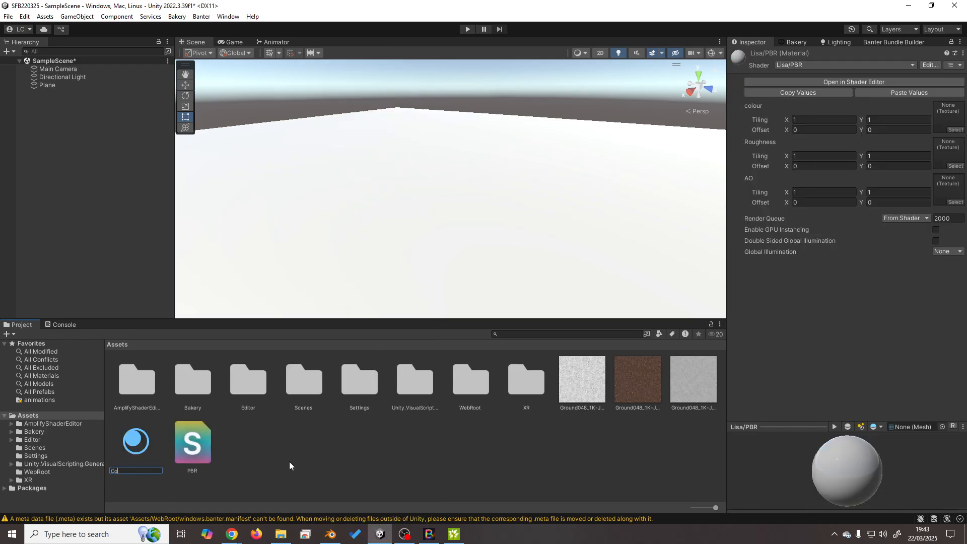
text(Compost)
key(Return)
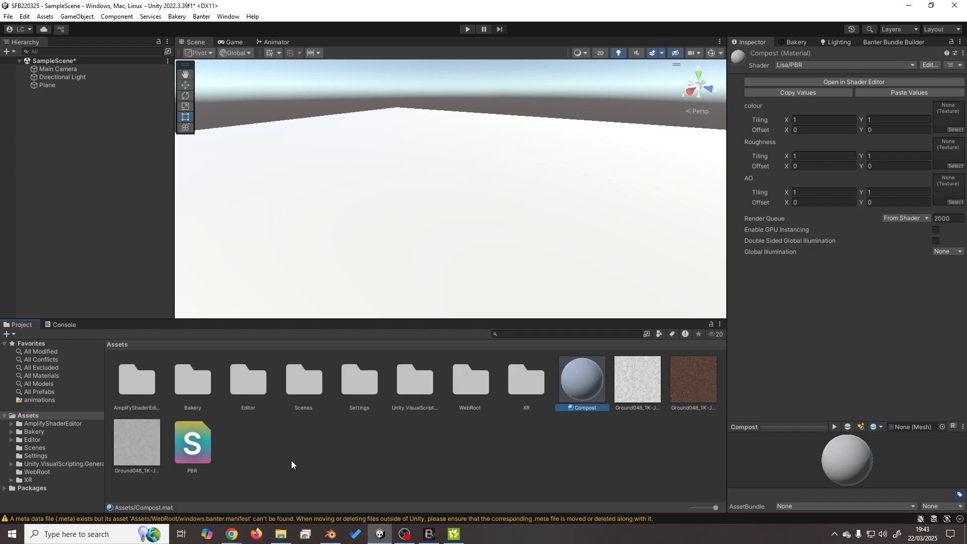
Assign the matching Ground048 textures to the Compost material's AO, colour and Roughness slots.
drag(662, 395, 951, 191)
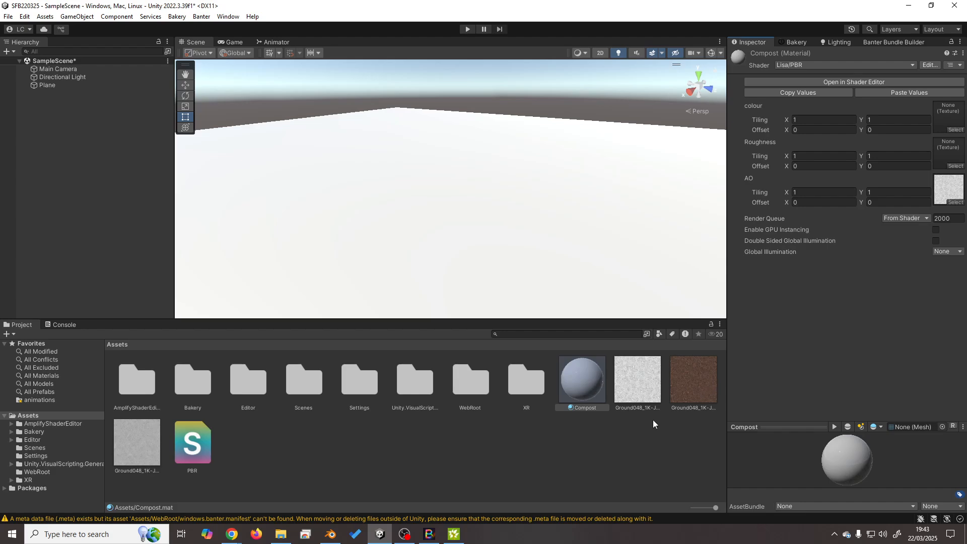
drag(691, 380, 949, 116)
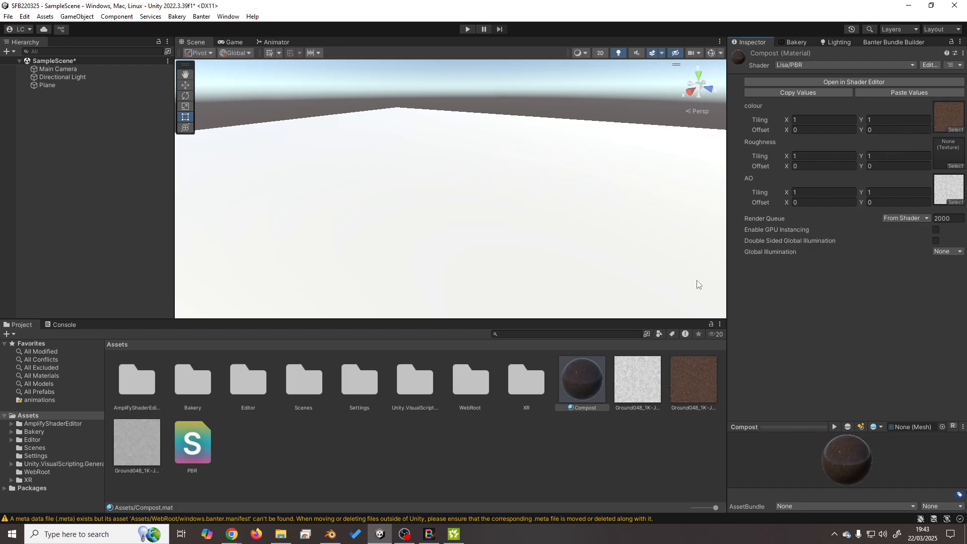
drag(132, 443, 948, 156)
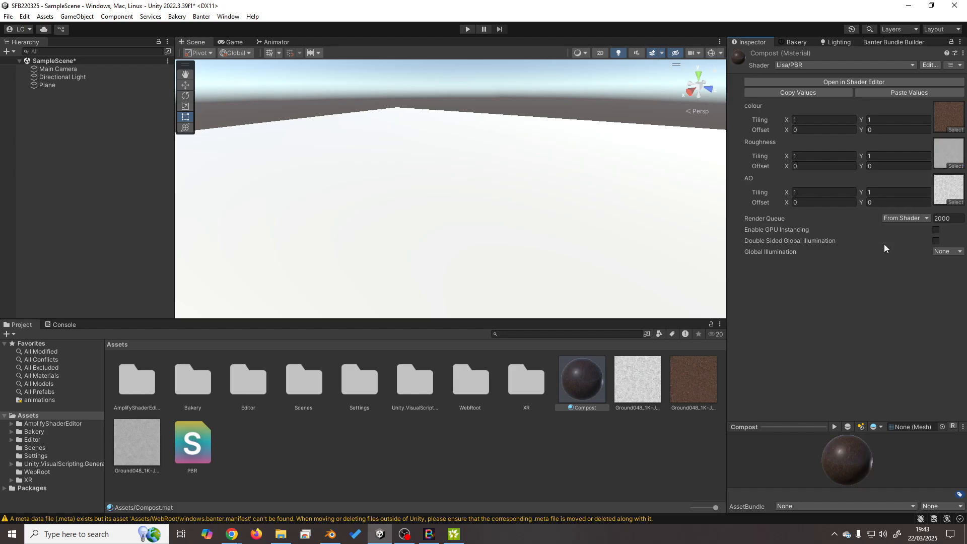
Apply the Compost material to the ground plane and inspect its texture scale.
drag(587, 389, 511, 231)
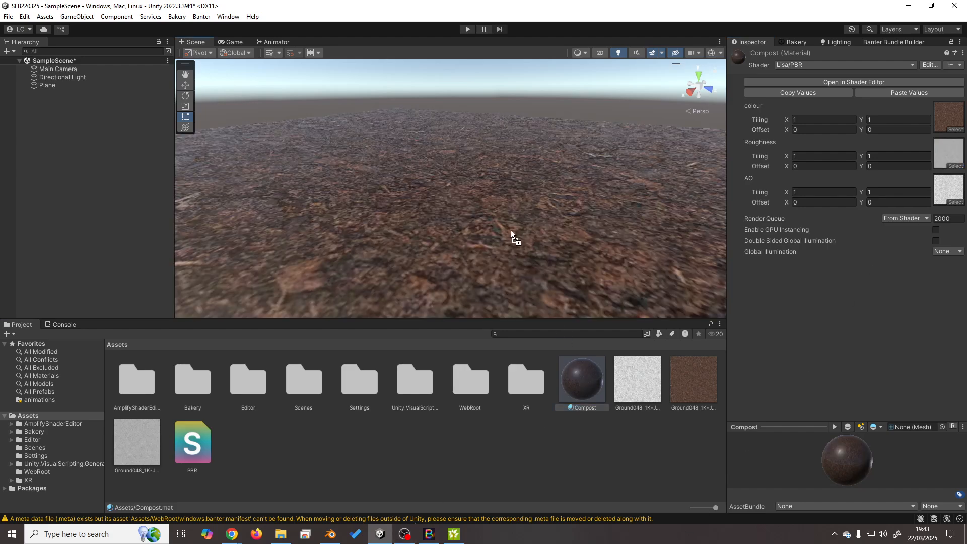
mouse_move(517, 269)
right_down()
mouse_move(568, 251)
mouse_move(506, 270)
right_up()
scroll(506, 272, down, 5)
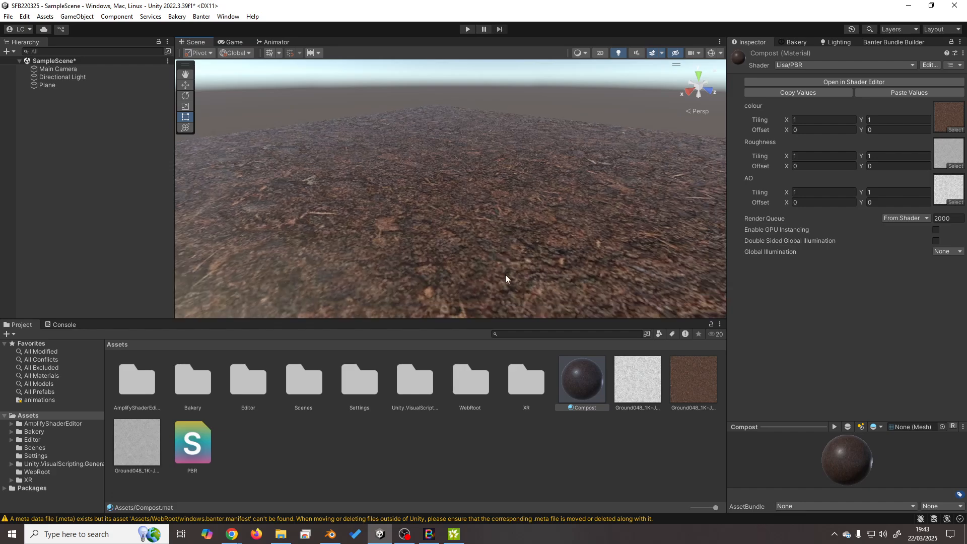
scroll(507, 271, down, 6)
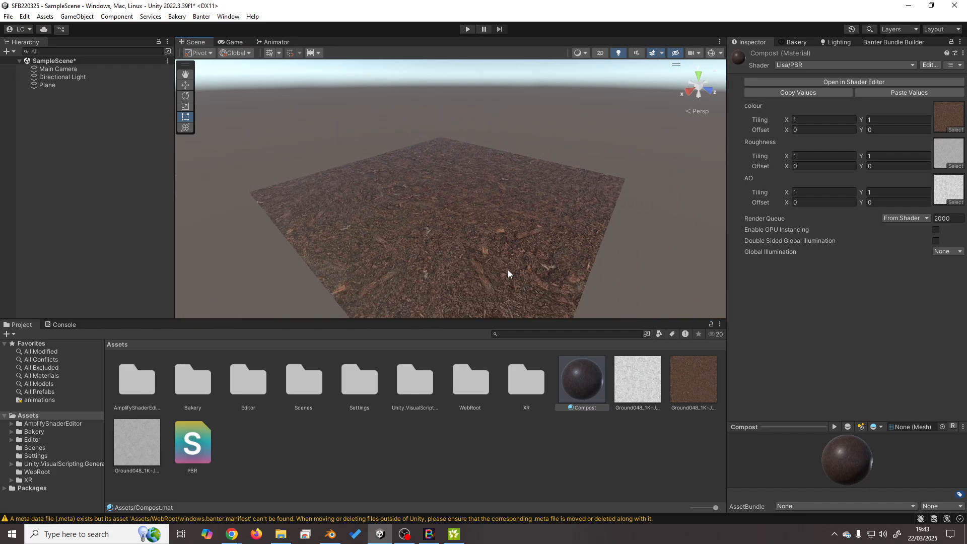
scroll(508, 271, up, 5)
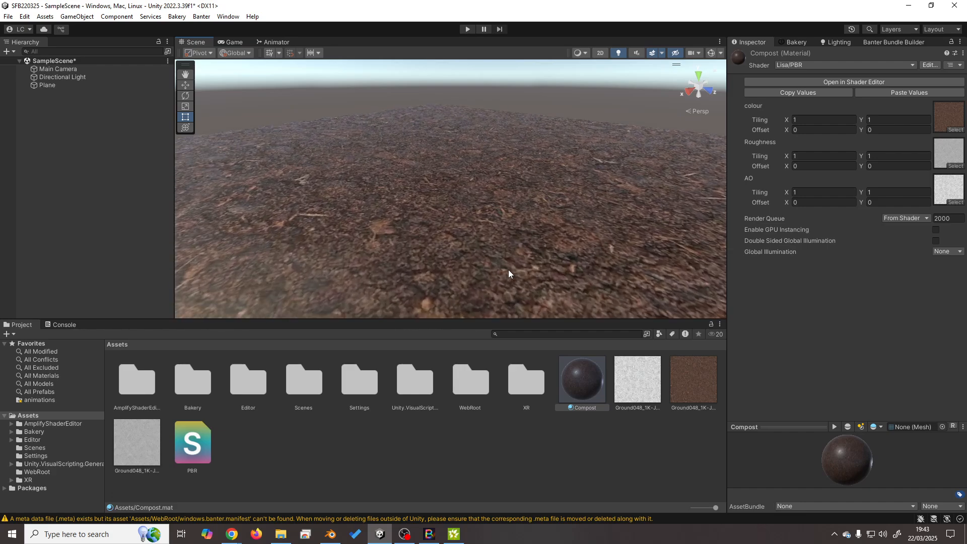
Set the Compost material's colour texture tiling to 6 in X and 6 in Y.
click(806, 119)
text(6)
key(Tab)
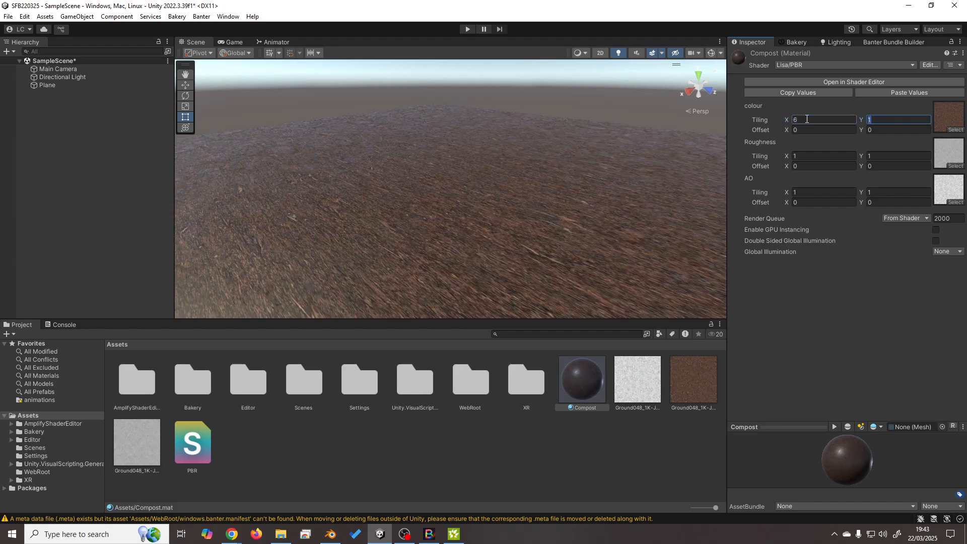
text(6)
key(Tab)
key(Tab)
key(Tab)
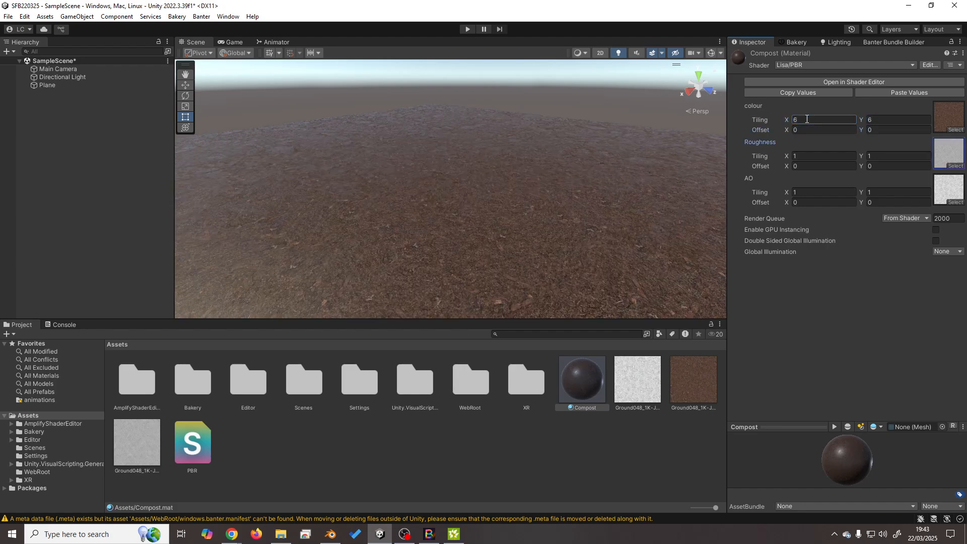
Set the Roughness and AO texture tiling to 6 in both X and Y, and check the ground surface.
text(6)
key(Tab)
text(6)
key(Tab)
key(Tab)
key(Tab)
key(Tab)
text(6)
key(Tab)
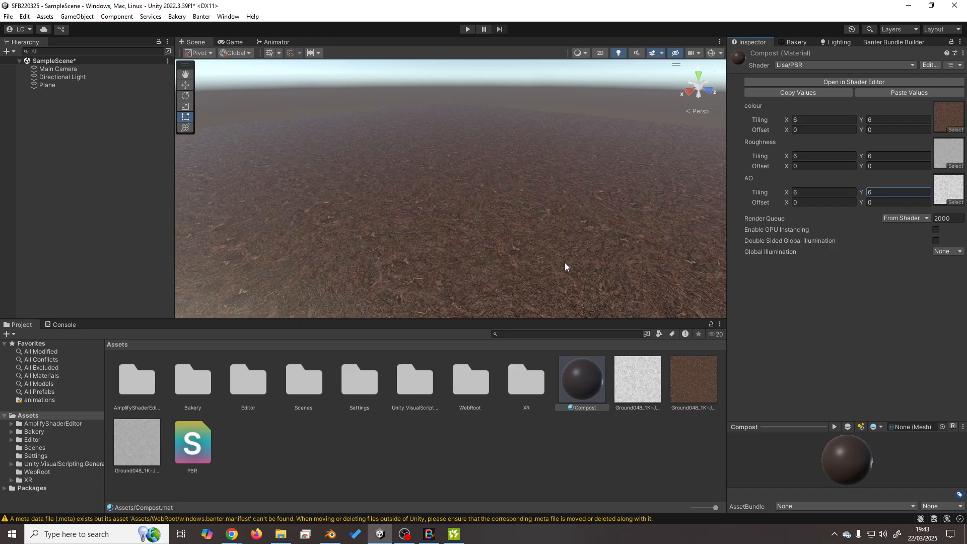
right_drag(566, 266, 561, 193)
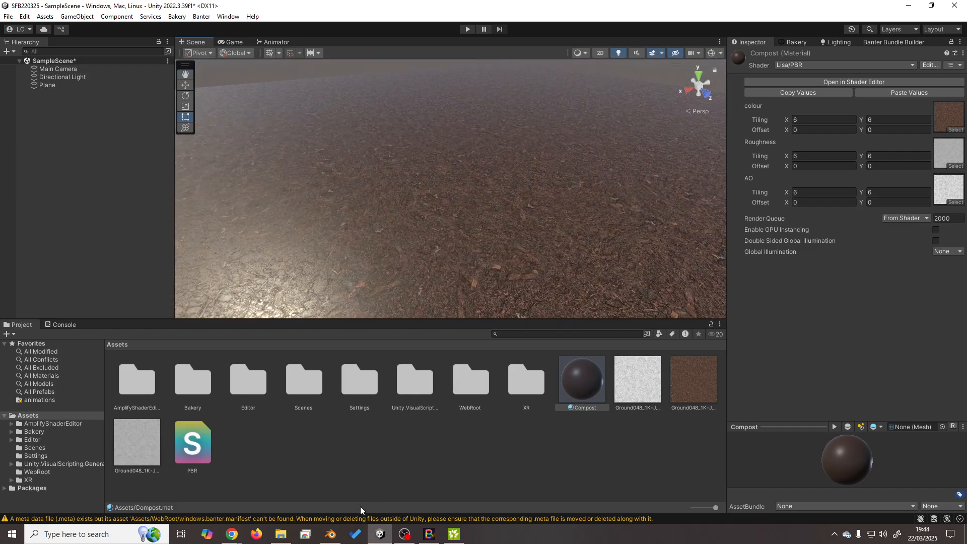
Switch to Blender's Layout workspace, select the rock object and start an FBX export.
click(331, 534)
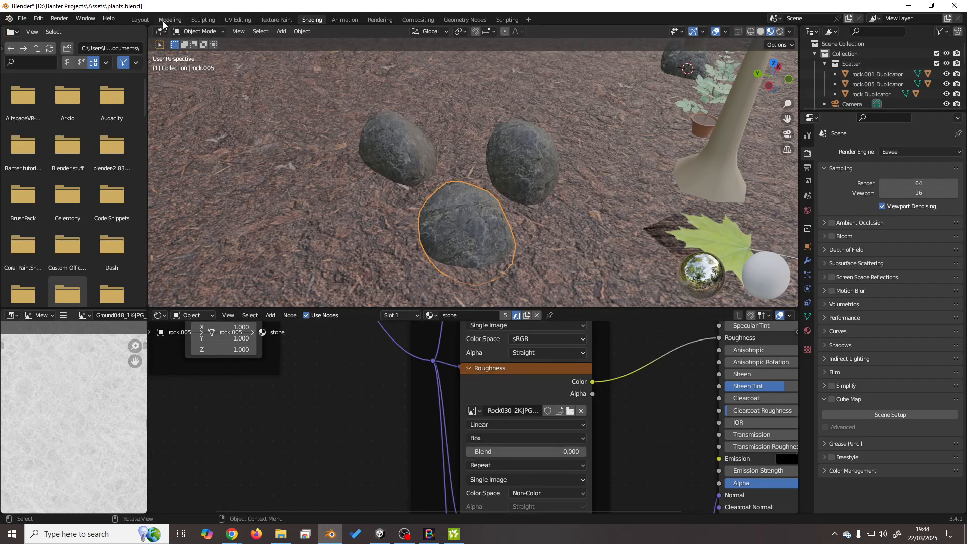
click(140, 19)
click(866, 131)
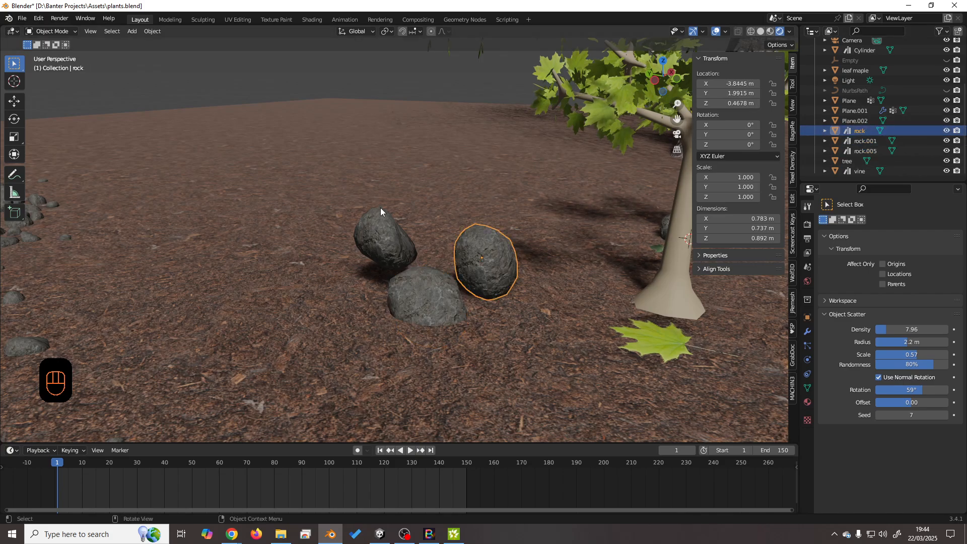
key(F4)
mouse_move(381, 211)
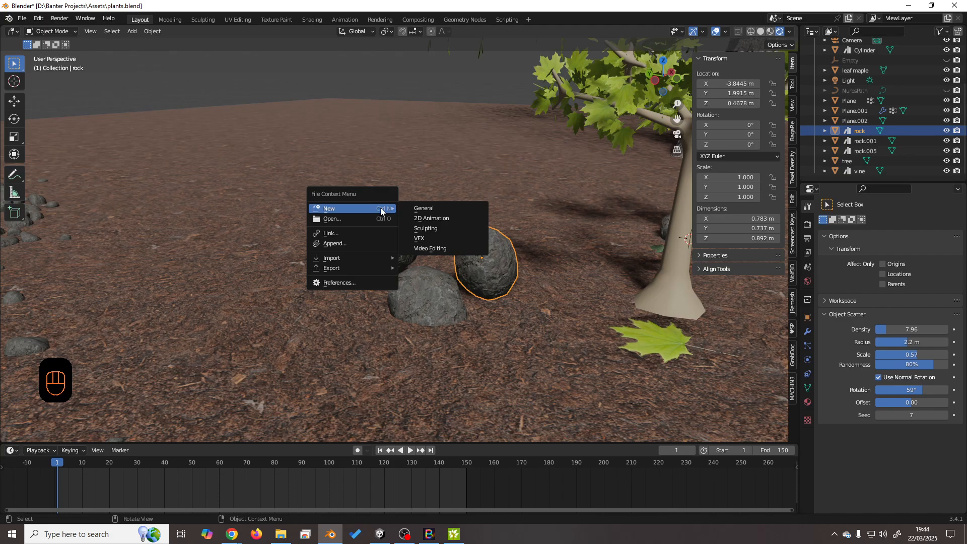
key(e)
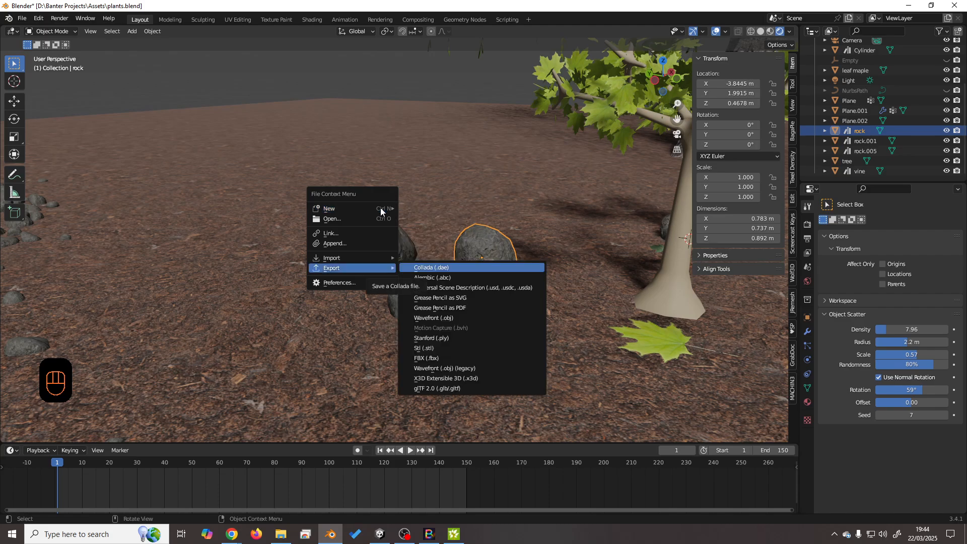
key(f)
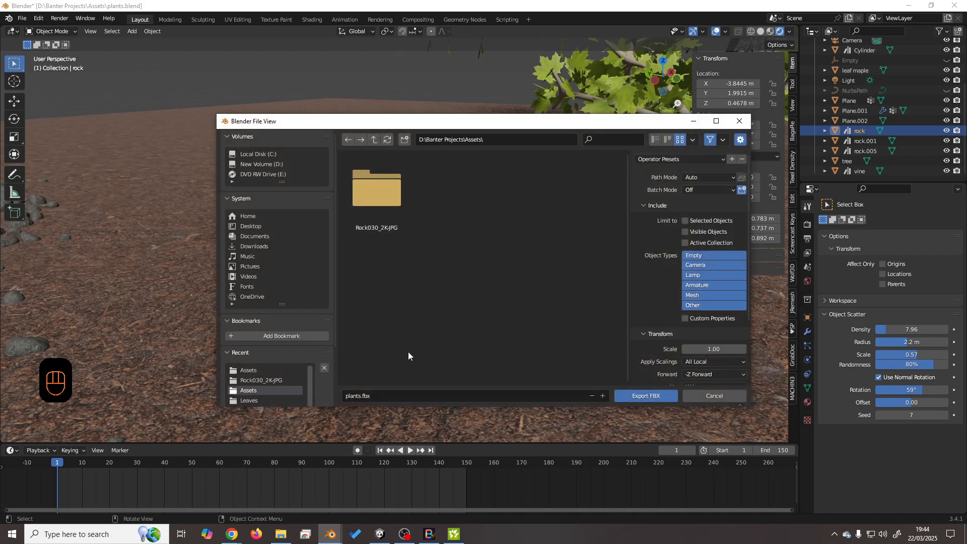
Set the export destination to the Assets folder of the SFB220325 project inside Banter Projects.
click(373, 142)
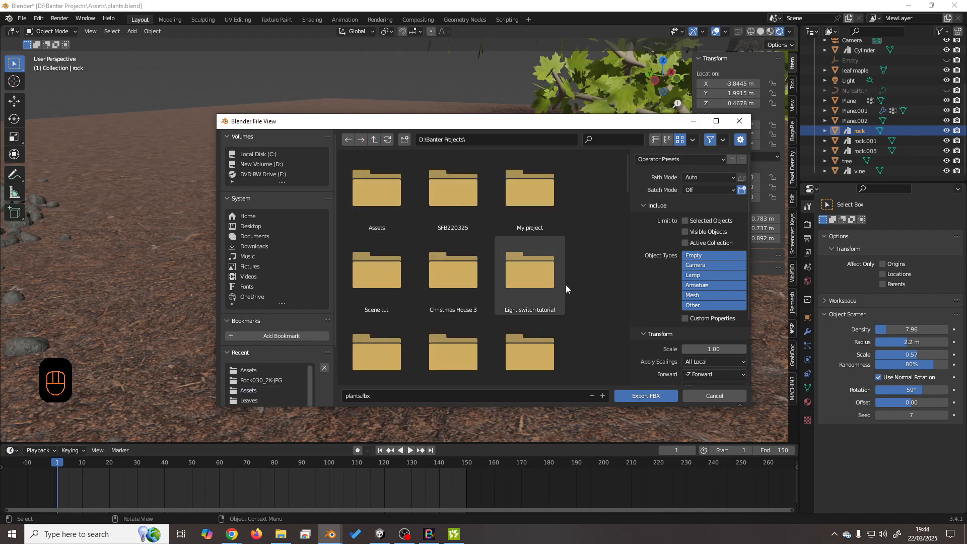
scroll(551, 298, down, 10)
scroll(564, 300, down, 5)
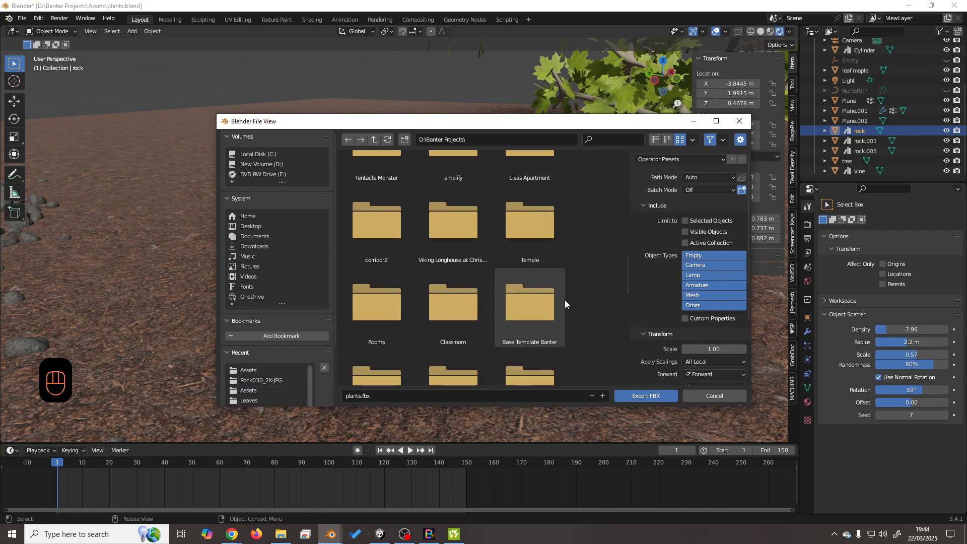
scroll(565, 300, down, 3)
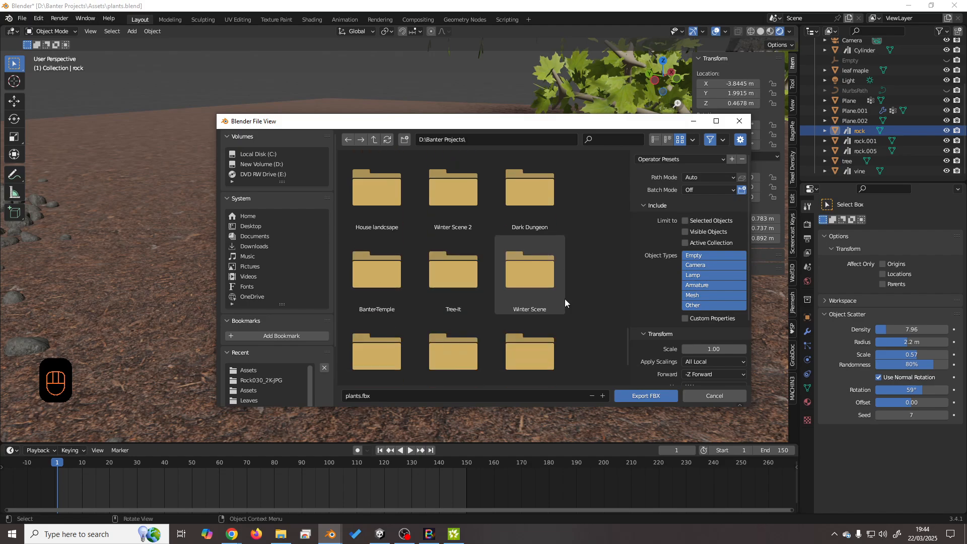
scroll(478, 211, up, 3)
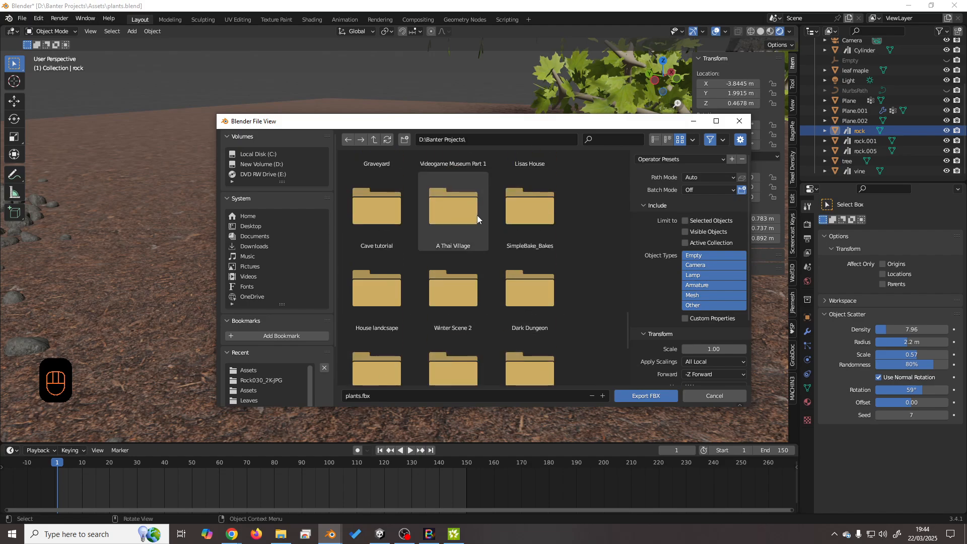
drag(628, 341, 619, 150)
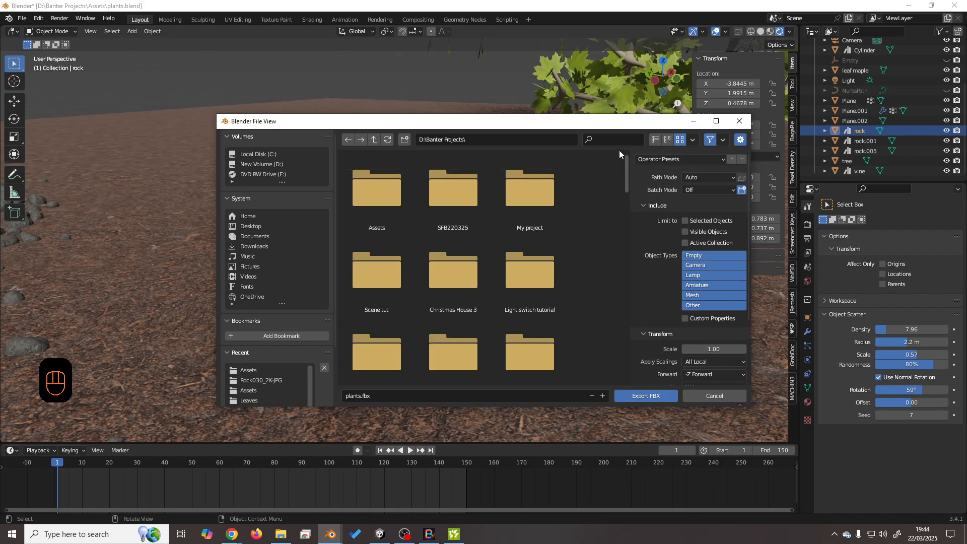
double_click(459, 192)
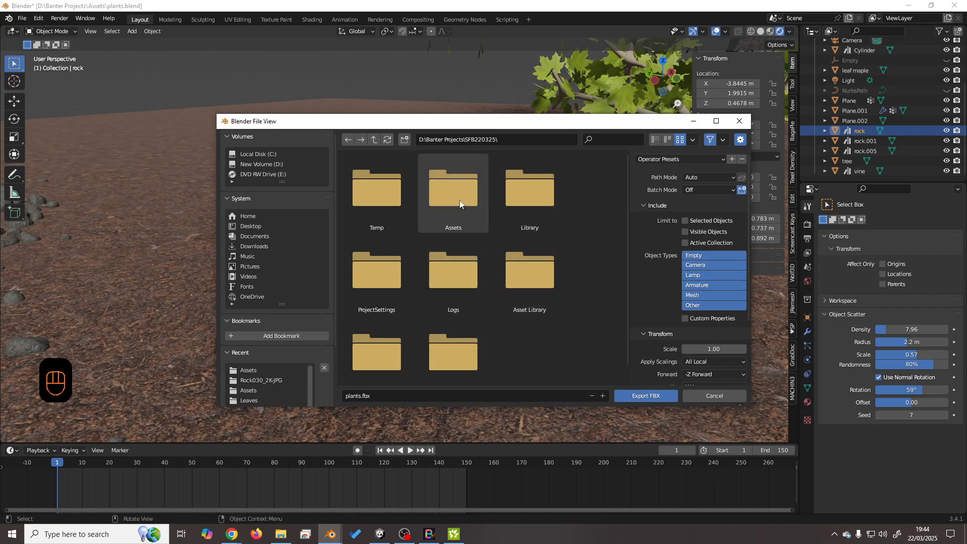
double_click(459, 201)
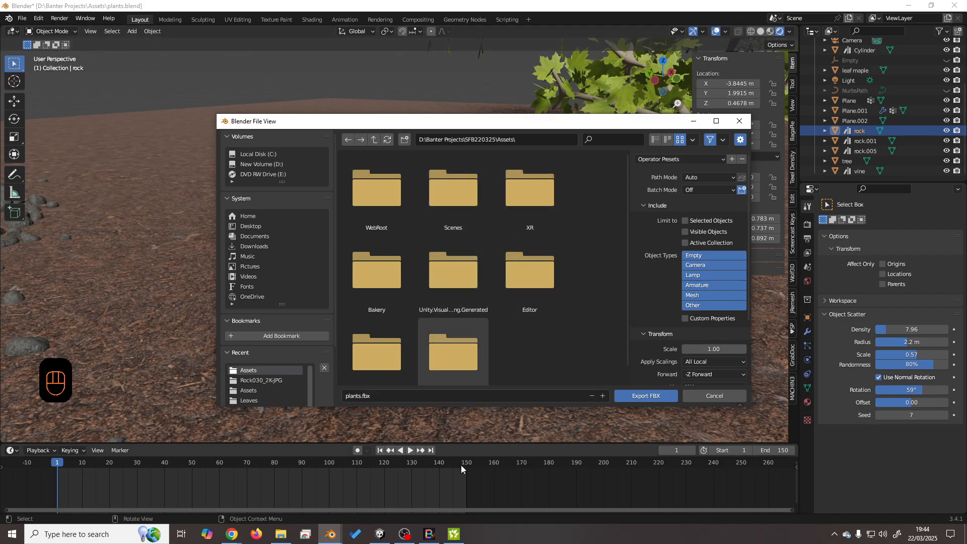
Export the rock as rock.fbx, limited to selected objects and the Mesh object type.
click(377, 397)
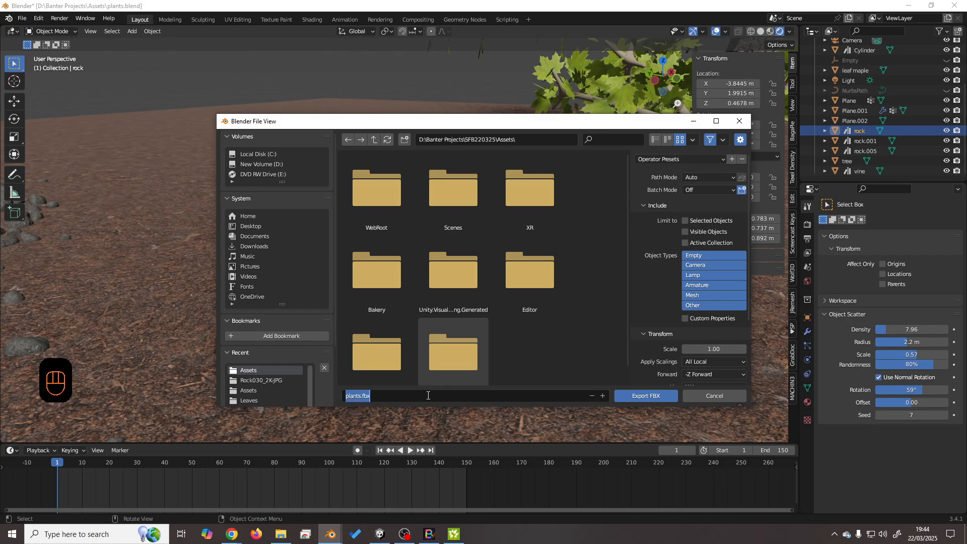
text(rocks)
key(BackSpace)
click(708, 222)
click(703, 296)
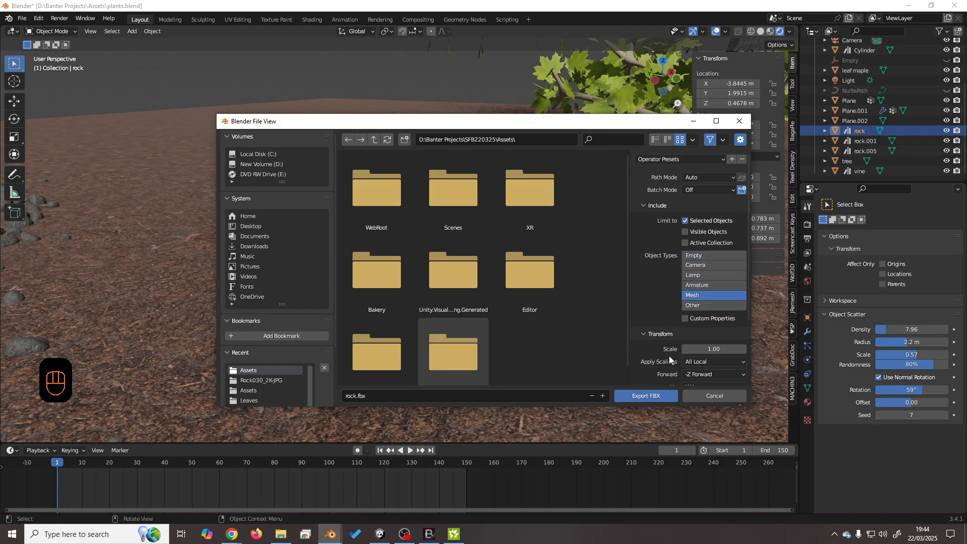
click(636, 397)
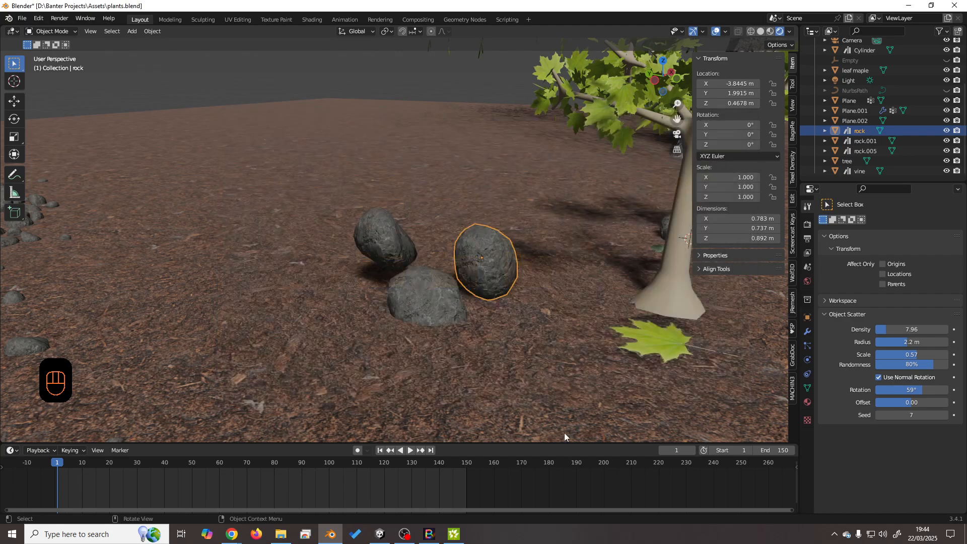
Switch to Unity, add the rock model to SampleScene, frame it in view and activate the Move tool.
click(380, 534)
click(263, 459)
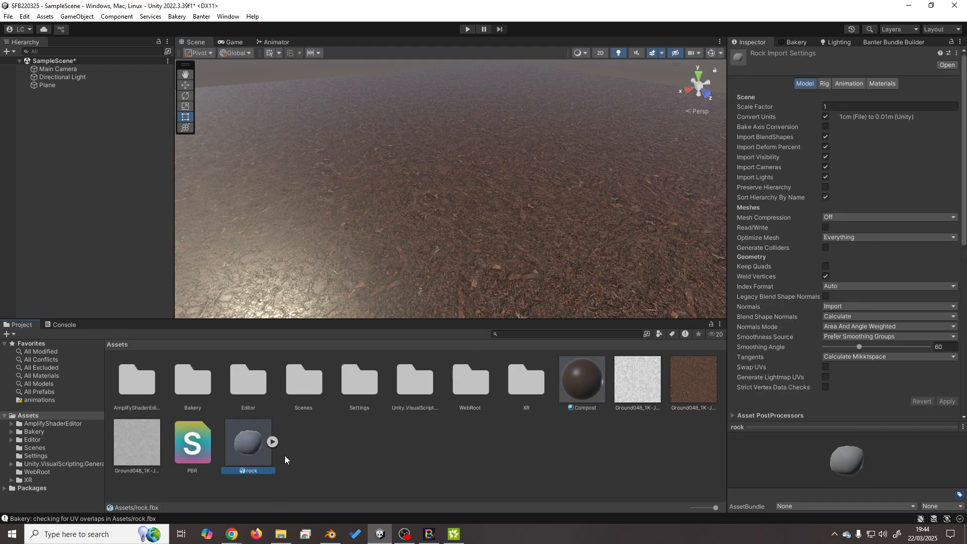
drag(255, 448, 90, 182)
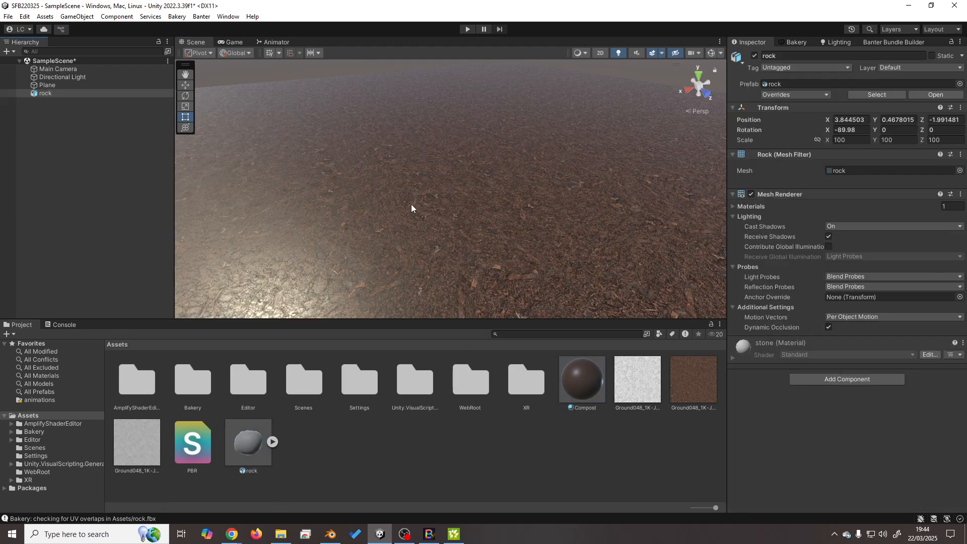
key(f)
middle_drag(470, 231, 476, 220)
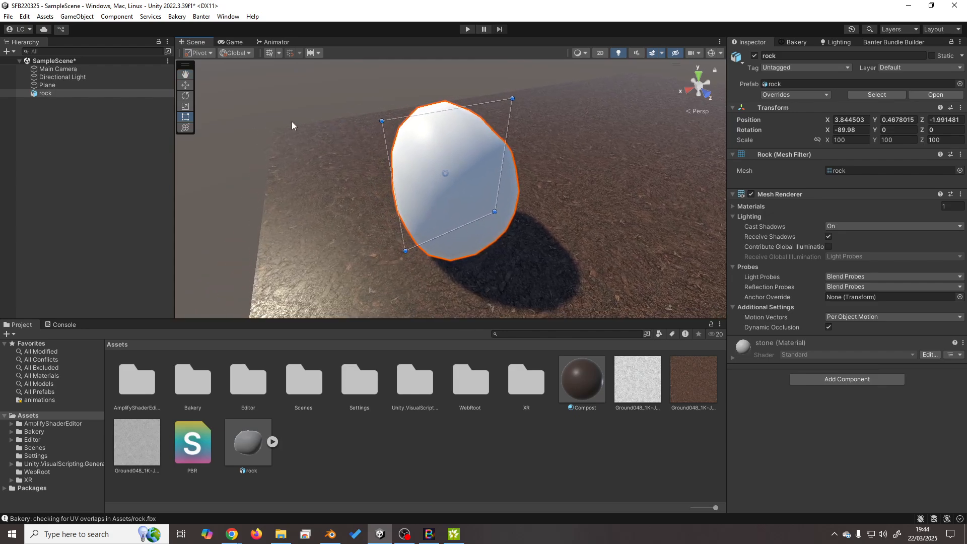
click(186, 86)
right_drag(471, 246, 507, 239)
middle_drag(523, 251, 460, 247)
right_drag(460, 246, 484, 217)
Create a material named stone in the Assets folder and apply it to the rock.
click(361, 442)
right_click(361, 443)
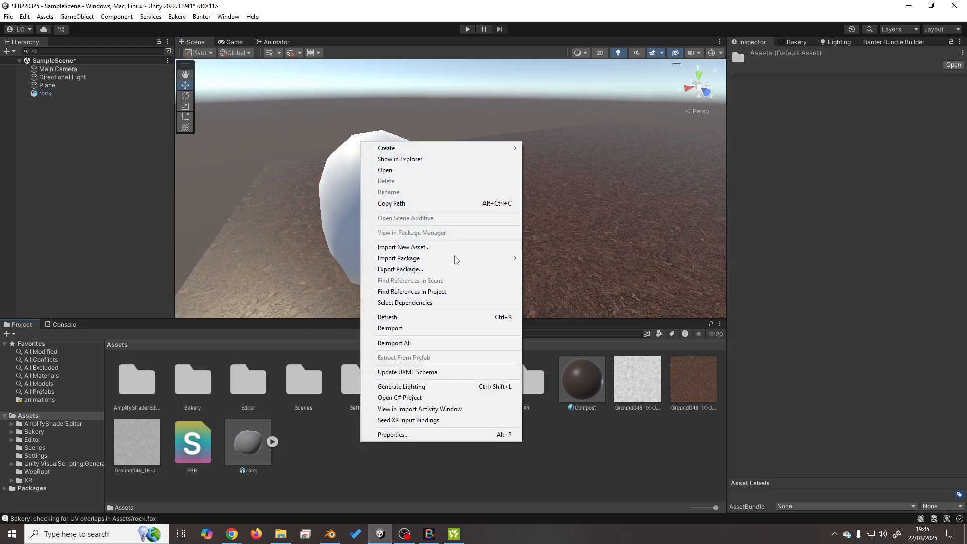
mouse_move(410, 151)
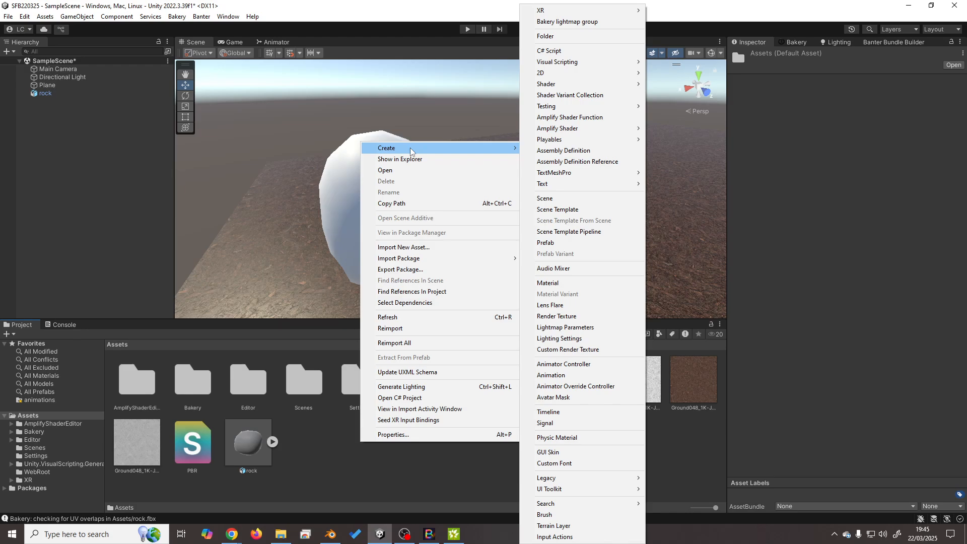
click(574, 285)
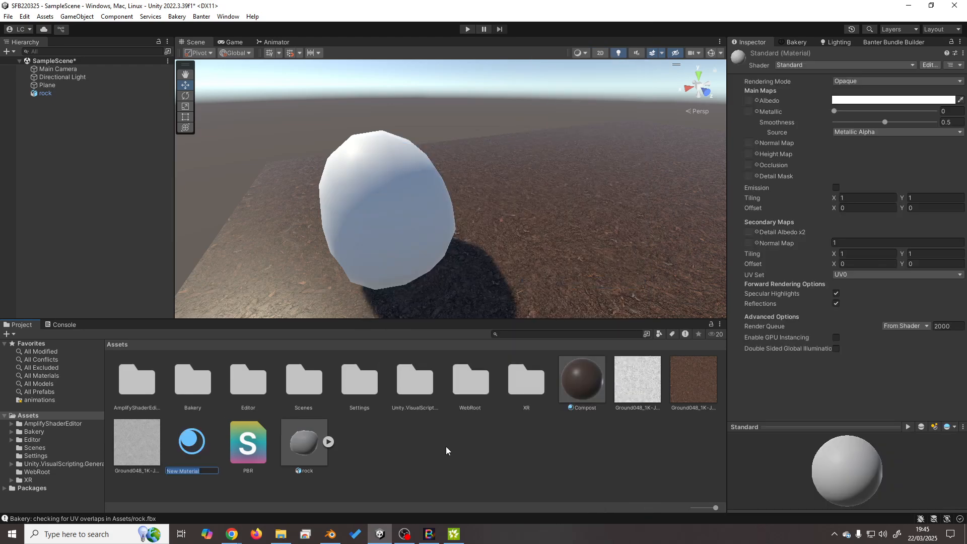
text(stone)
key(Return)
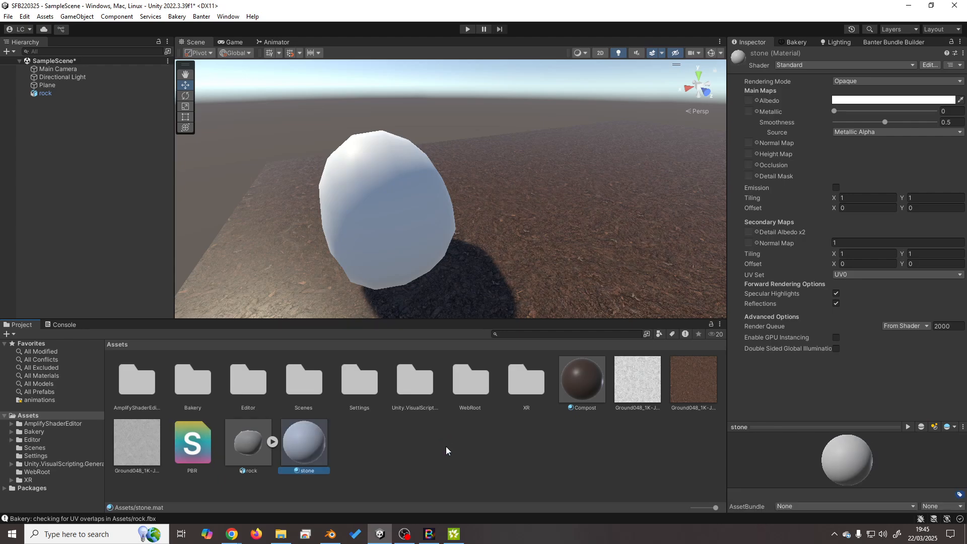
drag(298, 457, 359, 263)
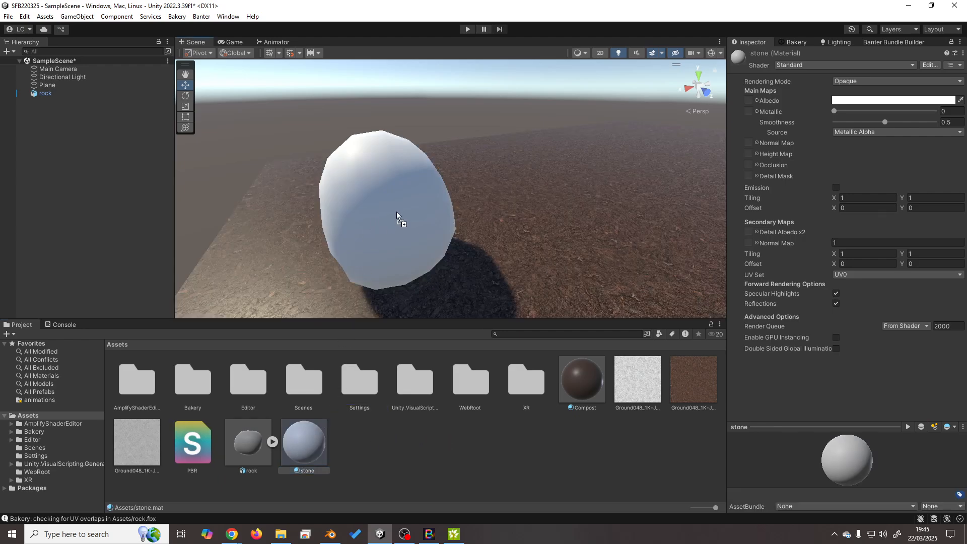
drag(397, 211, 398, 212)
click(438, 460)
right_click(420, 455)
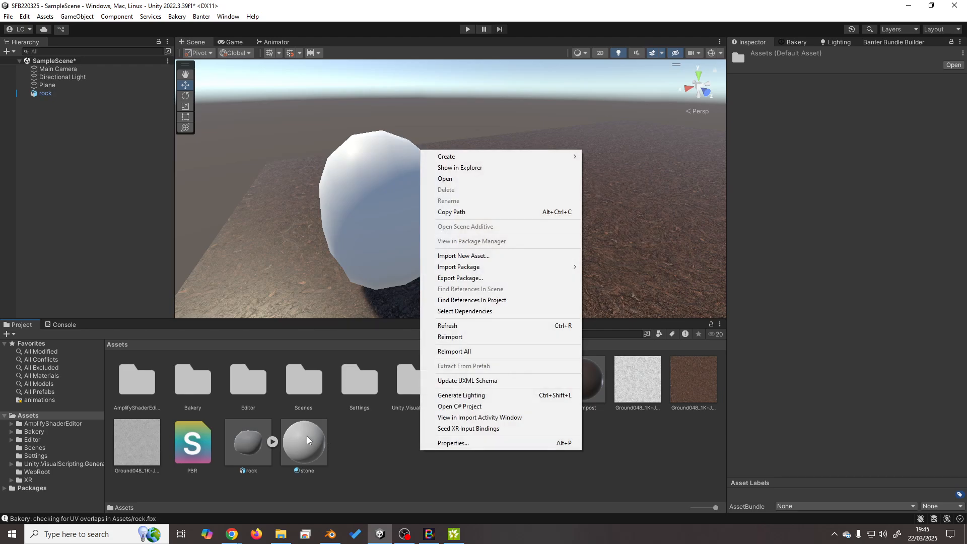
click(307, 437)
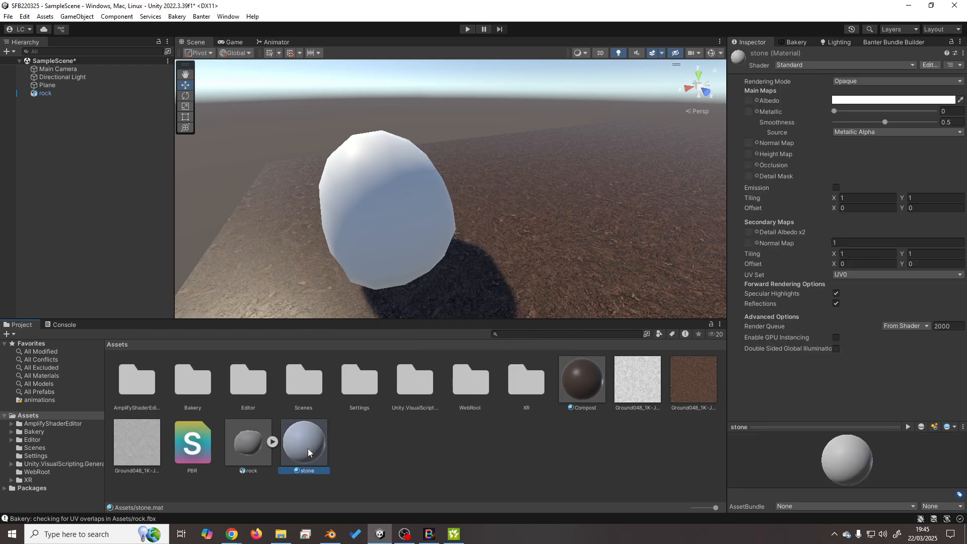
Create an Amplify surface shader named triplanar in the Assets folder.
right_click(403, 456)
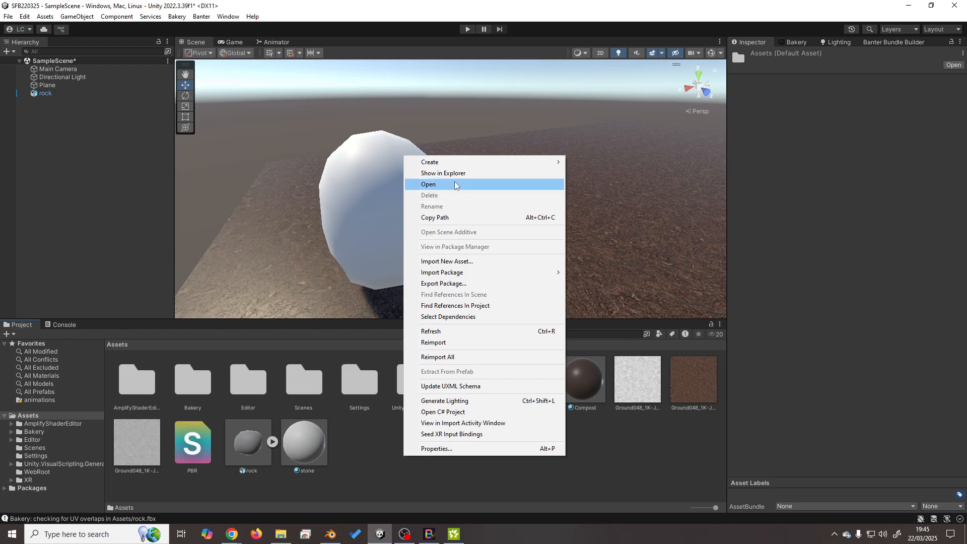
mouse_move(450, 167)
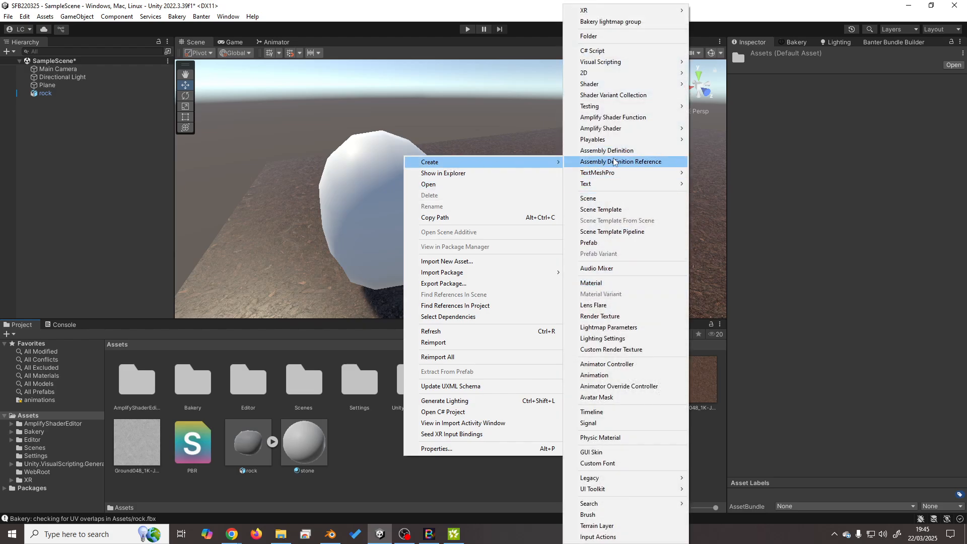
mouse_move(614, 132)
click(740, 128)
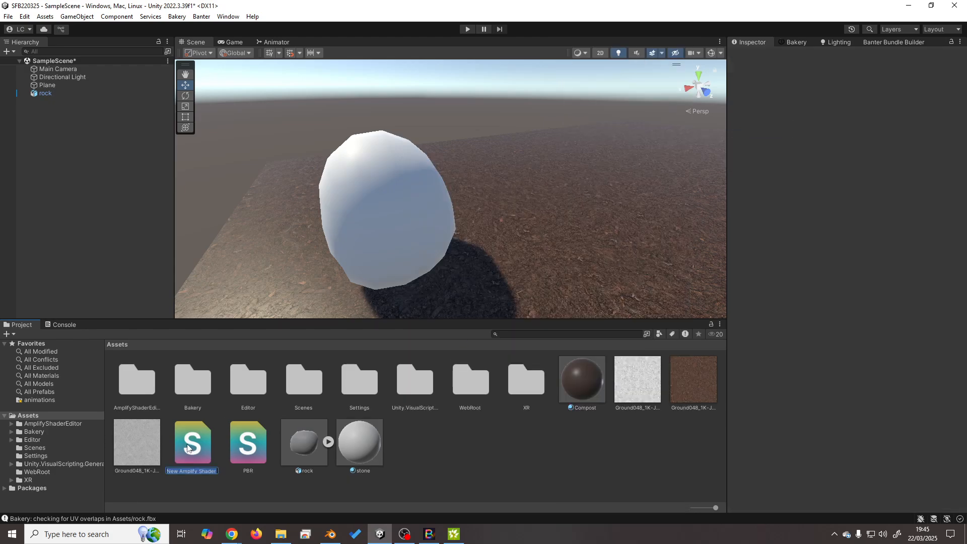
text(triplanar)
key(Return)
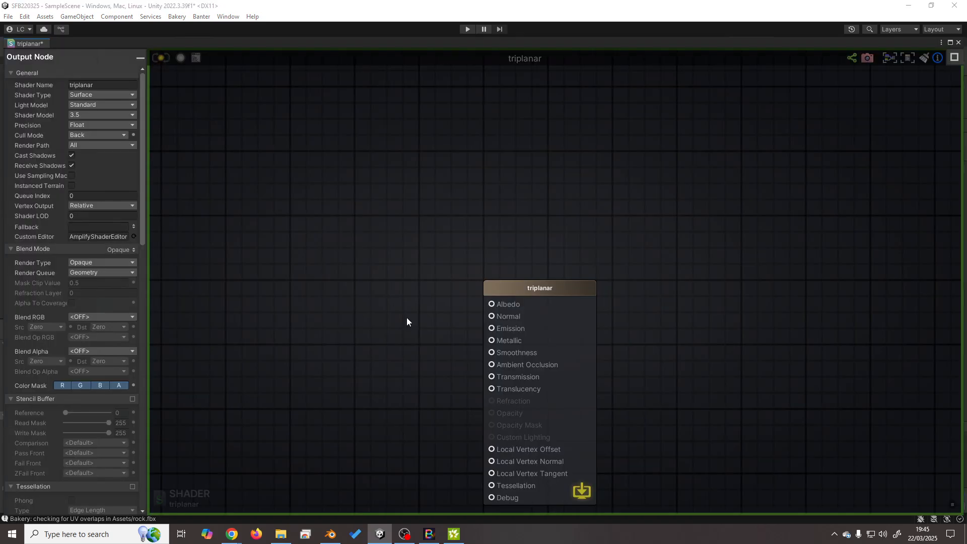
right_drag(542, 313, 627, 212)
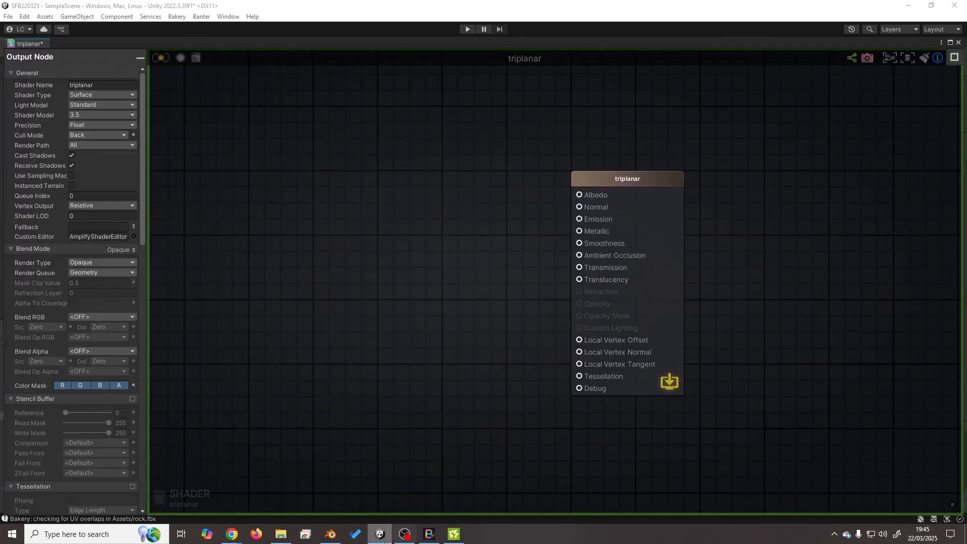
Switch to Blender and examine the stone material's mapping and texture nodes in the Shading workspace.
click(331, 535)
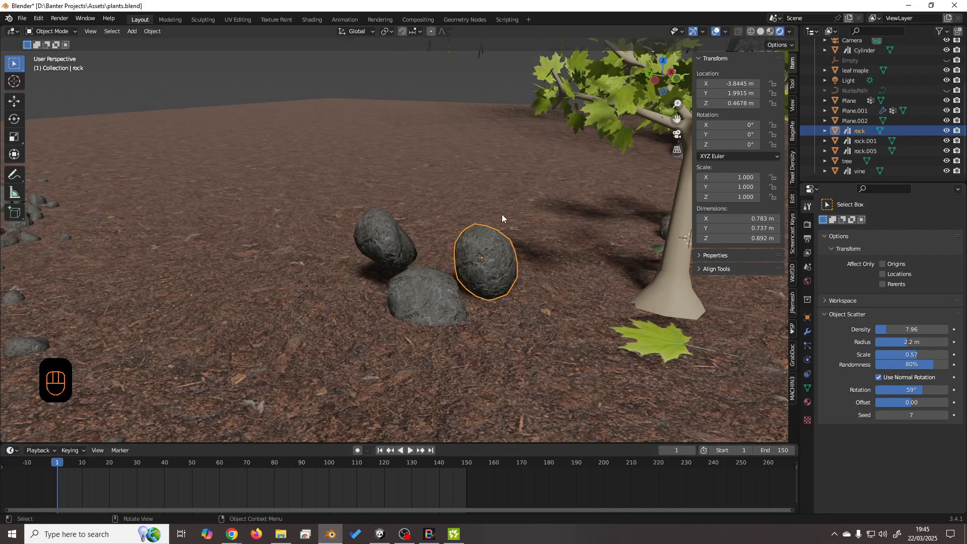
click(307, 19)
mouse_move(380, 371)
middle_down()
mouse_move(338, 493)
mouse_move(388, 446)
middle_up()
middle_drag(474, 344, 479, 449)
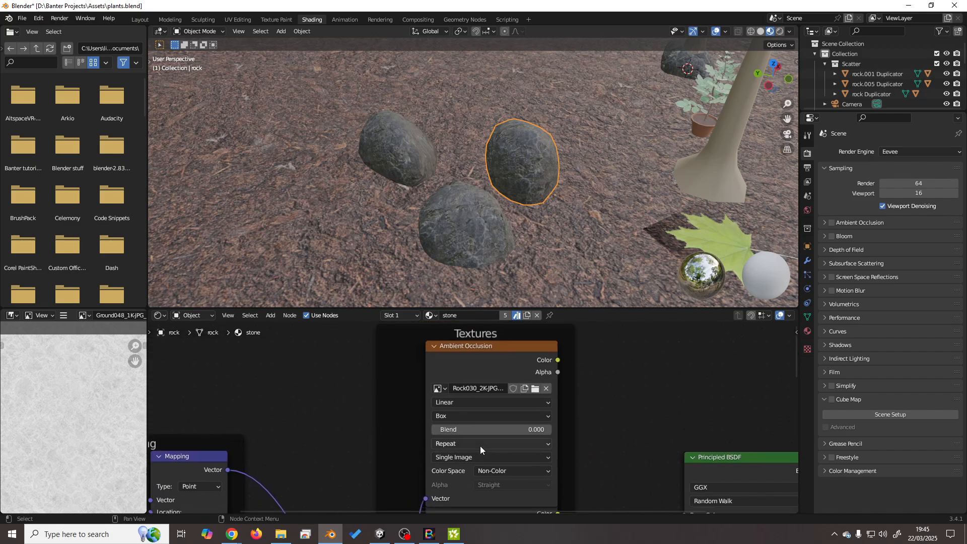
middle_drag(301, 476, 312, 428)
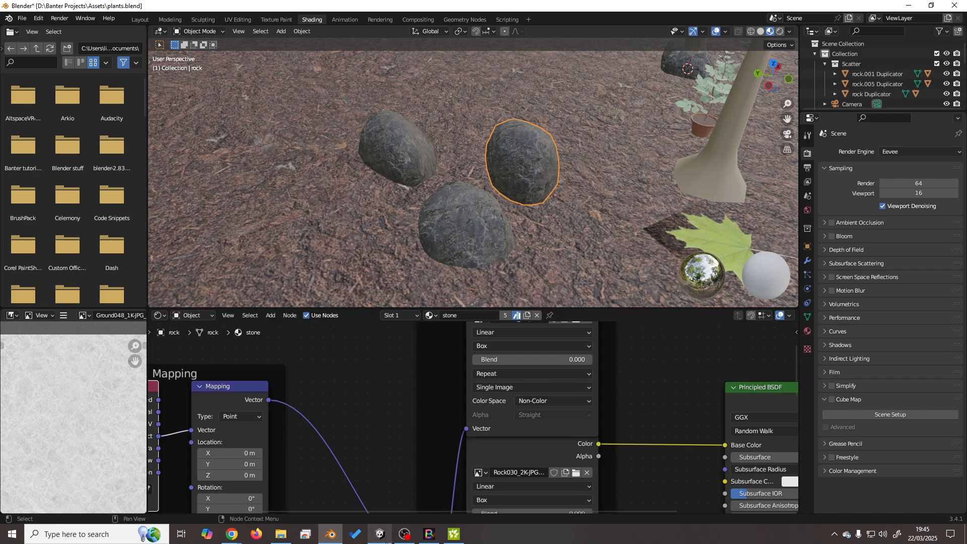
Switch to Unity and prefix the triplanar shader's name with the author's first name and a slash.
click(380, 534)
click(629, 175)
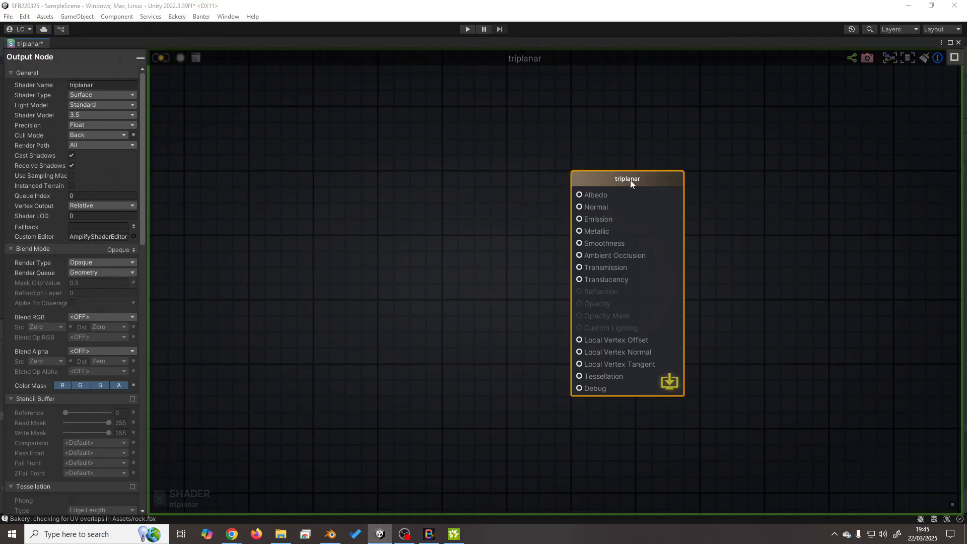
click(125, 82)
key(Home)
text(Lisa/)
Add three Texture Sample nodes to the triplanar shader and arrange them in a column before the output node.
click(388, 128)
click(401, 247)
click(386, 365)
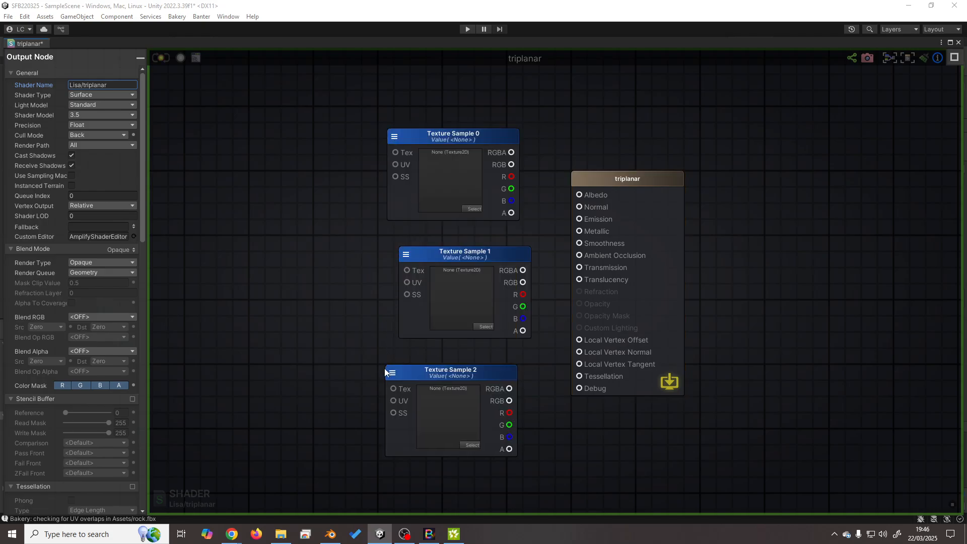
drag(445, 142, 310, 106)
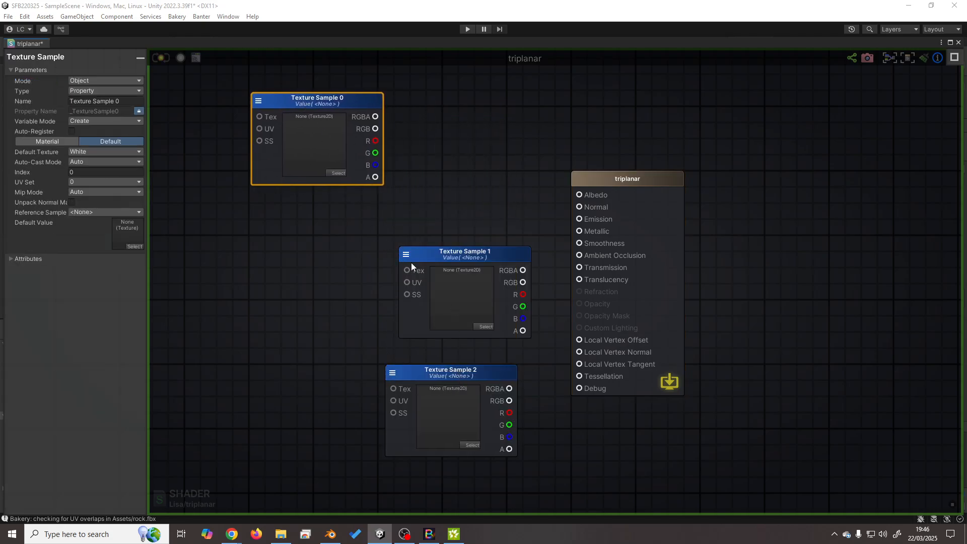
drag(445, 258, 296, 230)
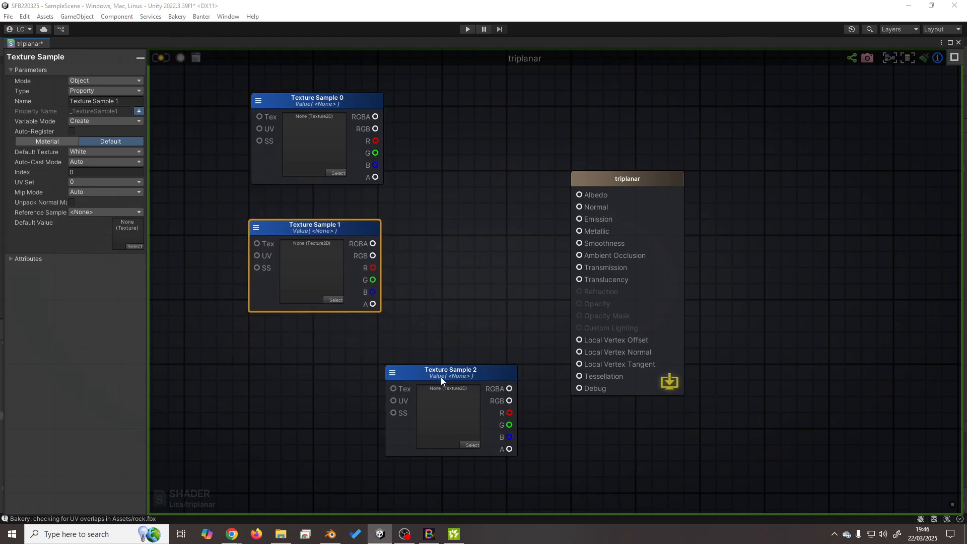
drag(440, 376, 300, 357)
Switch to Blender and examine which texture maps feed the stone material, including base color, roughness and normal.
key(alt+Tab)
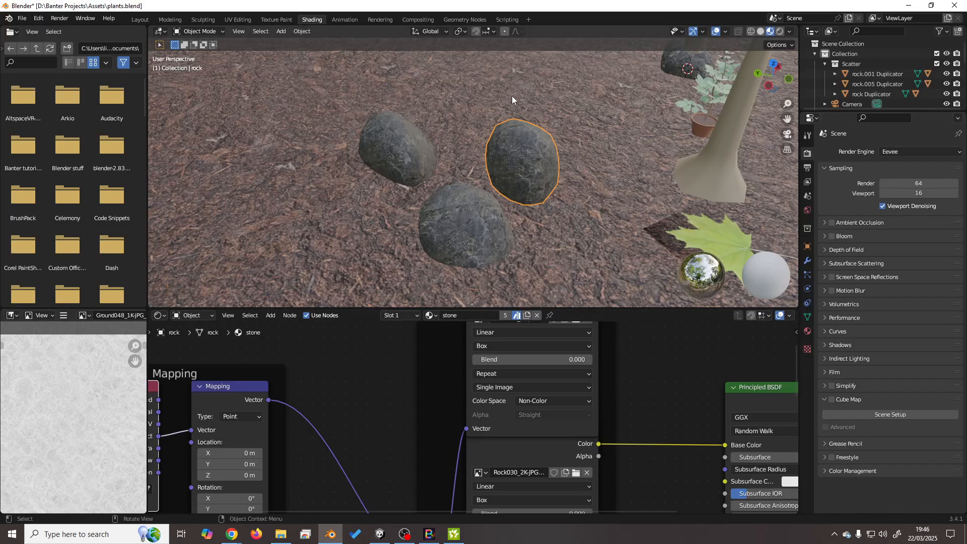
scroll(473, 404, down, 3)
scroll(473, 403, down, 2)
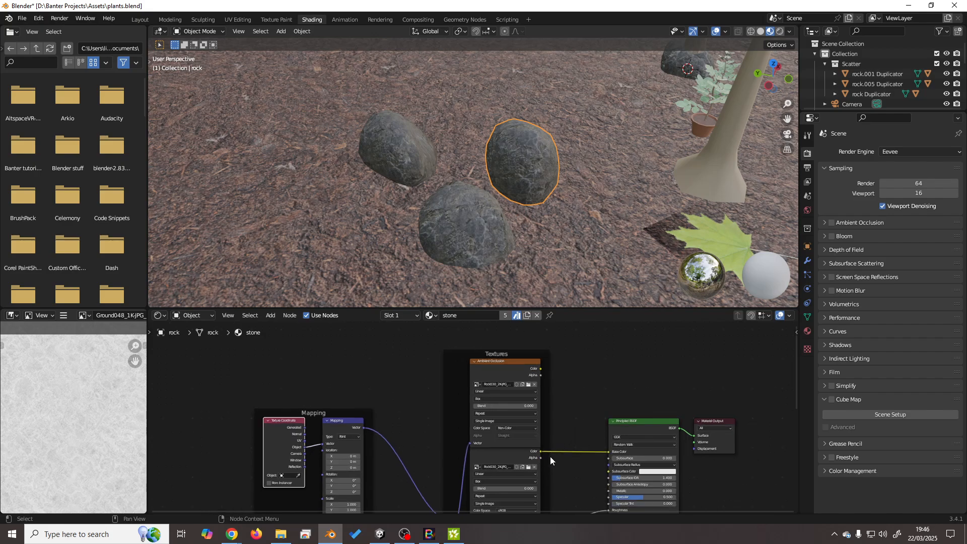
middle_drag(553, 461, 562, 382)
scroll(562, 381, up, 4)
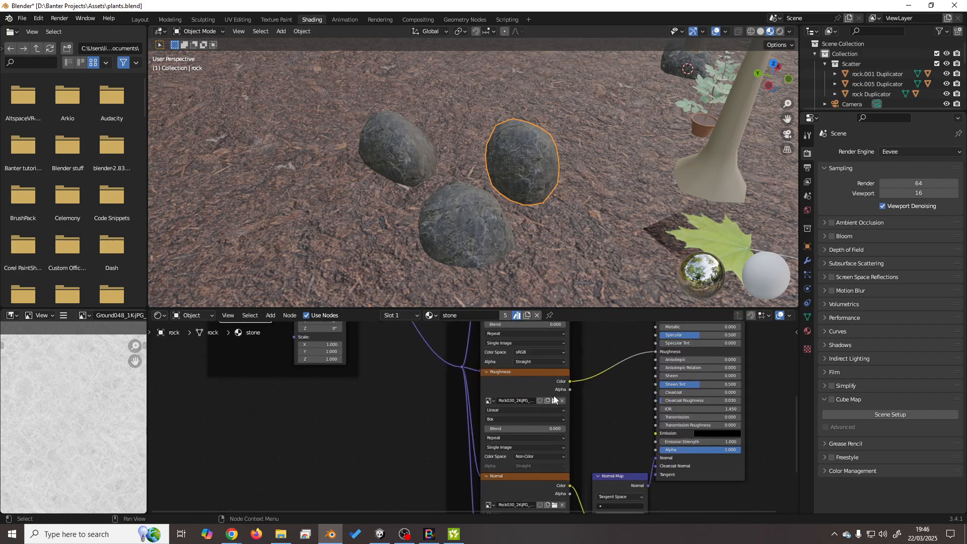
click(506, 374)
middle_drag(621, 347, 608, 419)
middle_drag(595, 357, 598, 396)
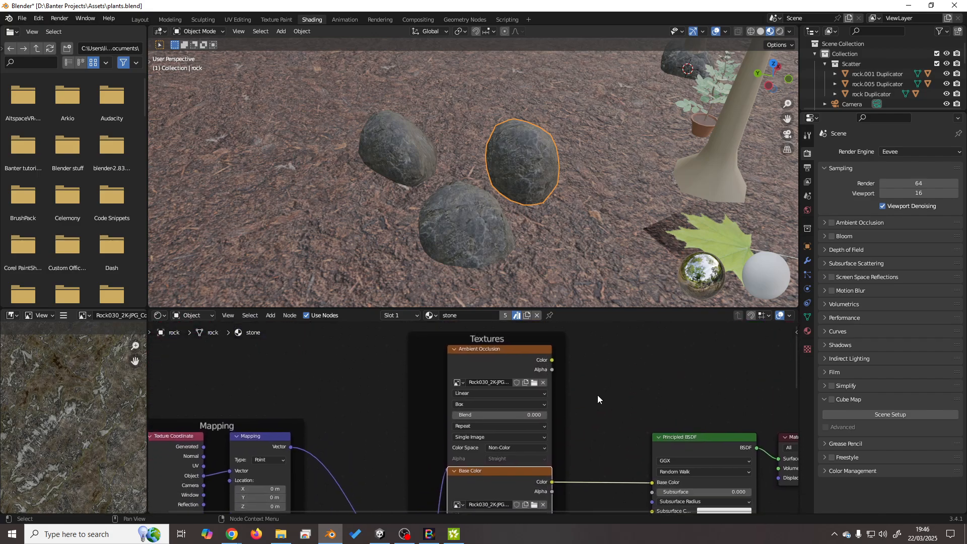
Switch to Unity and rename the first texture sample node Colour.
key(alt+Tab)
click(302, 99)
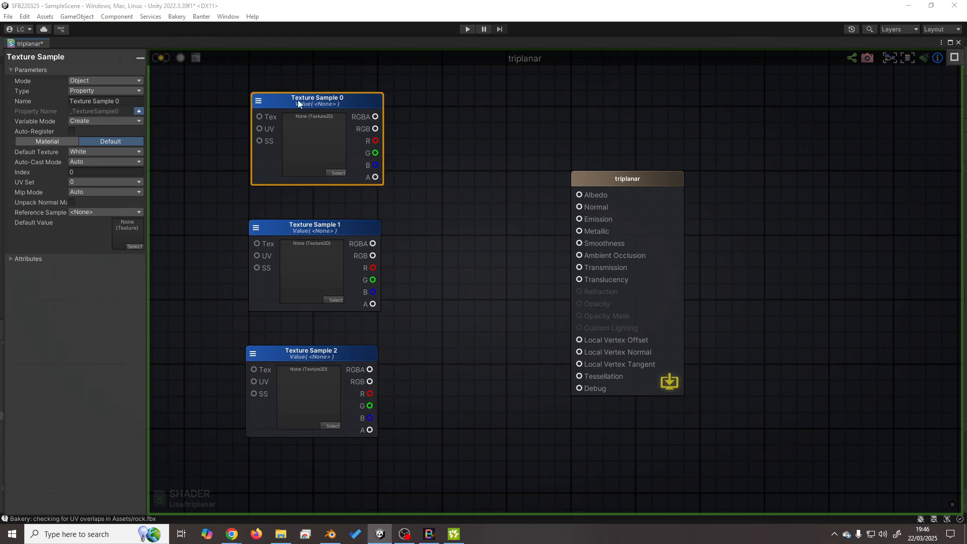
text(Colour)
click(322, 231)
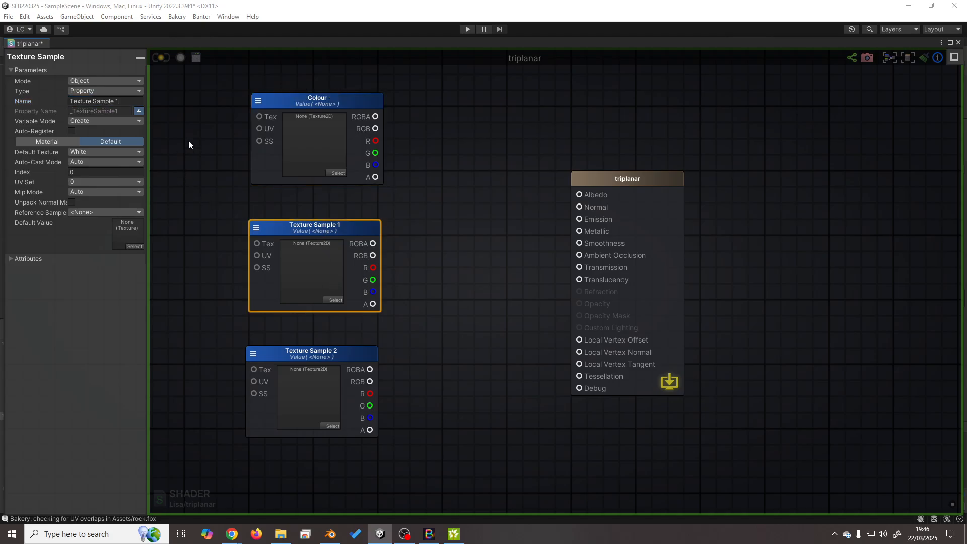
Delete all three texture sample nodes from the triplanar shader graph.
click(318, 100)
key(Delete)
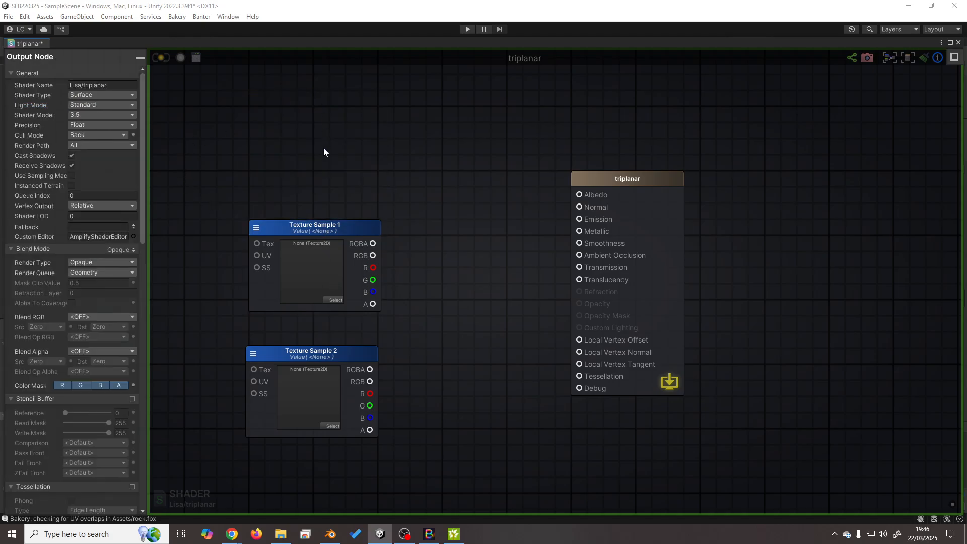
click(326, 226)
key(Delete)
click(319, 356)
key(Delete)
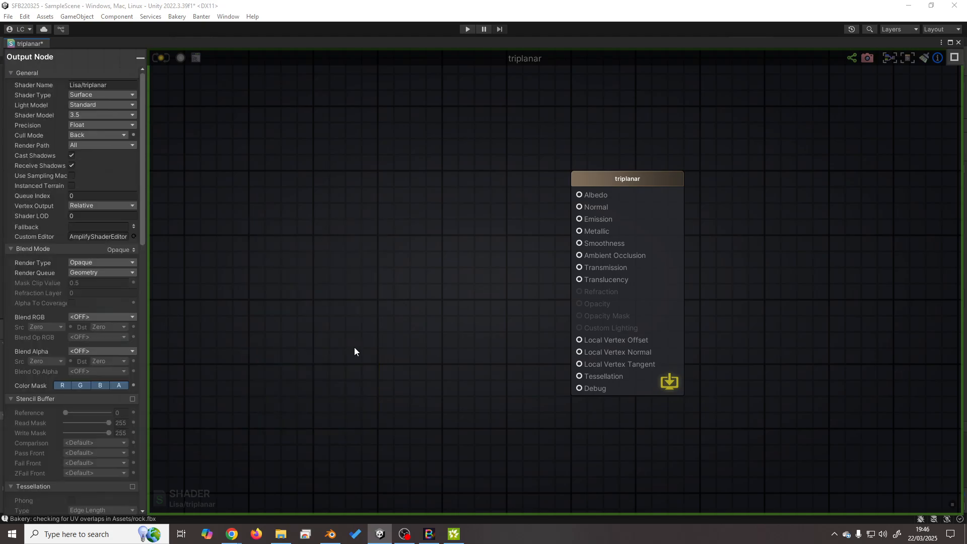
Search the node list for "text" to add a texture node to the triplanar shader.
middle_drag(562, 240, 665, 255)
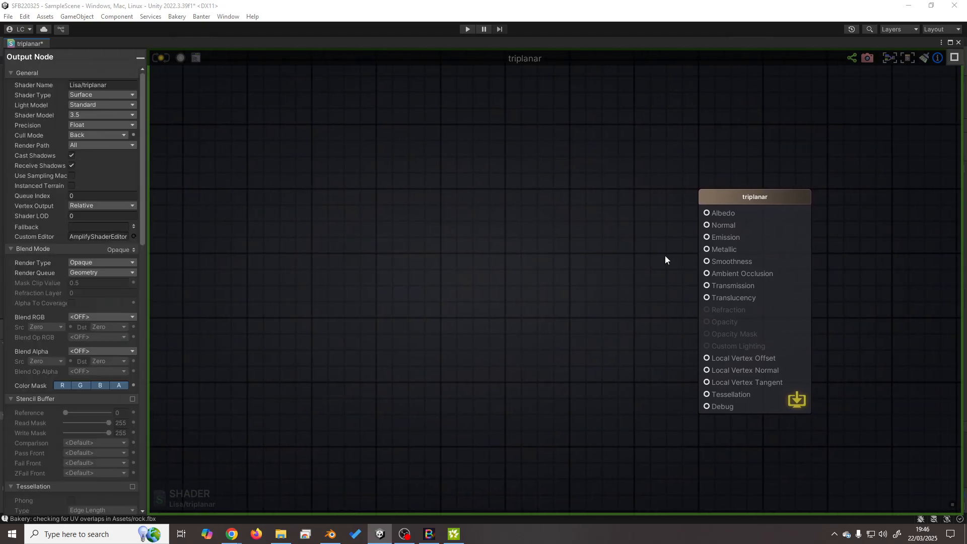
right_click(265, 164)
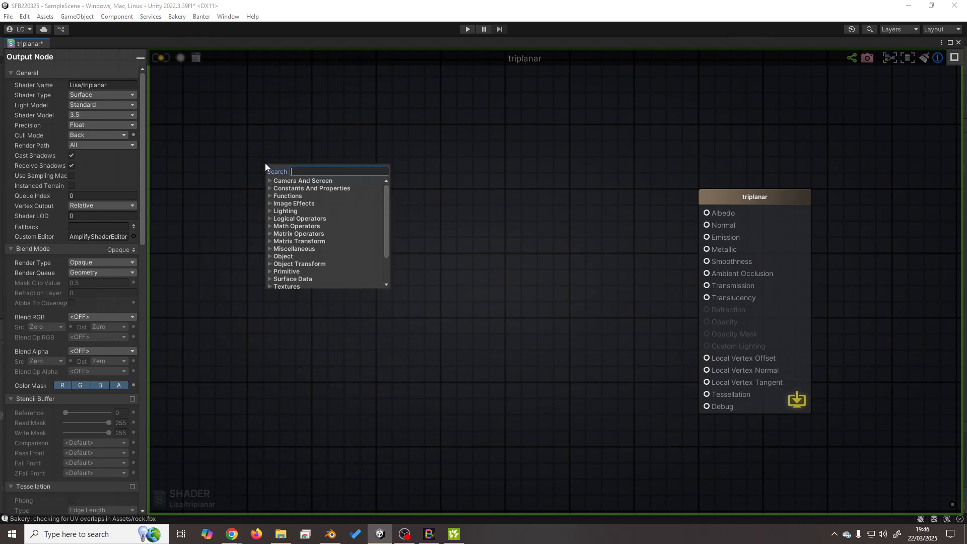
text(text)
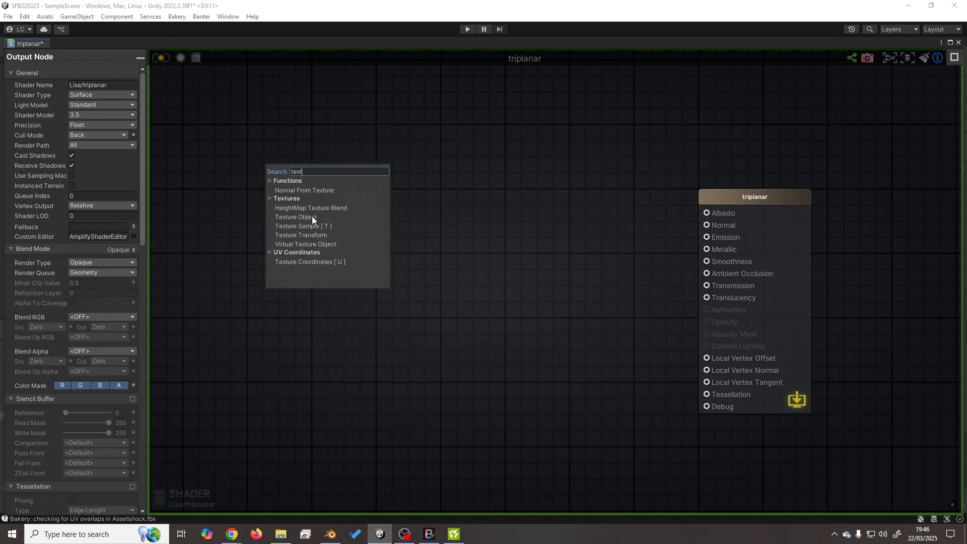
Add a Texture Object node and duplicate it twice, arranging the three nodes in a column.
click(313, 216)
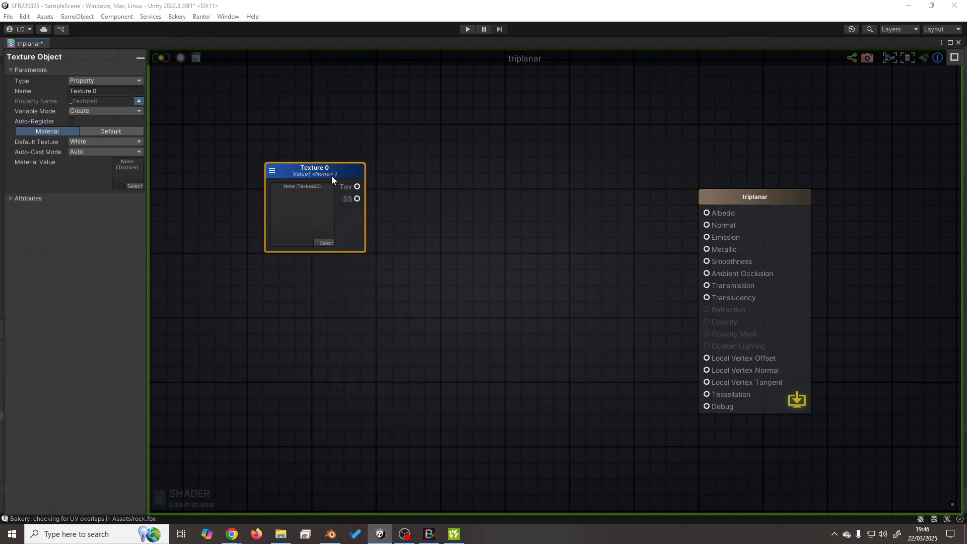
drag(332, 176, 301, 157)
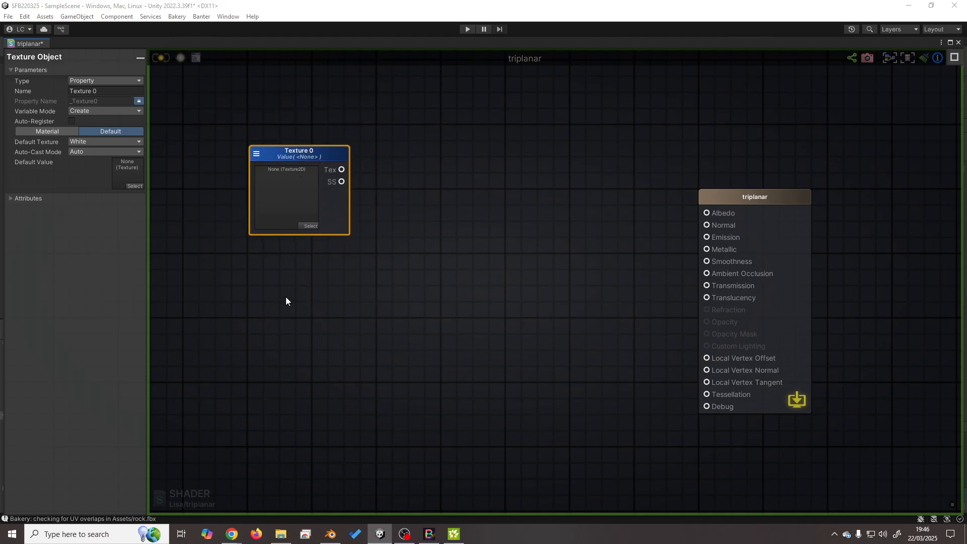
key(ctrl+d)
drag(333, 306, 297, 273)
key(ctrl+d)
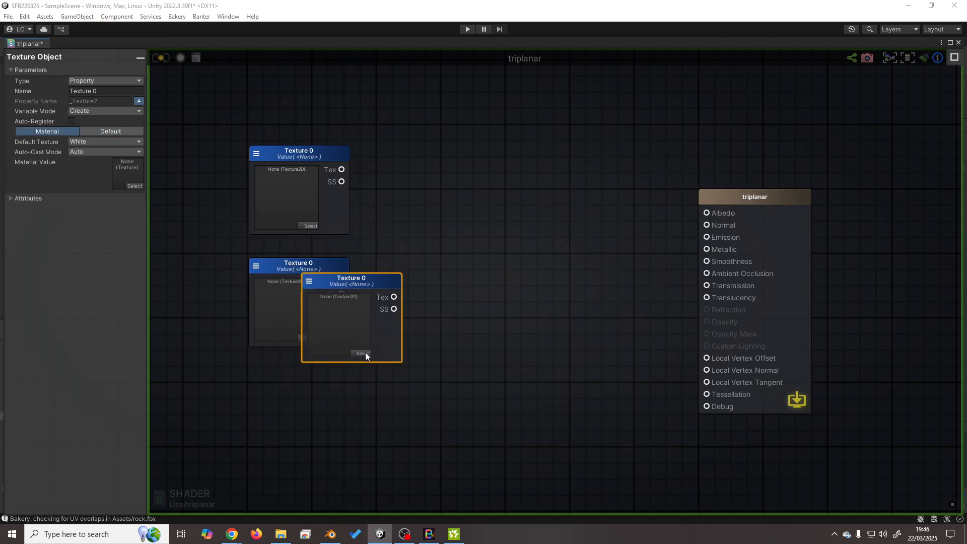
drag(358, 283, 302, 382)
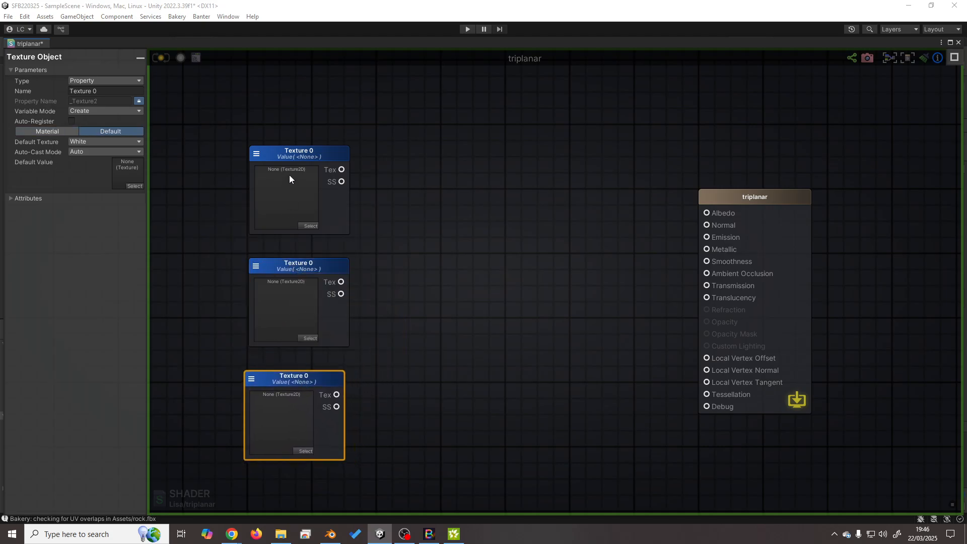
Name the upper texture node Colour and the middle one Roughness, giving the Roughness node a Black default texture.
double_click(295, 156)
text(Colour)
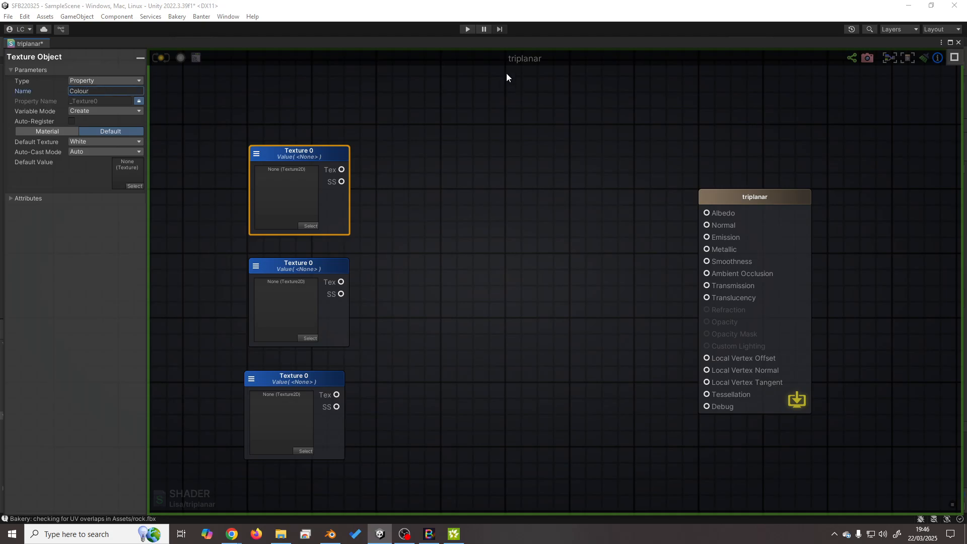
double_click(264, 268)
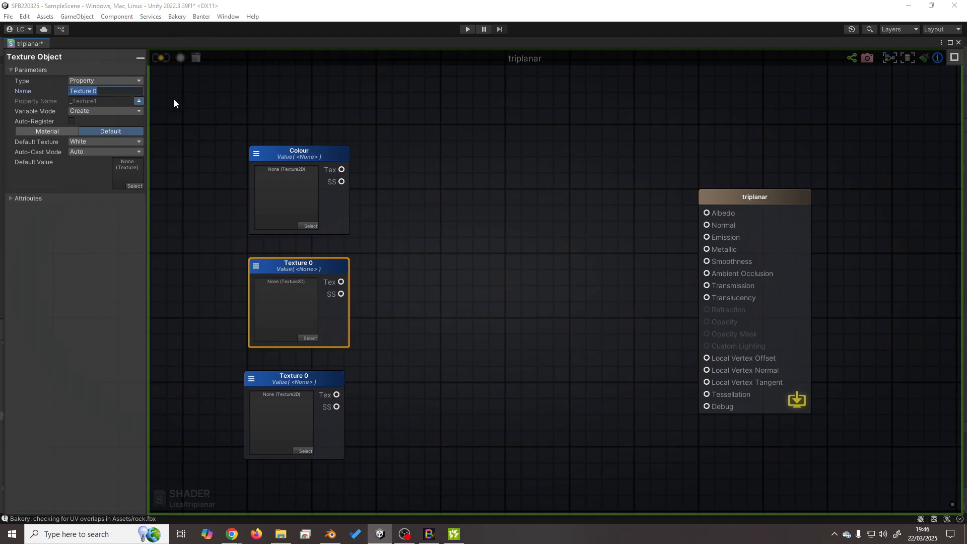
text(Roughness)
click(96, 141)
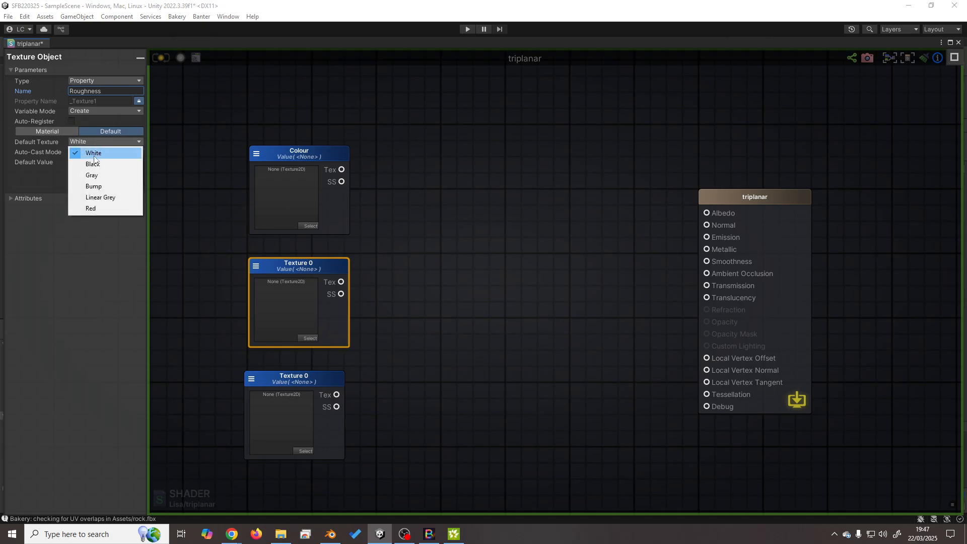
click(93, 165)
Name the lowest texture node AO and close the triplanar shader graph.
click(298, 382)
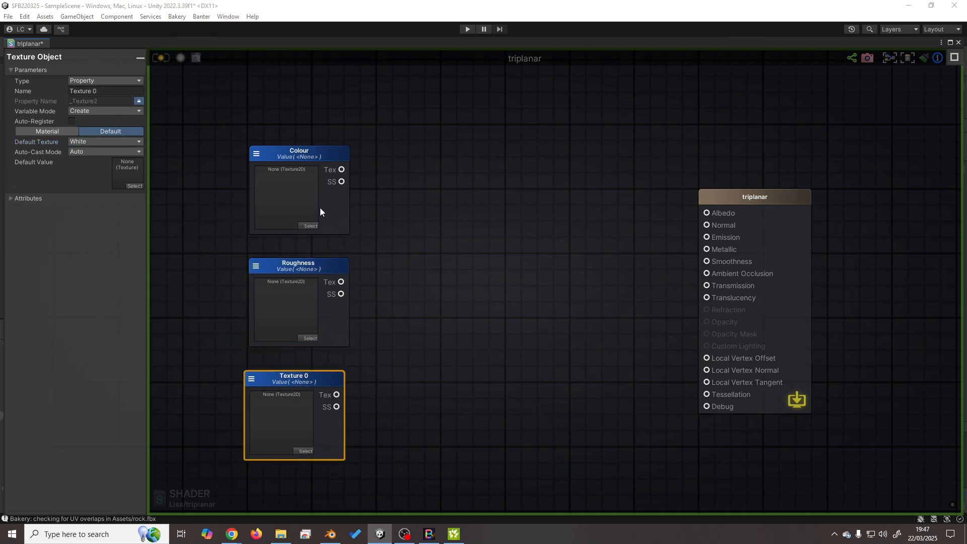
click(103, 92)
text(AO)
key(Return)
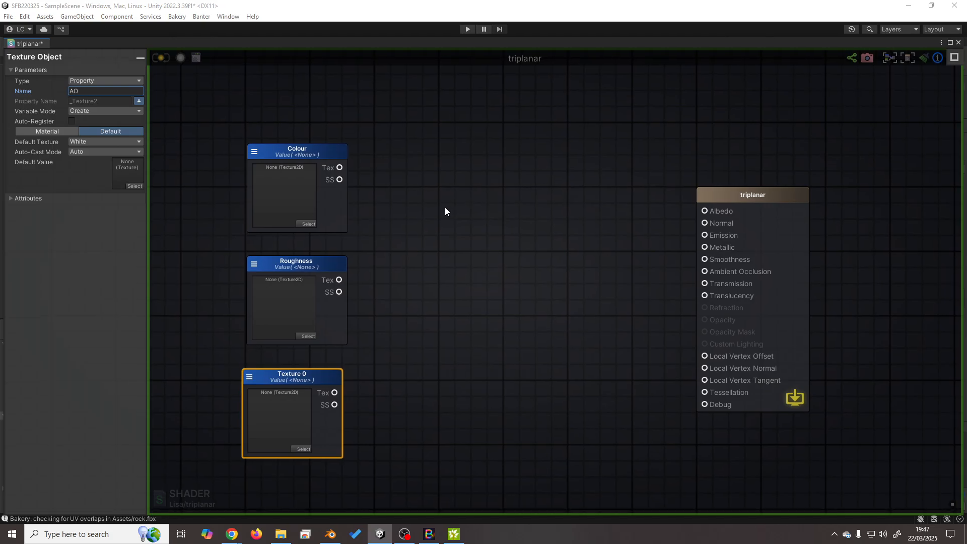
middle_drag(446, 207, 400, 196)
middle_drag(406, 244, 423, 237)
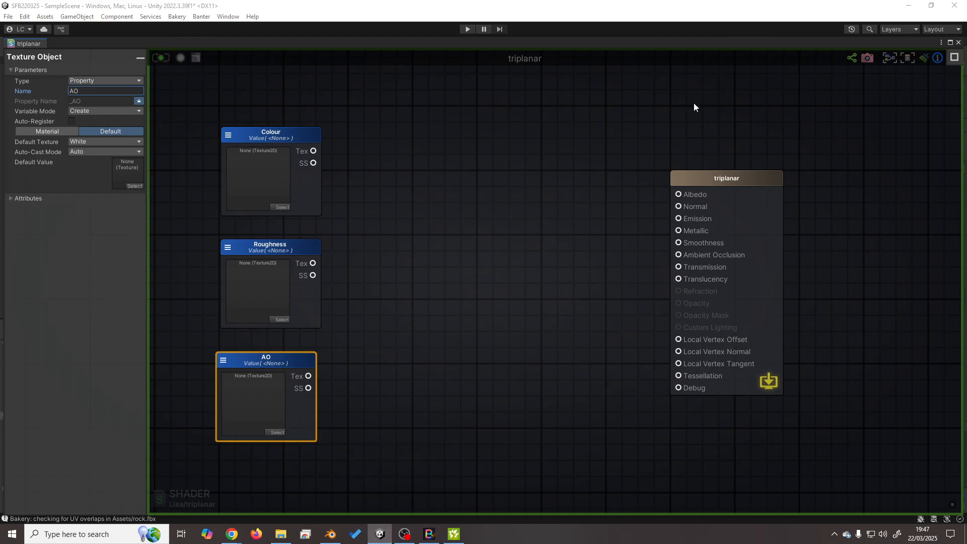
click(959, 43)
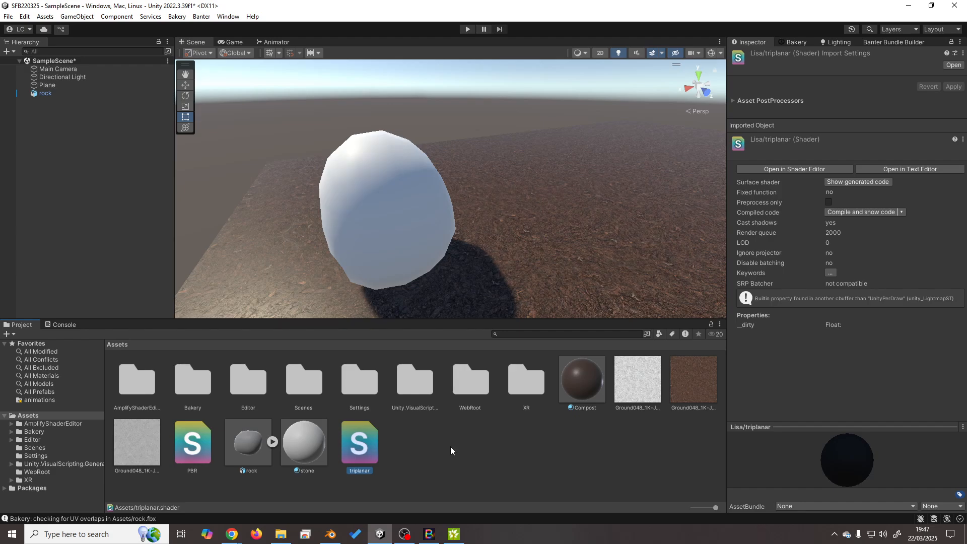
Disable sRGB on the Ground048 ambient occlusion and roughness textures and apply the import settings.
click(637, 389)
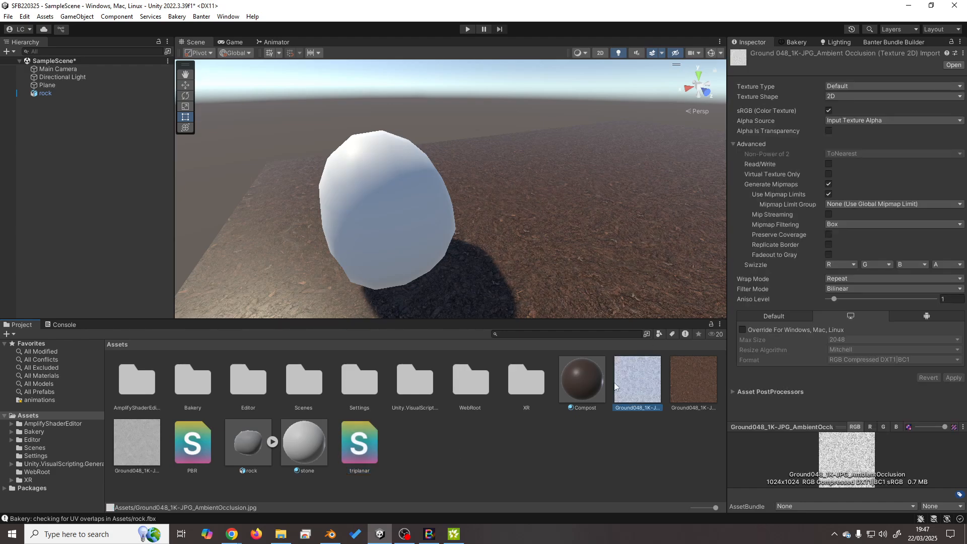
click(829, 111)
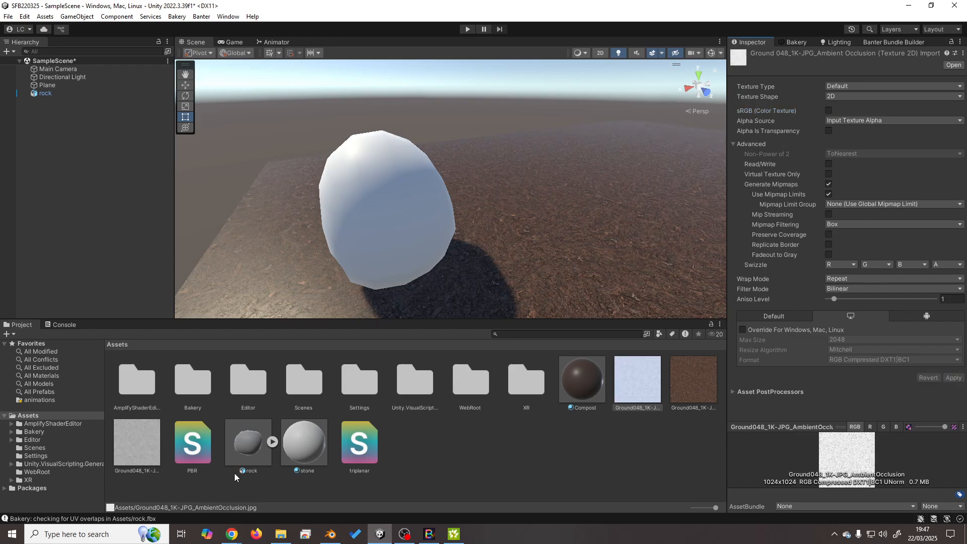
click(147, 450)
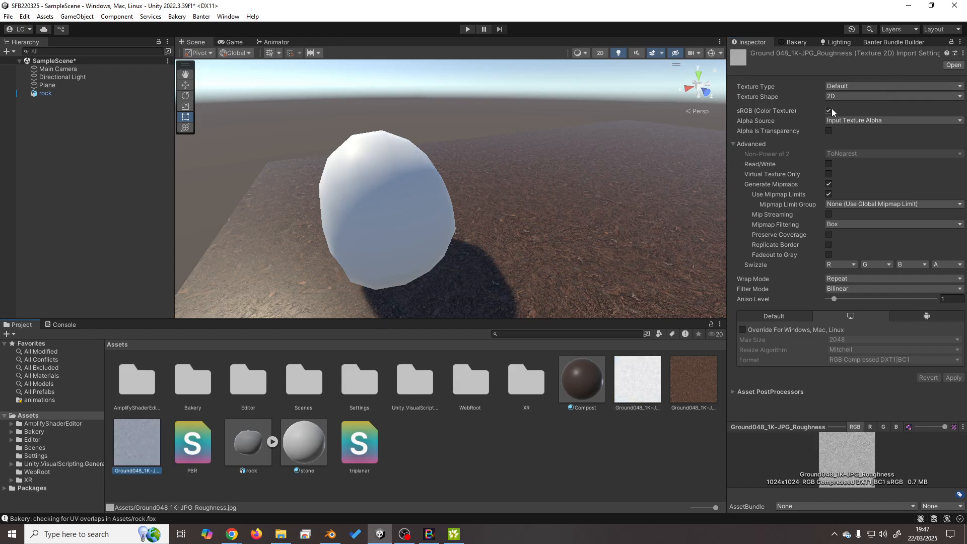
click(829, 111)
click(954, 378)
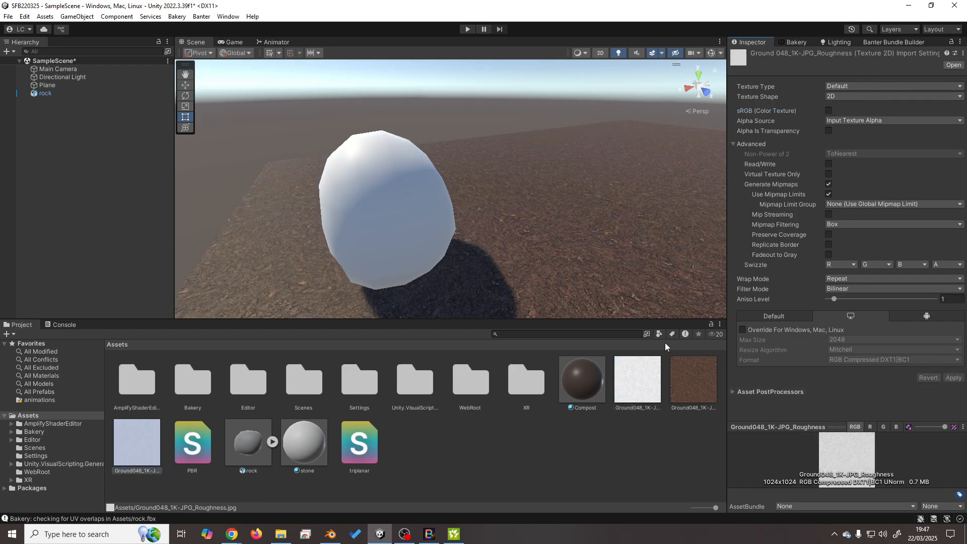
middle_drag(611, 286, 627, 134)
right_drag(627, 134, 482, 136)
middle_drag(482, 136, 581, 227)
right_drag(581, 227, 581, 222)
middle_drag(581, 222, 511, 218)
scroll(513, 232, down, 3)
Switch to Blender and save a copy of the stone material's ambient occlusion image into D:\Banter Projects\SFB220325\Assets.
click(331, 534)
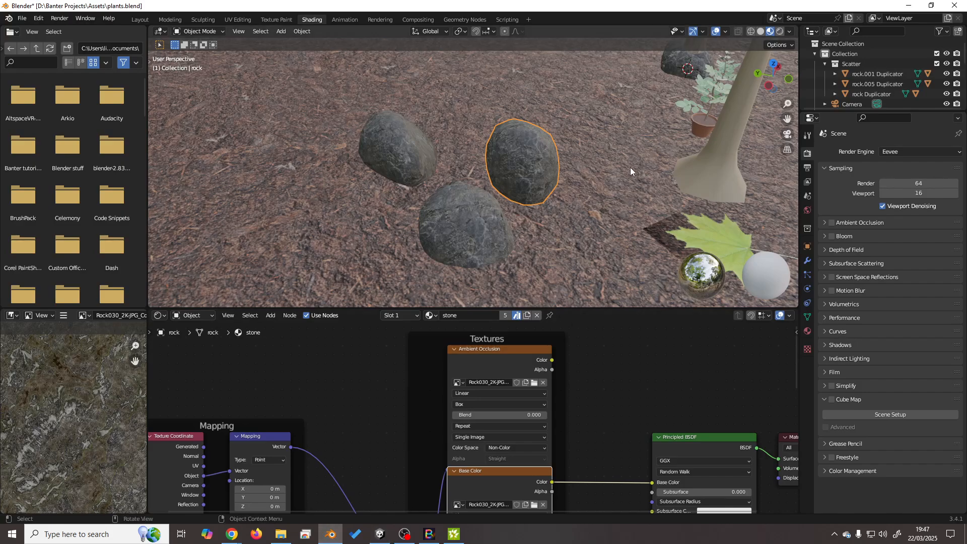
click(489, 374)
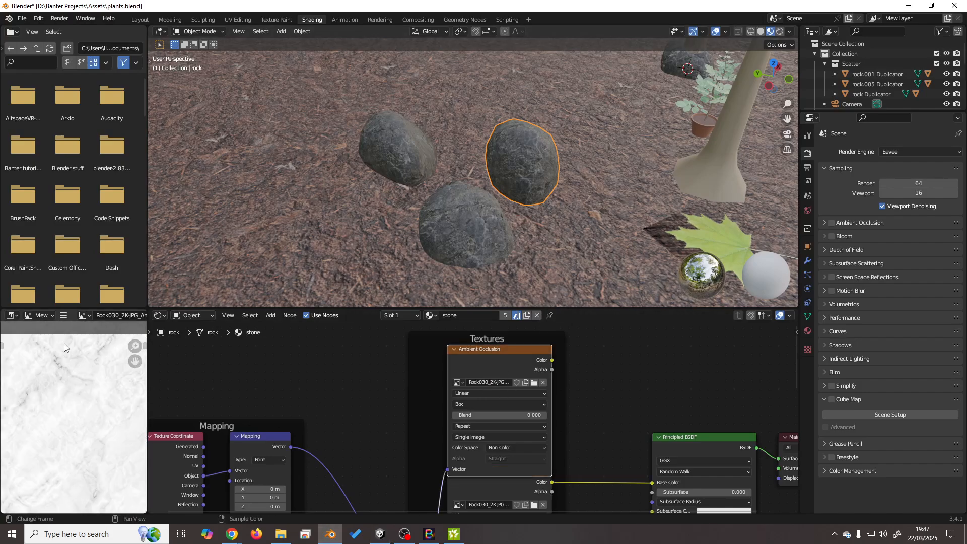
click(62, 318)
mouse_move(75, 337)
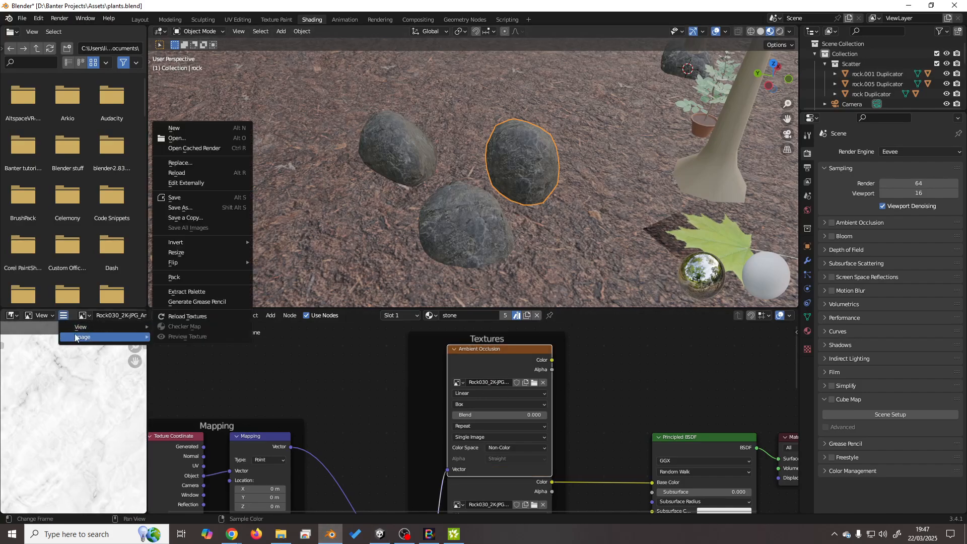
click(196, 218)
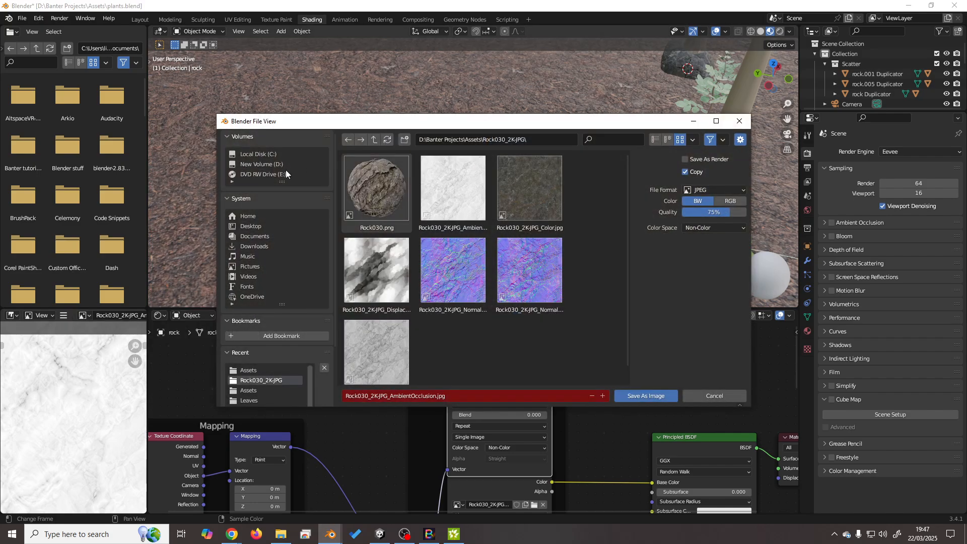
click(374, 139)
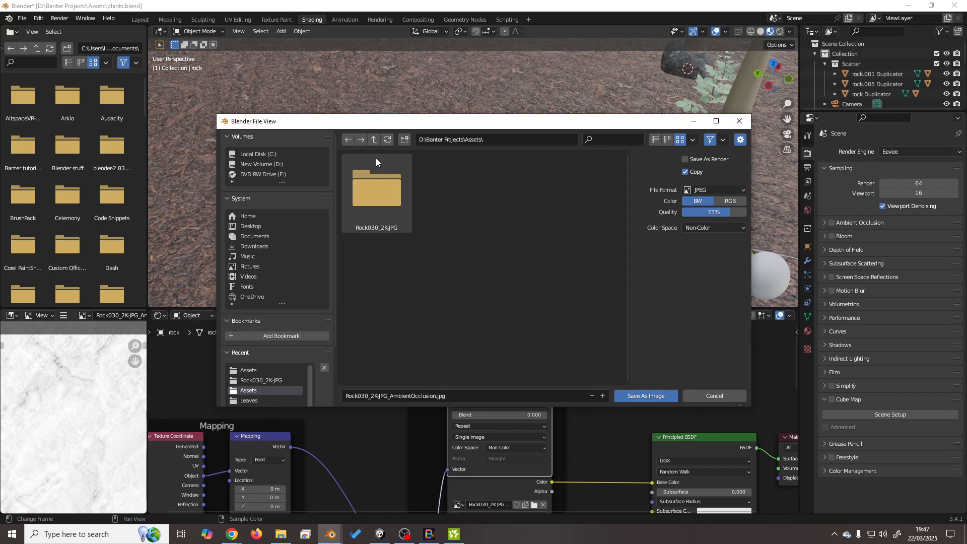
click(373, 140)
double_click(459, 192)
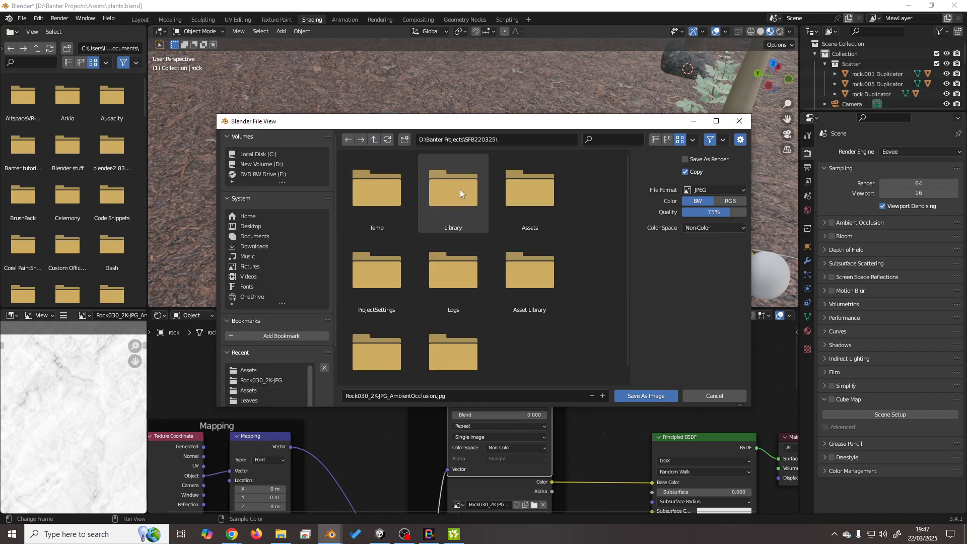
double_click(541, 200)
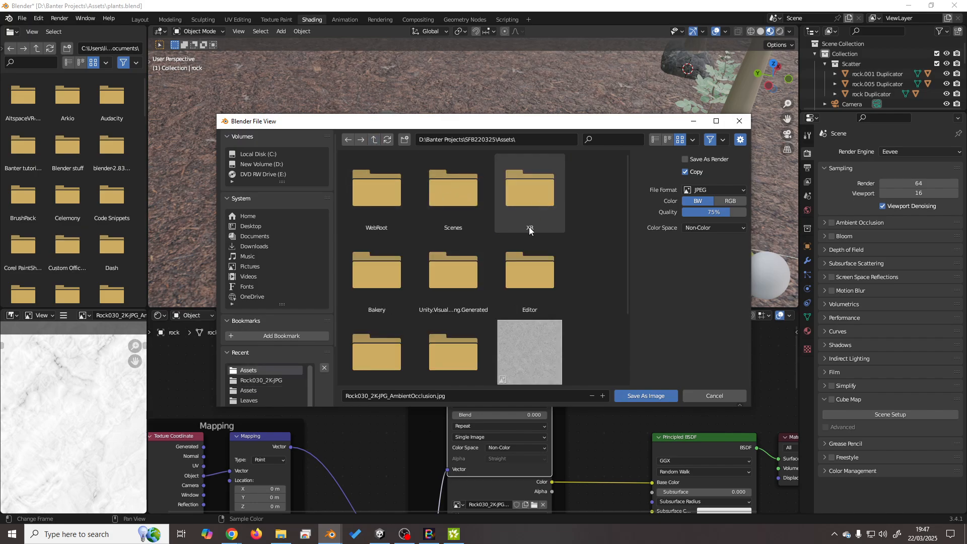
click(646, 395)
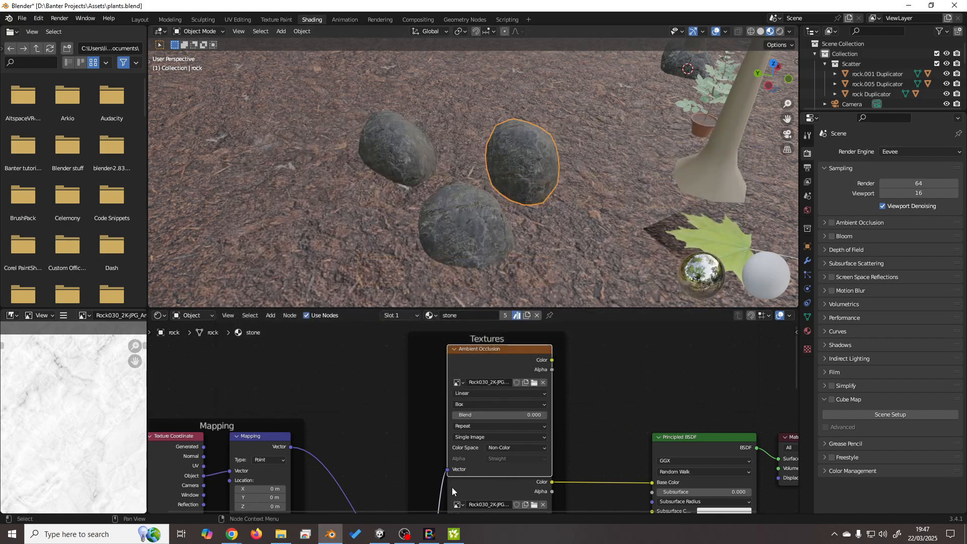
Save a copy of the stone material's base color image, Rock030_2K-JPG_Color.jpg, into the SFB220325 project's Assets folder.
middle_drag(599, 455, 600, 336)
click(516, 369)
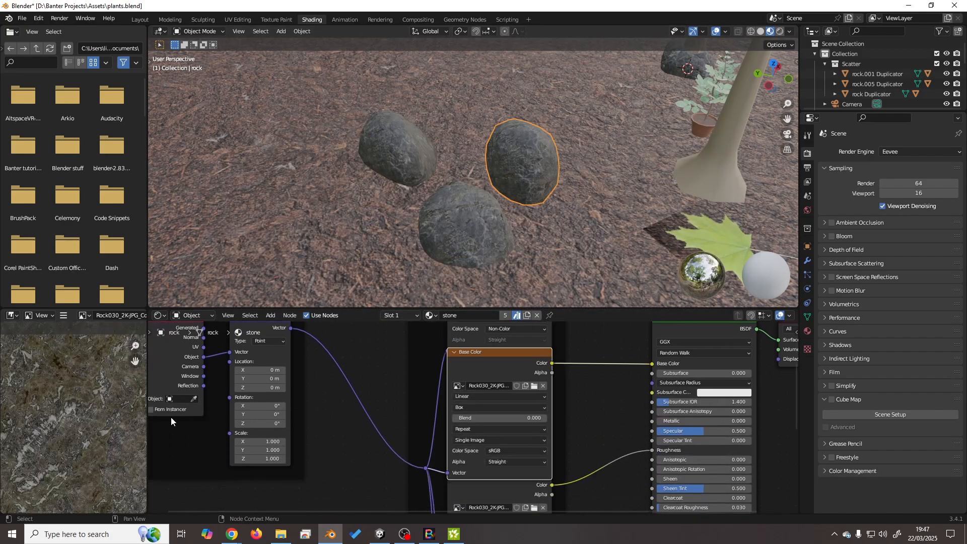
click(64, 315)
mouse_move(107, 337)
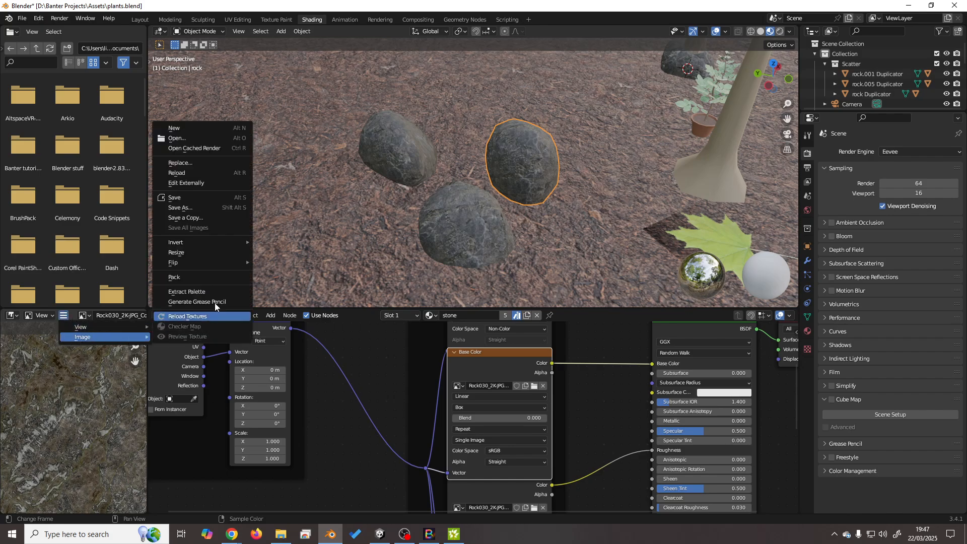
click(210, 218)
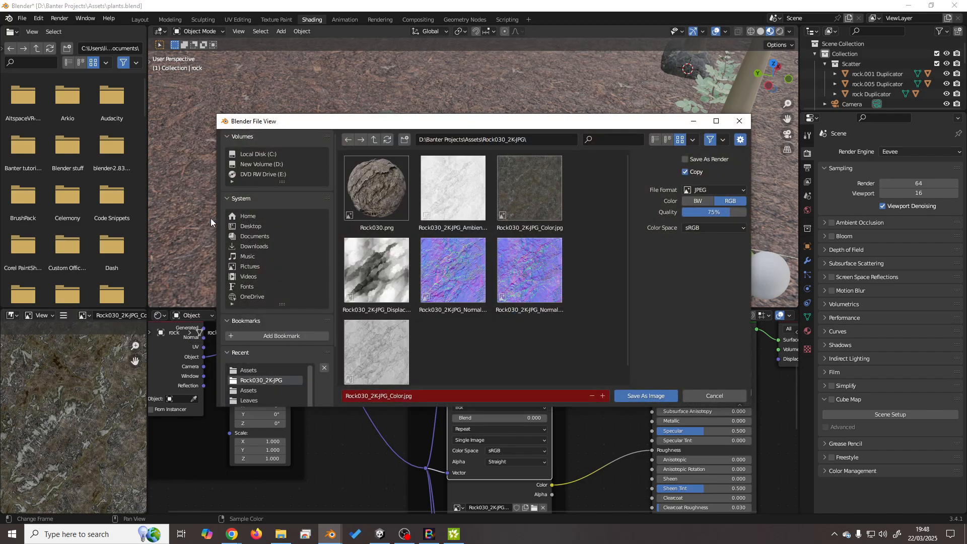
click(374, 142)
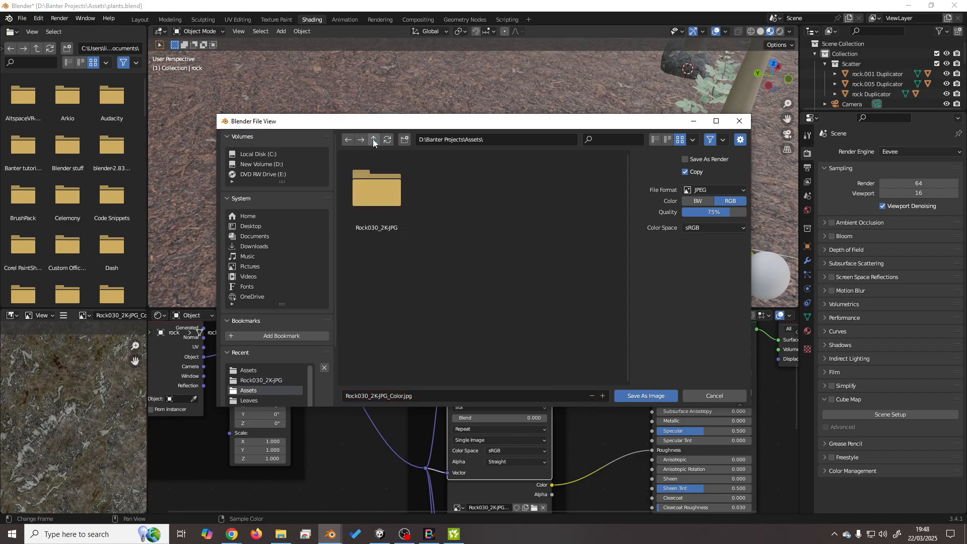
click(373, 139)
click(461, 207)
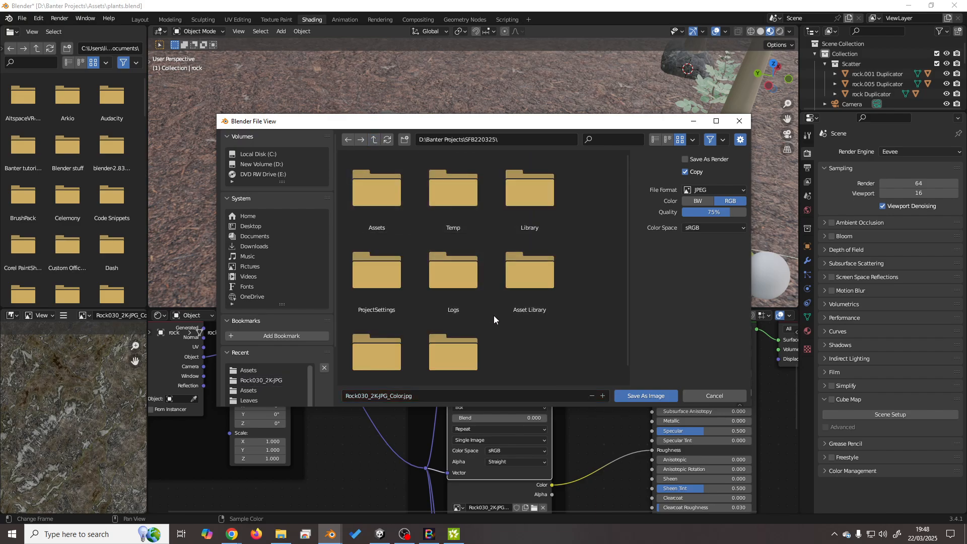
click(372, 202)
click(372, 201)
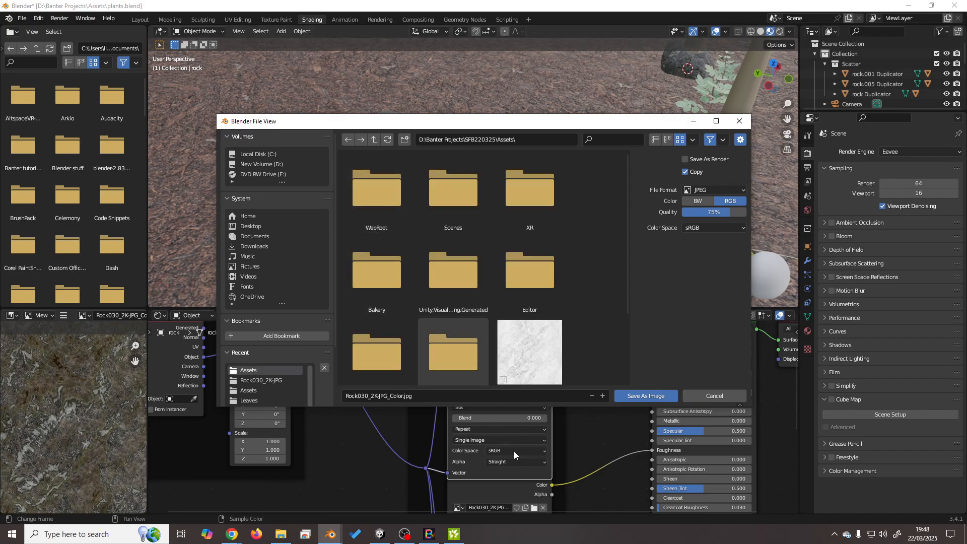
click(639, 396)
Save a copy of the stone material's roughness image, Rock030_2K-JPG_Roughness.jpg, into the SFB220325 project's Assets folder.
middle_drag(580, 432, 583, 336)
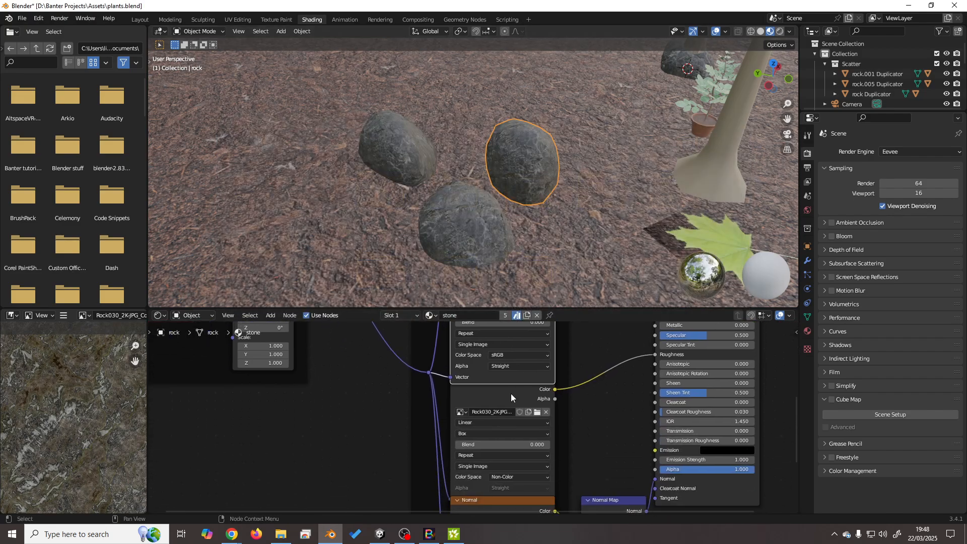
click(511, 393)
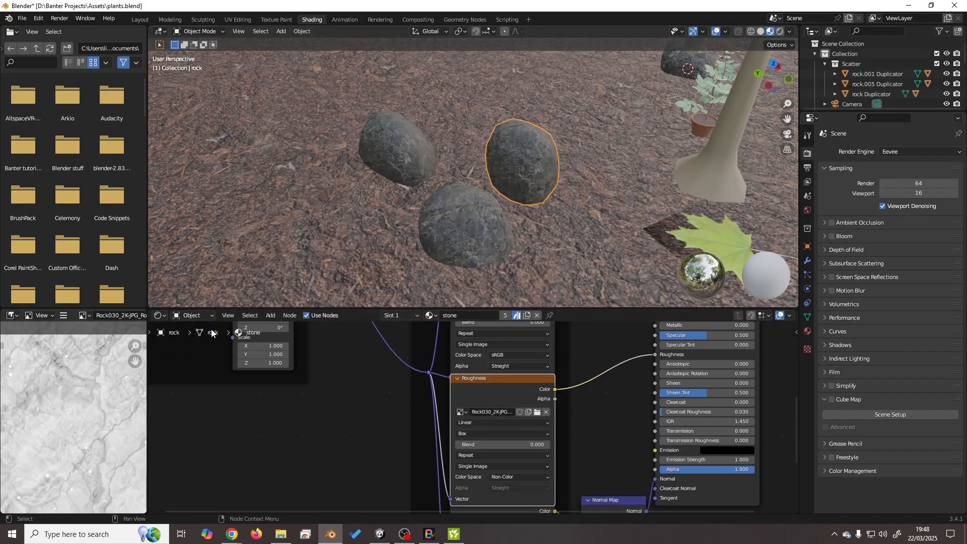
click(64, 315)
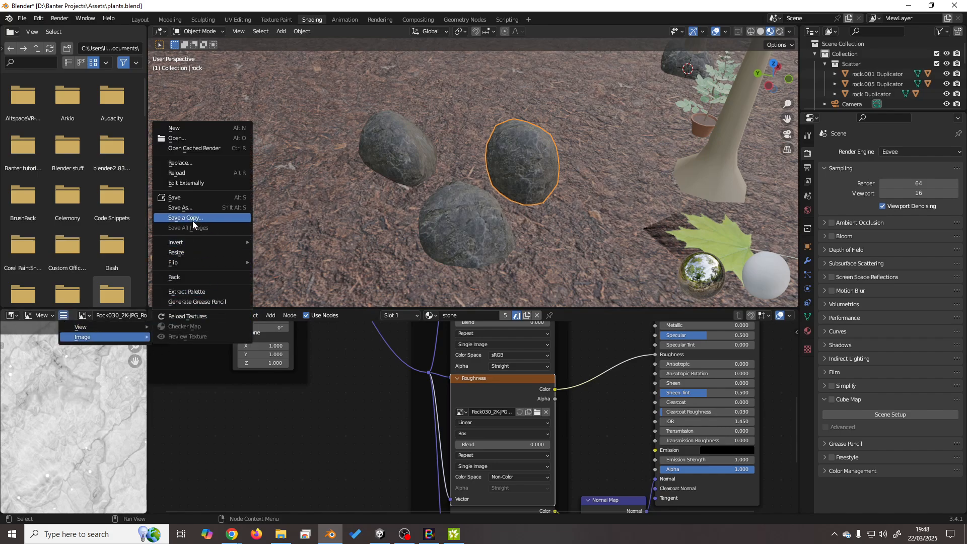
click(193, 222)
click(374, 141)
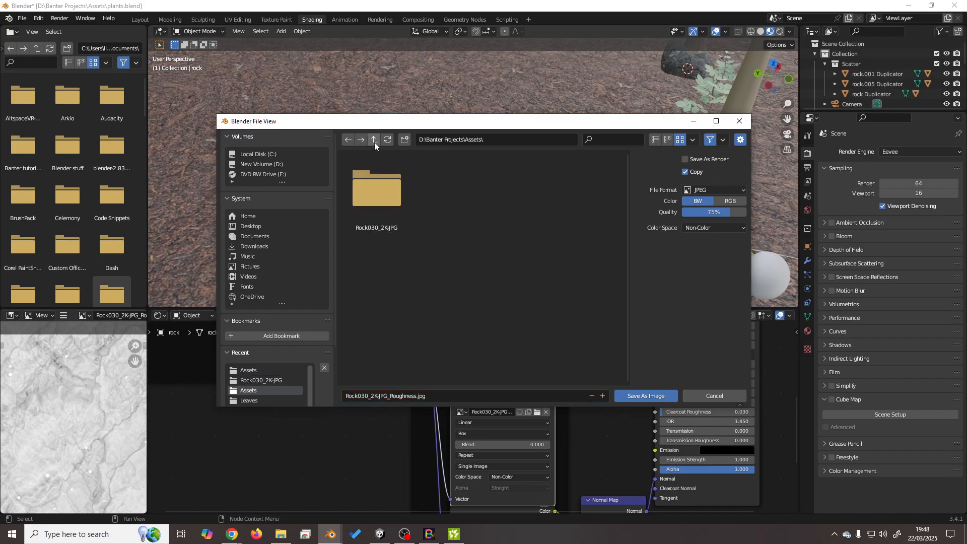
click(373, 142)
double_click(470, 208)
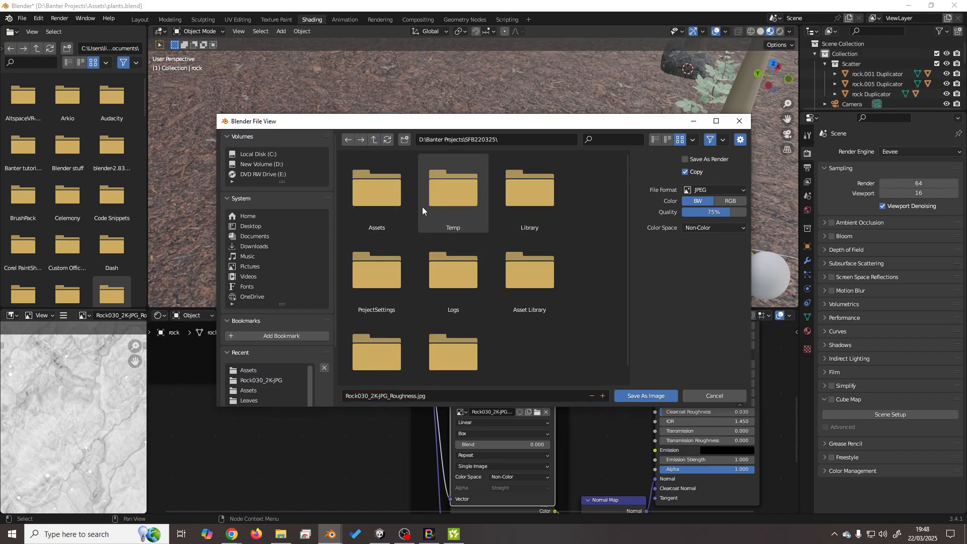
double_click(382, 196)
click(630, 397)
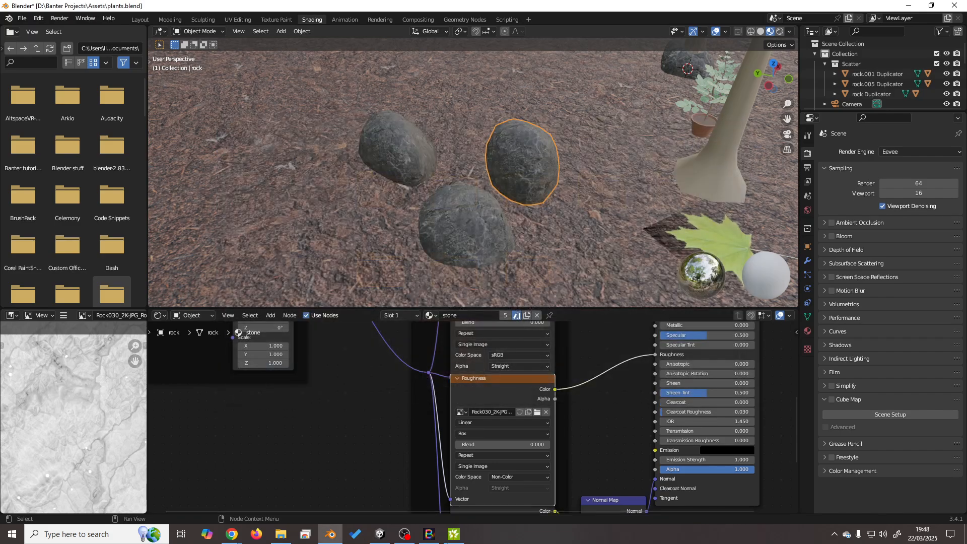
Switch to Unity and disable sRGB on the Rock030 ambient occlusion and roughness textures, applying the import settings.
click(380, 534)
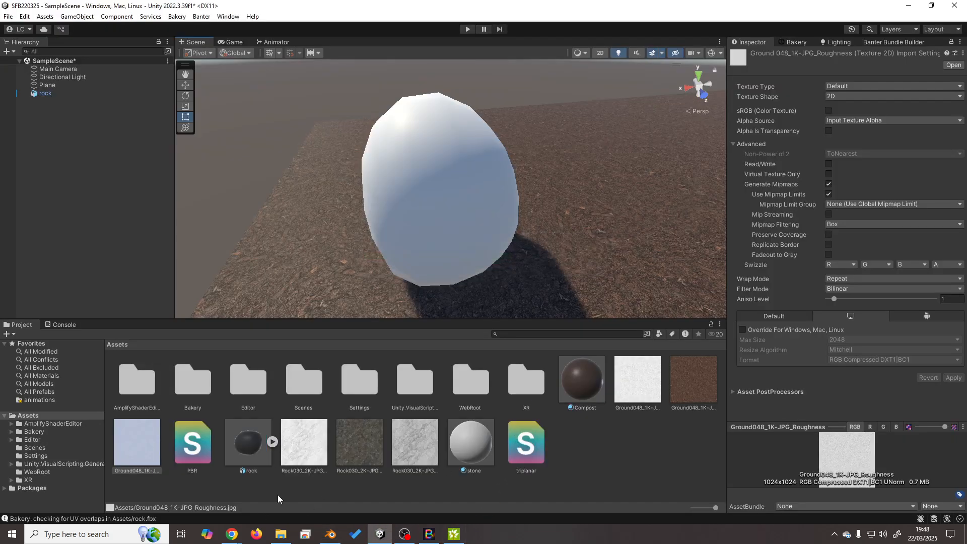
click(308, 443)
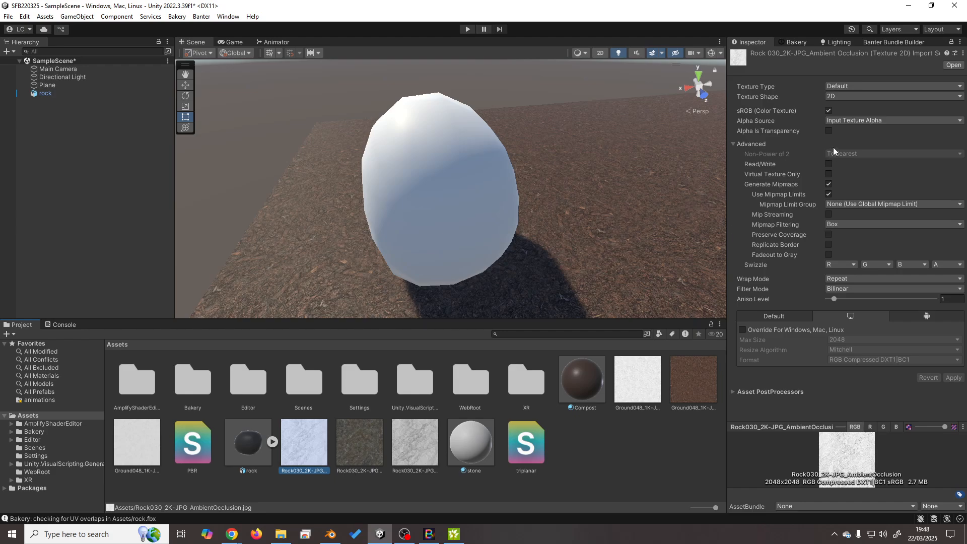
click(829, 110)
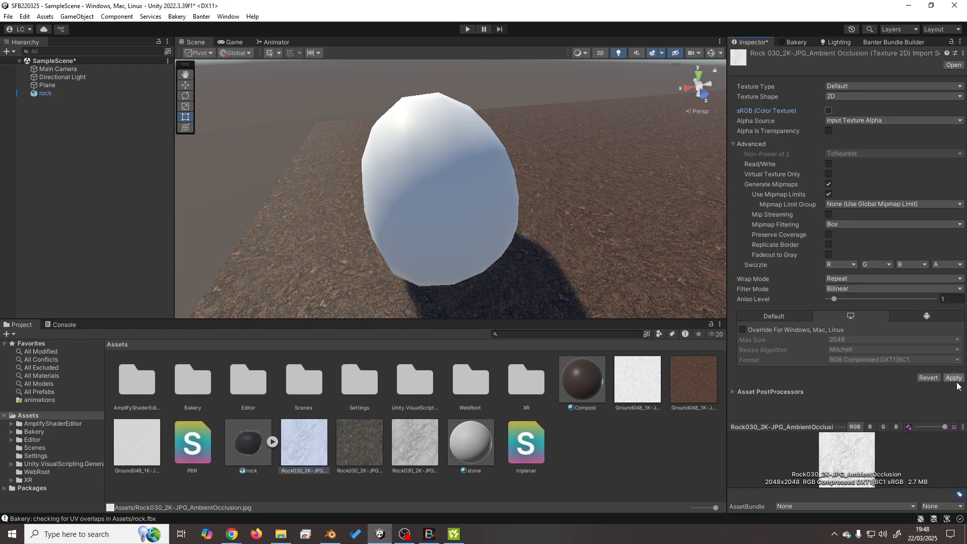
click(423, 456)
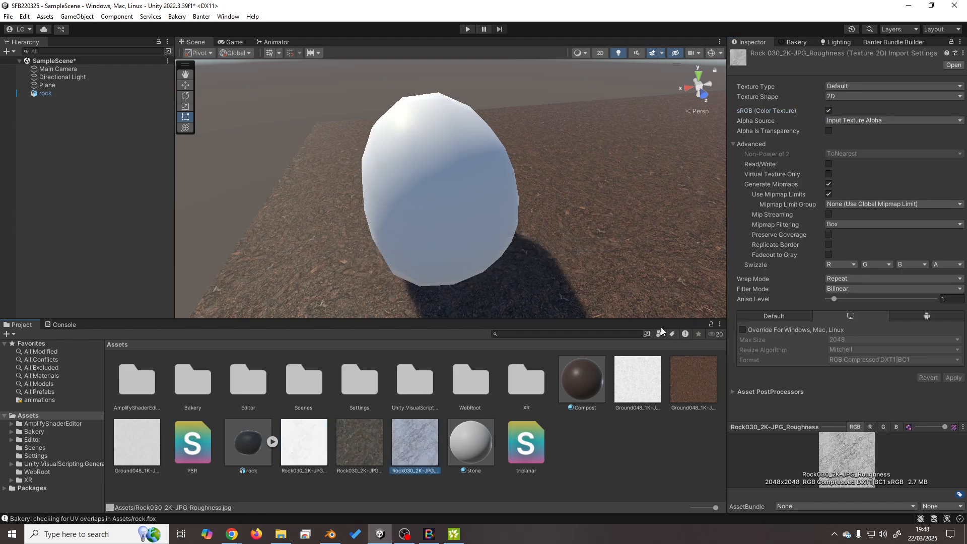
click(829, 111)
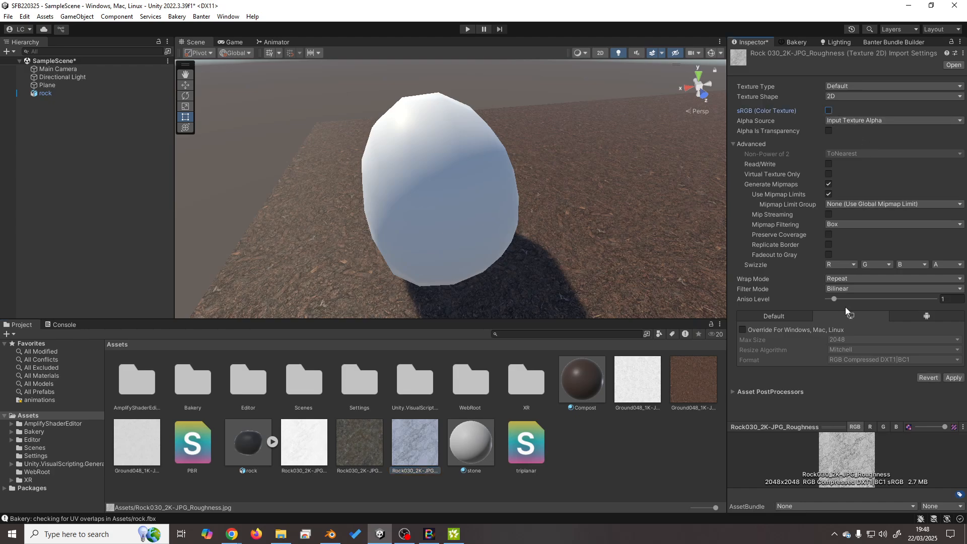
click(954, 378)
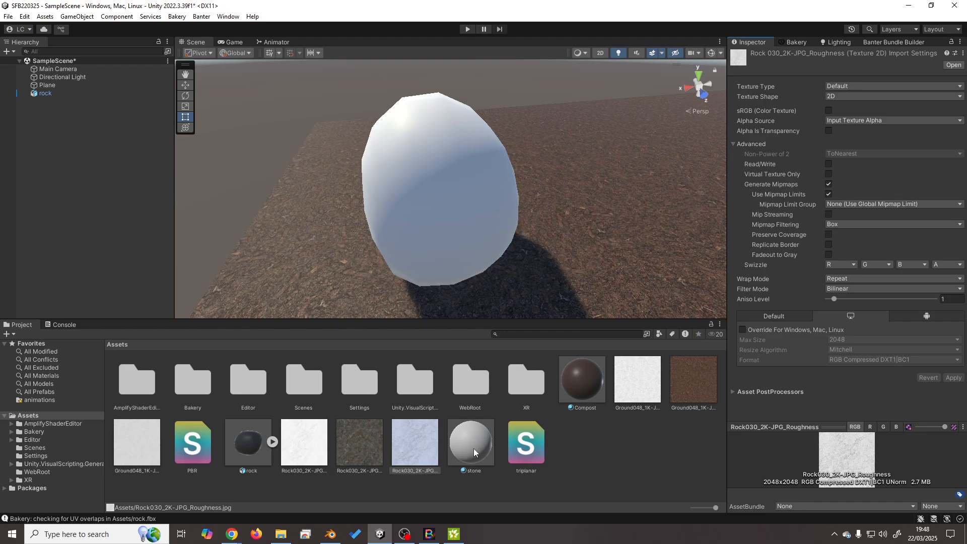
Open the triplanar shader for editing, add a Triplanar Sample node and feed the Colour texture into its Tex input.
double_click(526, 444)
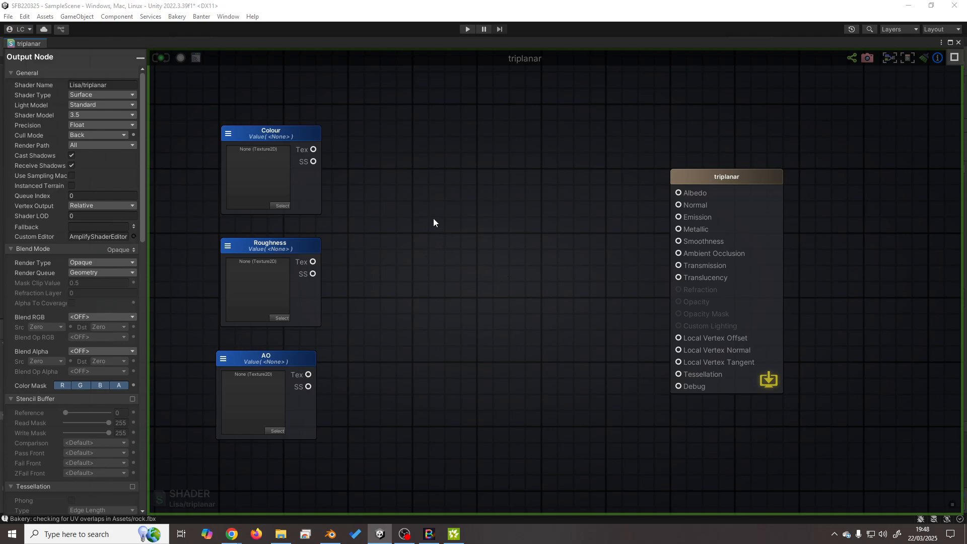
right_click(443, 175)
text(tripl)
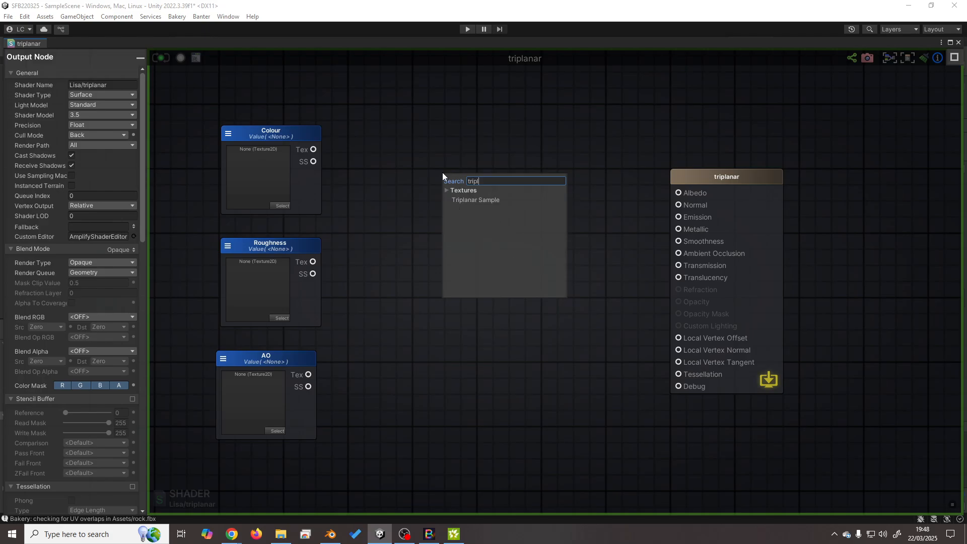
click(475, 200)
drag(520, 187, 471, 154)
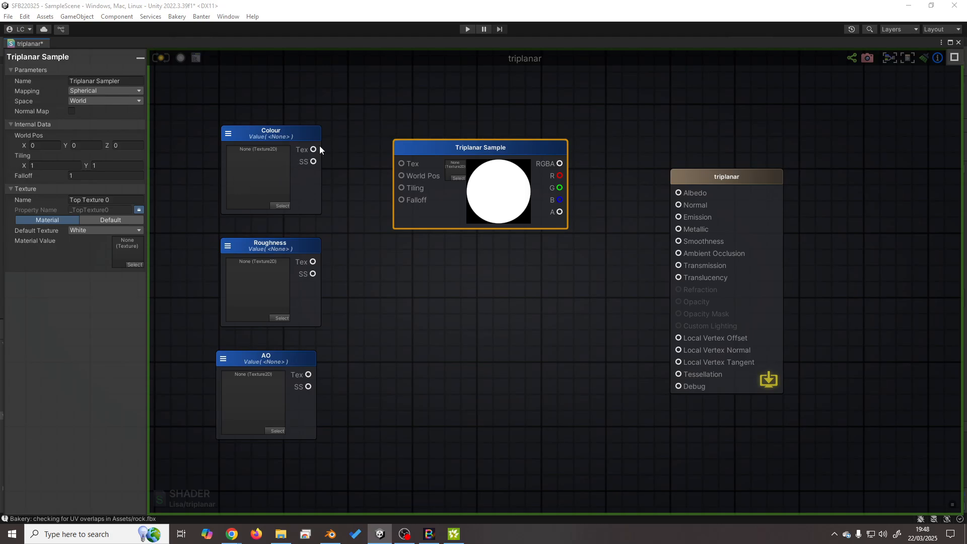
drag(314, 149, 401, 163)
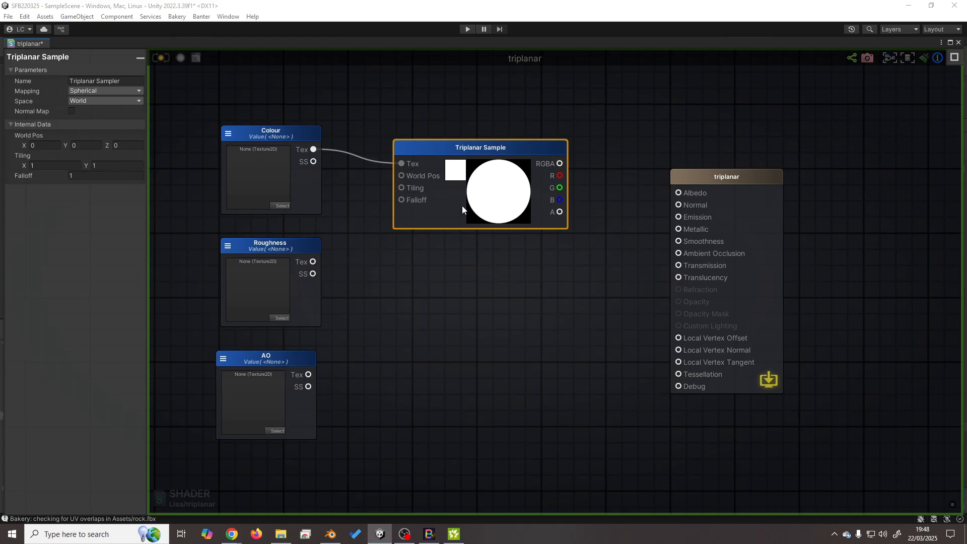
Duplicate the triplanar sampler twice and connect the Roughness and AO textures to the Tex inputs of the copies.
key(ctrl+d)
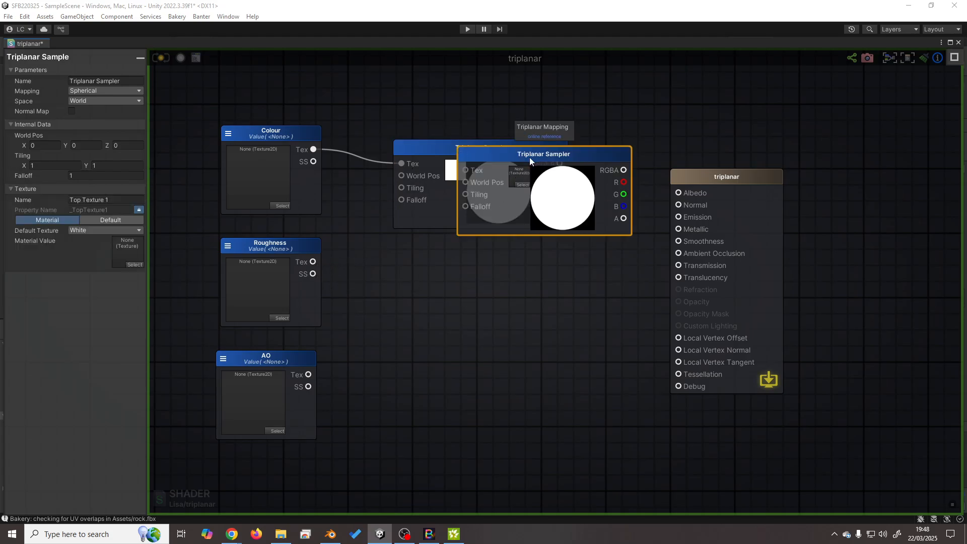
drag(531, 157, 471, 255)
key(ctrl+d)
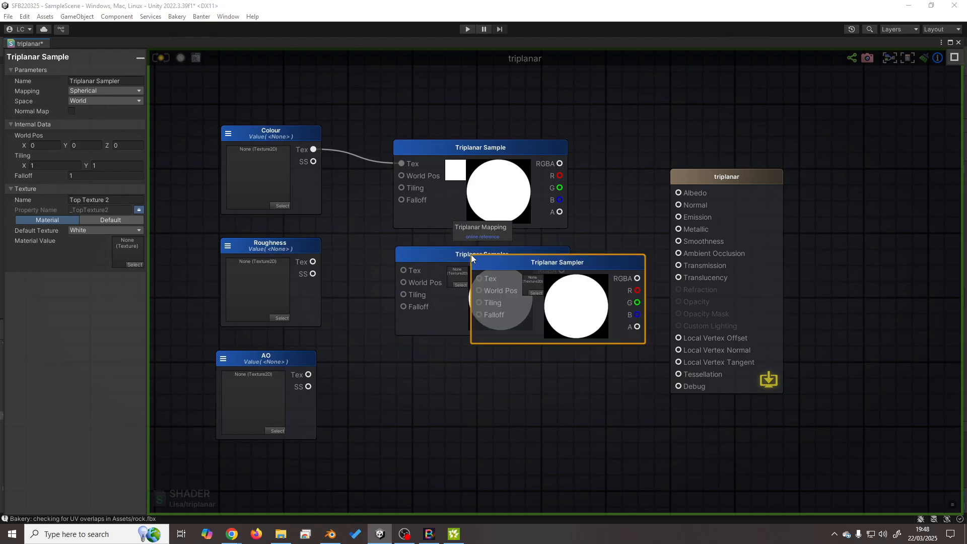
drag(547, 269, 466, 369)
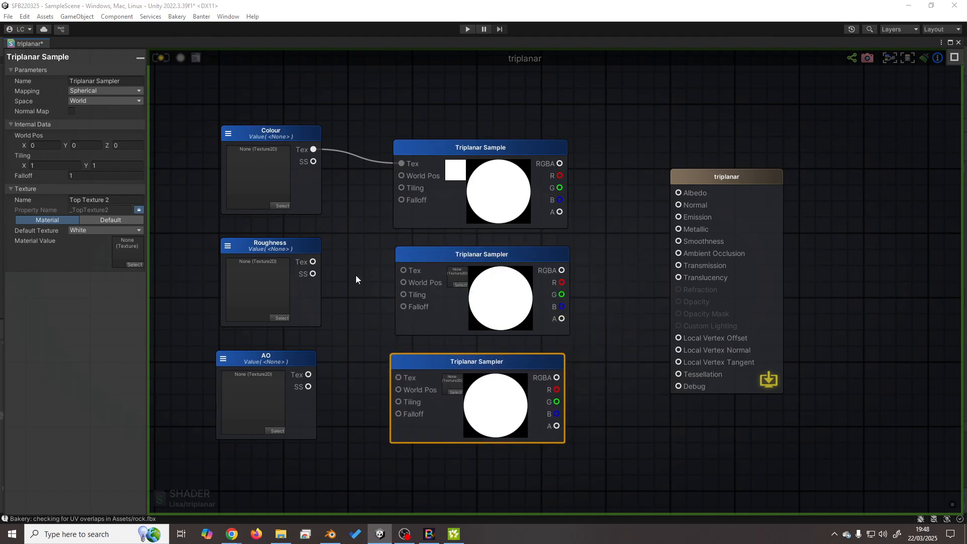
drag(402, 268, 404, 271)
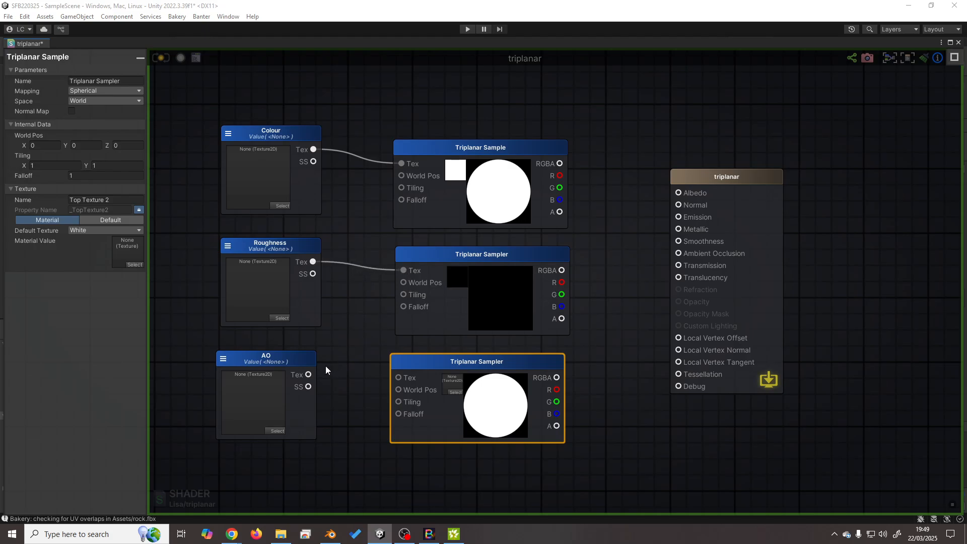
drag(394, 376, 398, 378)
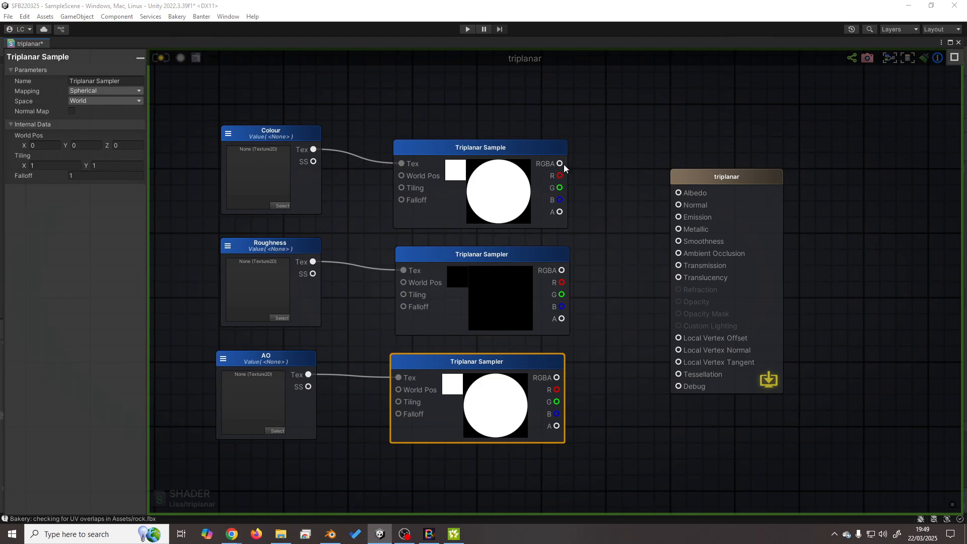
Connect the colour sampler's RGBA output to Albedo, add a One Minus node and try to feed the Roughness texture directly into it.
drag(560, 164, 832, 191)
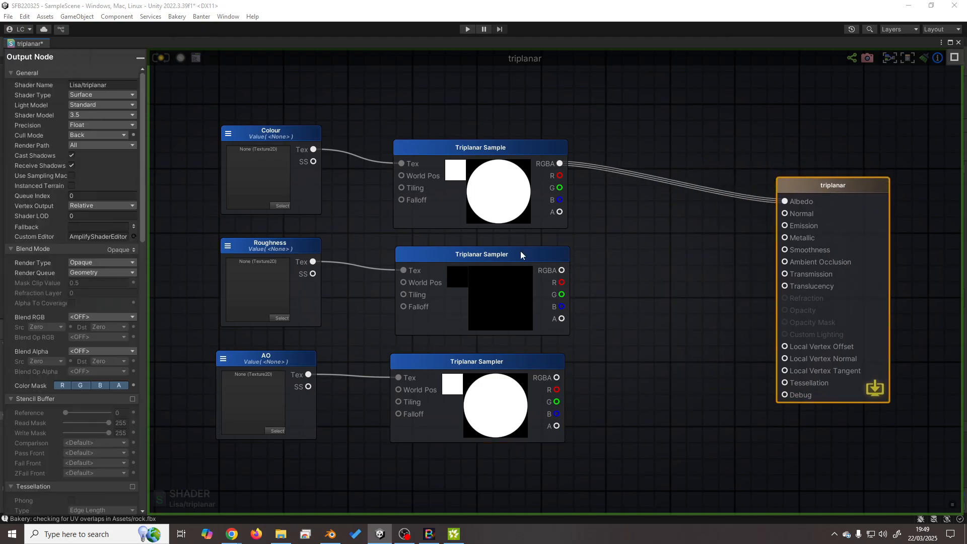
click(501, 255)
drag(501, 256, 603, 253)
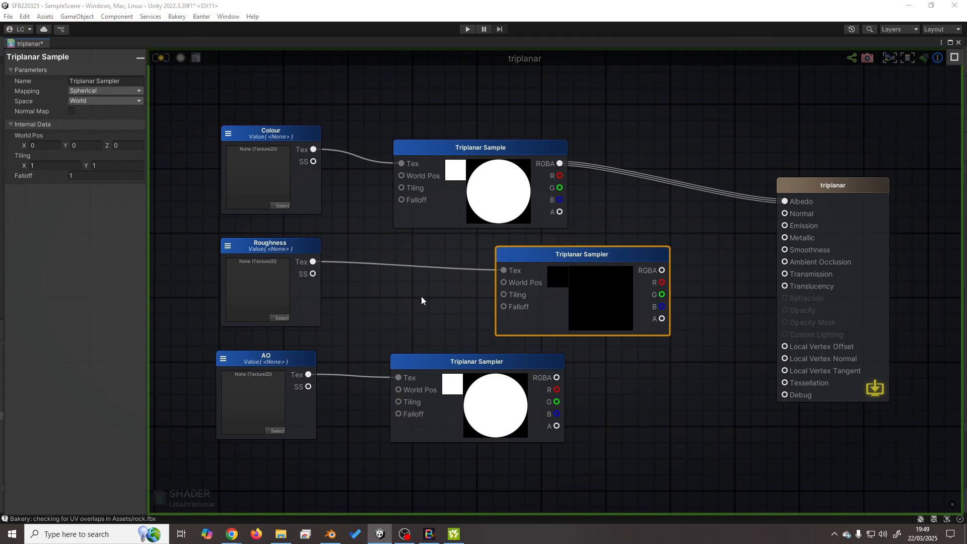
key(o)
click(388, 297)
drag(415, 306, 385, 292)
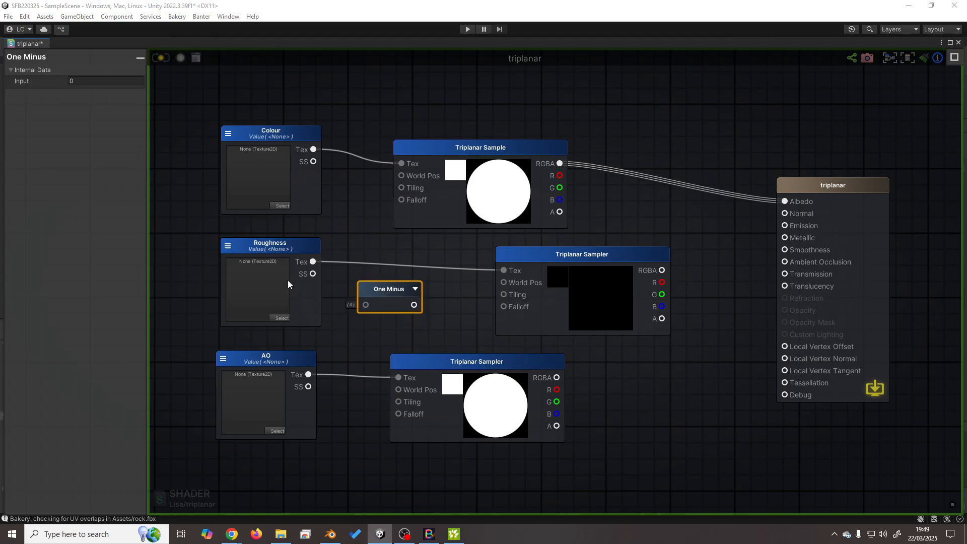
drag(313, 262, 373, 304)
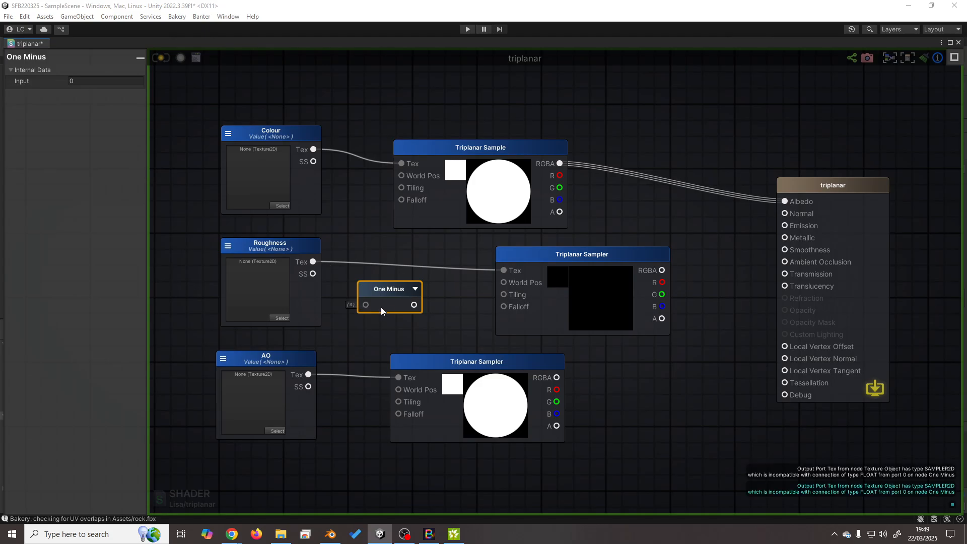
Place the One Minus node after the roughness sampler, linking the sampler's RGBA output through it to Smoothness.
drag(574, 258, 471, 259)
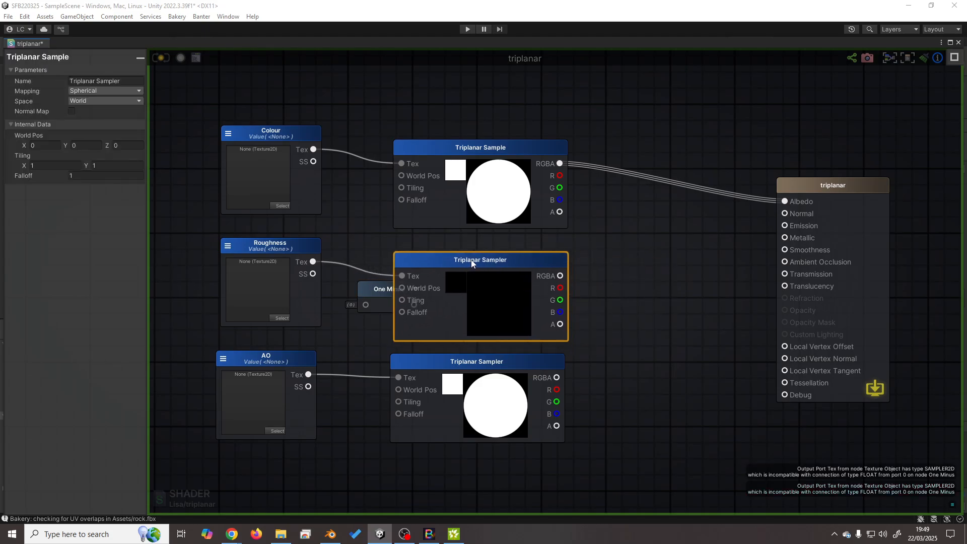
drag(370, 288, 624, 272)
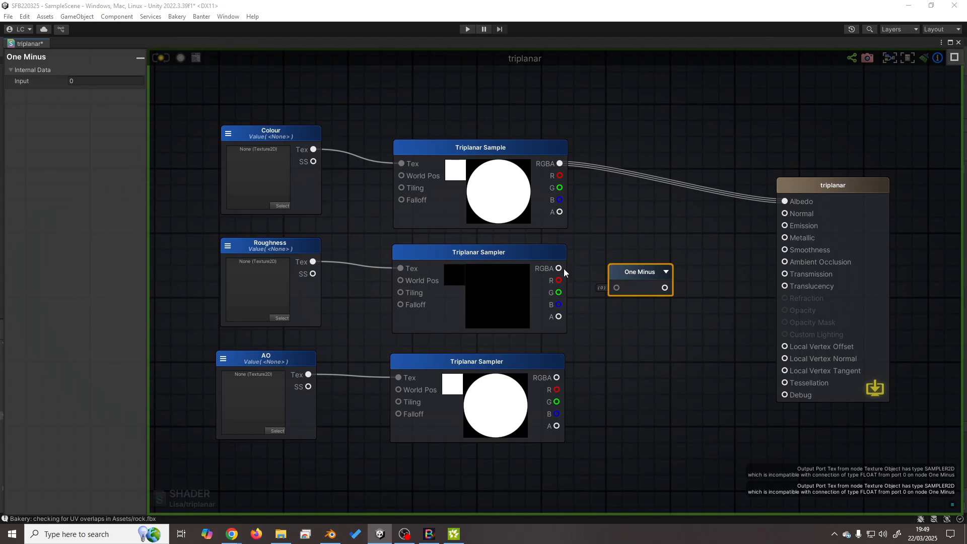
drag(560, 268, 620, 288)
middle_drag(703, 310, 592, 319)
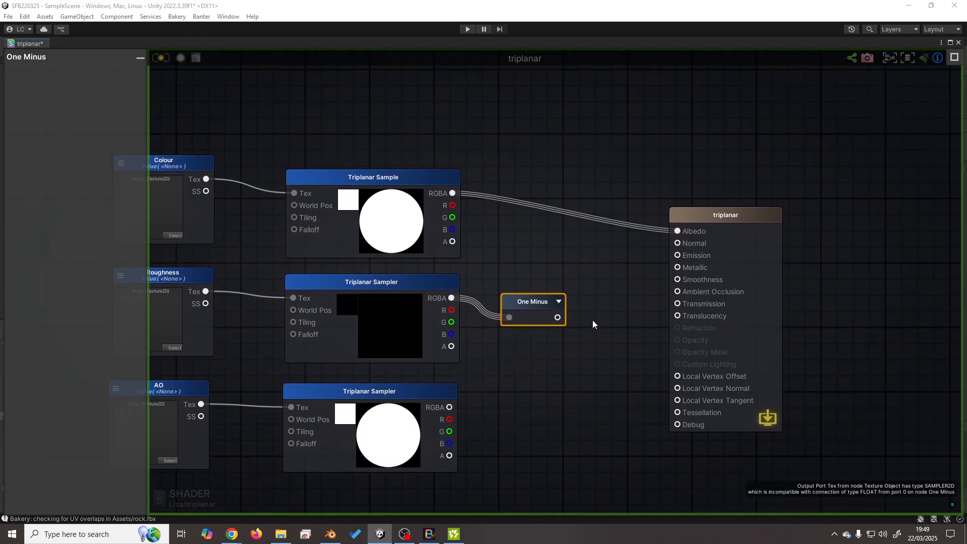
drag(557, 318, 678, 279)
middle_drag(630, 324, 611, 325)
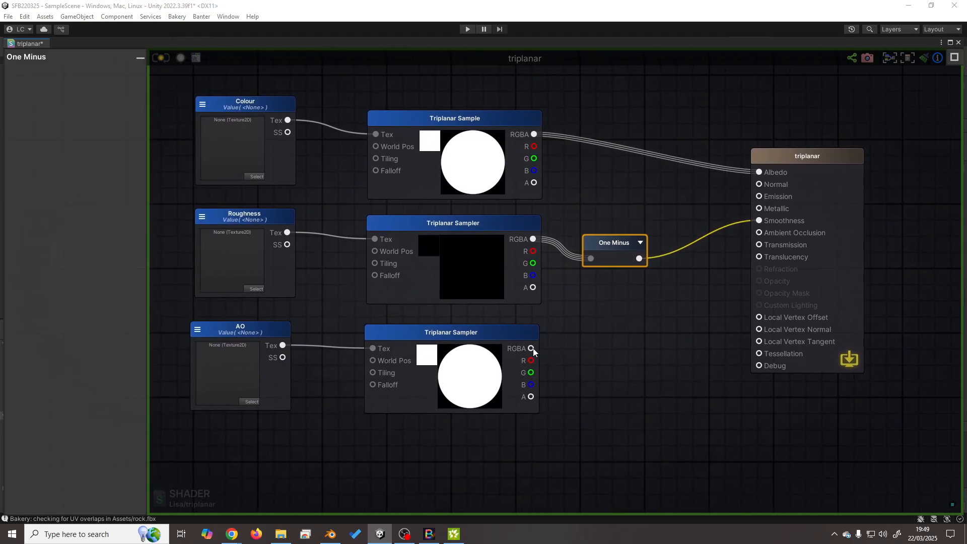
Connect the AO sampler's RGBA output to Ambient Occlusion, then compile the triplanar shader and close its editor.
drag(532, 348, 755, 230)
middle_drag(524, 312, 526, 355)
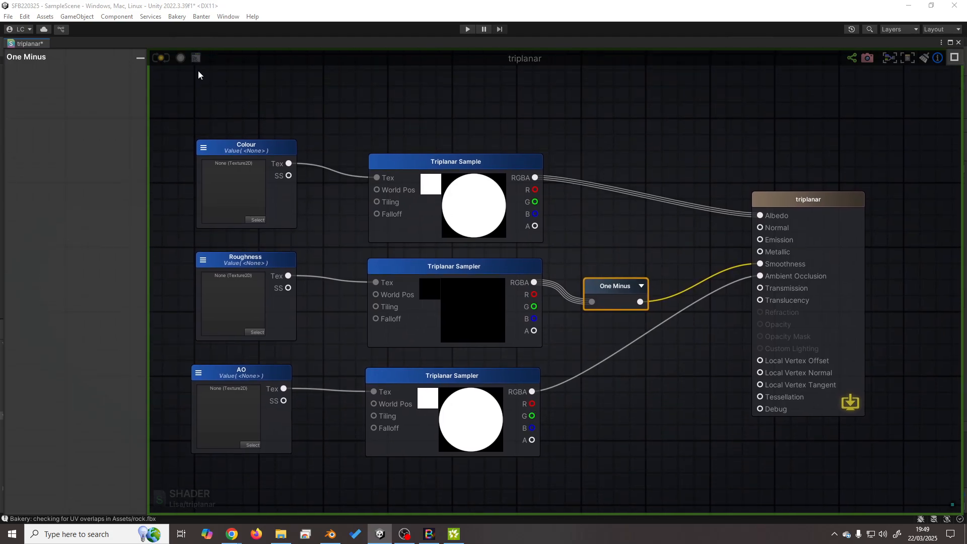
click(161, 57)
click(959, 44)
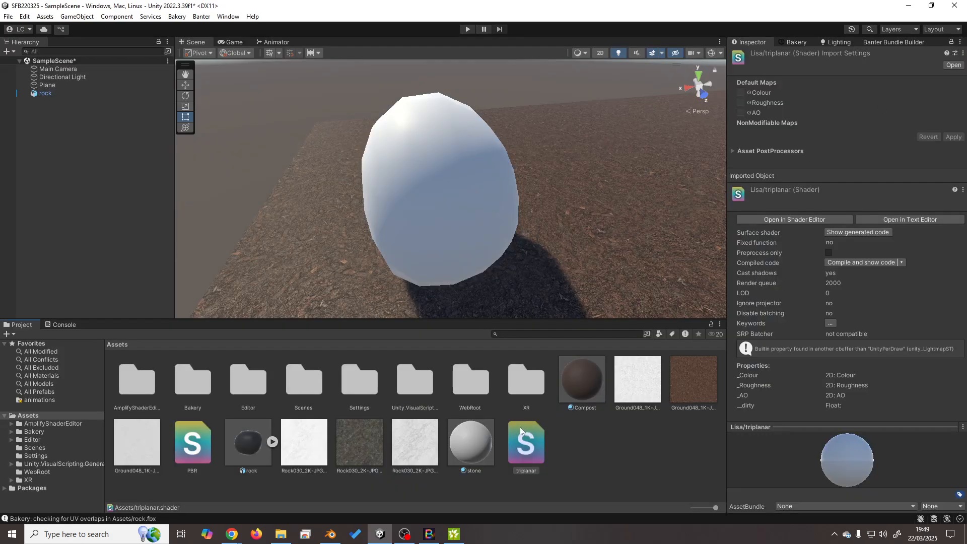
Assign the triplanar shader to the stone material and inspect the rock in the scene.
mouse_move(526, 461)
mouse_down()
mouse_move(532, 455)
mouse_move(483, 446)
mouse_move(529, 447)
mouse_up()
drag(470, 447, 470, 446)
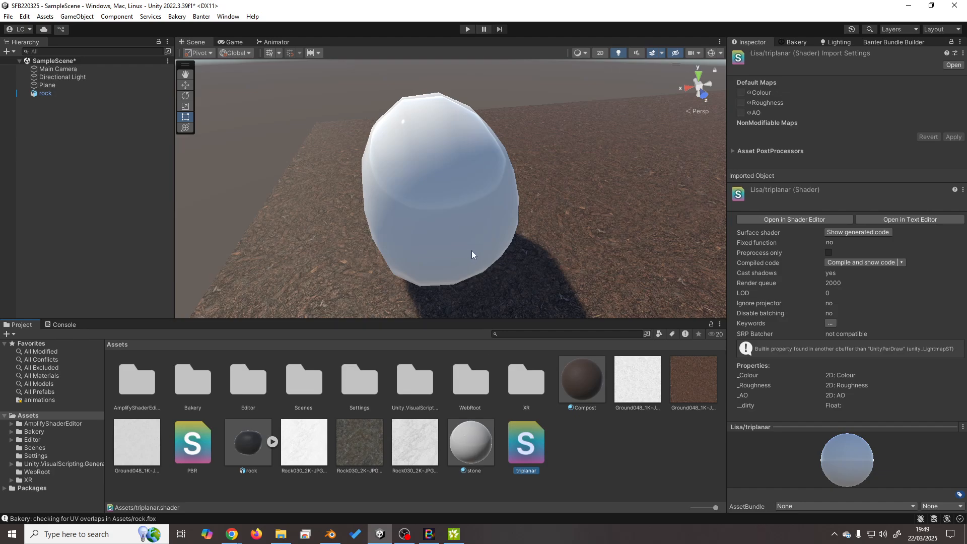
middle_drag(474, 255, 519, 235)
right_drag(516, 264, 591, 177)
mouse_move(529, 251)
middle_down()
mouse_move(641, 177)
mouse_move(520, 248)
middle_up()
right_drag(520, 248, 483, 245)
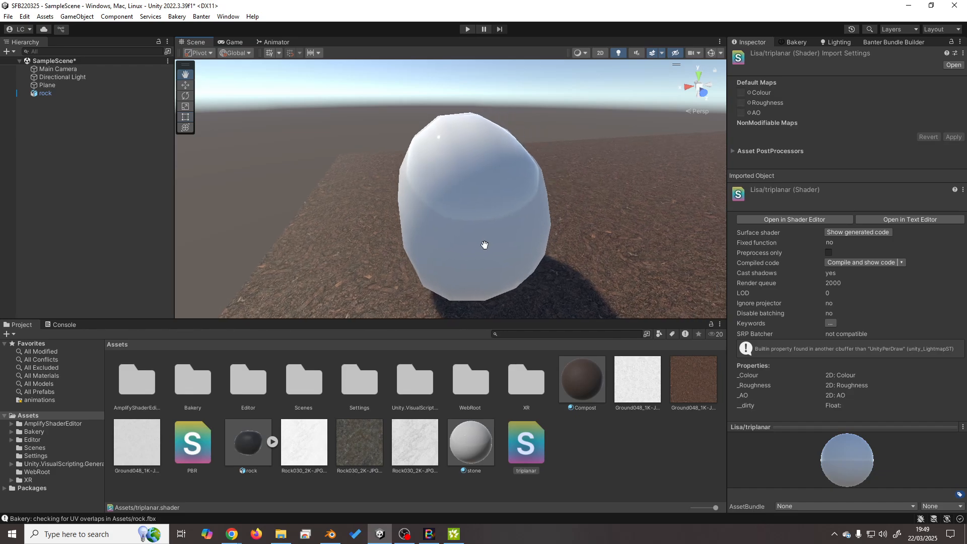
Assign the Rock030 ambient occlusion, colour and roughness textures to the stone material's AO, Colour and Roughness slots, and inspect the rock.
click(467, 447)
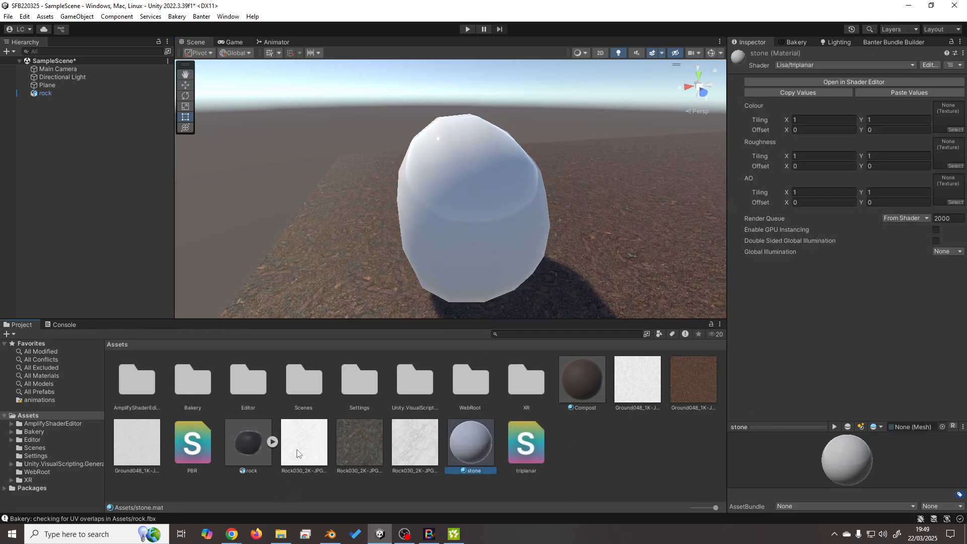
drag(297, 454, 952, 193)
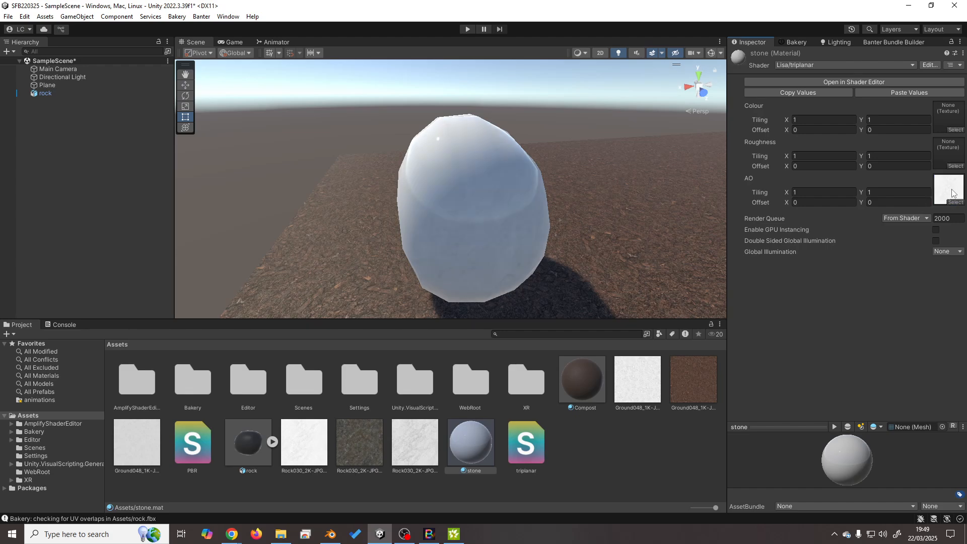
drag(363, 446, 947, 115)
drag(410, 452, 949, 152)
middle_drag(536, 288, 572, 265)
right_drag(572, 265, 554, 246)
middle_drag(554, 246, 419, 259)
right_drag(418, 259, 406, 195)
Switch to Blender and set the projection of the stone material's Ambient Occlusion and Base Color textures to Sphere.
click(330, 537)
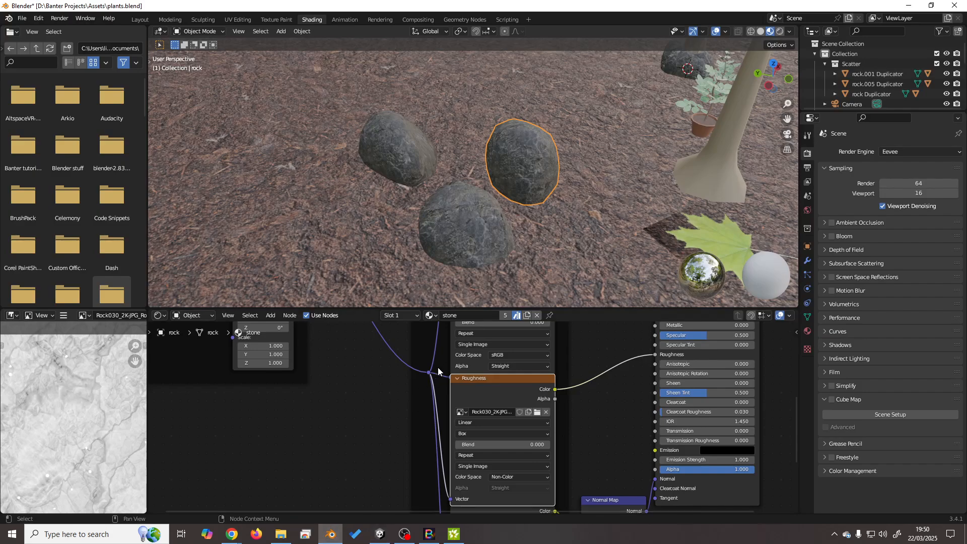
middle_drag(425, 404, 382, 398)
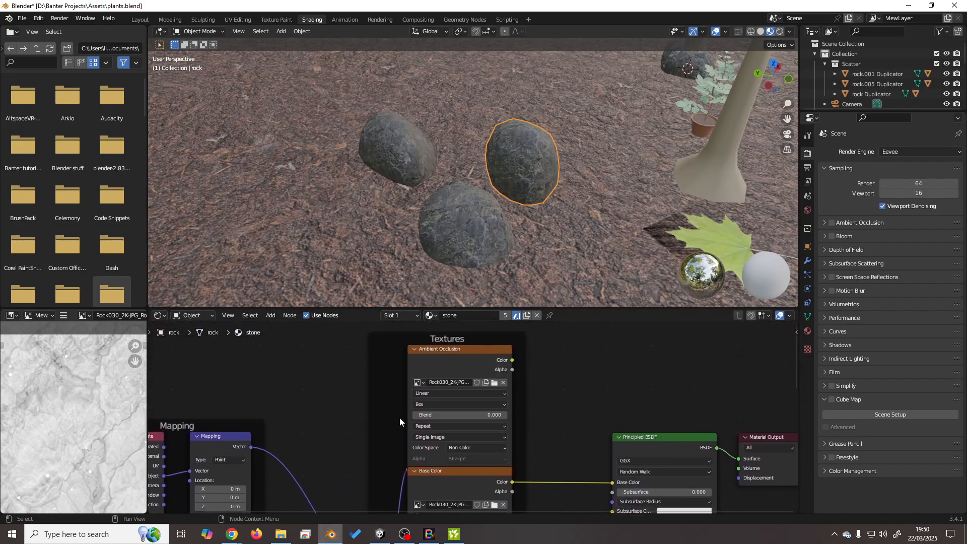
click(427, 406)
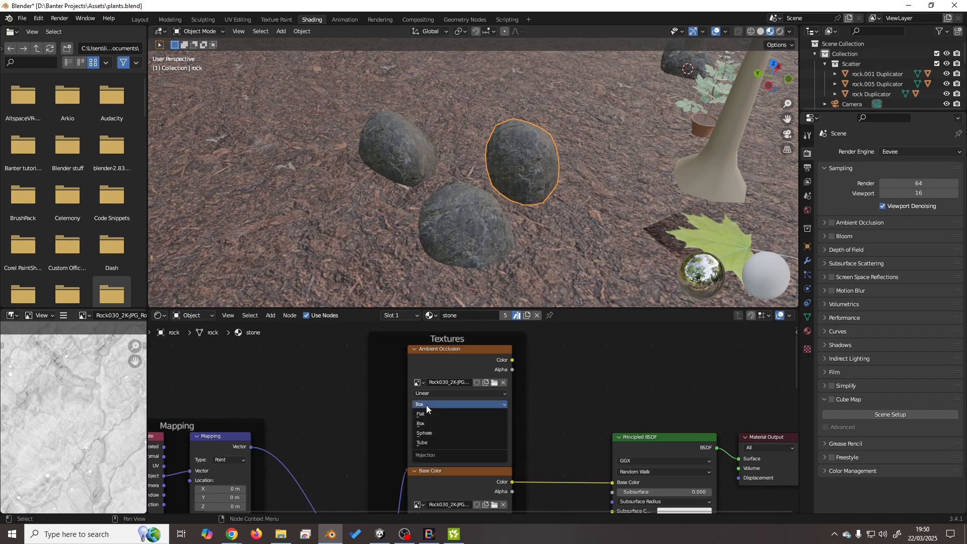
click(437, 434)
middle_drag(481, 477, 508, 376)
click(462, 412)
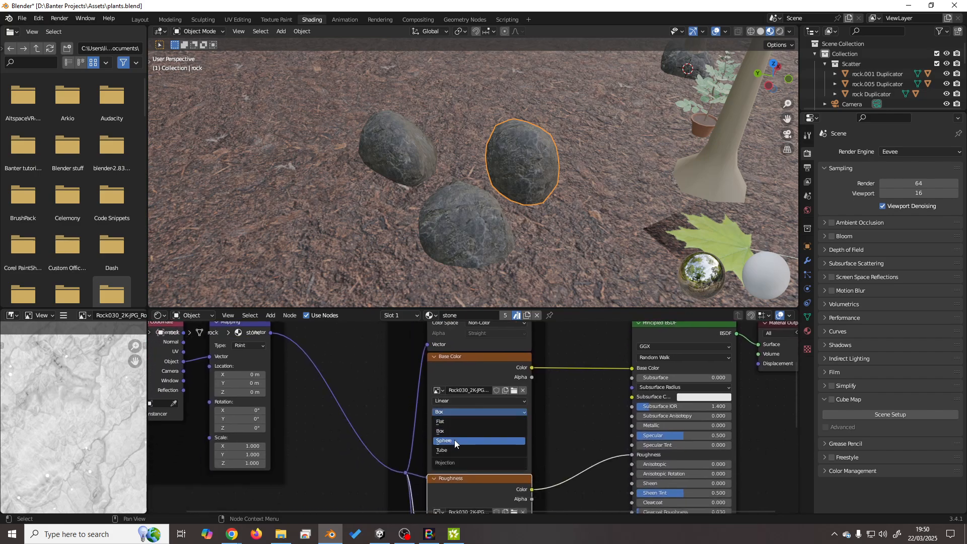
click(455, 440)
Set the projection of the stone material's Roughness and Normal textures to Sphere and inspect the rocks.
middle_drag(473, 473, 480, 334)
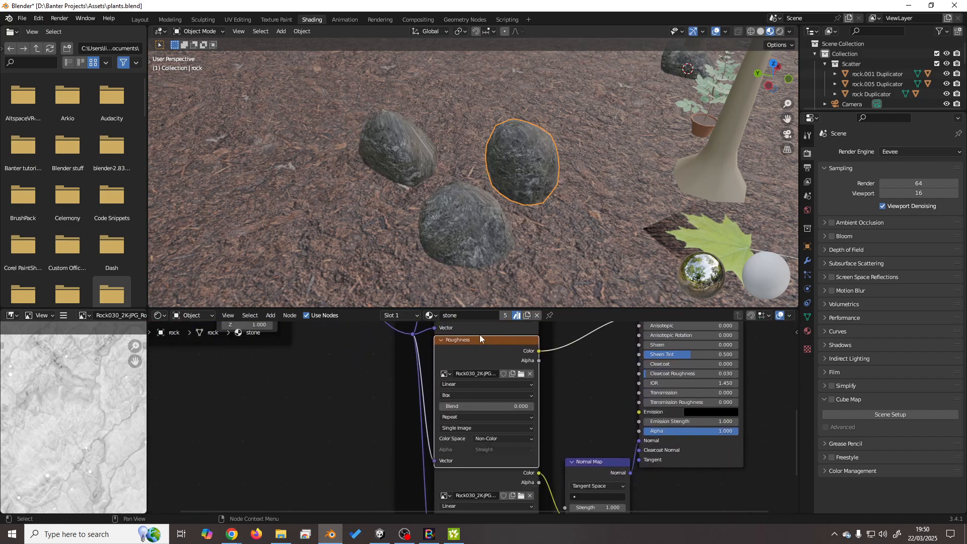
click(459, 395)
click(463, 425)
middle_drag(483, 468, 476, 359)
click(454, 409)
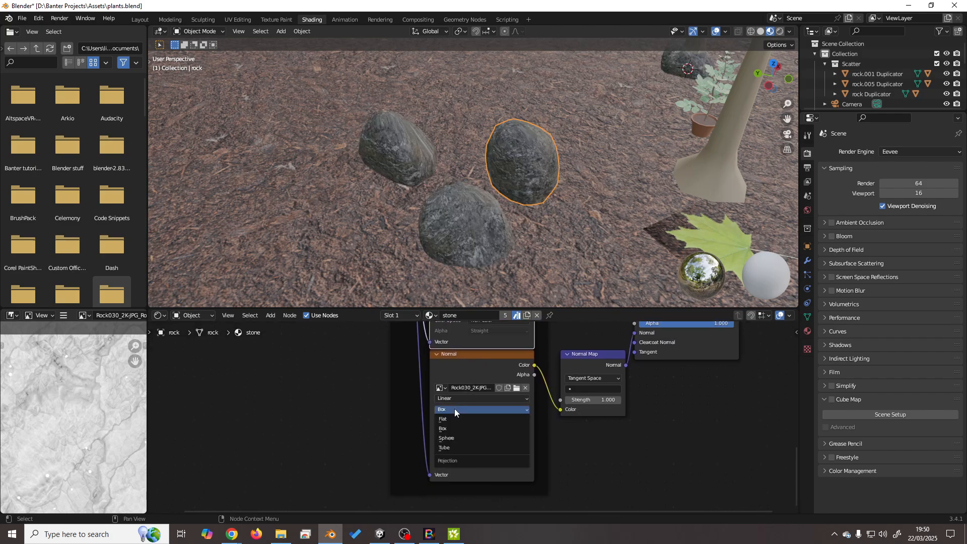
click(457, 439)
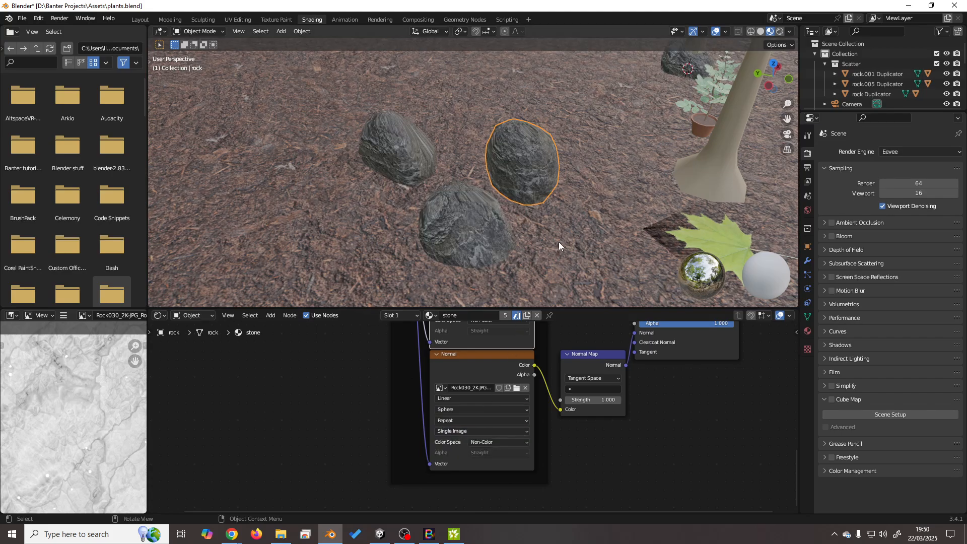
middle_drag(558, 242, 524, 262)
Set the projection of the stone material's Normal and Roughness textures back to Box.
click(452, 410)
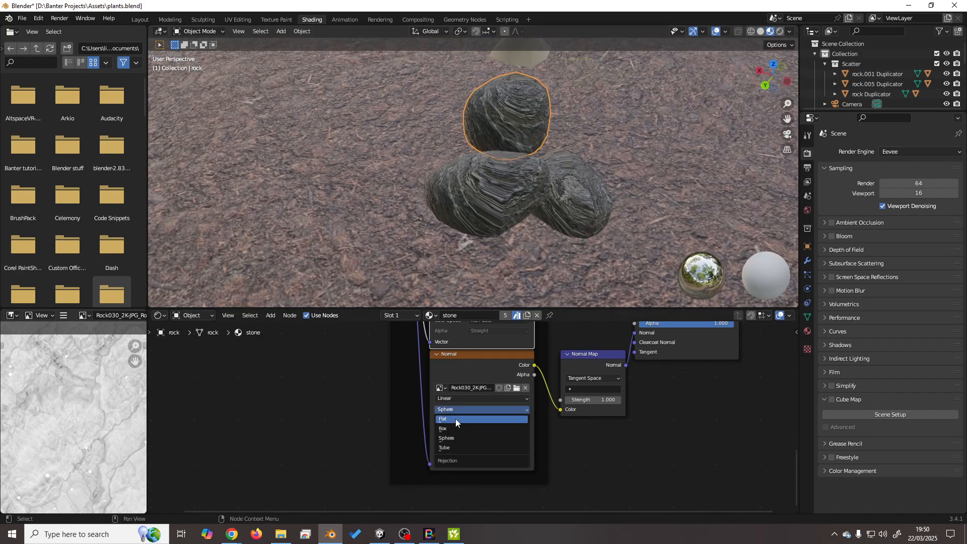
click(454, 429)
shift+scroll(455, 372, up, 8)
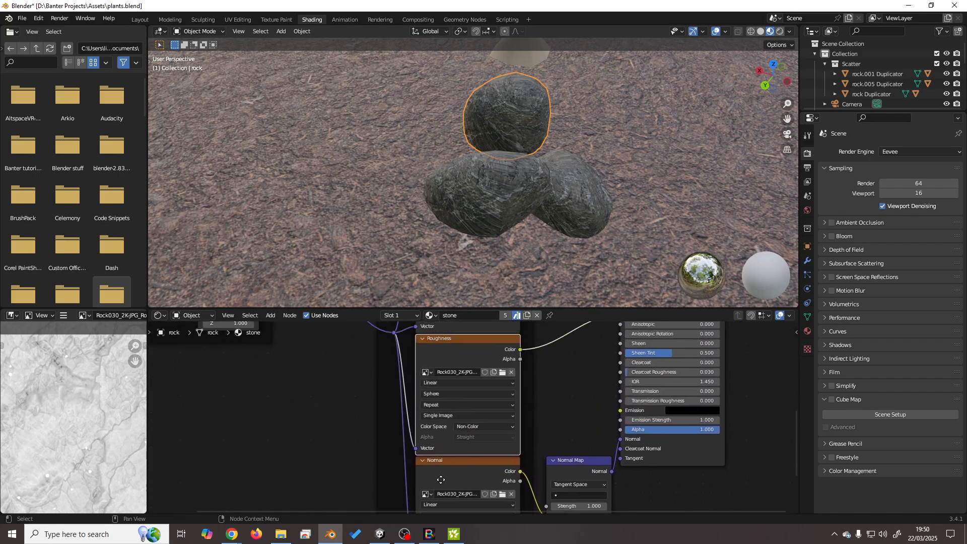
click(441, 397)
click(443, 416)
Set the projection of the Base Color and Ambient Occlusion textures back to Box.
shift+scroll(448, 434, up, 7)
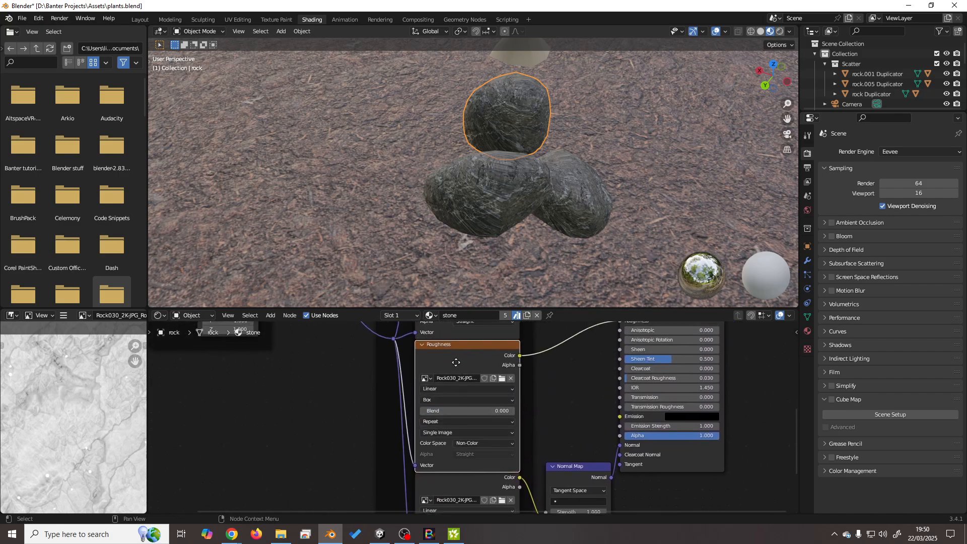
click(437, 390)
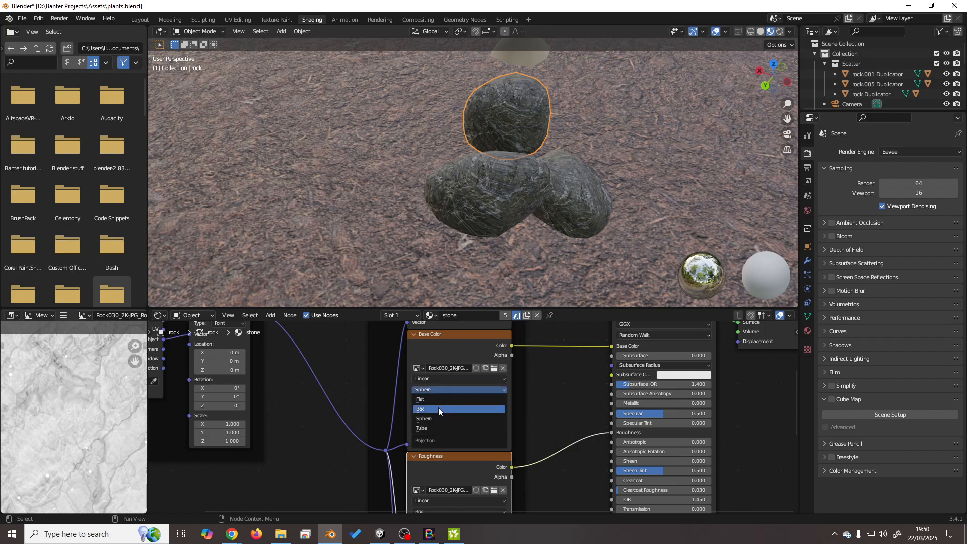
click(438, 407)
middle_drag(449, 352, 445, 474)
click(433, 389)
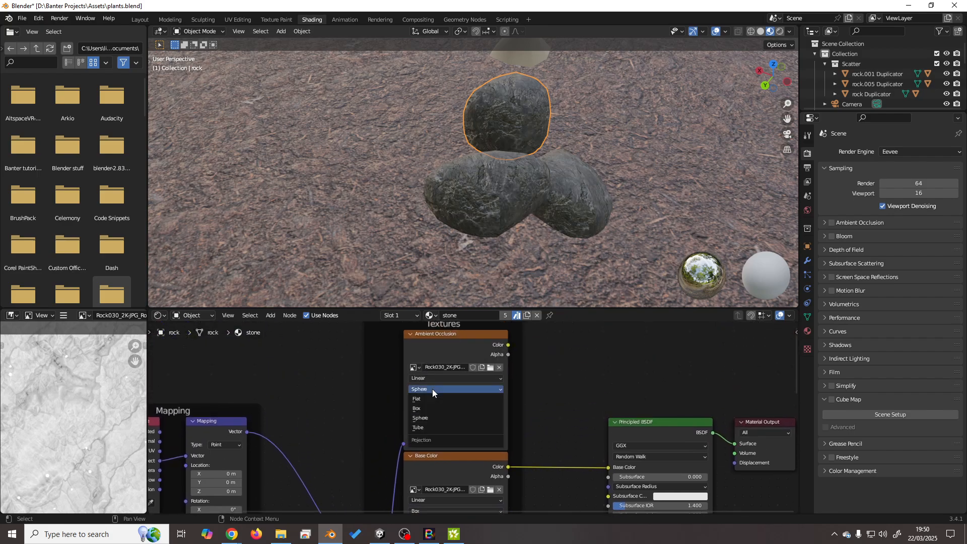
click(435, 408)
Inspect the box-projected rocks, then switch to Unity and compare them with the triplanar-shaded rock.
middle_drag(580, 222, 455, 163)
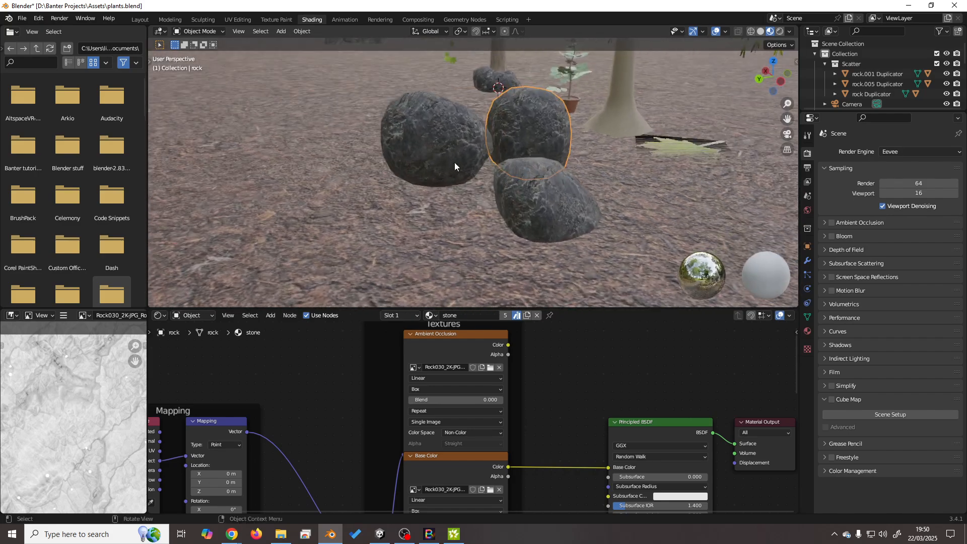
click(380, 534)
right_drag(504, 257, 380, 303)
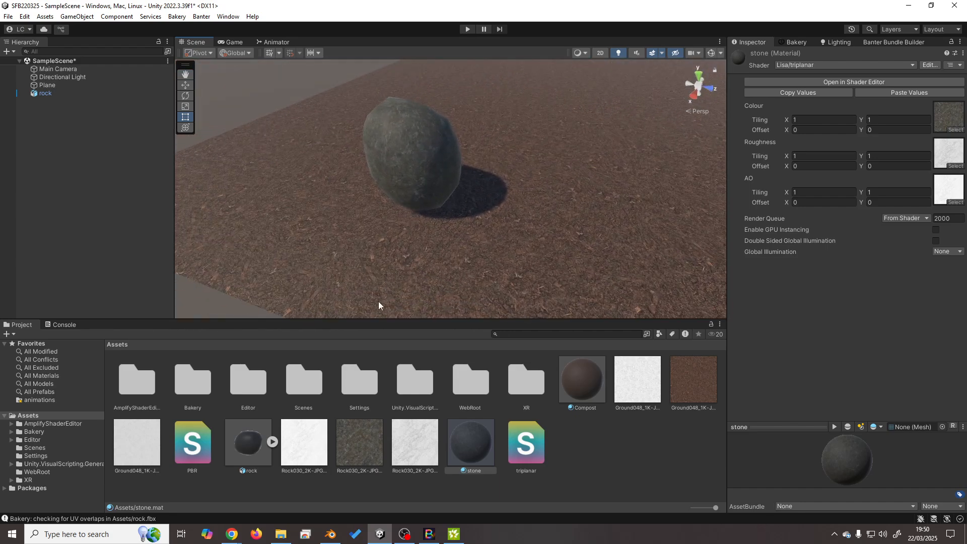
Switch to Blender's Layout workspace and export rock.001 as rock1.fbx to the SFB220325 Assets folder.
click(334, 537)
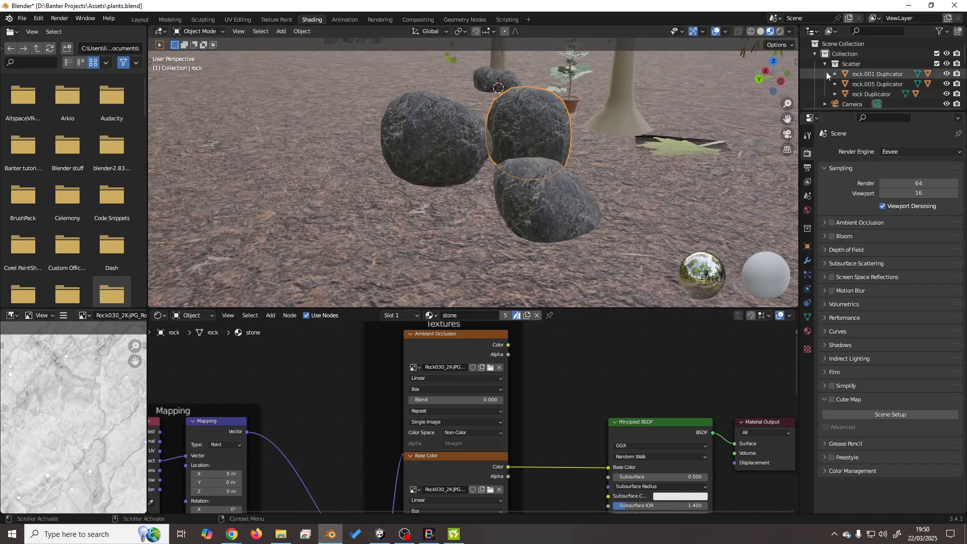
click(137, 20)
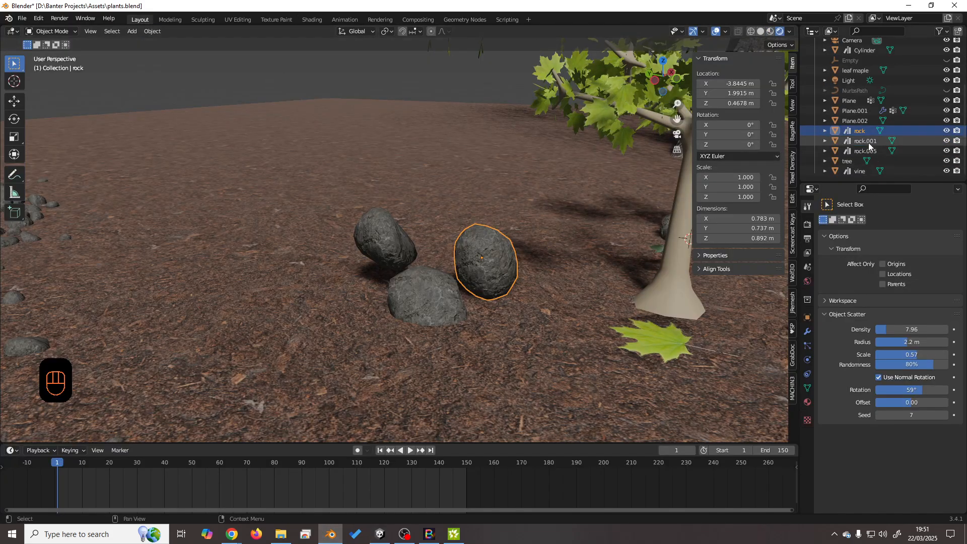
click(418, 253)
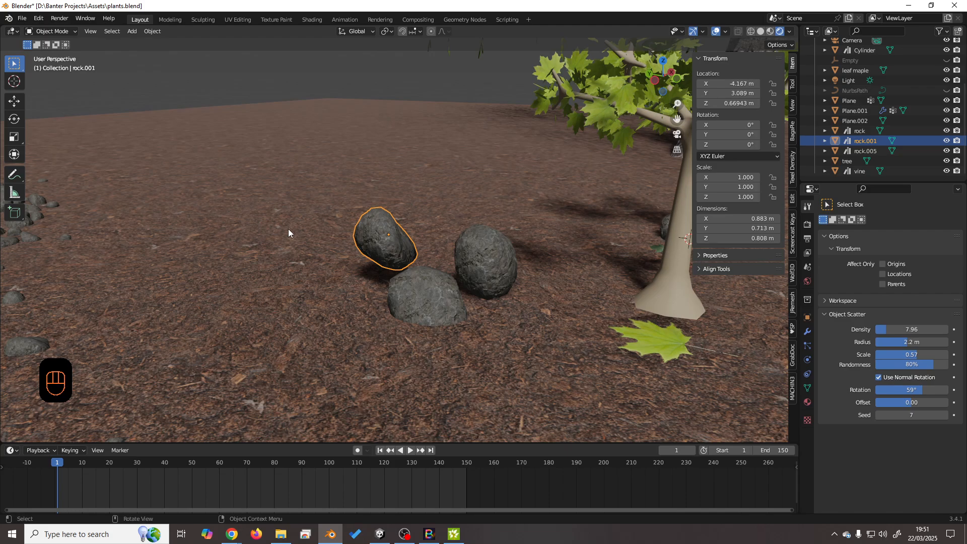
key(F4)
mouse_move(288, 231)
key(f)
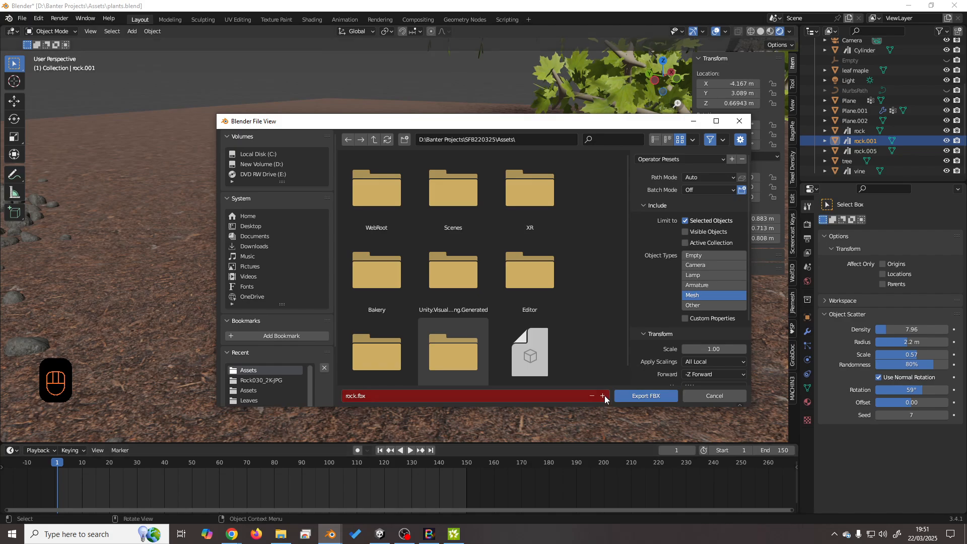
click(603, 396)
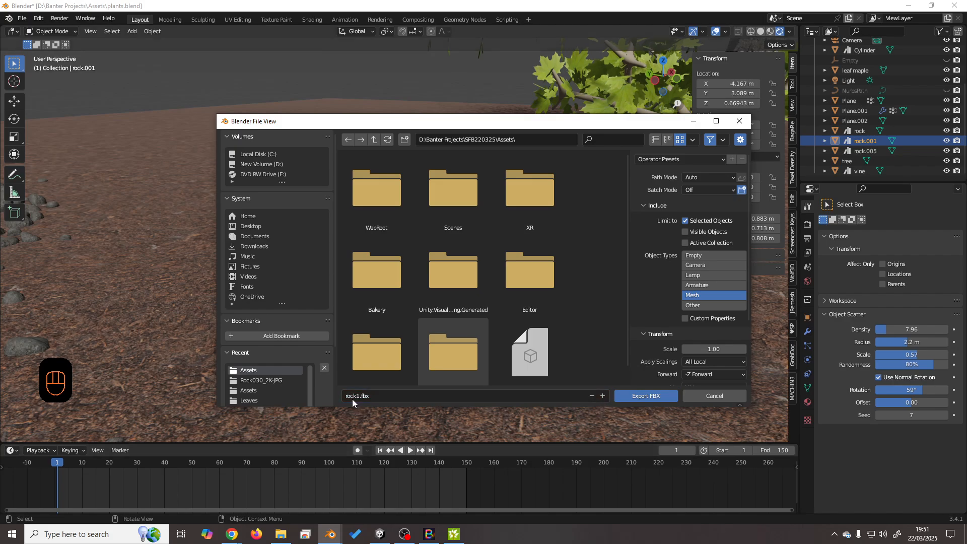
click(636, 396)
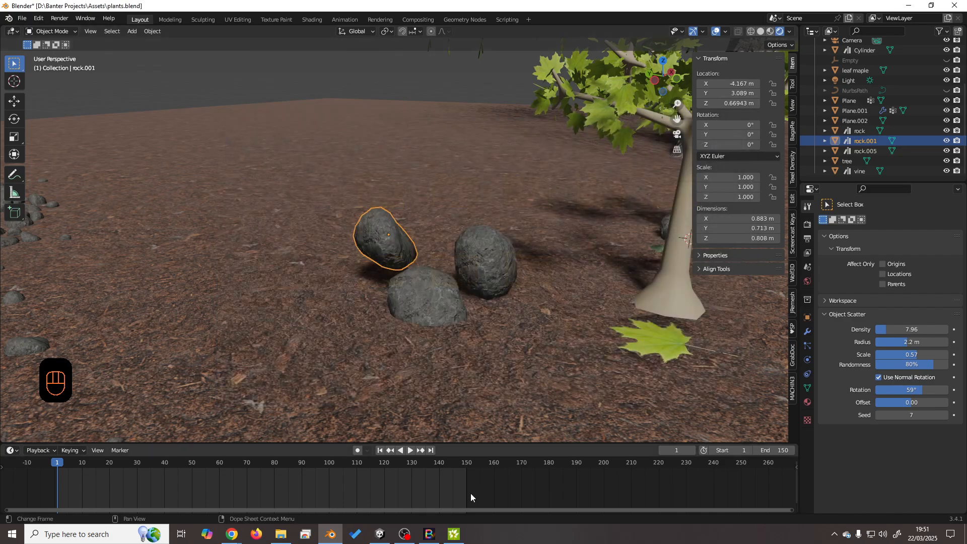
Switch to Unity, add the rock1 model to the scene, apply the stone material to it and activate the Move tool.
click(380, 534)
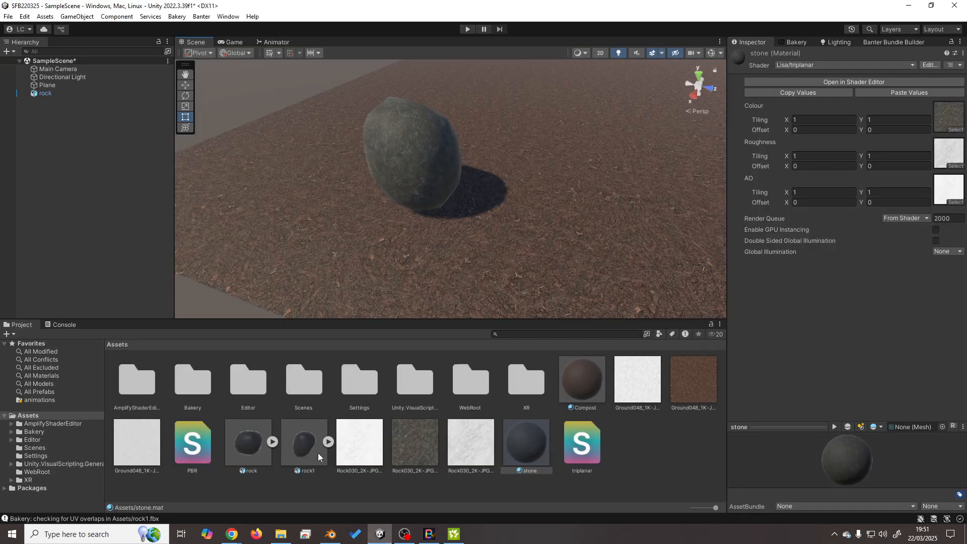
drag(318, 453, 83, 226)
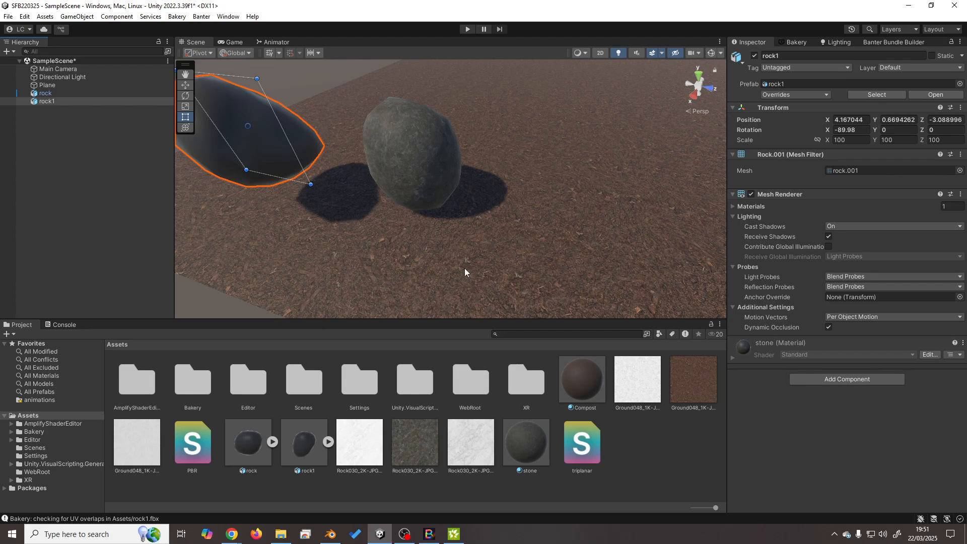
middle_drag(464, 268, 609, 317)
drag(530, 454, 394, 185)
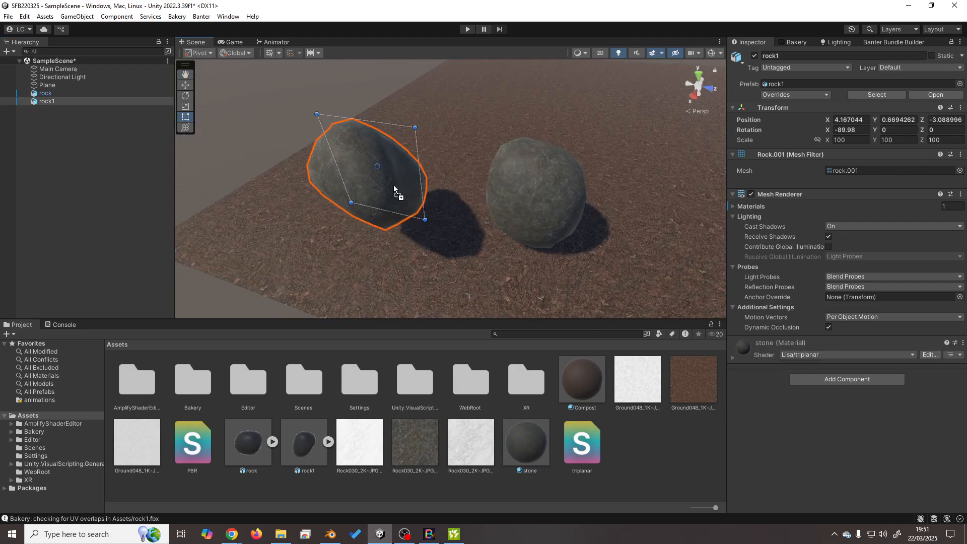
click(186, 85)
scroll(456, 275, up, 2)
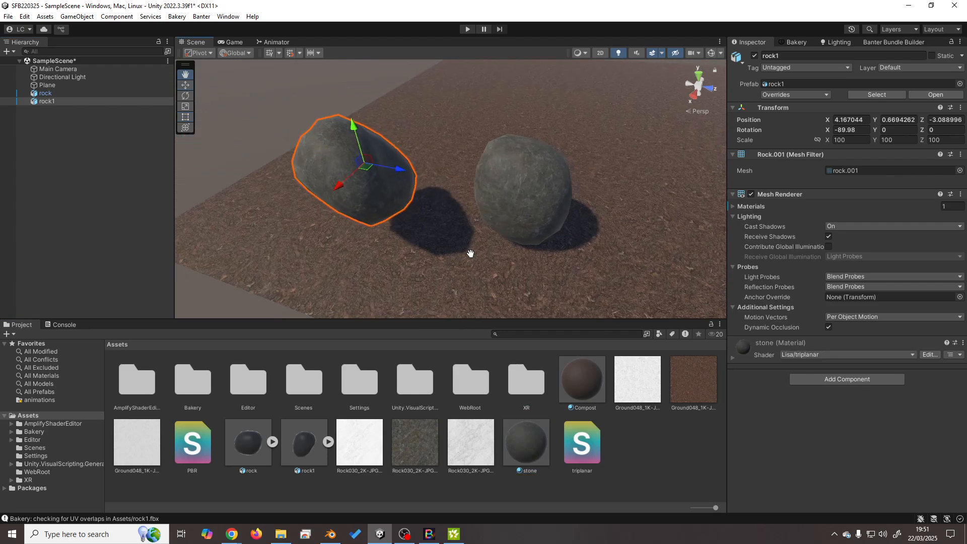
Switch to Blender and export rock.005 as rock2.fbx to the SFB220325 Assets folder.
click(330, 534)
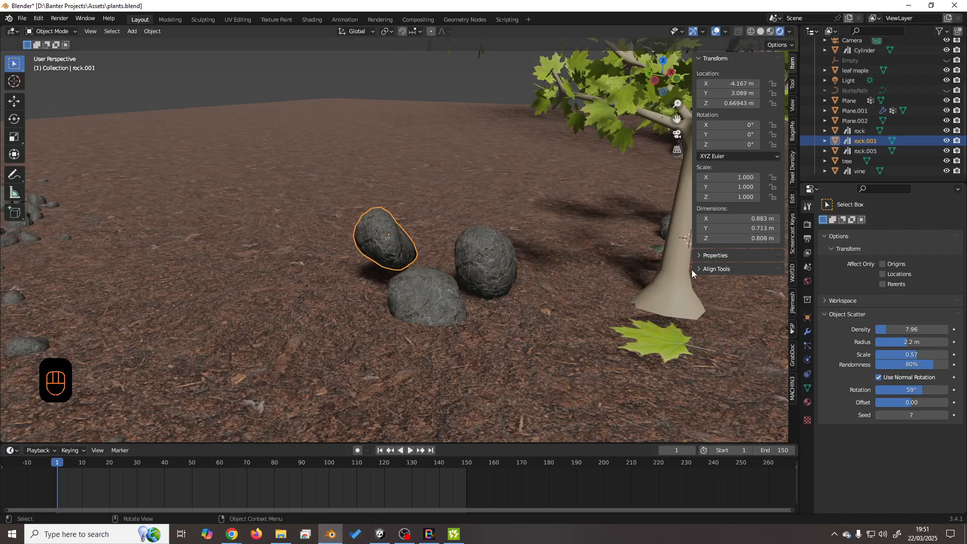
click(877, 151)
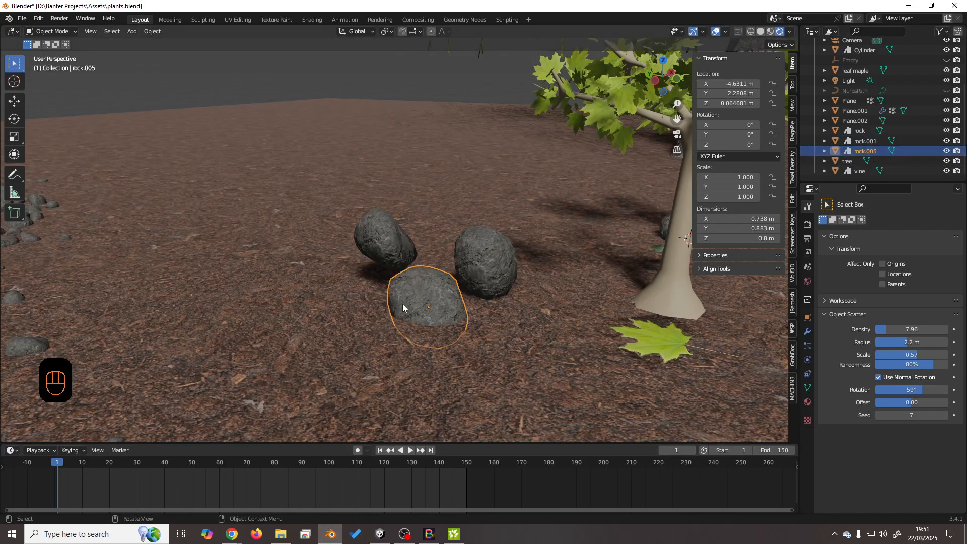
key(F4)
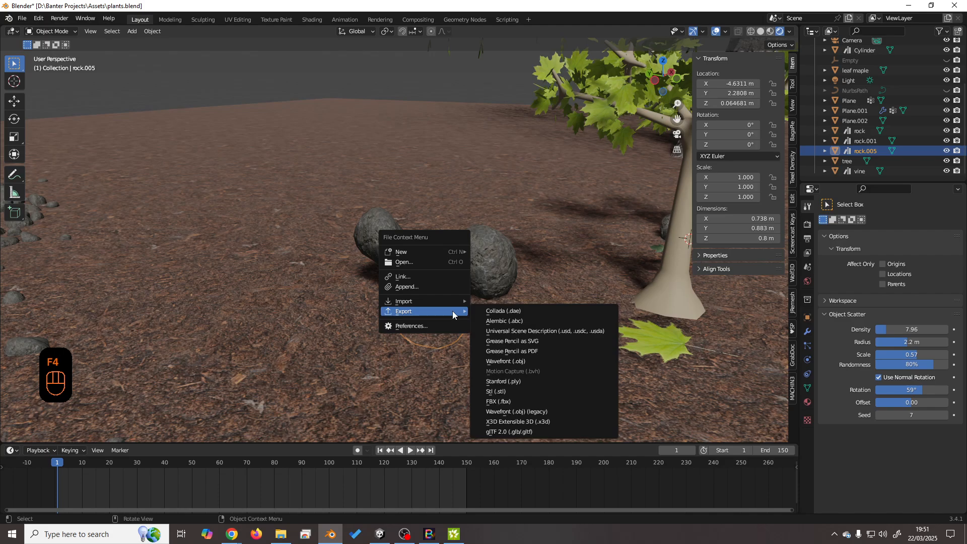
key(f)
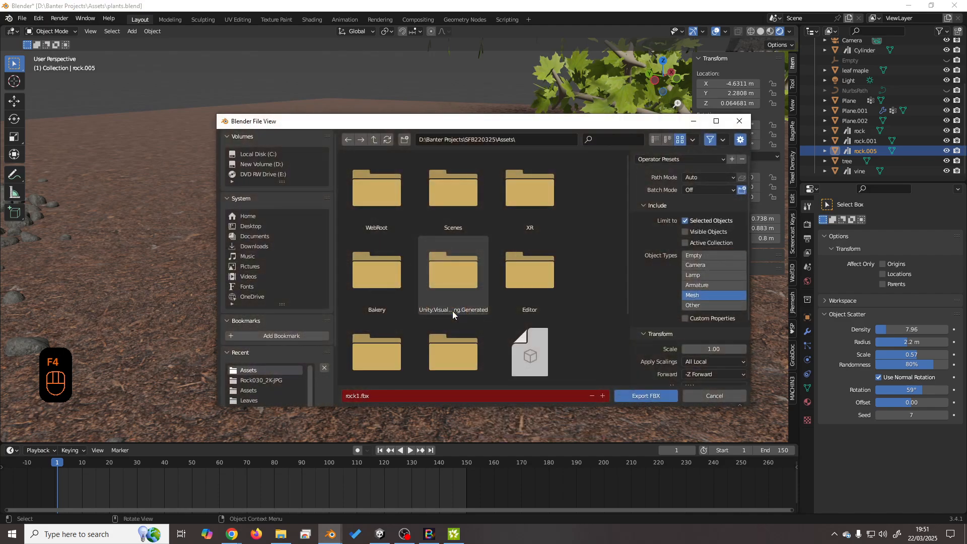
click(630, 397)
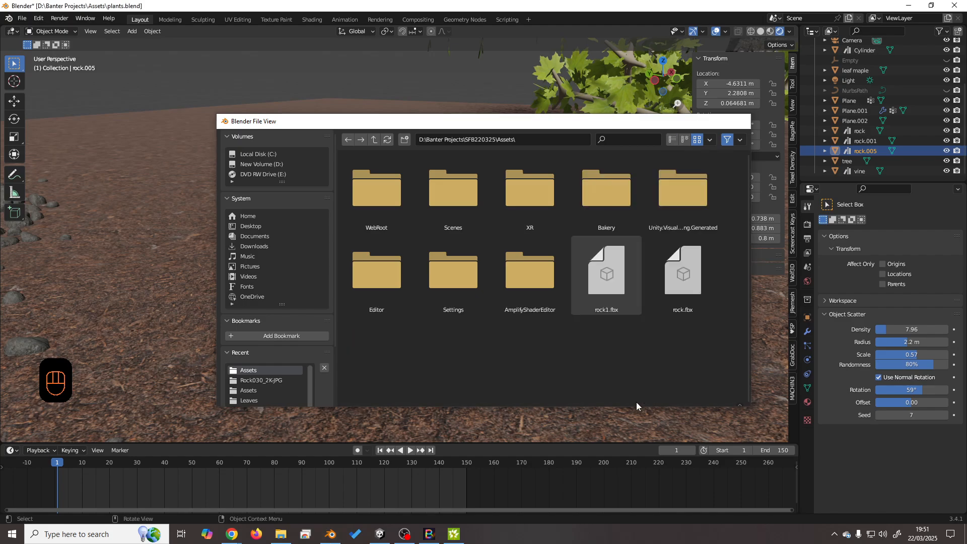
Switch to Unity, add the rock2 model to the scene and apply the stone material to it.
click(380, 535)
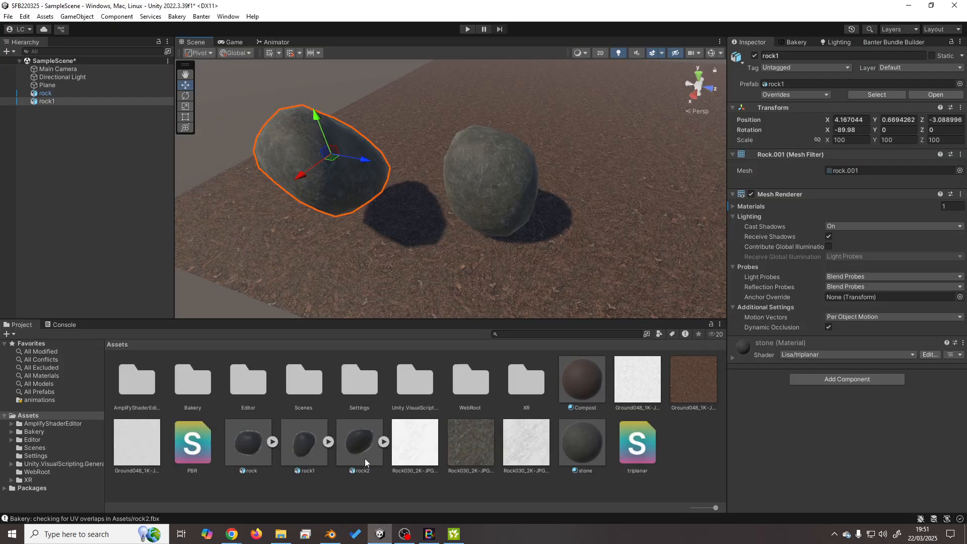
drag(365, 456, 411, 272)
drag(569, 442, 440, 252)
middle_drag(554, 275, 566, 225)
scroll(570, 224, down, 3)
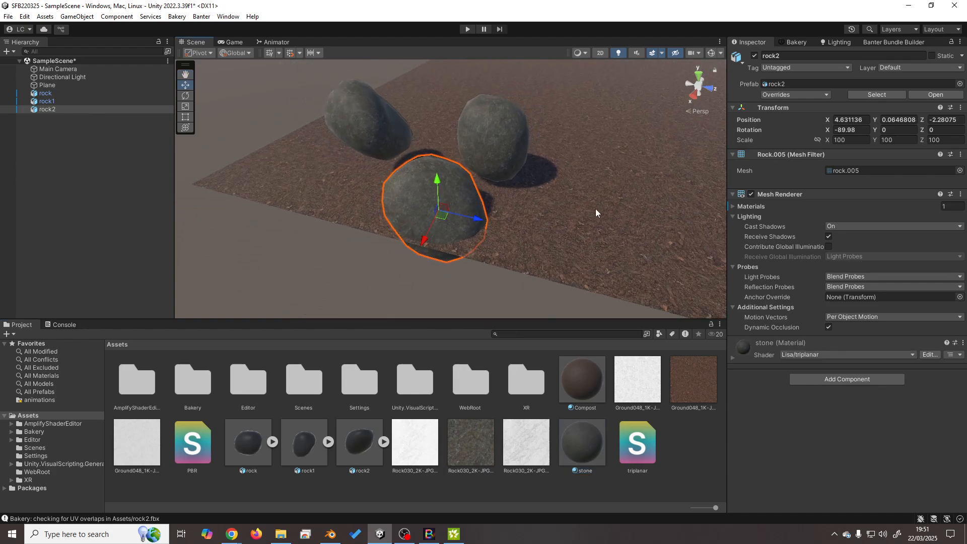
Examine the stone material on the three rocks from several sides and distances.
alt+drag(596, 209, 612, 246)
scroll(579, 184, down, 5)
middle_drag(477, 249, 491, 211)
alt+drag(491, 211, 603, 244)
middle_drag(281, 237, 354, 207)
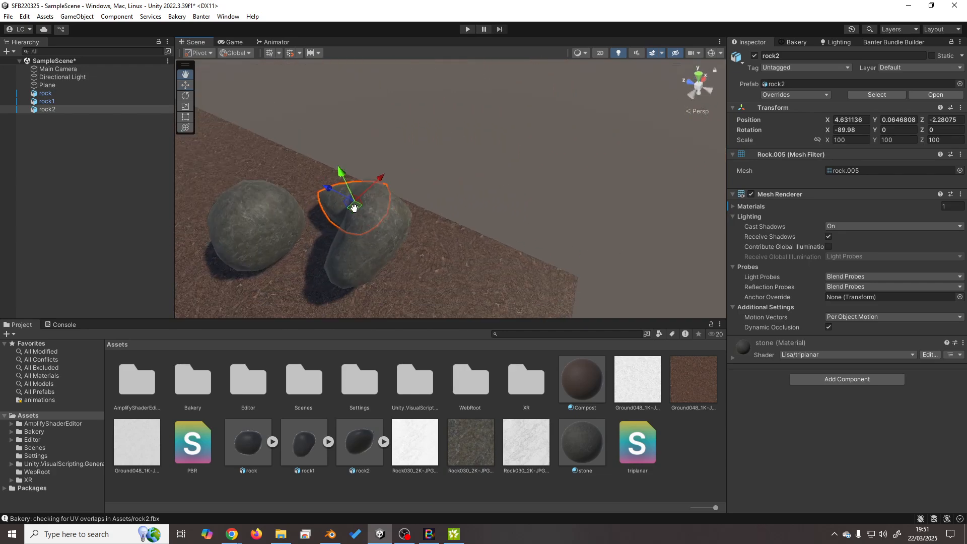
alt+drag(355, 208, 551, 204)
key(f)
scroll(526, 167, down, 8)
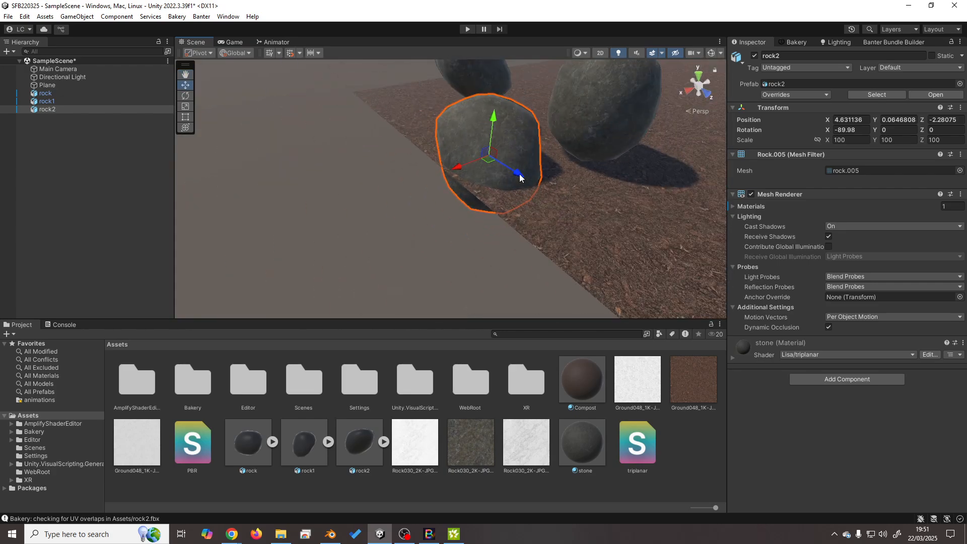
right_drag(533, 166, 573, 153)
middle_drag(573, 153, 503, 244)
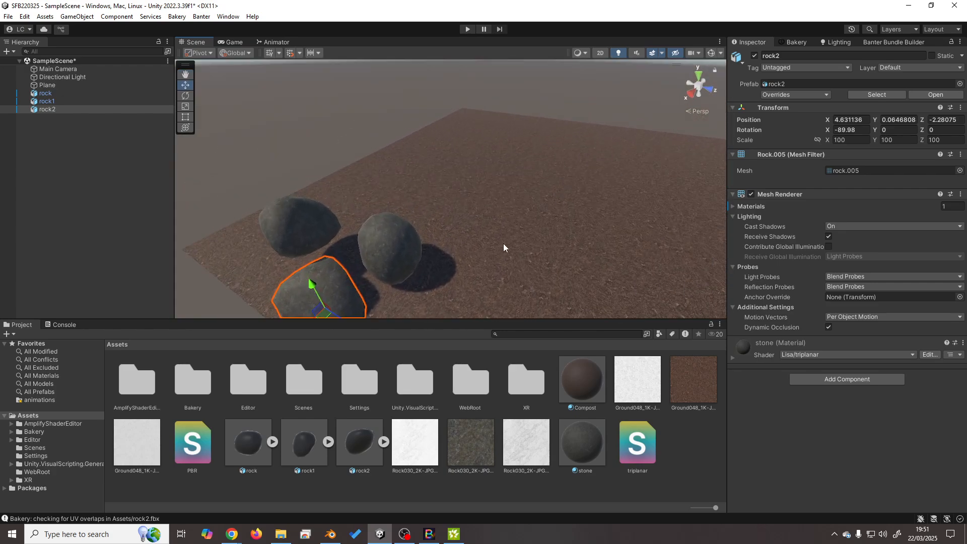
alt+drag(504, 244, 546, 204)
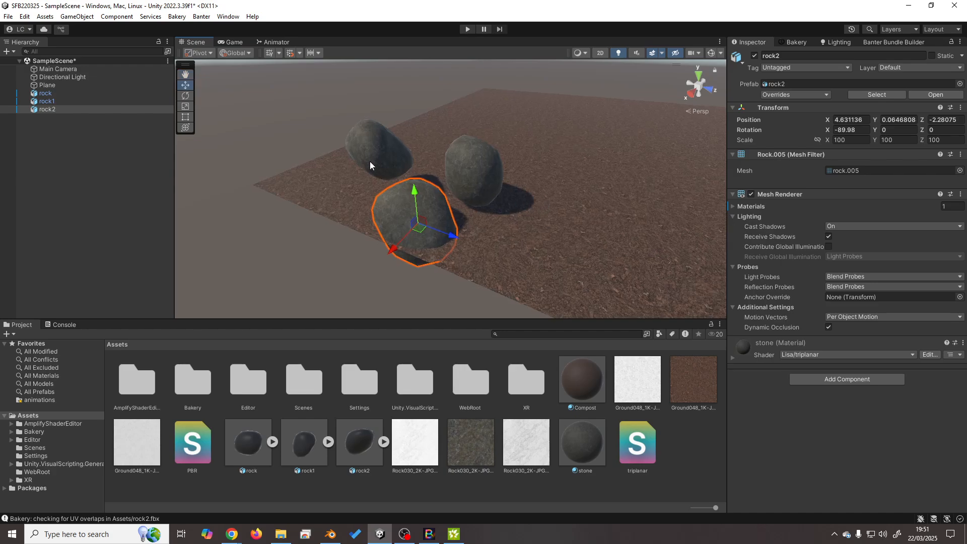
Set the scale of rock1 to 50 on the X, Y and Z axes.
click(484, 179)
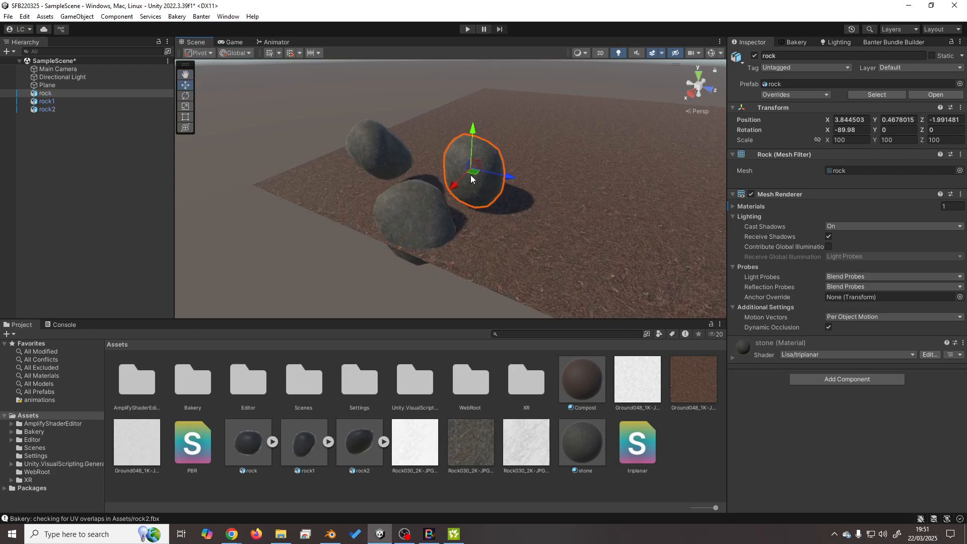
click(386, 157)
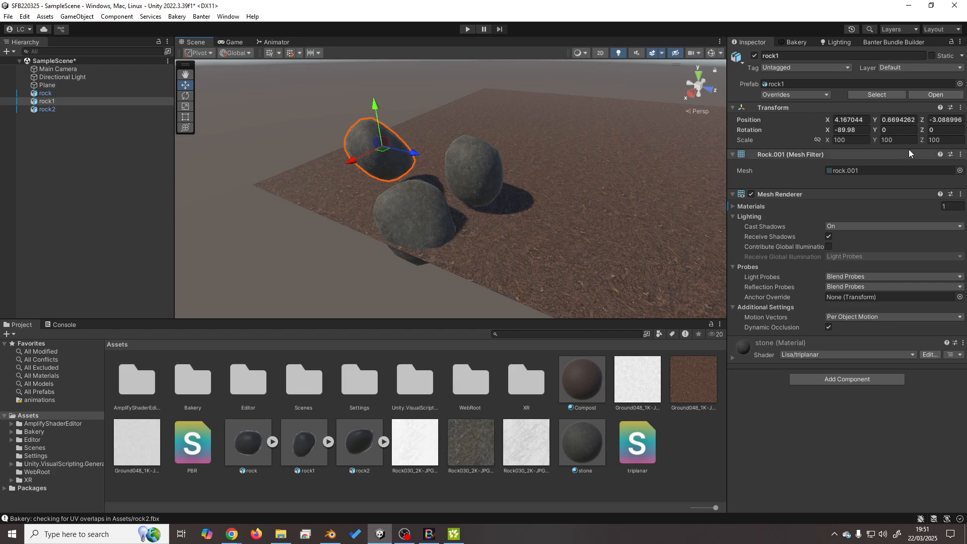
click(858, 139)
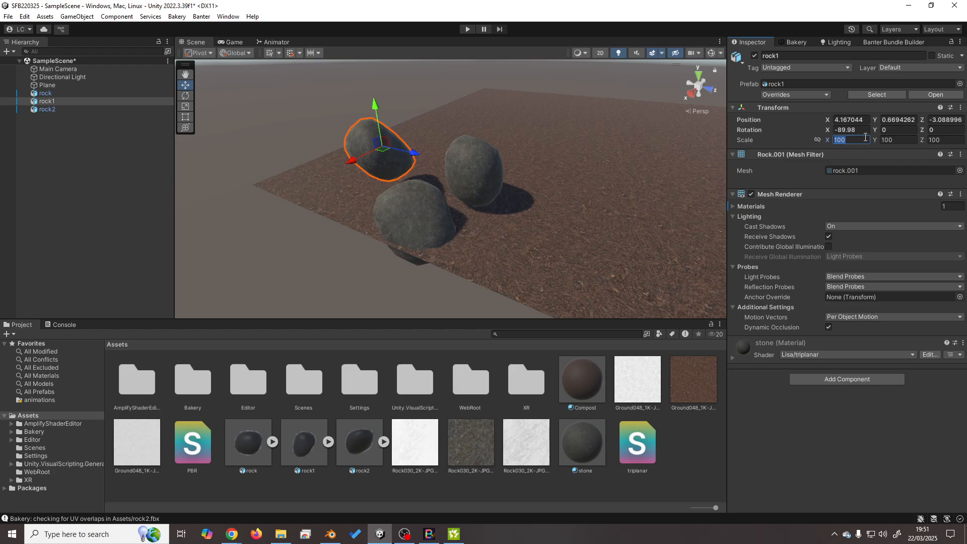
text(5050)
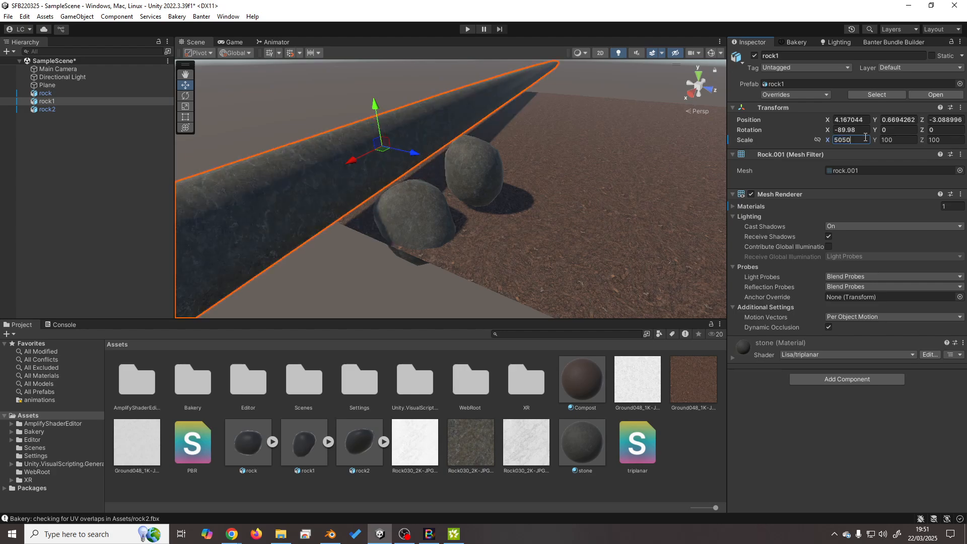
key(BackSpace)
key(BackSpace)
key(Tab)
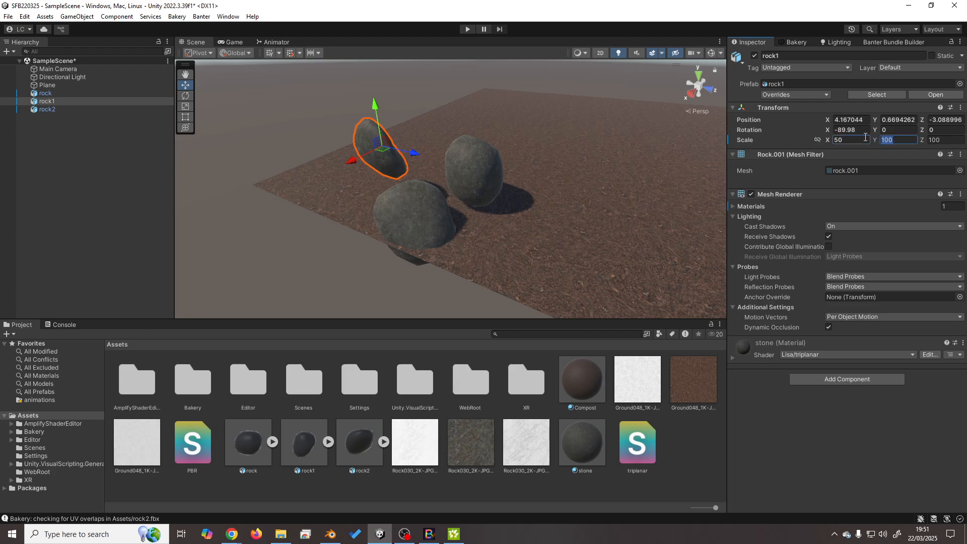
text(50)
key(Tab)
text(50)
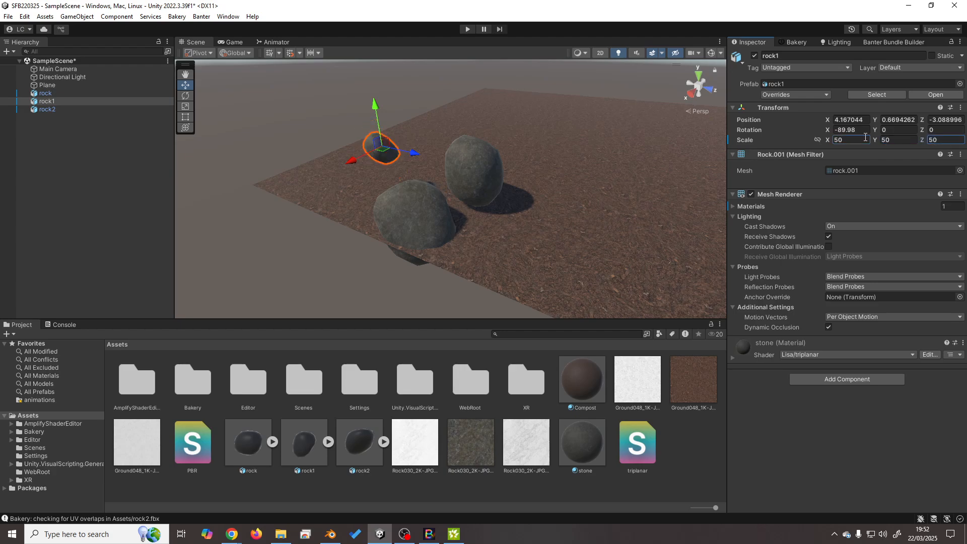
Set the scale of rock2 to 25 on the X, Y and Z axes.
click(426, 218)
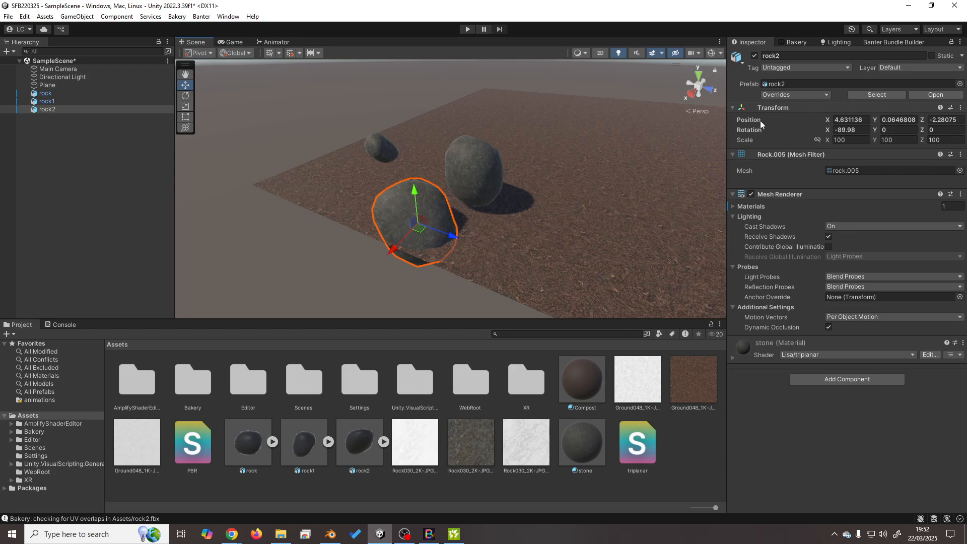
click(861, 141)
text(25)
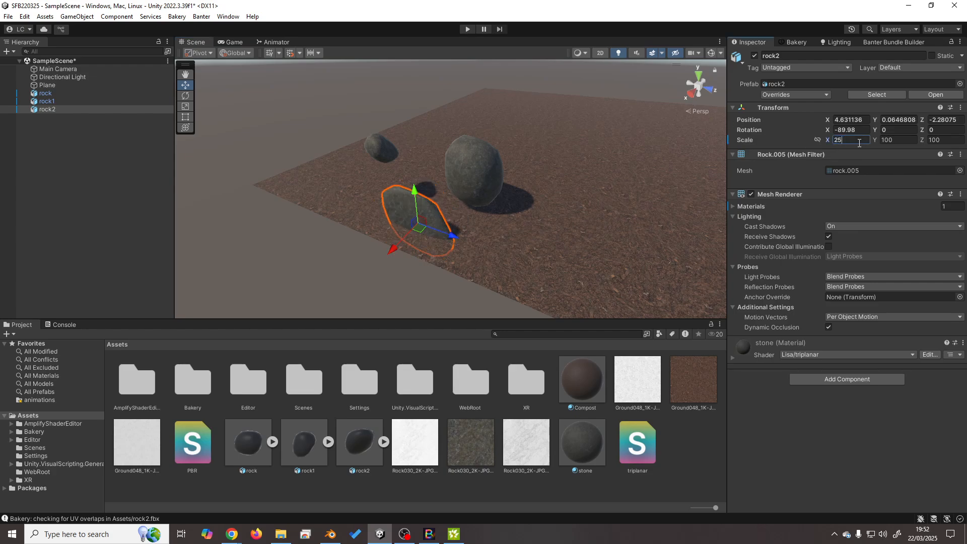
key(Tab)
text(25)
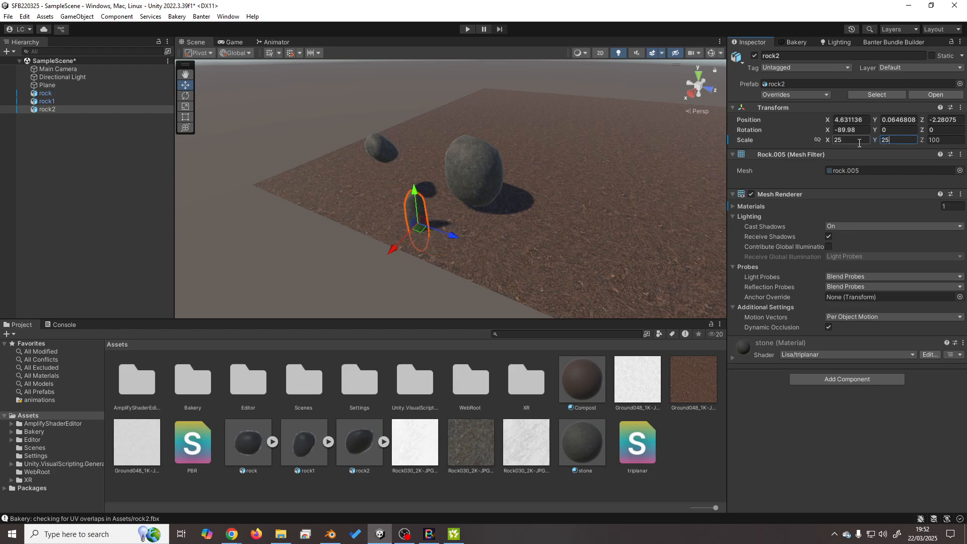
key(Tab)
text(25)
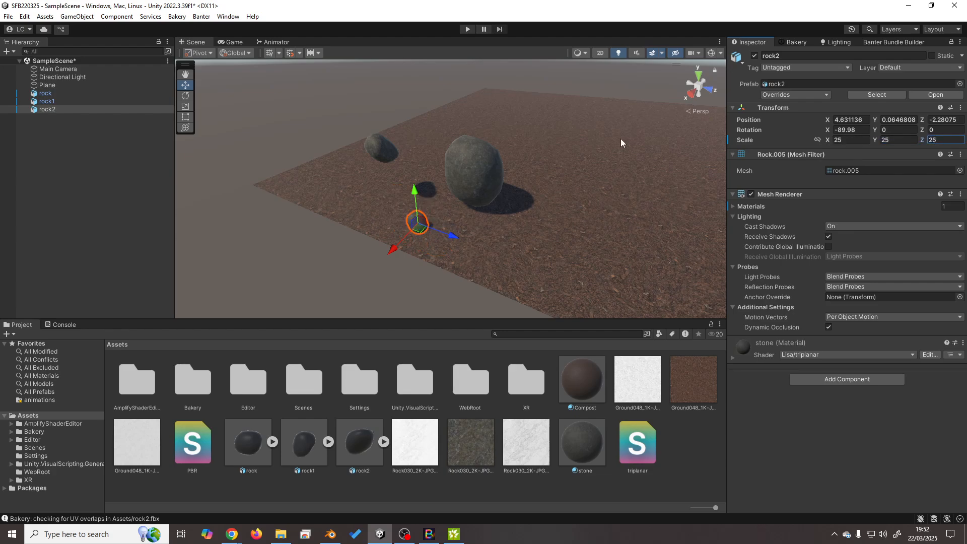
Create an empty parent for the rock object and name it bigrock.
middle_drag(452, 204, 489, 156)
click(343, 252)
right_drag(389, 214, 499, 222)
middle_drag(337, 153, 422, 173)
scroll(423, 186, down, 3)
right_drag(423, 186, 445, 173)
click(54, 92)
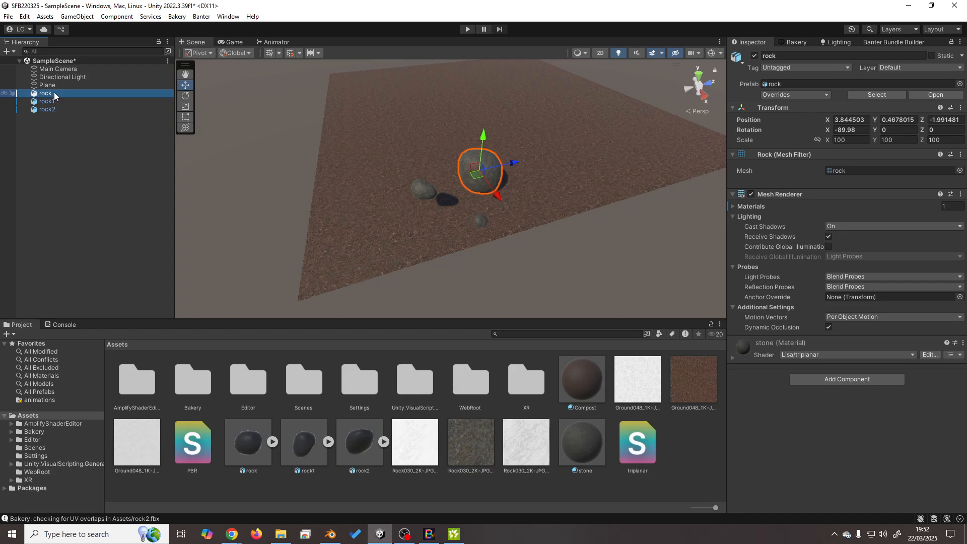
right_click(54, 92)
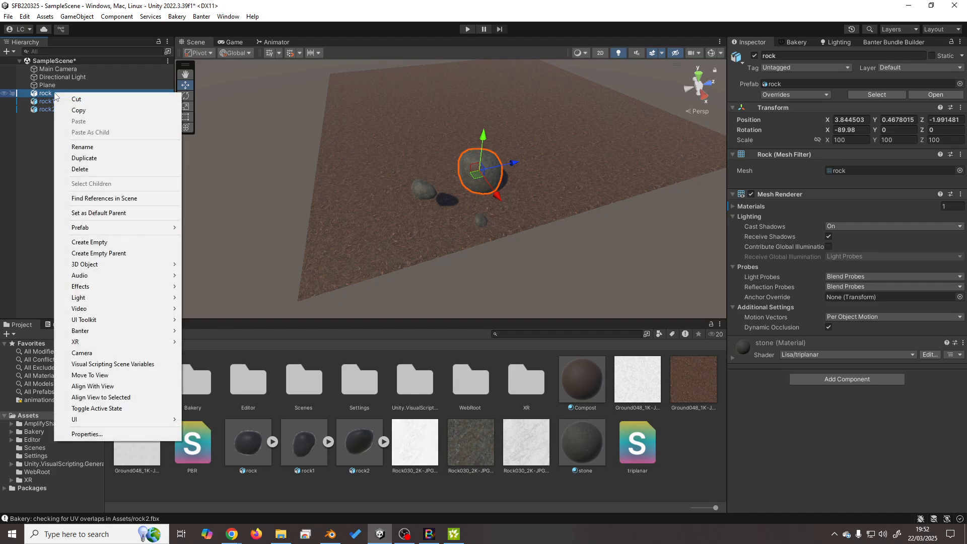
click(121, 258)
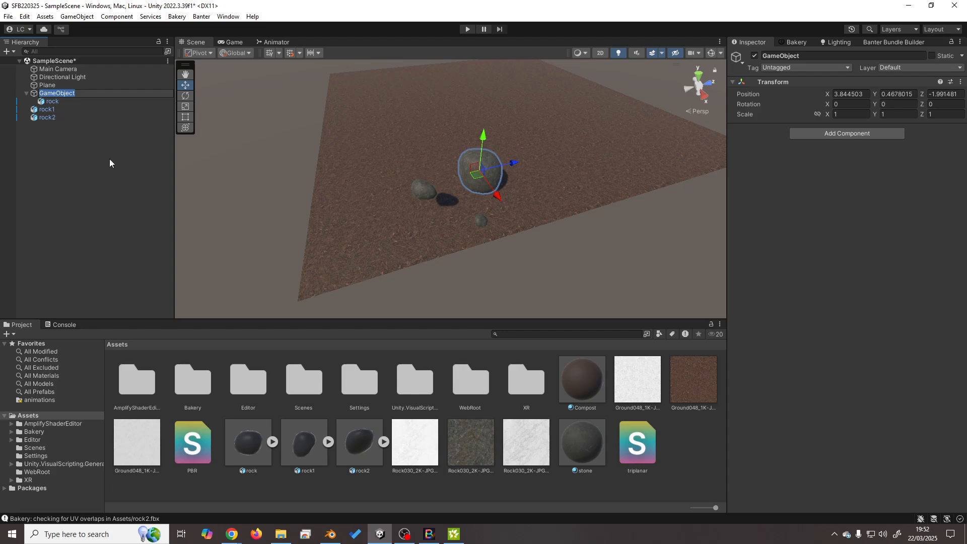
text(bigrock)
key(Return)
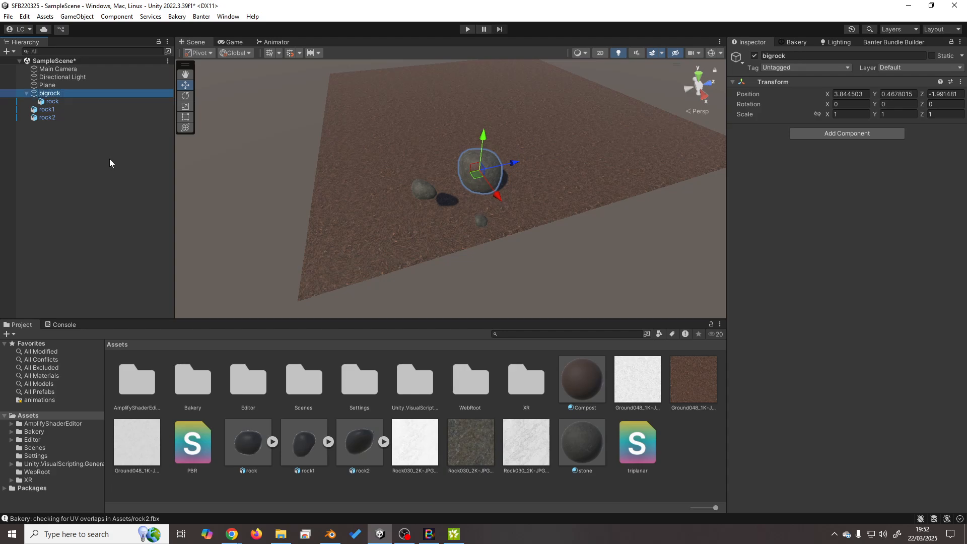
Duplicate the rock inside bigrock, and duplicate both of those rocks to make four.
click(71, 101)
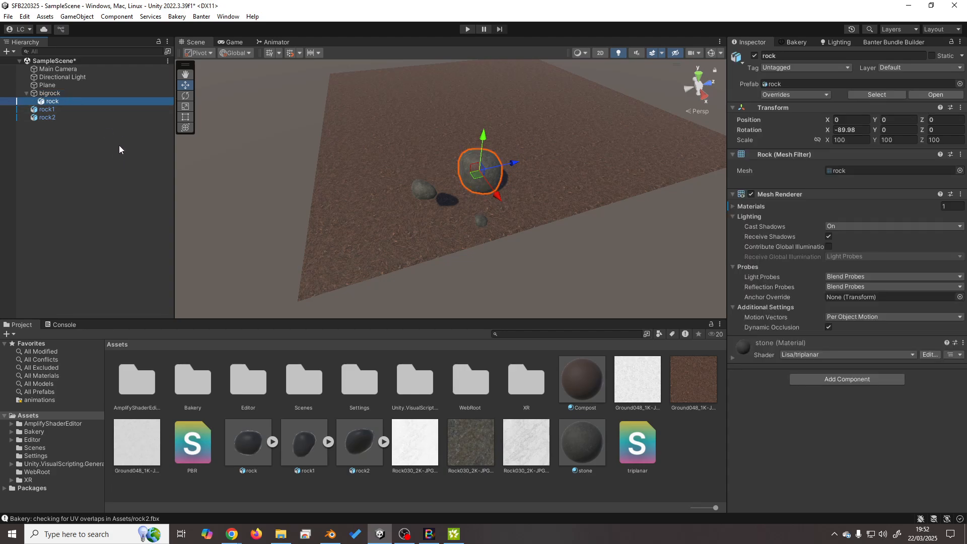
right_click(65, 101)
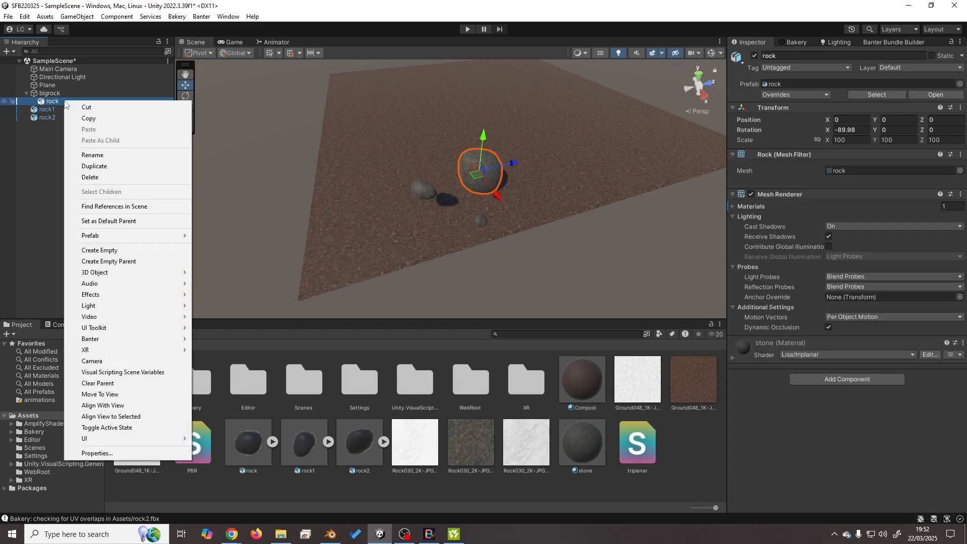
click(99, 166)
click(80, 102)
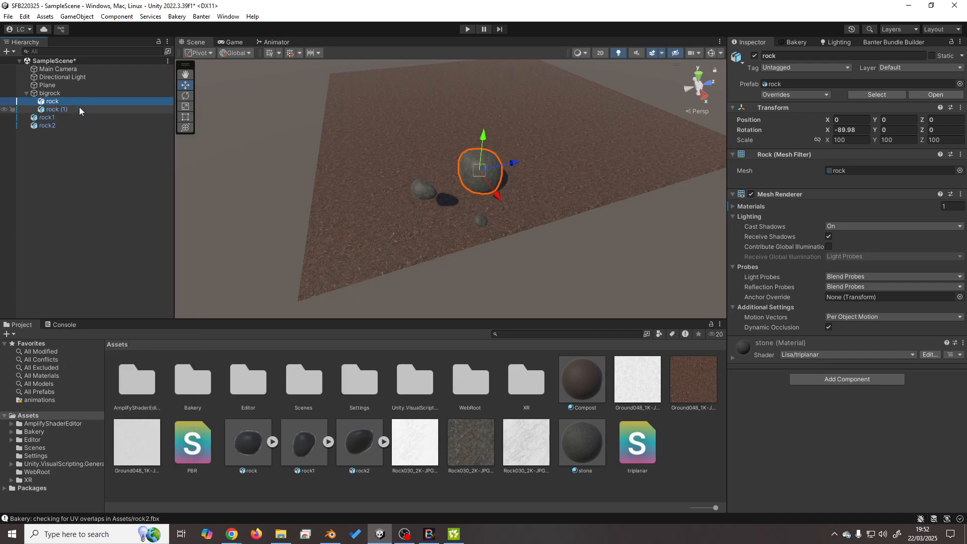
ctrl+click(79, 108)
right_click(89, 107)
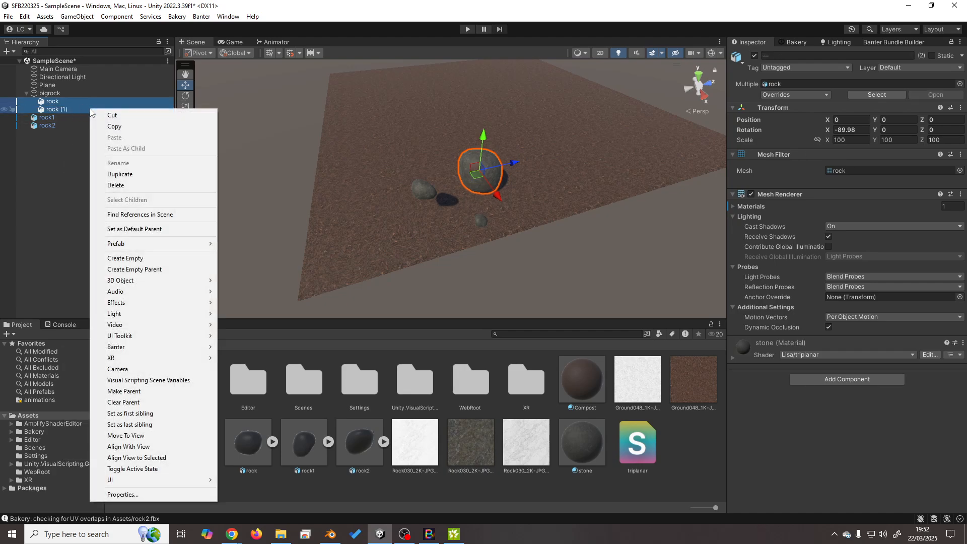
click(124, 174)
Duplicate the full set of rocks inside bigrock three more times to make 32 rocks.
click(68, 102)
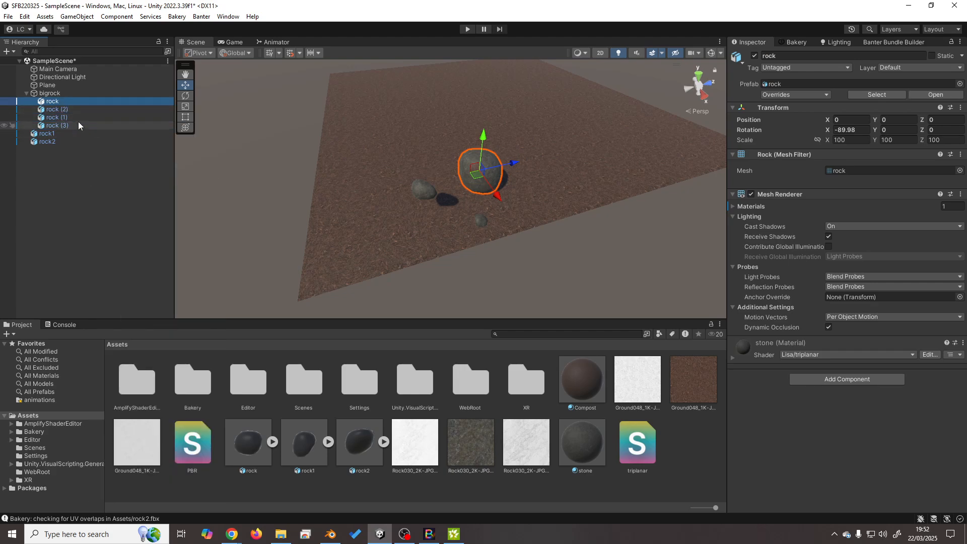
shift+click(80, 123)
key(ctrl+d)
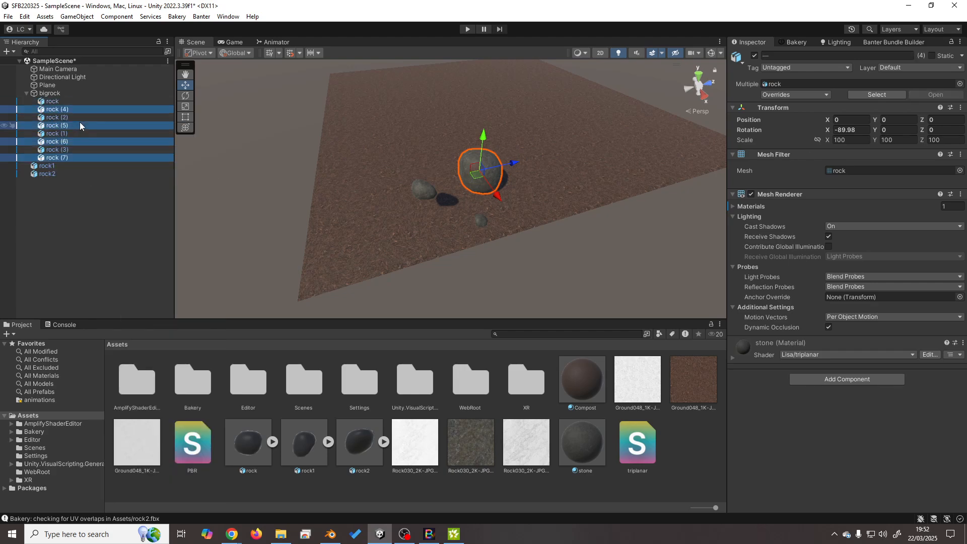
click(58, 101)
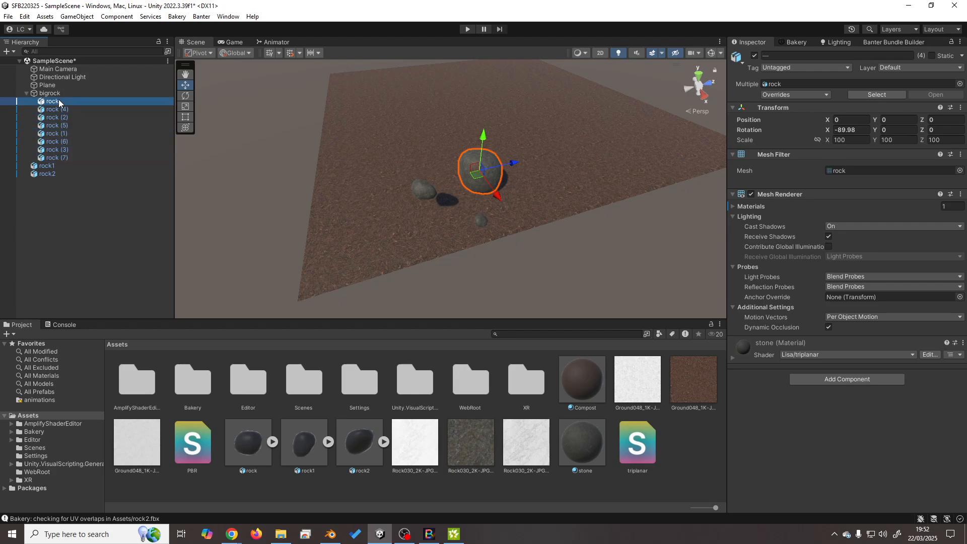
shift+click(77, 158)
key(ctrl+d)
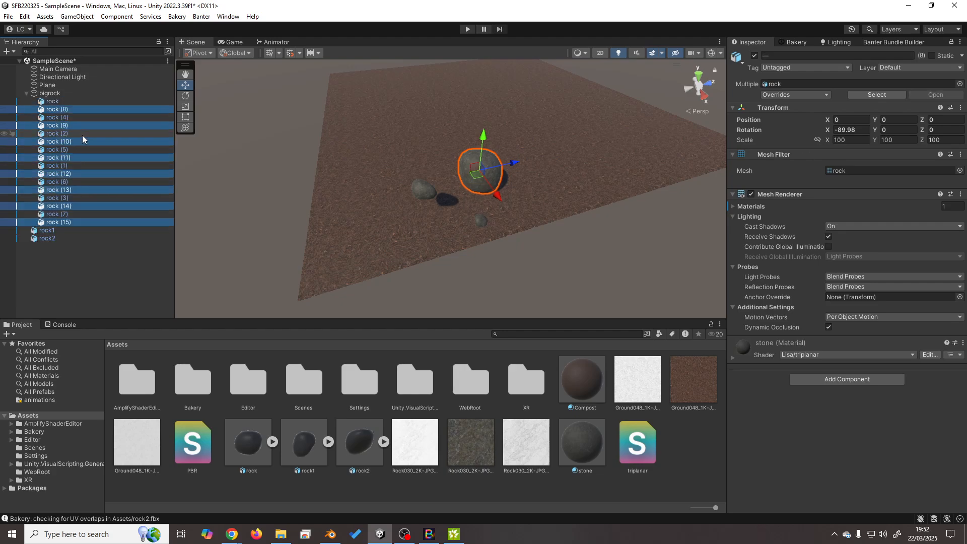
click(61, 101)
shift+click(71, 221)
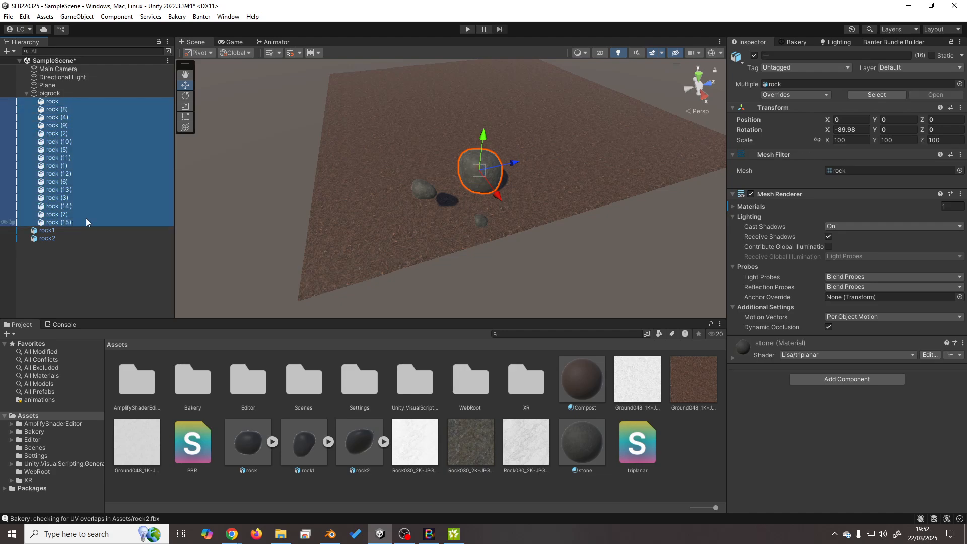
key(ctrl+d)
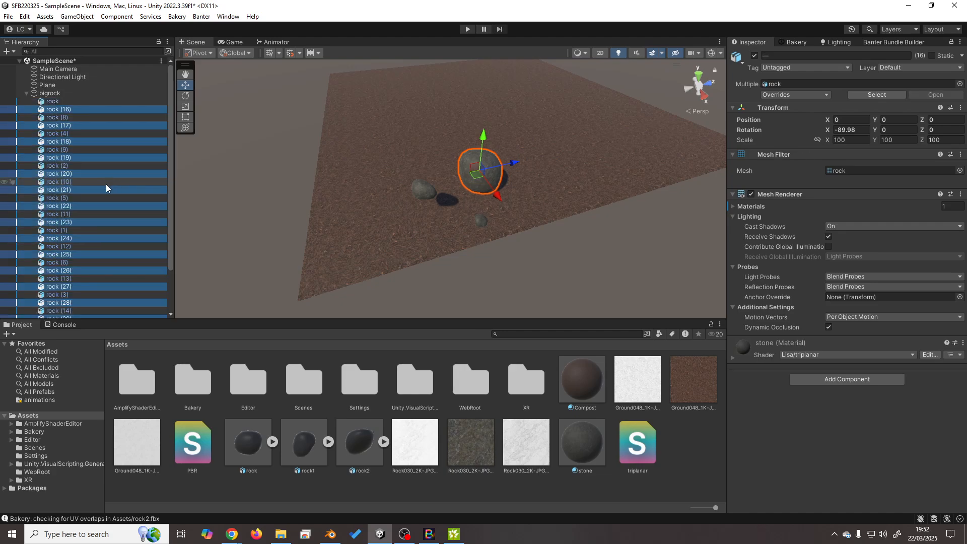
Select all the rocks inside bigrock and move them along the X axis toward the middle of the plane.
click(65, 100)
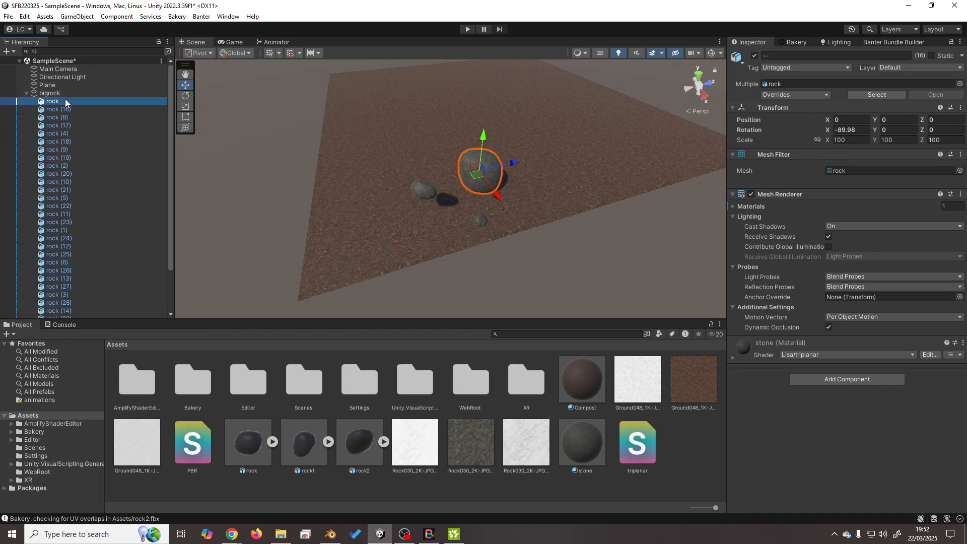
scroll(123, 204, down, 3)
shift+click(89, 297)
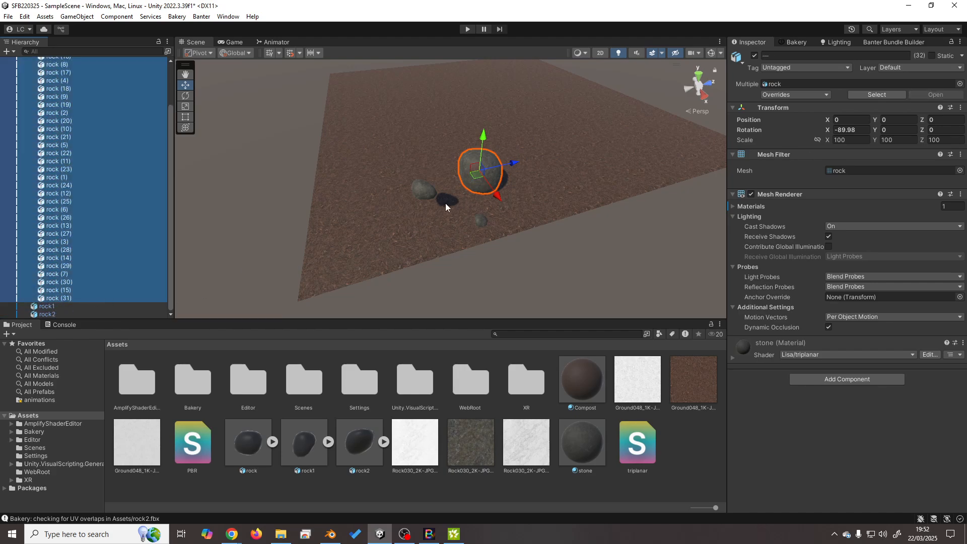
middle_drag(446, 203, 317, 217)
alt+drag(531, 167, 383, 174)
middle_drag(640, 164, 440, 195)
scroll(440, 194, down, 3)
middle_drag(442, 256, 510, 174)
right_drag(514, 174, 486, 173)
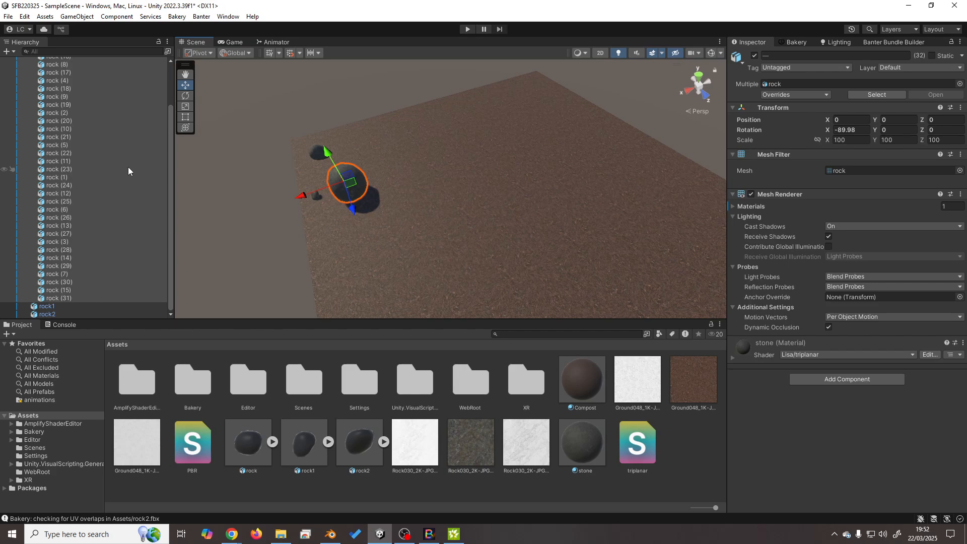
drag(170, 140, 173, 95)
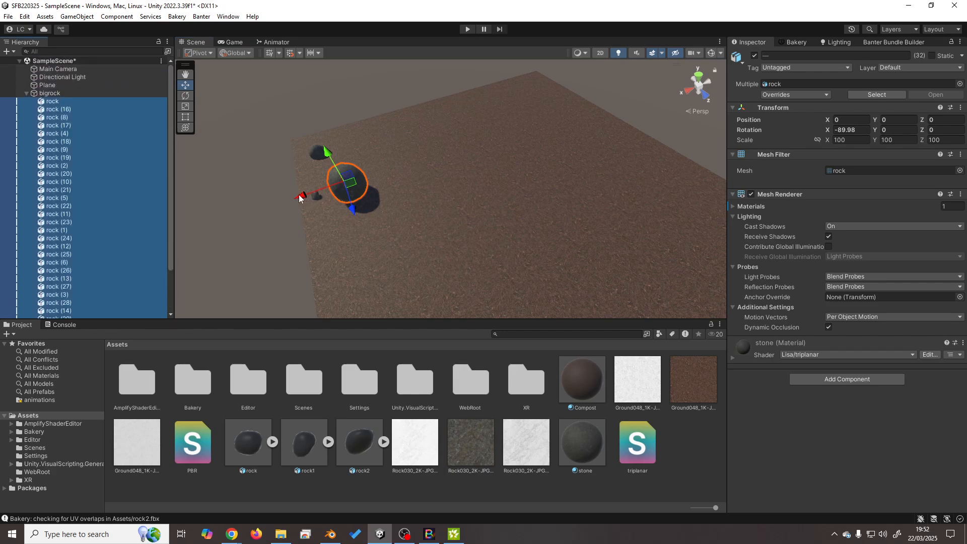
drag(300, 198, 383, 186)
Offset the first rock along X to about -1.6 and select all the rocks inside bigrock.
click(59, 100)
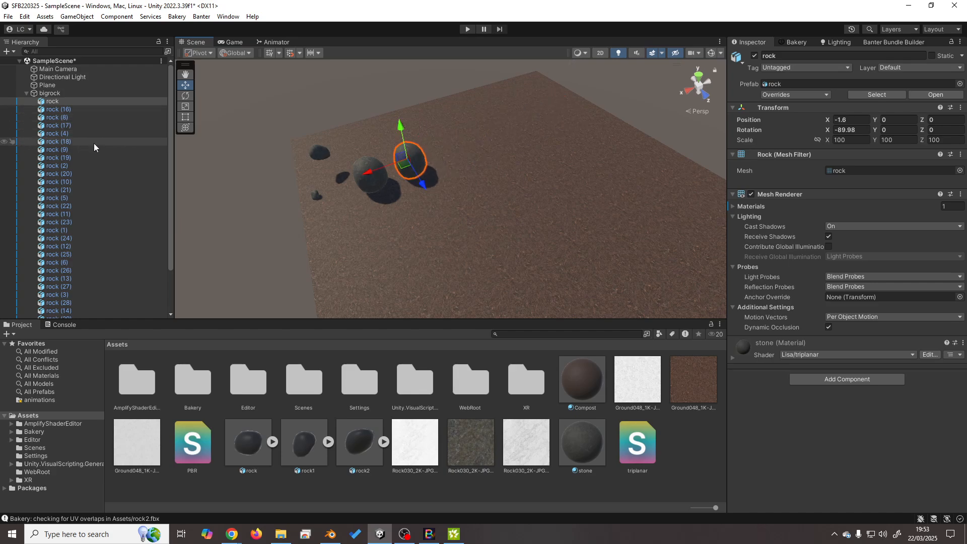
scroll(94, 143, down, 5)
shift+click(73, 298)
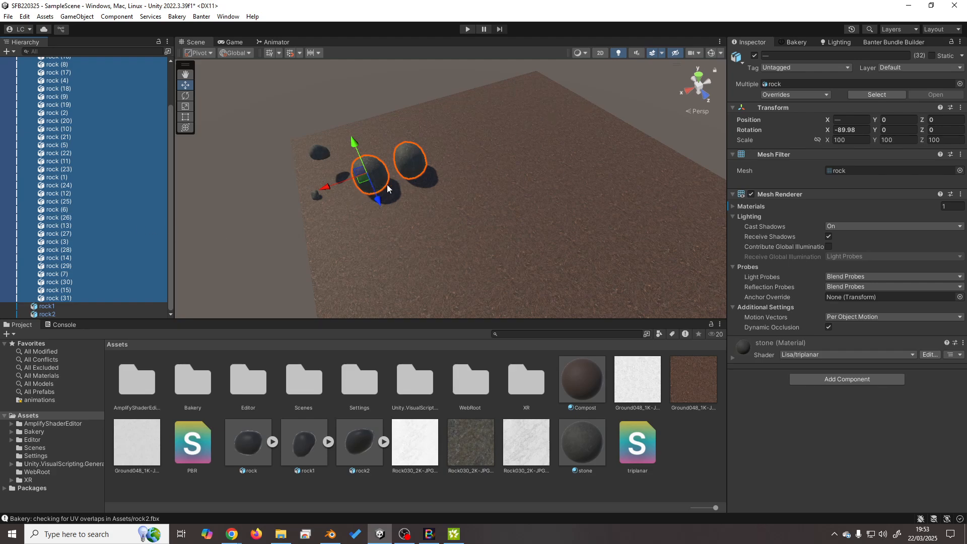
right_drag(387, 184, 467, 196)
scroll(137, 231, up, 3)
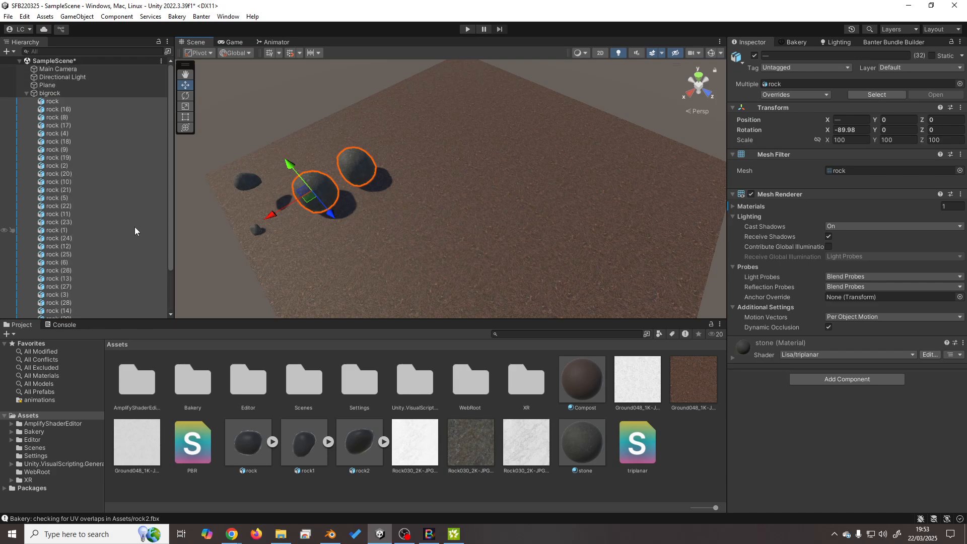
click(77, 100)
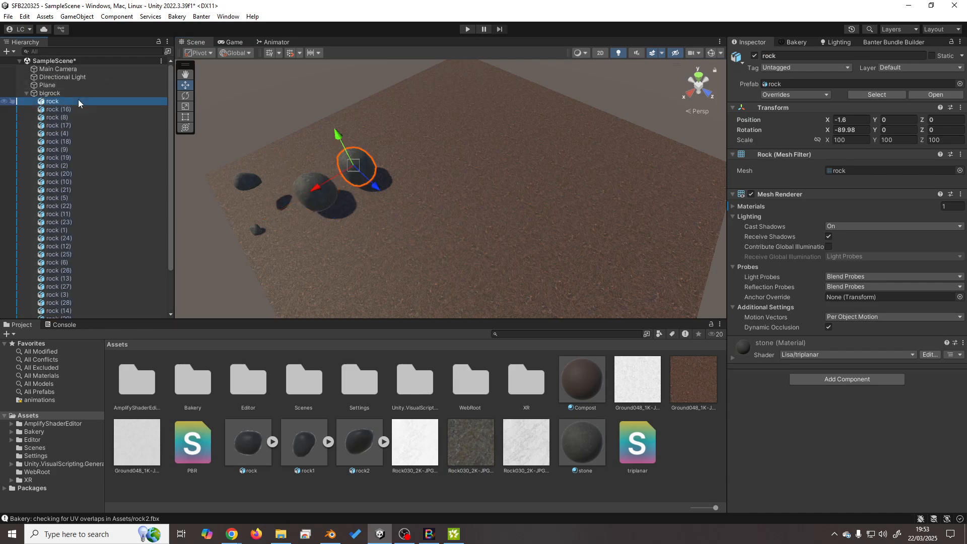
scroll(103, 158, down, 3)
shift+click(83, 298)
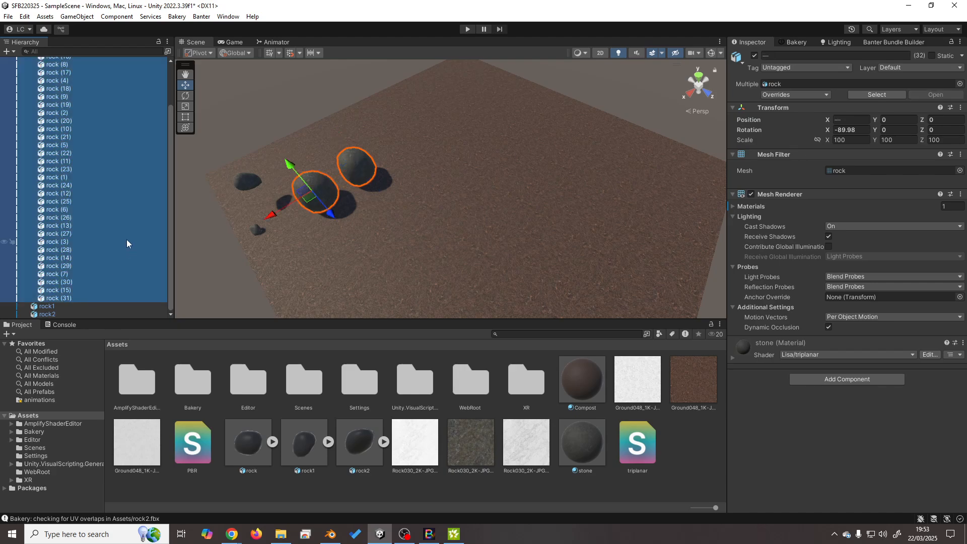
scroll(126, 240, up, 3)
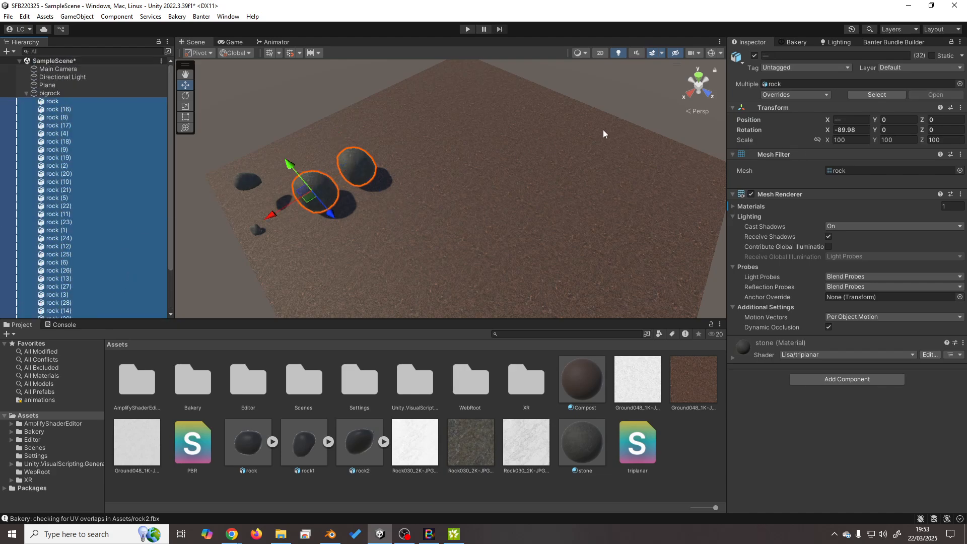
right_drag(451, 204, 470, 162)
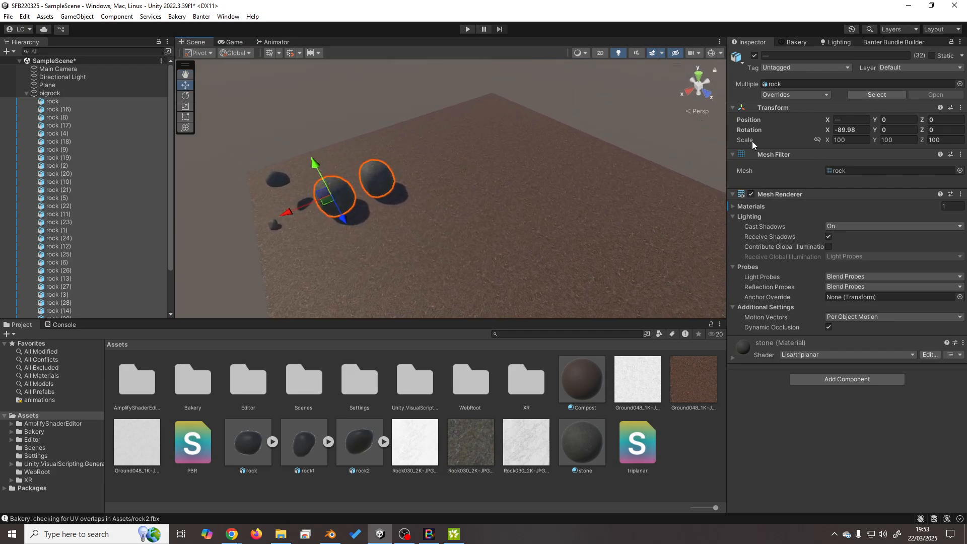
Try spreading the selected rocks linearly along X with L(0,5).
click(855, 120)
text())
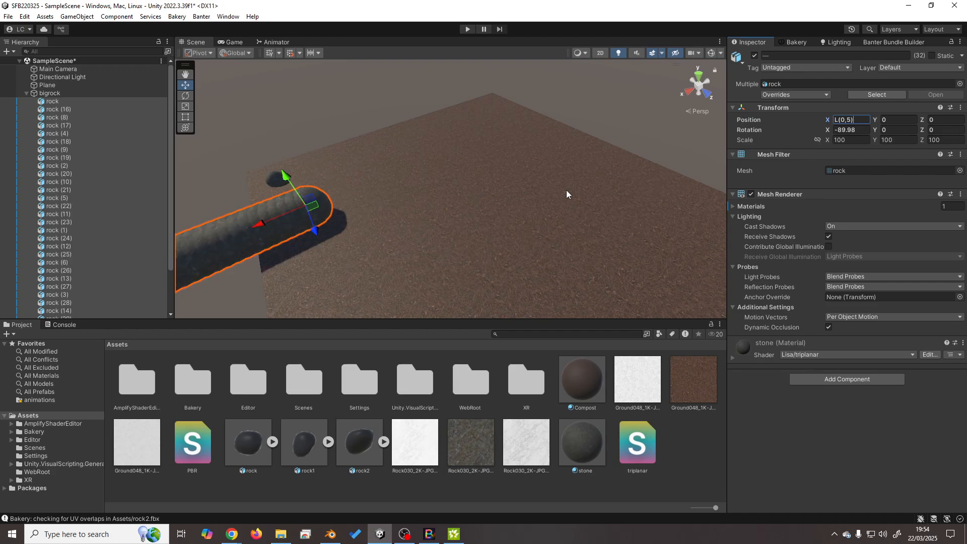
alt+drag(384, 197, 483, 198)
Spread the rocks' X positions linearly with L(-.5,-6.5), and switch the expression to the random range R(-.5,-6.5).
click(853, 120)
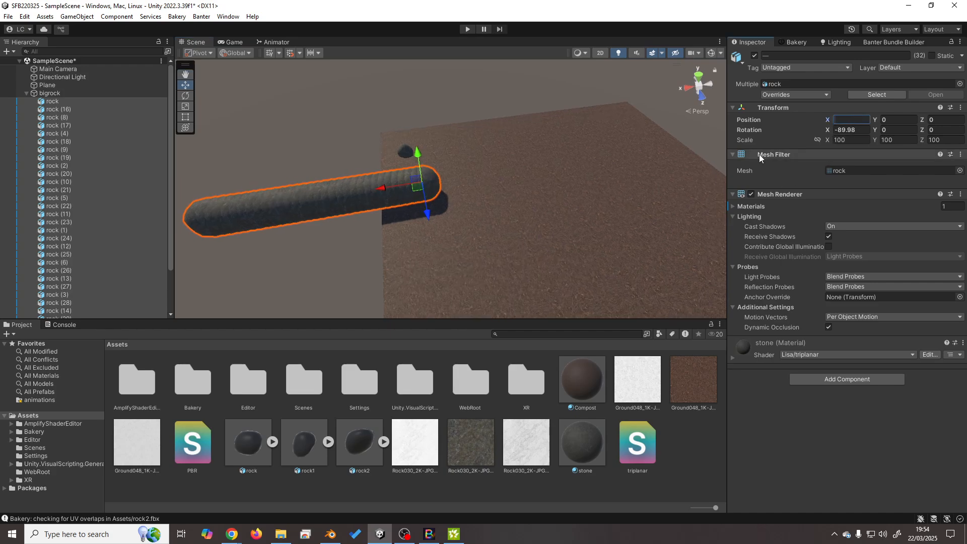
text(L()
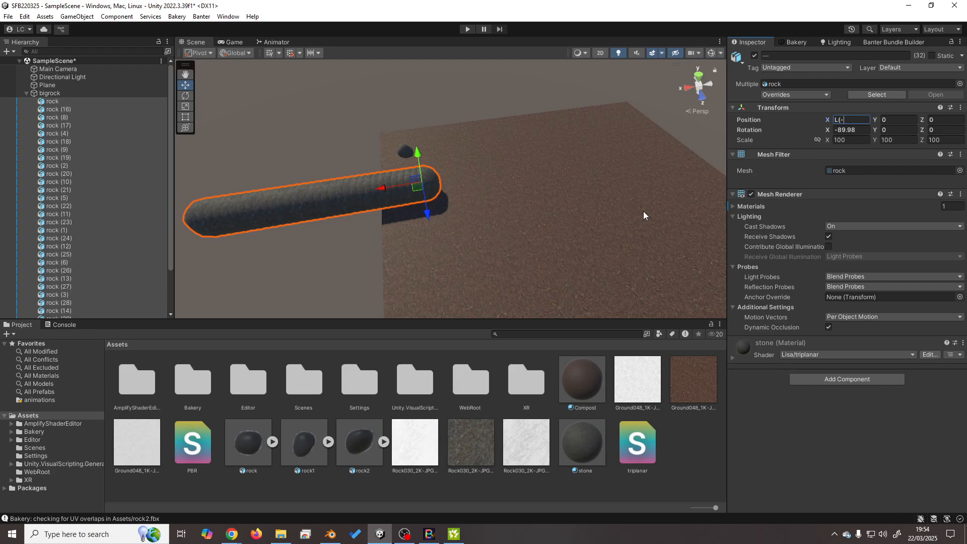
text(-.5)
text(,6.5)
text(-6.5)
text())
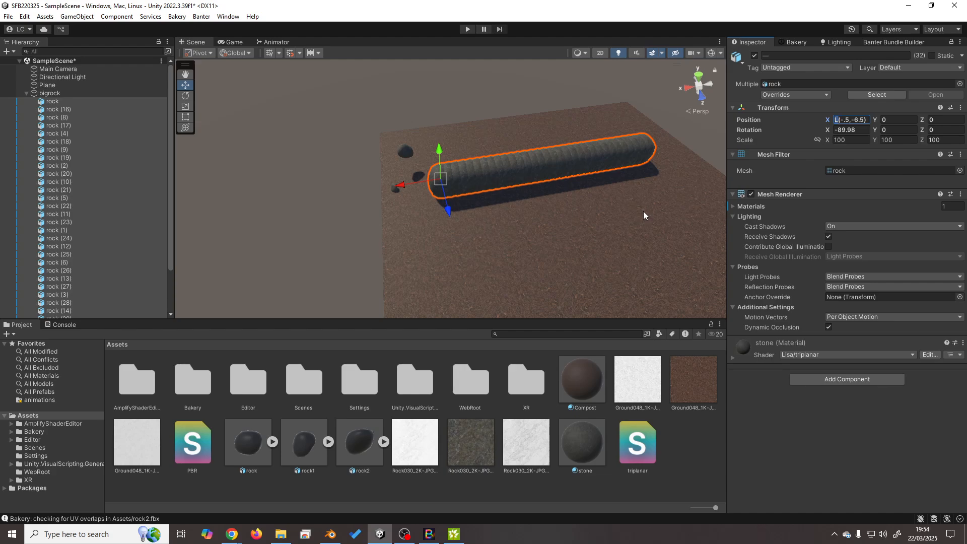
key(Delete)
text(R)
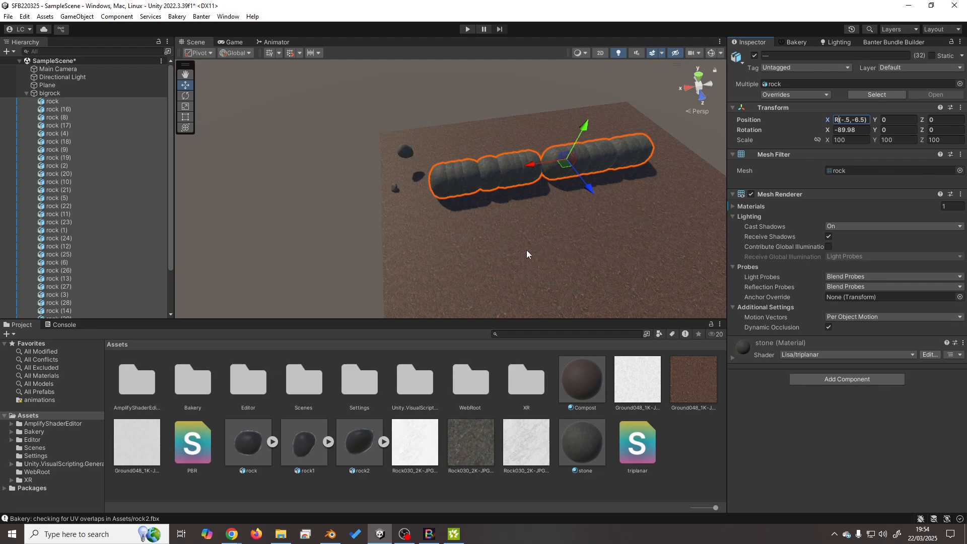
Move the first rock along Z to about 2.85, and give all the bigrock rocks random Z positions with R(-1,5.1).
alt+drag(527, 250, 569, 216)
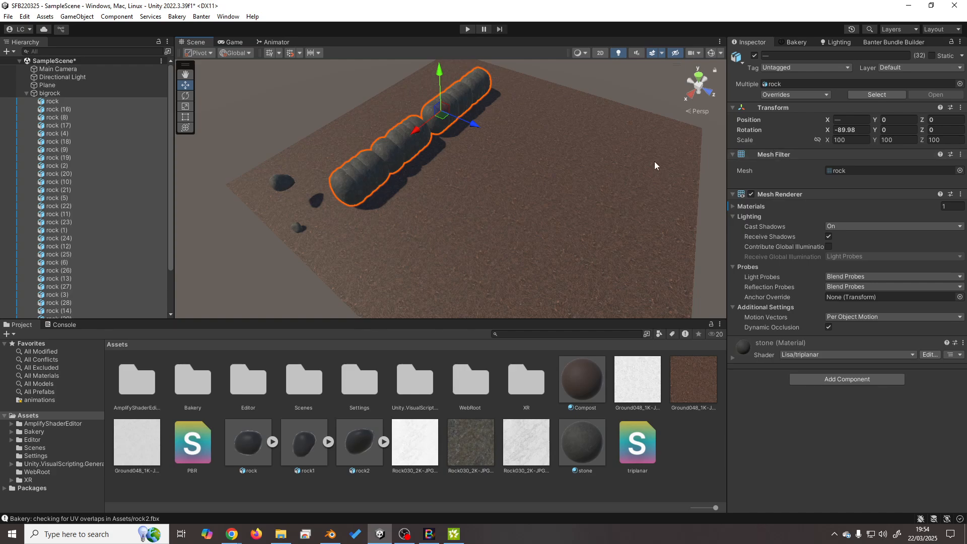
alt+drag(655, 162, 550, 204)
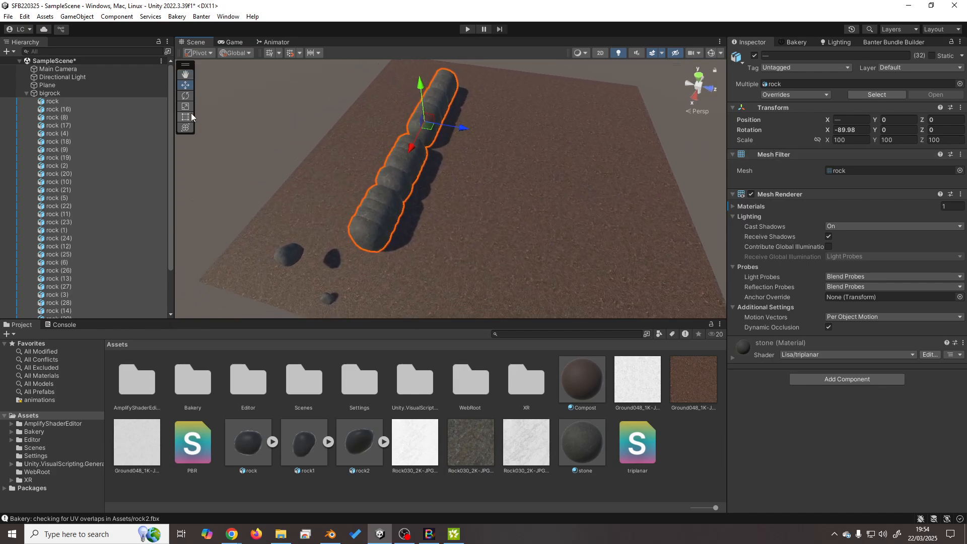
click(78, 101)
drag(413, 231, 543, 278)
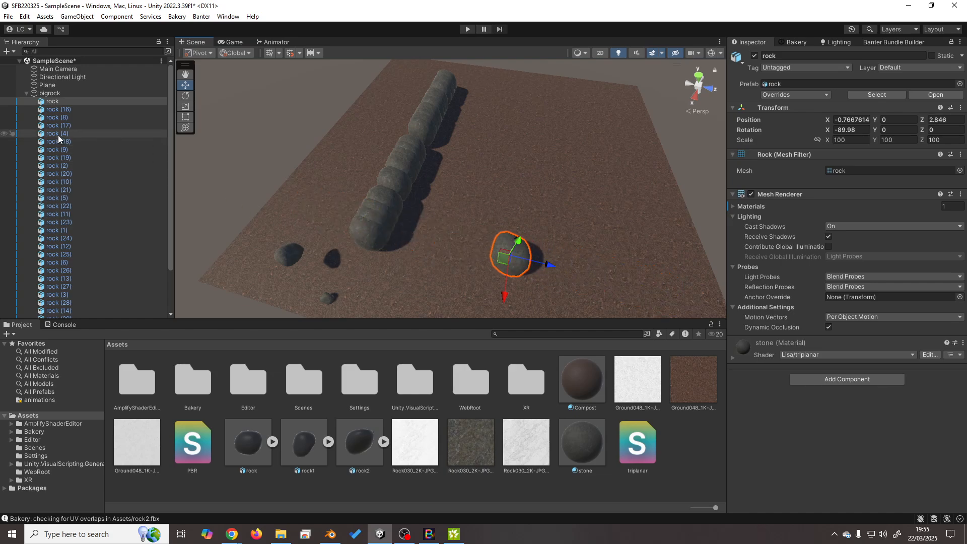
scroll(58, 135, down, 3)
shift+click(74, 297)
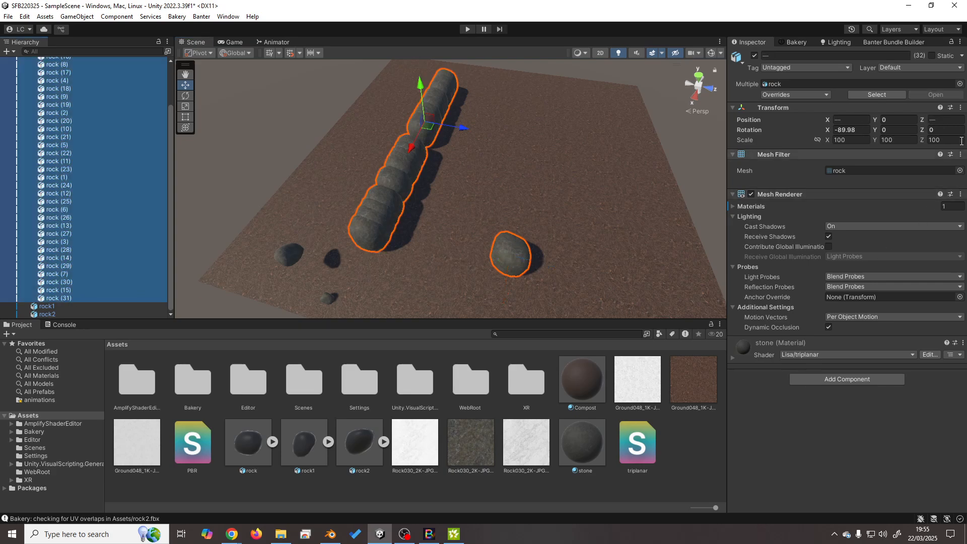
click(946, 120)
text(R)
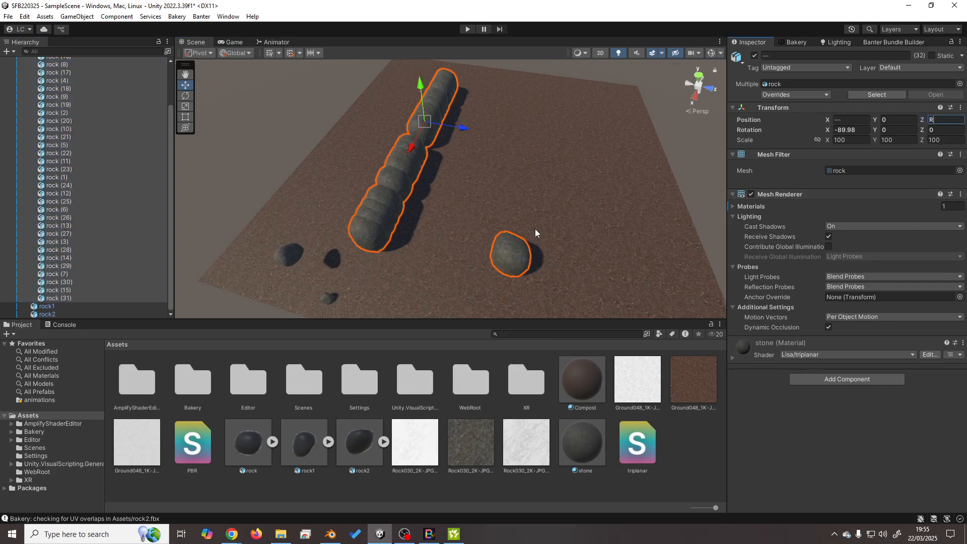
text((-1,5.1))
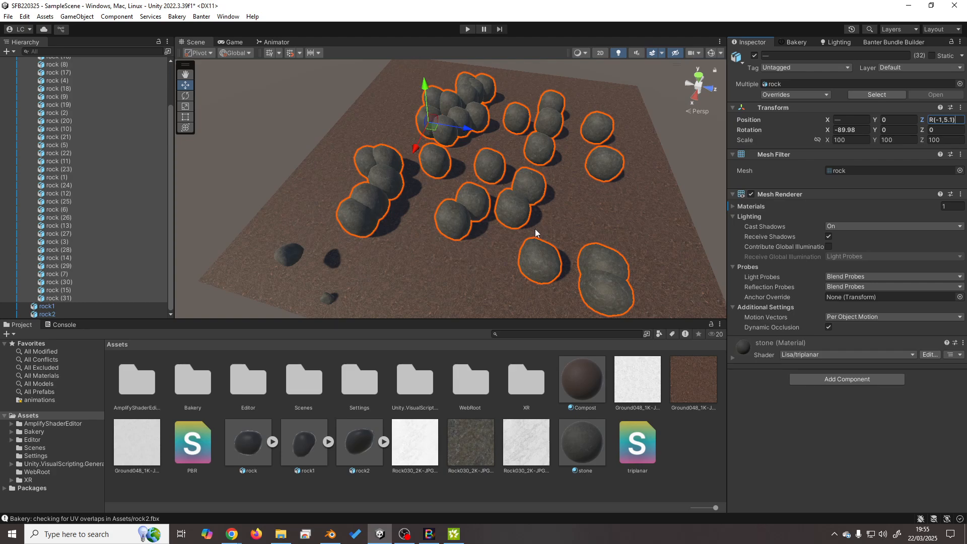
Lower all the selected rocks slightly into the ground, to a Y position of about -0.2.
right_drag(573, 166, 574, 235)
middle_drag(574, 235, 542, 202)
scroll(536, 233, down, 4)
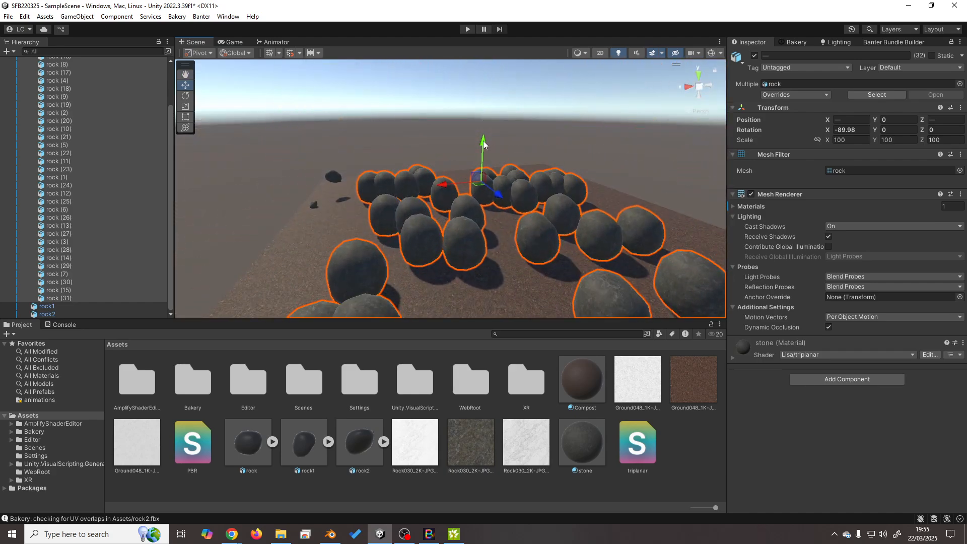
drag(483, 142, 486, 146)
Randomise the selected rocks' Y rotation with R(0,270).
right_drag(499, 166, 549, 212)
right_drag(462, 189, 536, 205)
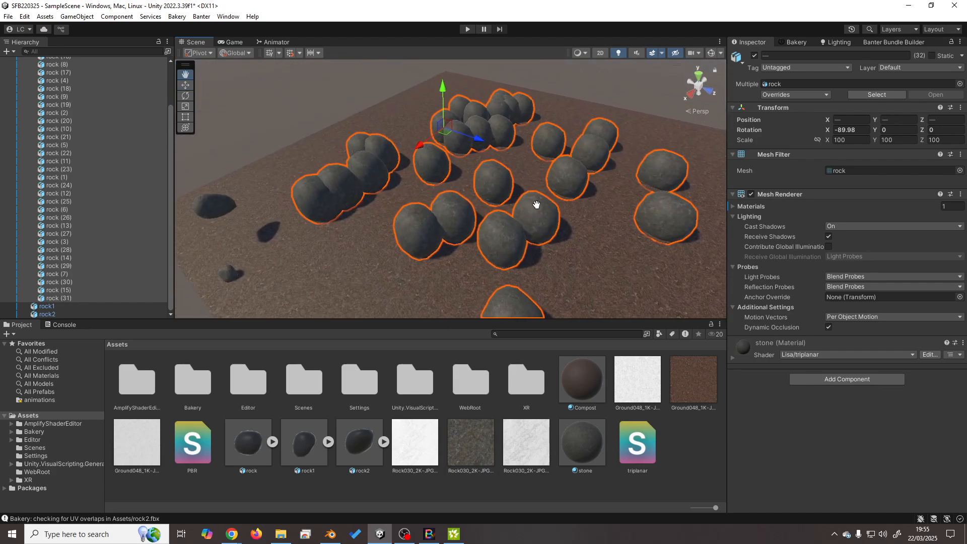
scroll(583, 227, up, 2)
middle_drag(583, 228, 561, 210)
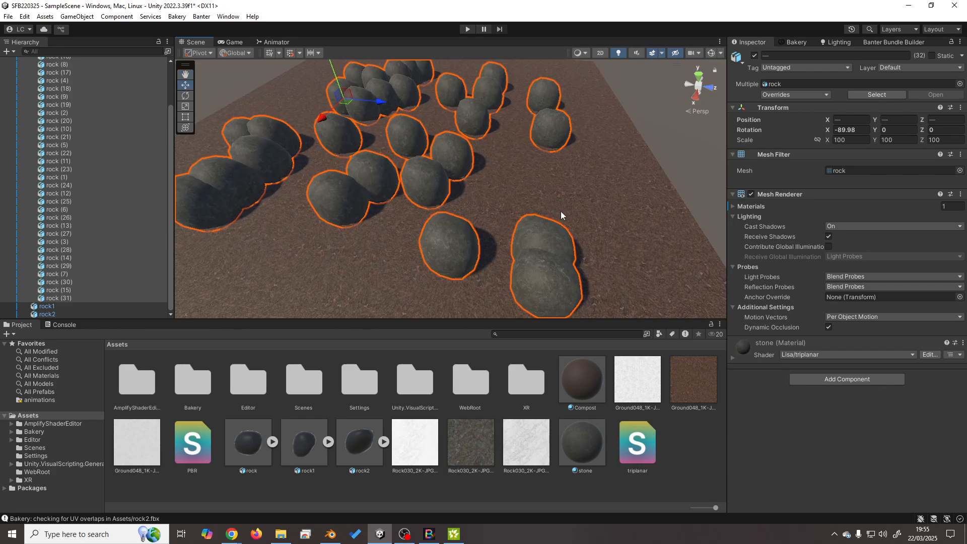
click(900, 129)
text(R(0,180)
key(BackSpace)
key(BackSpace)
key(BackSpace)
text(270))
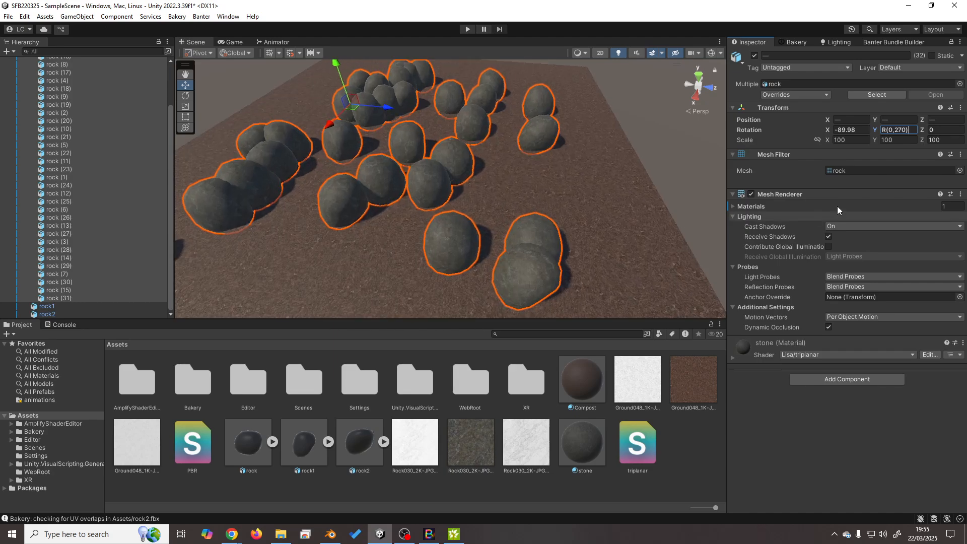
Randomise the selected rocks' X rotation with R(0,30).
click(851, 130)
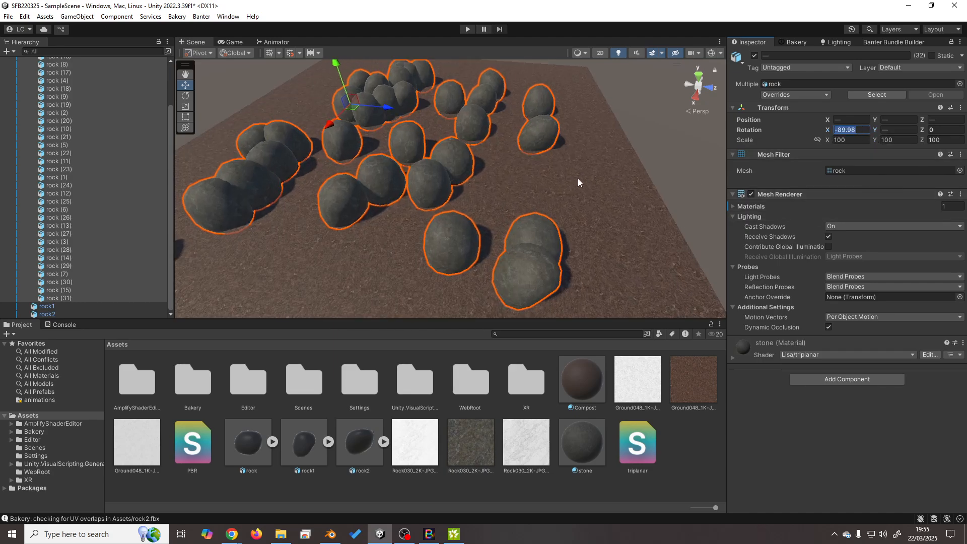
text(R(0)
text(30)
key(Left)
key(Left)
text(,30))
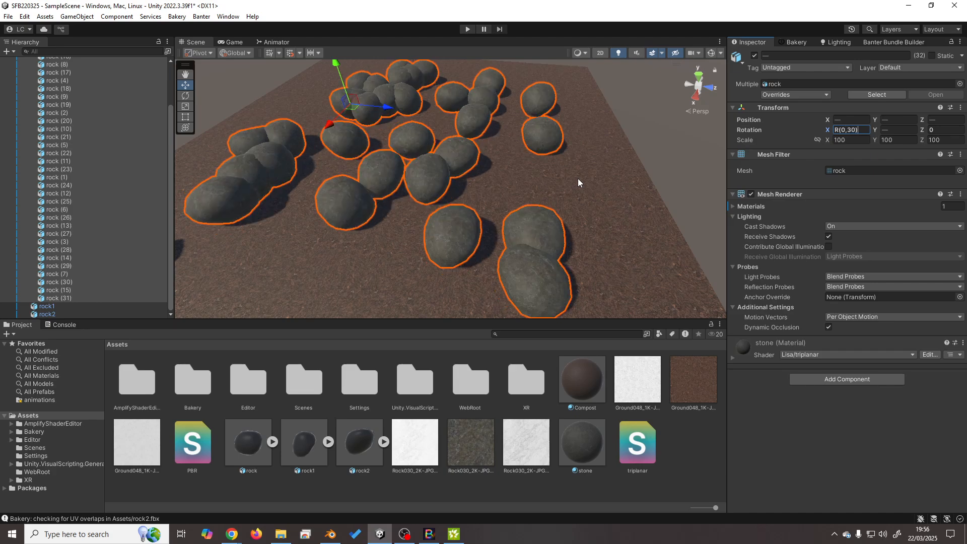
Randomise the selected rocks' Z rotation with R(0,45).
key(Tab)
key(Tab)
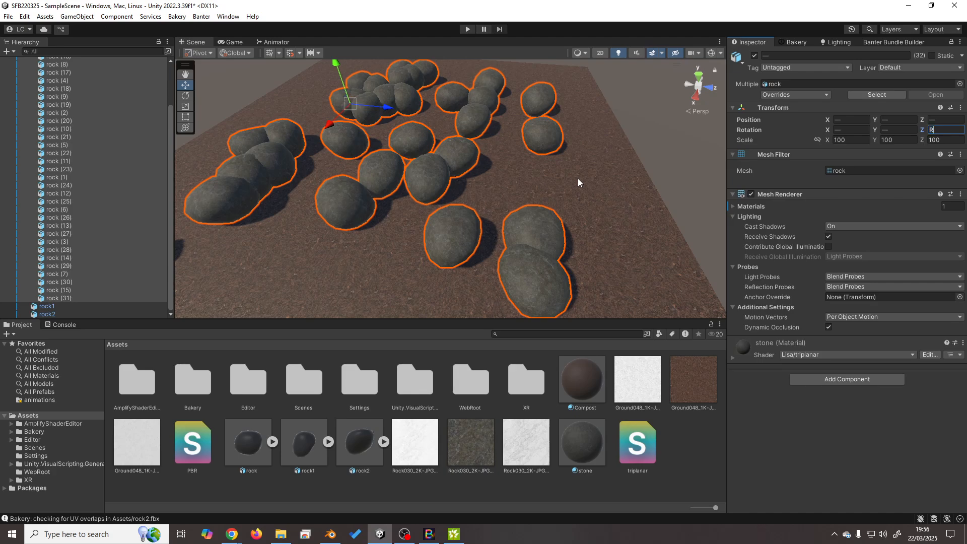
text(R(0,45)
key(Return)
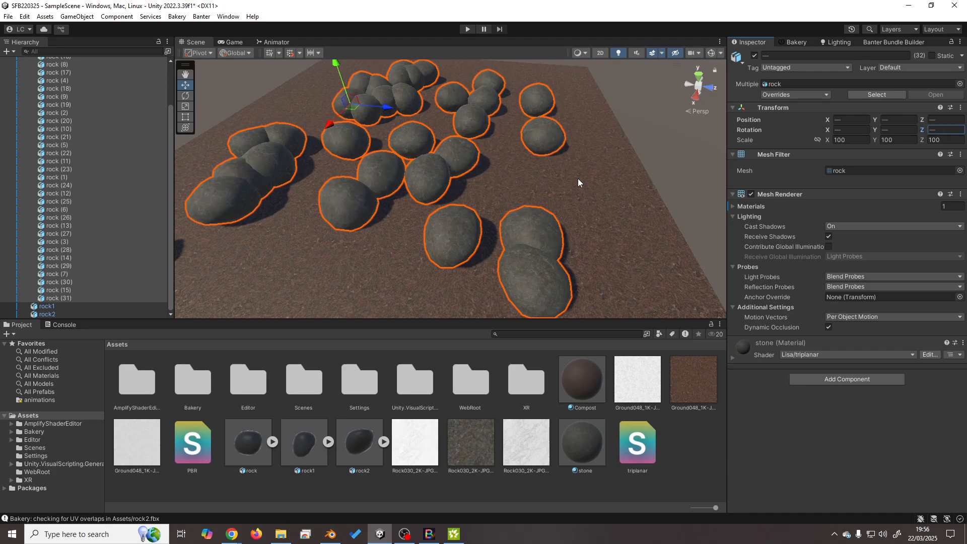
Delete the overlapping rocks from the clusters on the side of the plane nearest the small rocks.
right_drag(529, 199, 388, 190)
middle_drag(445, 181, 321, 161)
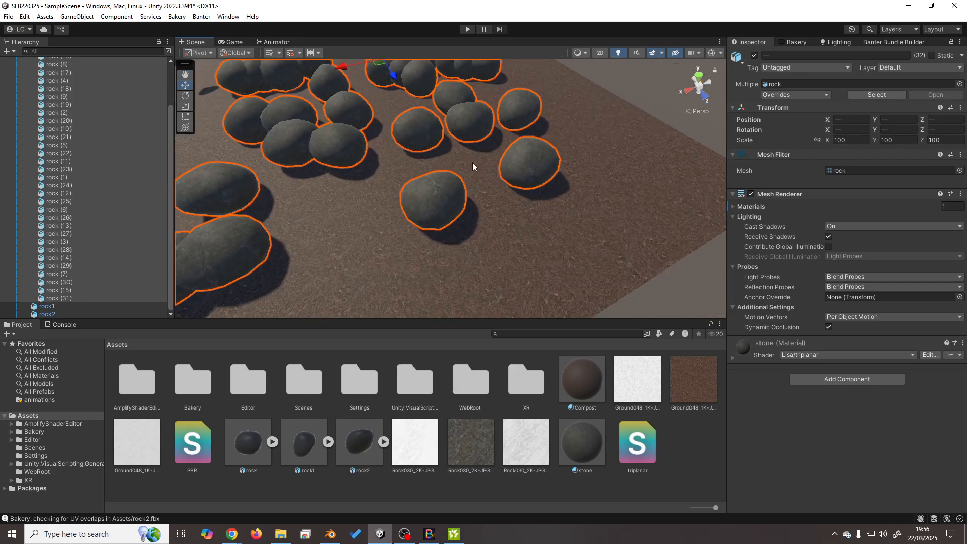
scroll(428, 174, down, 5)
right_drag(428, 173, 395, 134)
middle_drag(396, 136, 437, 166)
right_drag(436, 166, 505, 218)
middle_drag(451, 214, 537, 201)
click(440, 123)
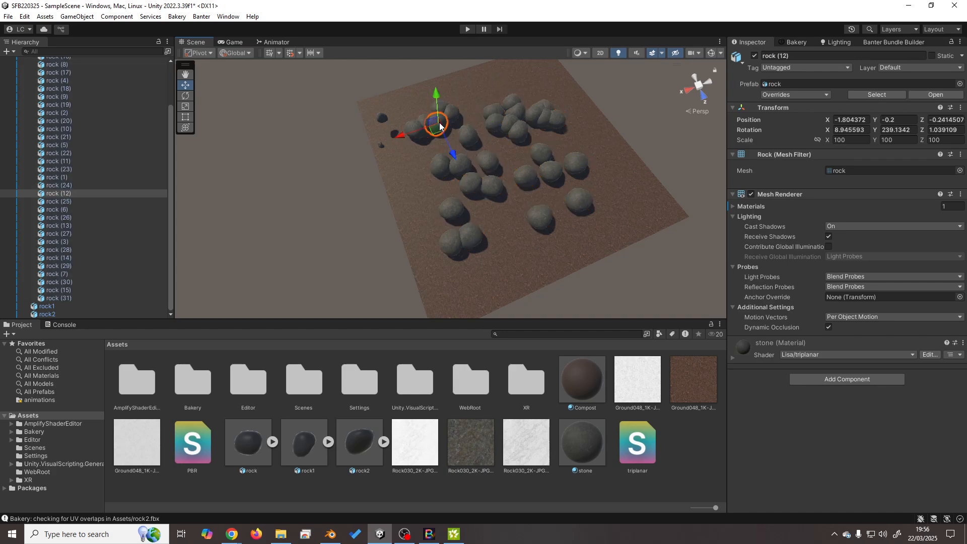
key(Delete)
click(448, 116)
key(Delete)
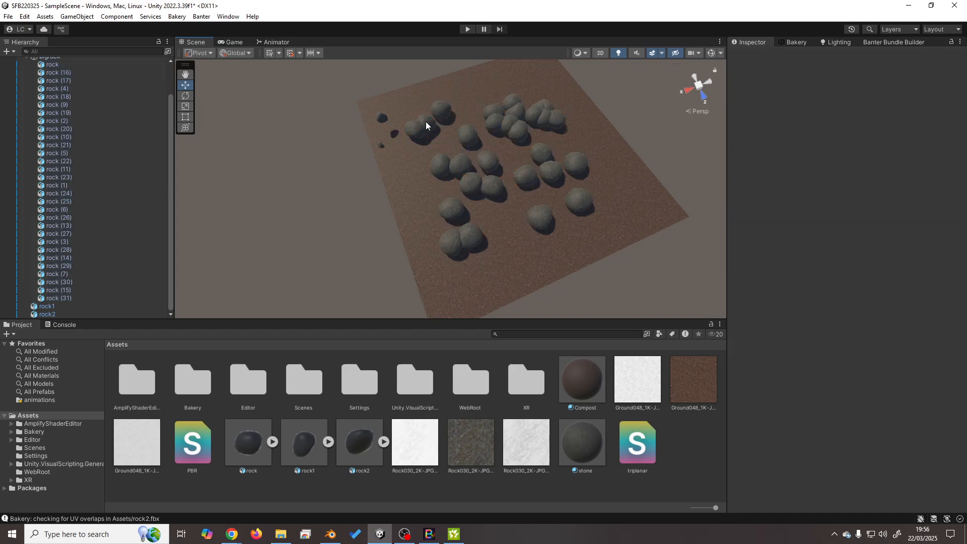
click(425, 121)
key(Delete)
click(451, 161)
key(Delete)
click(470, 183)
key(Delete)
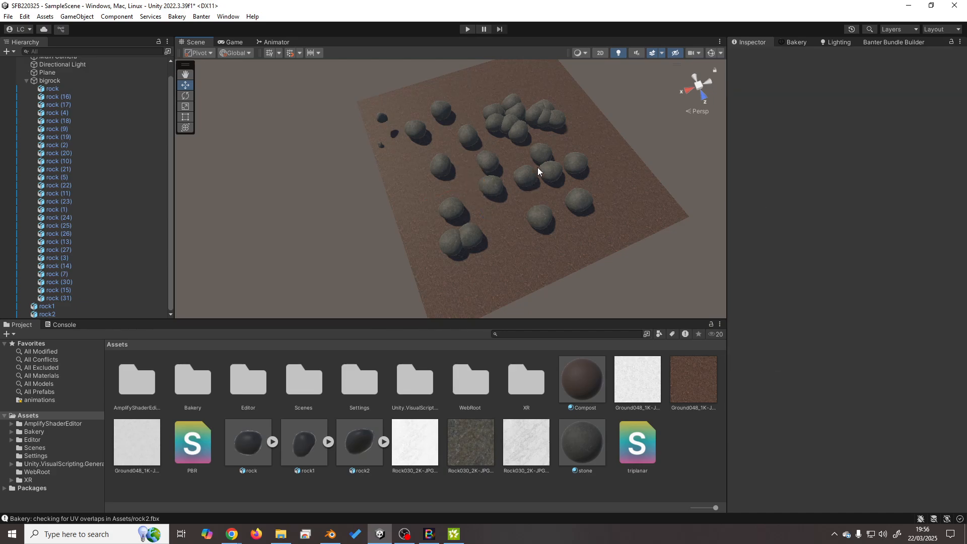
Thin out the dense rock clusters along the plane's far edge by deleting the overlapping rocks.
click(519, 134)
key(Delete)
click(512, 120)
key(Delete)
click(515, 113)
key(Delete)
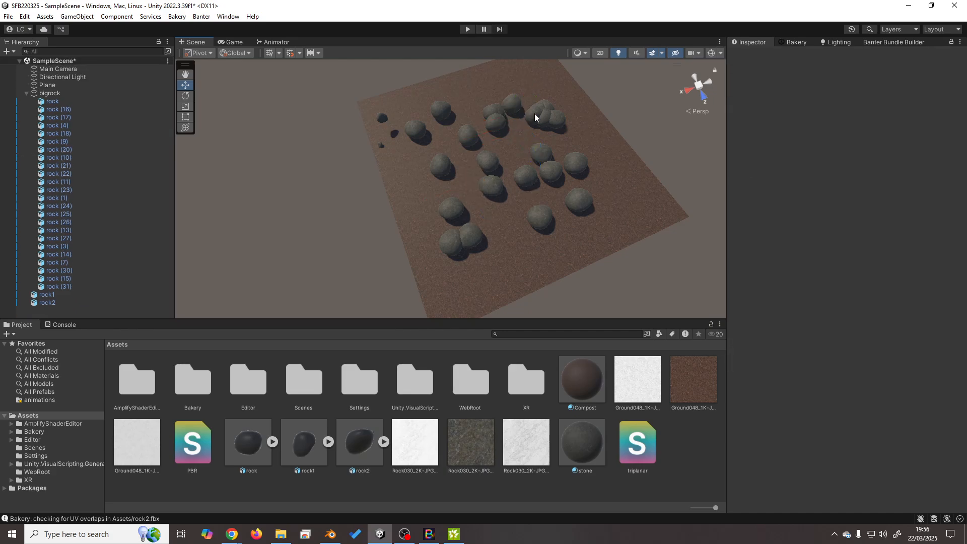
click(535, 114)
key(Delete)
click(541, 120)
key(Delete)
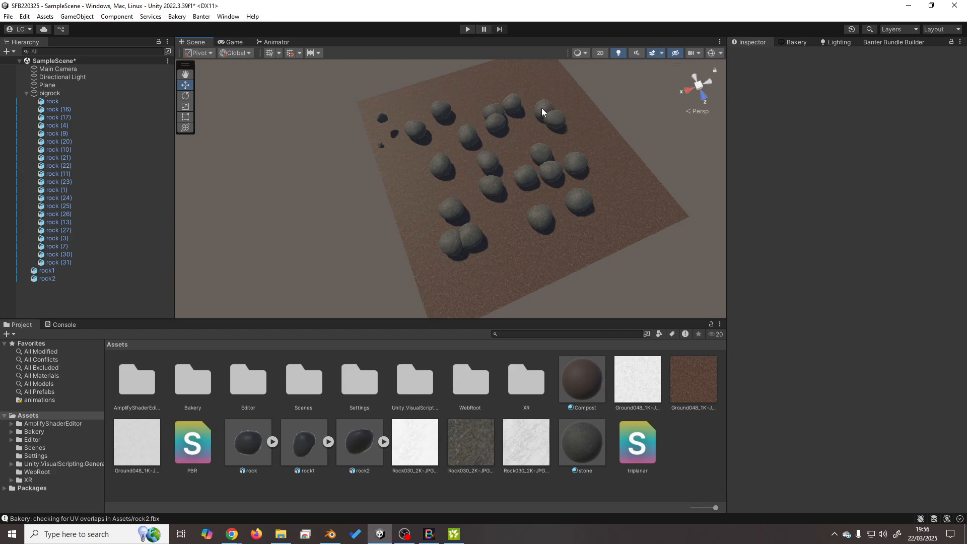
click(542, 108)
key(Delete)
click(494, 108)
key(Delete)
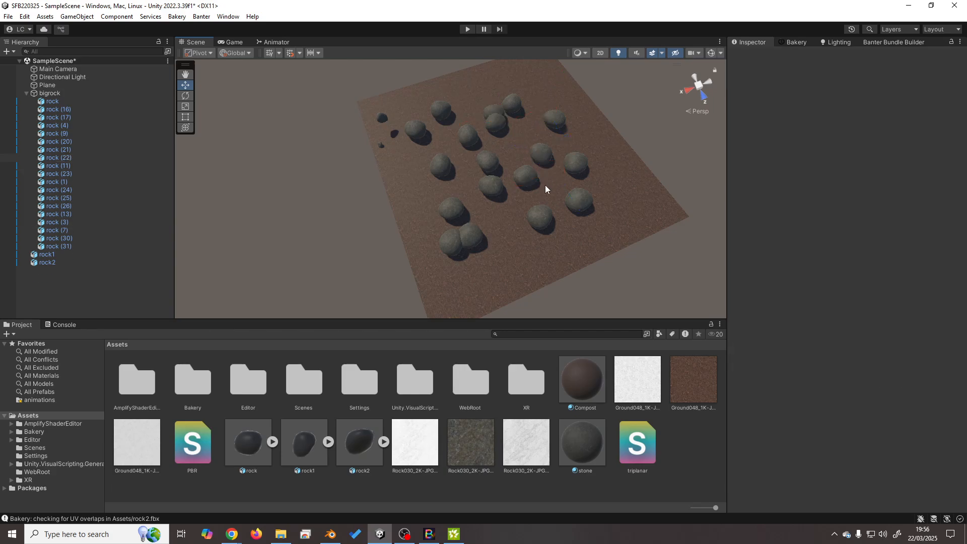
Delete the surplus rocks crowding the middle of the plane and the overlapping one in the near group.
click(530, 181)
key(Delete)
click(497, 187)
key(Delete)
click(475, 232)
key(Delete)
click(496, 156)
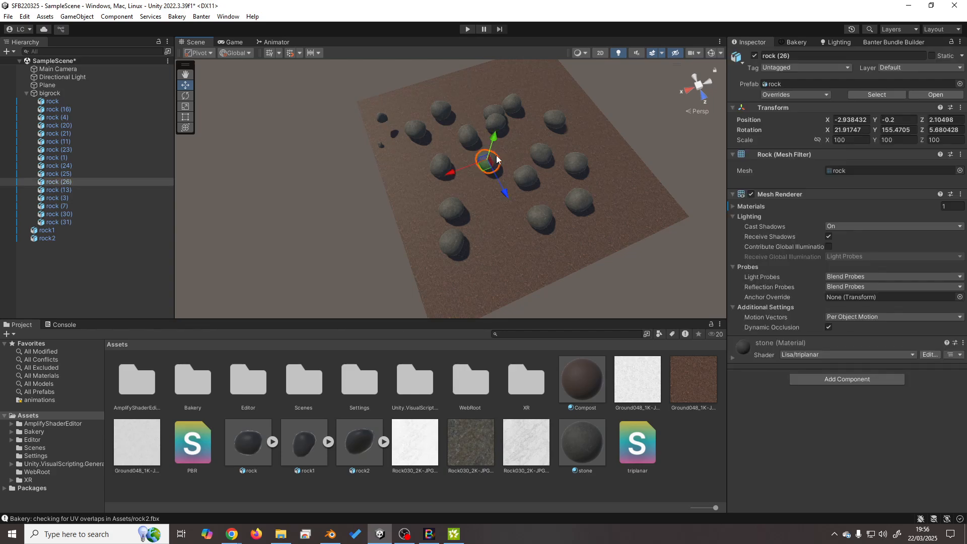
key(Delete)
click(527, 180)
key(Delete)
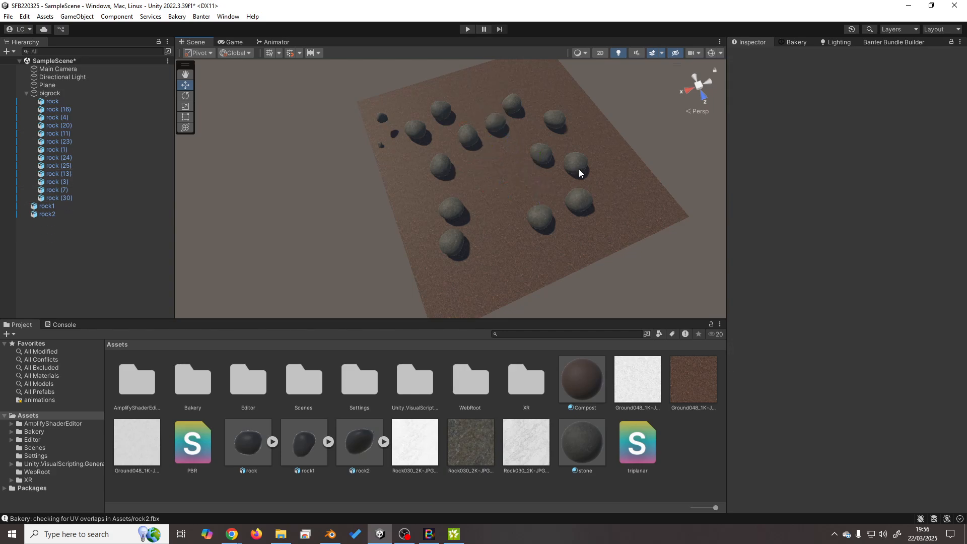
Delete three more surplus big rocks from the middle, near side and far cluster of the plane to open up the spacing.
click(543, 153)
key(Delete)
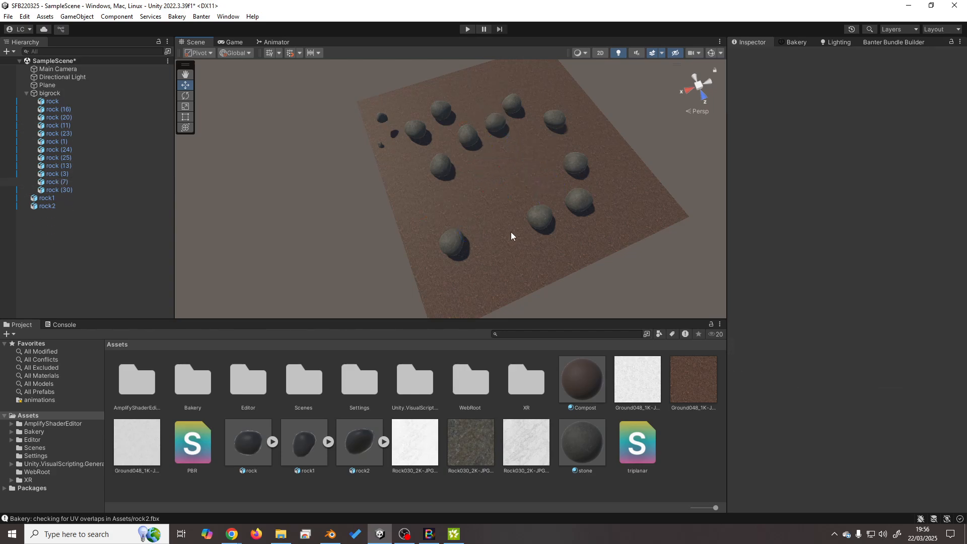
click(497, 122)
key(Delete)
alt+drag(464, 206, 551, 203)
middle_drag(550, 203, 522, 235)
Collapse the bigrock group and give rock1 a new empty parent named medrock.
click(415, 159)
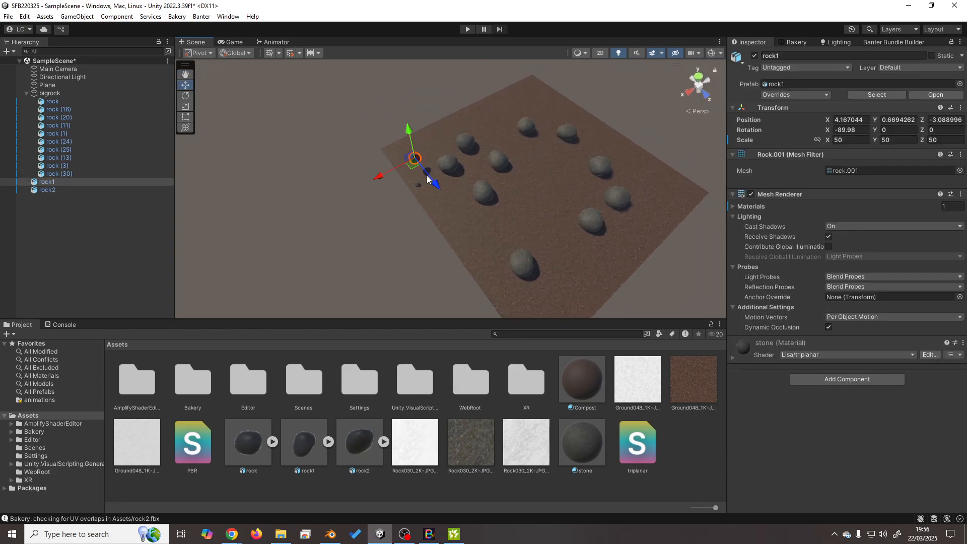
alt+drag(427, 175, 464, 204)
middle_drag(451, 252, 454, 221)
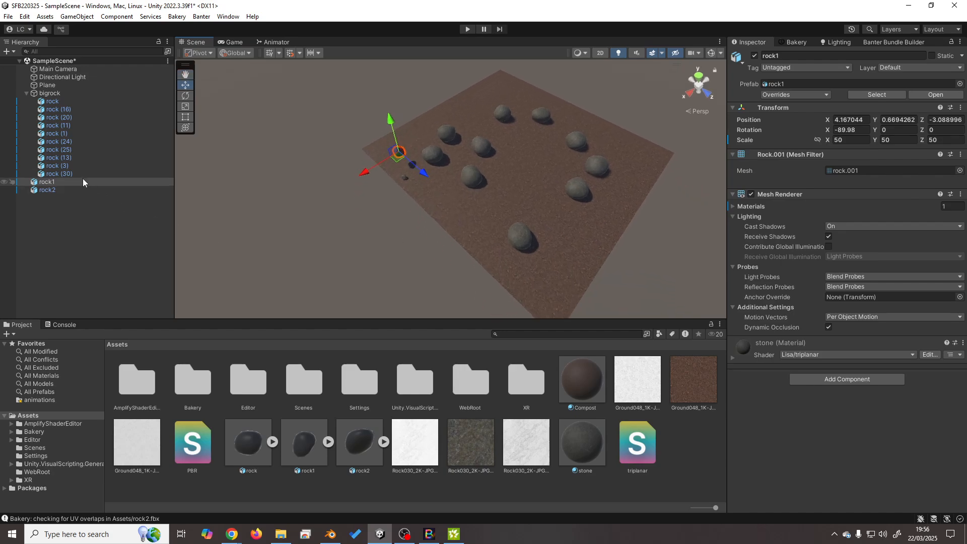
click(26, 92)
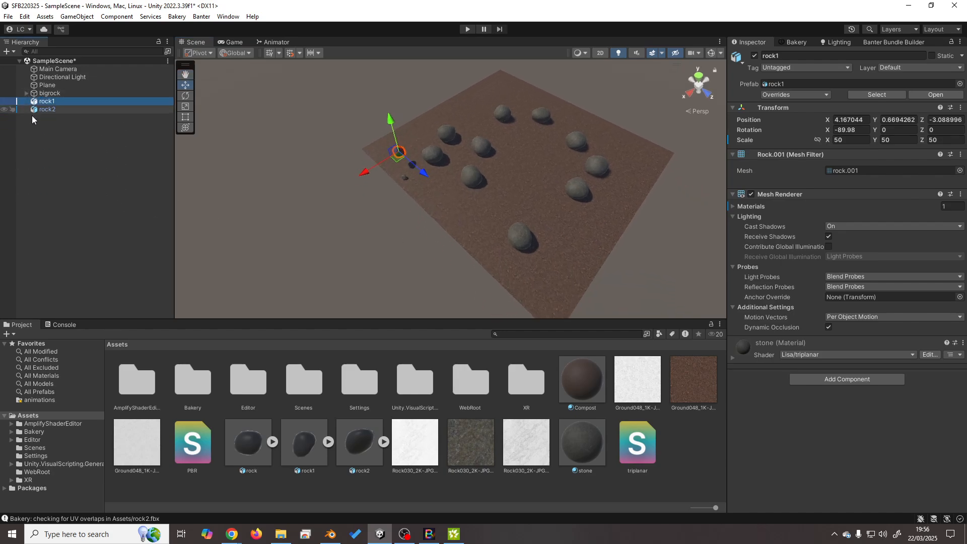
ctrl+click(62, 110)
right_click(59, 99)
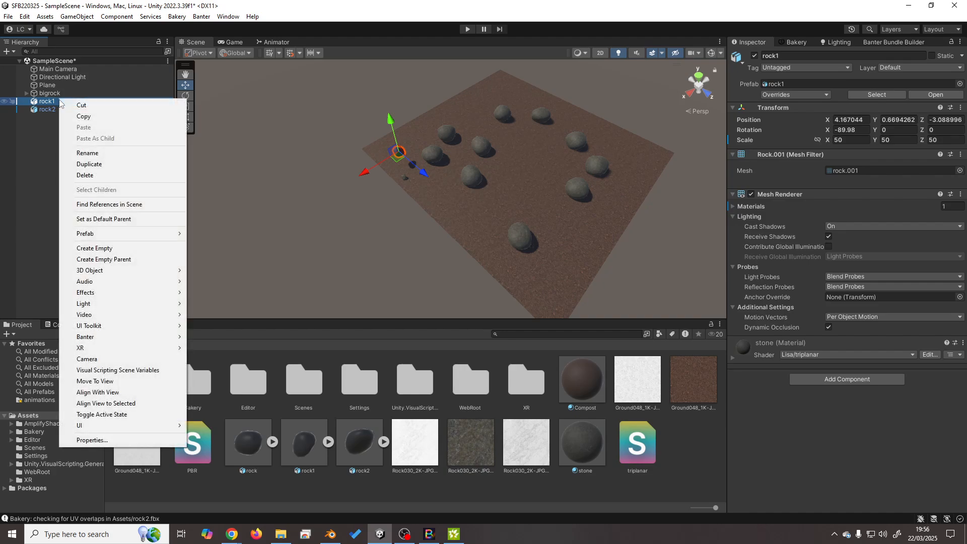
click(112, 259)
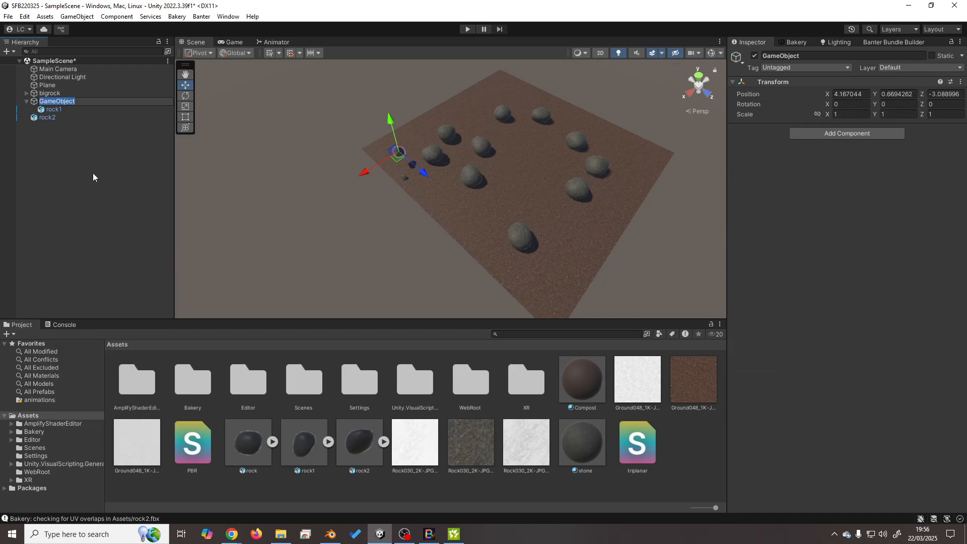
text(medrock)
key(Return)
Duplicate rock1 inside medrock, repeatedly doubling the copies until the group holds 16 rocks.
click(71, 110)
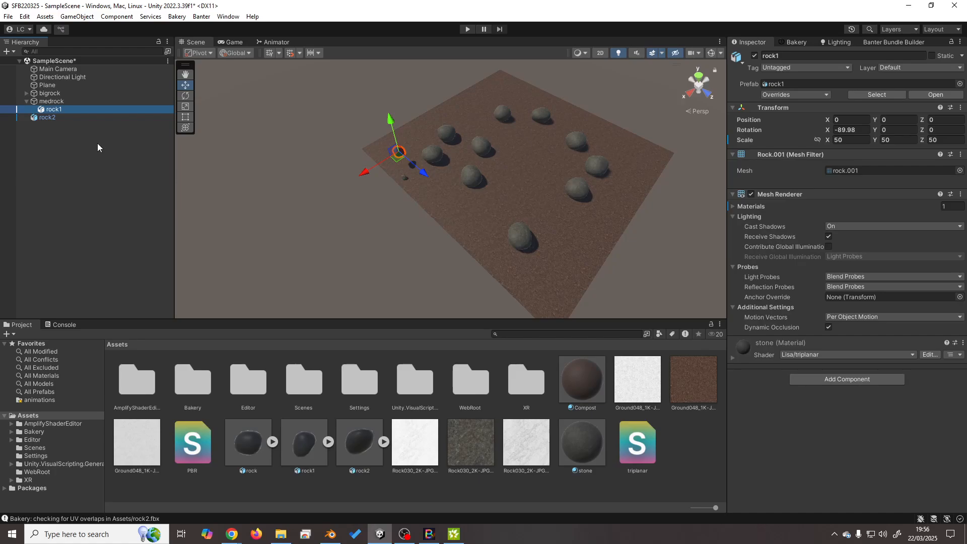
key(ctrl+d)
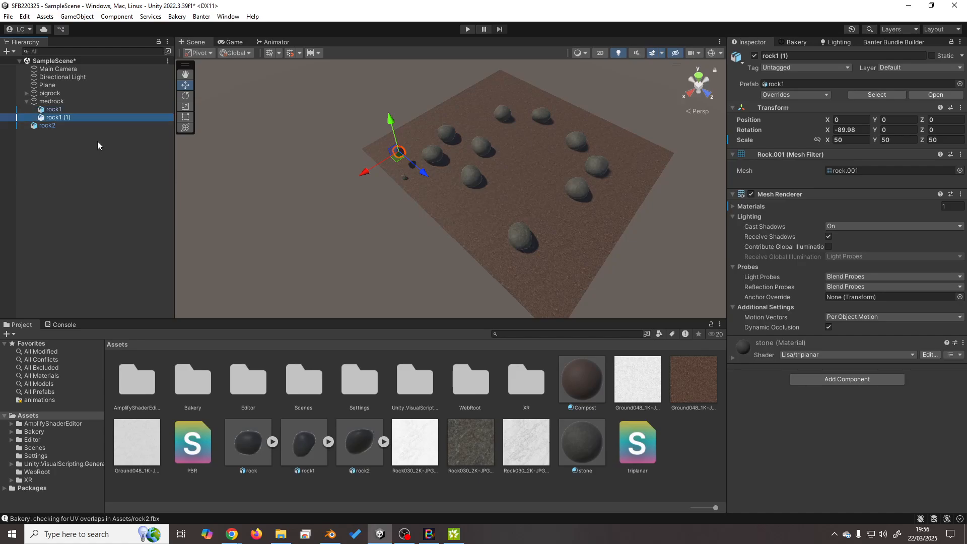
ctrl+click(68, 110)
key(ctrl+d)
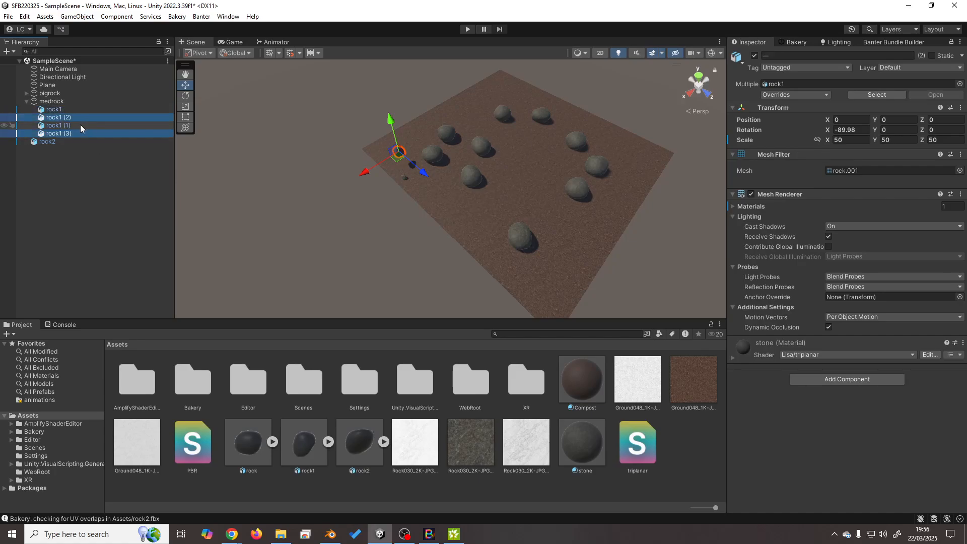
click(62, 108)
shift+click(77, 133)
key(ctrl+d)
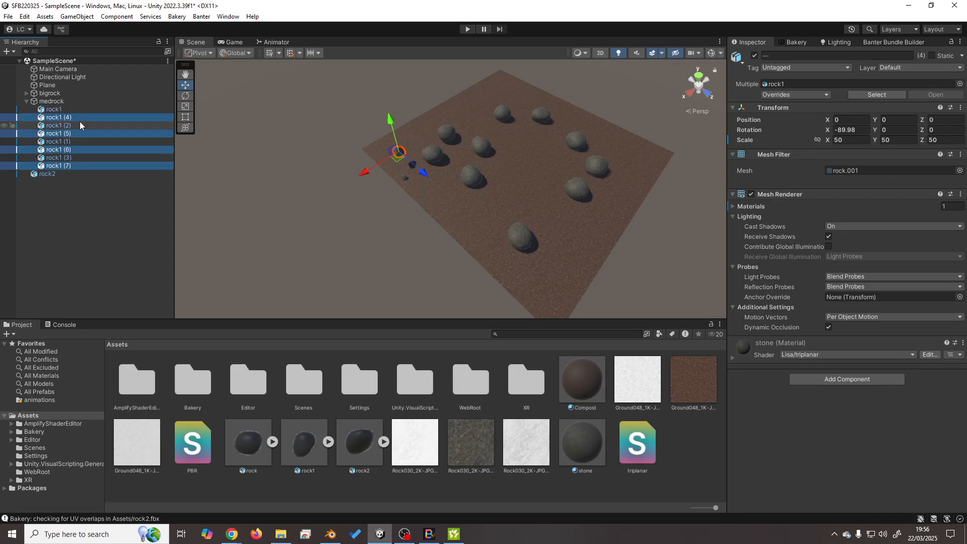
click(74, 108)
shift+click(74, 165)
key(ctrl+d)
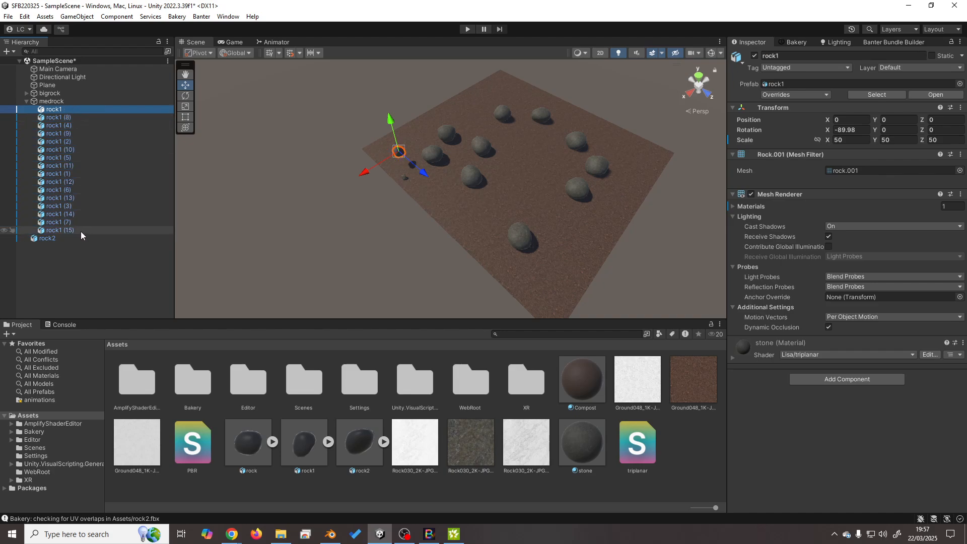
Move the original rock1 across the plane in the top view to X -6.53 and Z -0.61 to gauge the scatter range.
shift+click(80, 231)
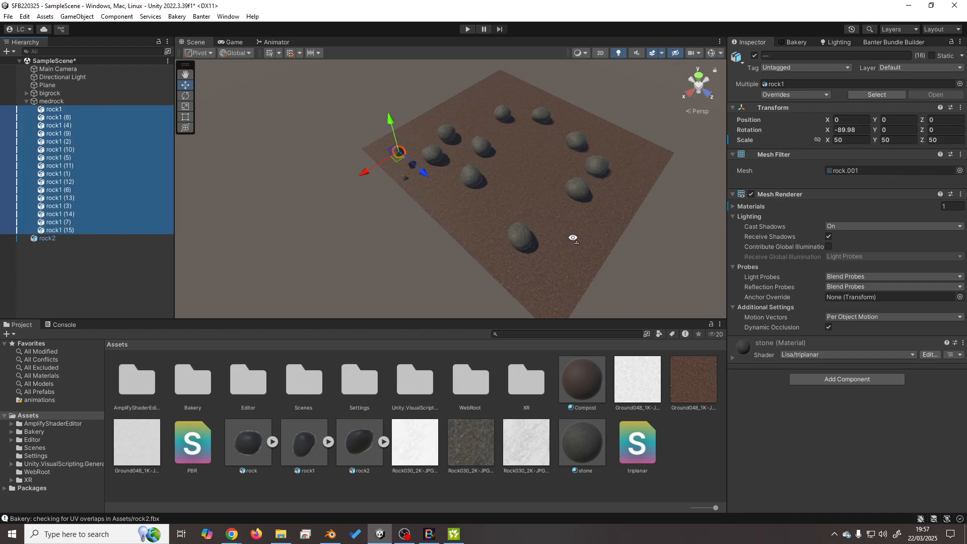
right_drag(573, 239, 479, 200)
click(74, 107)
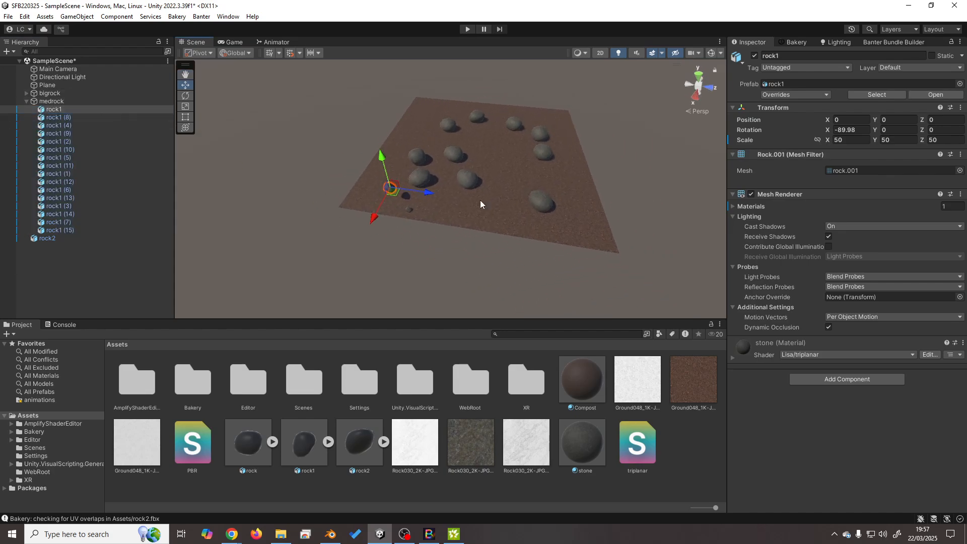
click(698, 76)
drag(545, 221, 416, 241)
drag(421, 240, 441, 244)
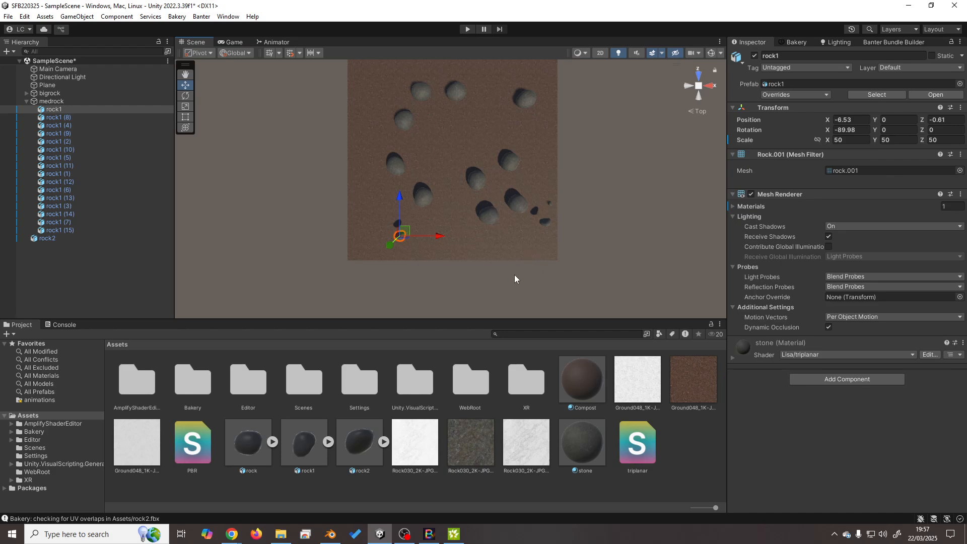
Select all the rocks in medrock and randomise their X position with R(-1.1,-6.5).
shift+click(86, 227)
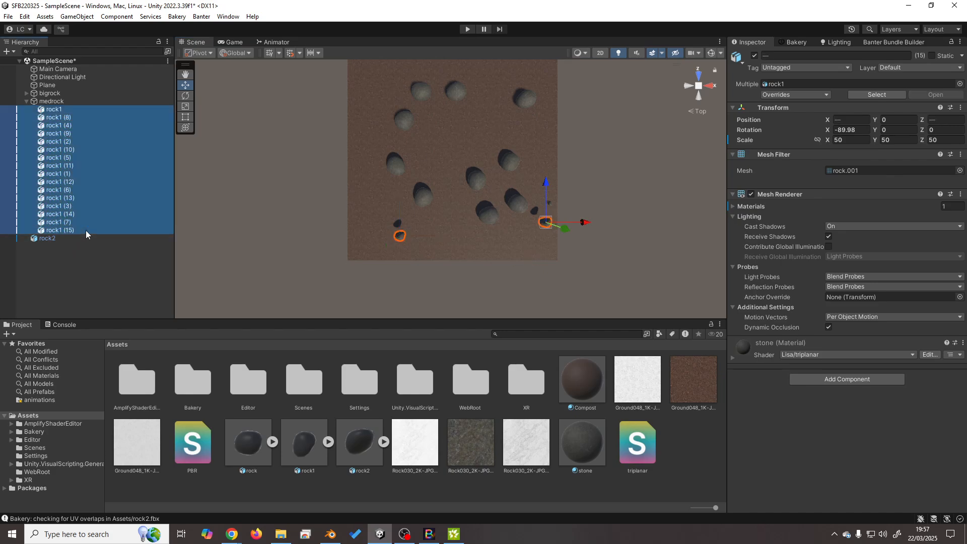
click(852, 120)
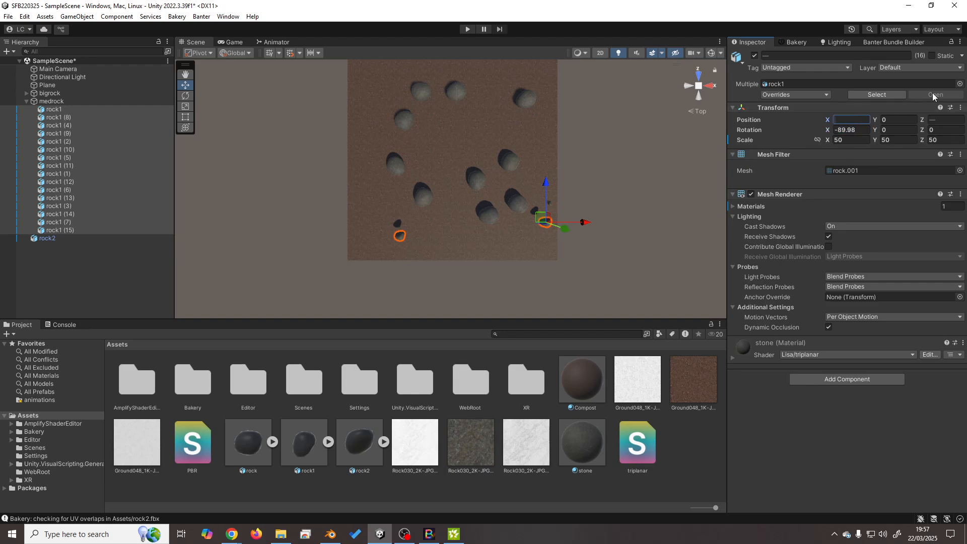
text(R()
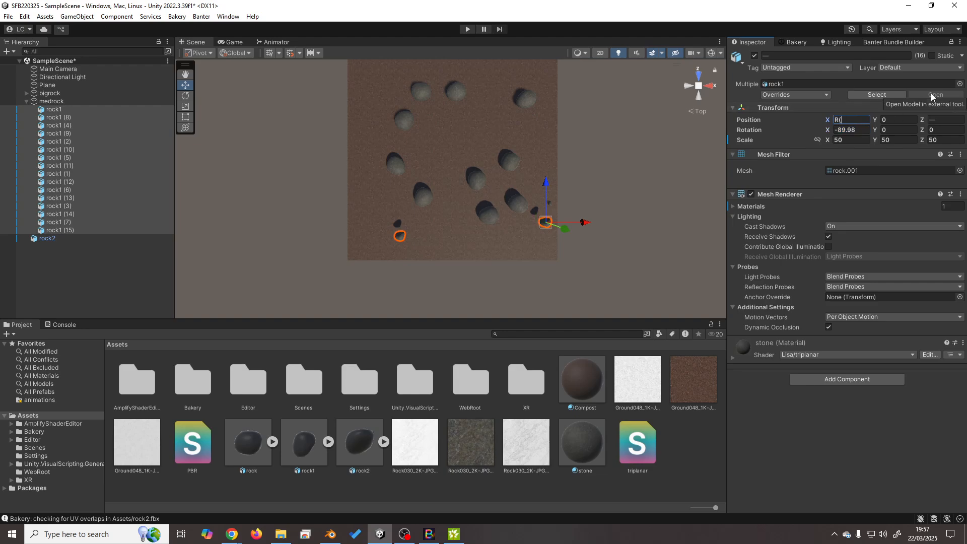
text(-1.1,-6.5))
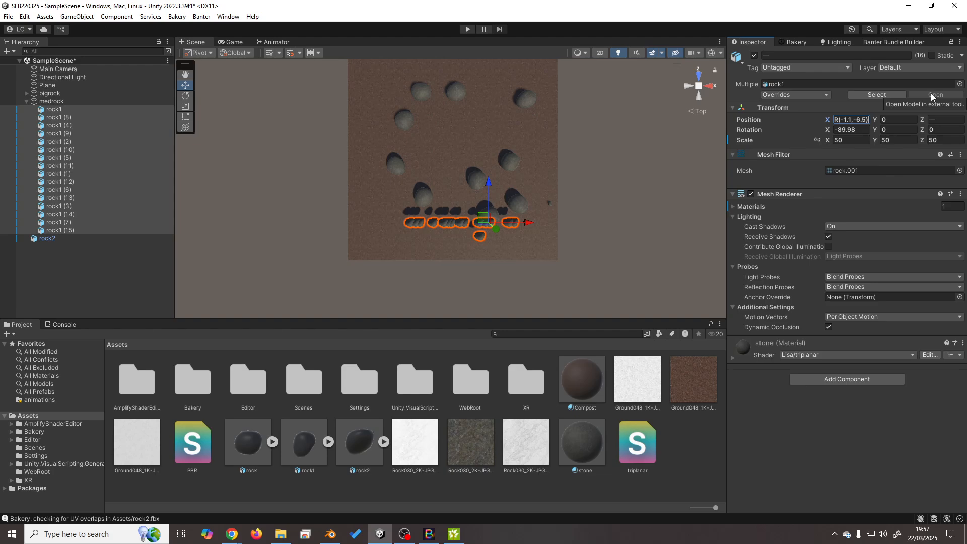
Move the original rock1 along Z to 5, towards the opposite side of the plane, to gauge the Z range.
right_drag(562, 228, 328, 138)
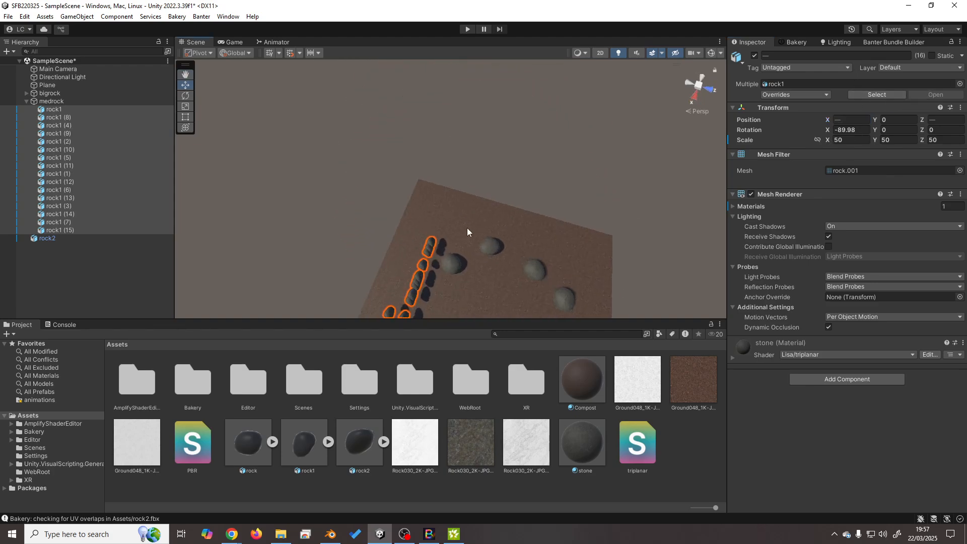
middle_drag(468, 232, 475, 125)
right_drag(475, 126, 522, 166)
click(72, 111)
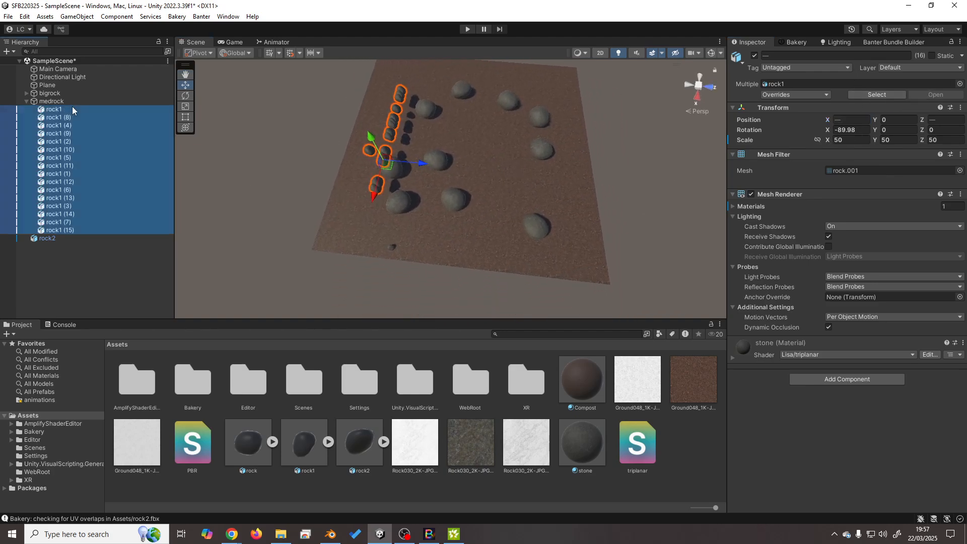
click(375, 159)
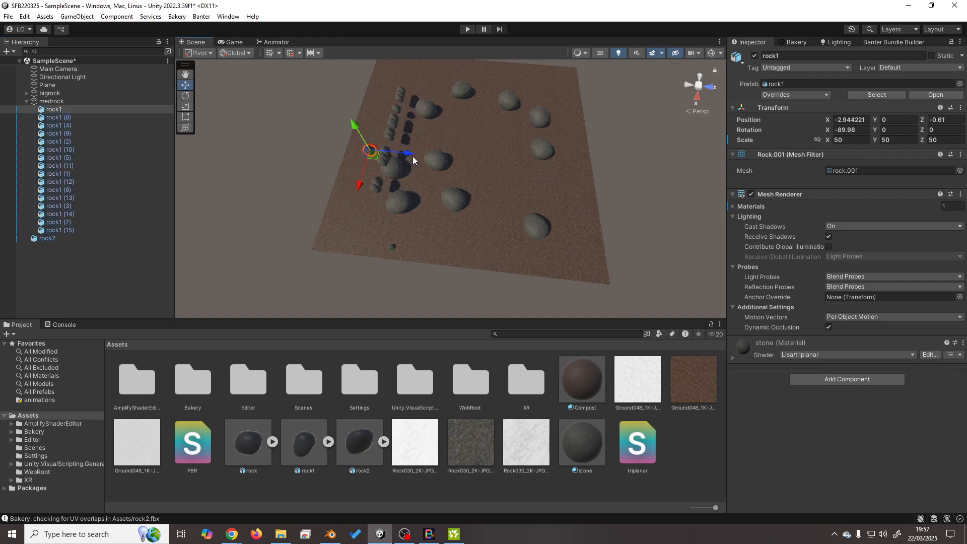
drag(411, 152, 547, 167)
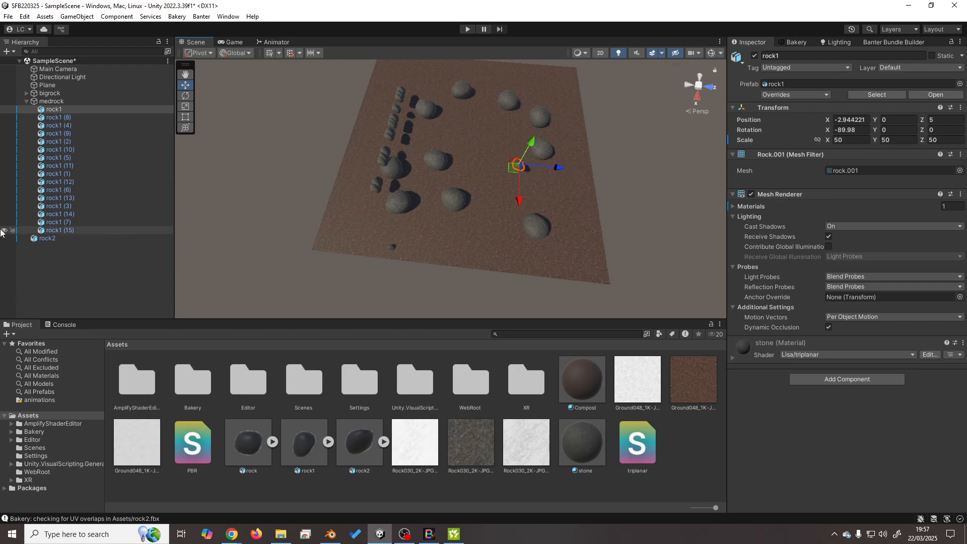
Select all the rocks in medrock and randomise their Z position with R(1,5.7).
shift+click(86, 229)
click(945, 119)
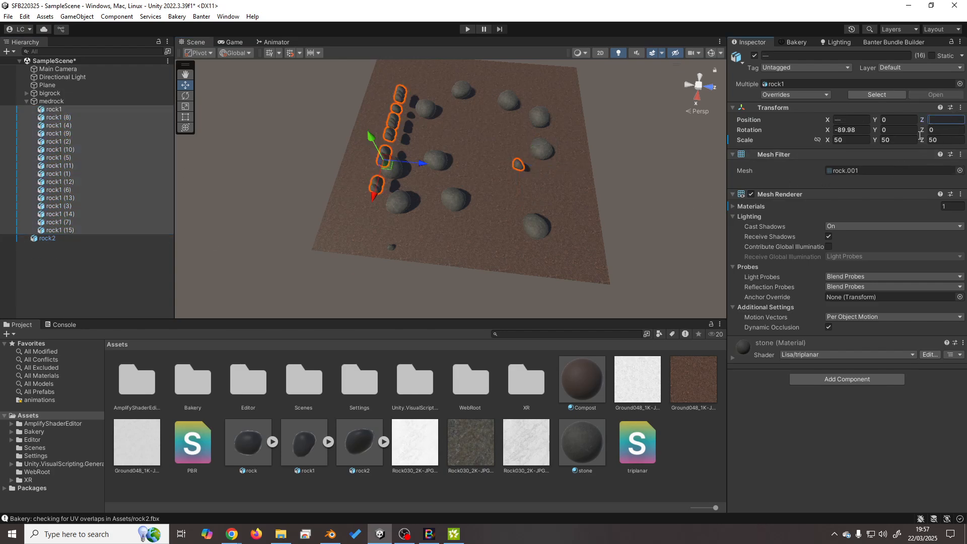
text(R(1,5.7))
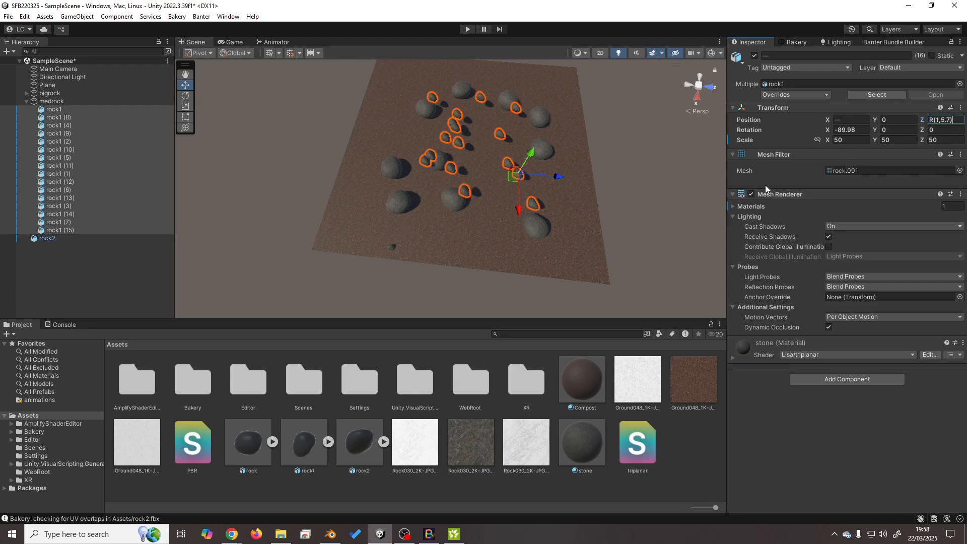
Randomise the medrock rocks' rotation with R(0,180) on Y, R(0,40) on X and R(0,30) on Z.
click(904, 131)
text(R(0,180))
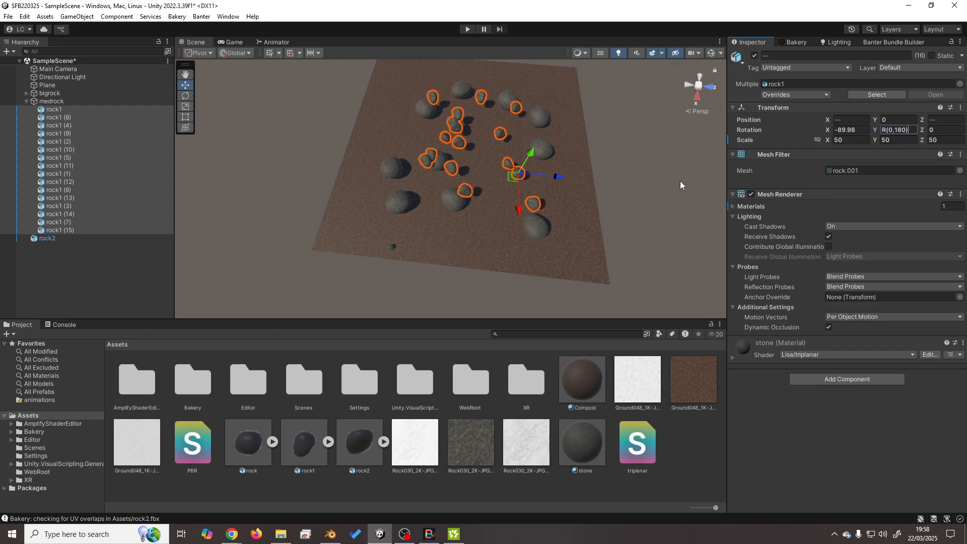
click(858, 129)
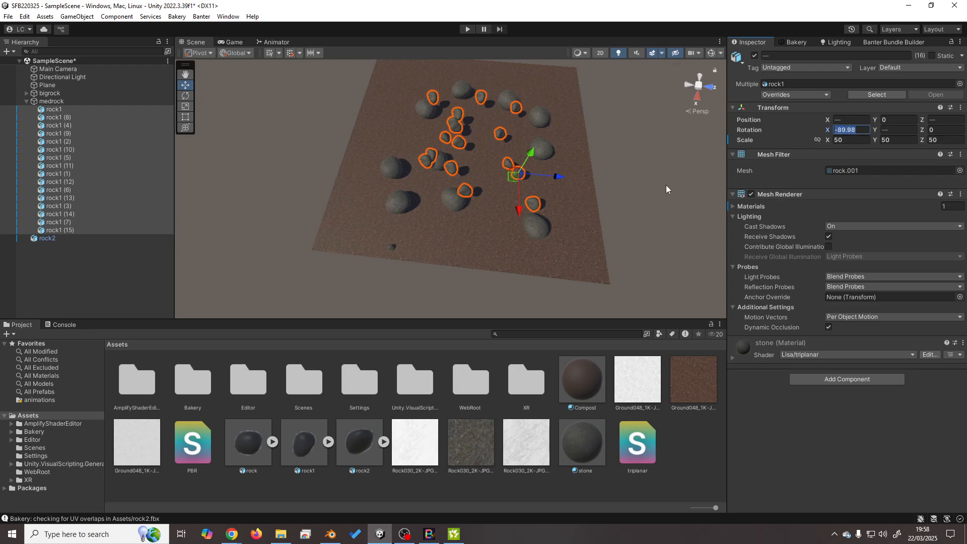
text(R(0,40))
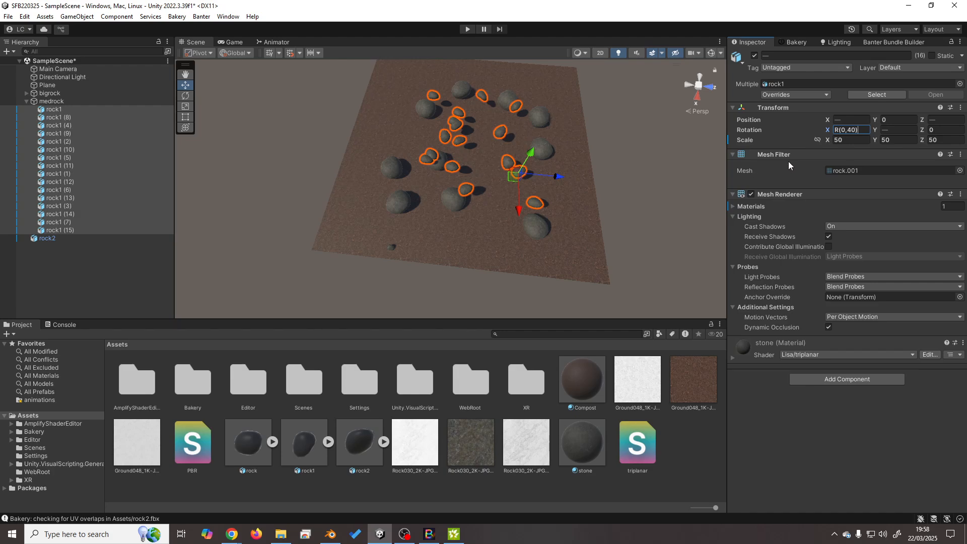
key(Tab)
key(Tab)
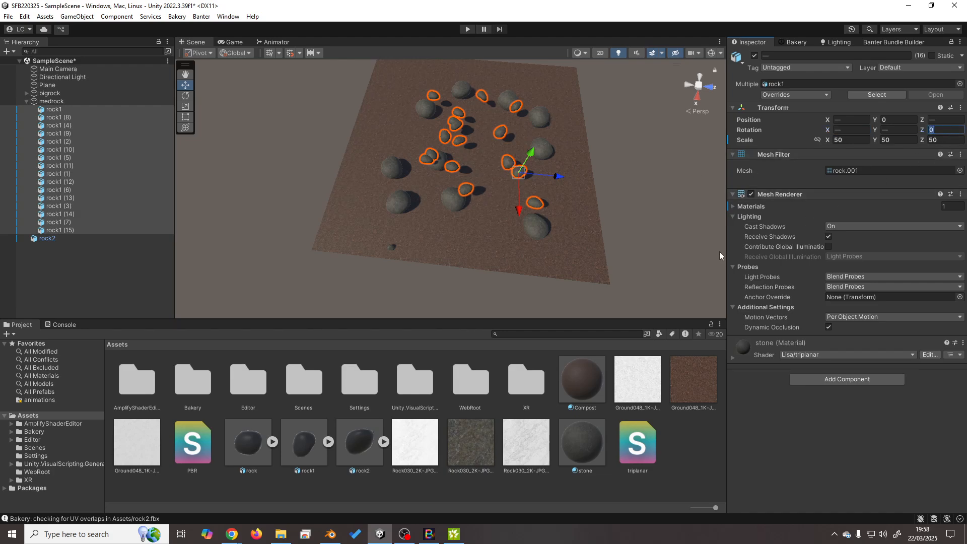
text(R(0,30))
key(Return)
Lower the selected medrock rocks onto the ground plane, to a Y position of -0.67.
right_drag(547, 237, 540, 119)
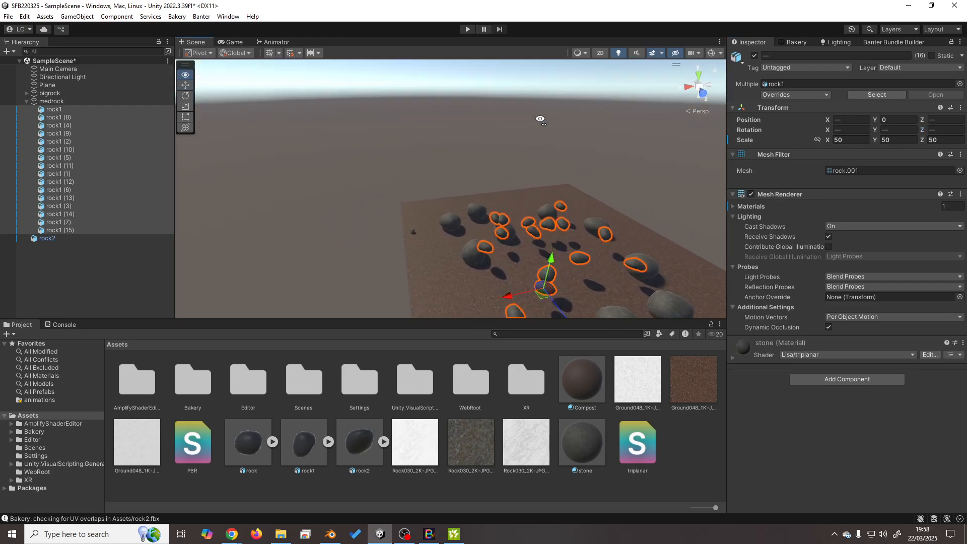
middle_drag(549, 235, 517, 174)
right_drag(527, 213, 499, 172)
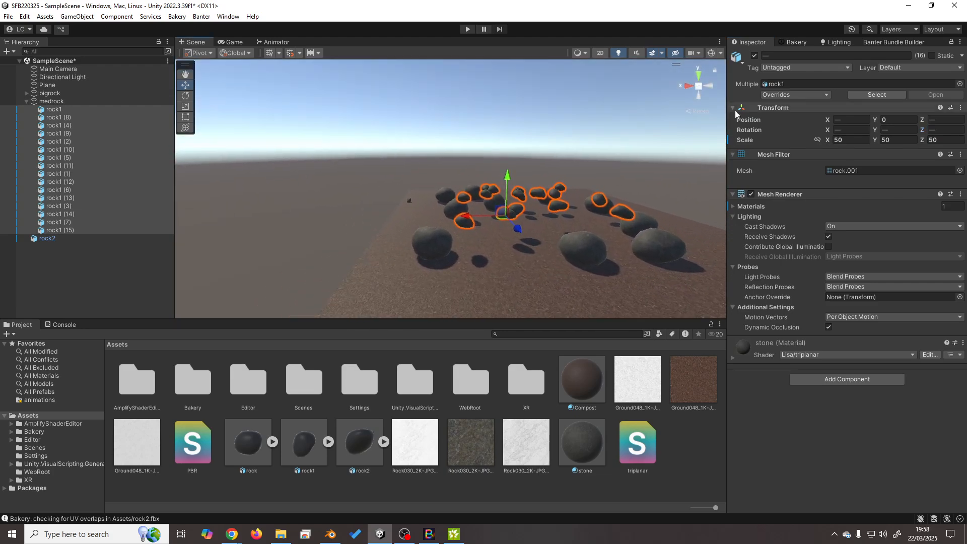
click(712, 86)
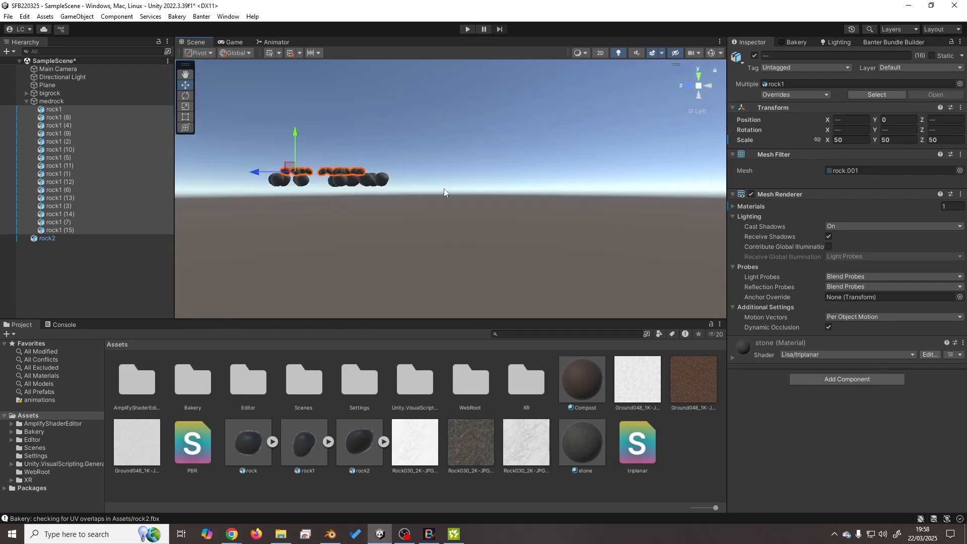
middle_drag(444, 189, 542, 190)
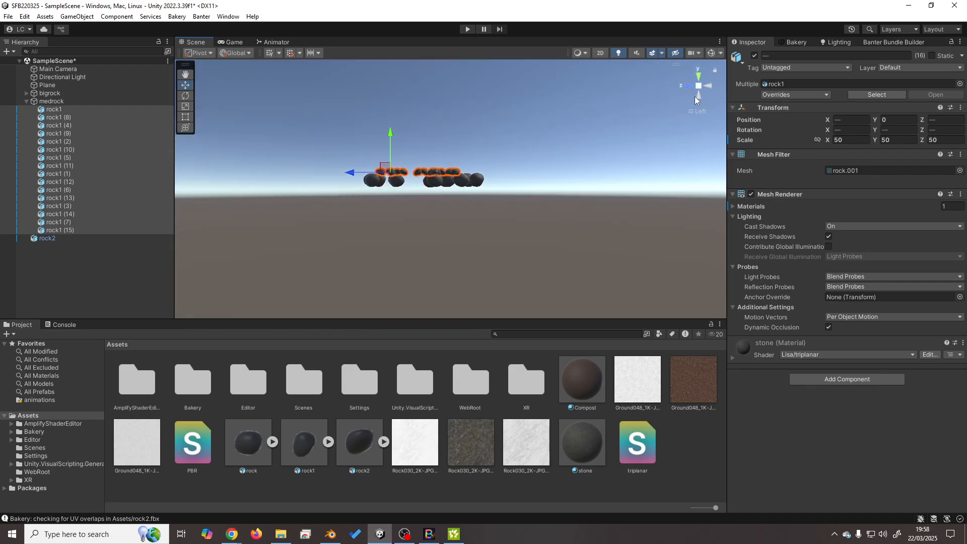
right_drag(523, 154, 516, 181)
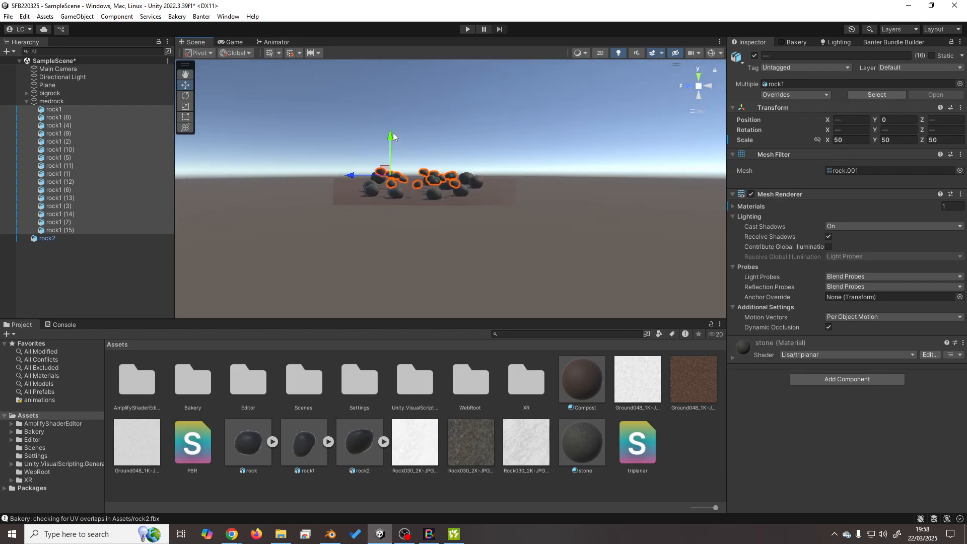
drag(393, 136, 396, 149)
Deselect the rocks and examine from several angles how the medium rocks sit on the ground among the big ones.
right_drag(395, 149, 540, 221)
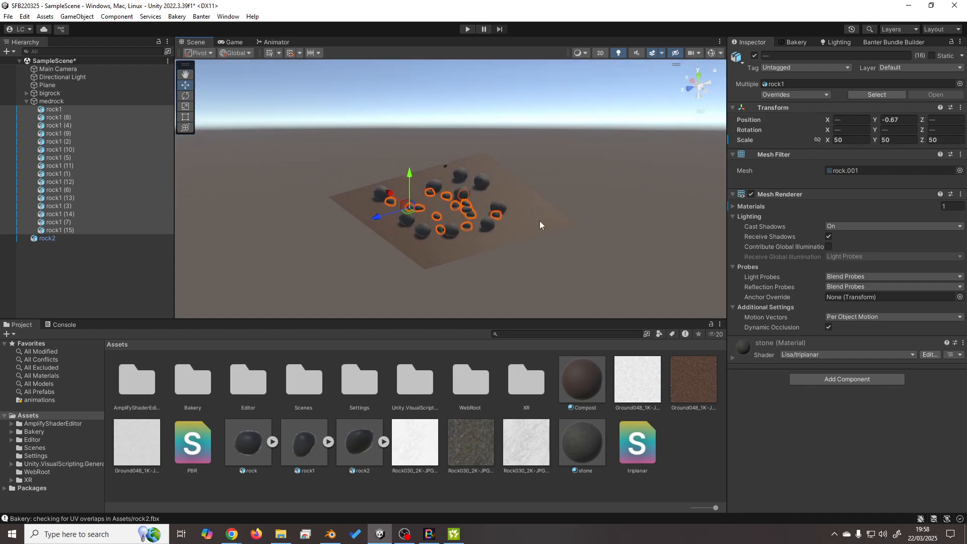
click(698, 87)
right_drag(587, 268, 265, 259)
middle_drag(264, 259, 470, 207)
scroll(470, 208, down, 3)
alt+drag(471, 207, 417, 175)
middle_drag(418, 175, 431, 223)
click(582, 277)
middle_drag(500, 270, 538, 237)
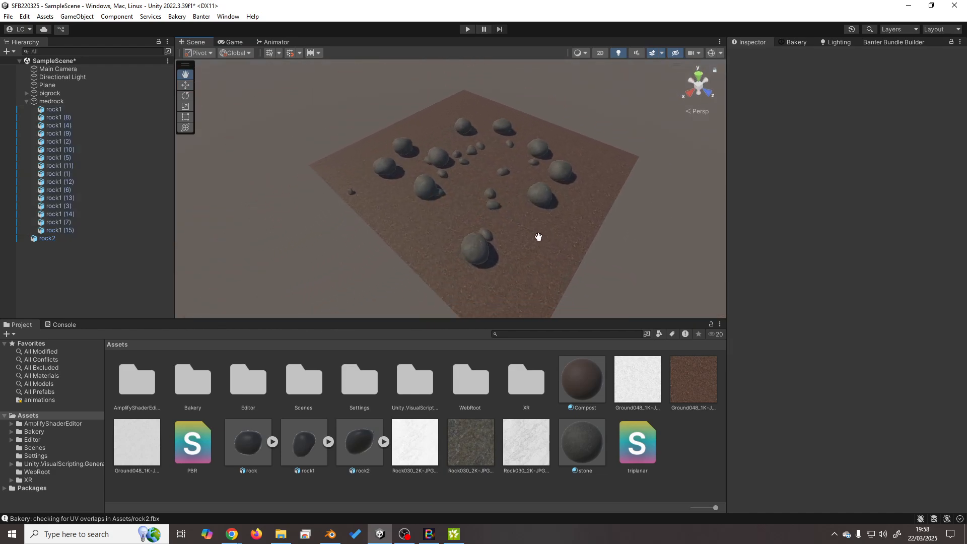
Examine the rock layout from several angles and compare it with the scattered rocks in the Blender scene before returning to Unity.
alt+drag(537, 238, 603, 262)
middle_drag(423, 196, 468, 275)
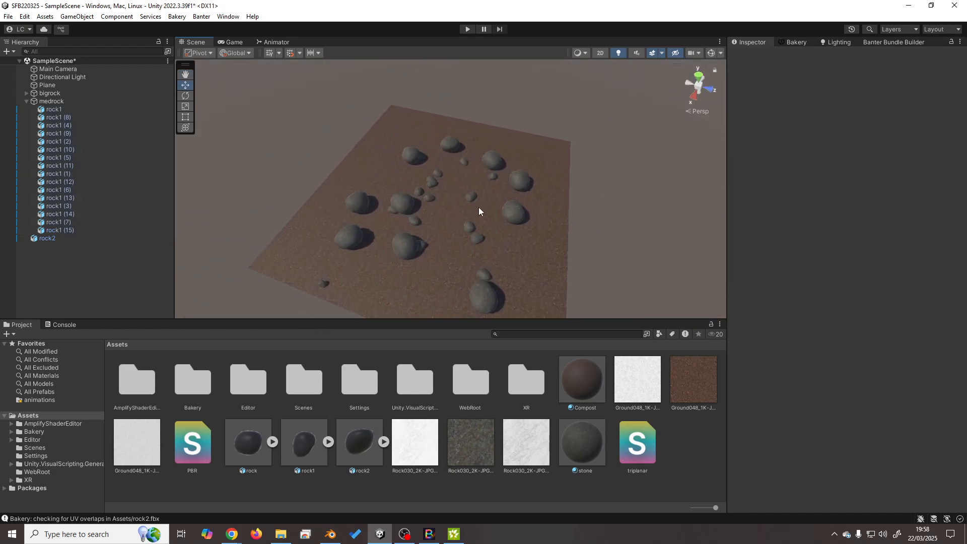
key(alt+Tab)
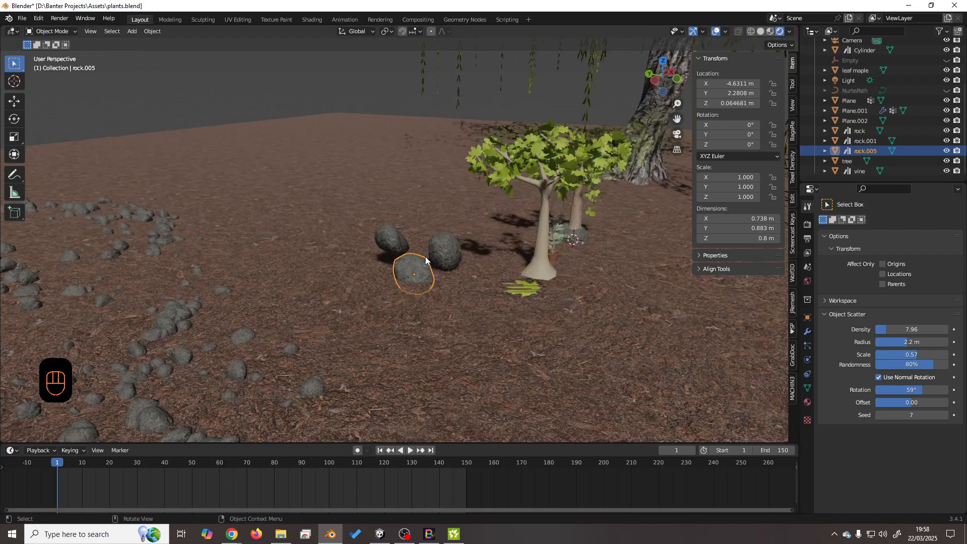
scroll(423, 262, down, 5)
scroll(424, 262, up, 5)
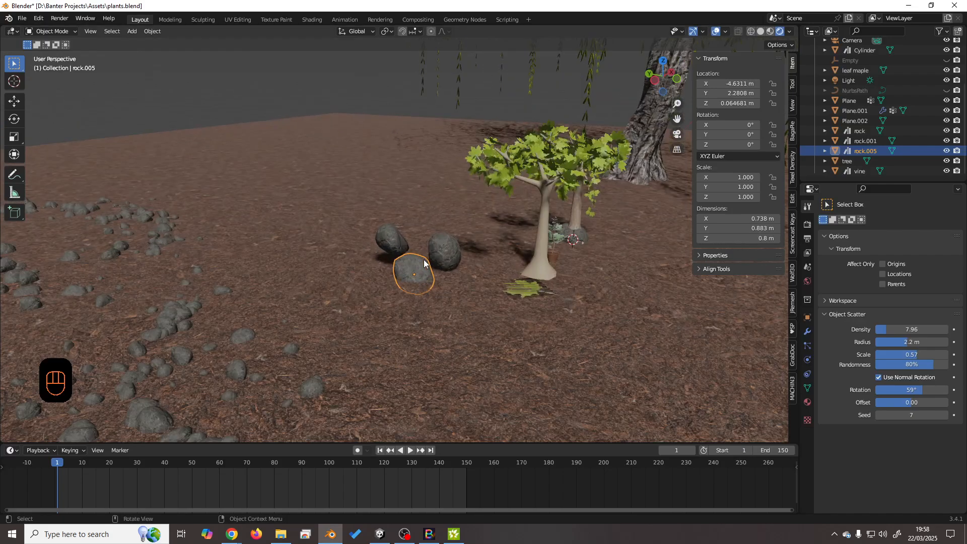
key(alt+Tab)
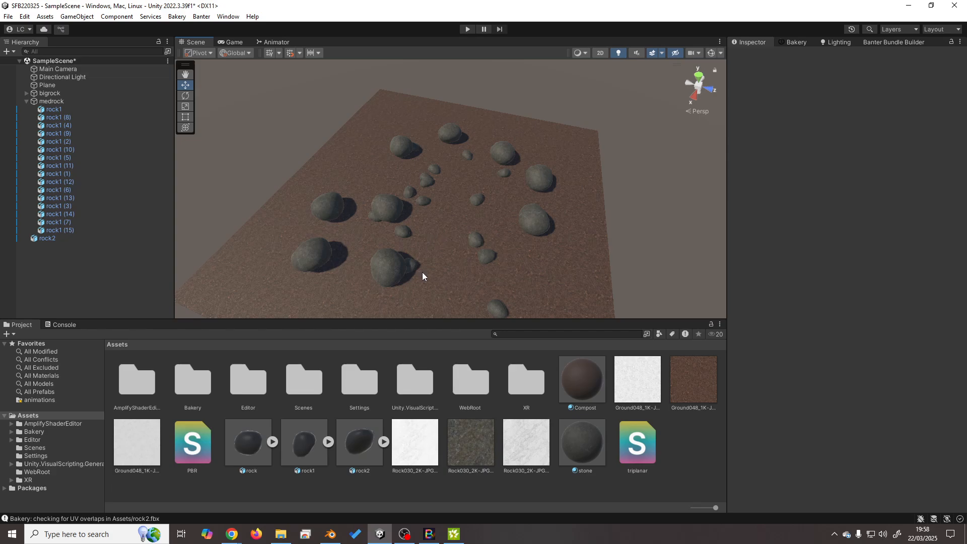
mouse_move(422, 272)
middle_down()
mouse_move(449, 220)
mouse_move(417, 259)
middle_up()
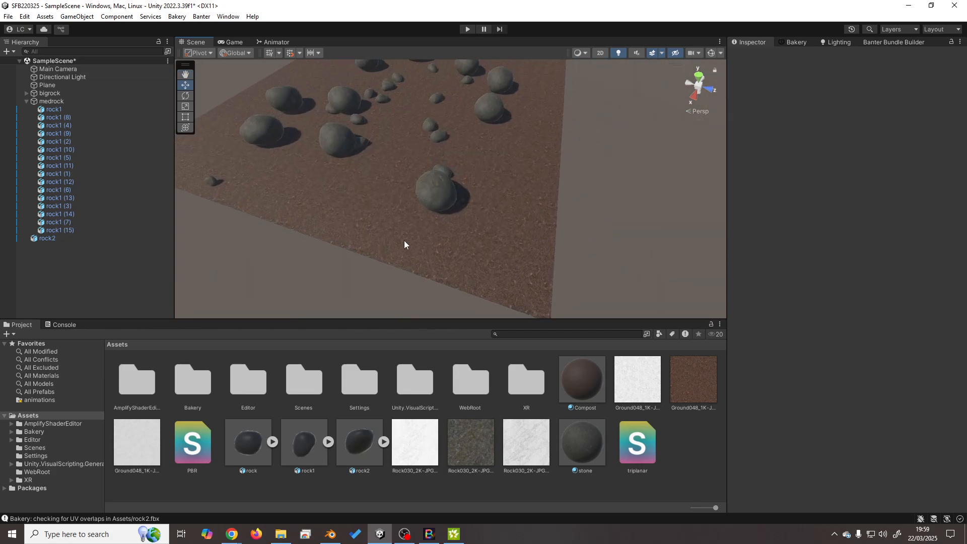
Select individual big and medium rocks around the ground plane one after another to check which mesh each one uses.
click(443, 192)
click(342, 143)
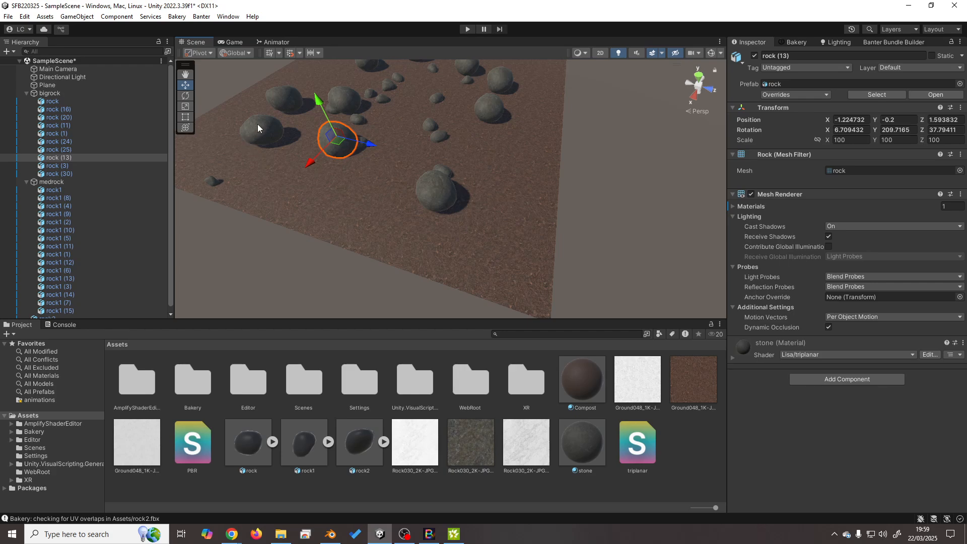
click(258, 124)
click(284, 95)
click(343, 101)
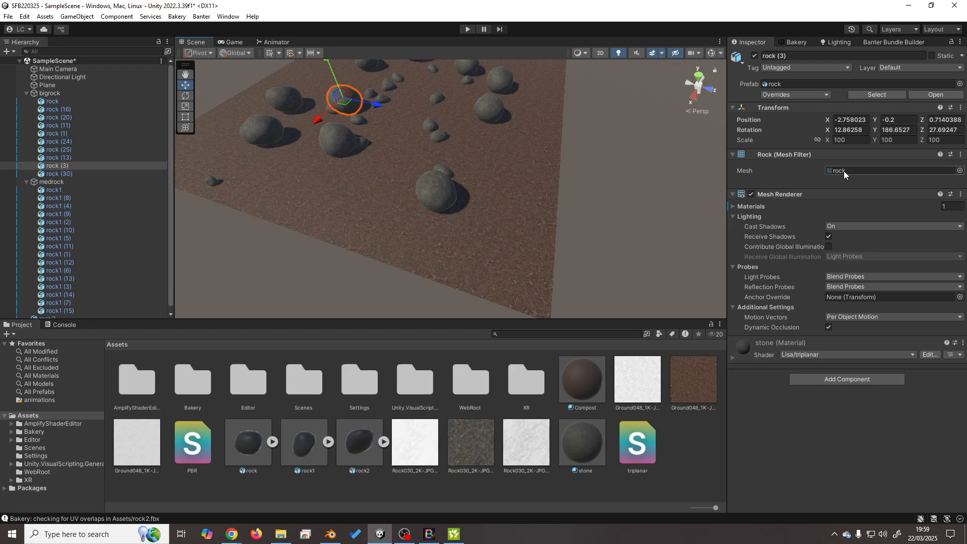
click(456, 187)
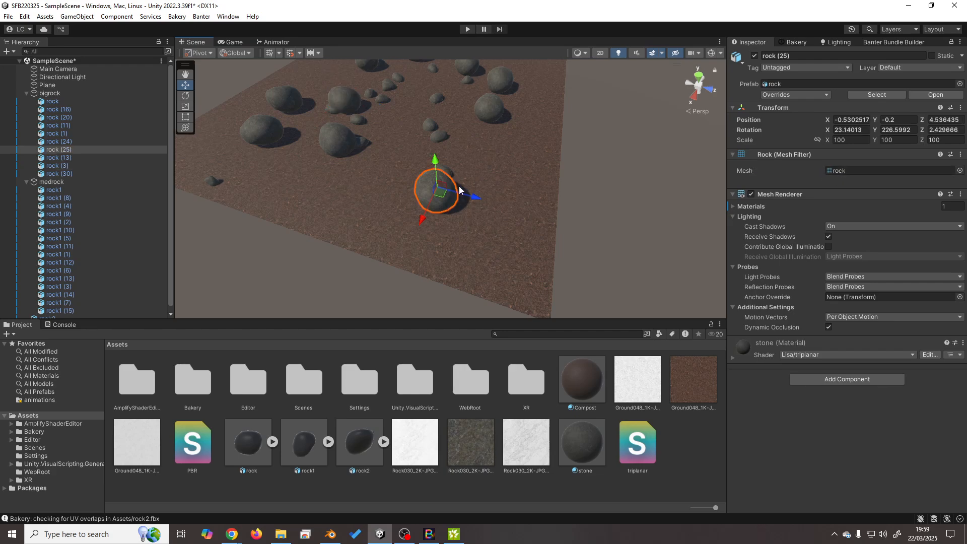
click(491, 106)
click(440, 135)
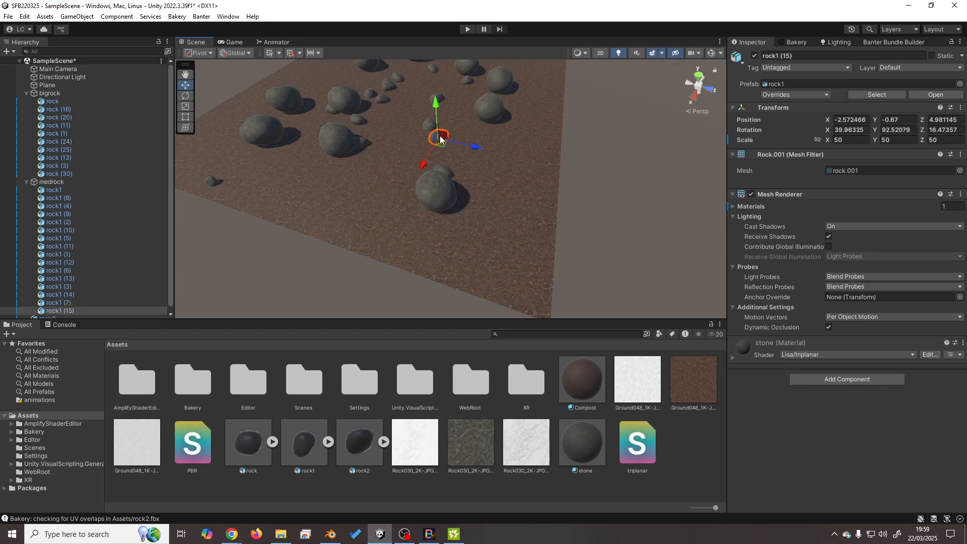
click(429, 126)
click(437, 97)
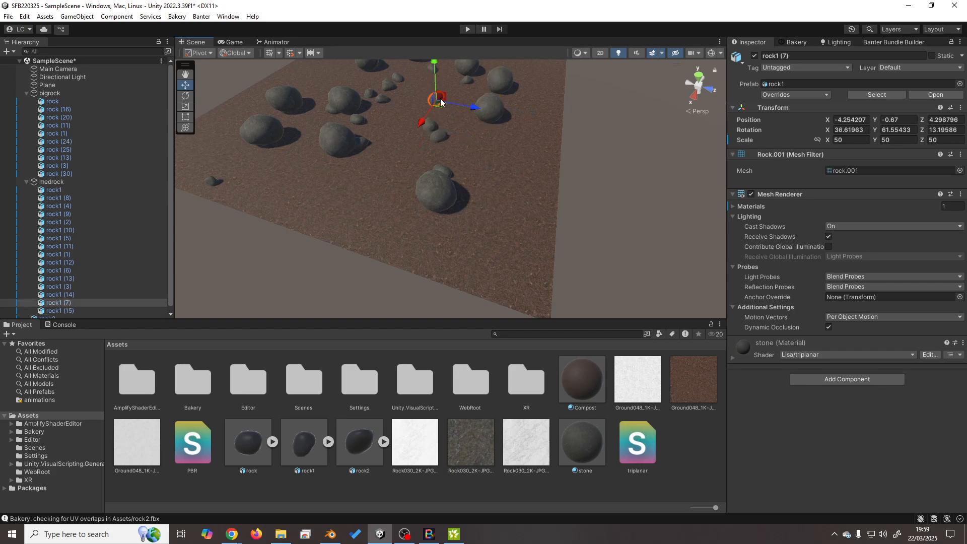
right_drag(425, 166, 349, 193)
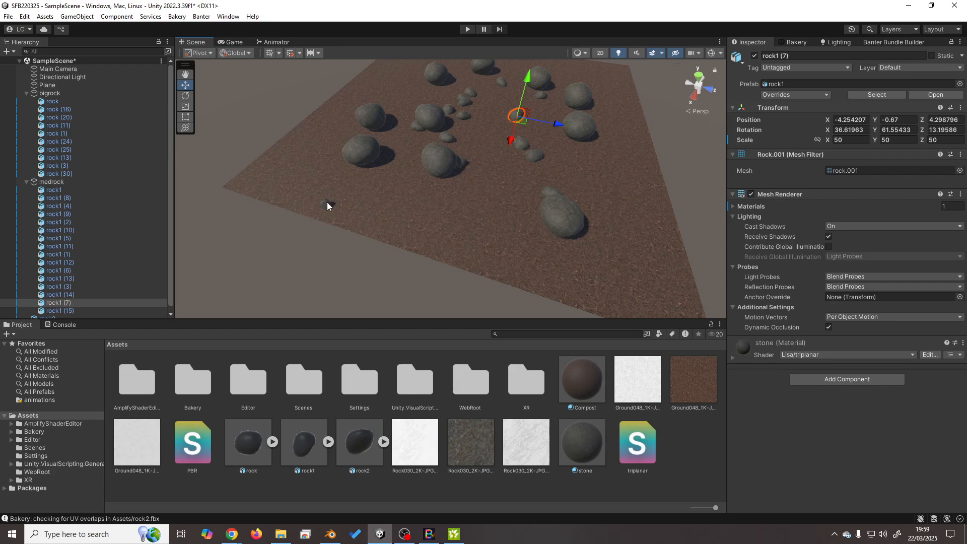
Collapse the bigrock and medrock groups and select the small rock2 object.
click(327, 204)
click(26, 88)
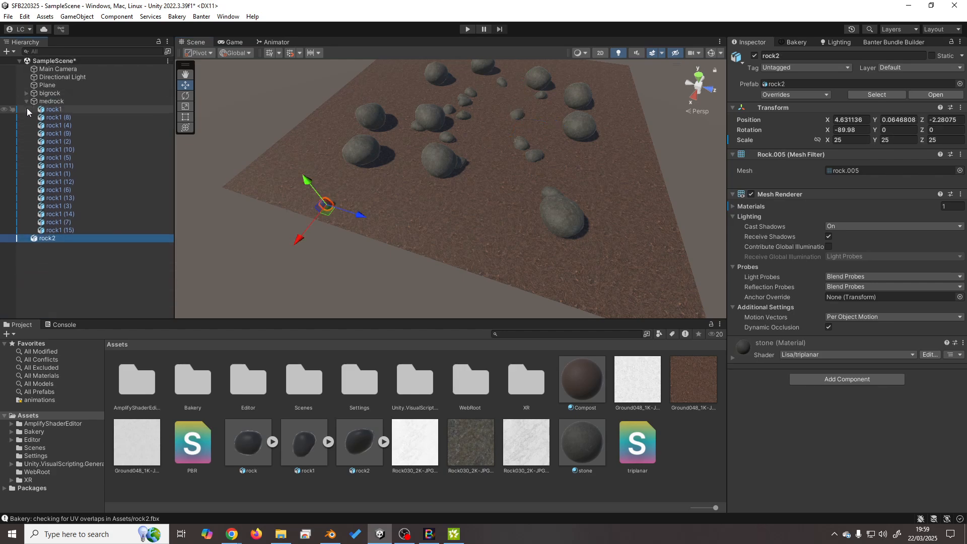
click(26, 101)
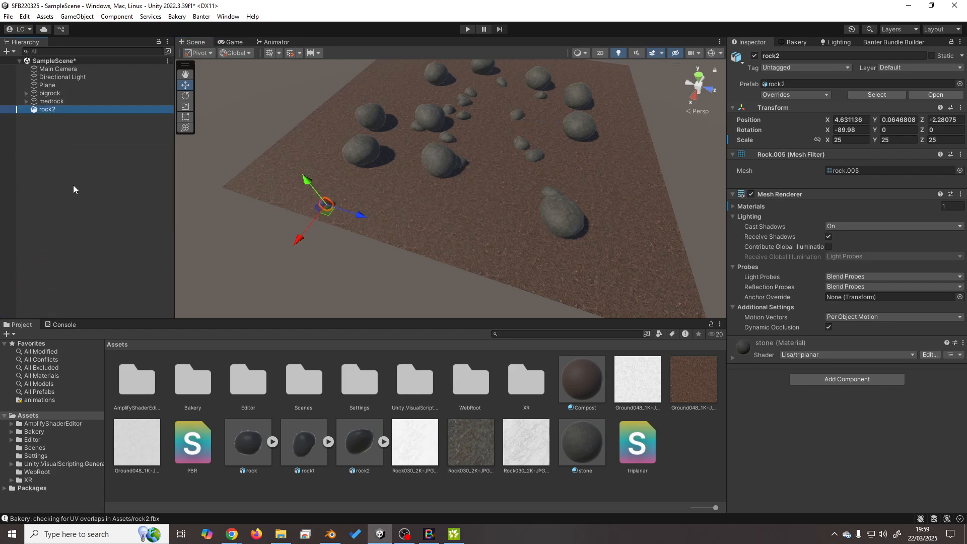
right_click(62, 110)
click(59, 113)
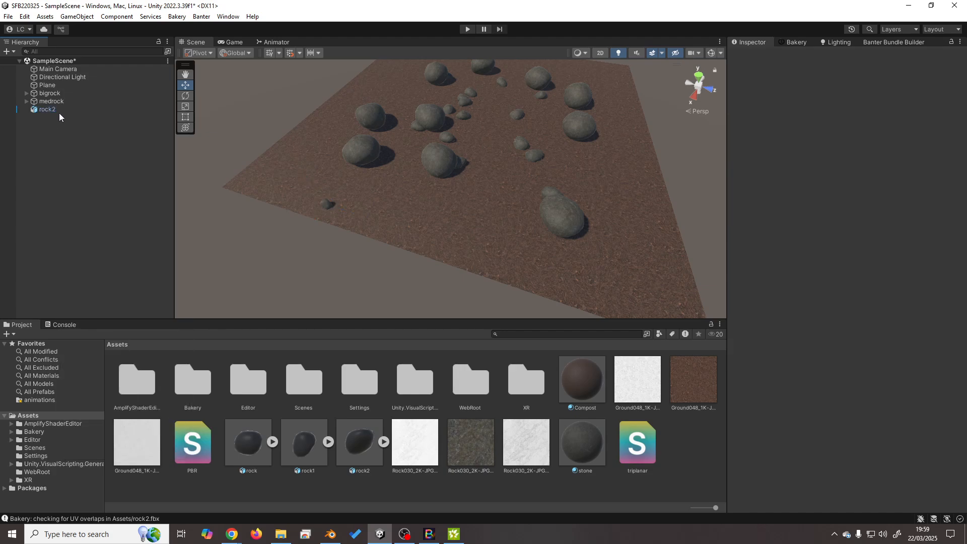
click(59, 111)
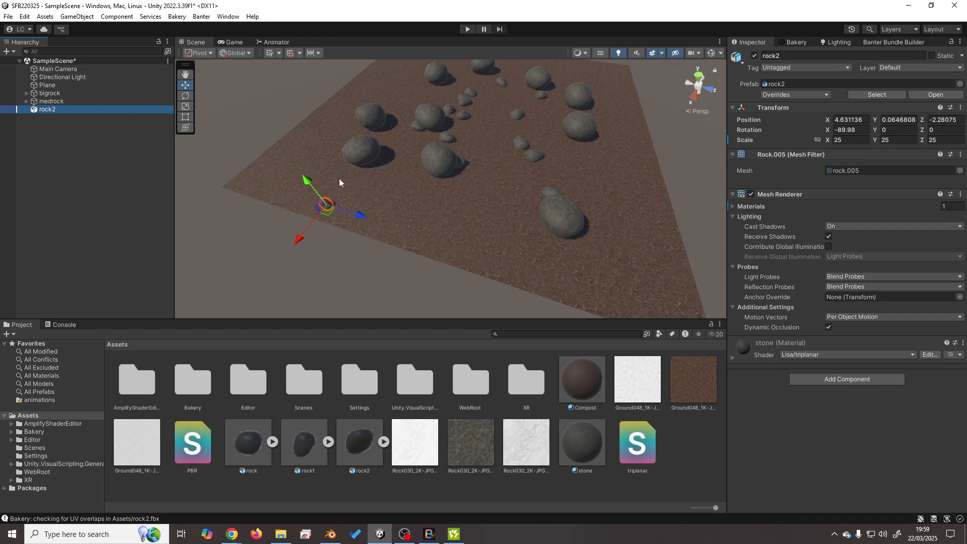
Create an empty parent for rock2 and name it smlrock.
right_click(63, 107)
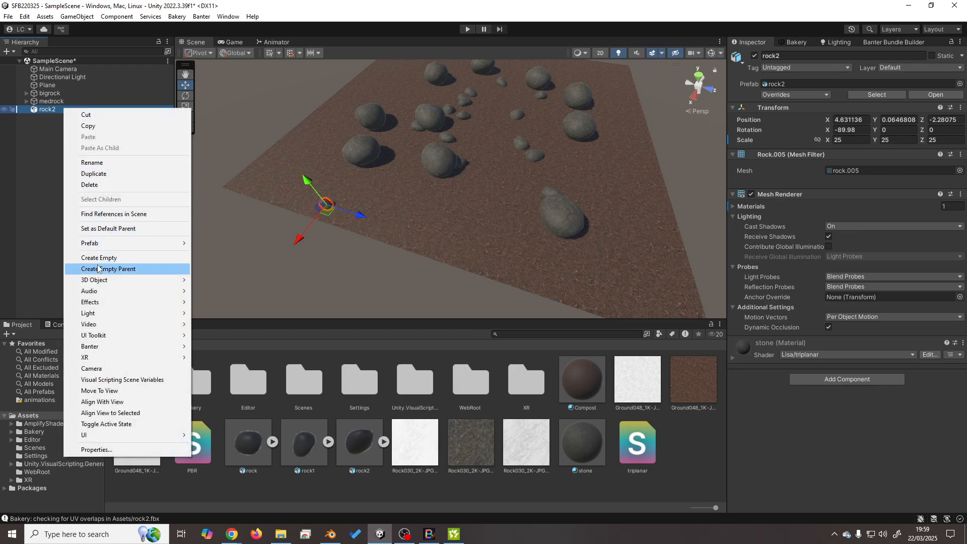
click(116, 269)
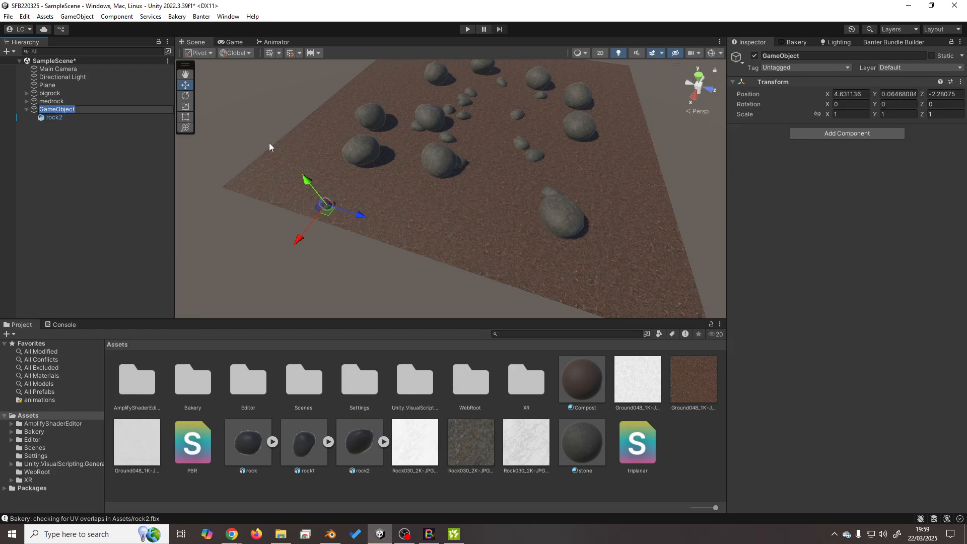
text(smlrock)
key(Return)
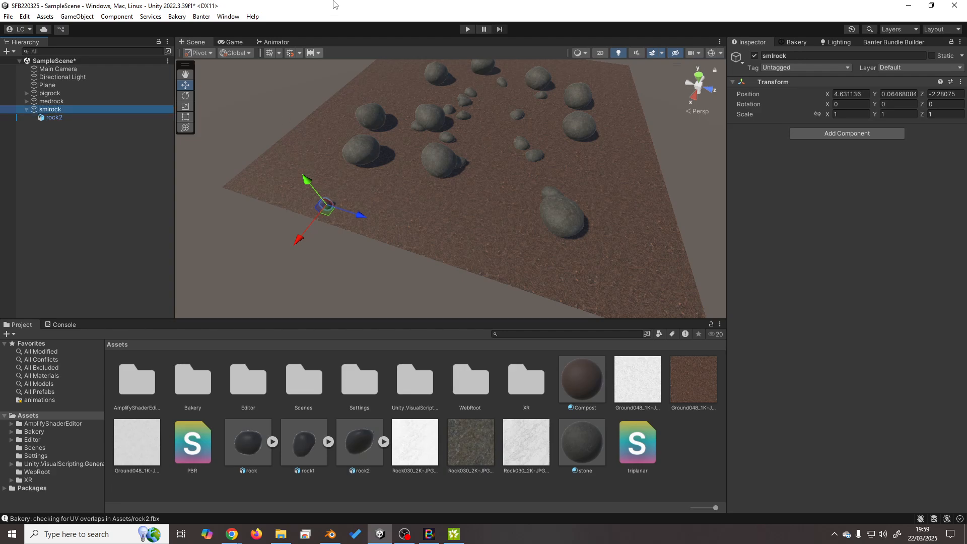
Duplicate rock2 inside smlrock, doubling the set of copies each time until there are 32 small rocks.
click(66, 119)
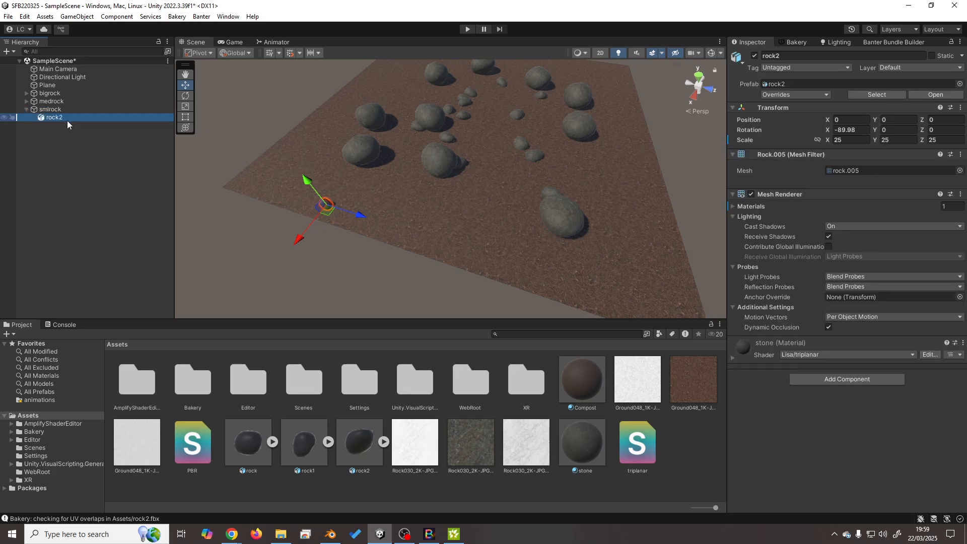
key(ctrl+d)
shift+click(71, 125)
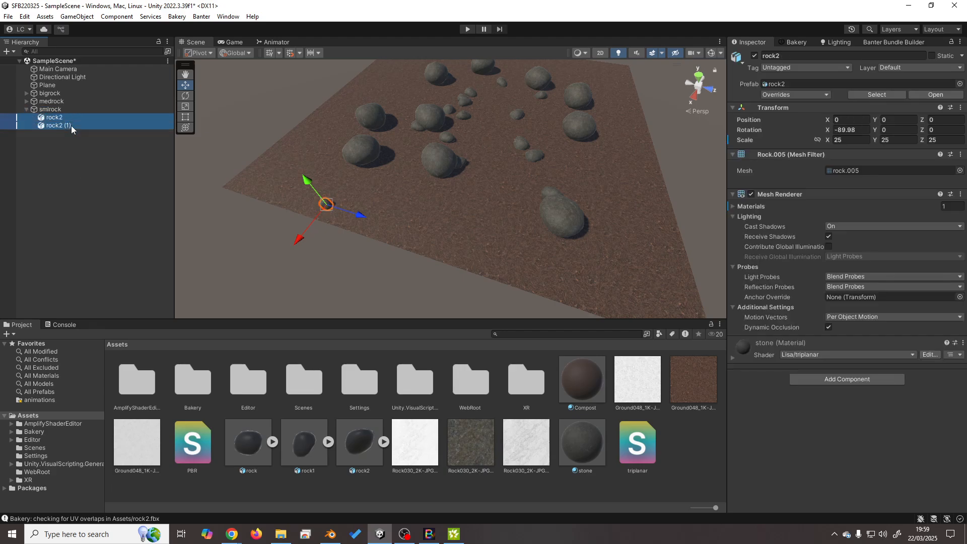
key(ctrl+d)
click(74, 119)
shift+click(74, 142)
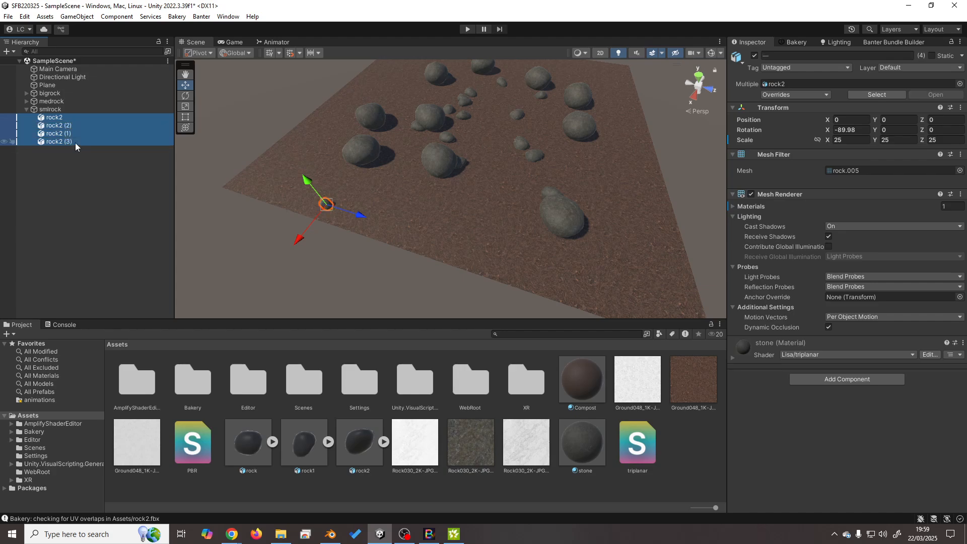
key(ctrl+d)
click(70, 115)
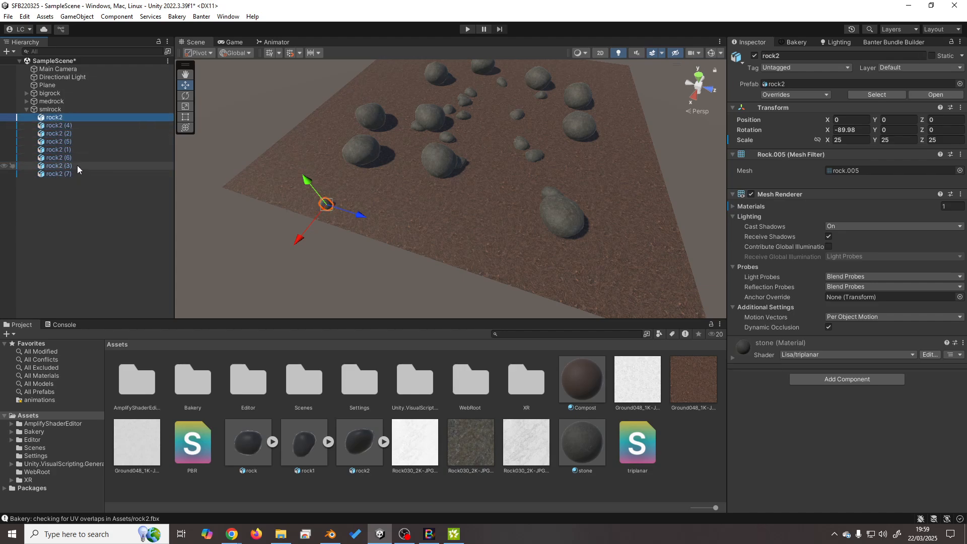
shift+click(76, 174)
key(ctrl+d)
click(72, 118)
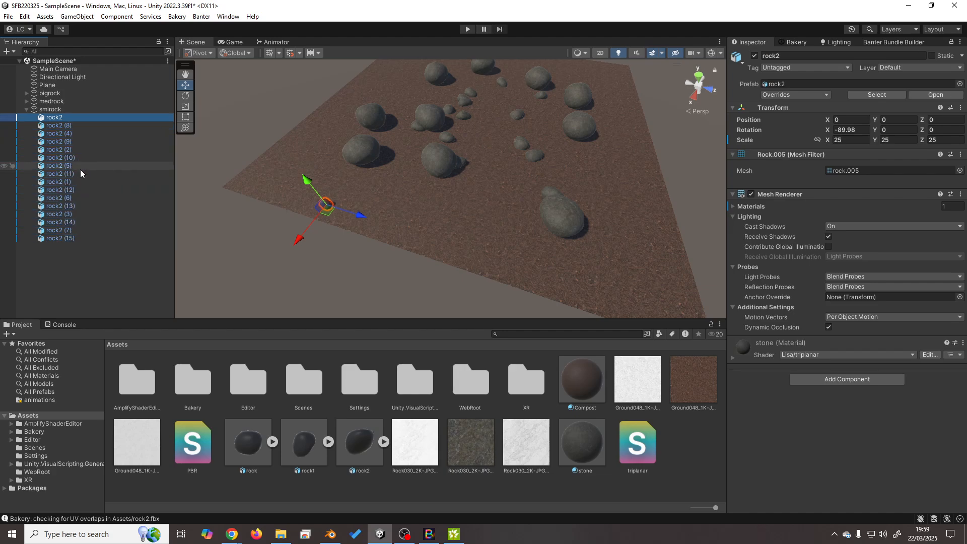
shift+click(80, 237)
key(ctrl+d)
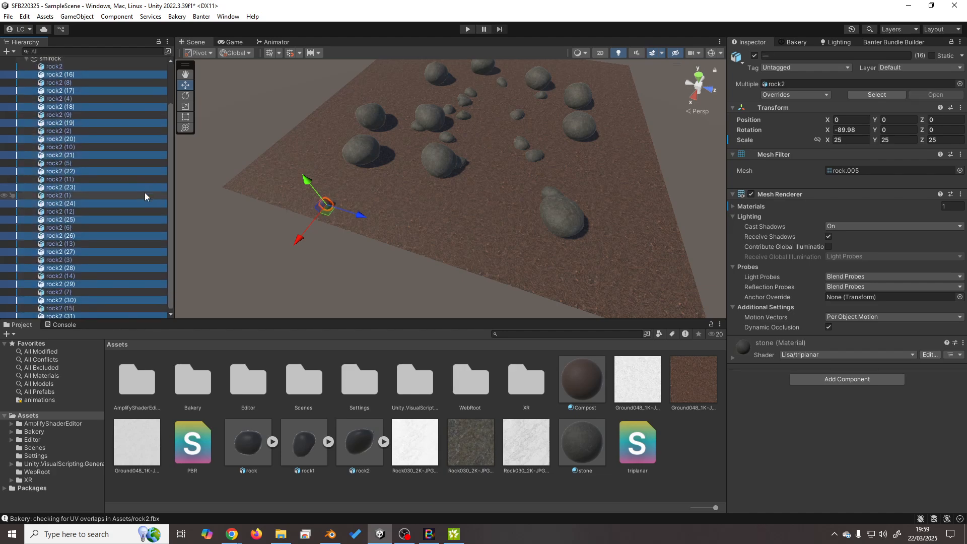
Slide the first rock2 along the Z axis at the edge of the ground plane to gauge the scatter range.
click(70, 65)
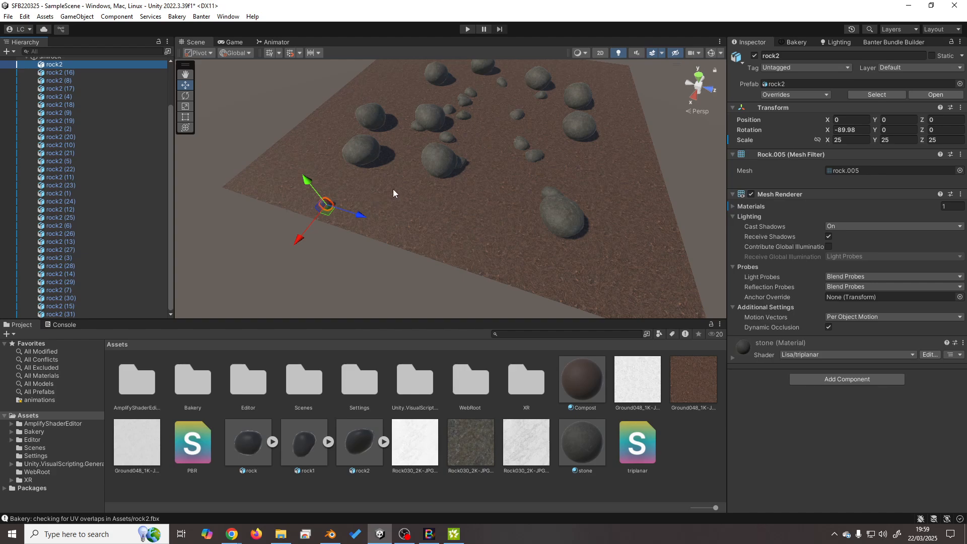
middle_drag(466, 167, 328, 184)
alt+drag(655, 91, 473, 140)
middle_drag(650, 108, 368, 164)
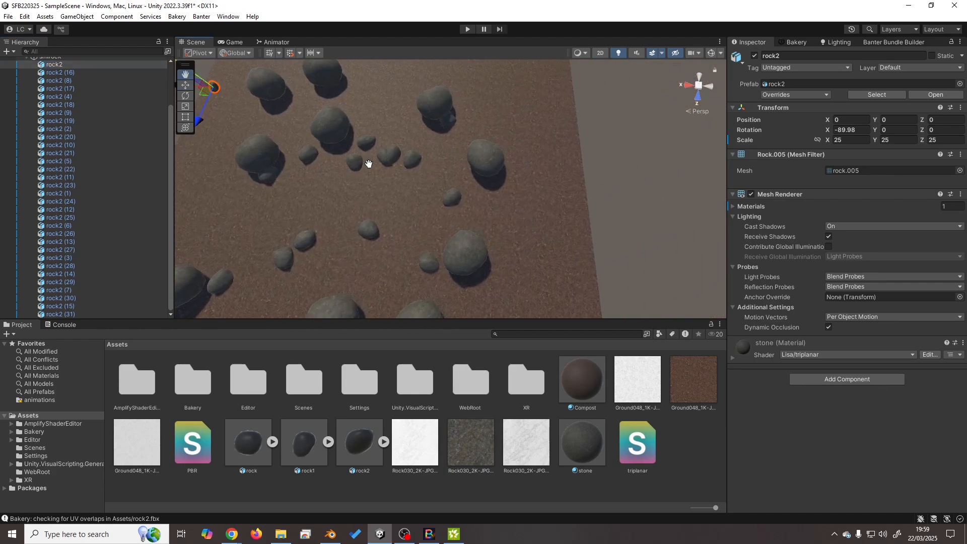
scroll(369, 164, down, 5)
key(w)
drag(335, 228, 376, 272)
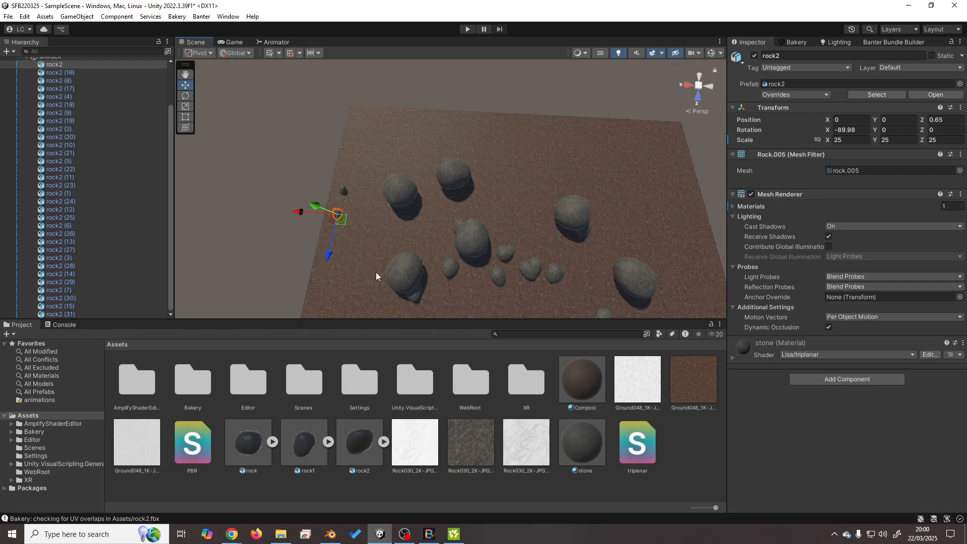
middle_drag(376, 272, 400, 194)
drag(379, 109, 403, 273)
middle_drag(403, 273, 384, 183)
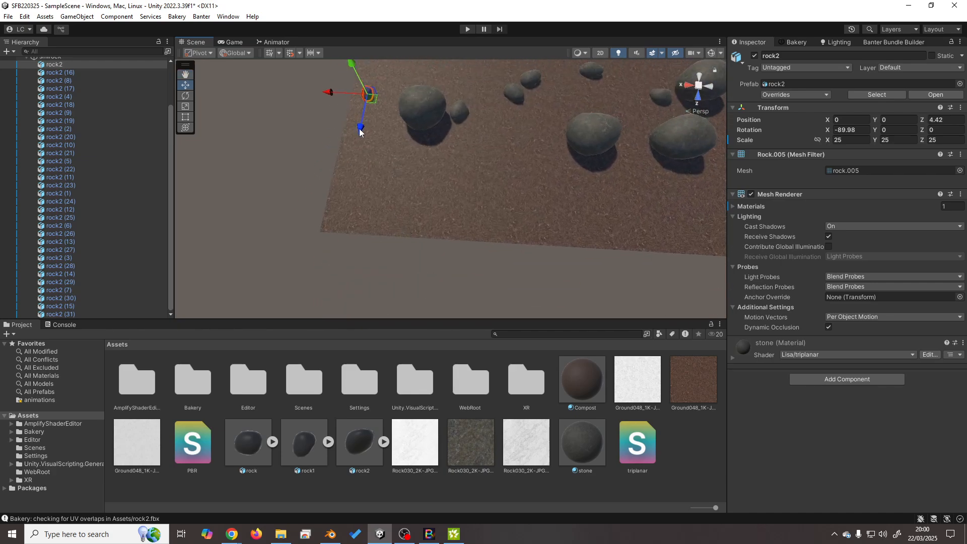
drag(360, 136, 432, 101)
middle_drag(432, 102, 358, 250)
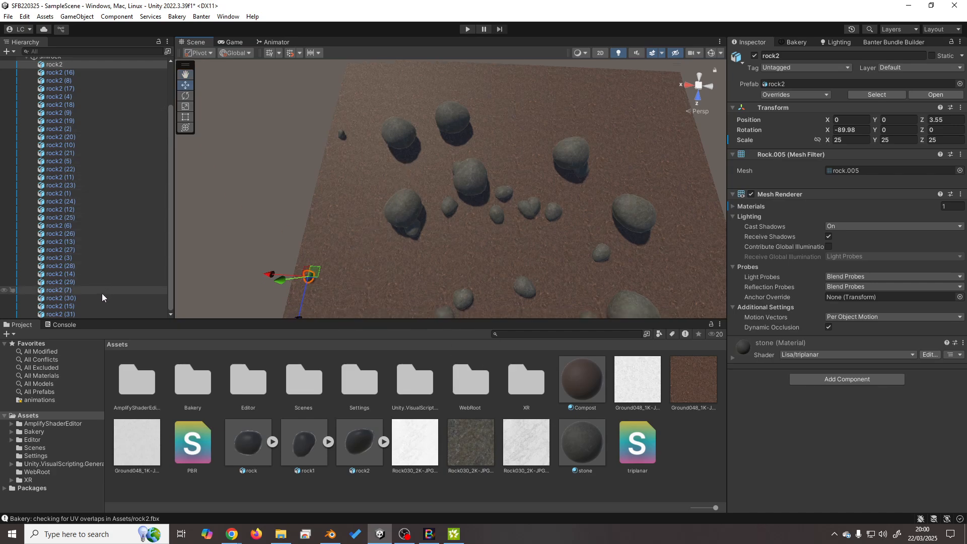
Select all the rocks in smlrock and randomise their Z position with R(2,6.8), corrected to R(-2,6.8).
shift+click(93, 312)
scroll(114, 206, up, 2)
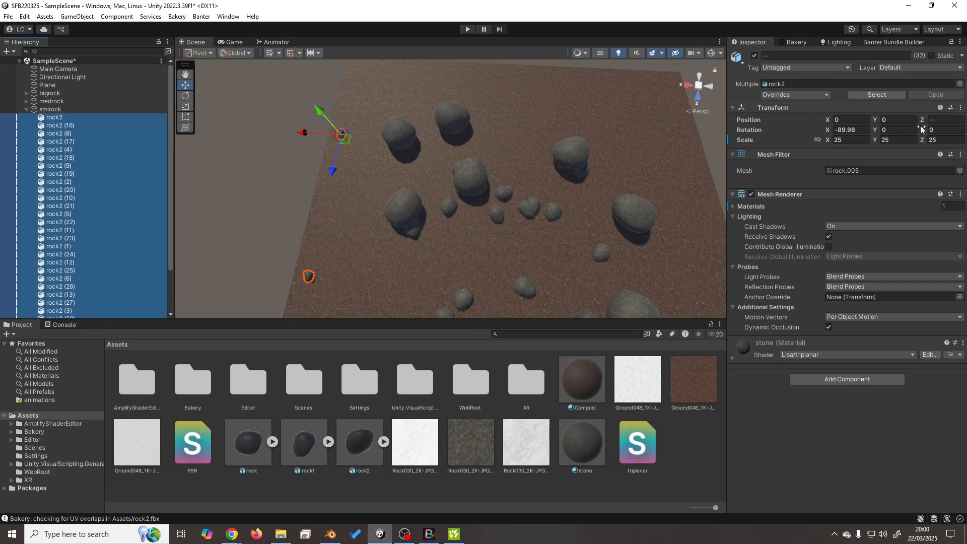
click(959, 121)
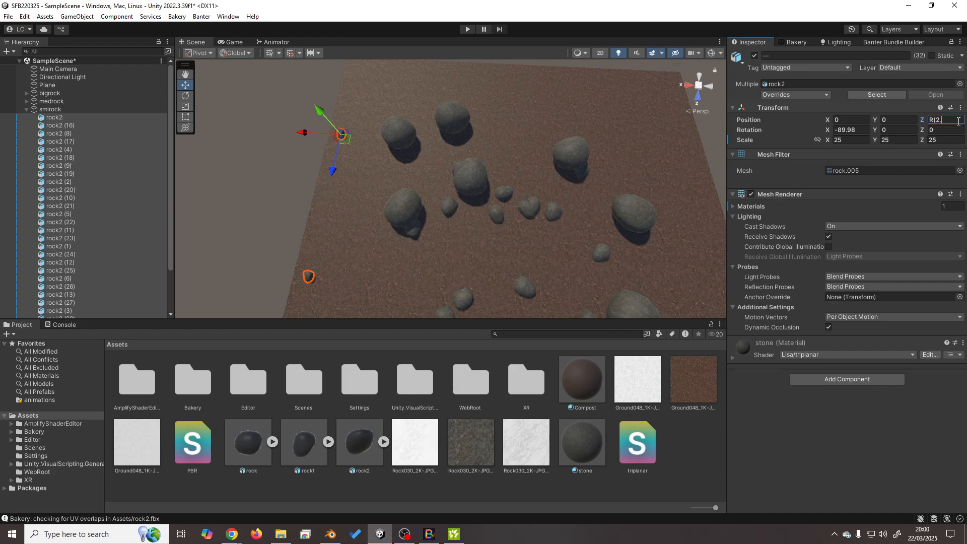
text(R(2,6,8))
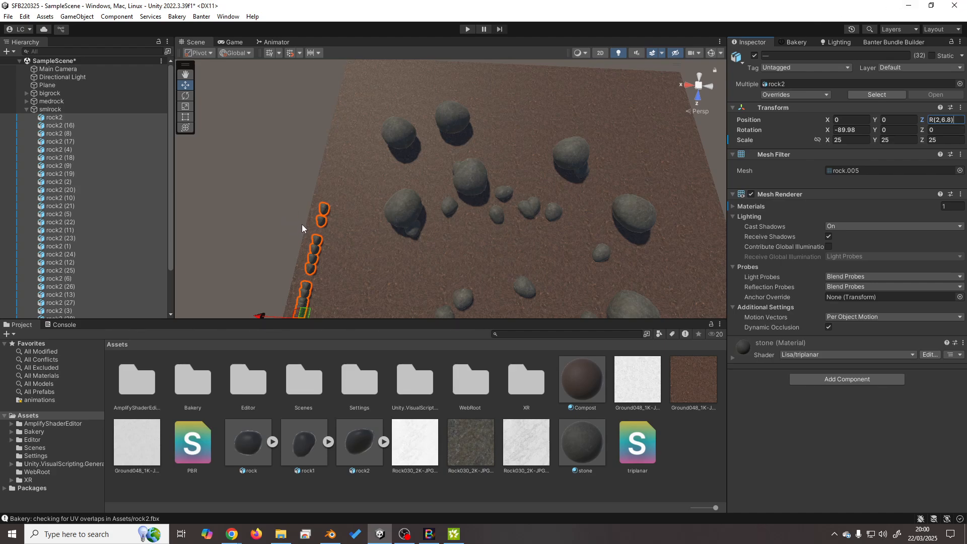
scroll(372, 203, down, 8)
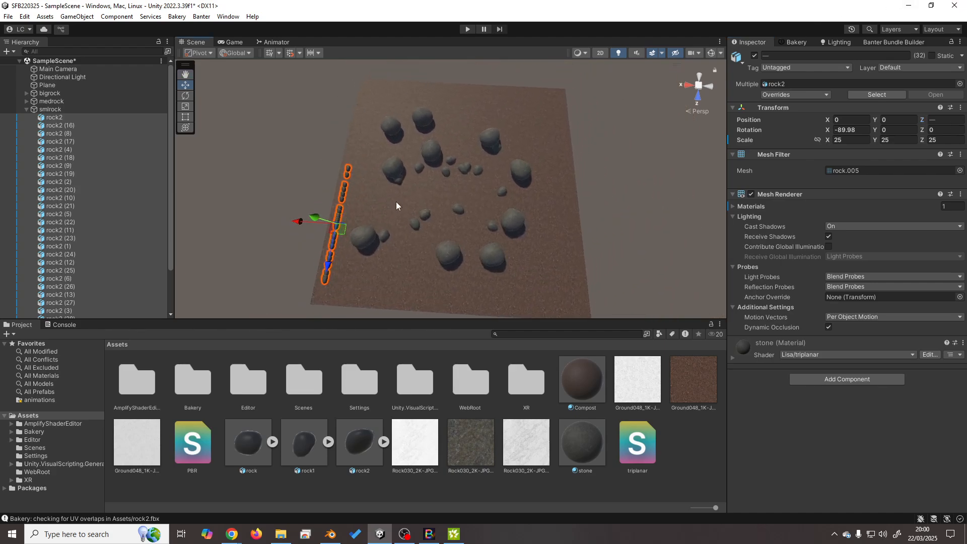
click(947, 120)
text(R(-2,6.8))
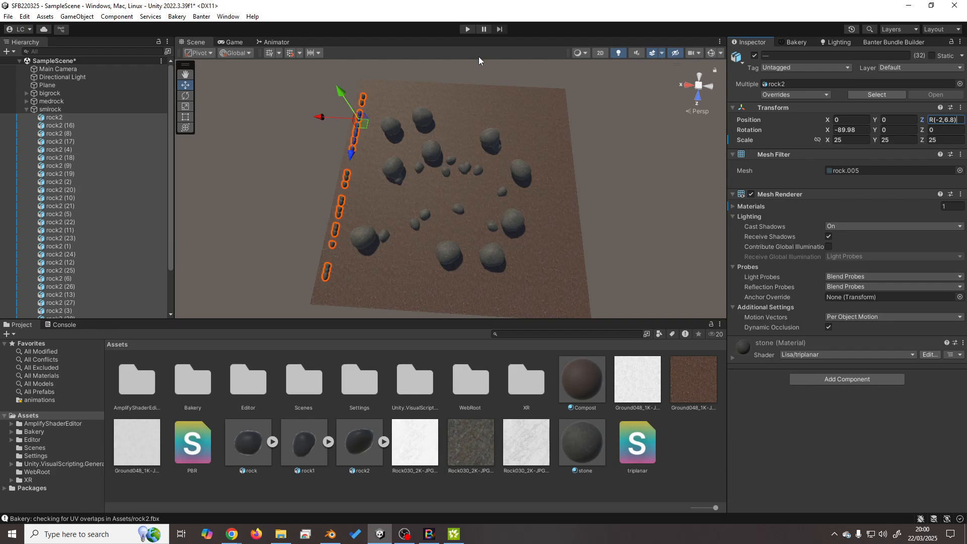
Slide the first rock2 along the X axis to the ground plane's opposite edge to gauge the scatter range, and undo the move.
click(66, 118)
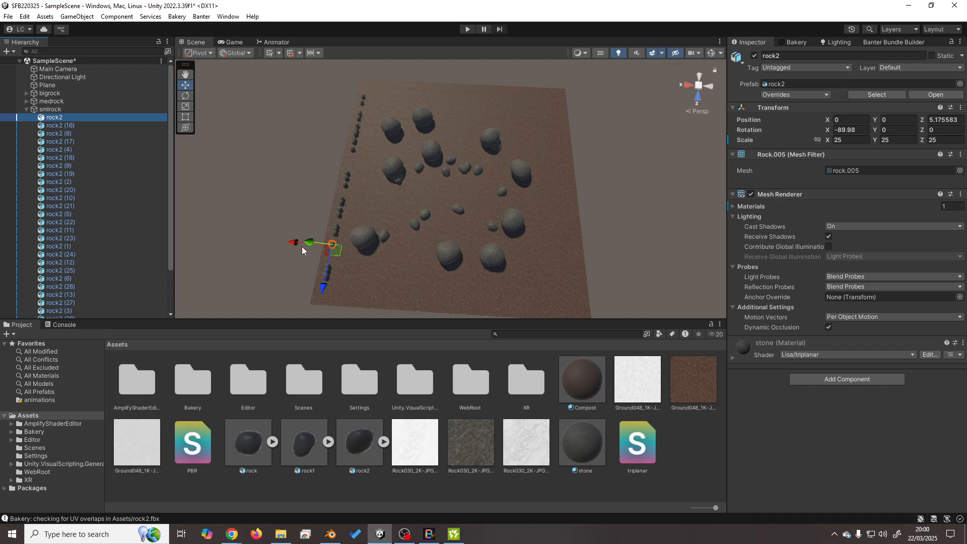
drag(303, 248, 537, 274)
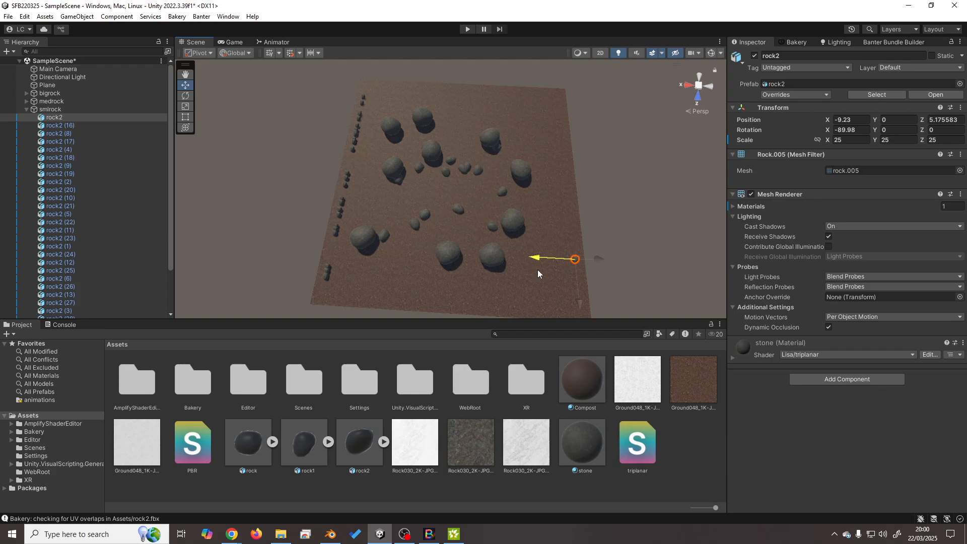
key(ctrl+z)
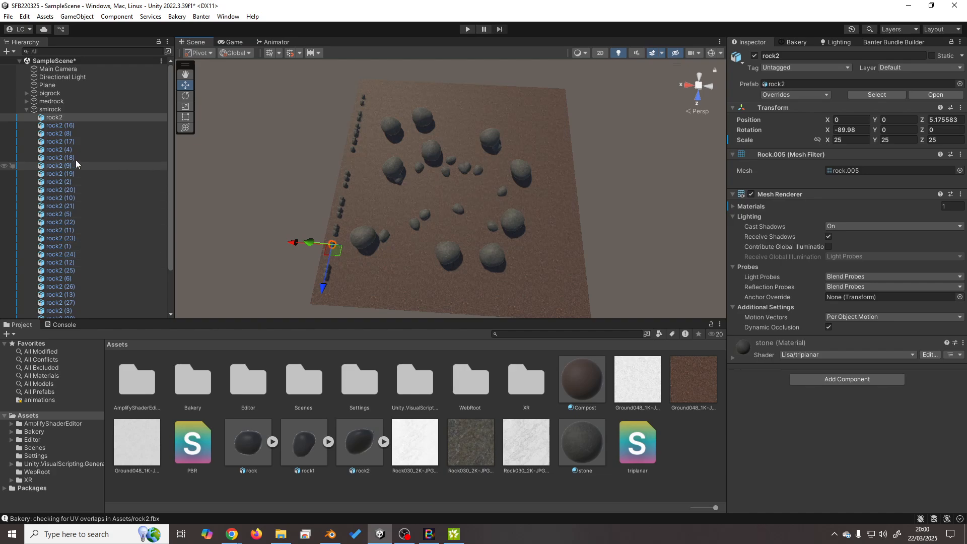
Select all the rocks in smlrock and randomise their X position with R(0,-9.2).
scroll(134, 171, down, 3)
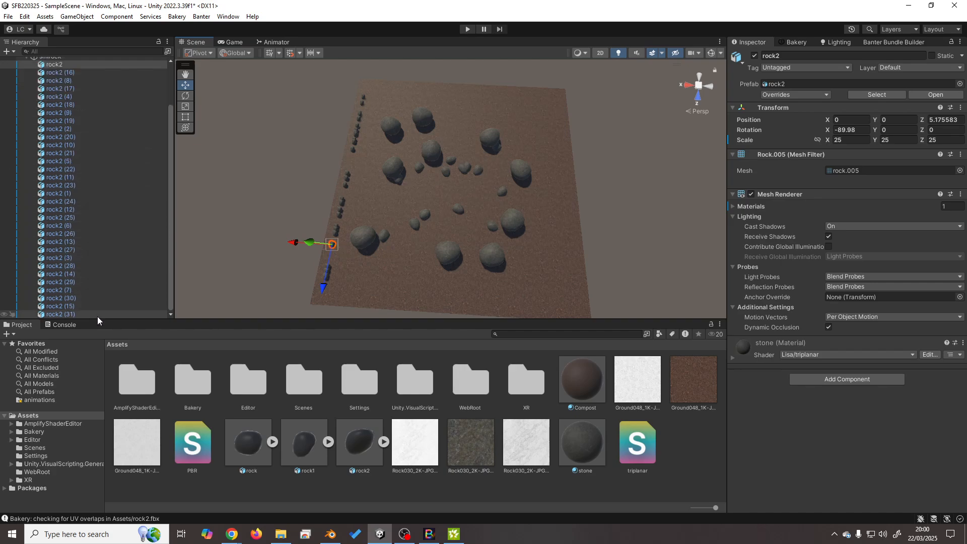
click(130, 312)
shift+click(84, 313)
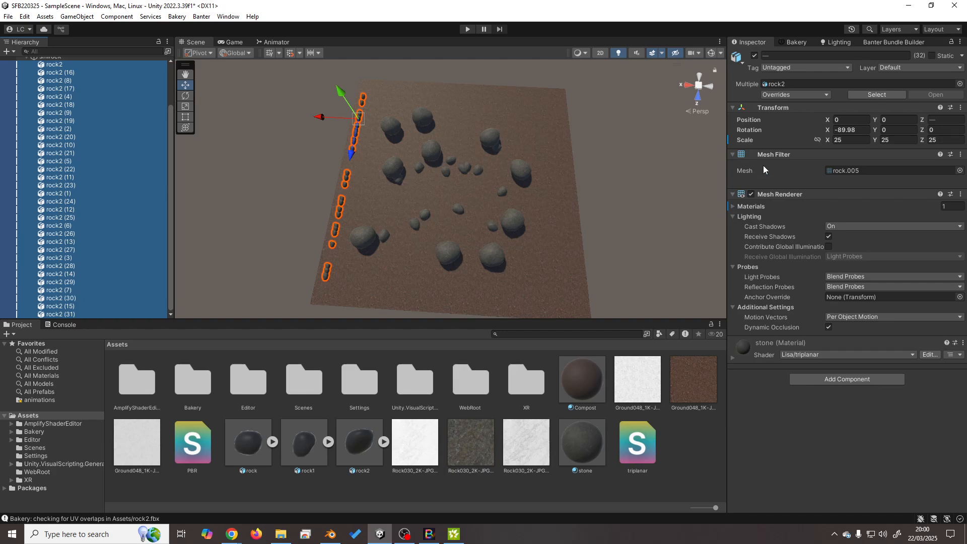
click(851, 119)
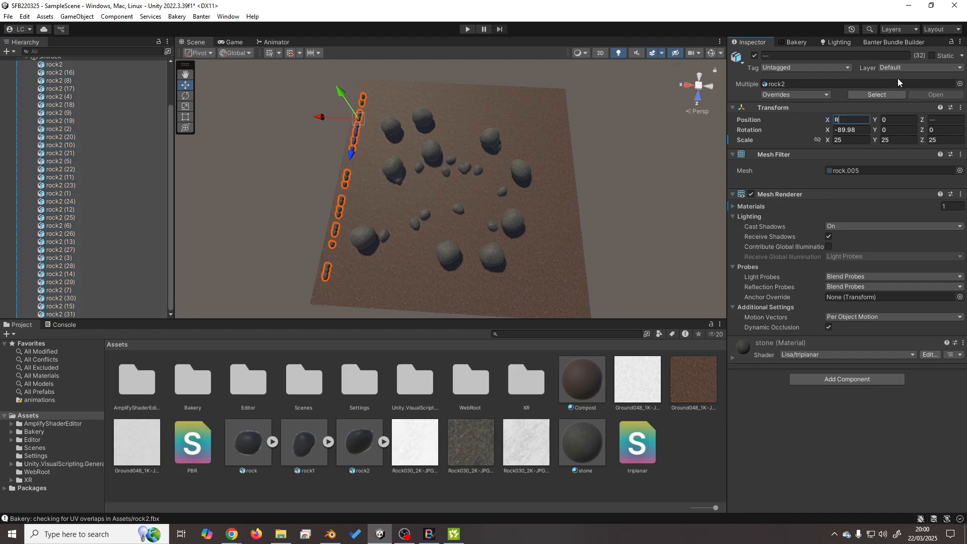
text(R(0,-9.2))
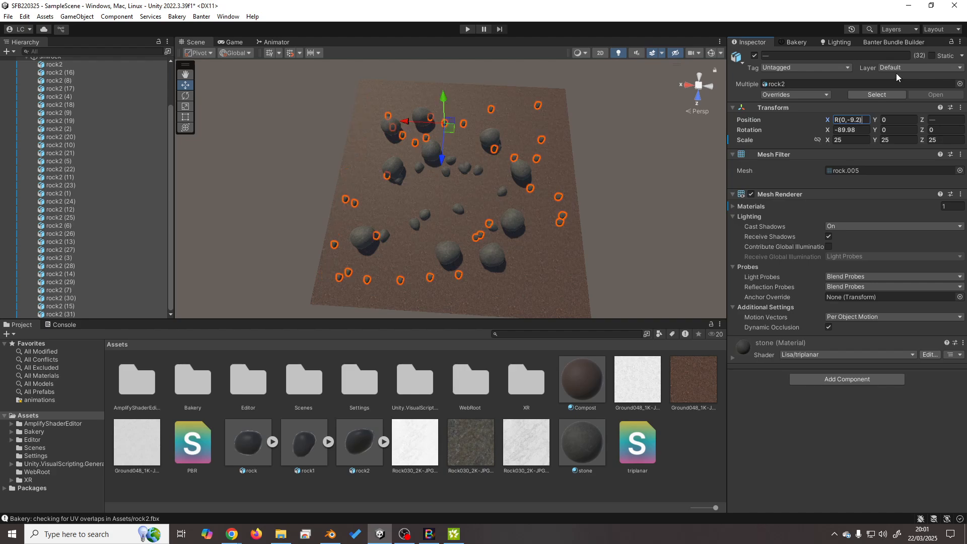
Randomise the small rocks' rotation with R(0,270) on Y and R(0,45) on X, and randomise their Z rotation as well.
click(900, 130)
text(R(0,270))
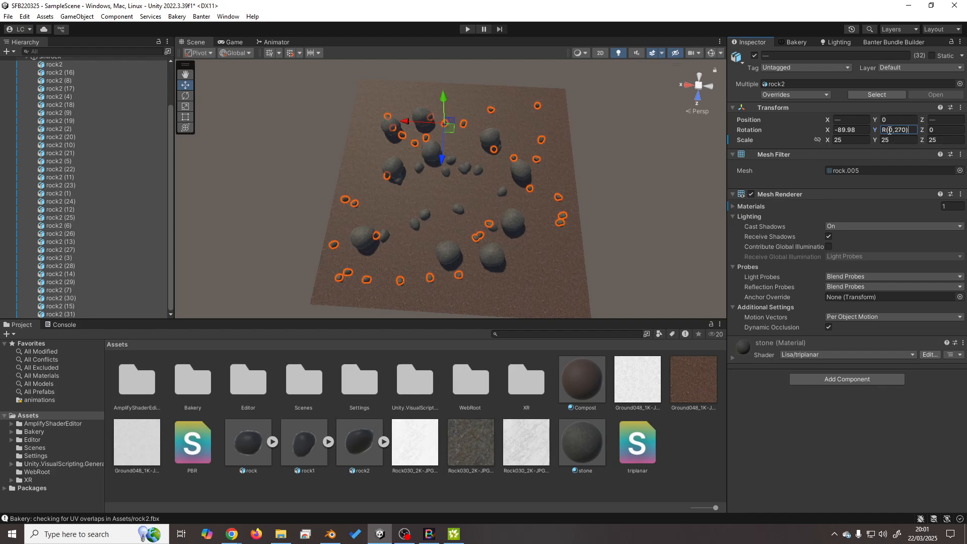
click(862, 129)
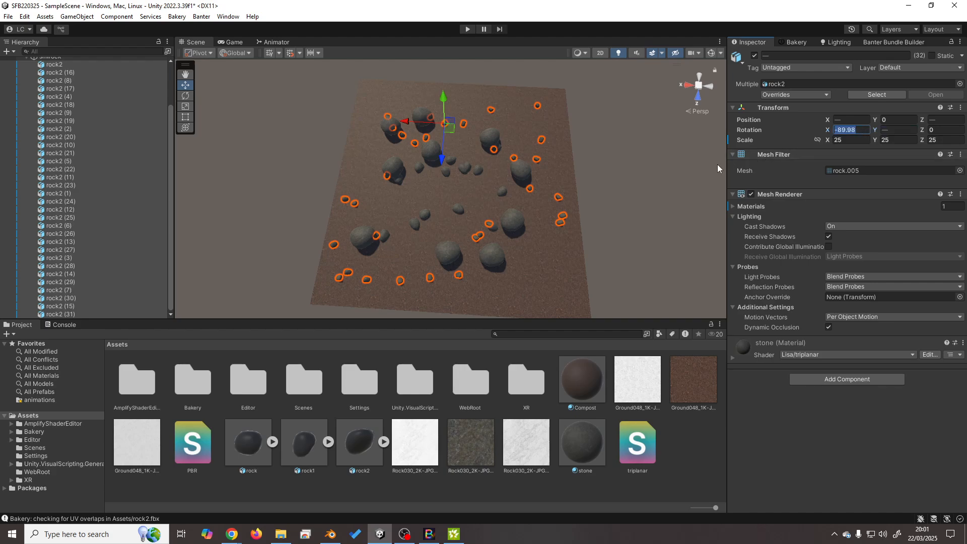
text(R(0,45))
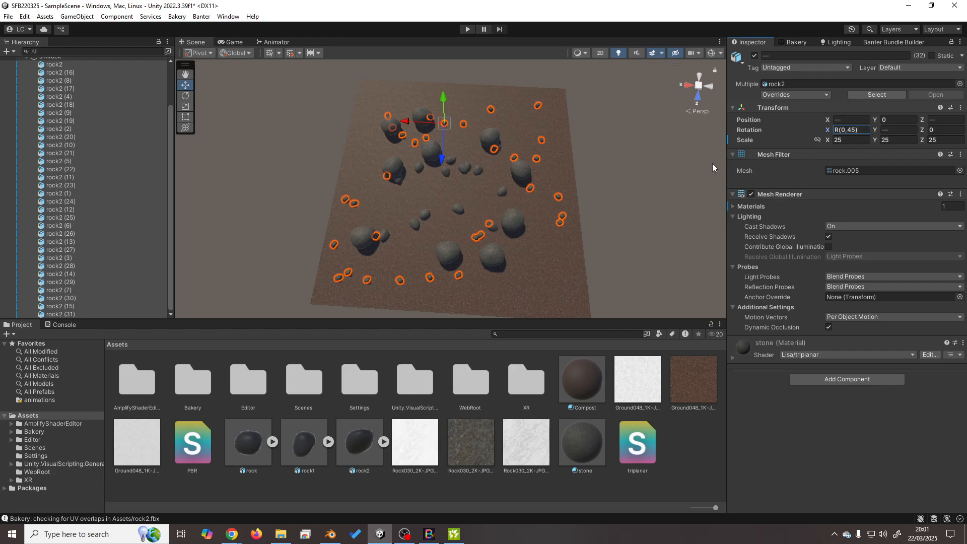
key(Return)
key(Tab)
key(Tab)
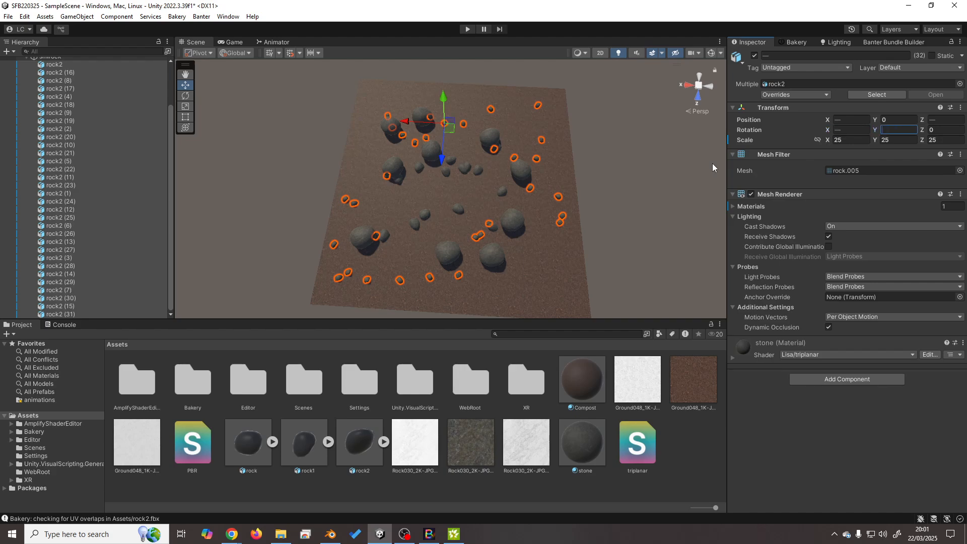
key(Return)
Reselect all the small rocks in smlrock and lower them into the ground to about Y -0.09.
middle_drag(515, 228, 522, 155)
right_drag(522, 155, 467, 200)
click(545, 192)
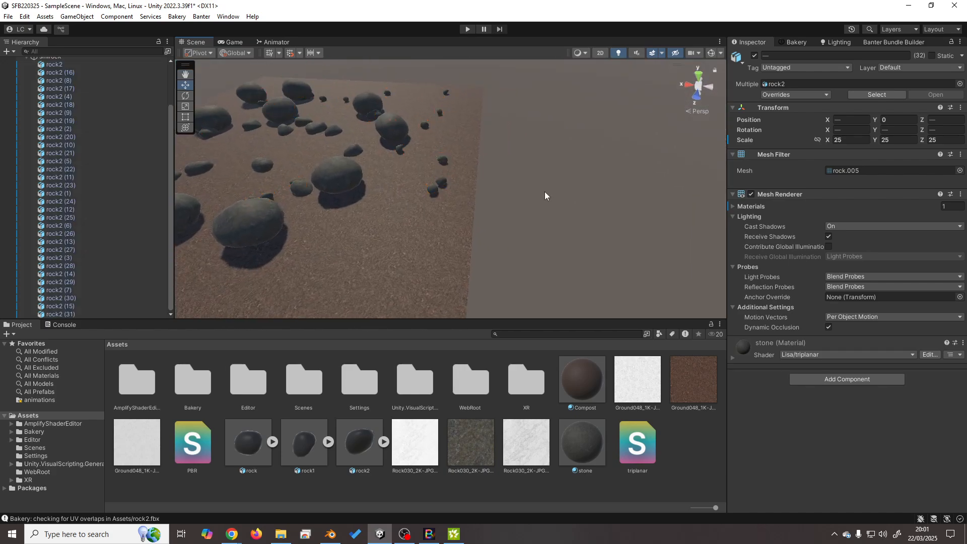
right_drag(545, 192, 419, 201)
middle_drag(419, 202, 449, 186)
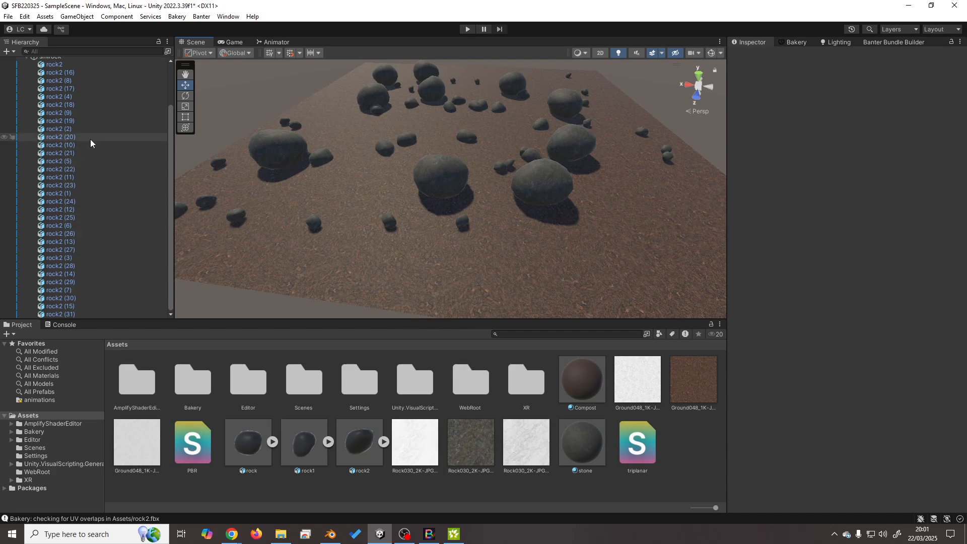
click(70, 64)
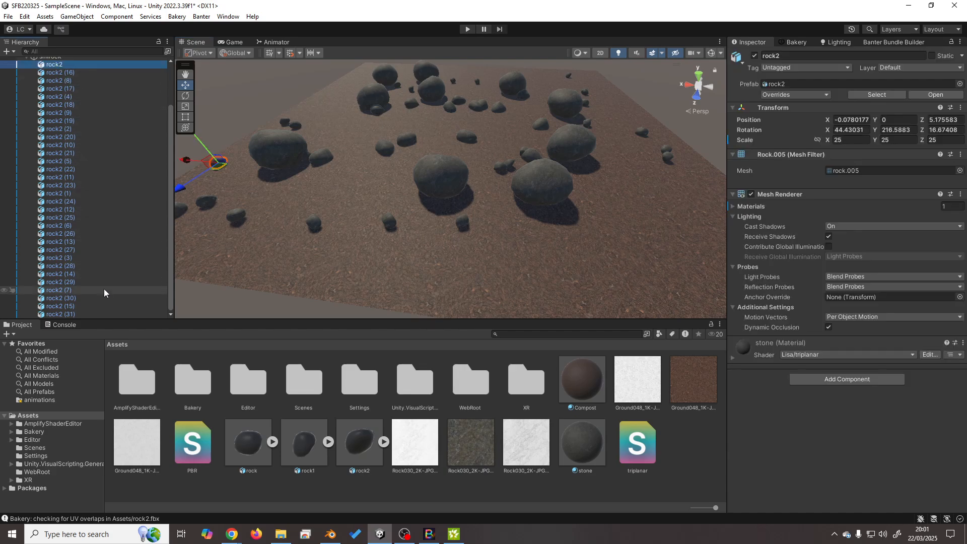
shift+click(90, 314)
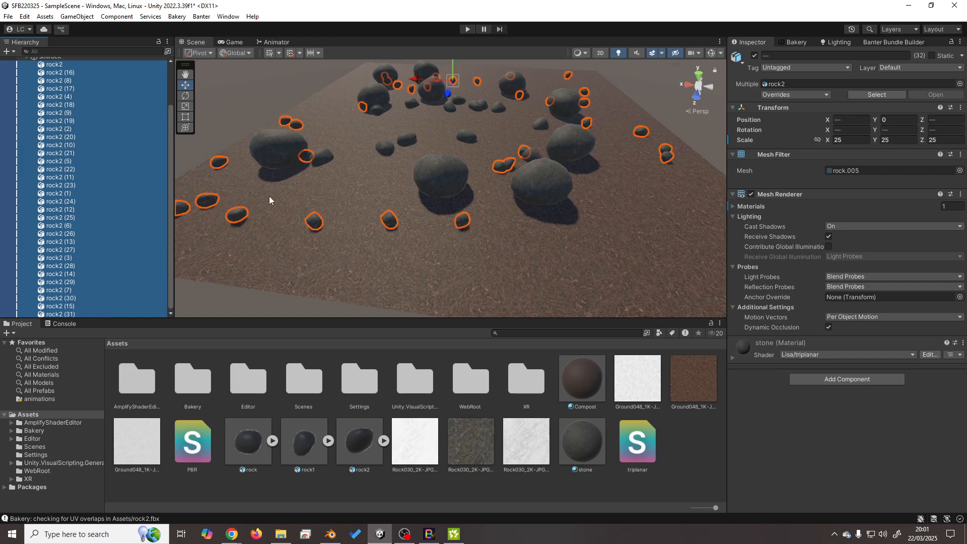
mouse_move(491, 120)
middle_down()
mouse_move(488, 138)
mouse_move(475, 128)
middle_up()
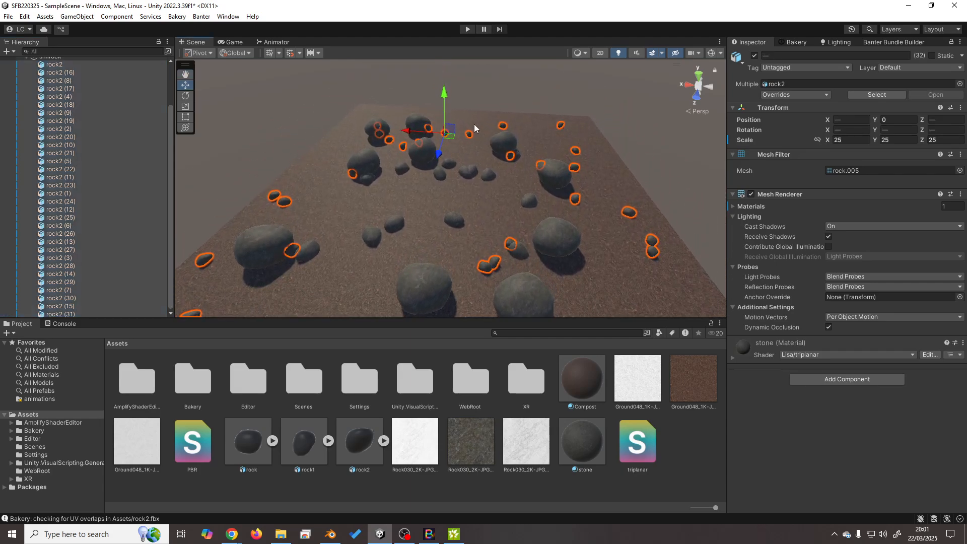
drag(447, 95, 445, 100)
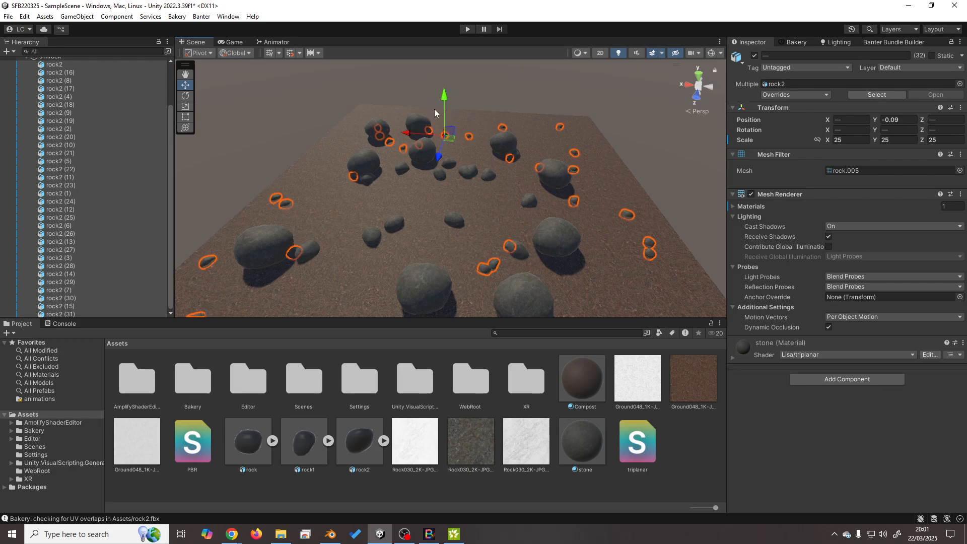
Collapse smlrock and lower the bigrock parent into the ground to about Y 0.33.
click(253, 101)
alt+drag(253, 101, 214, 155)
scroll(72, 89, up, 3)
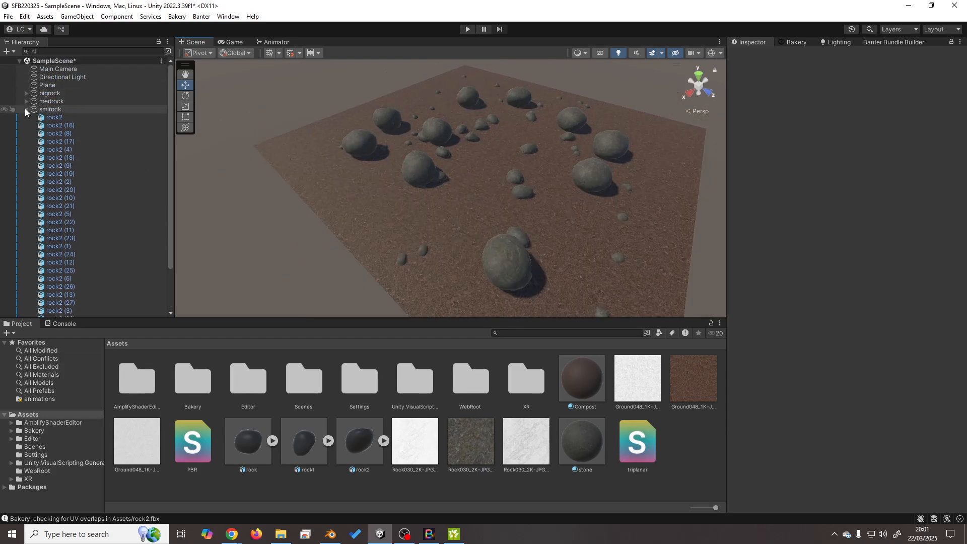
click(26, 109)
click(49, 92)
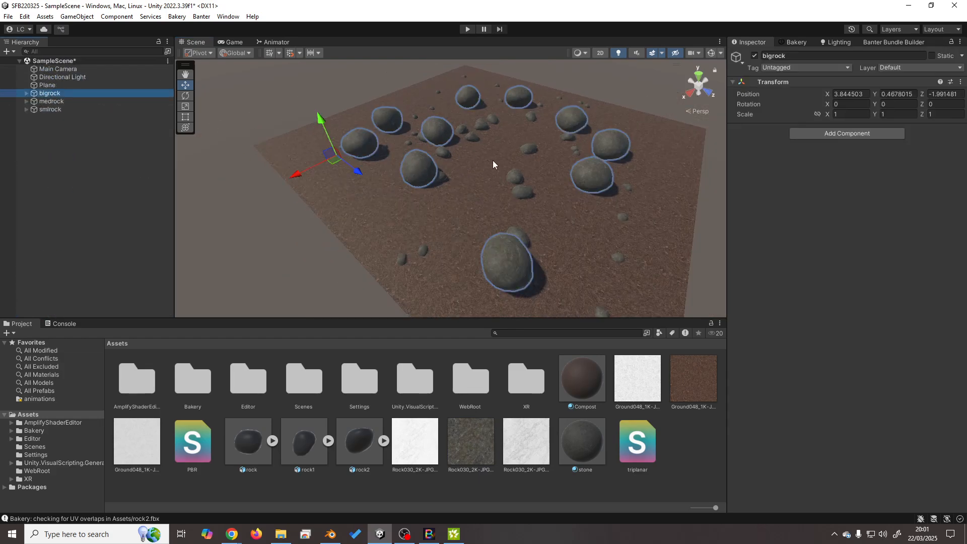
drag(321, 124, 319, 125)
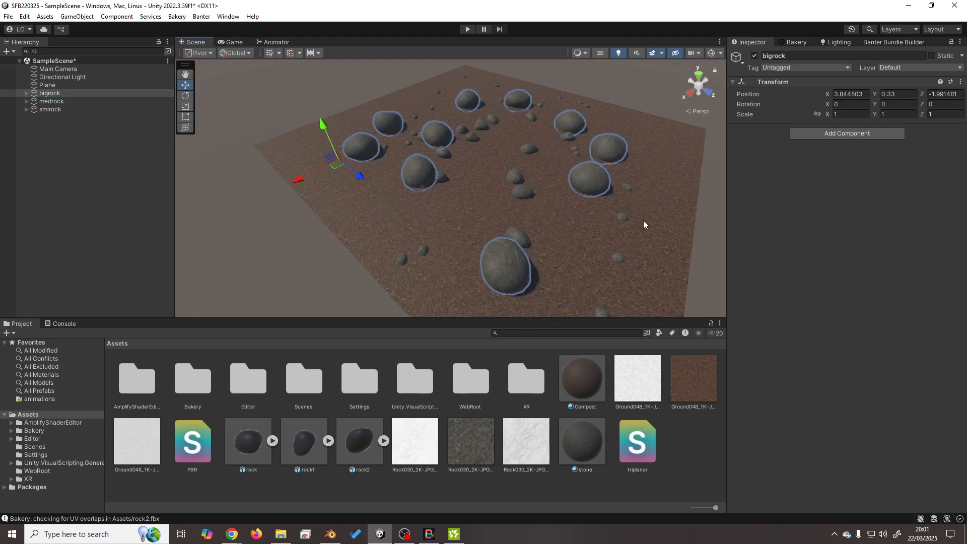
click(713, 209)
Move medium rock rock1 (3) across the ground, clear of its overlapping neighbour, to about X -4.75, Z 2.13.
right_drag(713, 210, 507, 159)
middle_drag(507, 159, 498, 172)
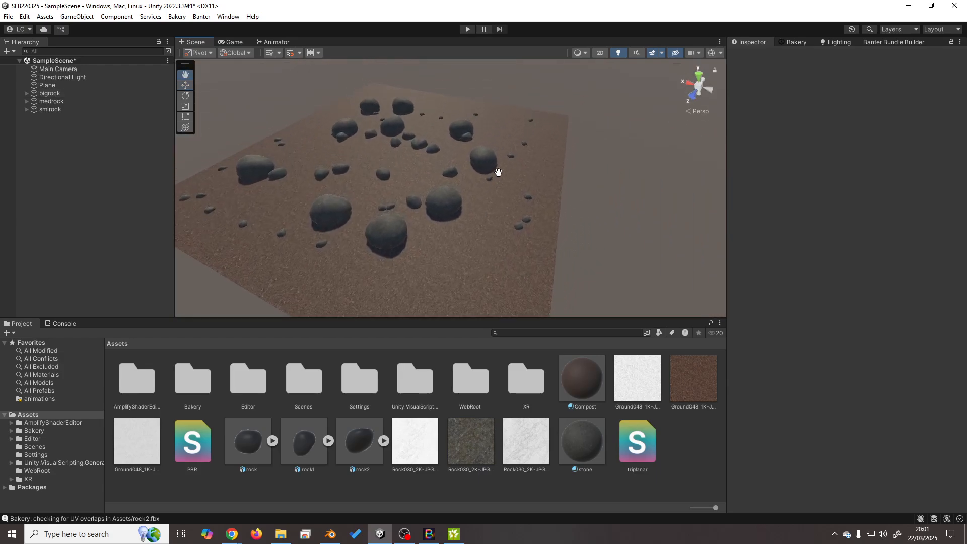
key(w)
right_drag(354, 207, 434, 198)
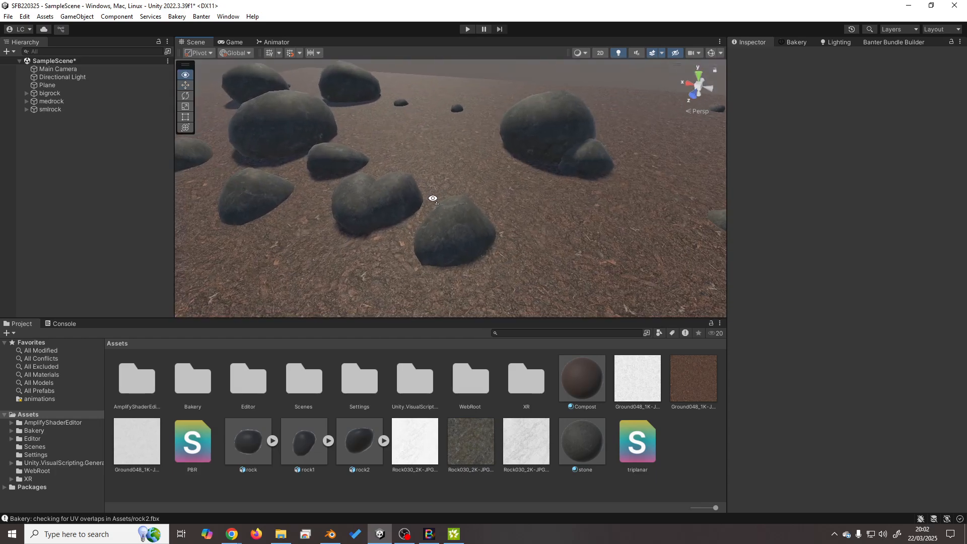
click(409, 203)
drag(397, 210, 438, 187)
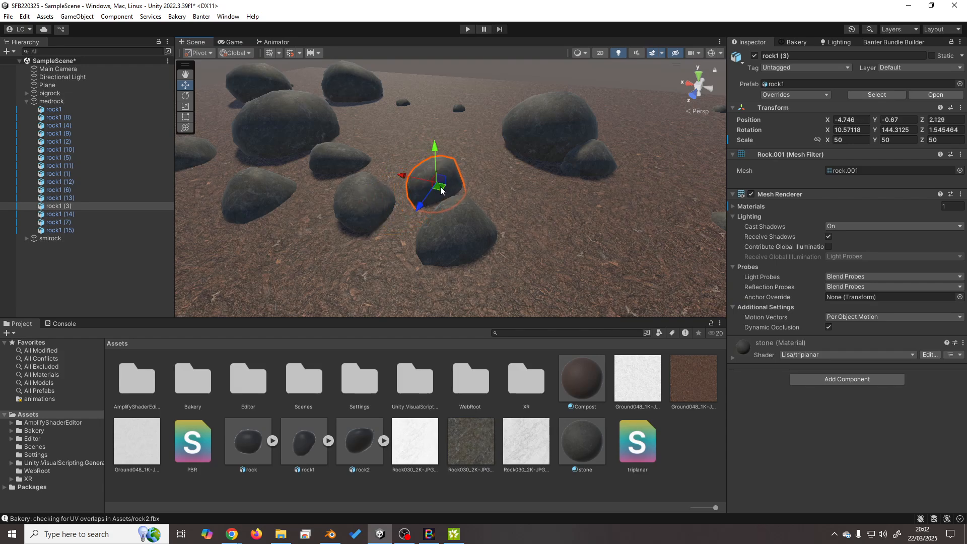
right_drag(438, 187, 259, 152)
key(f)
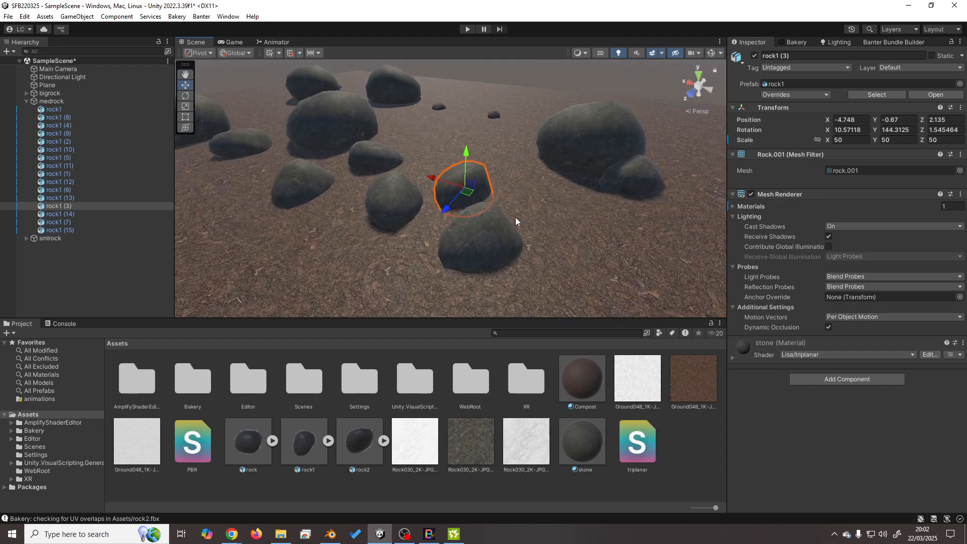
right_drag(515, 217, 438, 290)
key(f)
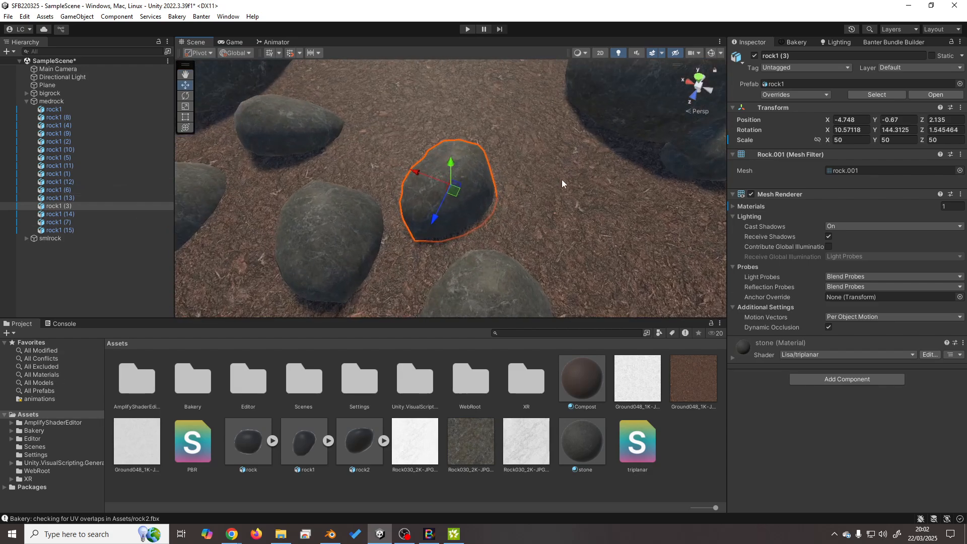
Slide big rock rock (1) along the X axis to about -4.91, away from the rock beside it, and check its stone texture.
click(645, 122)
key(f)
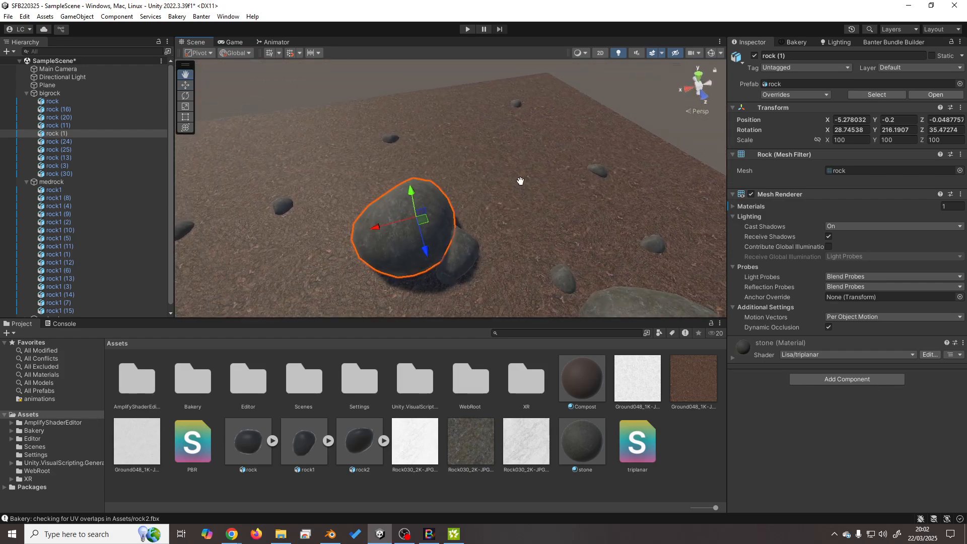
middle_drag(520, 181, 590, 125)
scroll(527, 183, up, 8)
right_drag(528, 194, 537, 176)
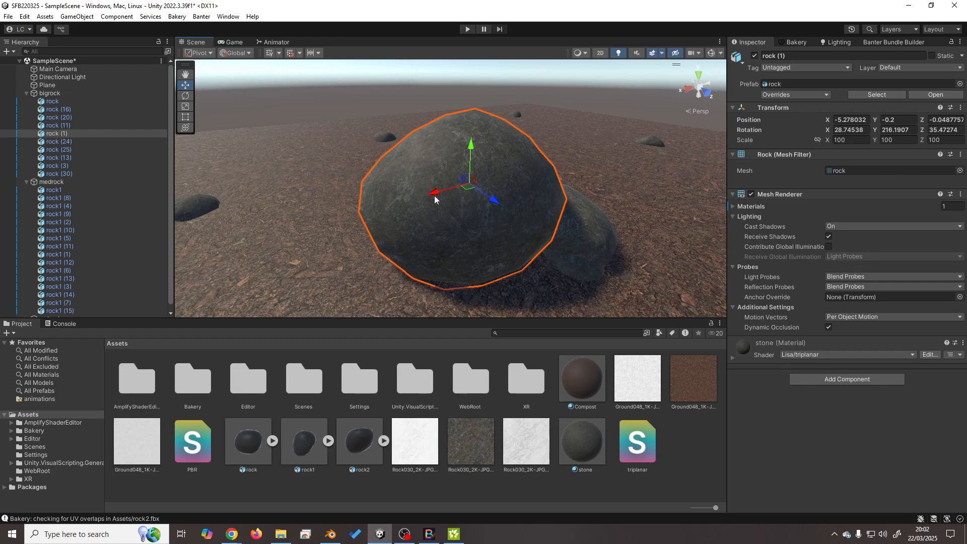
drag(435, 200, 355, 171)
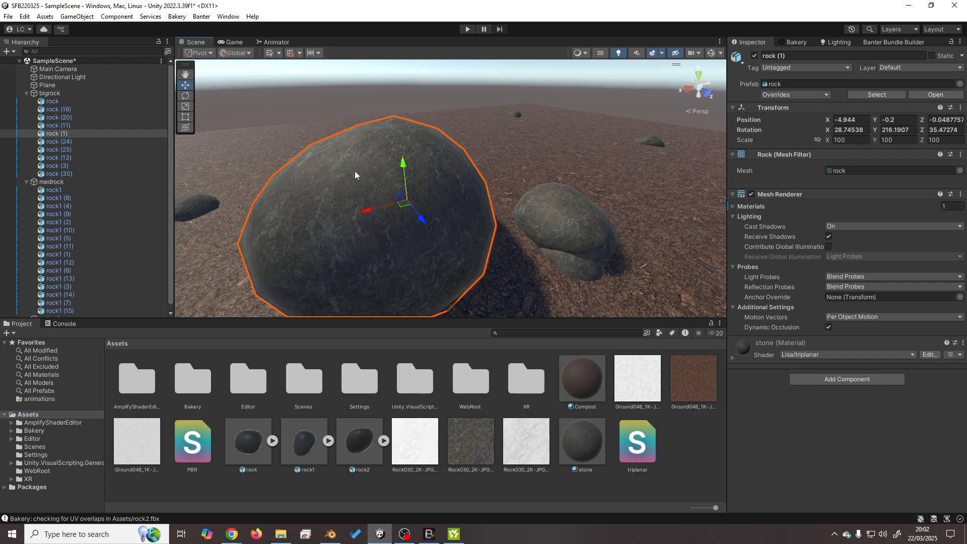
scroll(355, 171, down, 3)
middle_drag(365, 205, 396, 198)
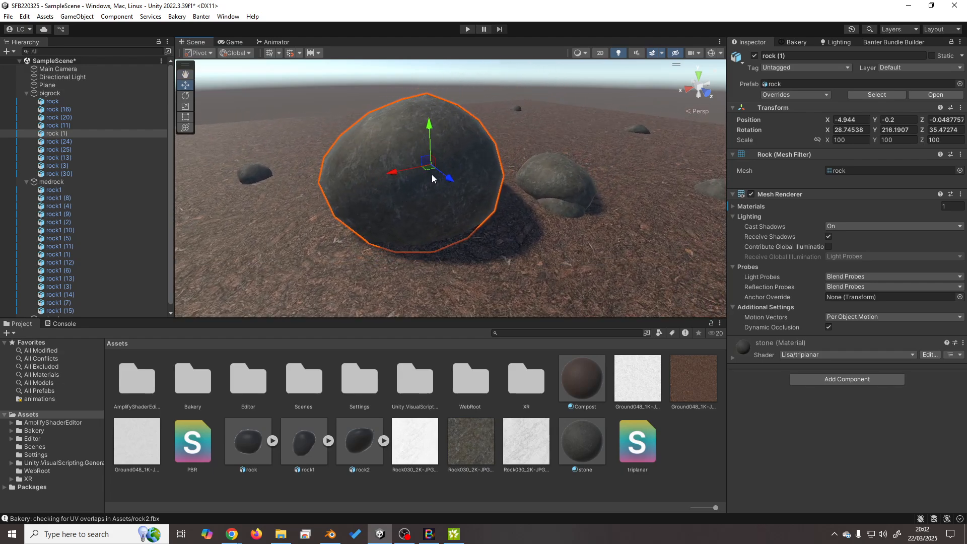
alt+drag(440, 161, 439, 200)
middle_drag(438, 200, 447, 196)
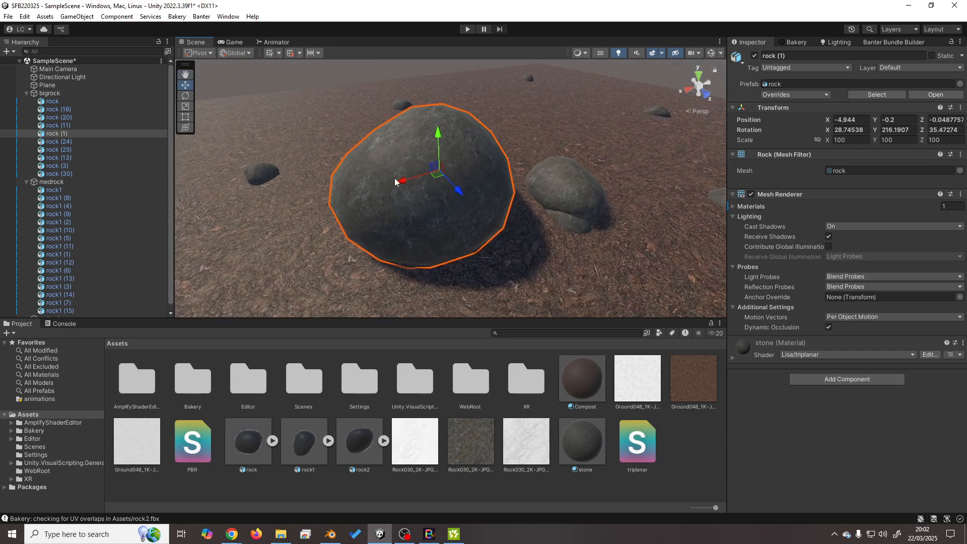
mouse_move(395, 177)
mouse_down()
mouse_move(339, 199)
mouse_move(417, 177)
mouse_move(399, 192)
mouse_up()
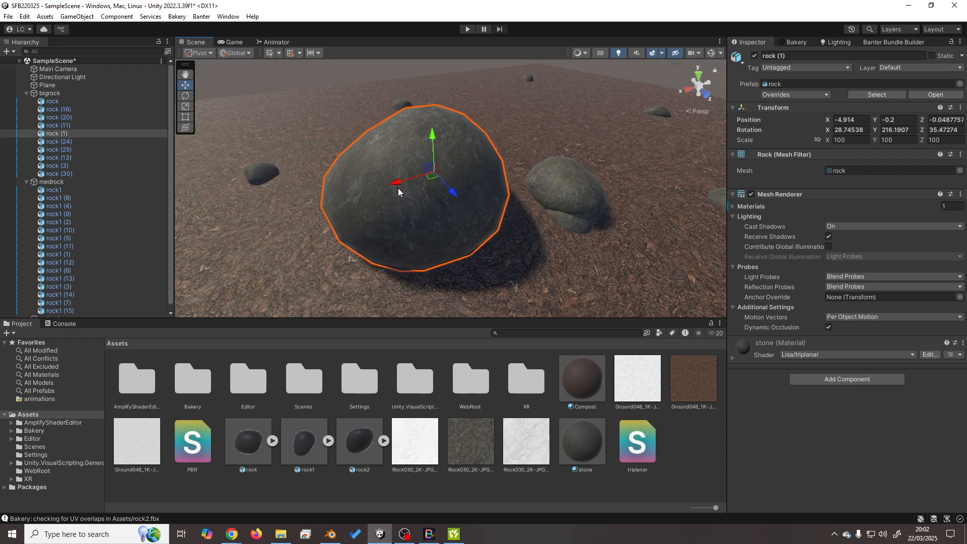
Open the triplanar shader graph and add an Object Position node beside the Colour and Roughness texture nodes.
double_click(636, 454)
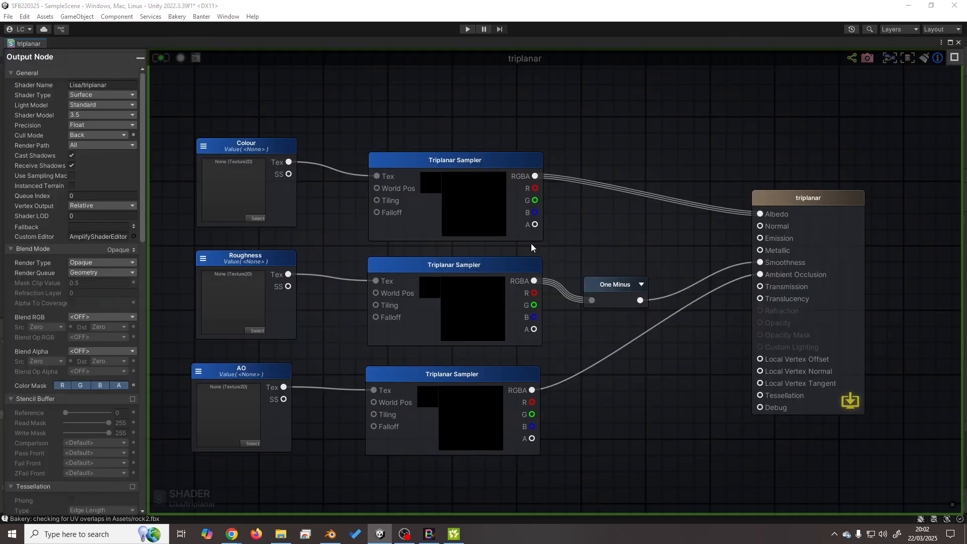
middle_drag(433, 247, 629, 251)
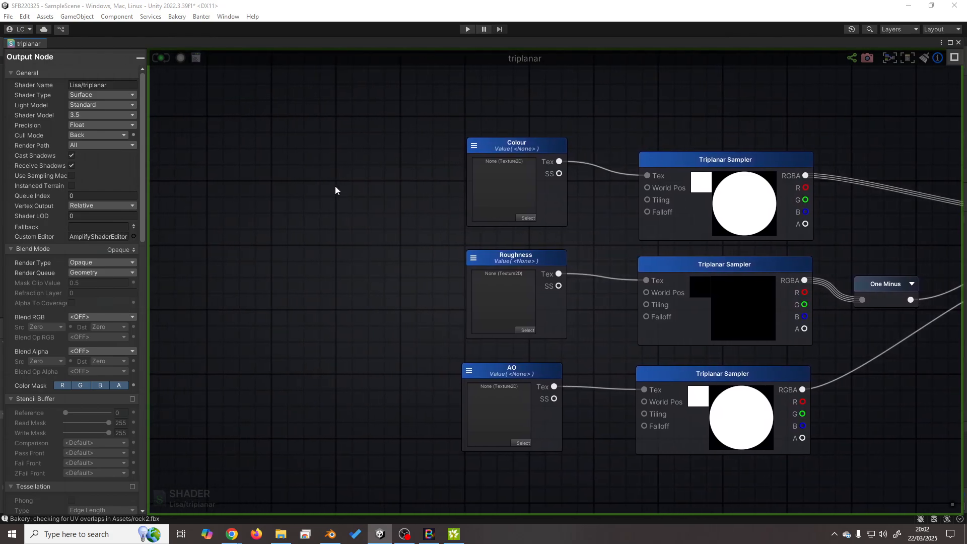
right_click(318, 185)
text(position)
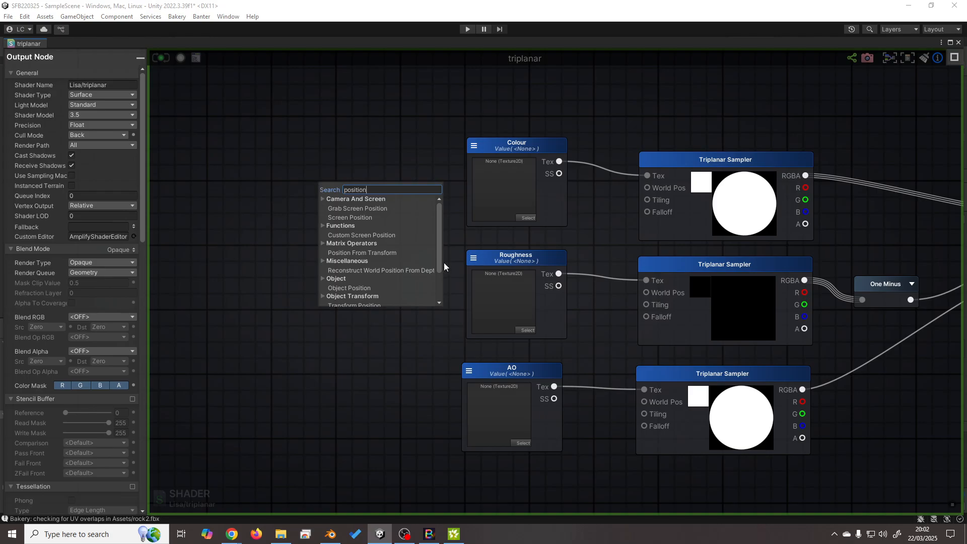
scroll(374, 250, down, 3)
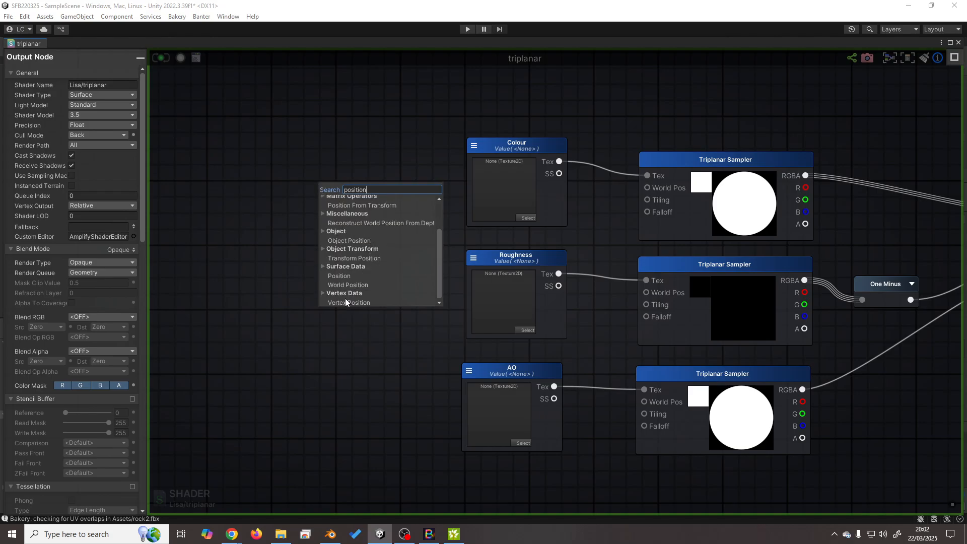
click(355, 240)
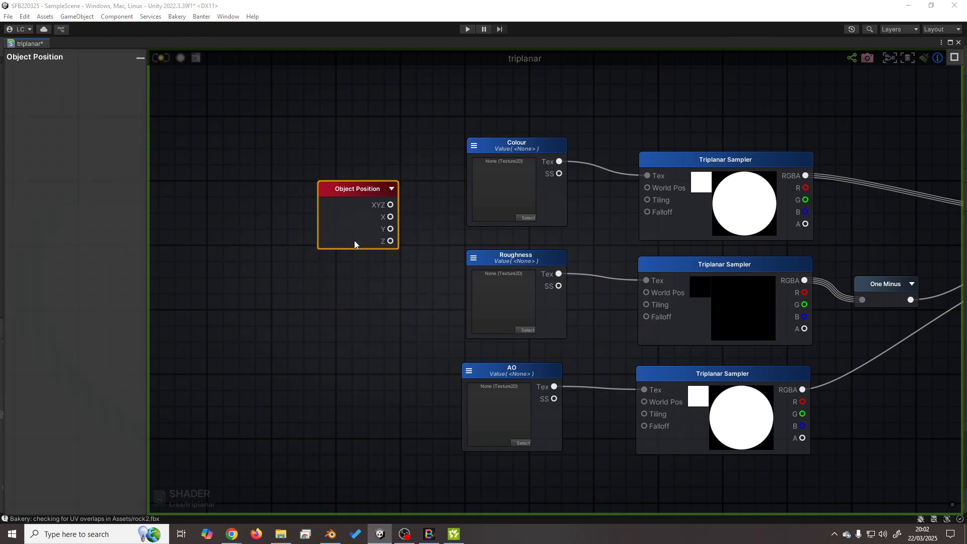
drag(358, 193, 293, 223)
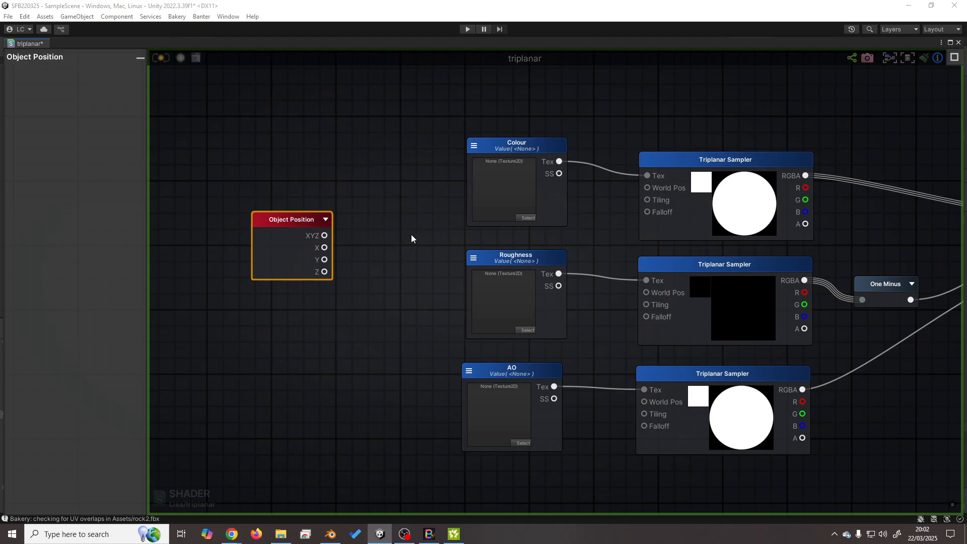
Connect the Object Position XYZ output to the World Pos input of all three Triplanar Samplers and save the shader.
drag(325, 236, 647, 189)
drag(325, 236, 647, 292)
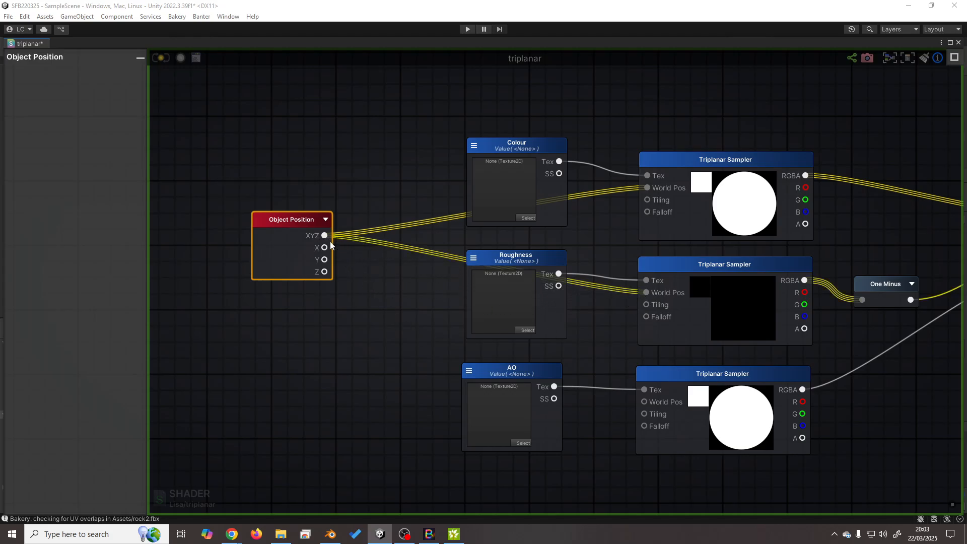
drag(325, 236, 644, 402)
click(217, 130)
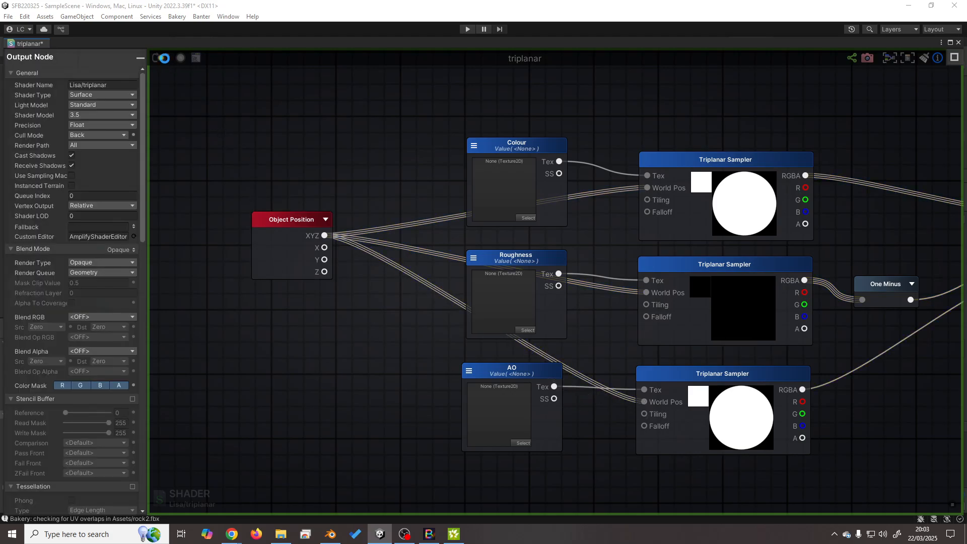
Return to the scene and examine the stone texture on the big rock and its neighbours.
click(960, 44)
drag(534, 234, 604, 229)
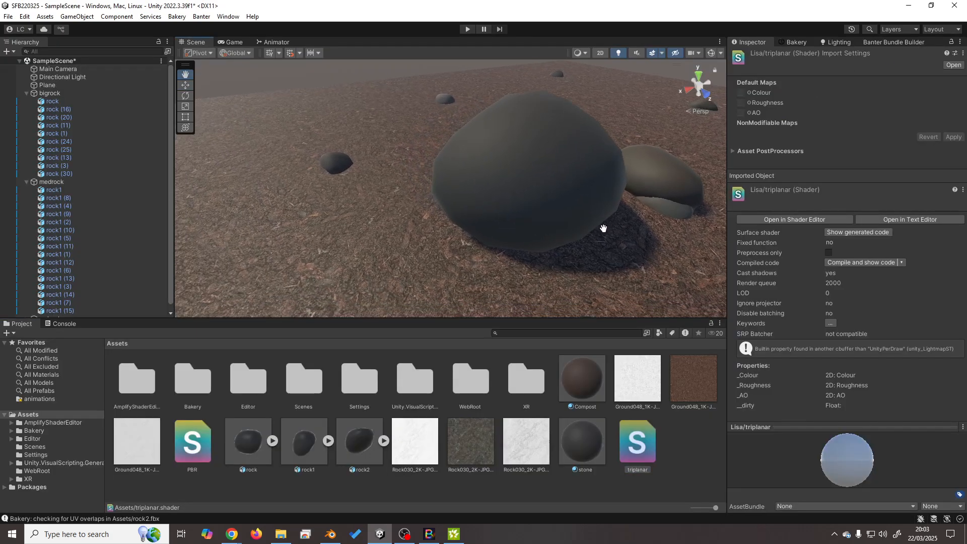
middle_drag(604, 228, 532, 211)
right_drag(532, 211, 568, 225)
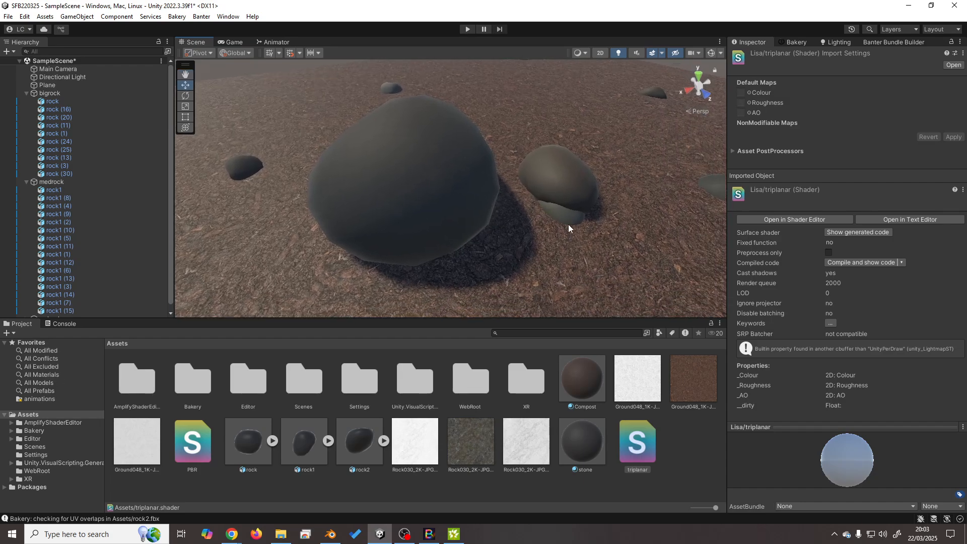
middle_drag(563, 205, 568, 222)
right_drag(568, 222, 552, 211)
middle_drag(553, 212, 558, 188)
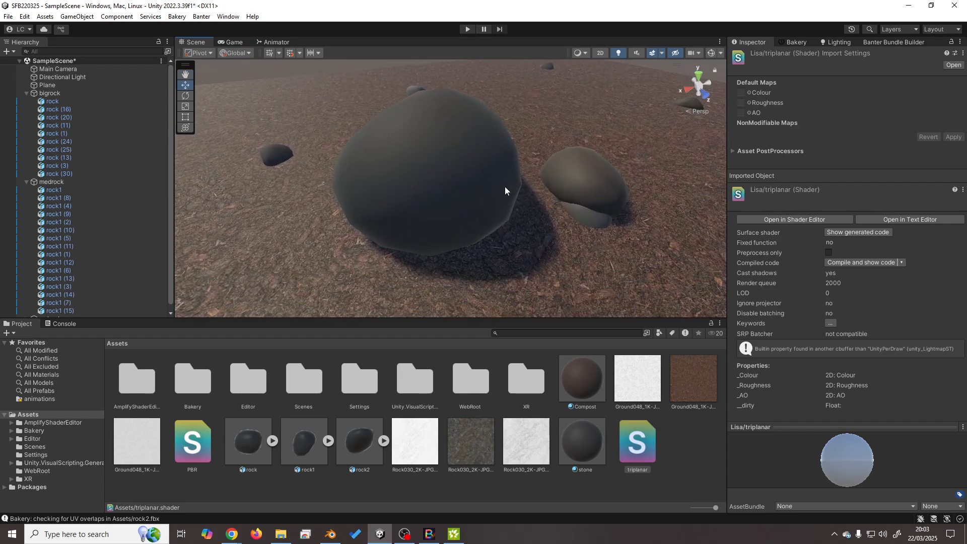
Reopen the triplanar shader graph and add a World Position node near the Object Position node.
double_click(642, 438)
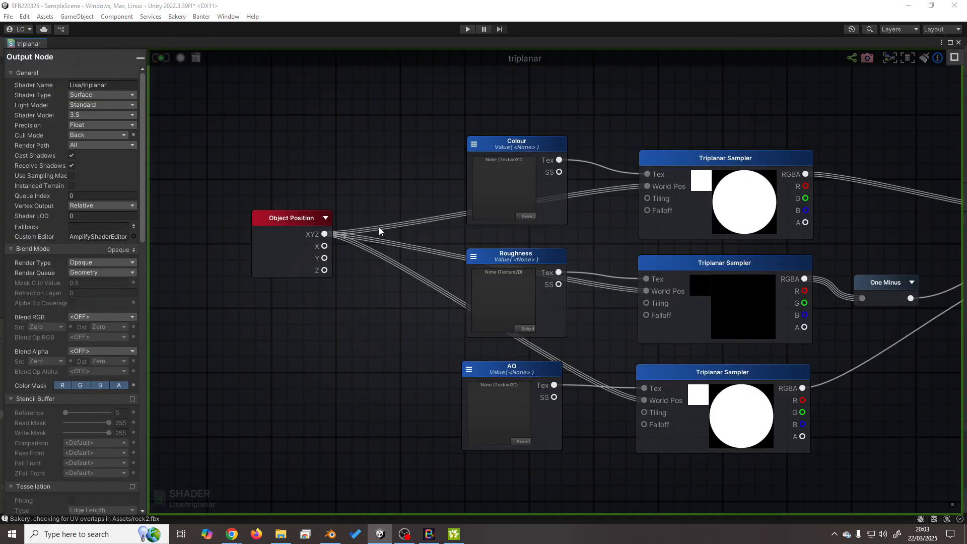
right_drag(397, 206, 381, 192)
right_click(326, 158)
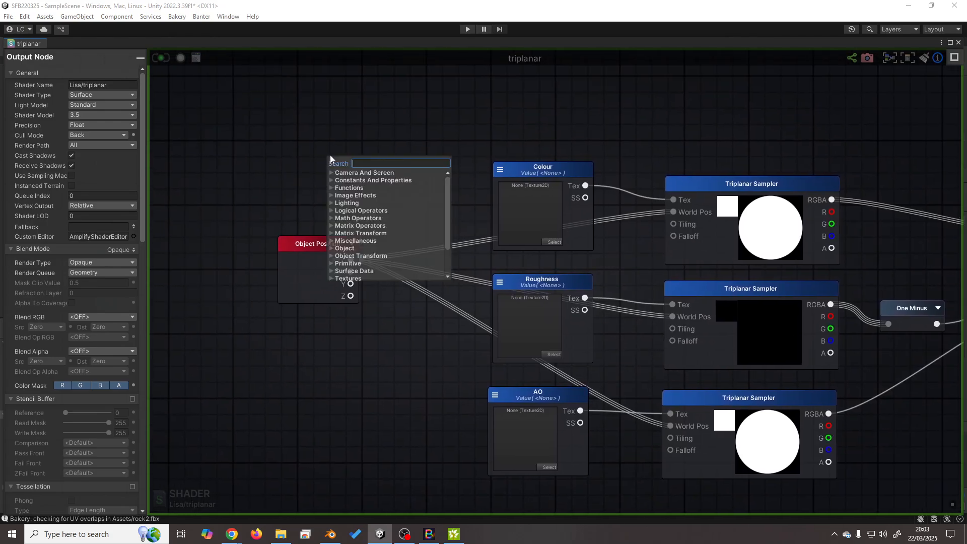
text(position)
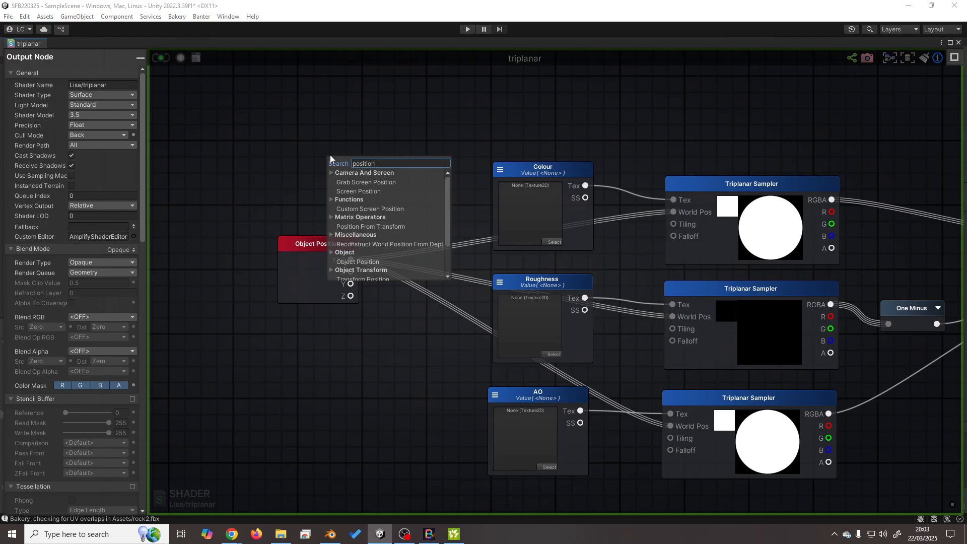
scroll(400, 237, down, 3)
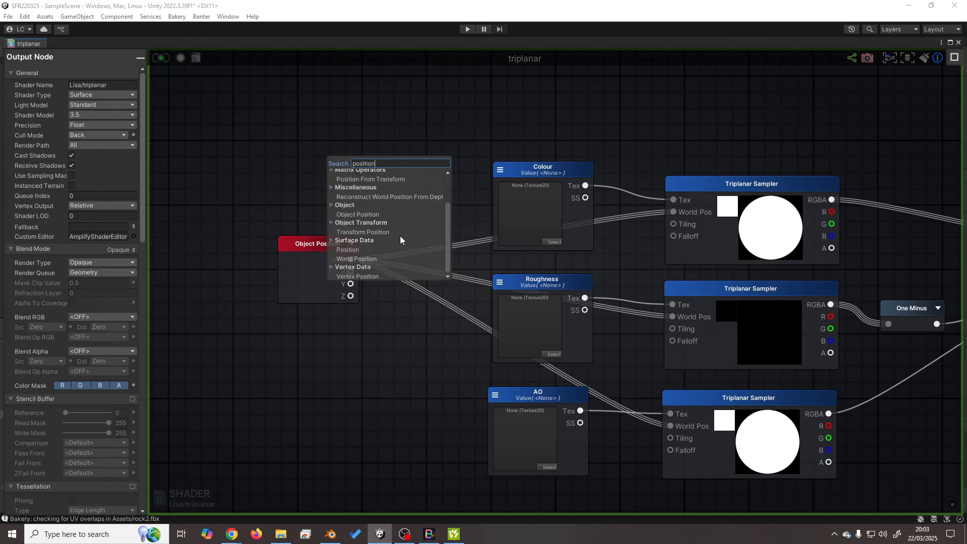
click(360, 259)
Connect World Position XYZ to the World Pos input of all three Triplanar Samplers, save the shader and check the rocks in the scene.
drag(368, 162, 673, 213)
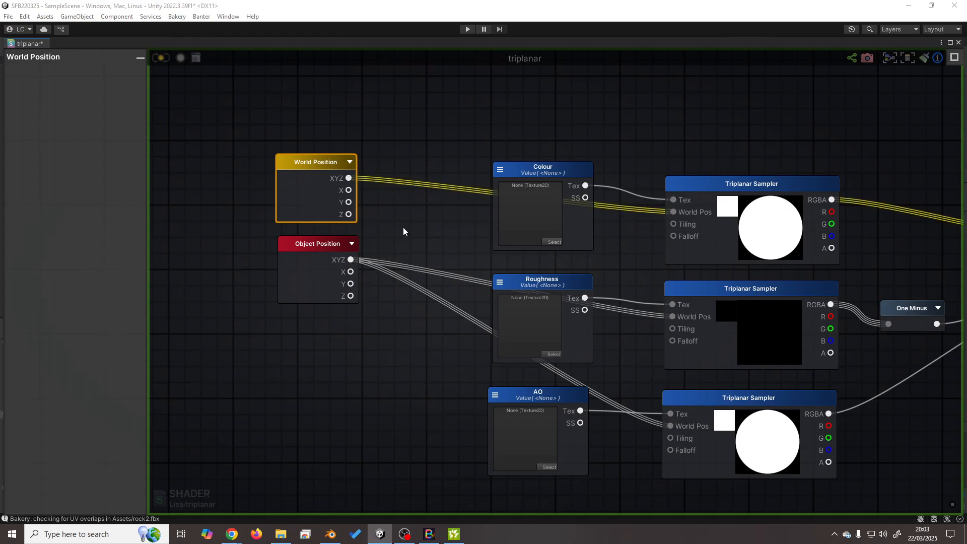
drag(350, 182, 661, 314)
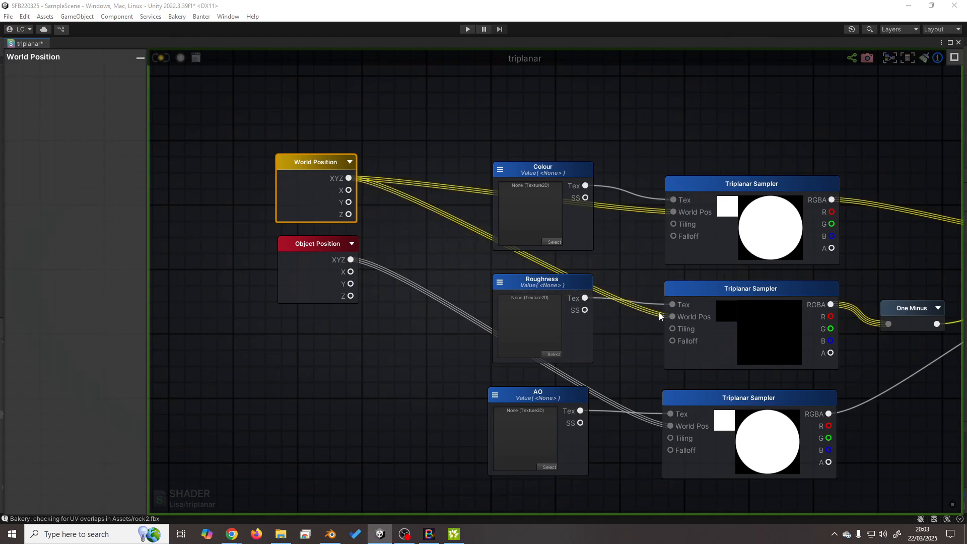
drag(348, 178, 671, 426)
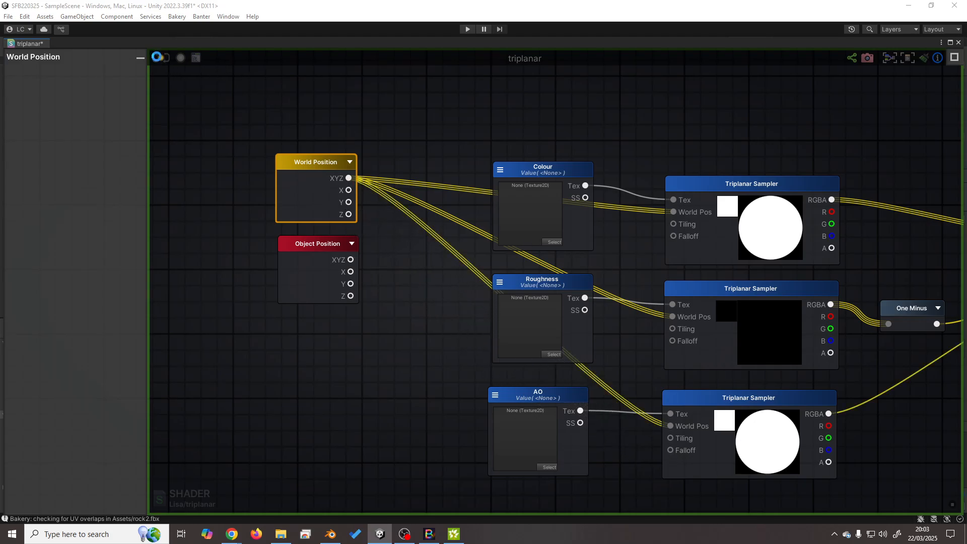
click(960, 43)
middle_drag(509, 273, 504, 222)
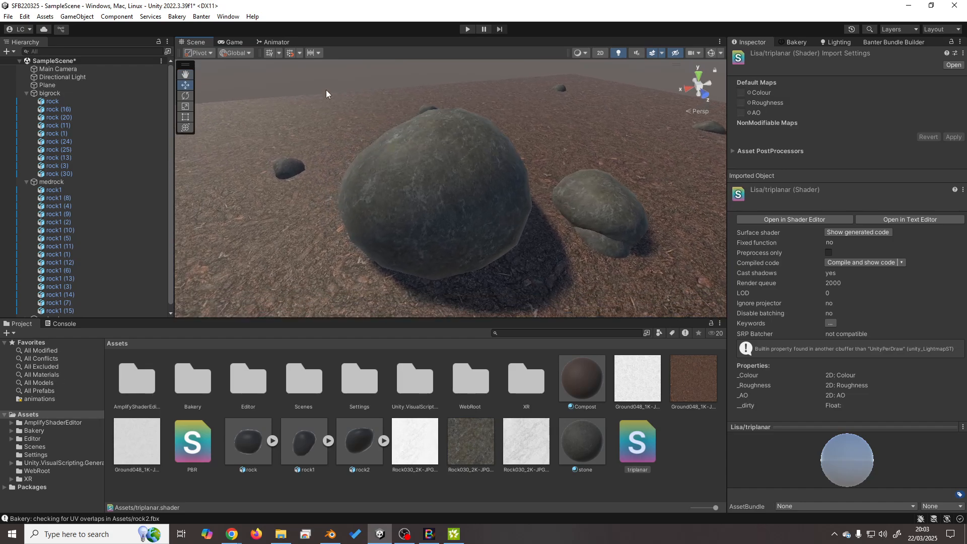
Add a Float node below the Object Position node in the triplanar shader graph and set its value to 1.
double_click(645, 447)
scroll(426, 226, up, 3)
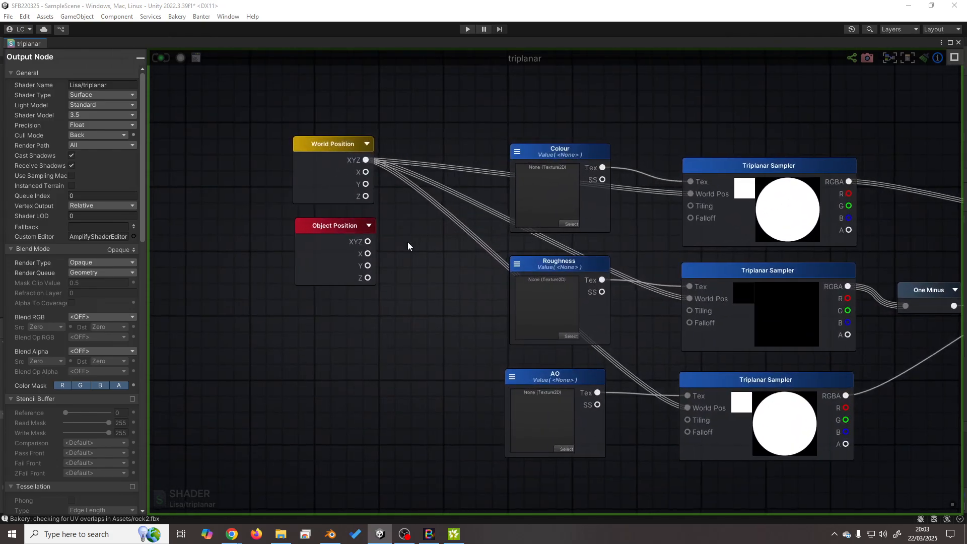
click(321, 311)
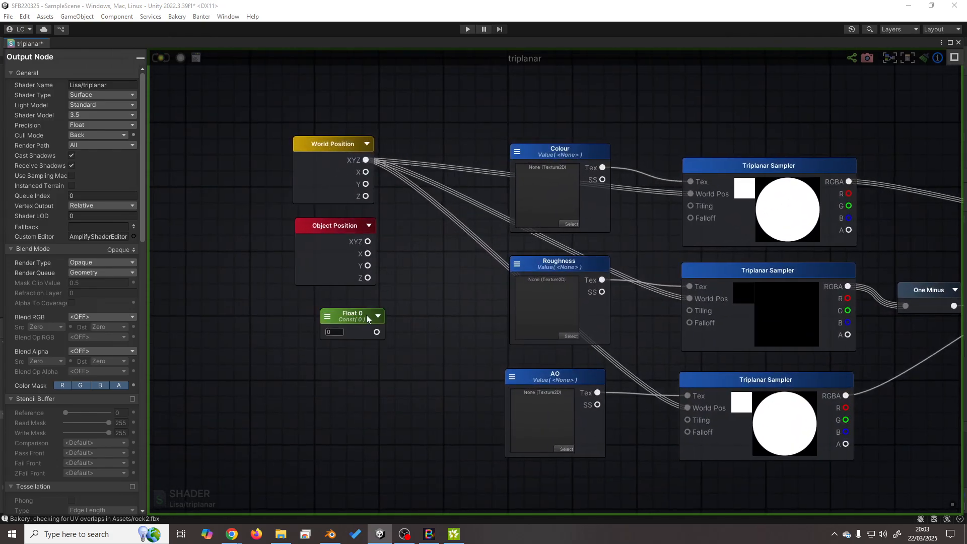
drag(367, 319, 340, 328)
click(309, 341)
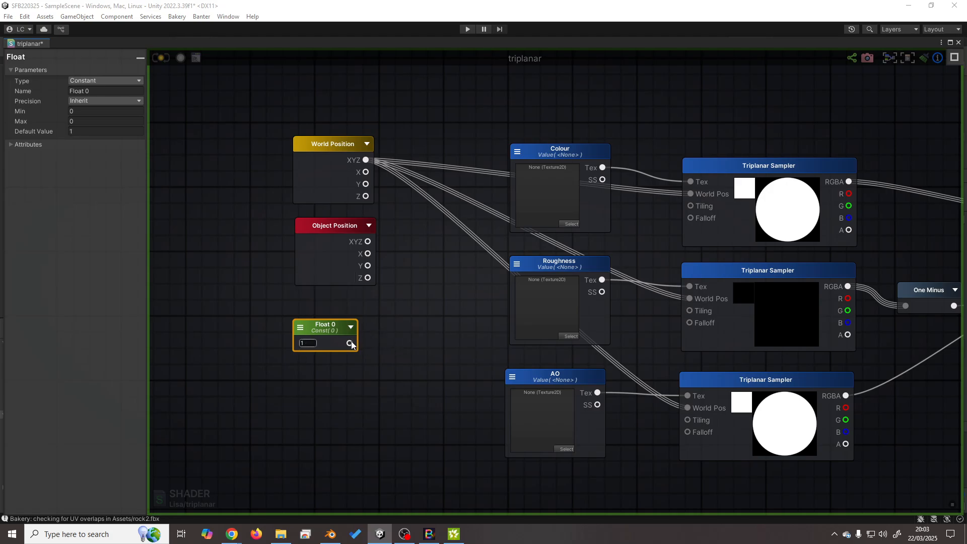
Connect the Float node to the Tiling input of all three Triplanar Samplers, save the shader and check the stone material's settings.
drag(350, 343, 691, 205)
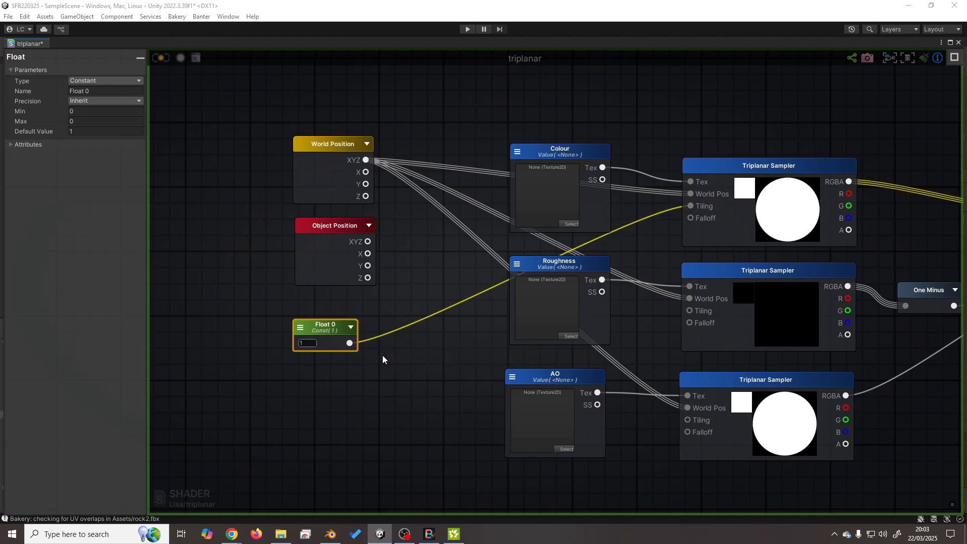
drag(350, 343, 690, 310)
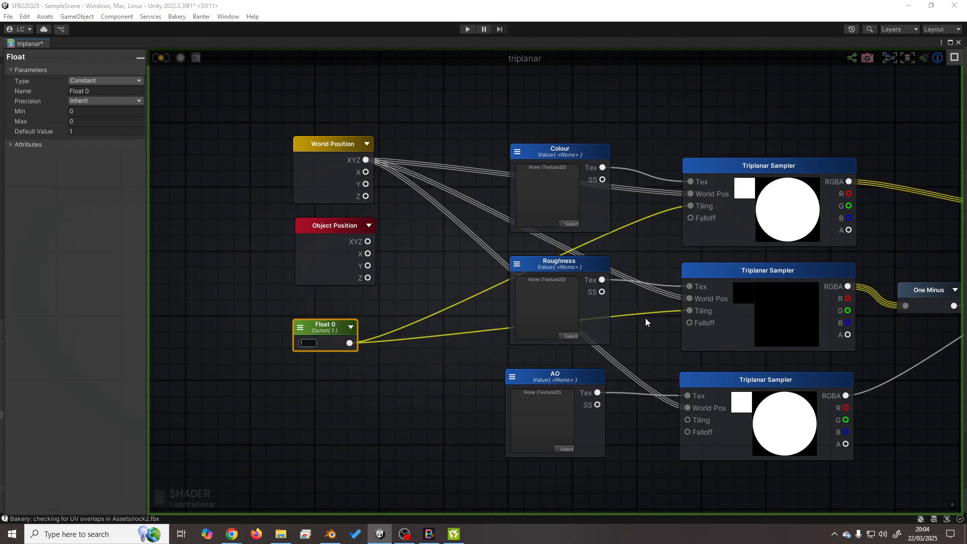
drag(349, 343, 688, 420)
click(332, 103)
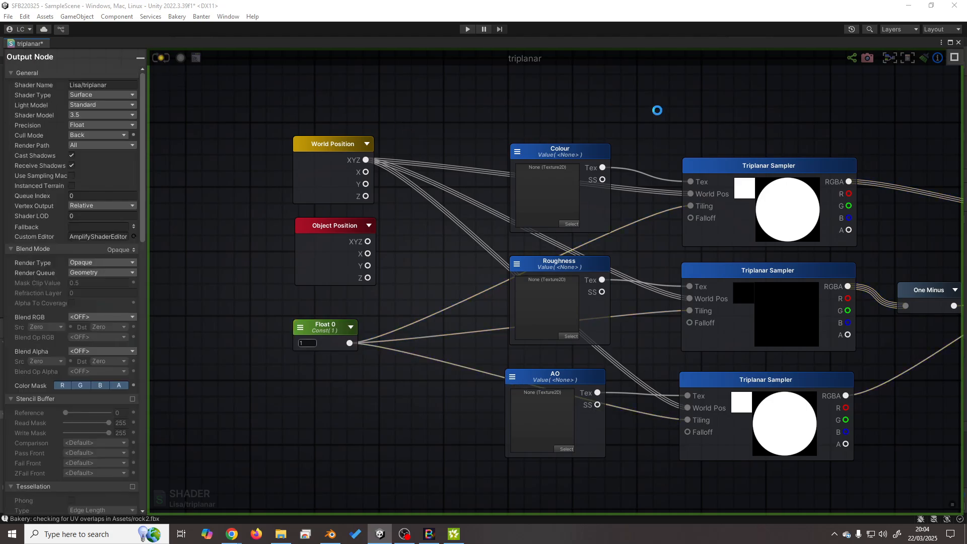
click(959, 43)
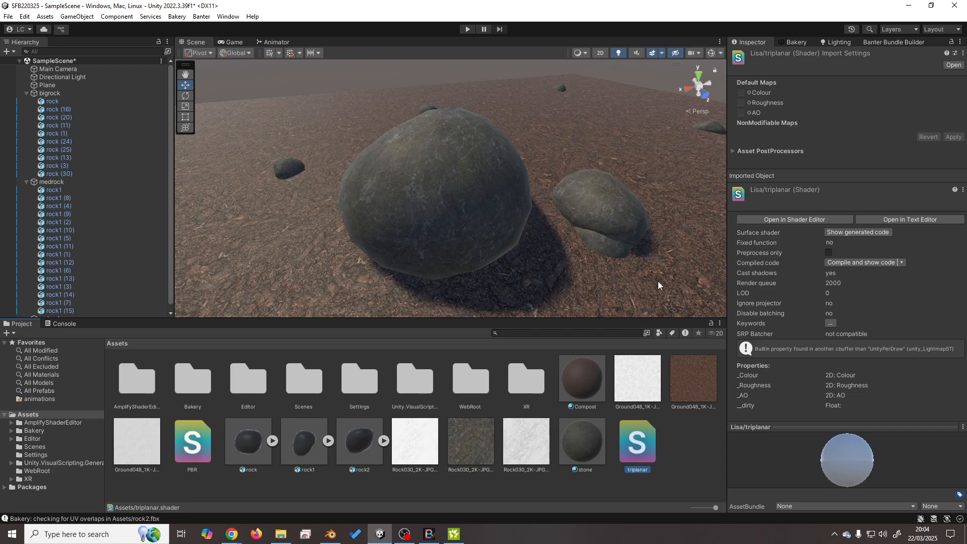
click(578, 435)
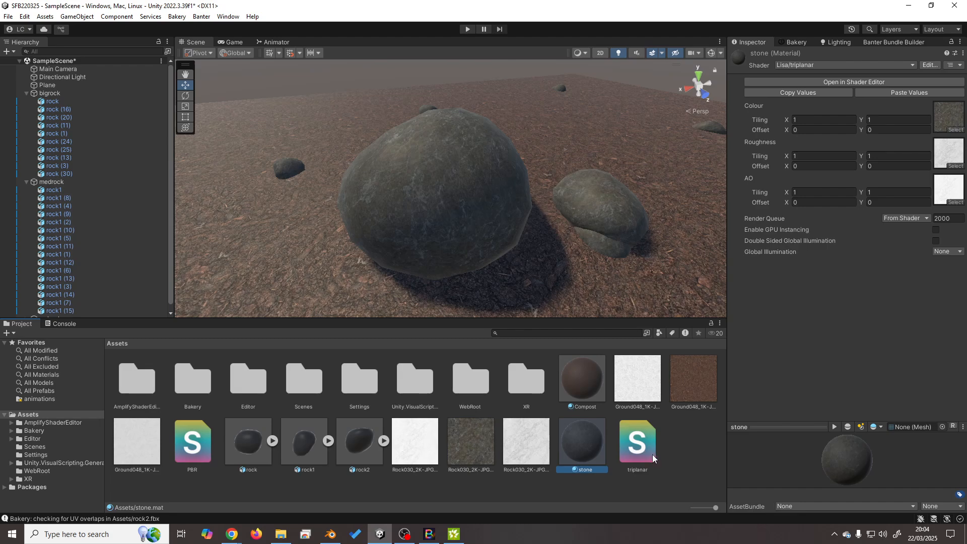
Change the Float node's type to Property, name it Tiling, and save the triplanar shader.
double_click(641, 447)
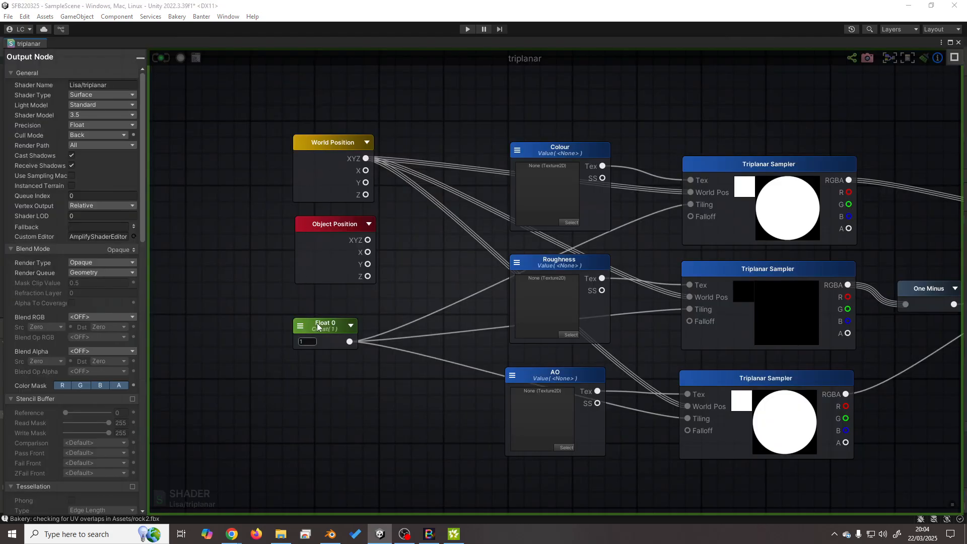
click(348, 331)
click(94, 82)
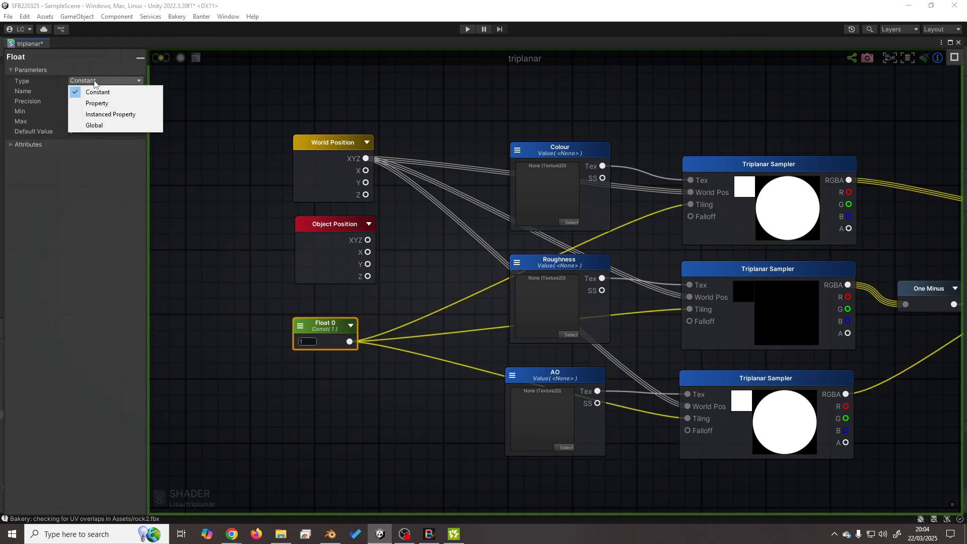
click(97, 103)
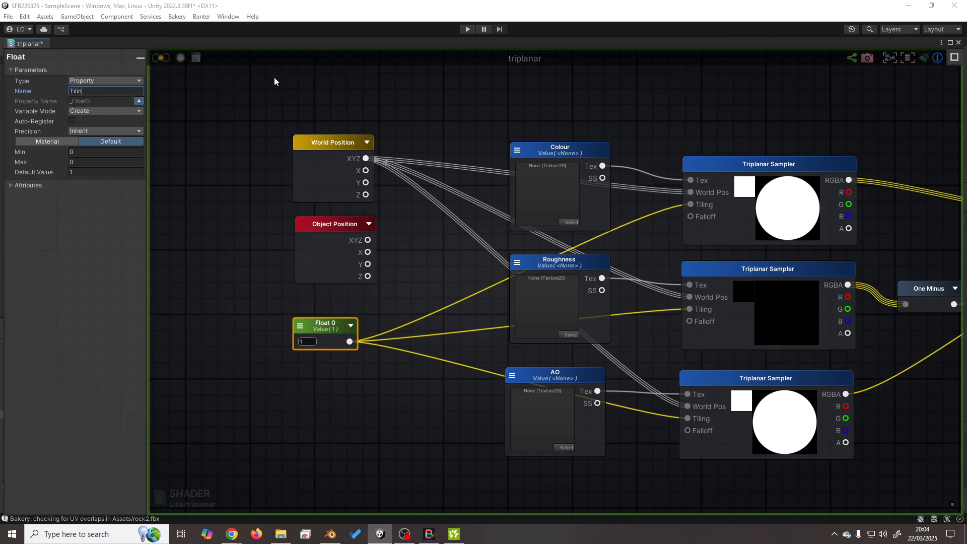
click(181, 126)
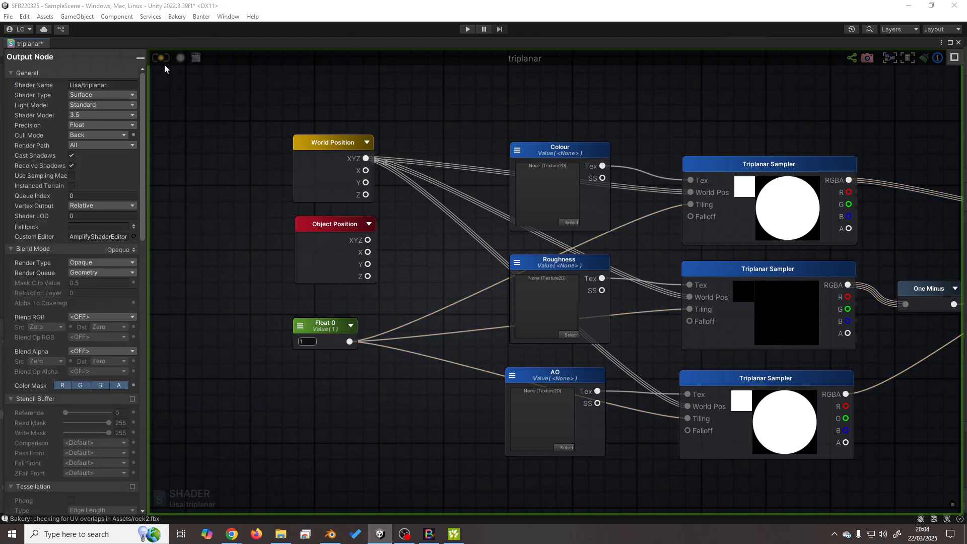
click(960, 44)
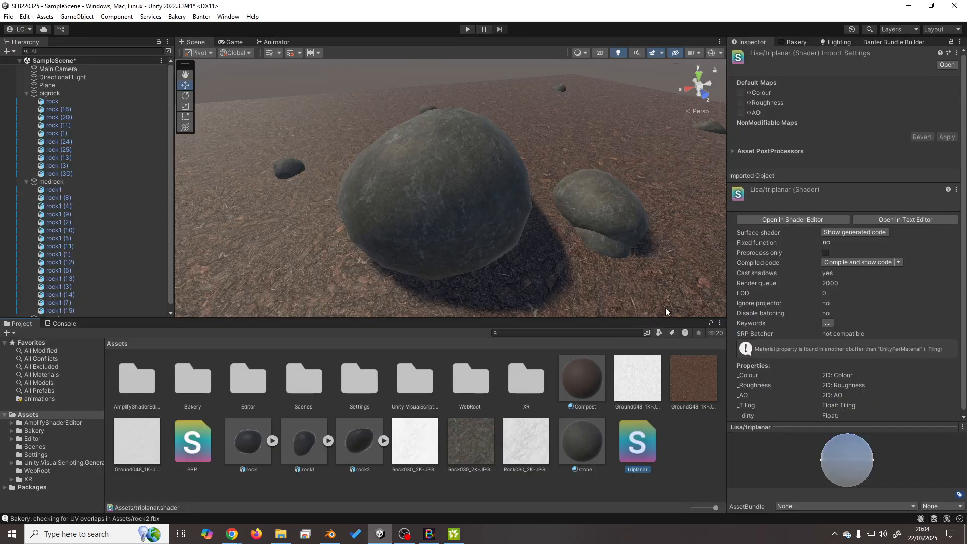
Set the stone material's separate Tiling property to about 1.83.
click(459, 203)
click(582, 441)
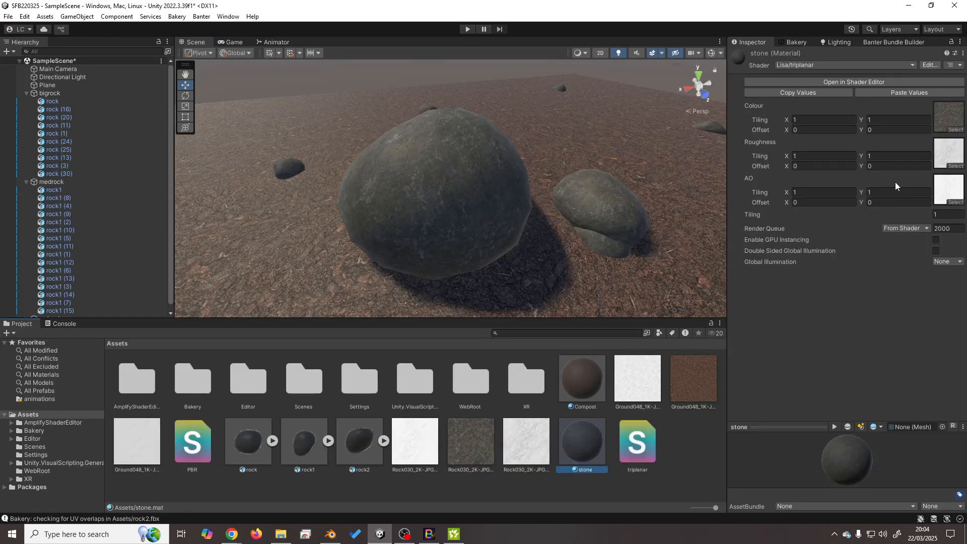
mouse_move(785, 216)
mouse_down()
mouse_move(772, 219)
mouse_move(809, 220)
mouse_move(750, 216)
mouse_move(802, 219)
mouse_move(789, 219)
mouse_up()
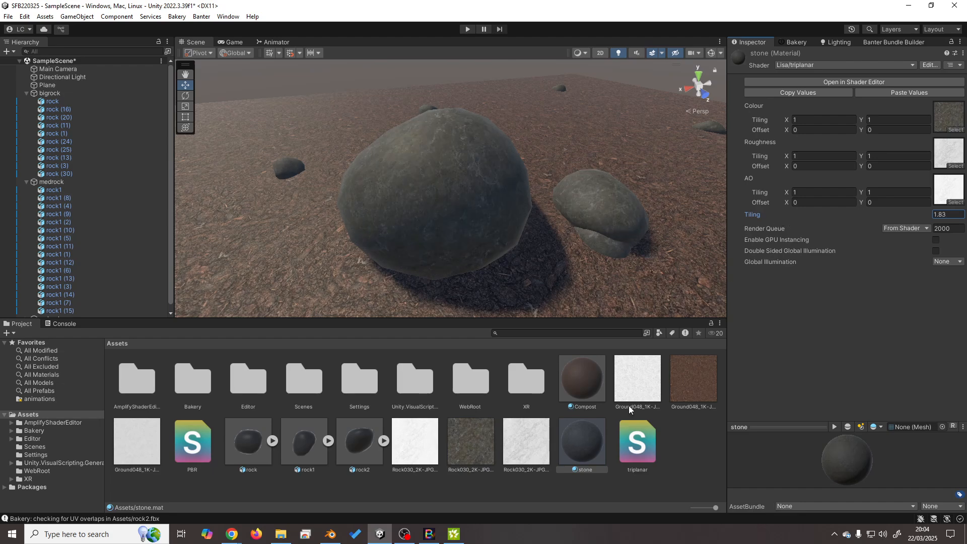
Open the triplanar shader graph and review how its position, texture and Tiling nodes feed the Triplanar Samplers.
double_click(628, 440)
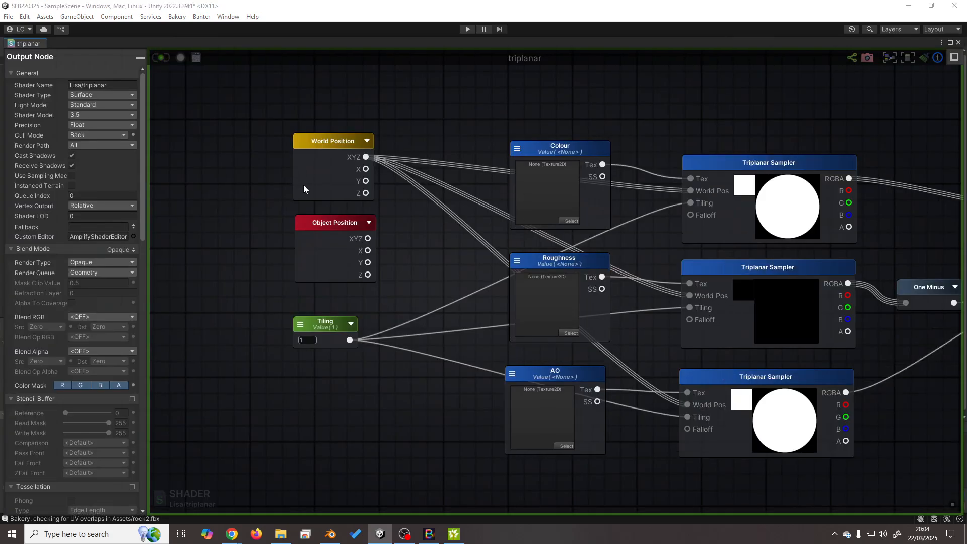
scroll(476, 236, down, 3)
scroll(413, 221, up, 3)
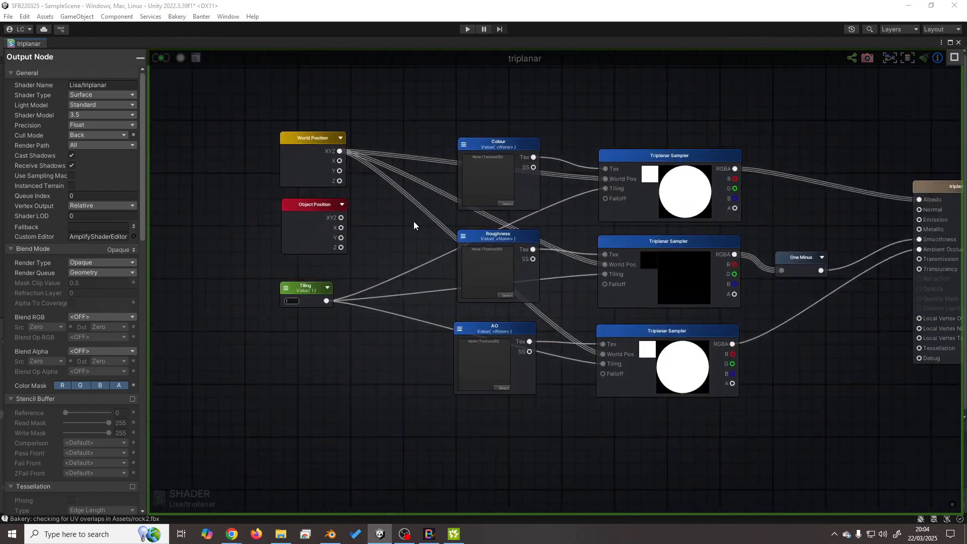
scroll(385, 207, down, 1)
scroll(382, 208, down, 1)
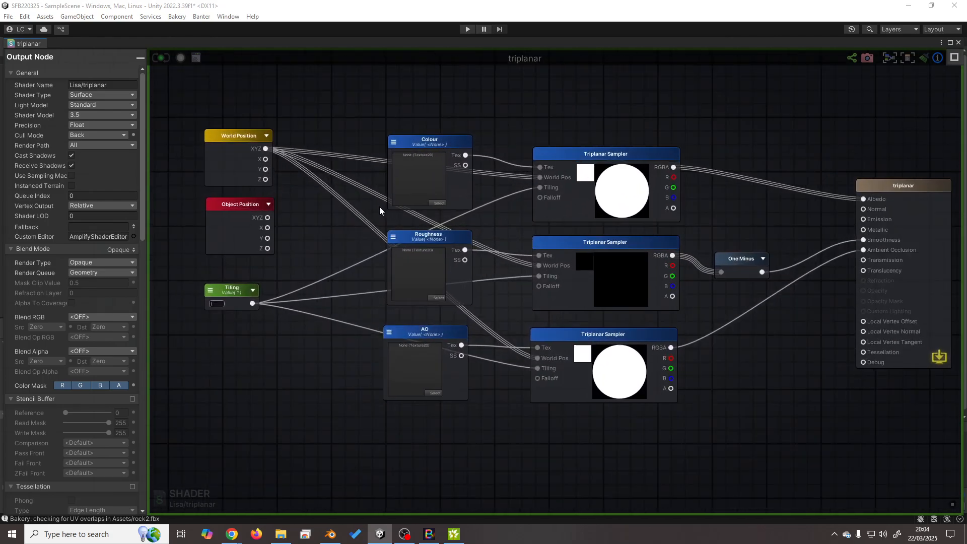
scroll(379, 207, up, 2)
middle_drag(458, 201, 463, 199)
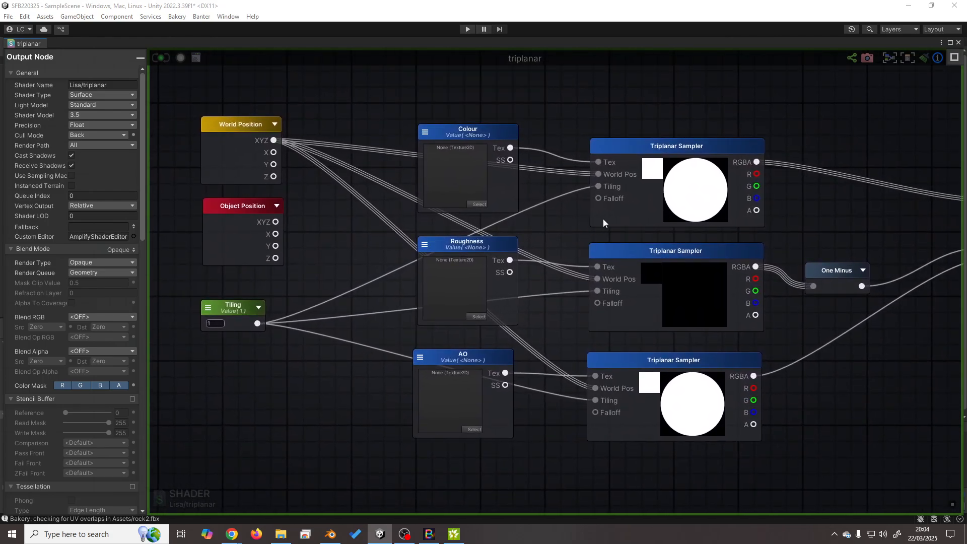
Switch to Blender and examine the Box projection and Blend settings of the rock's stone material in the Shading workspace.
click(331, 534)
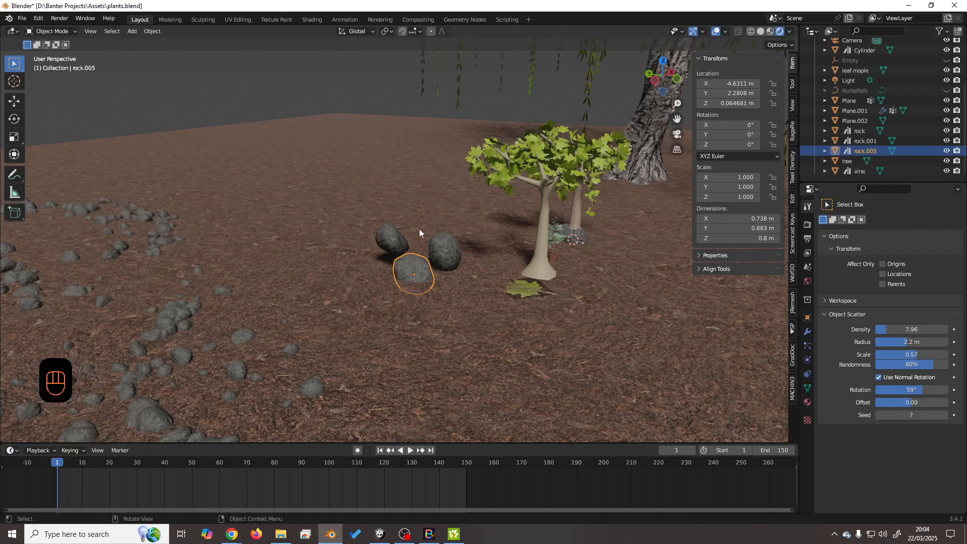
scroll(418, 276, up, 6)
shift+middle_drag(496, 292, 462, 181)
click(313, 20)
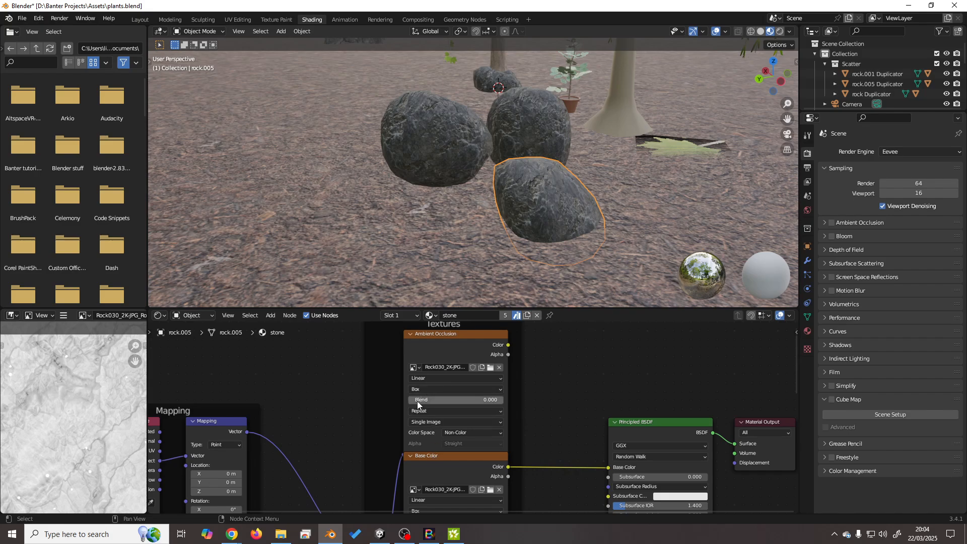
mouse_move(423, 400)
mouse_down()
mouse_move(503, 400)
mouse_move(410, 399)
mouse_move(504, 399)
mouse_move(409, 399)
mouse_move(462, 399)
mouse_move(433, 403)
mouse_up()
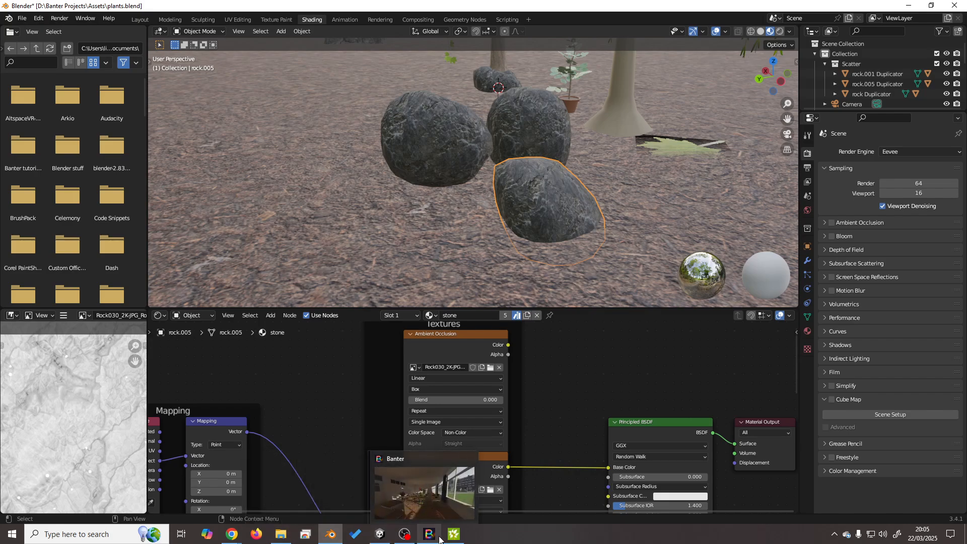
Return to Unity and review the triplanar graph from the Triplanar Samplers through to the output node.
click(378, 536)
middle_drag(574, 157, 551, 148)
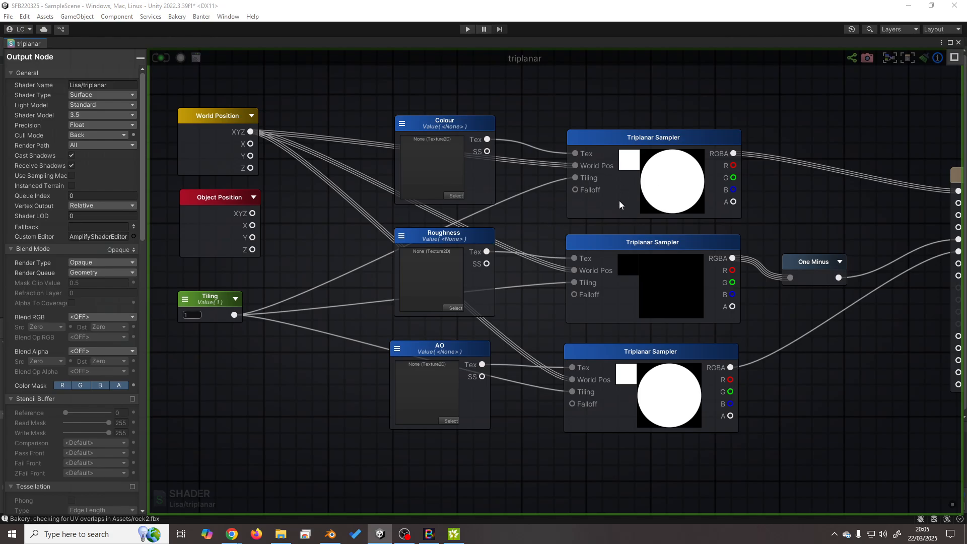
scroll(530, 229, down, 3)
scroll(530, 229, up, 3)
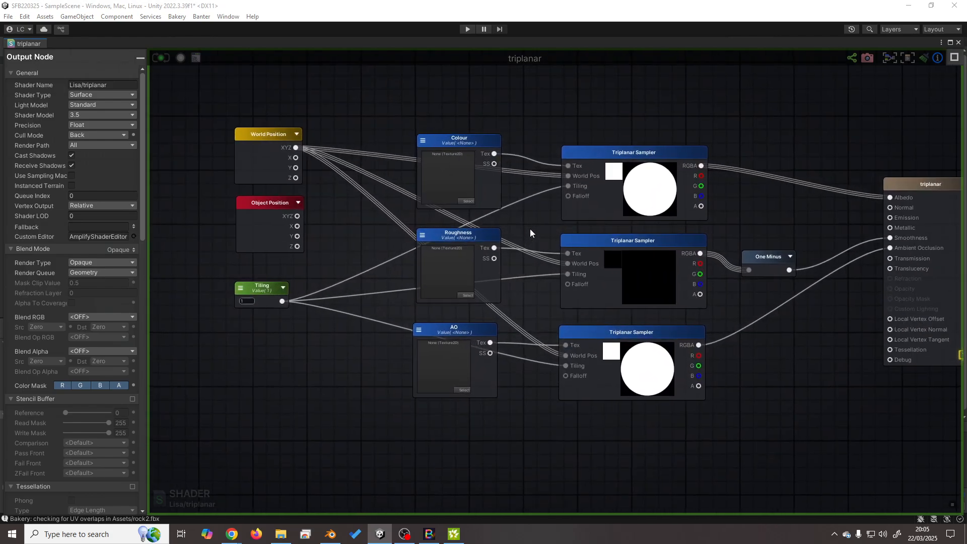
scroll(556, 225, down, 3)
scroll(581, 220, up, 4)
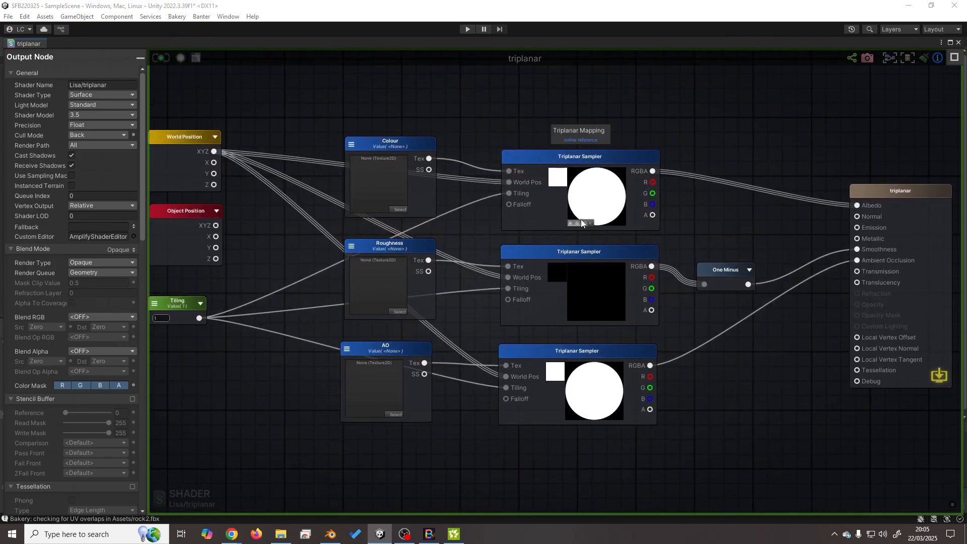
mouse_move(732, 212)
middle_down()
mouse_move(782, 202)
mouse_move(741, 221)
middle_up()
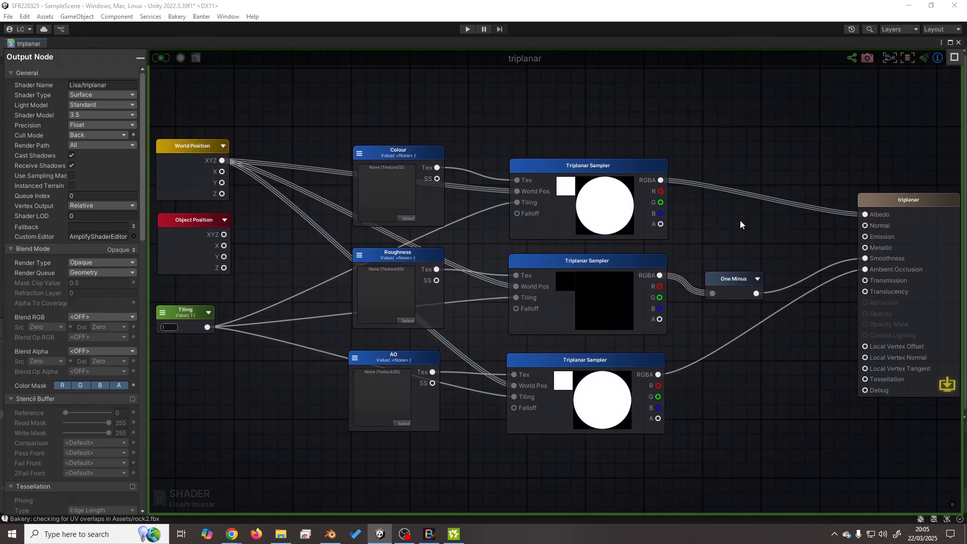
Close the triplanar shader graph, clear the asset selection and examine the stone texture on the scattered rocks.
click(957, 43)
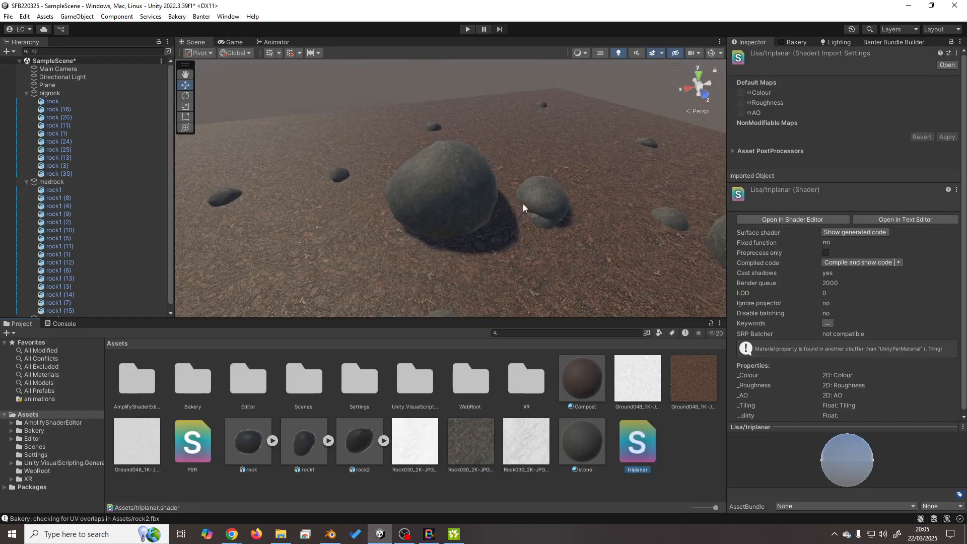
scroll(523, 203, down, 5)
middle_drag(523, 204, 461, 238)
scroll(520, 226, down, 5)
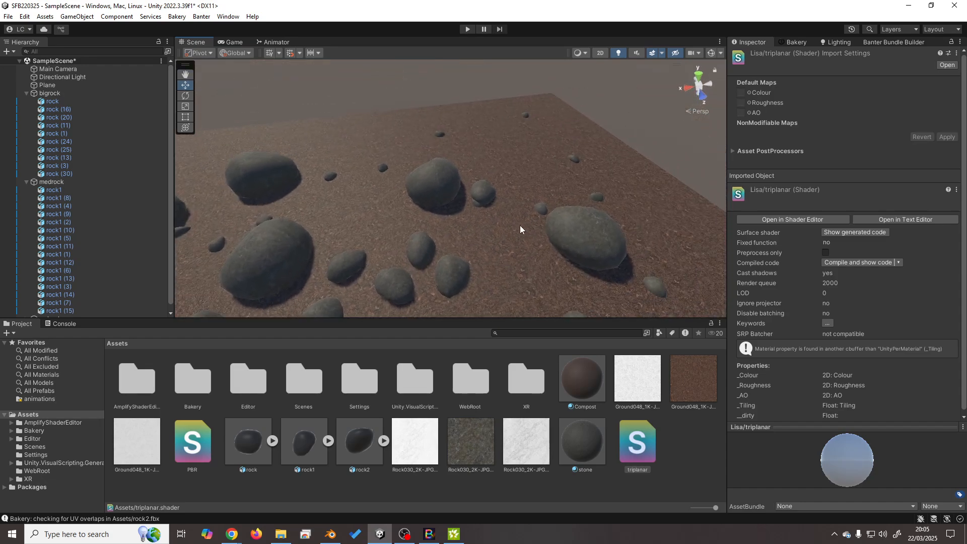
middle_drag(520, 225, 558, 191)
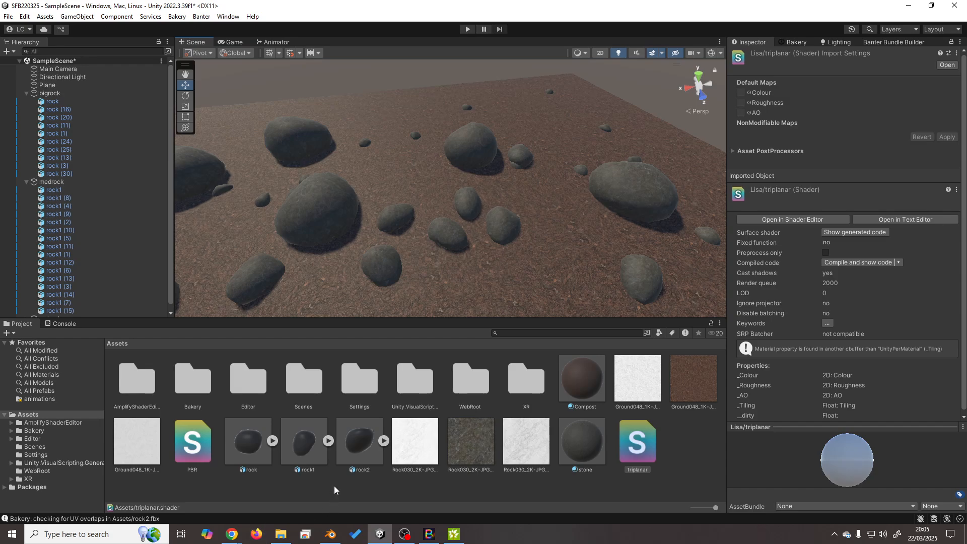
click(686, 459)
scroll(508, 259, down, 6)
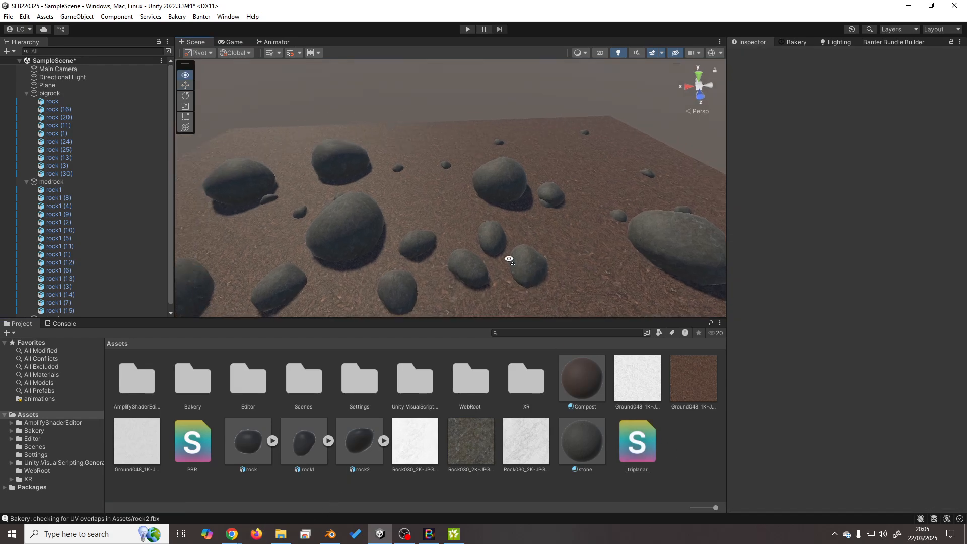
scroll(524, 275, down, 2)
middle_drag(520, 277, 546, 228)
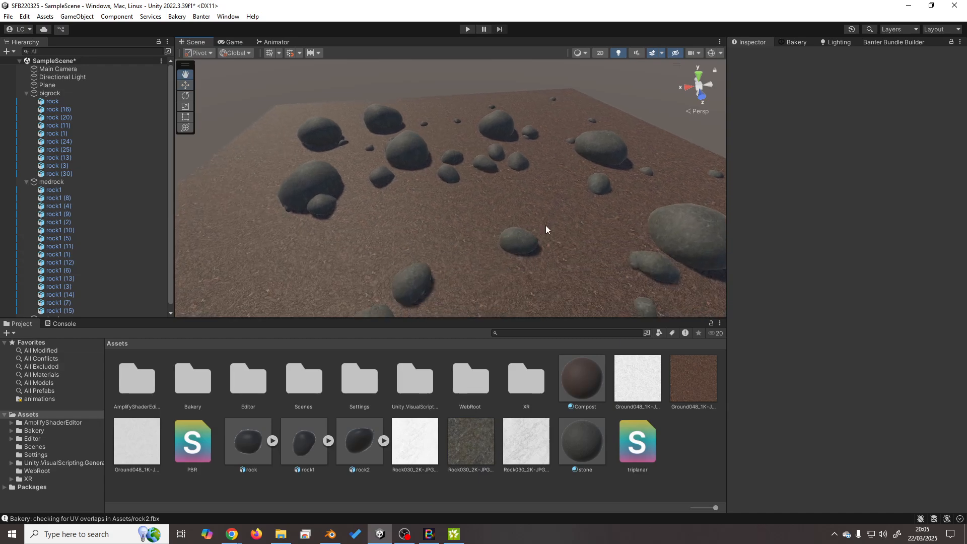
right_drag(546, 228, 550, 246)
middle_drag(550, 247, 522, 241)
mouse_move(522, 241)
right_down()
mouse_move(500, 238)
mouse_move(520, 249)
mouse_move(525, 234)
mouse_move(509, 254)
right_up()
scroll(500, 237, up, 3)
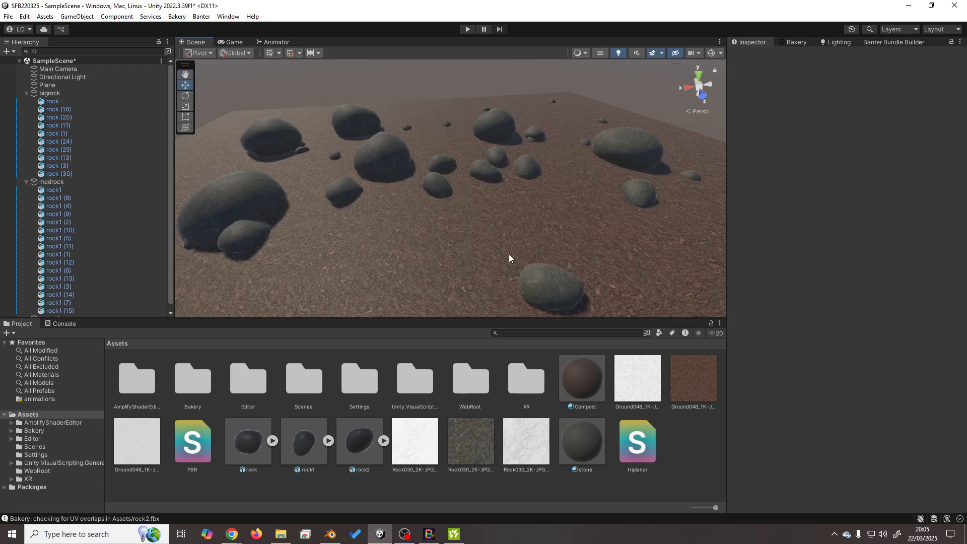
Save the sample scene with its scattered stone rocks.
click(8, 18)
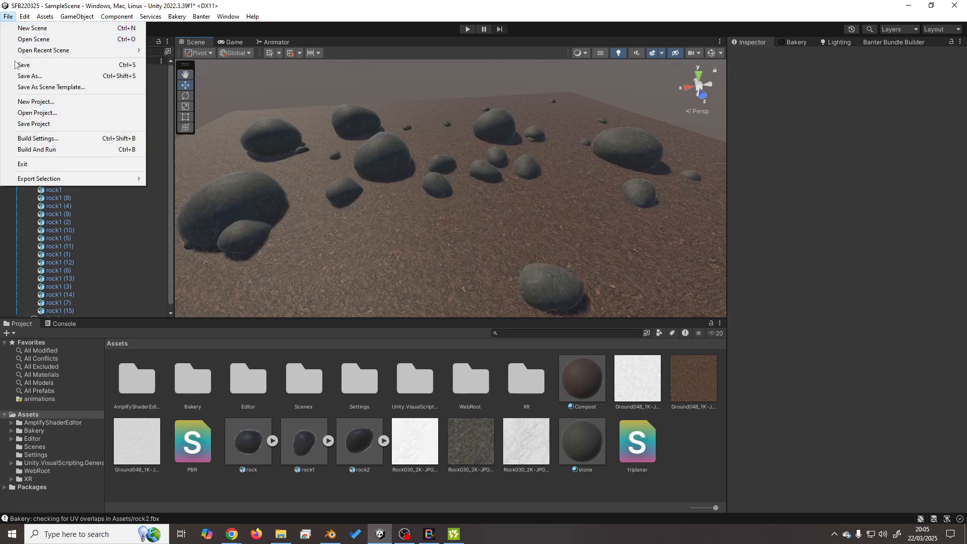
click(27, 69)
middle_drag(461, 233, 527, 264)
mouse_move(527, 264)
right_down()
mouse_move(524, 225)
mouse_move(522, 259)
right_up()
middle_drag(468, 160, 464, 189)
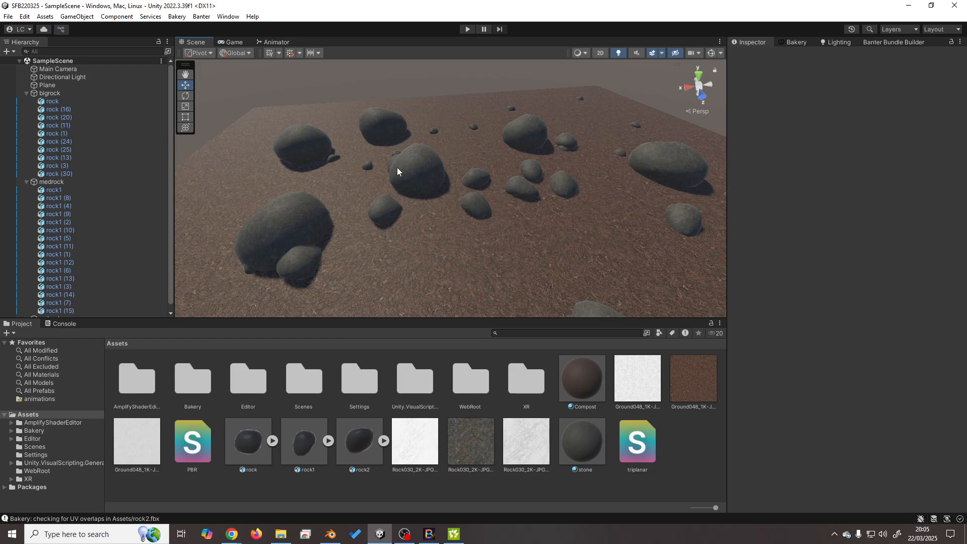
Select the large foreground rock and examine the rock arrangement and stone surfaces from several angles and distances.
click(424, 171)
click(289, 222)
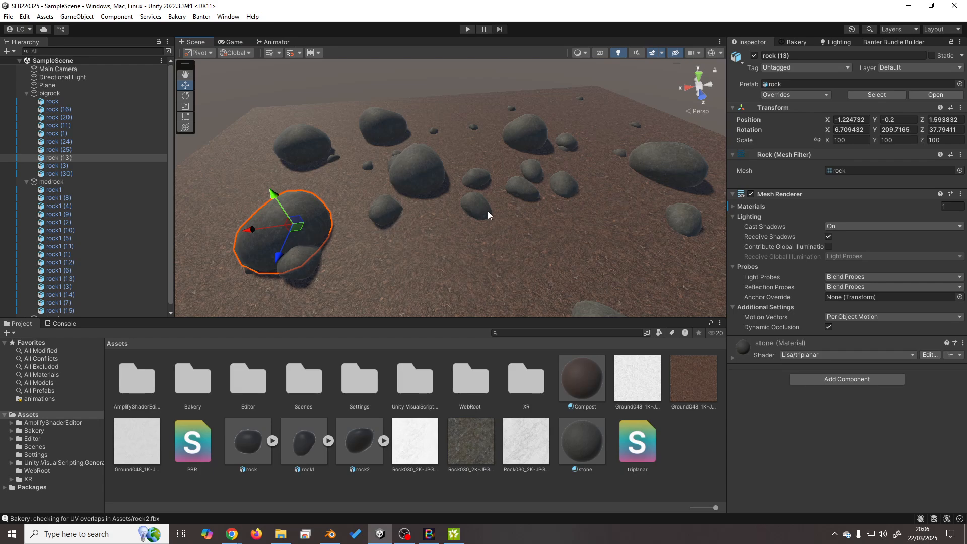
right_drag(464, 248, 479, 191)
middle_drag(500, 182, 442, 263)
right_drag(443, 263, 509, 250)
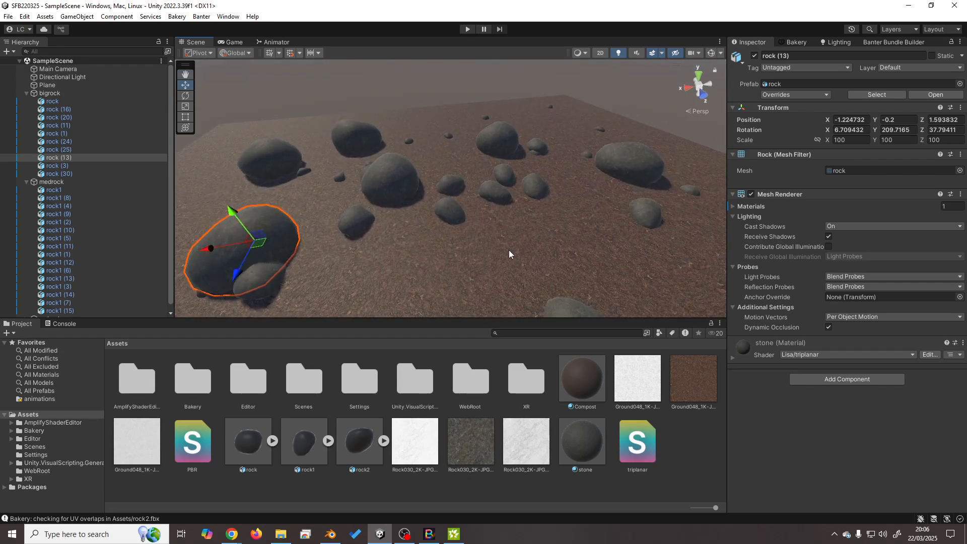
middle_drag(474, 241, 519, 191)
scroll(474, 217, up, 3)
right_drag(473, 217, 460, 217)
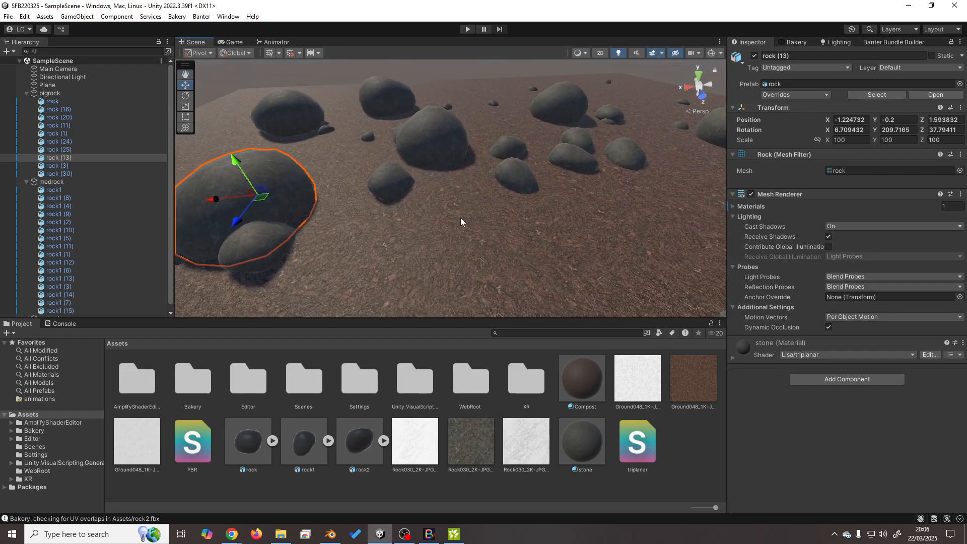
scroll(473, 213, down, 2)
scroll(473, 213, up, 4)
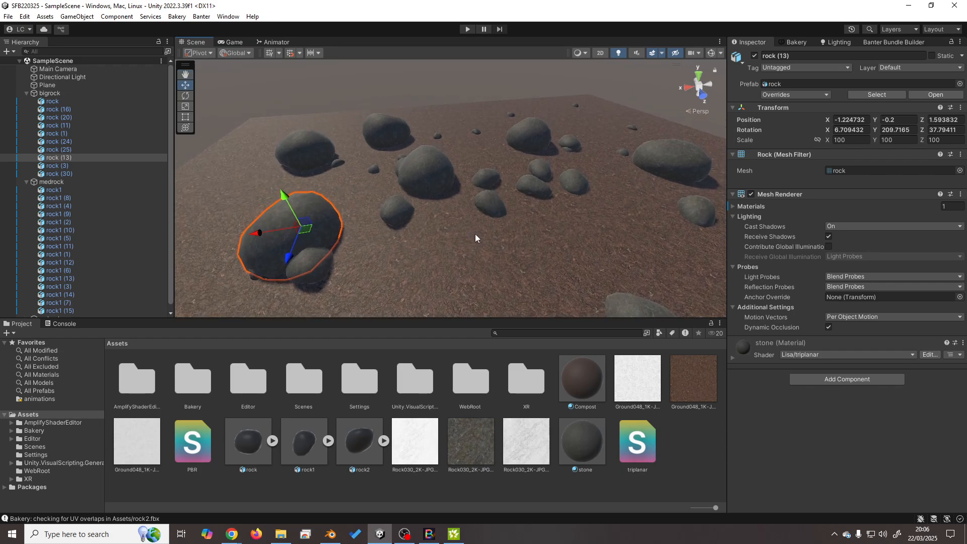
right_drag(473, 226, 458, 218)
scroll(485, 215, down, 5)
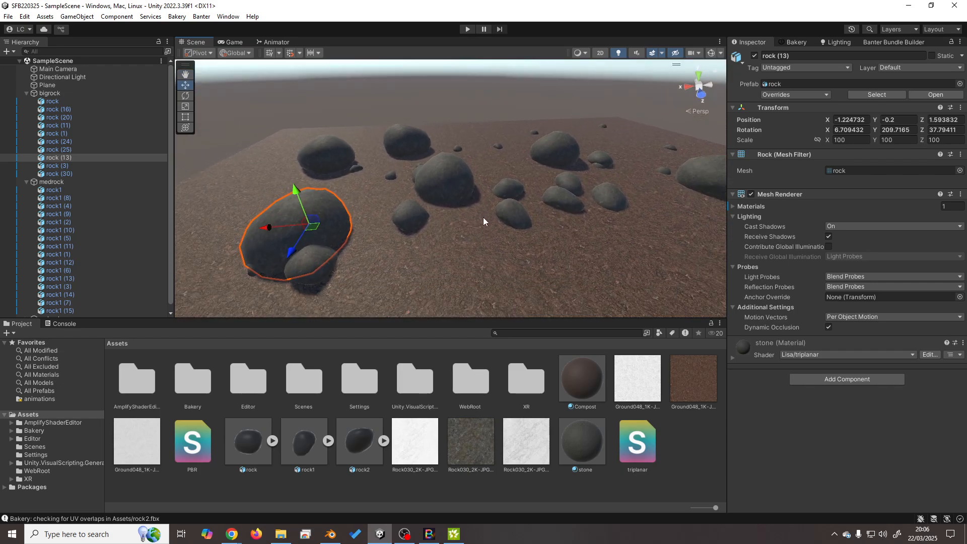
scroll(486, 223, down, 2)
mouse_move(502, 267)
right_down()
mouse_move(510, 292)
mouse_move(490, 257)
right_up()
scroll(539, 235, up, 2)
right_drag(539, 234, 545, 239)
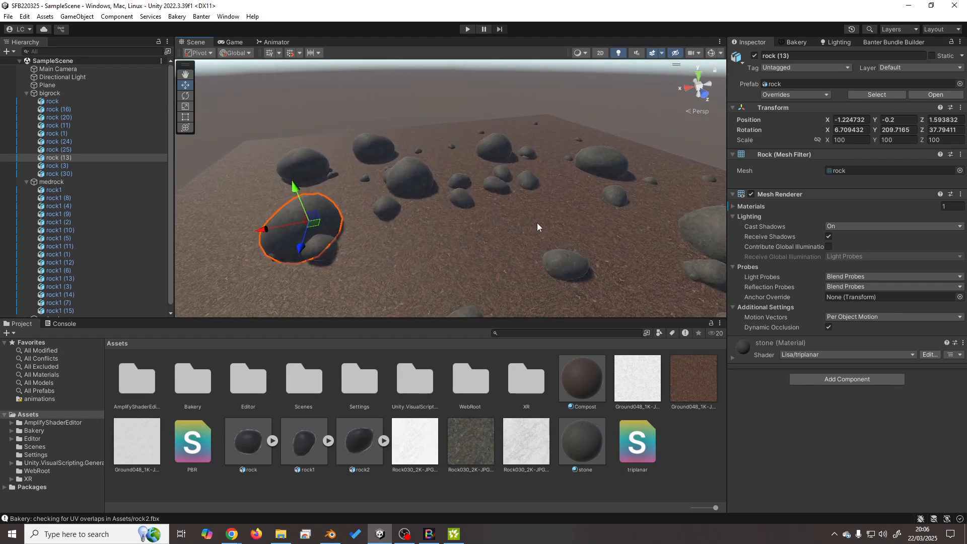
middle_drag(538, 223, 543, 246)
scroll(542, 246, down, 2)
mouse_move(542, 247)
right_down()
mouse_move(528, 244)
mouse_move(534, 237)
right_up()
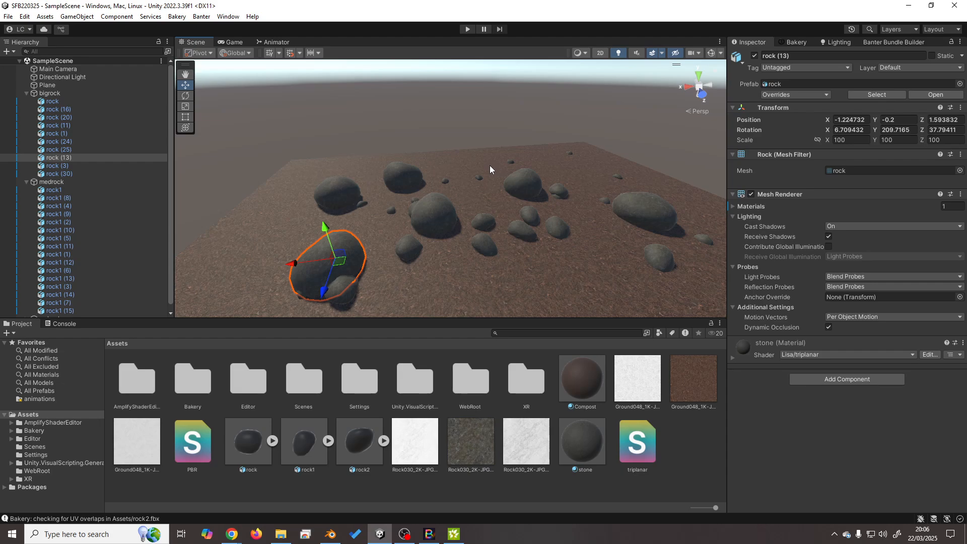
right_drag(391, 216, 500, 212)
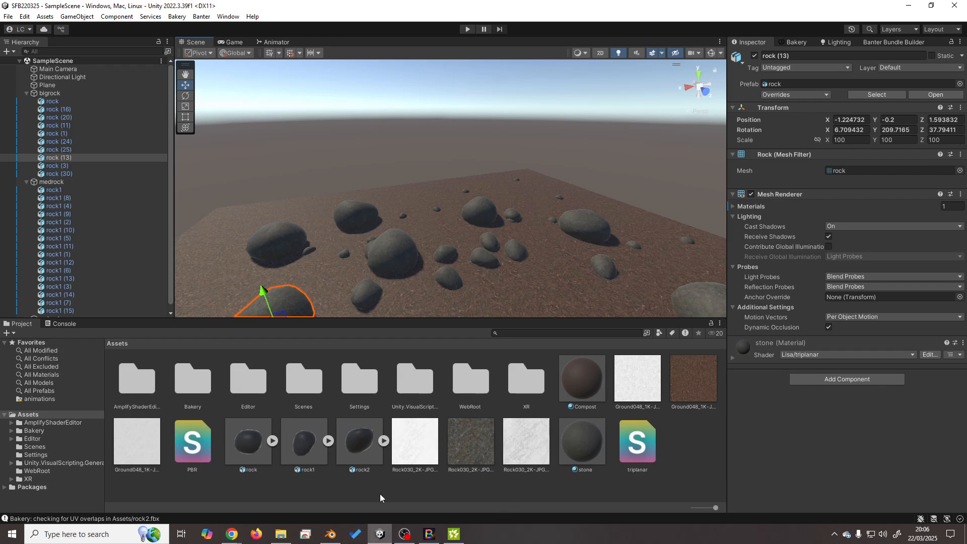
Switch to Banter and view the virtual classroom.
click(429, 534)
key(s)
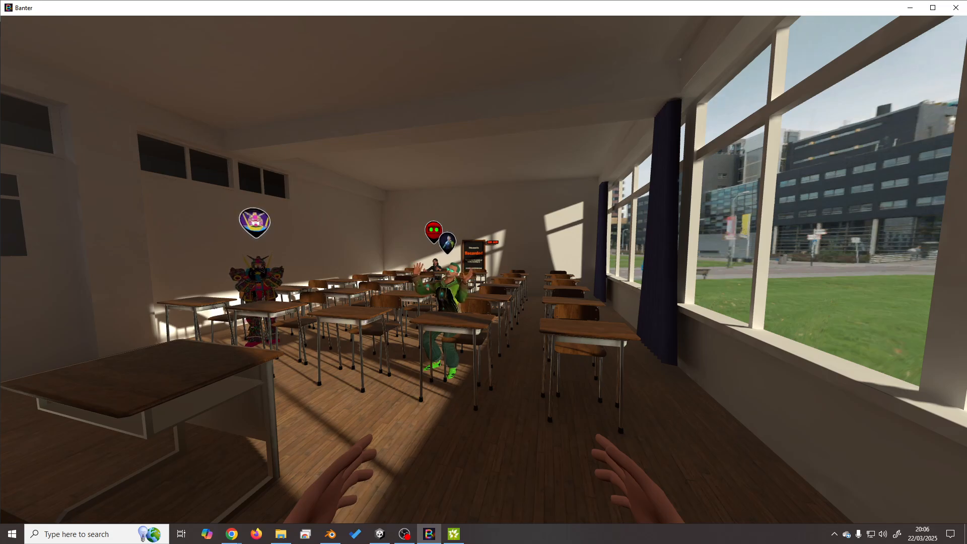
key(super+Tab)
click(398, 423)
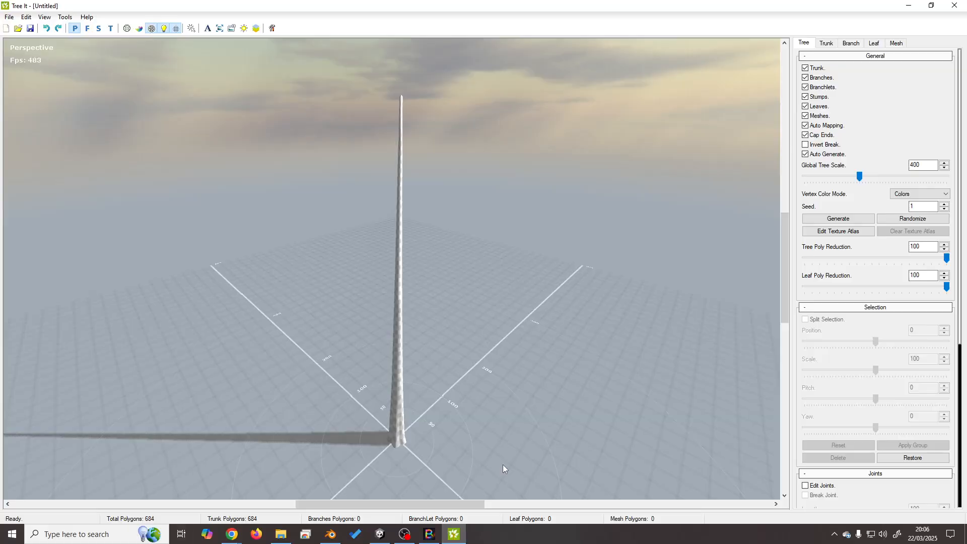
key(super+Tab)
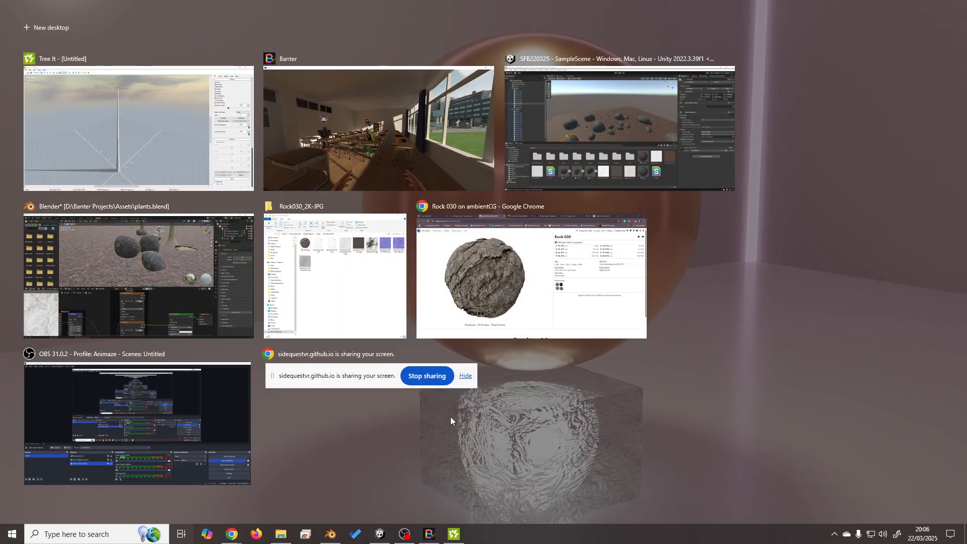
click(439, 188)
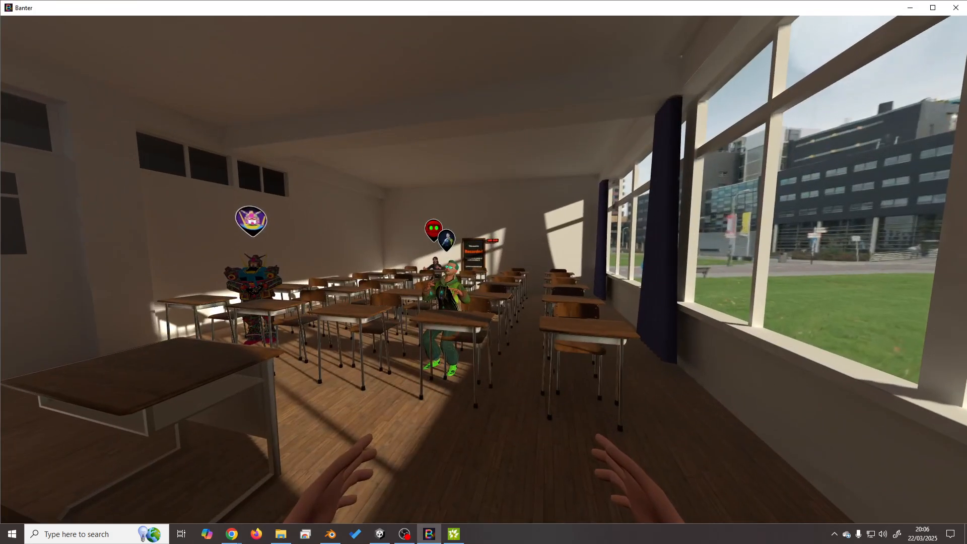
key(s)
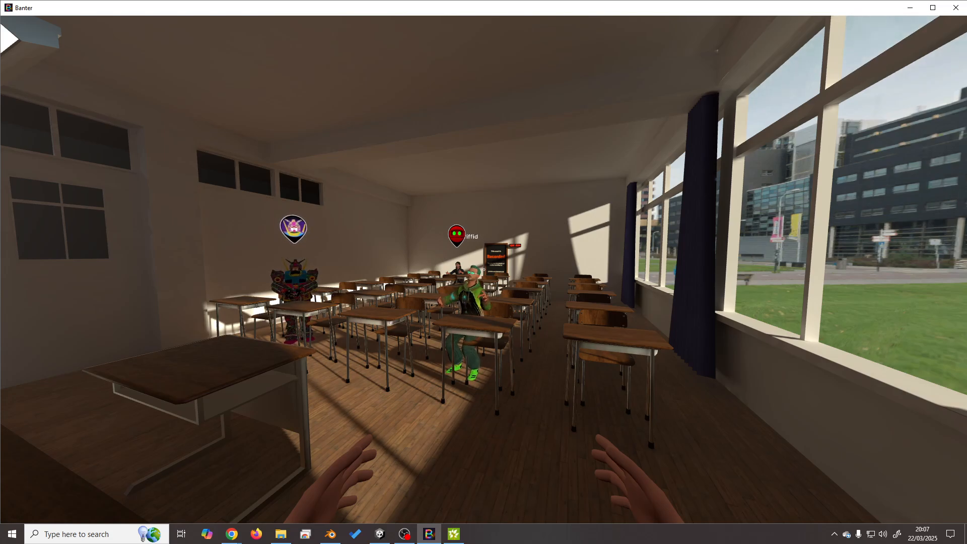
Switch to OBS Studio and bring up its recording controls.
key(super+Tab)
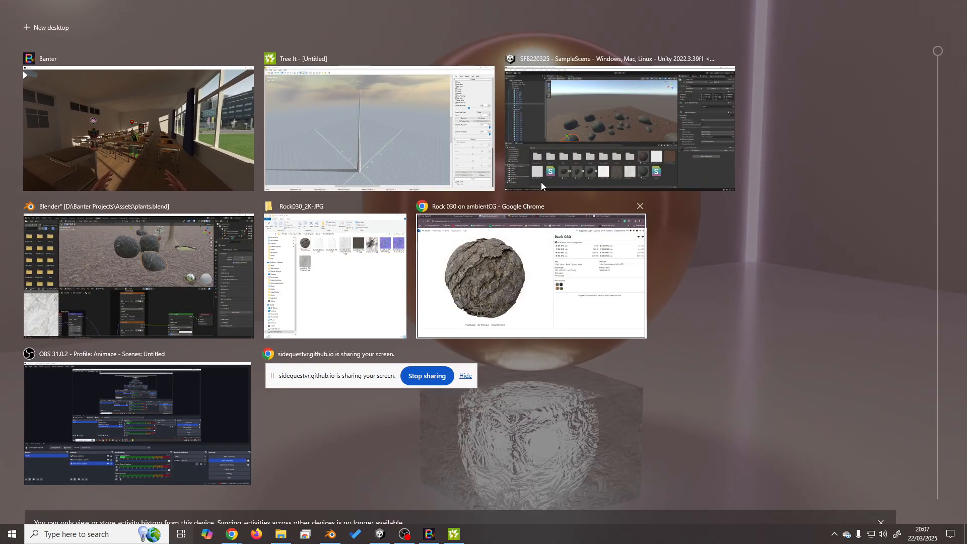
click(213, 419)
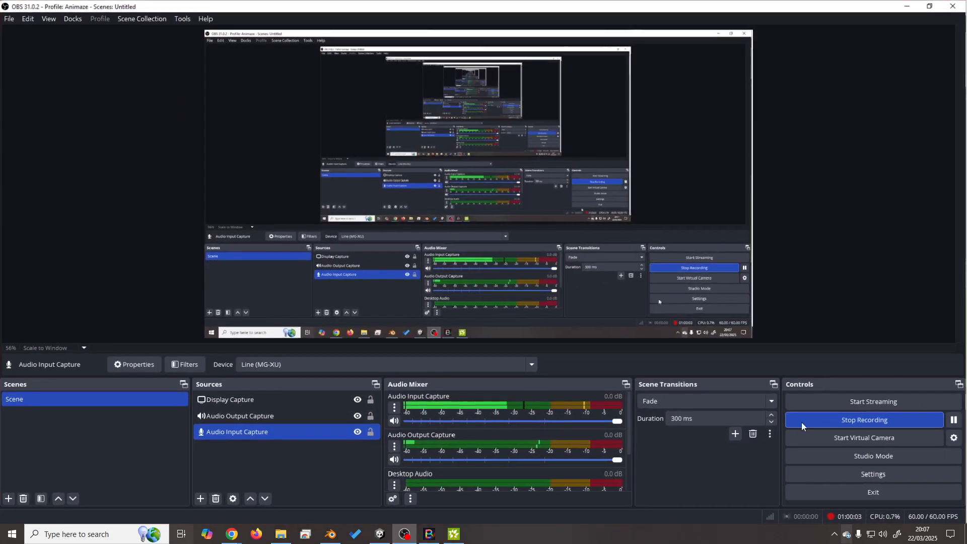